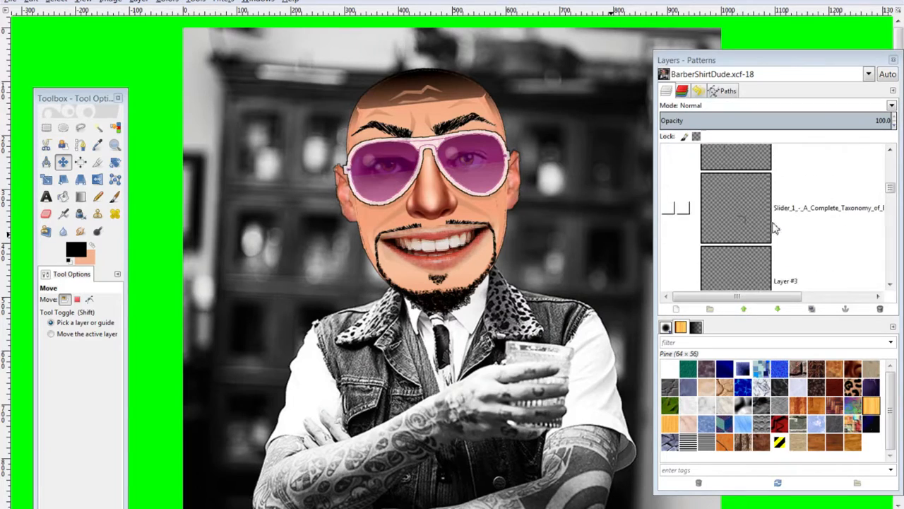
left_click(668, 237)
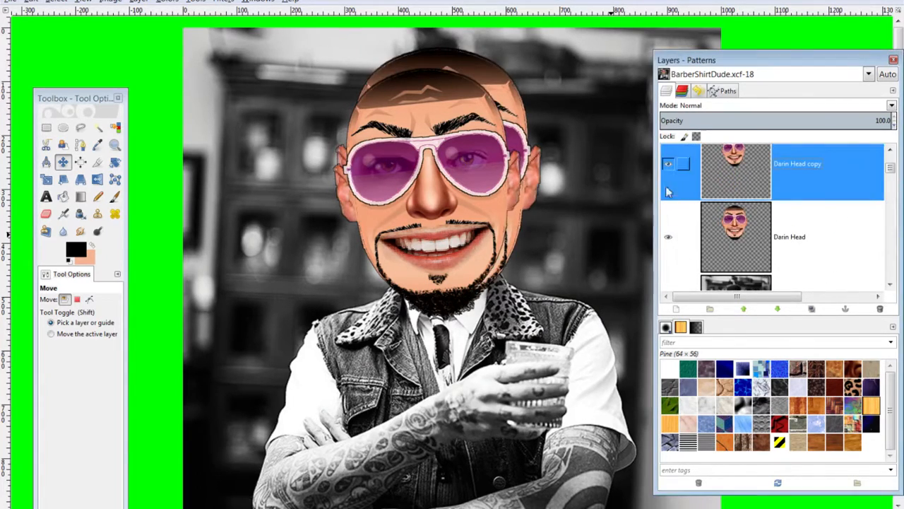
left_click(668, 164)
scroll(696, 235, "down", 4)
scroll(702, 240, "down", 4)
scroll(689, 226, "up", 2)
scroll(686, 219, "up", 3)
scroll(675, 208, "down", 2)
left_click(669, 198)
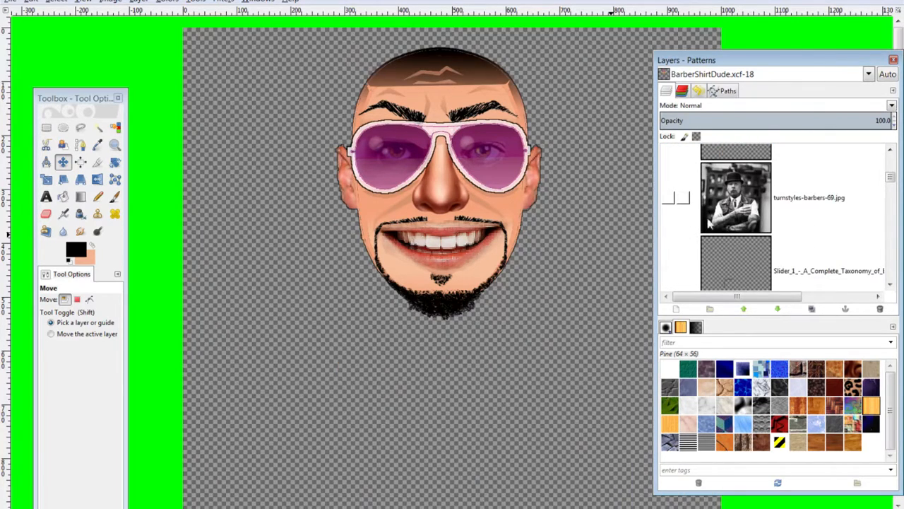
scroll(696, 222, "down", 2)
scroll(700, 227, "up", 3)
scroll(699, 232, "up", 1)
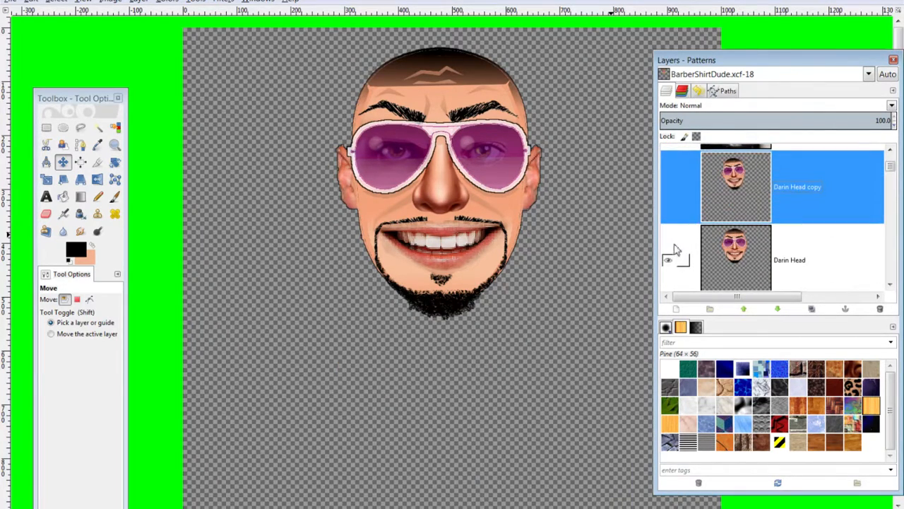
left_click(669, 260)
Reveal the sideburn, beard-and-mustache, sunglasses and eyebrow layers one by one
scroll(678, 234, "down", 5)
scroll(679, 198, "up", 2)
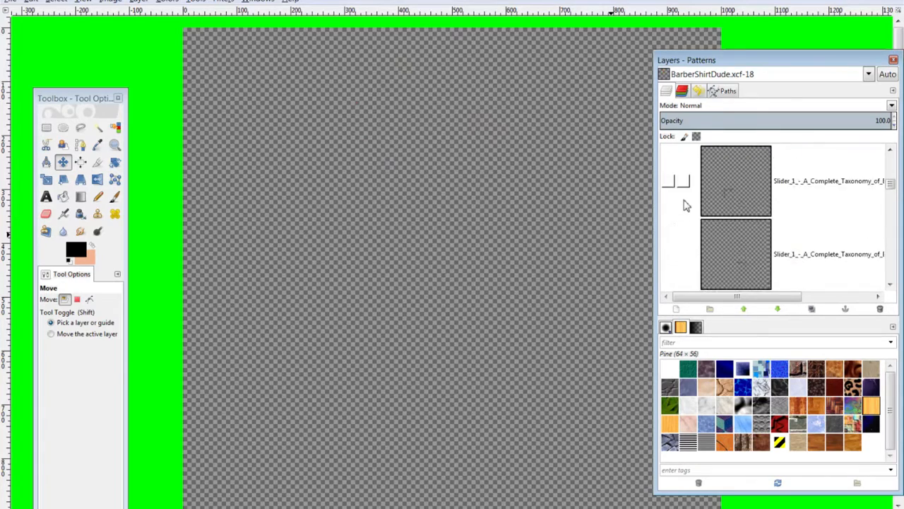
left_click(670, 209)
scroll(683, 226, "down", 1)
left_click(669, 233)
scroll(671, 237, "down", 1)
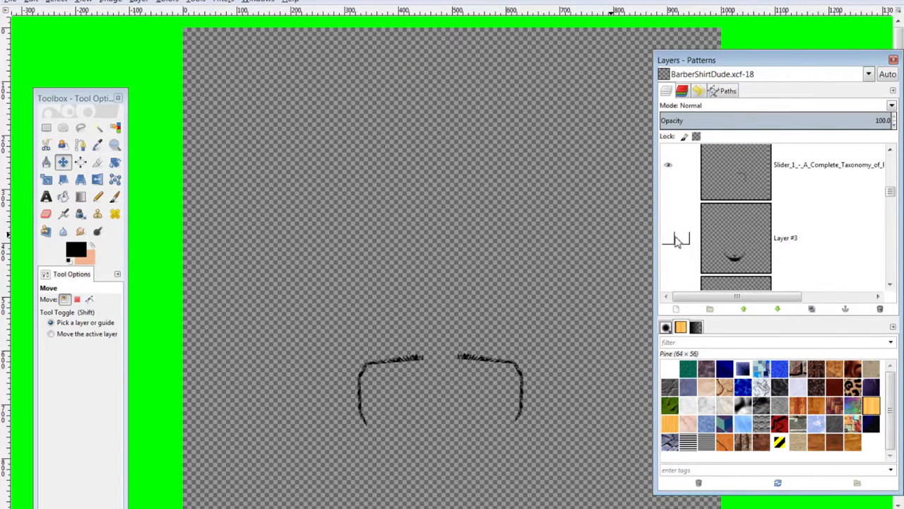
left_click(670, 235)
scroll(671, 241, "down", 1)
left_click(670, 267)
scroll(678, 240, "down", 1)
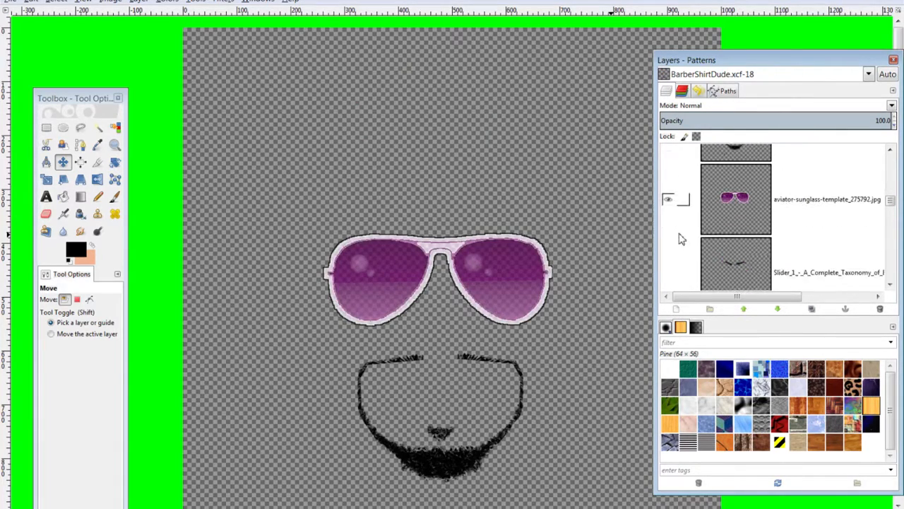
left_click(669, 265)
scroll(692, 251, "down", 1)
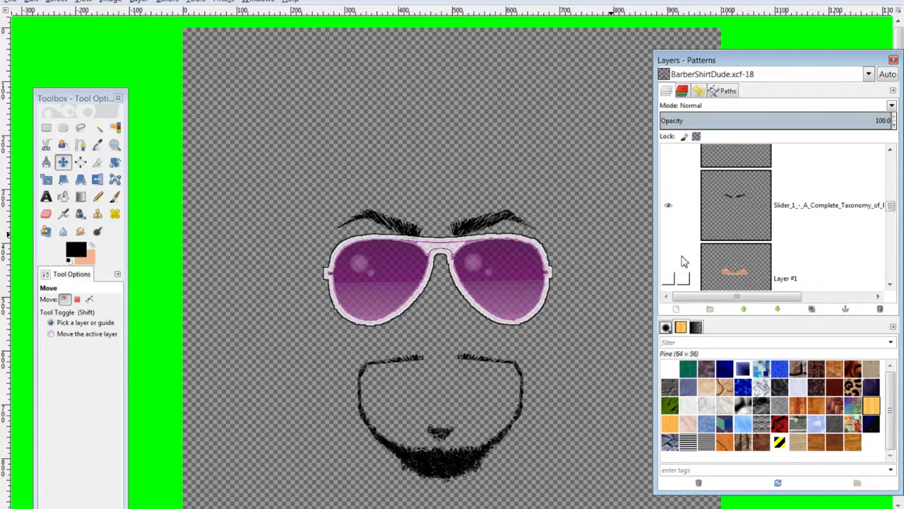
scroll(674, 268, "down", 1)
left_click(667, 256)
left_click(667, 256)
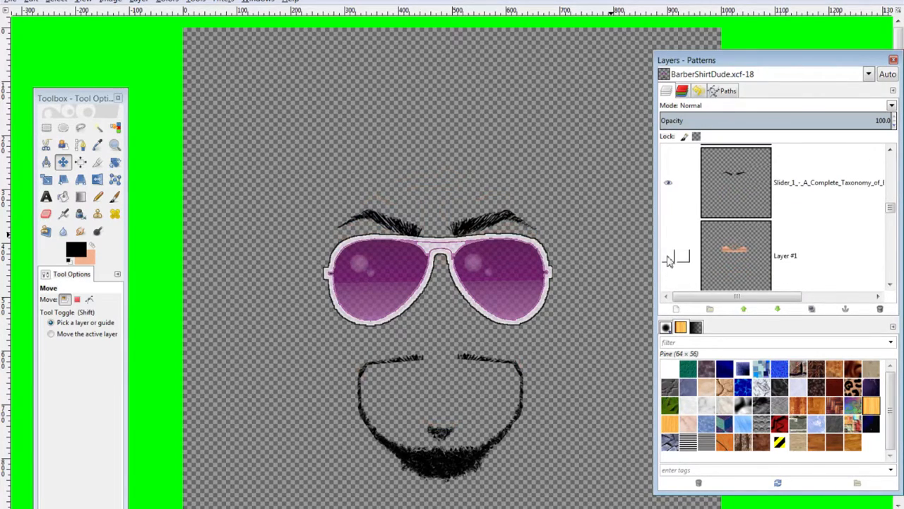
Show the nose and smiling mouth layers, briefly checking the hair layer
scroll(672, 243, "down", 3)
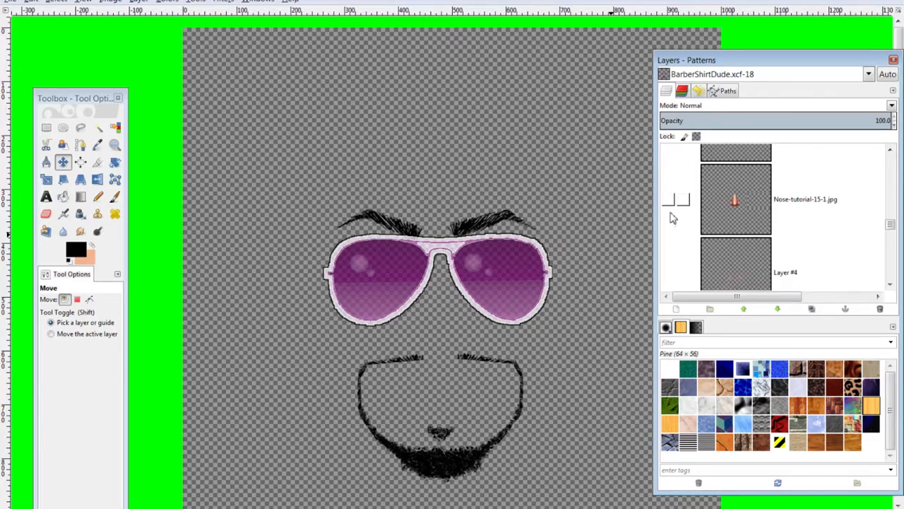
left_click(668, 201)
scroll(678, 254, "down", 5)
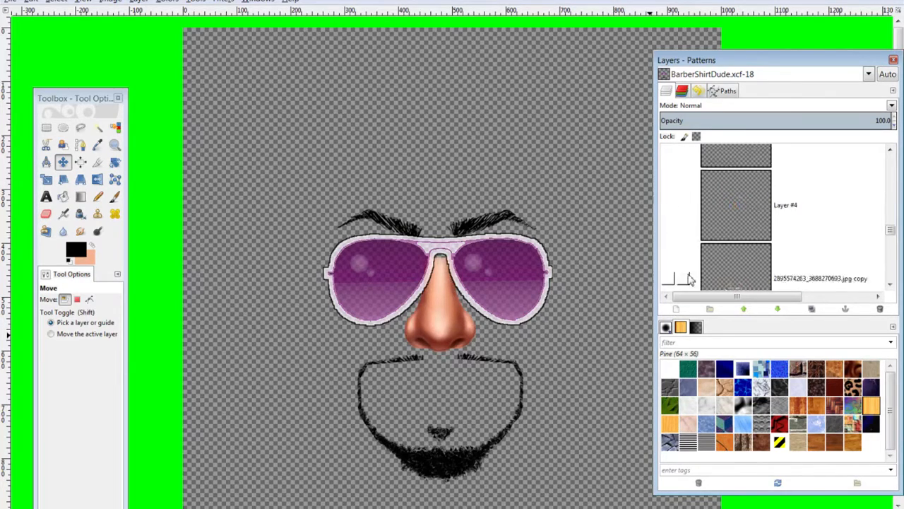
left_click(668, 216)
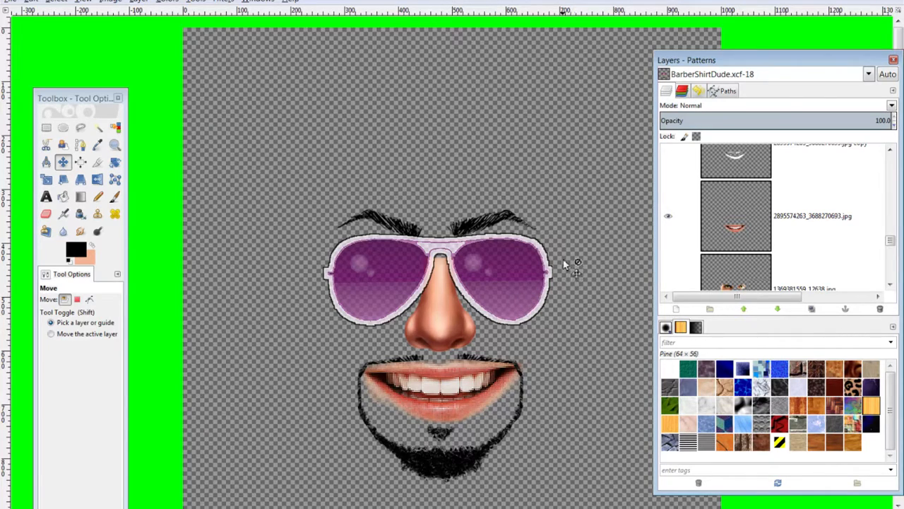
scroll(668, 219, "down", 3)
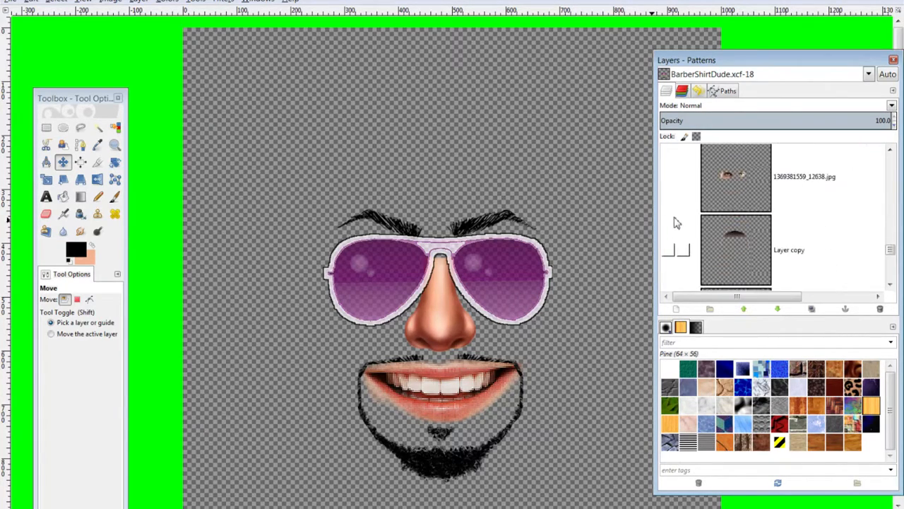
scroll(671, 225, "up", 1)
left_click(669, 227)
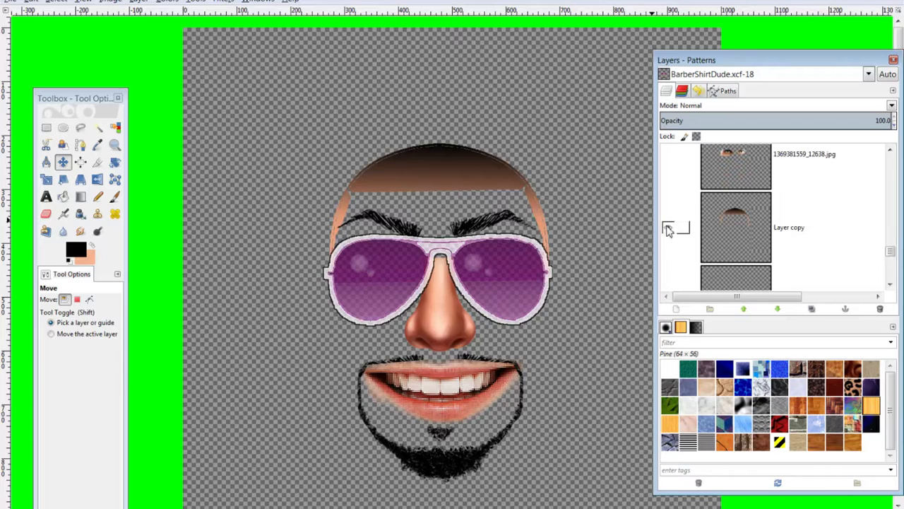
left_click(668, 228)
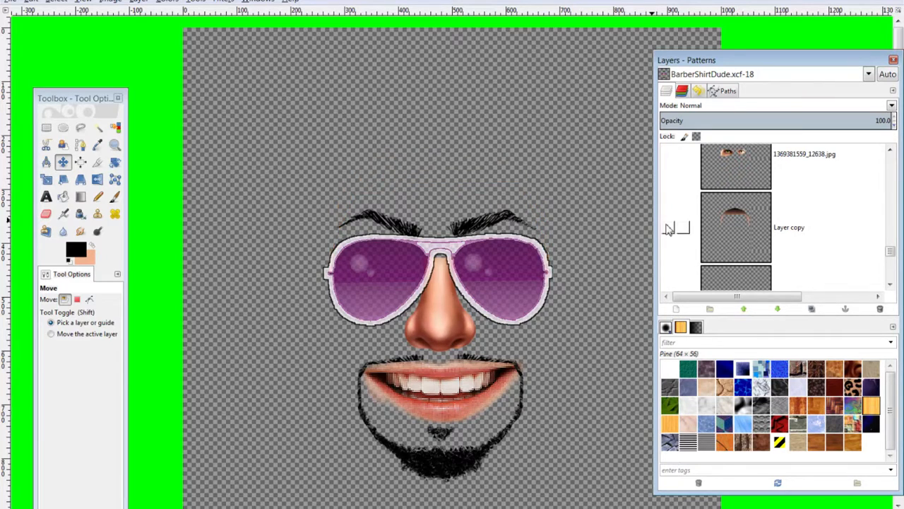
scroll(679, 219, "up", 10)
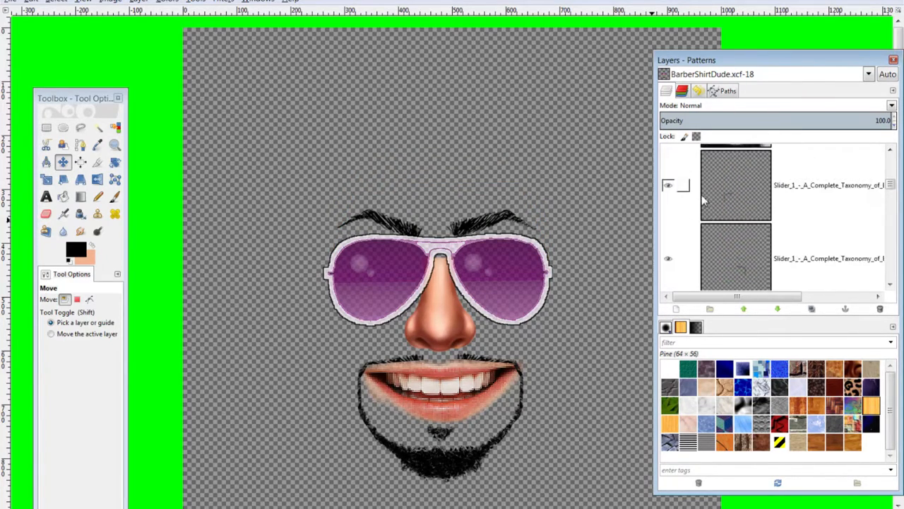
scroll(682, 254, "down", 1)
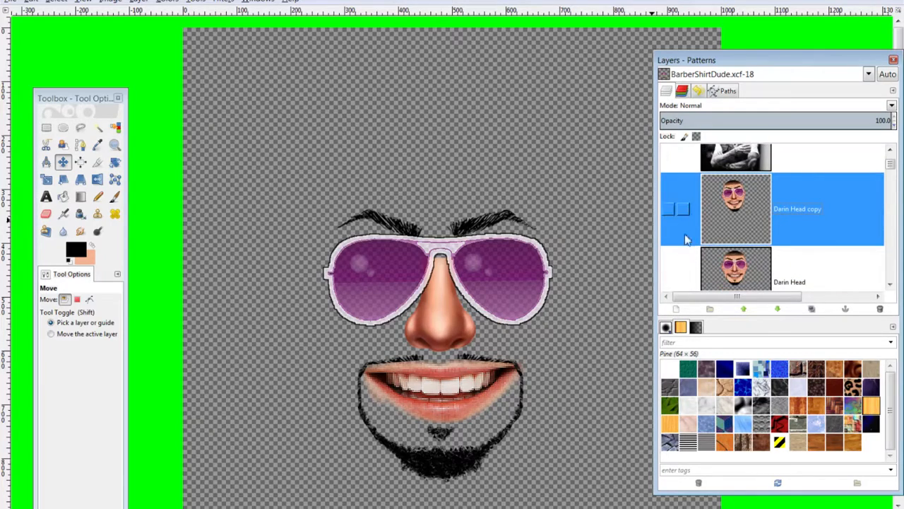
scroll(671, 244, "down", 1)
left_click(668, 238)
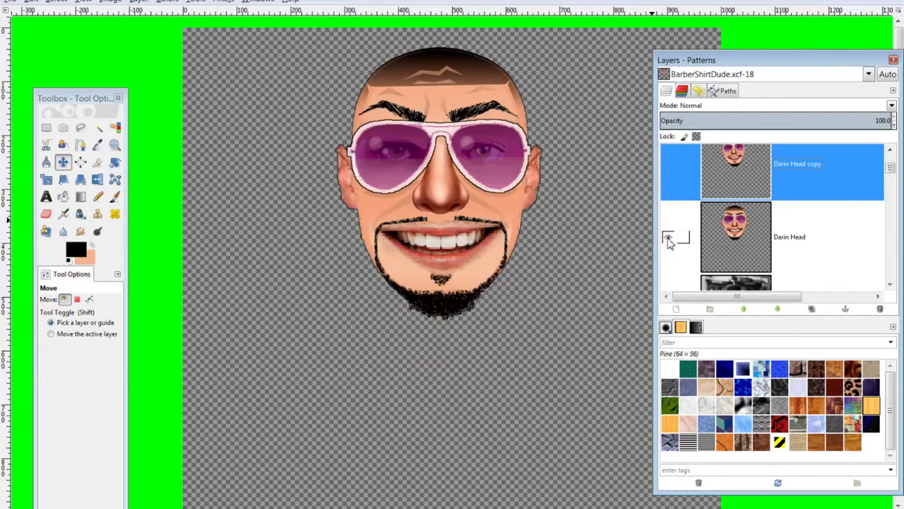
scroll(670, 240, "up", 1)
left_click(668, 210)
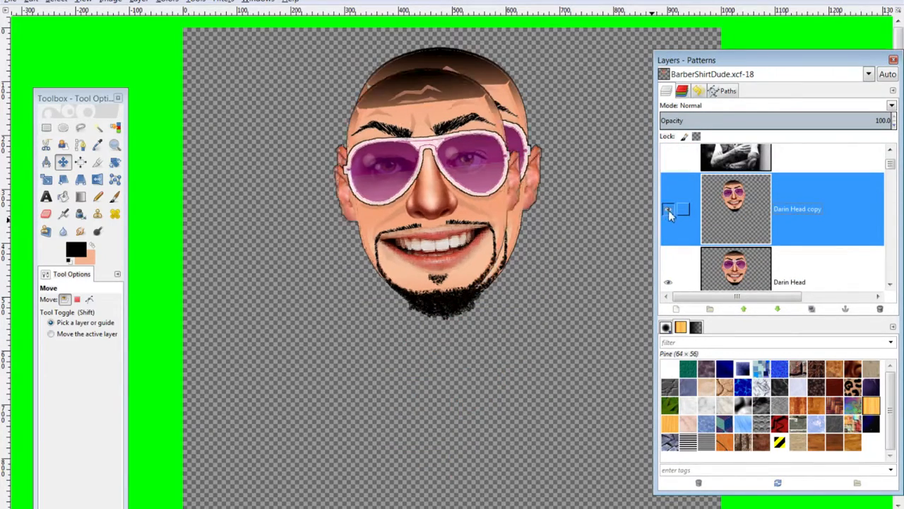
scroll(675, 262, "down", 1)
left_click(668, 258)
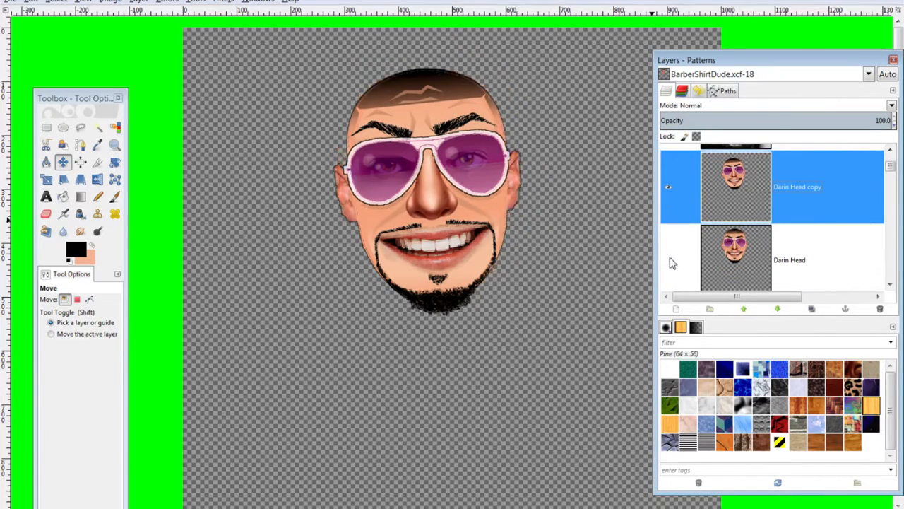
scroll(688, 244, "down", 2)
left_click(667, 222)
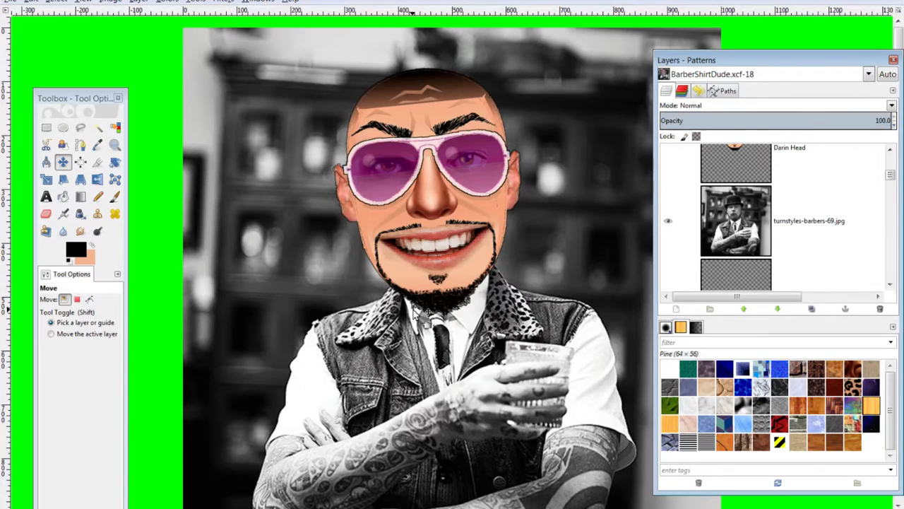
Move the Layers panel aside and nudge the caricature head slightly downward
left_click_drag(690, 60, 724, 61)
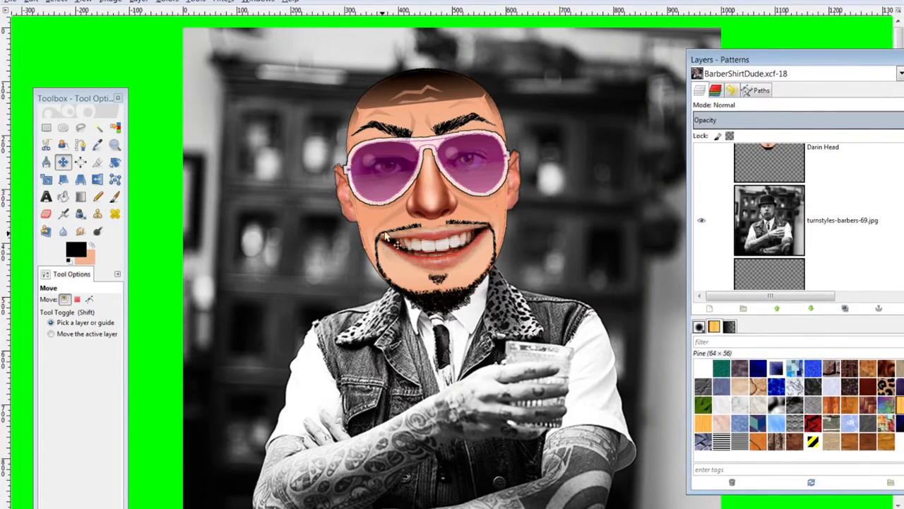
left_click_drag(416, 116, 416, 117)
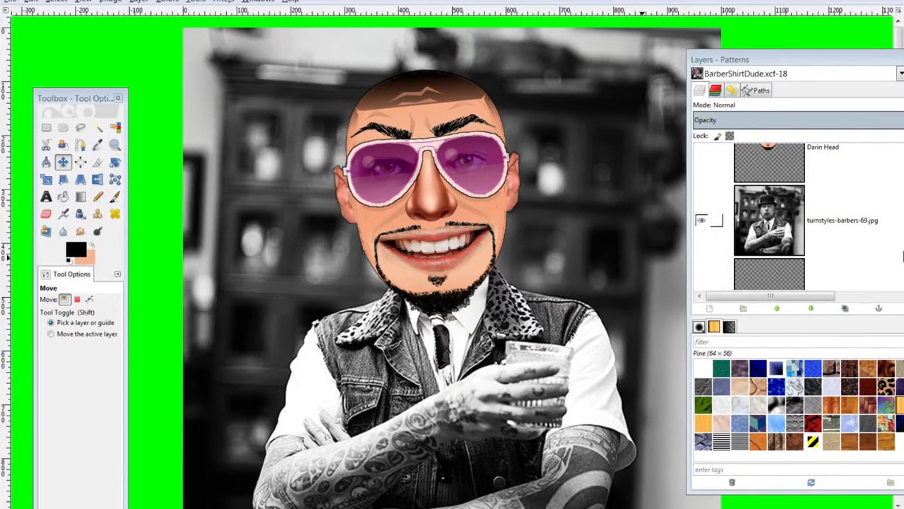
scroll(718, 263, "up", 3)
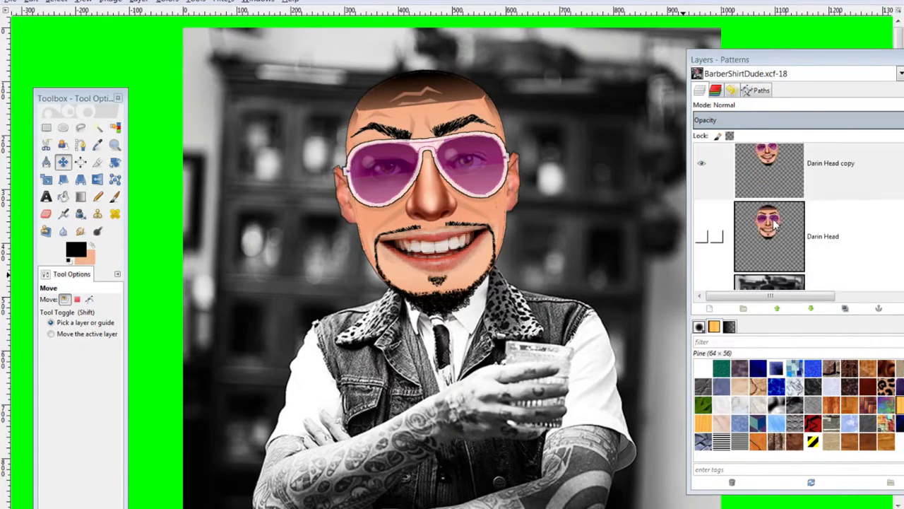
scroll(775, 225, "down", 1)
scroll(790, 222, "up", 3)
scroll(790, 223, "down", 5)
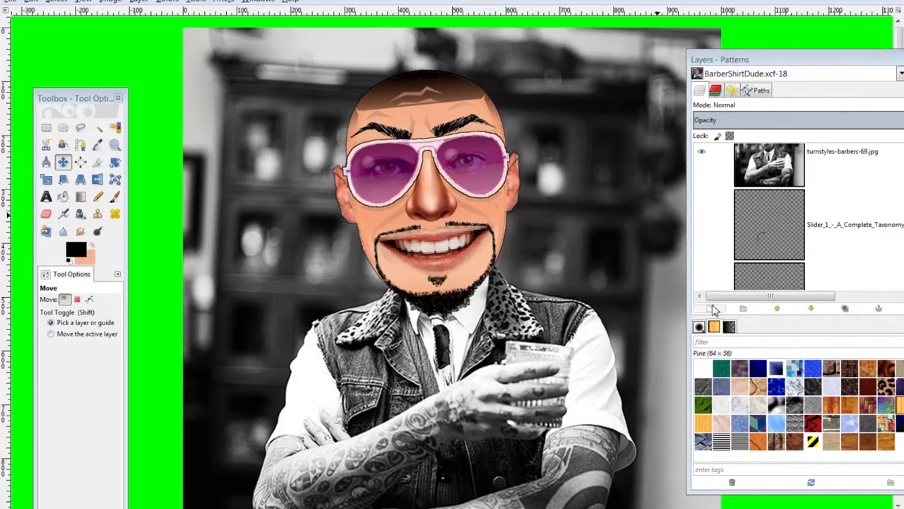
Add the empty Layer #5 and make it the active layer
left_click(713, 309)
left_click(127, 222)
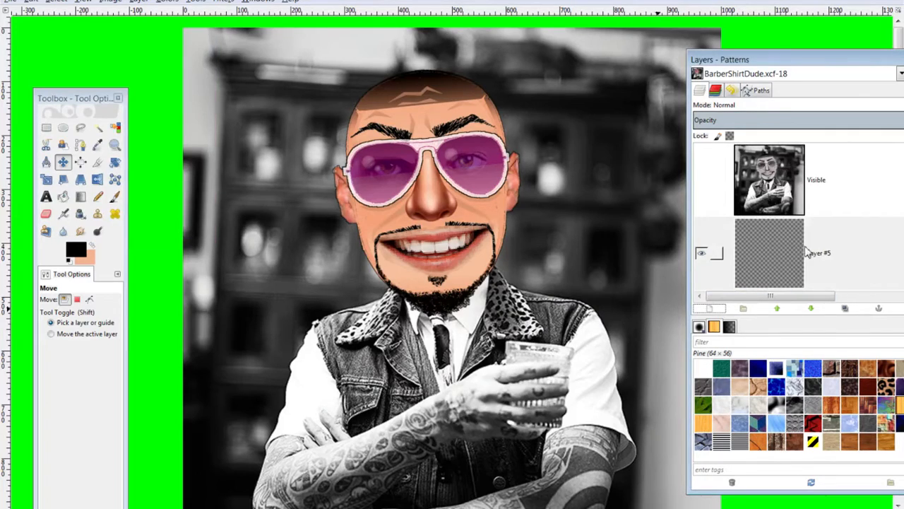
left_click(80, 127)
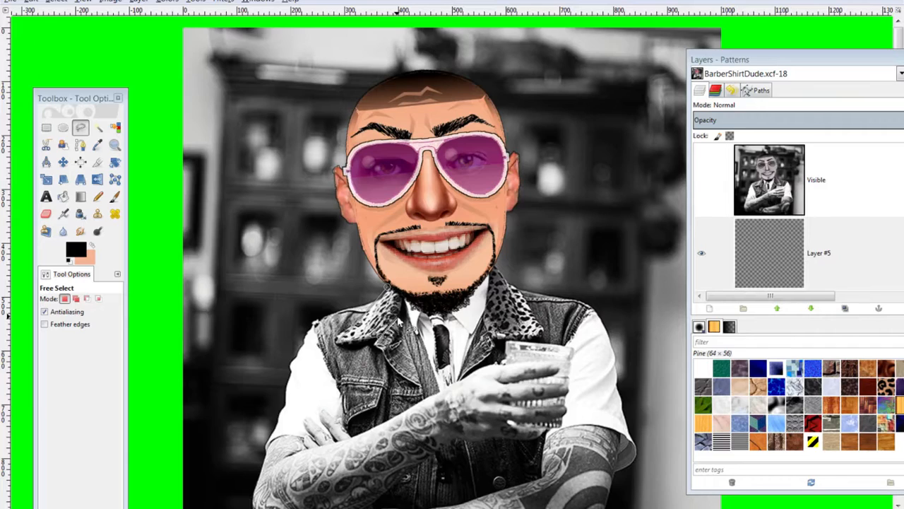
scroll(731, 175, "down", 2)
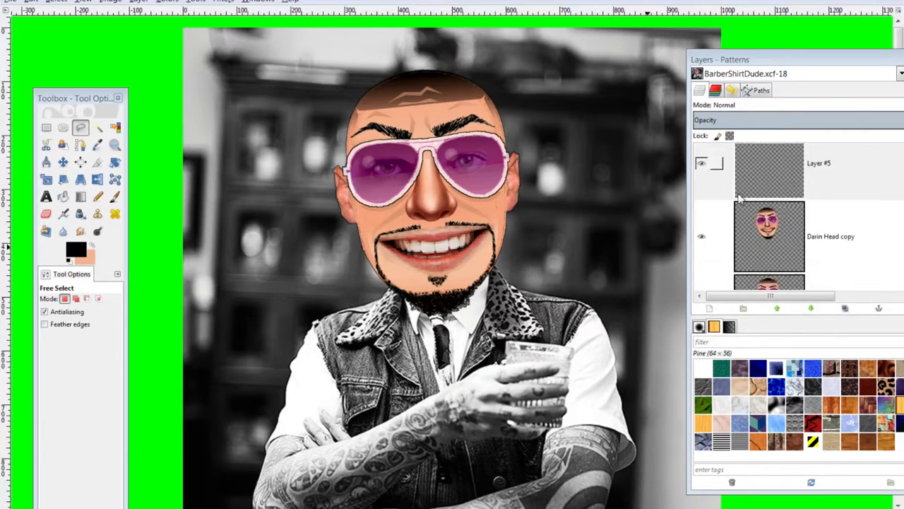
Hide the cartoon head and free-select the leopard-print collar with a closed outline
scroll(739, 199, "down", 1)
left_click(703, 192)
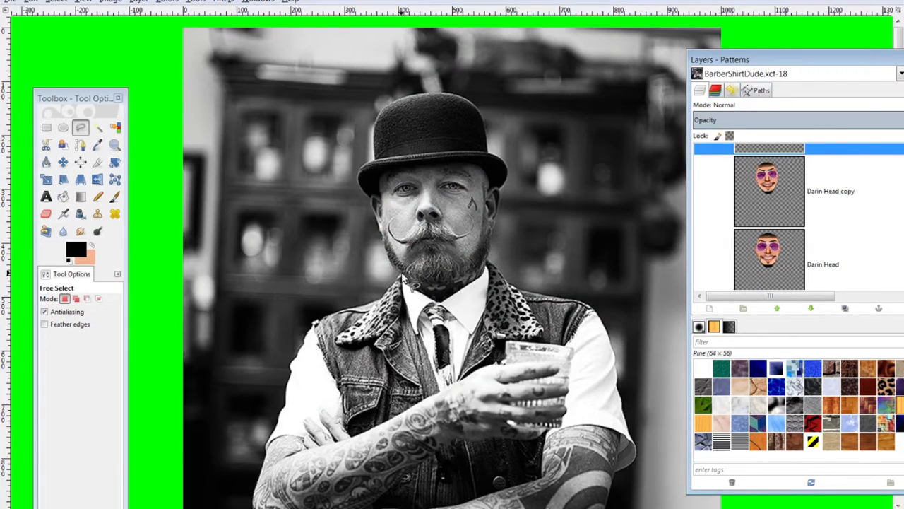
left_click(402, 272)
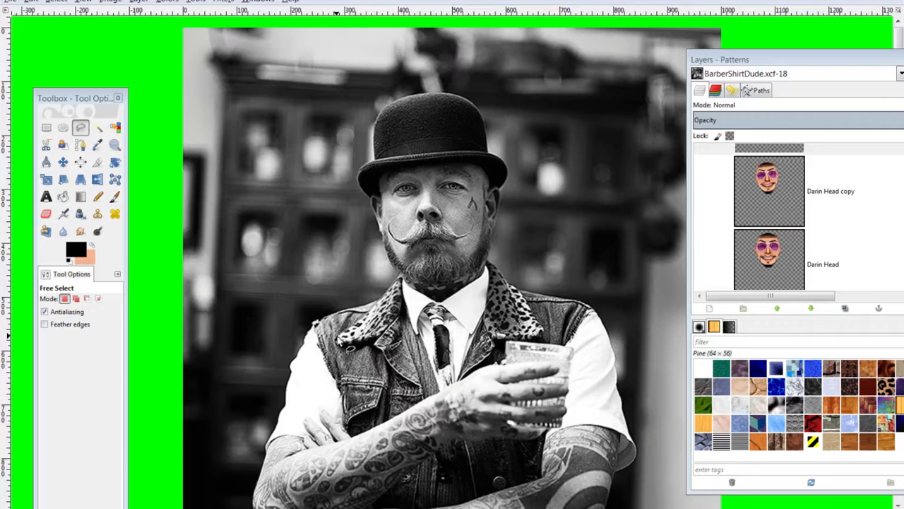
left_click(337, 343)
left_click(370, 340)
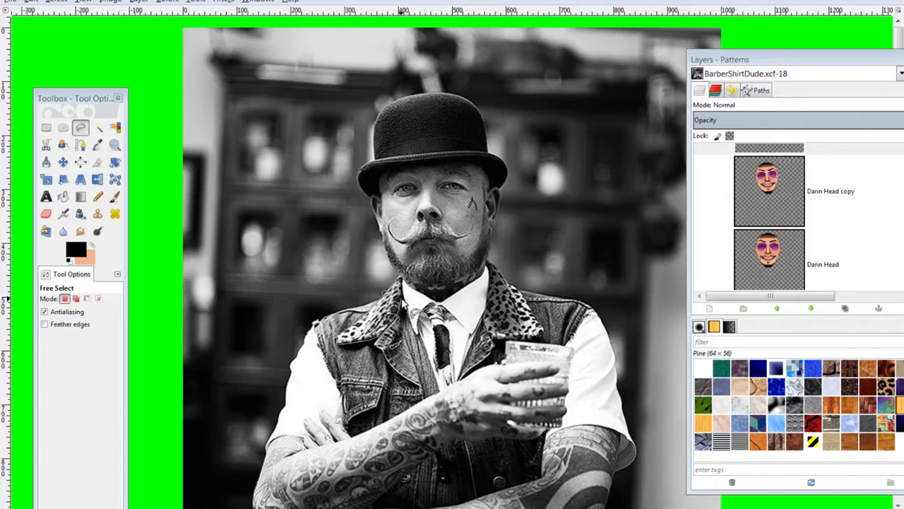
left_click(402, 273)
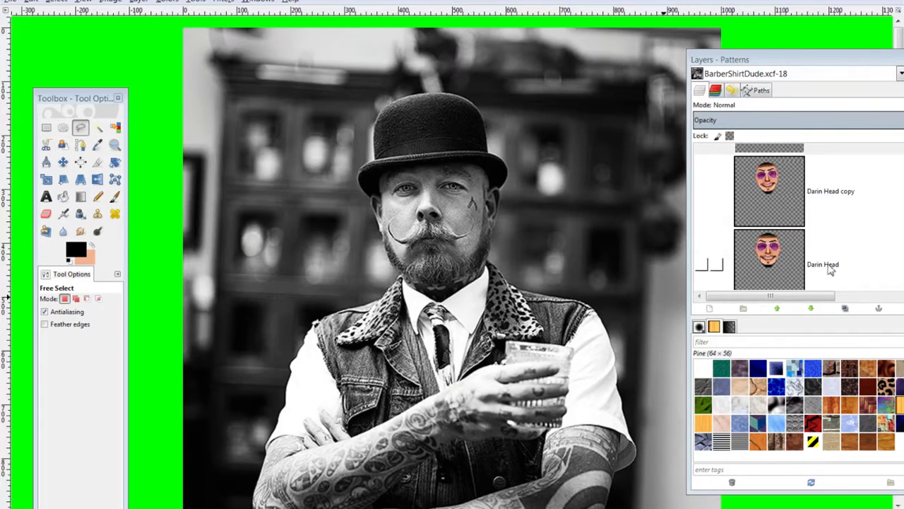
left_click(702, 191)
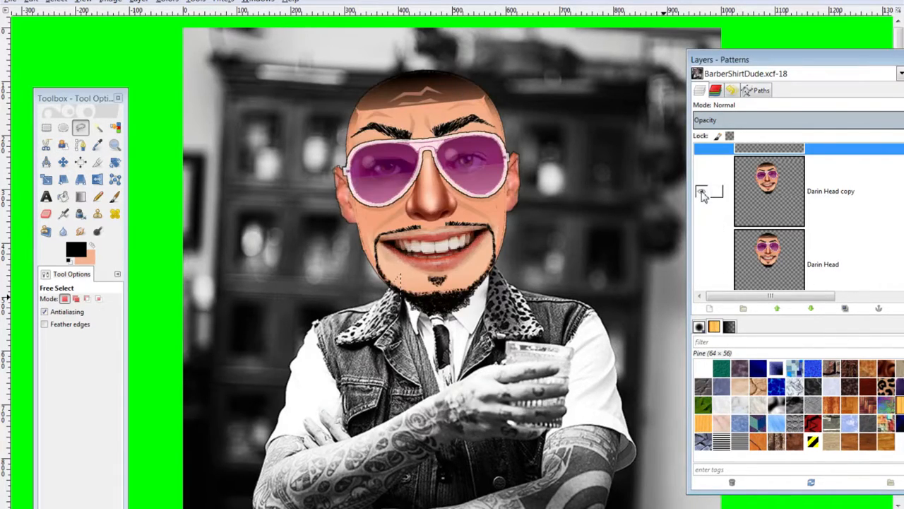
left_click(702, 191)
left_click(703, 266)
left_click(703, 266)
left_click(701, 191)
scroll(841, 251, "up", 2)
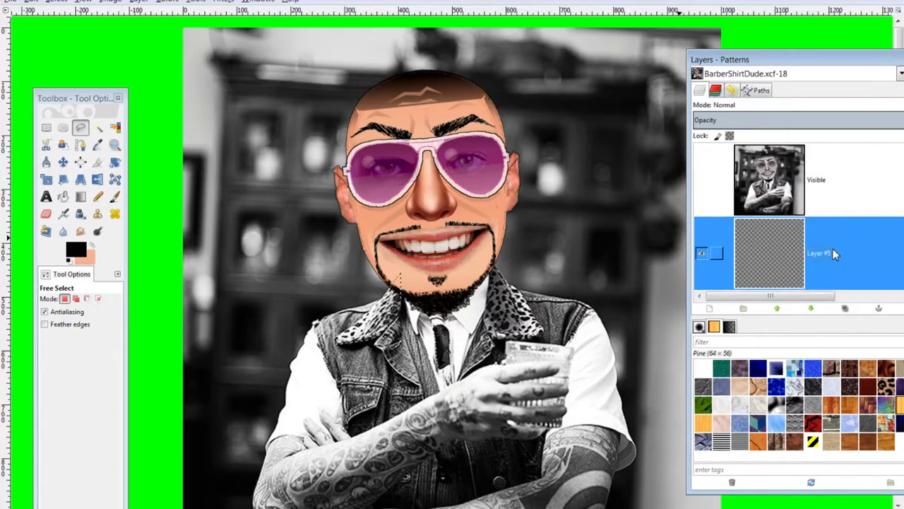
Set the foreground colour to gold orange cb9106 at hue 42, then select Layer #5
scroll(821, 251, "down", 1)
scroll(812, 234, "up", 1)
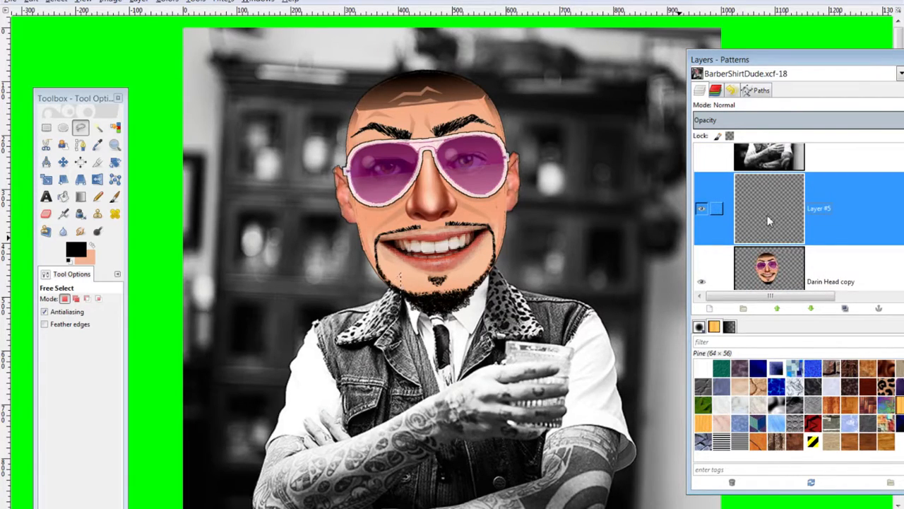
left_click(76, 251)
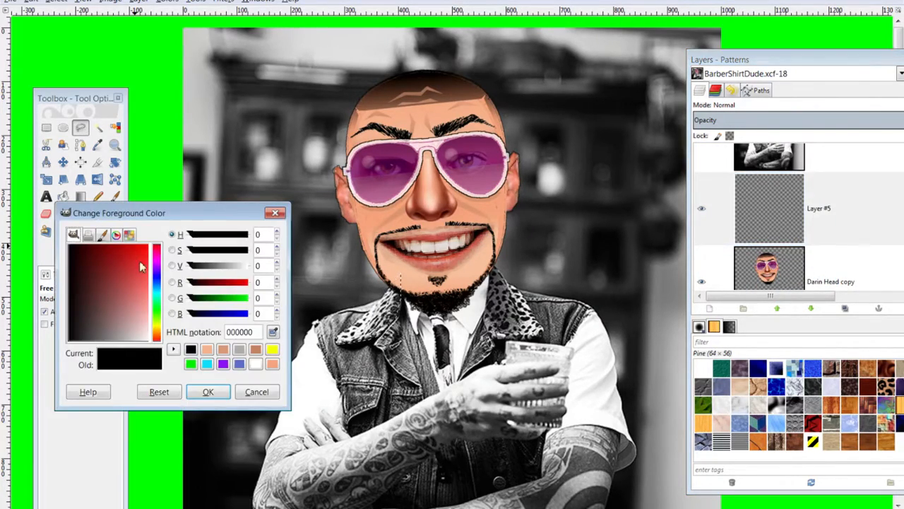
left_click_drag(157, 312, 157, 335)
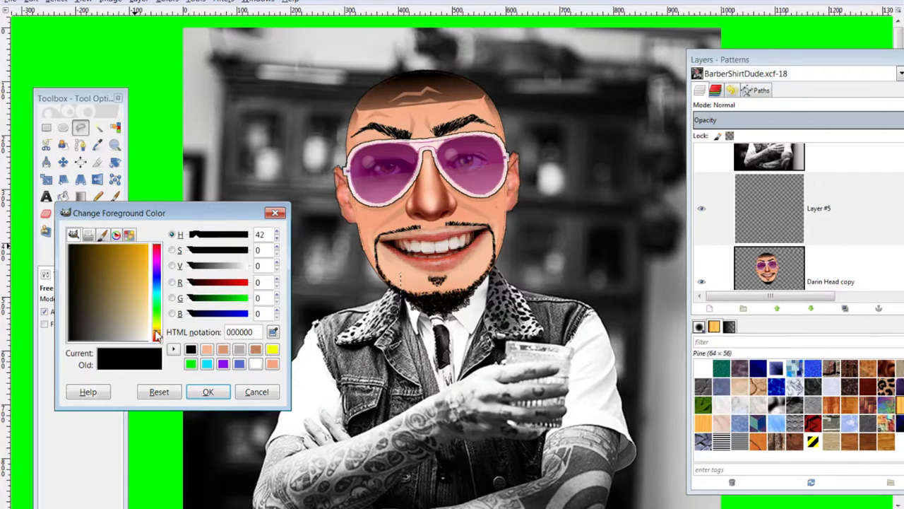
left_click(131, 247)
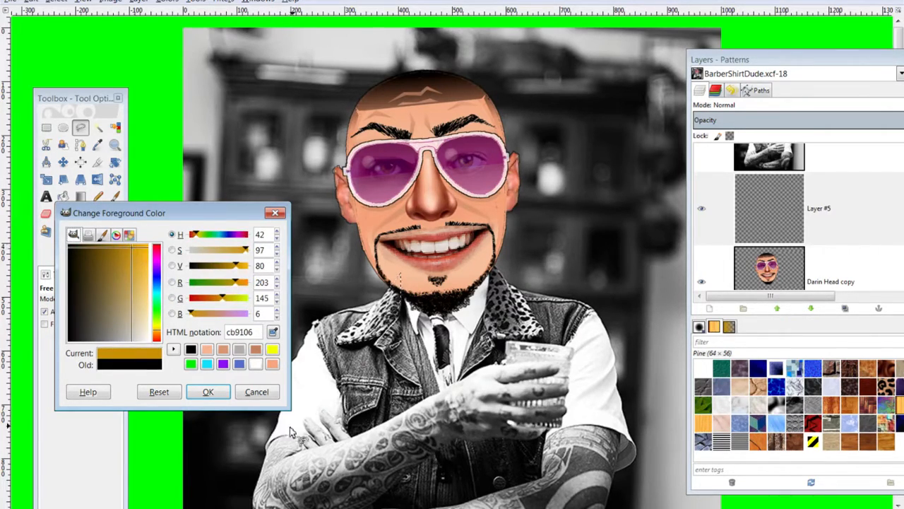
left_click(208, 391)
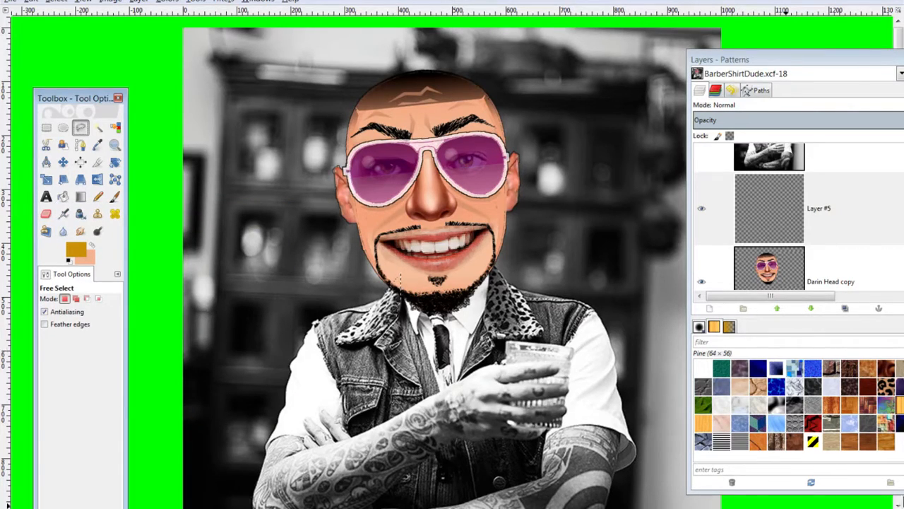
left_click(800, 219)
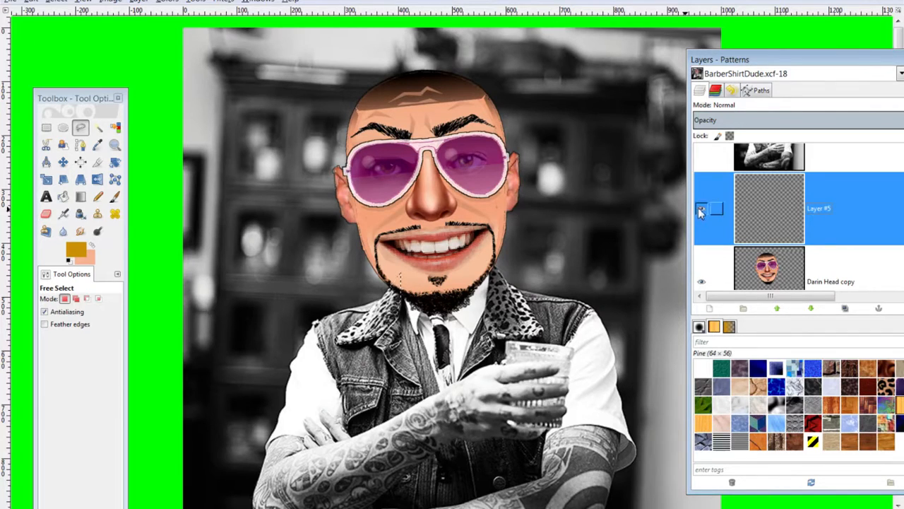
Raise Layer #5 and outline the collar from the chin along its lower edge
left_click_drag(756, 215, 777, 254)
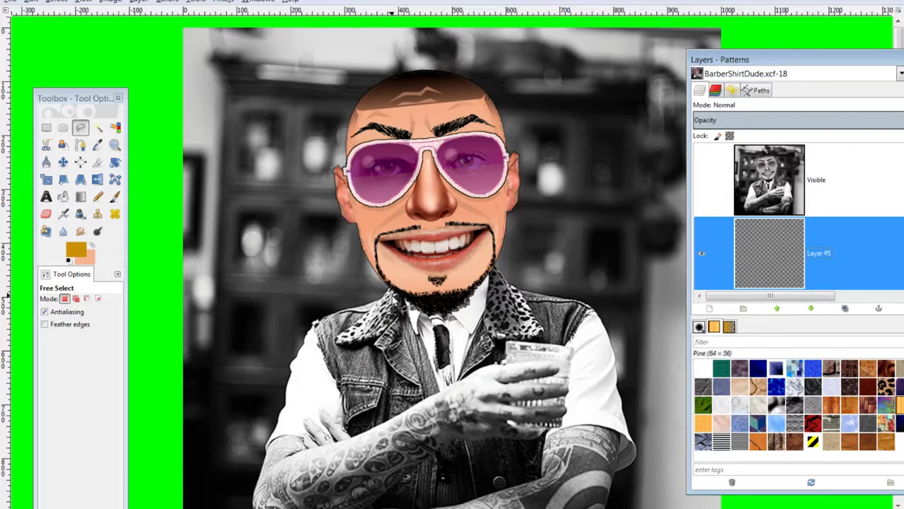
left_click(338, 344)
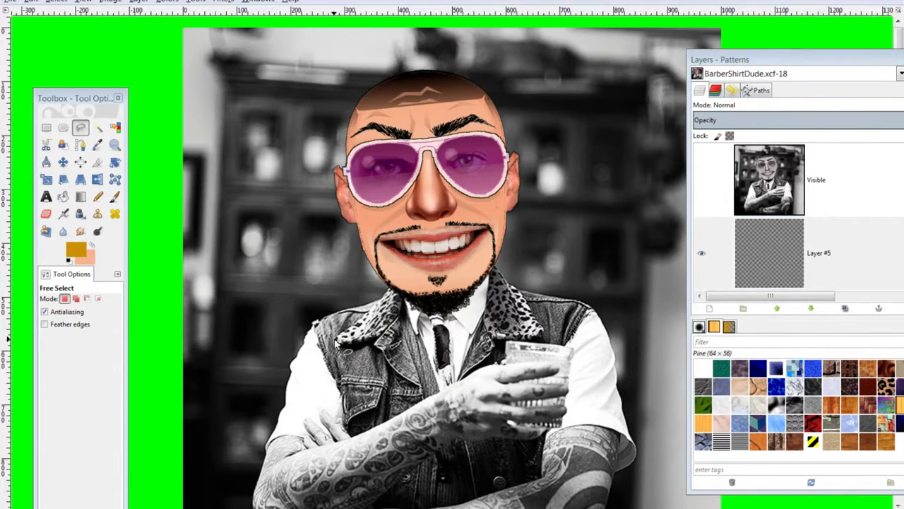
left_click(399, 275)
left_click(403, 296)
left_click(400, 316)
left_click(386, 330)
left_click(371, 342)
left_click(791, 240)
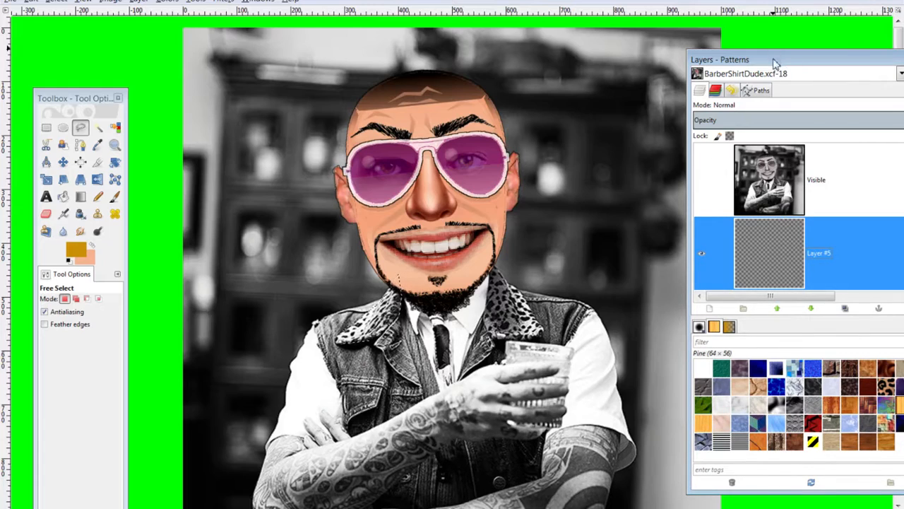
Toggle the alpha-channel and pixel locks on Layer #5
left_click_drag(775, 60, 664, 18)
scroll(729, 175, "down", 2)
scroll(730, 169, "down", 1)
scroll(727, 169, "up", 2)
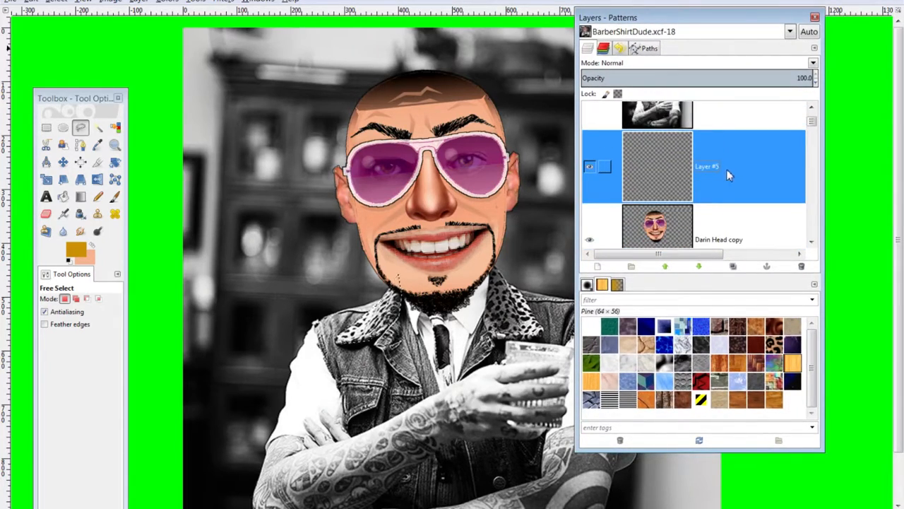
left_click(618, 94)
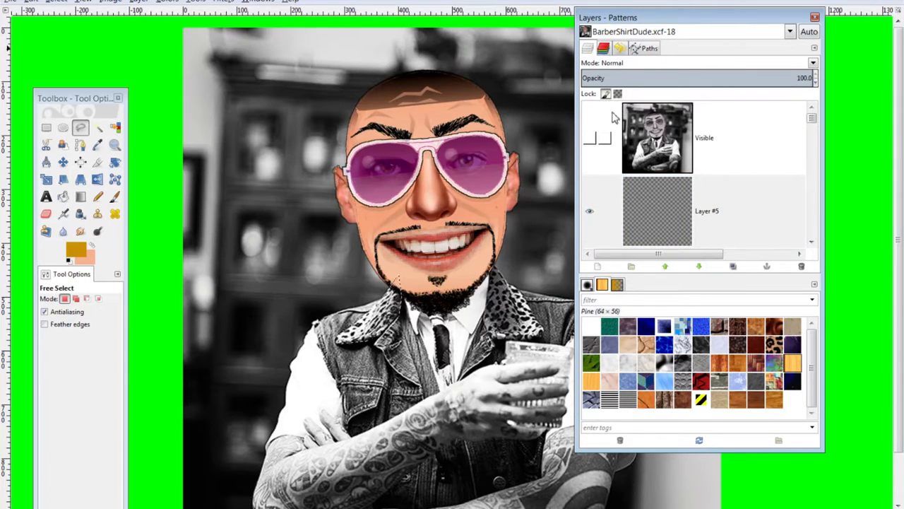
left_click(643, 227)
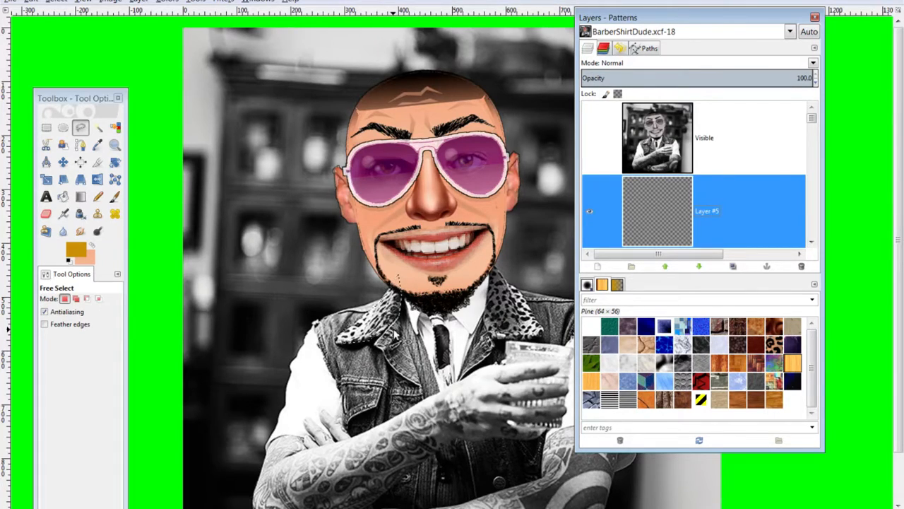
left_click(605, 93)
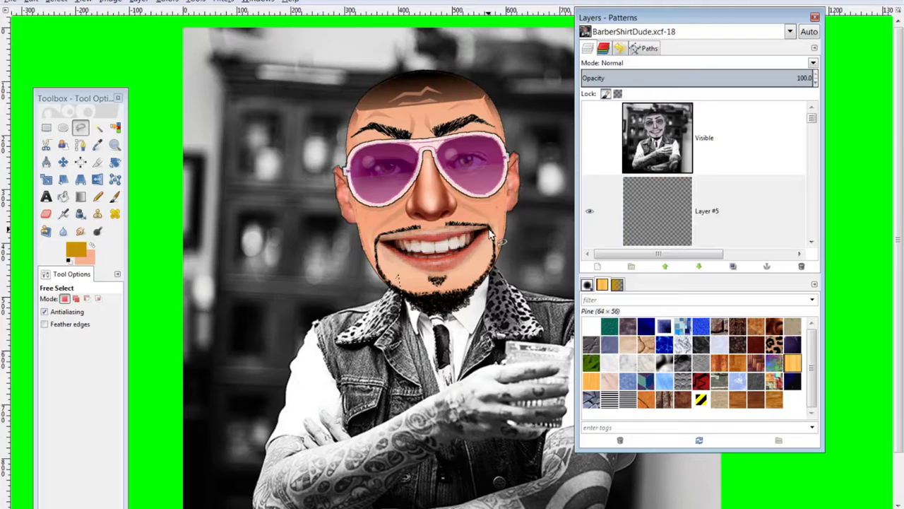
left_click_drag(634, 17, 628, 61)
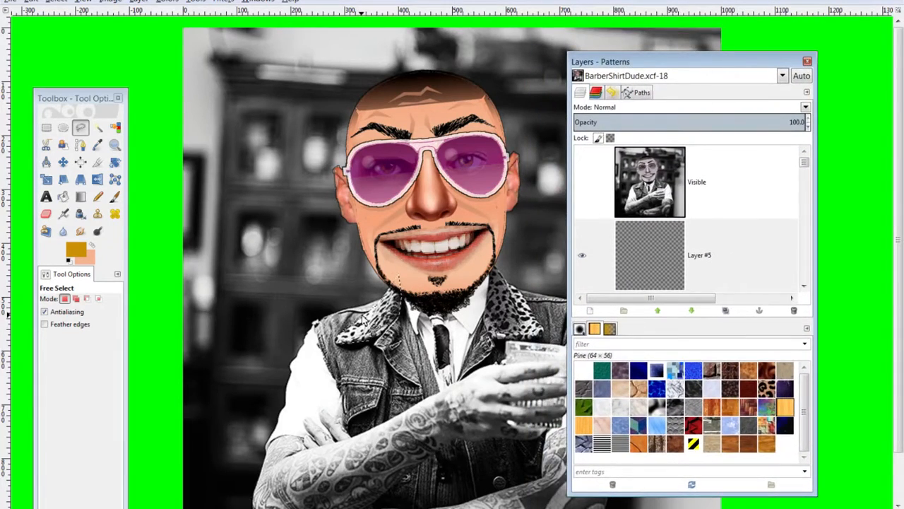
left_click(625, 241)
scroll(658, 194, "down", 1)
scroll(659, 196, "down", 5)
scroll(659, 200, "up", 5)
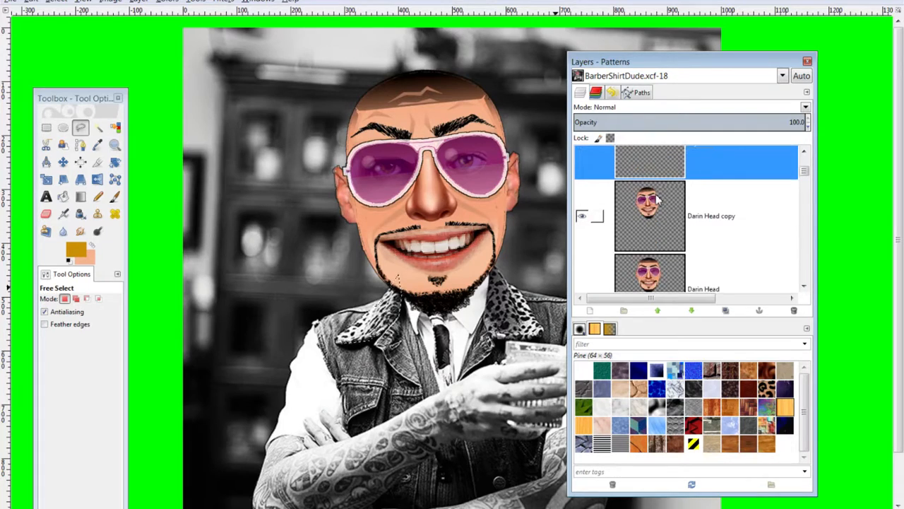
scroll(656, 193, "up", 1)
left_click(584, 262)
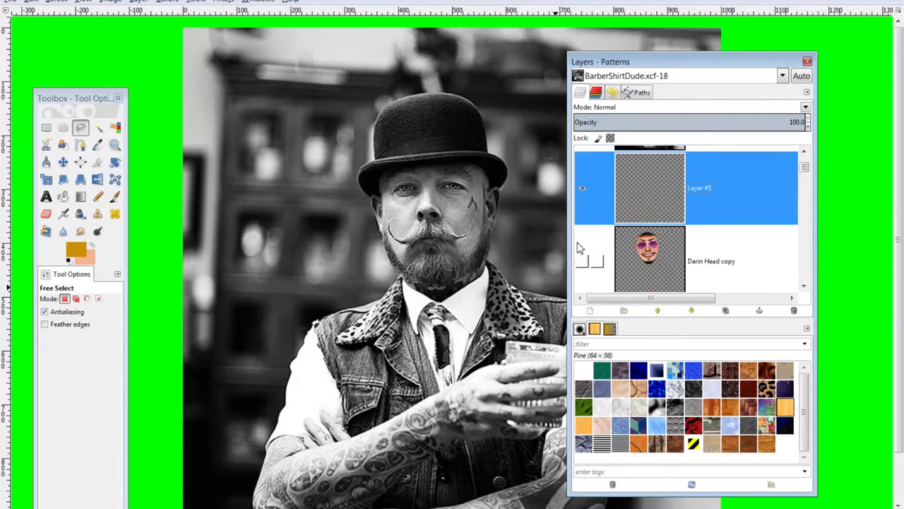
scroll(584, 256, "down", 1)
left_click(584, 248)
left_click(584, 247)
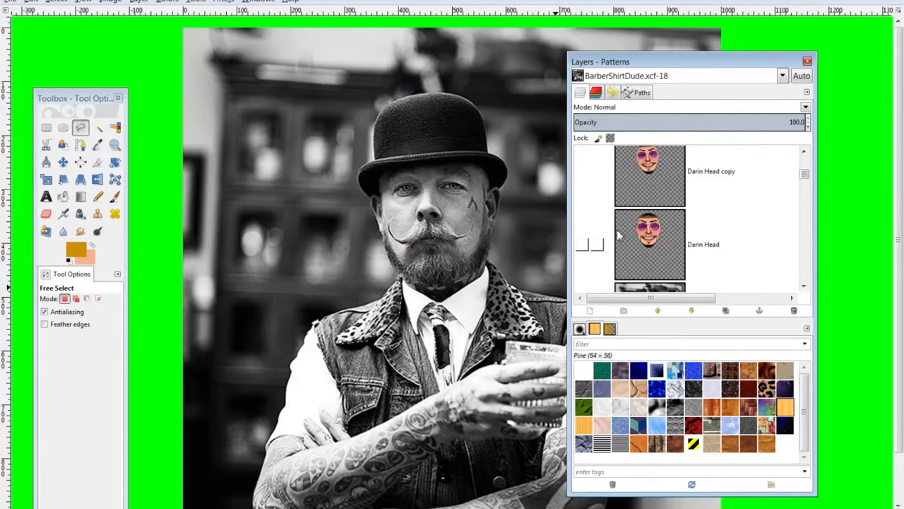
scroll(620, 233, "up", 1)
scroll(622, 226, "down", 3)
left_click(584, 183)
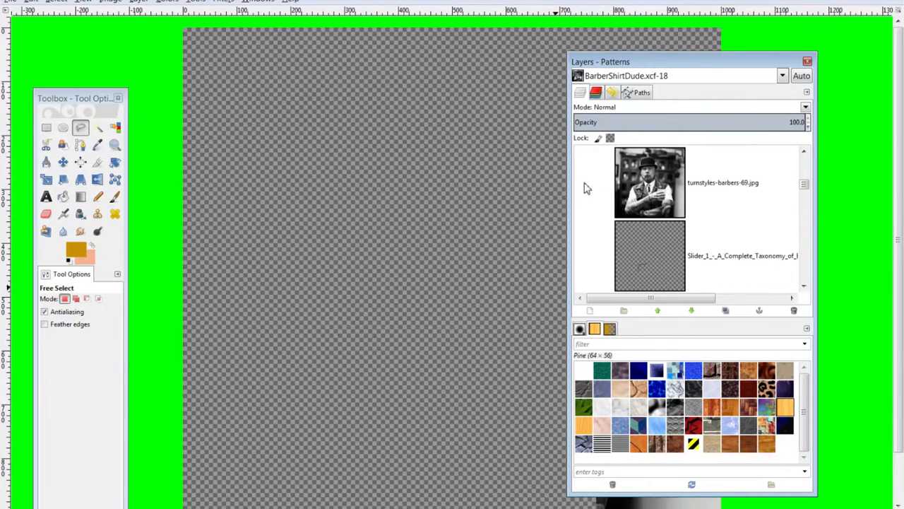
left_click(584, 182)
scroll(636, 205, "up", 2)
scroll(678, 226, "up", 2)
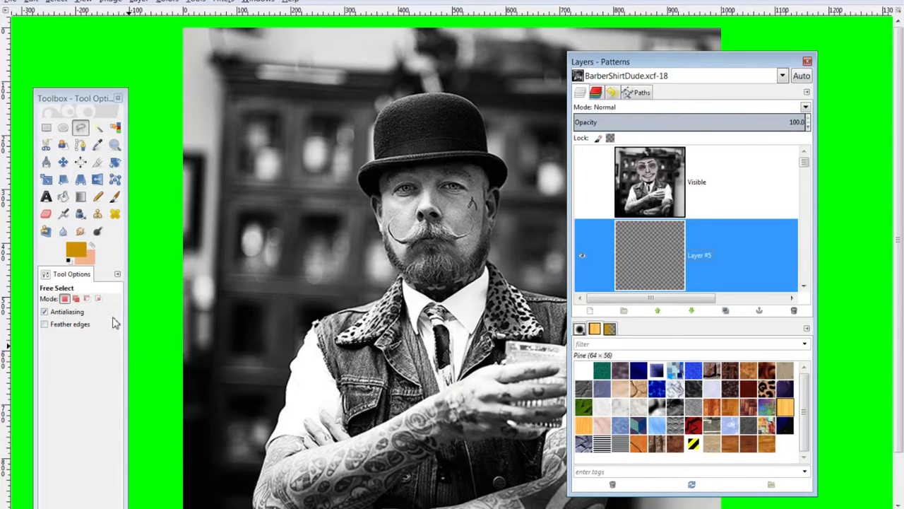
Paint a test gradient on Layer #5, then delete that layer
left_click(80, 197)
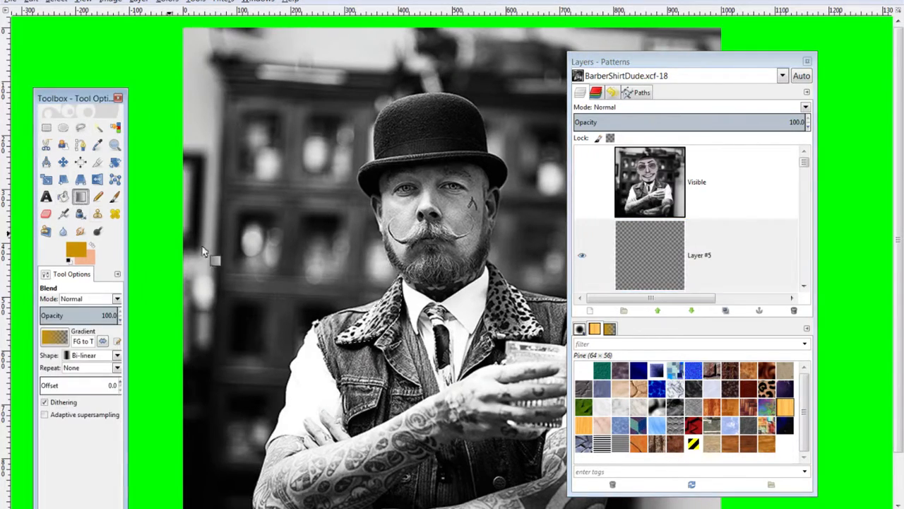
mouse_move(366, 324)
left_mouse_down()
mouse_move(388, 258)
mouse_move(375, 323)
mouse_move(377, 254)
mouse_move(368, 372)
left_mouse_up()
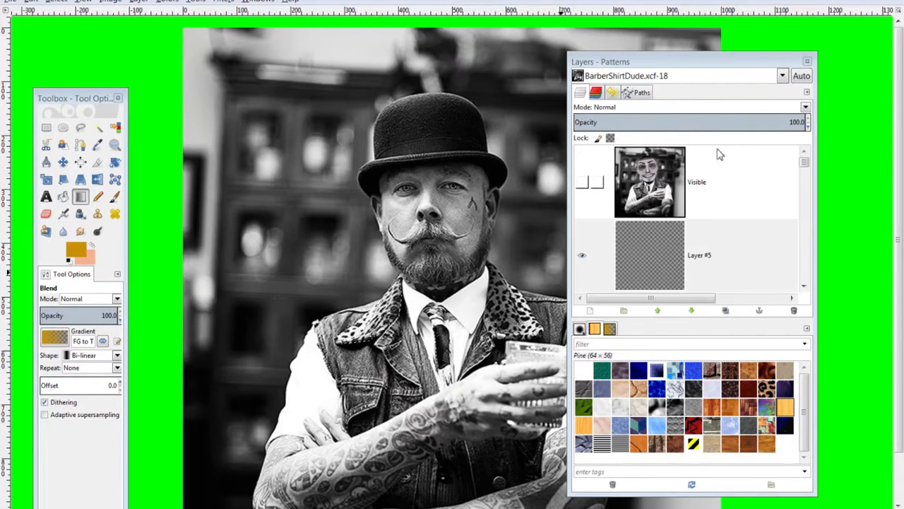
left_click(650, 248)
left_click_drag(654, 240, 794, 311)
Create a transparent layer, check its name settings, then delete it again
left_click(590, 311)
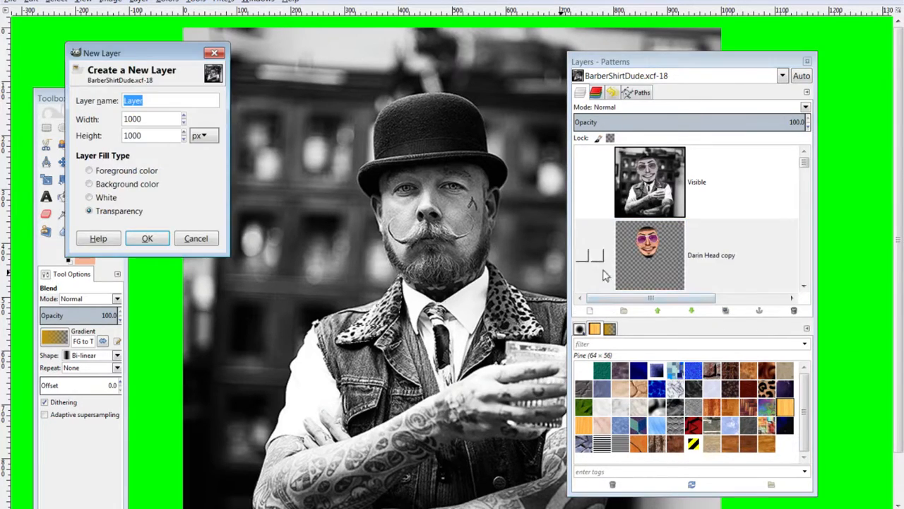
left_click(151, 238)
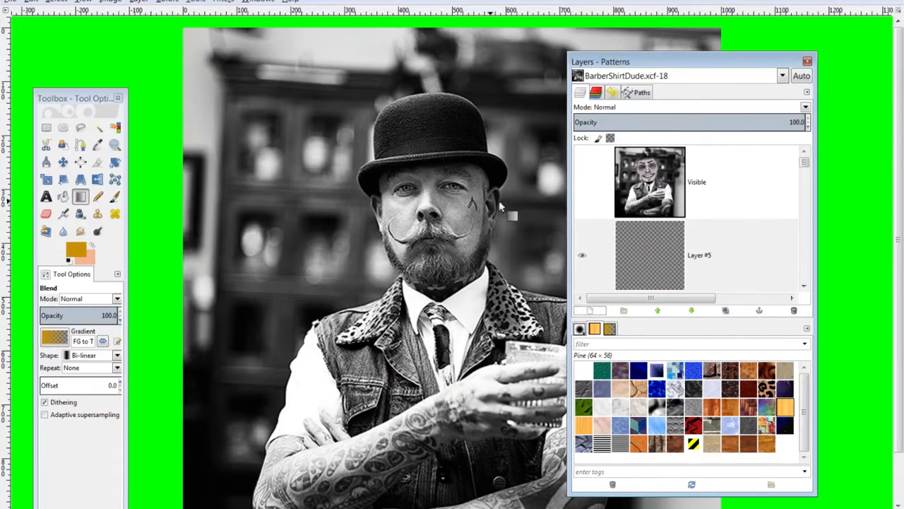
double_click(661, 248)
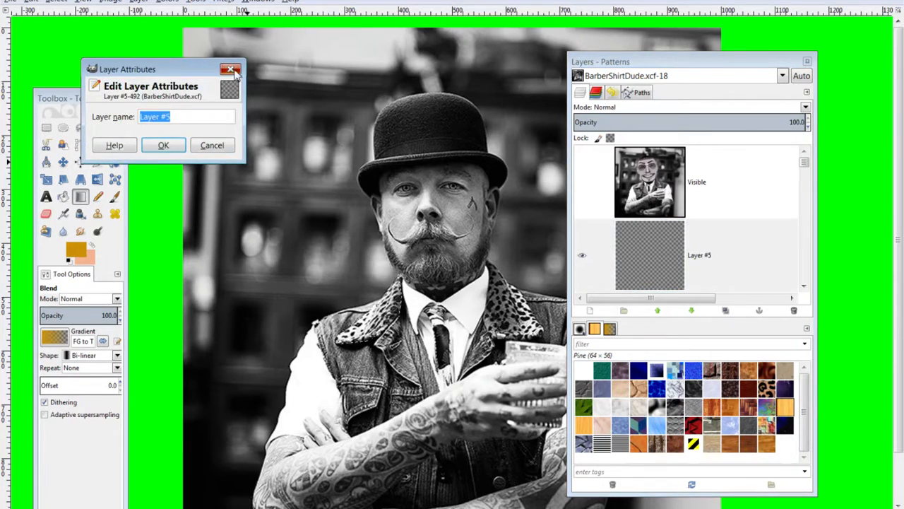
left_click(233, 72)
left_click_drag(748, 272, 796, 313)
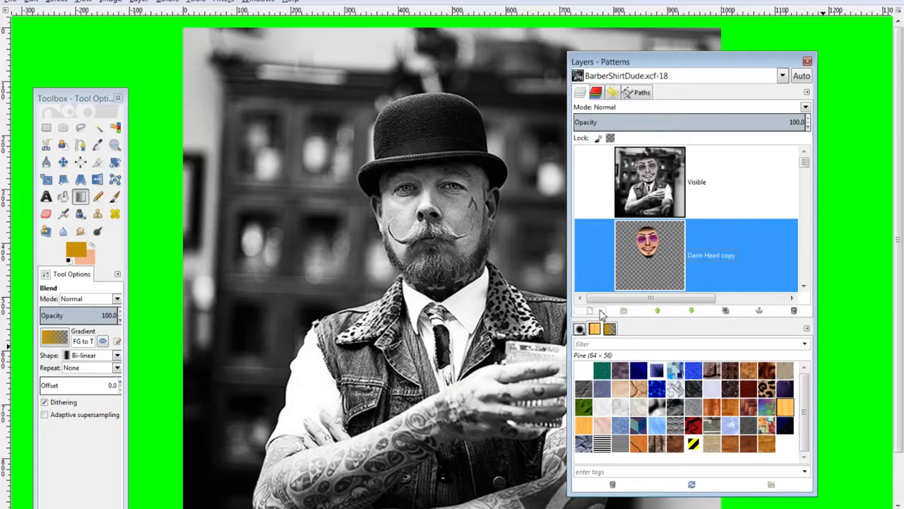
Create a fresh transparent Layer #5, select Bucket Fill, and close the Layers–Patterns dock
left_click(600, 312)
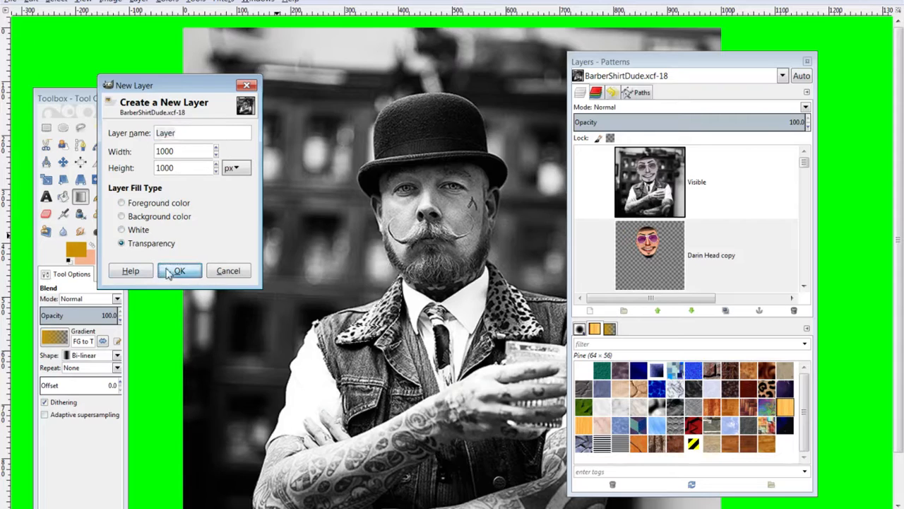
left_click(180, 271)
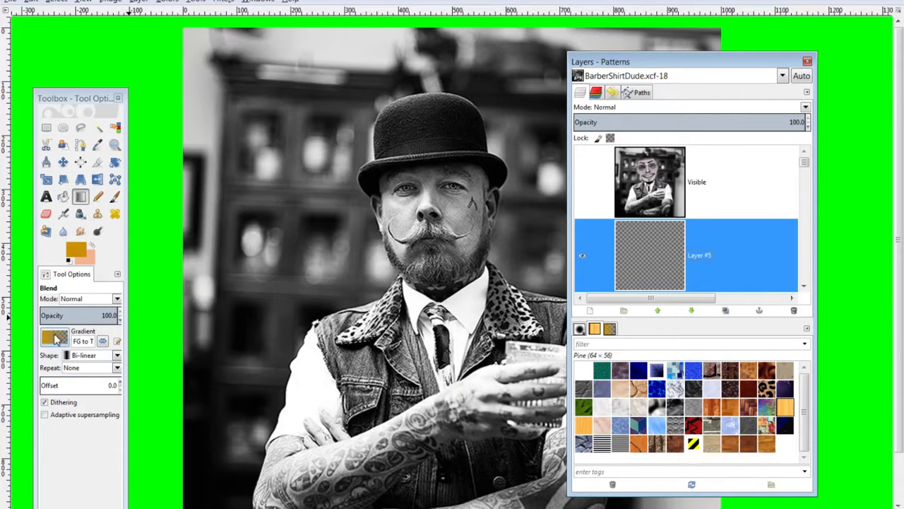
left_click(63, 196)
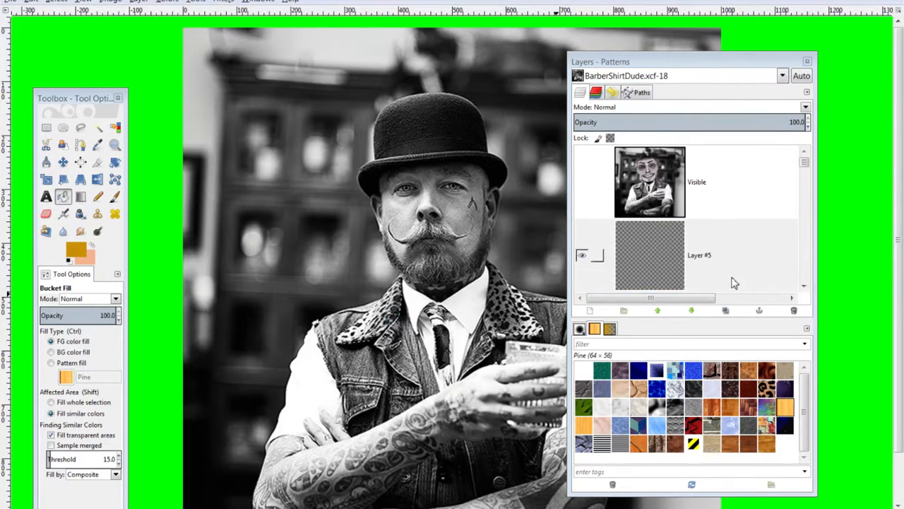
left_click(598, 256)
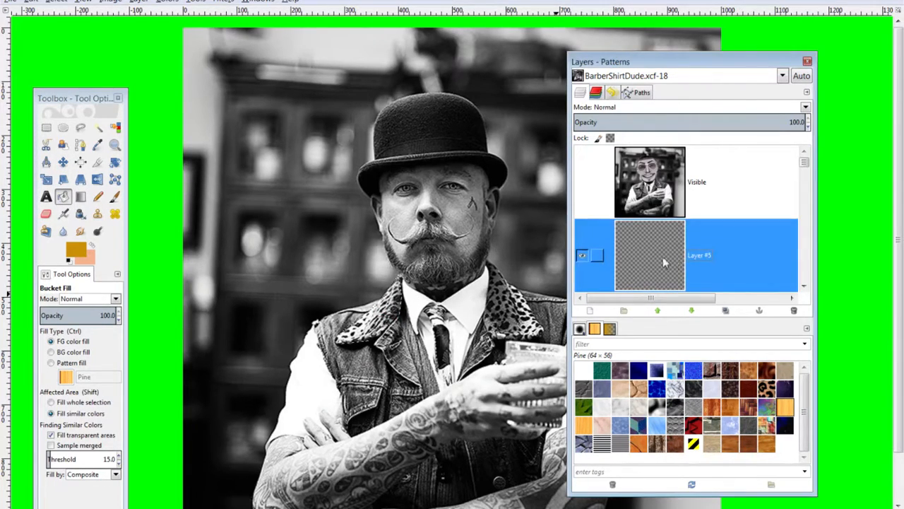
left_click(807, 62)
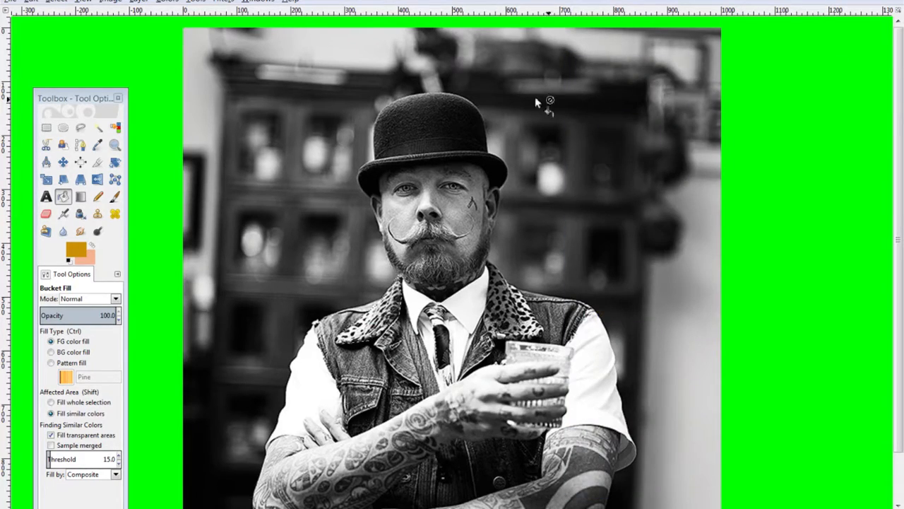
Quit GIMP, decline the updates prompt, and maximize the Barber Shirt Design folder
left_click(902, 4)
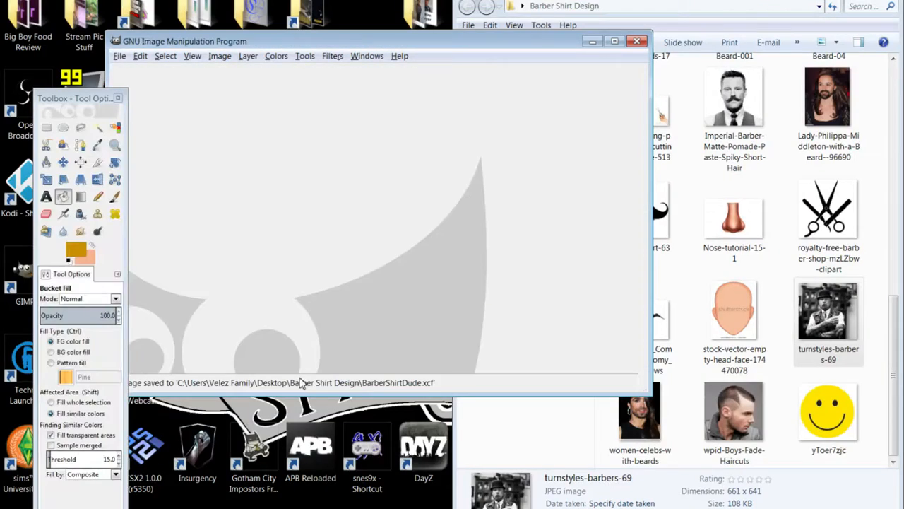
left_click(637, 41)
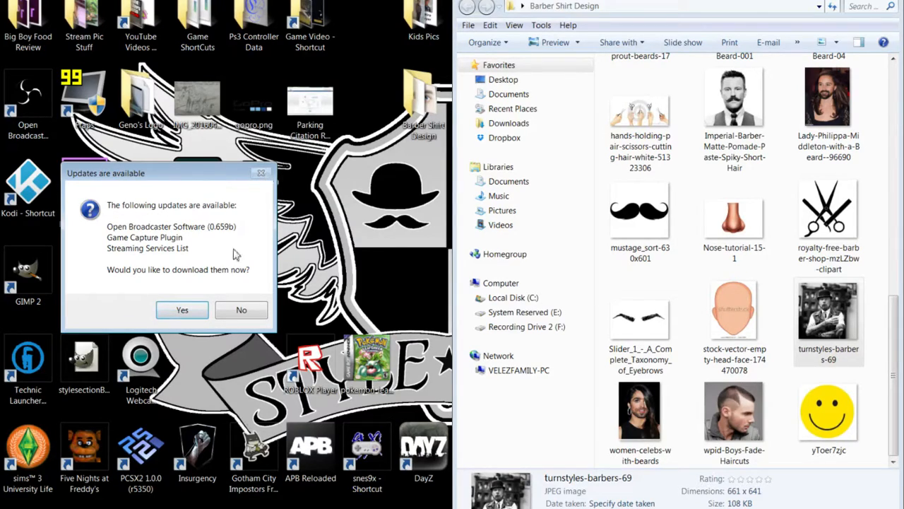
left_click(240, 309)
left_click(20, 508)
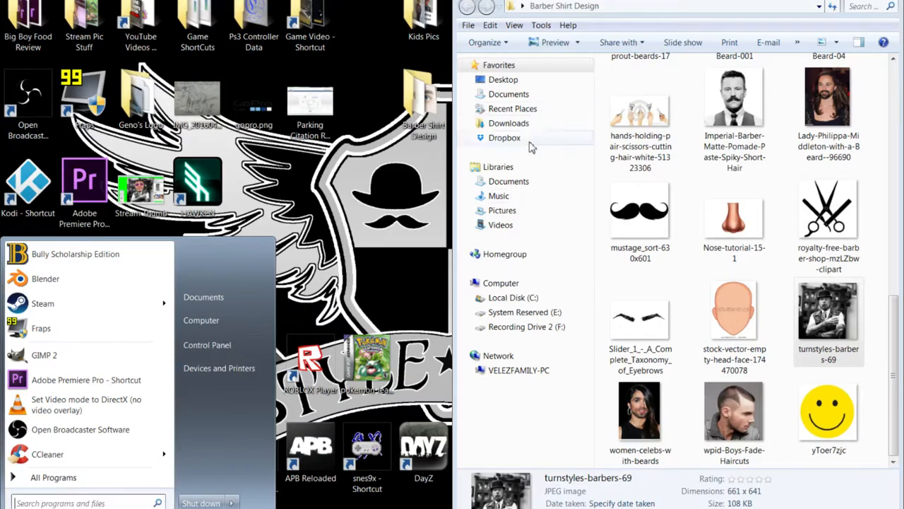
left_click_drag(607, 0, 424, 0)
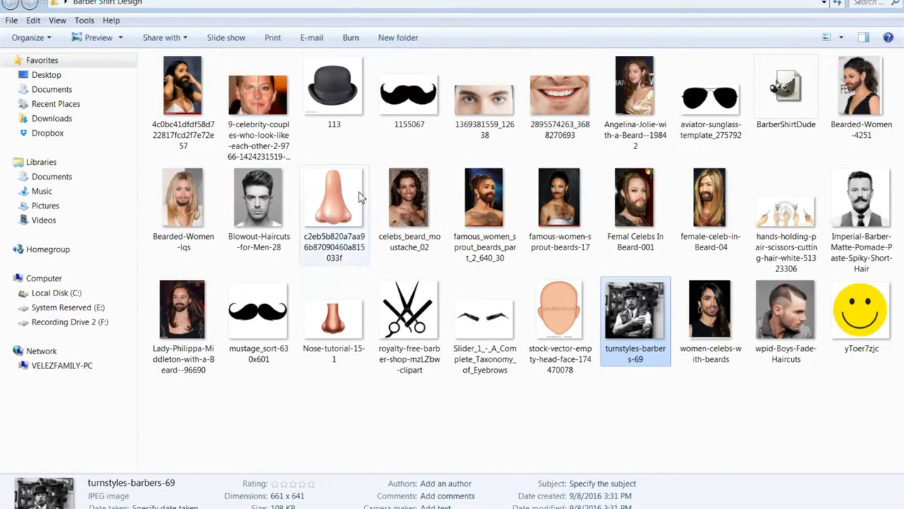
View the 'famous women sprout beards' photo and four more references, then relaunch GIMP 2
left_click(518, 192)
double_click(489, 194)
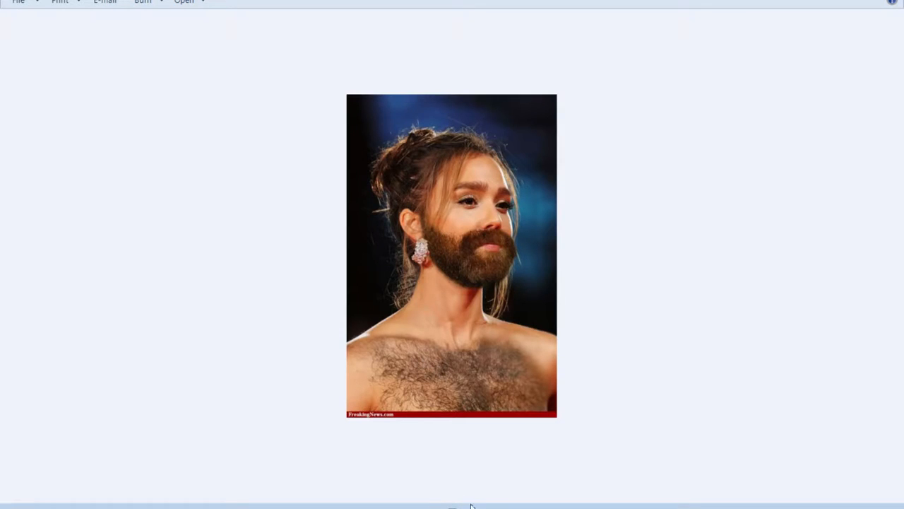
scroll(438, 254, "up", 4)
scroll(451, 281, "down", 2)
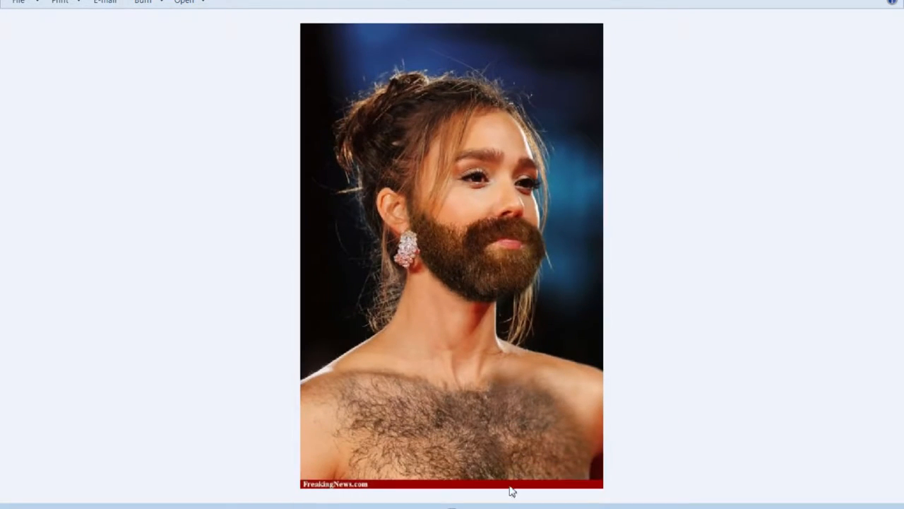
key("Right")
key("Right")
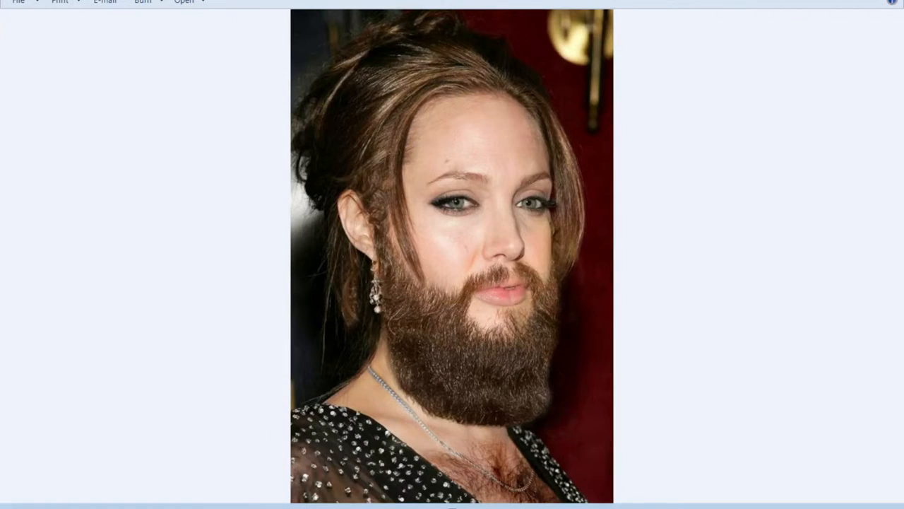
key("Right")
key("Right")
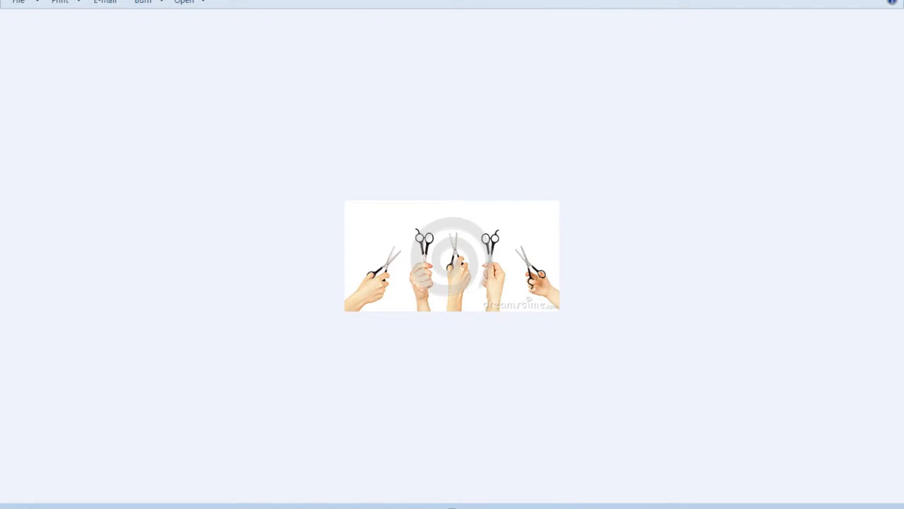
key("Right")
key("Right")
key("Right")
key("Right")
key("Right")
key("Right")
key("Right")
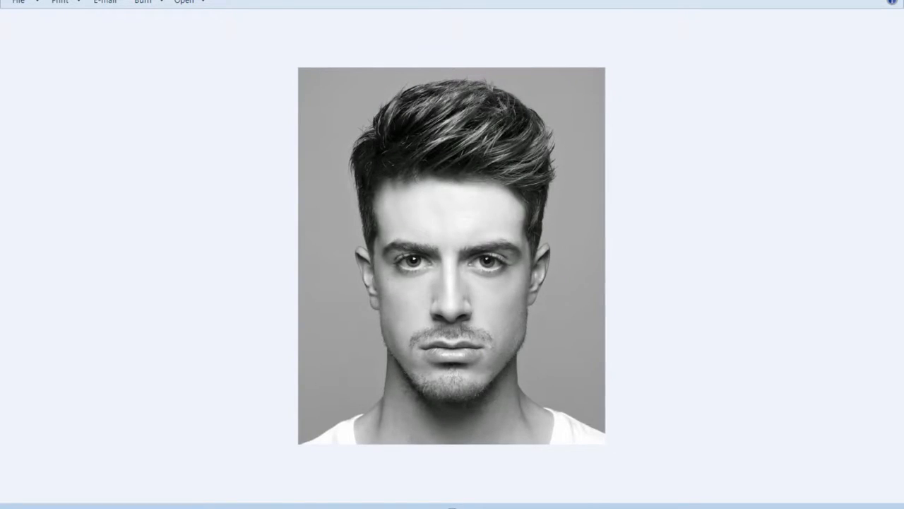
key("Right")
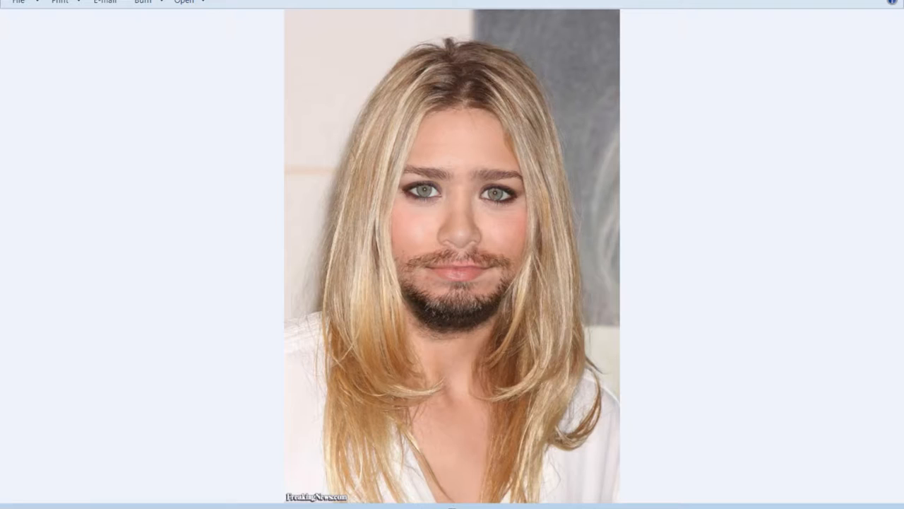
key("super")
left_click(39, 353)
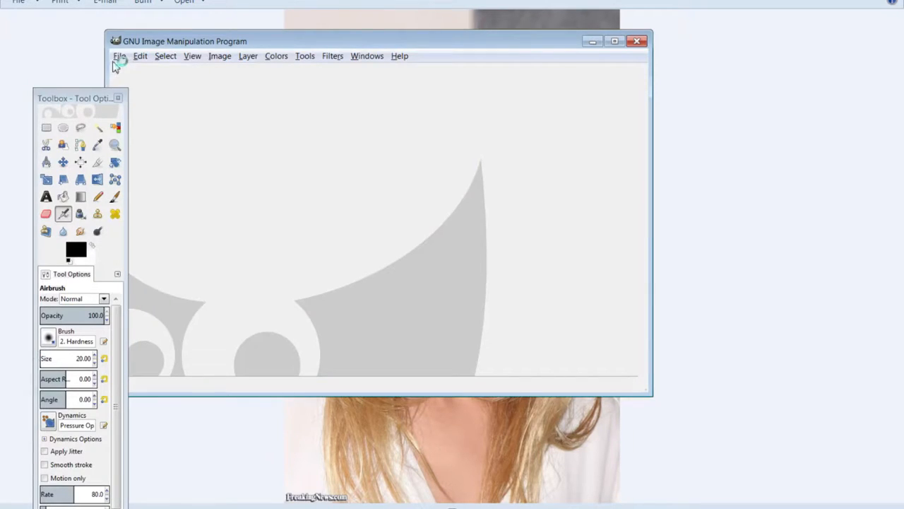
Reopen BarberShirtDude.xcf from the recent files and maximize the image window
left_click(119, 56)
left_click(141, 97)
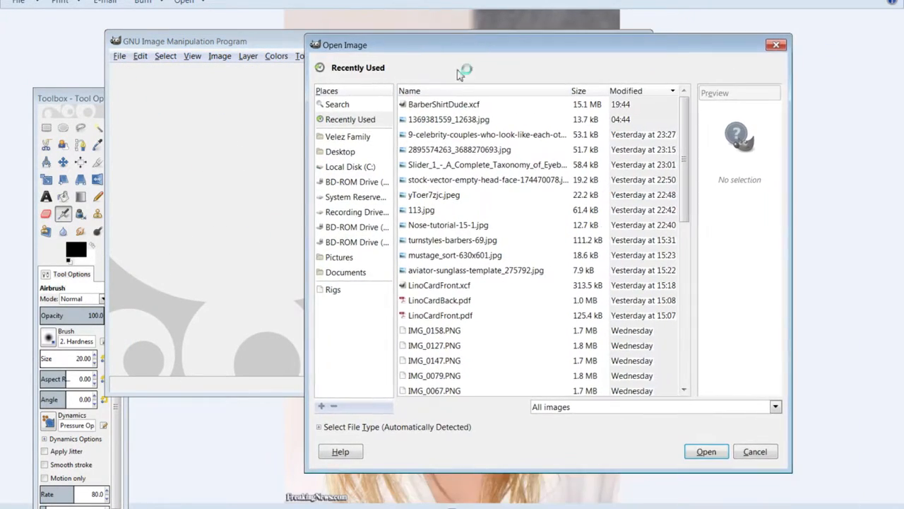
left_click(470, 105)
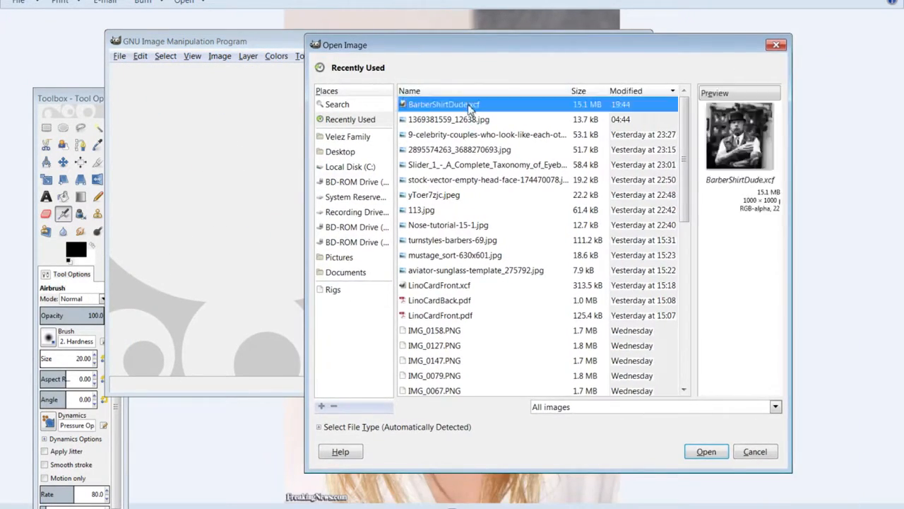
double_click(432, 106)
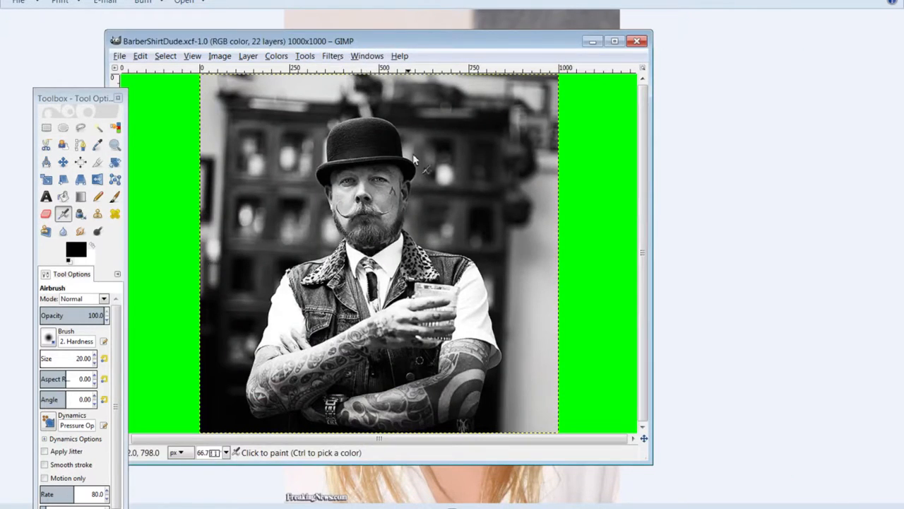
left_click_drag(347, 42, 378, 1)
Restore the Layers and Patterns dock from Recently Closed Docks and select Layer #5
left_click(235, 4)
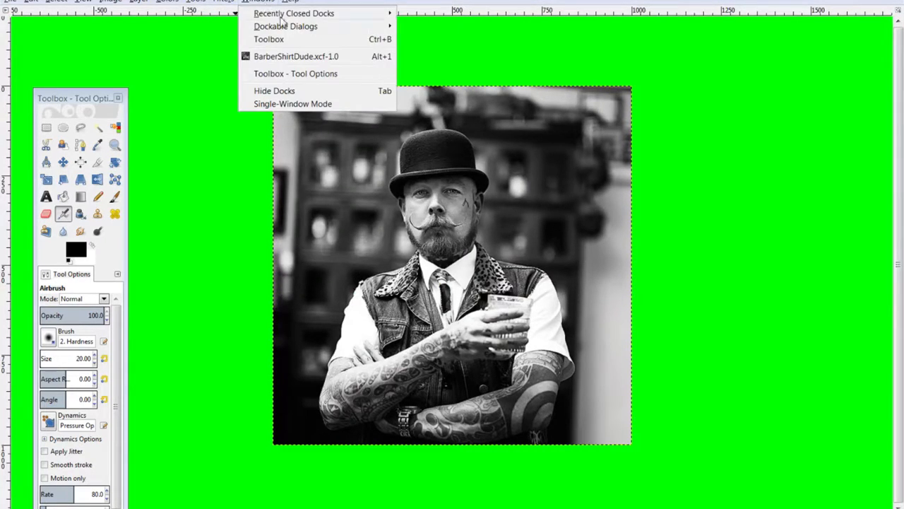
mouse_move(303, 14)
left_click(444, 15)
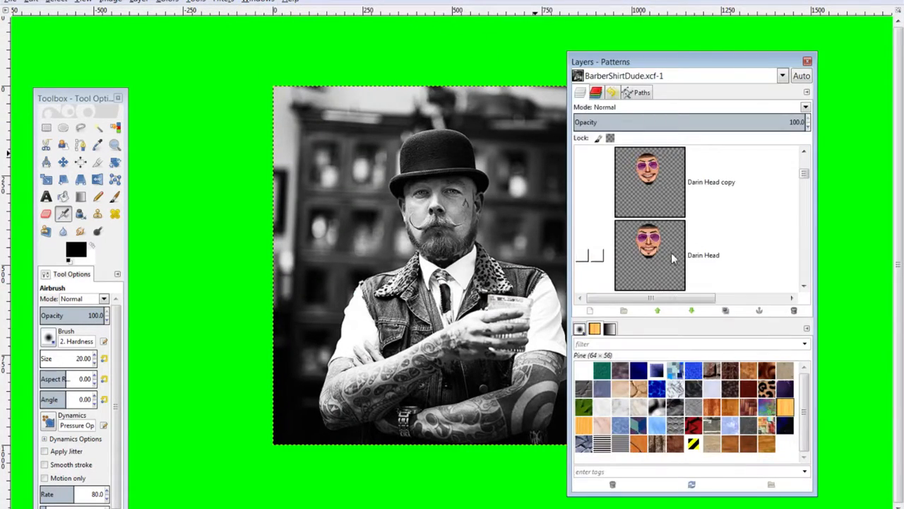
scroll(672, 258, "up", 3)
left_click(671, 254)
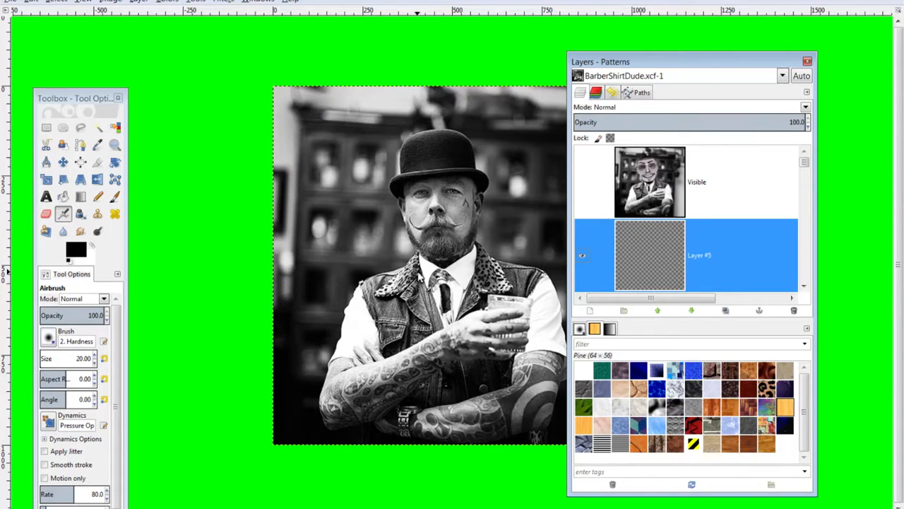
Undo a stray stroke, pick the Free Select tool and zoom in on the collar
left_click_drag(420, 278, 420, 278)
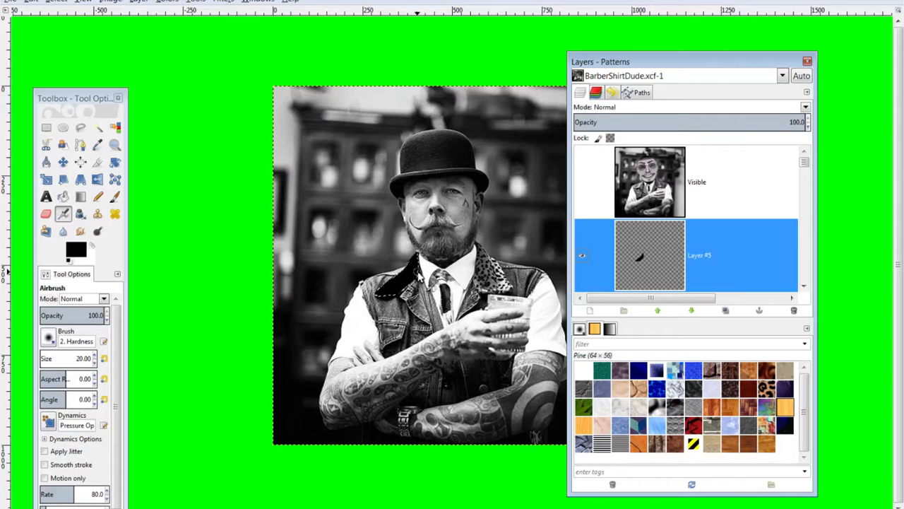
key("ctrl+z")
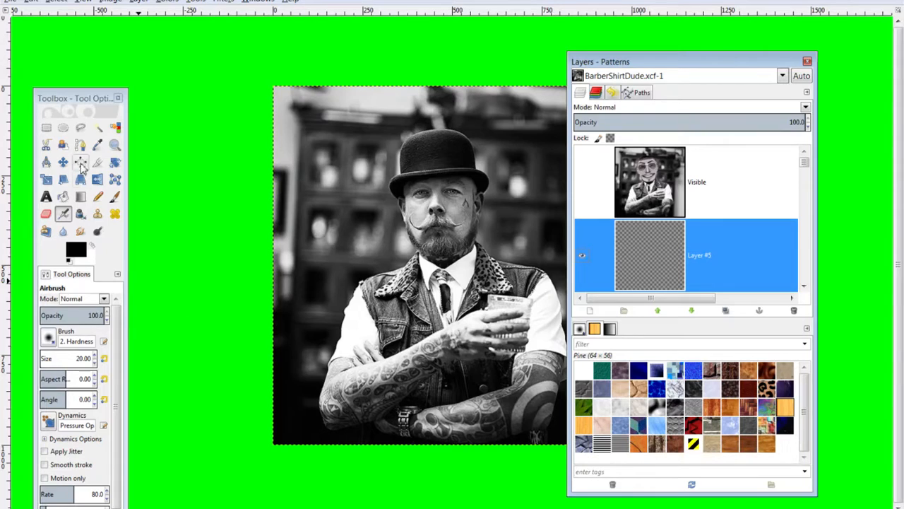
left_click(80, 127)
key("1")
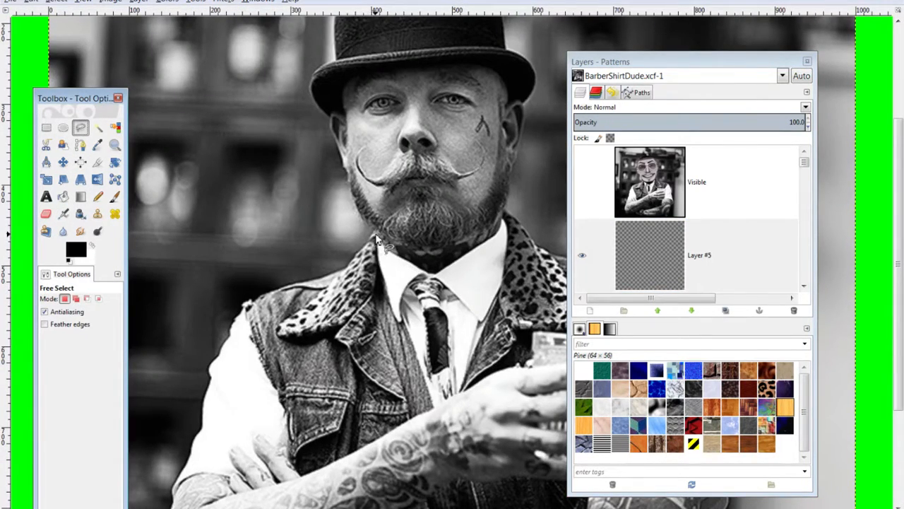
Trace a closed freehand selection around the man's left collar
left_click(376, 266)
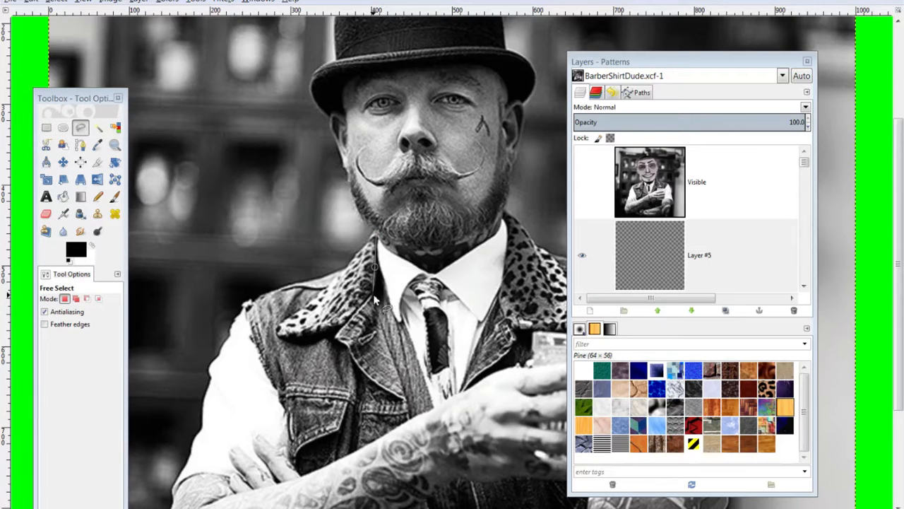
left_click(374, 298)
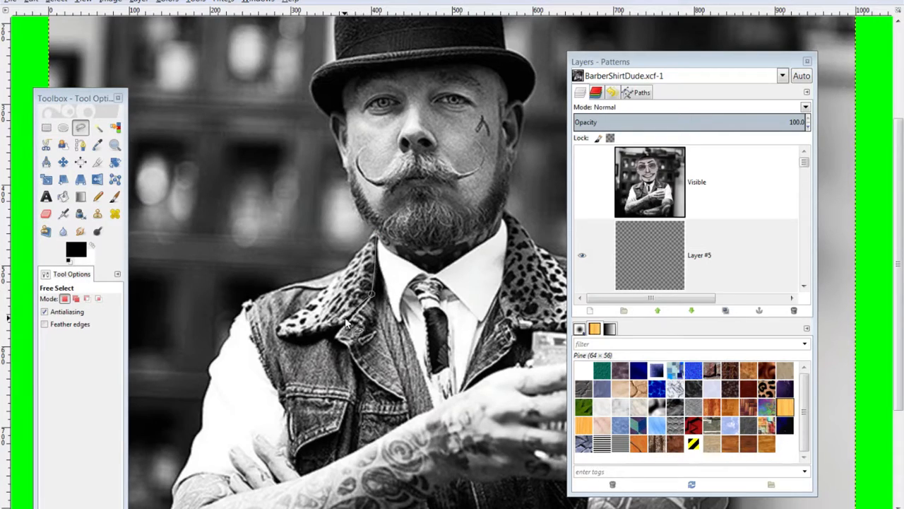
left_click(306, 332)
left_click(280, 335)
left_click(276, 330)
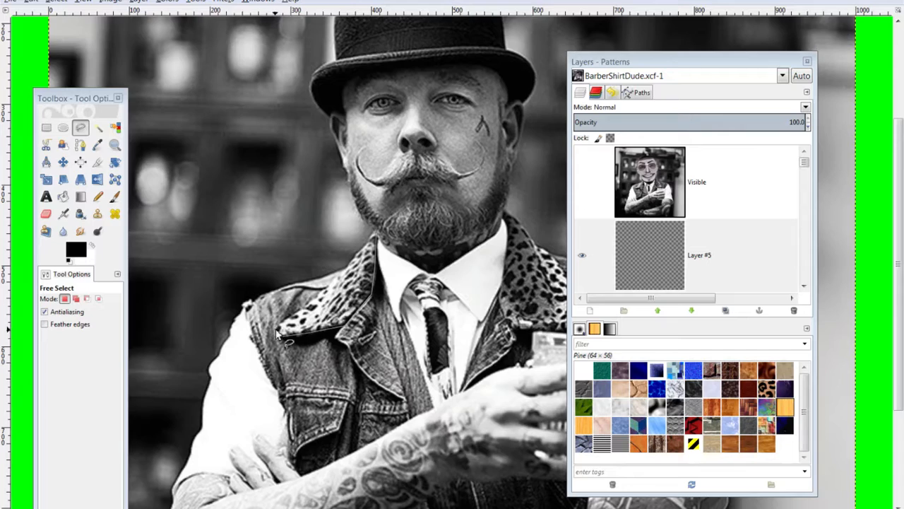
left_click(284, 320)
left_click(303, 305)
left_click(374, 267)
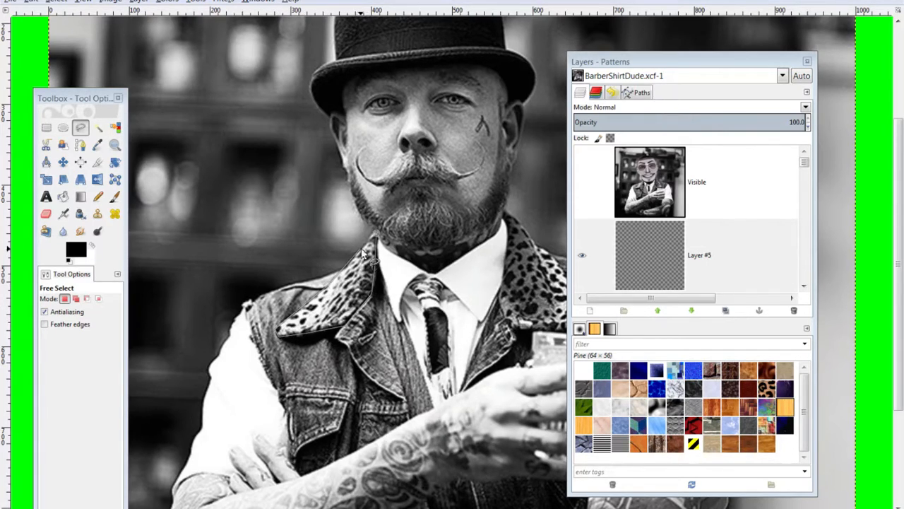
left_click(379, 240)
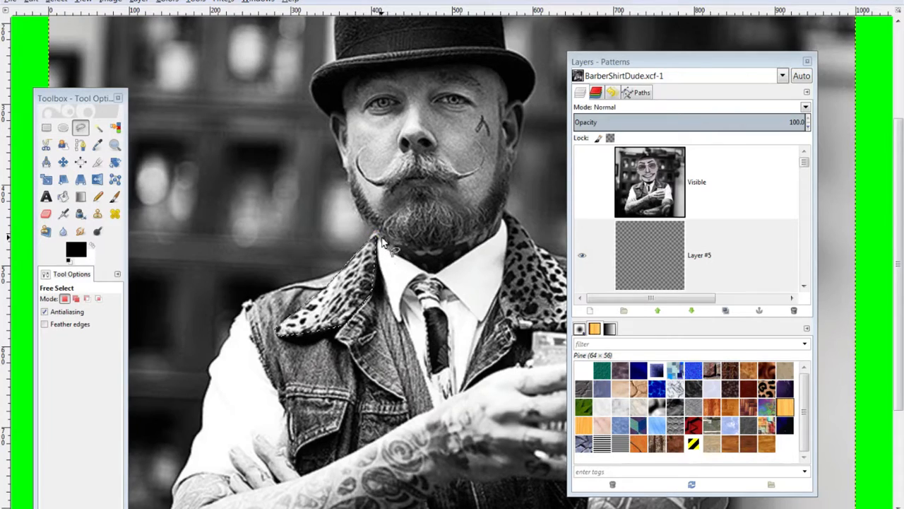
Fill the left collar selection with gold-orange, then deselect
left_click(81, 250)
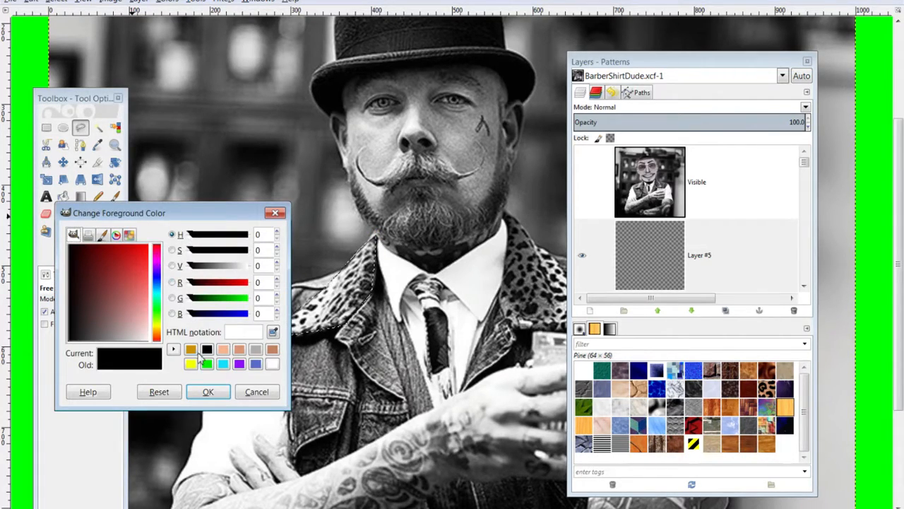
left_click(191, 349)
left_click(208, 391)
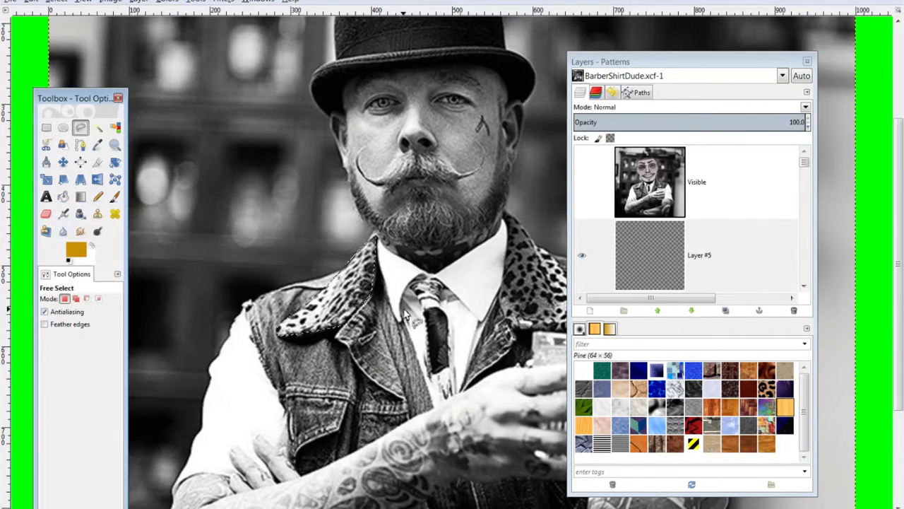
key("ctrl+comma")
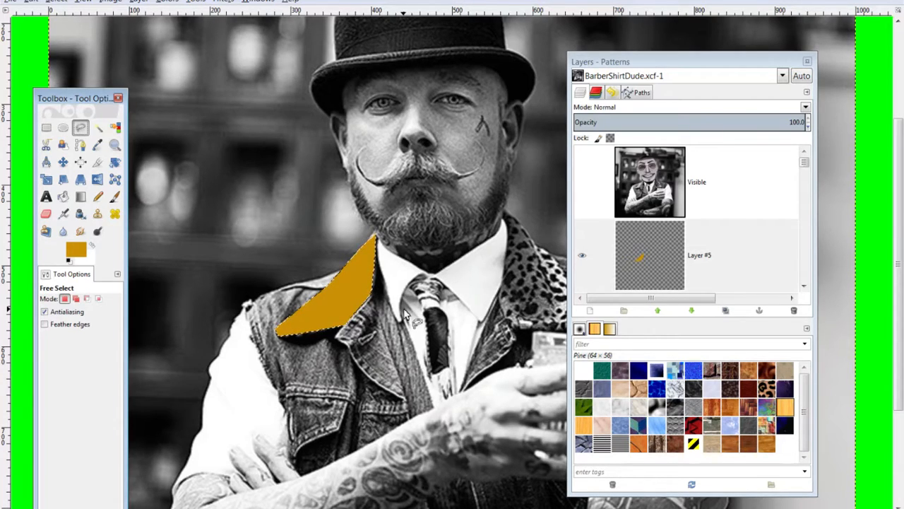
key("shift+ctrl+a")
Re-zoom on the collar and place the first outline points along the lapel edge
key("minus")
key("minus")
key("plus")
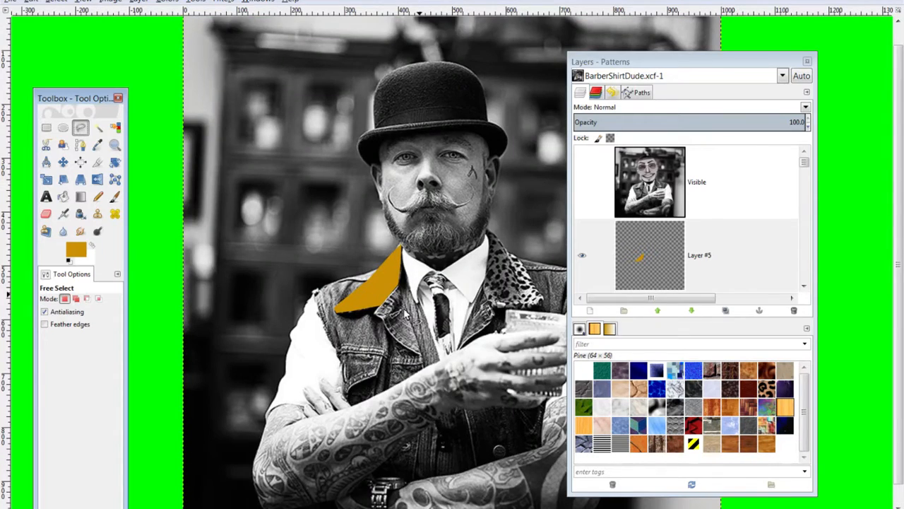
key("plus")
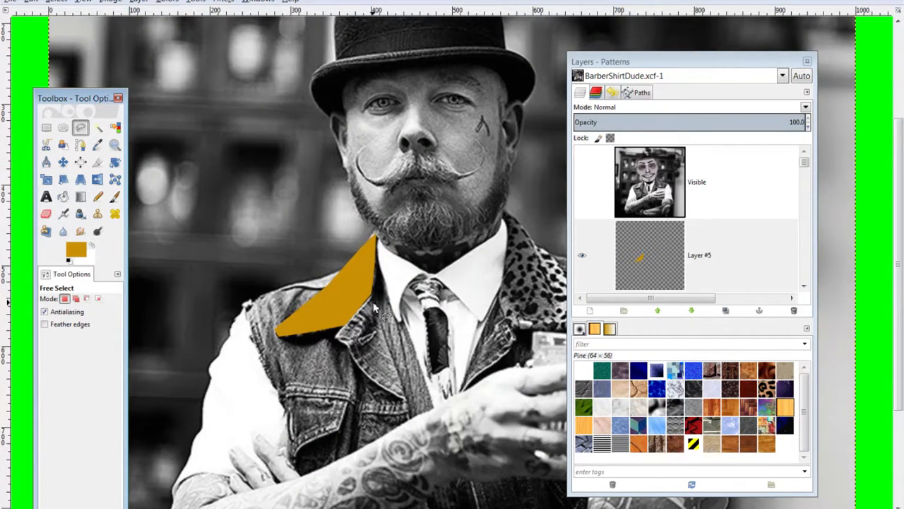
left_click(336, 339)
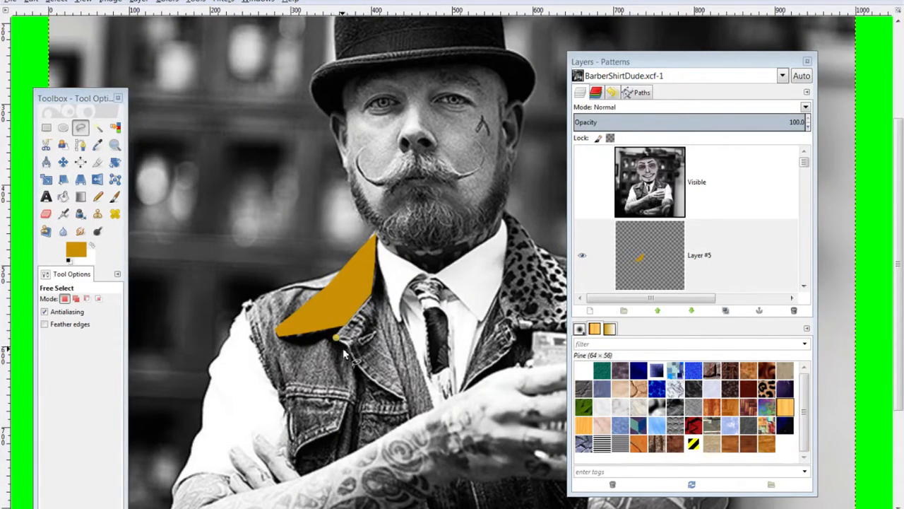
left_click(357, 359)
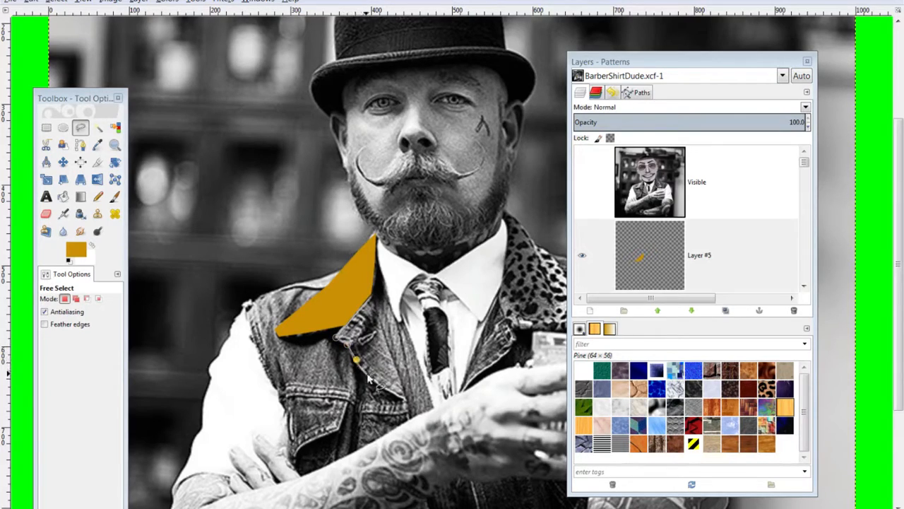
left_click(376, 384)
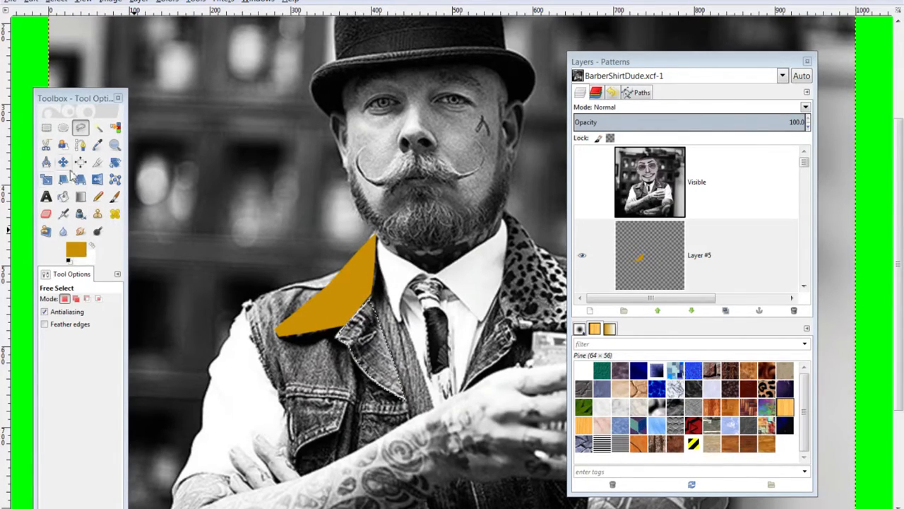
Set the foreground to purple 6c64d9 and fill the lapel selection
left_click(83, 253)
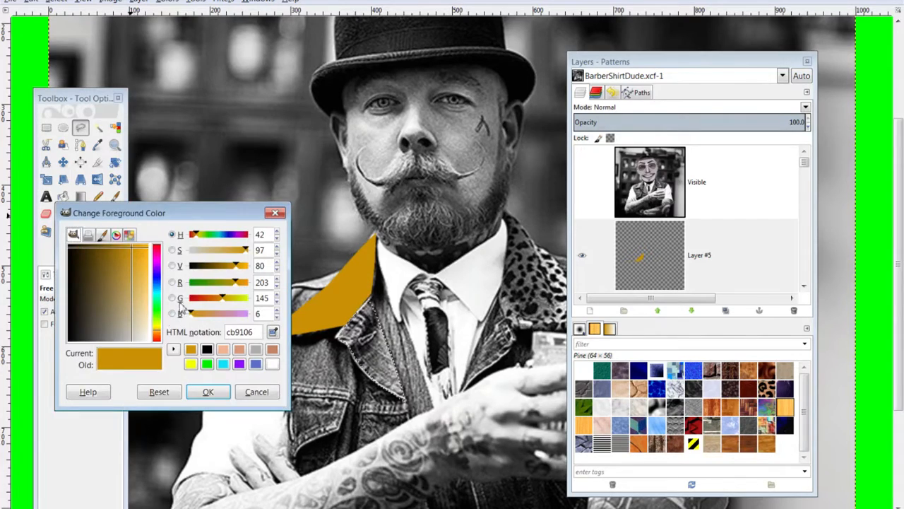
left_click(158, 282)
left_click_drag(142, 277, 138, 296)
left_click(208, 391)
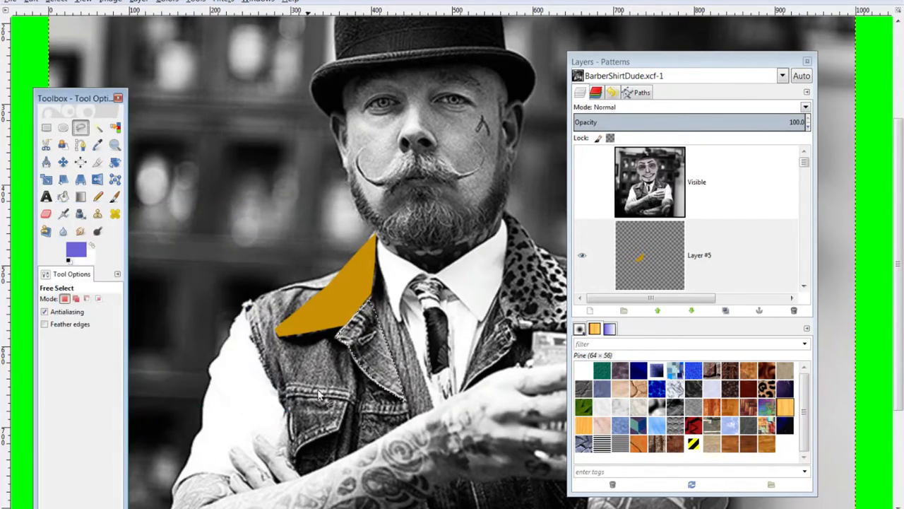
key("ctrl+comma")
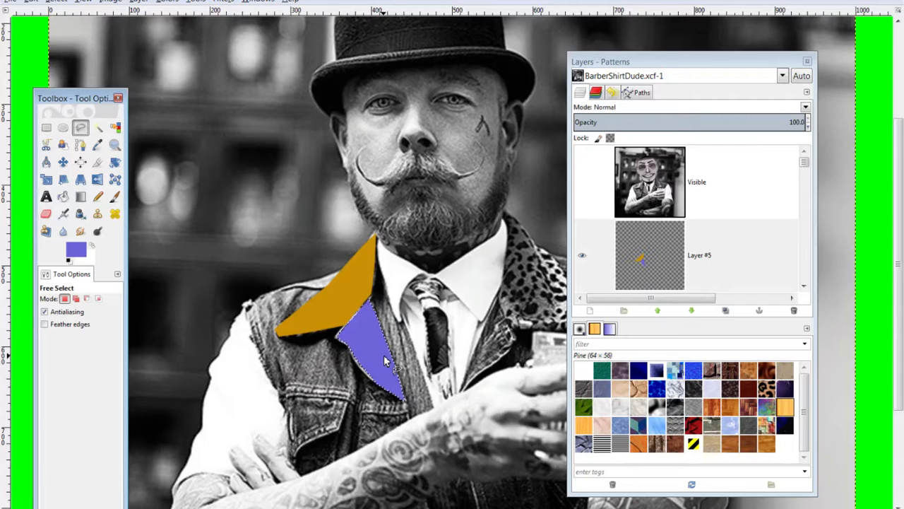
Clear the selection and duplicate Layer #5 as Layer #6
key("ctrl+shift+a")
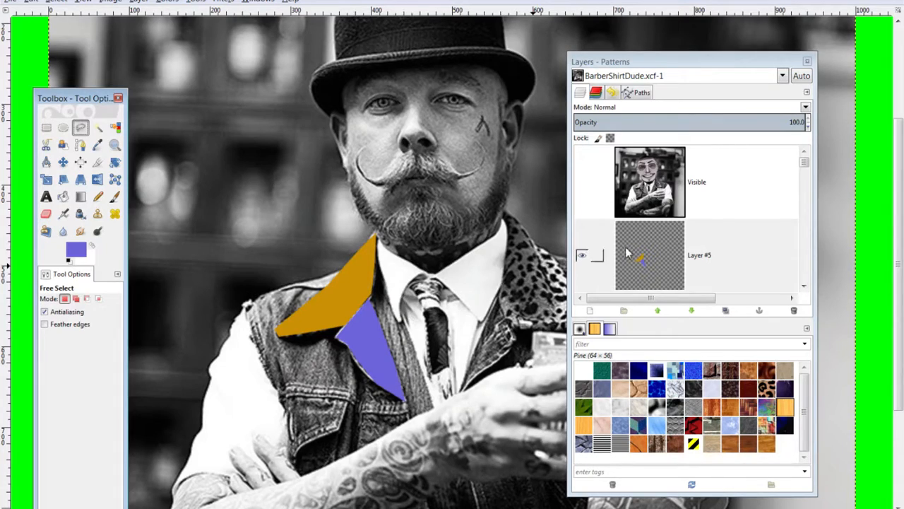
left_click(668, 261)
left_click_drag(653, 257, 729, 315)
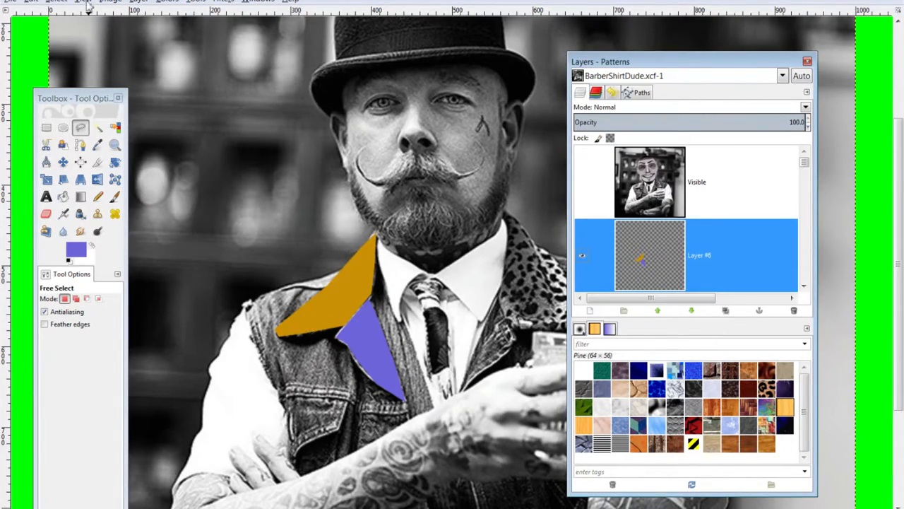
Flip the copied collar layer horizontally and move it into place on the right side
left_click(138, 2)
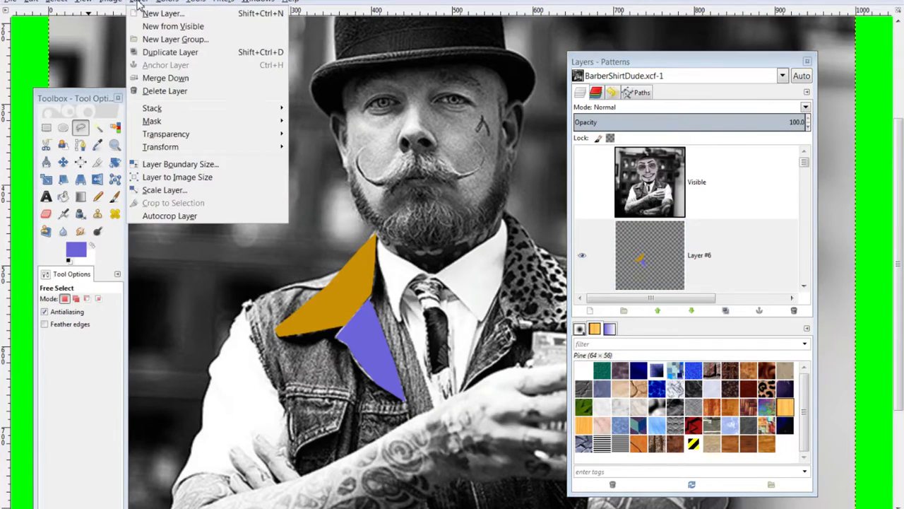
mouse_move(194, 148)
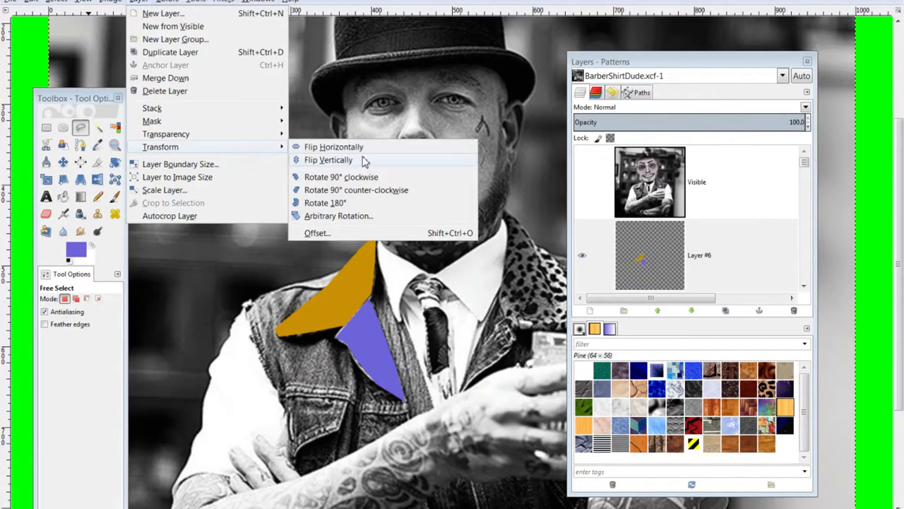
left_click(355, 147)
left_click_drag(592, 65, 702, 73)
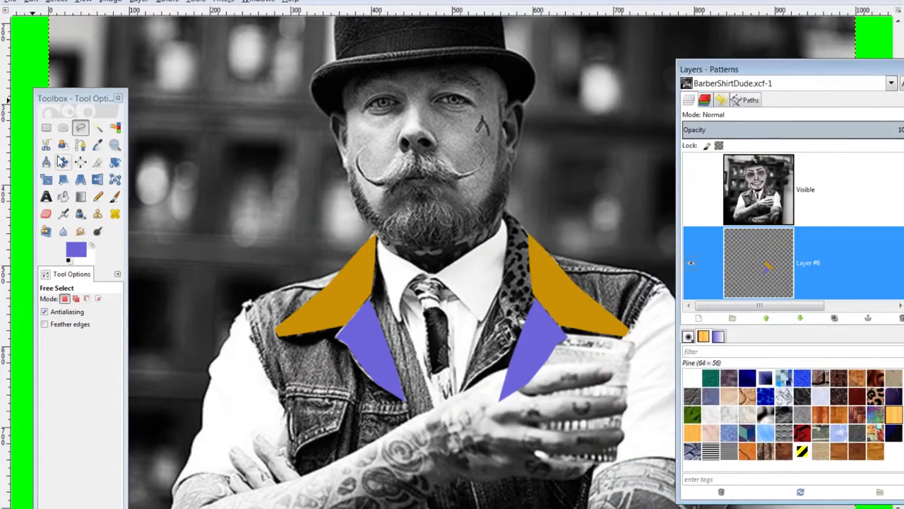
left_click(62, 162)
left_click_drag(541, 288, 515, 269)
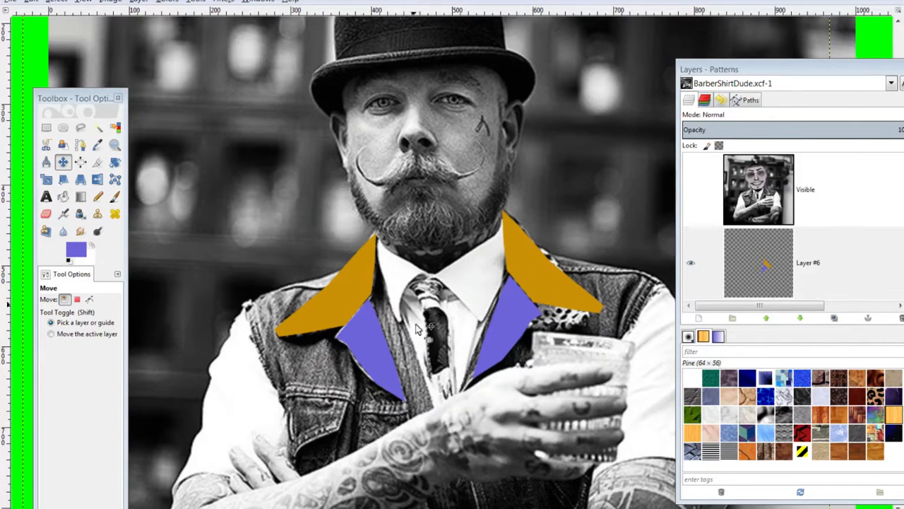
scroll(444, 351, "down", 1)
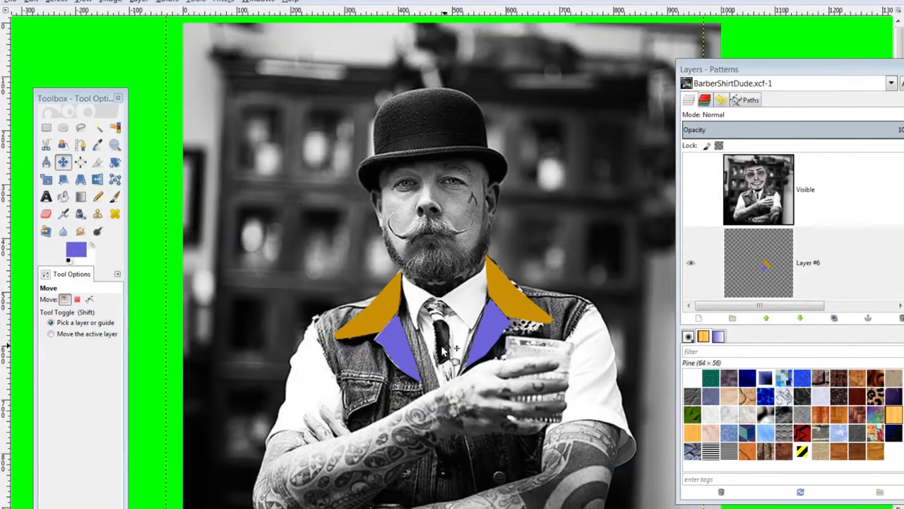
scroll(444, 351, "up", 1)
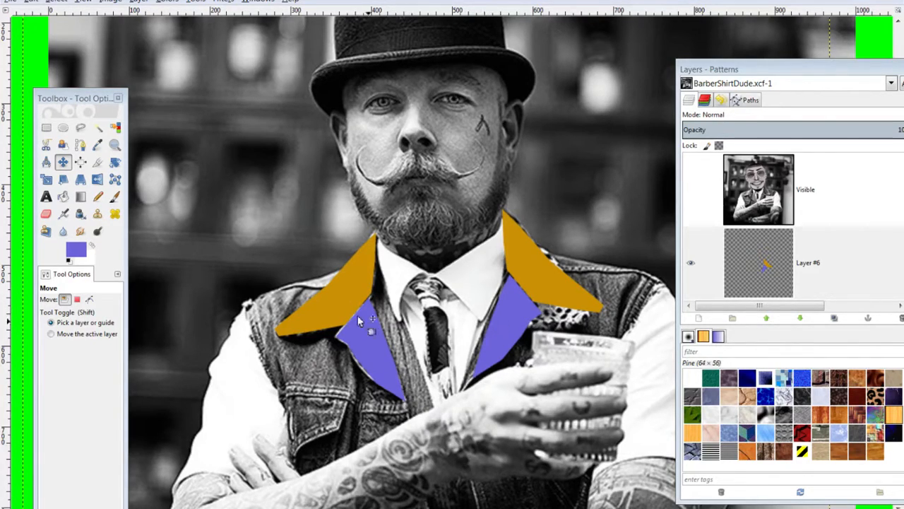
Merge Layer #6 down into Layer #5
left_click(63, 162)
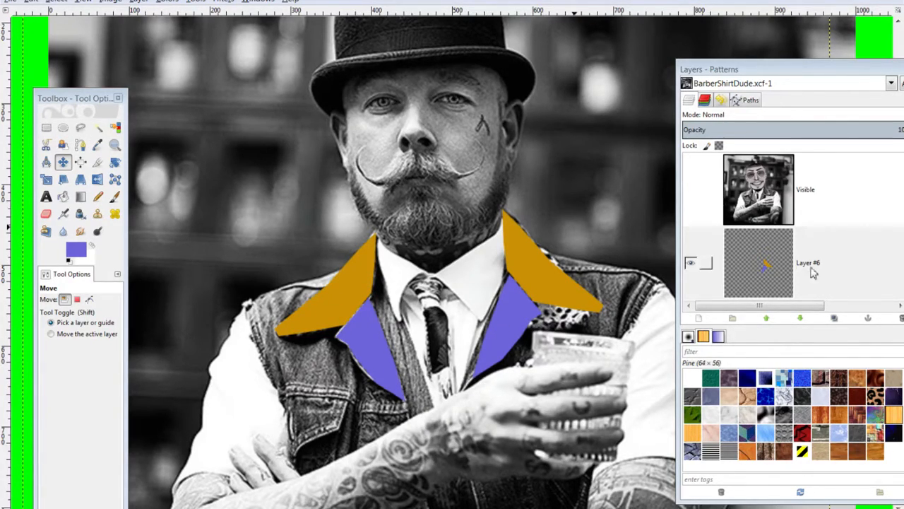
scroll(791, 262, "down", 2)
left_click(782, 199)
right_click(781, 198)
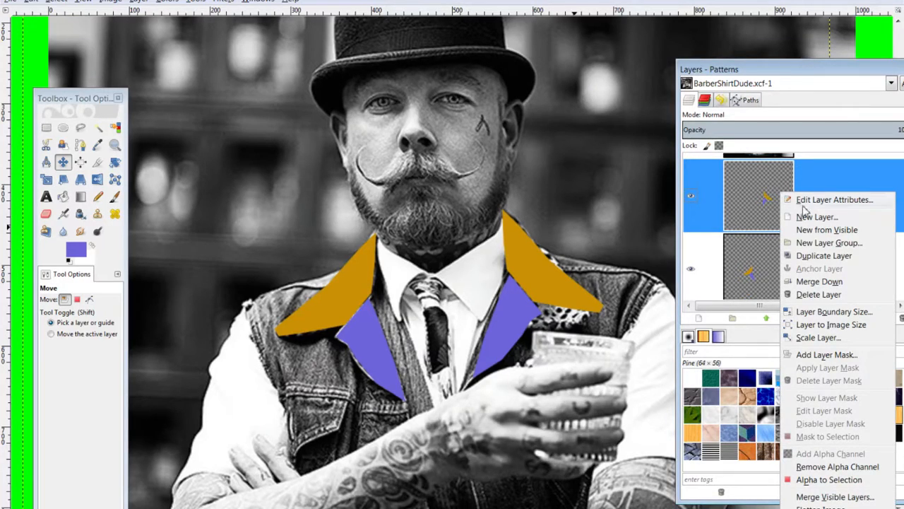
left_click(816, 281)
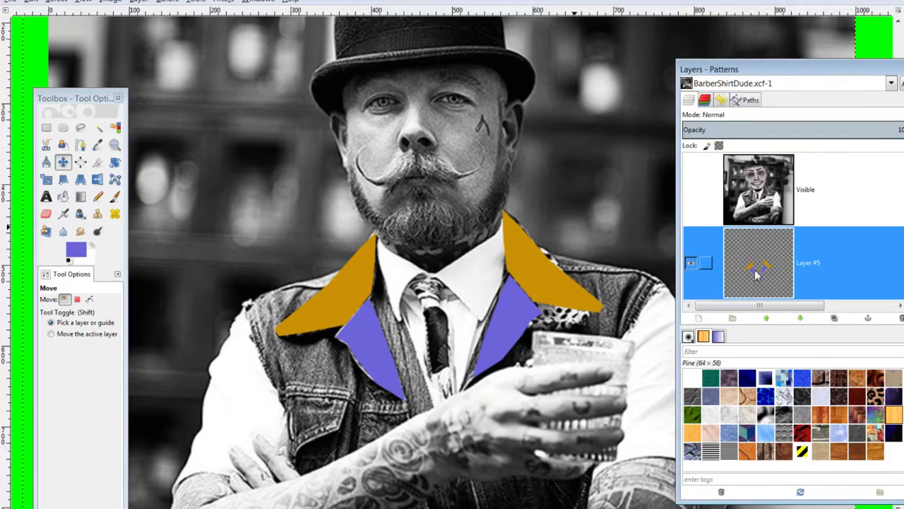
Hide Layer #5 and switch to the Free Select tool
scroll(777, 268, "down", 1)
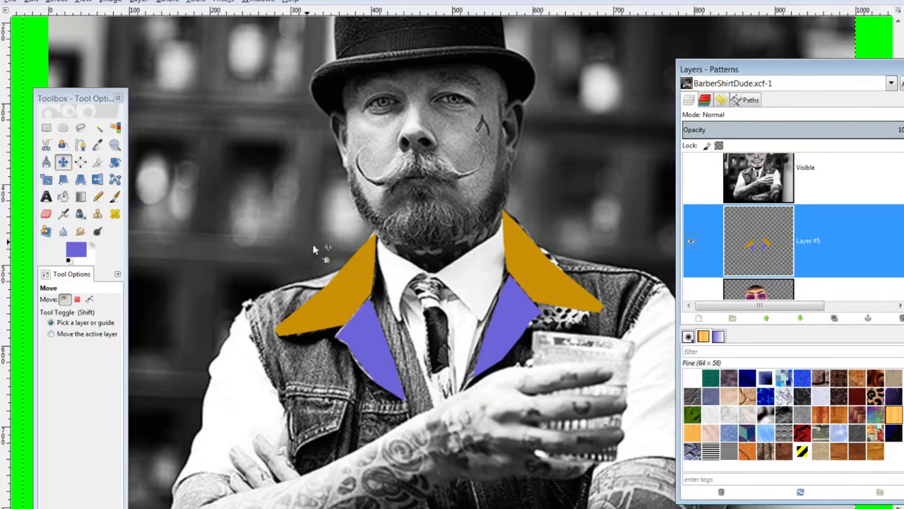
left_click(693, 243)
left_click(80, 127)
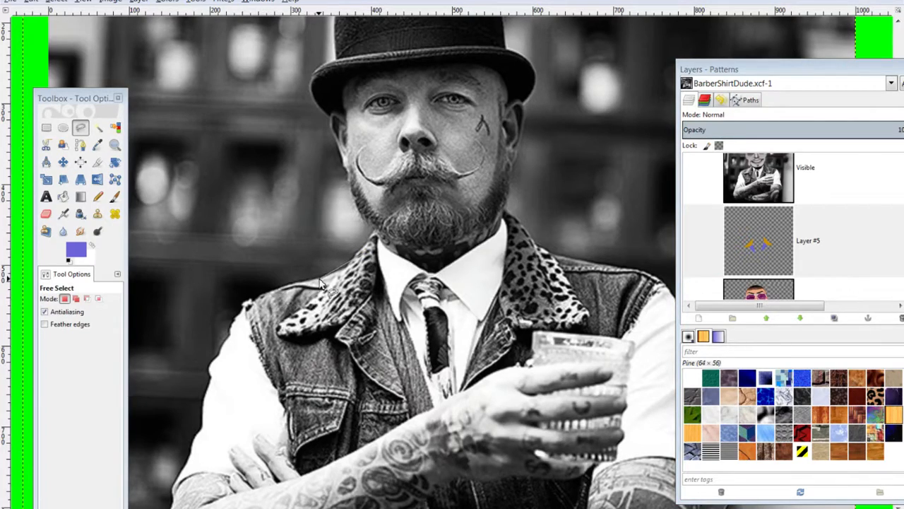
Outline the vest from the left shoulder down the armhole to the bottom
left_click(342, 269)
left_click(317, 279)
left_click(274, 292)
left_click(251, 328)
left_click(267, 368)
left_click(284, 403)
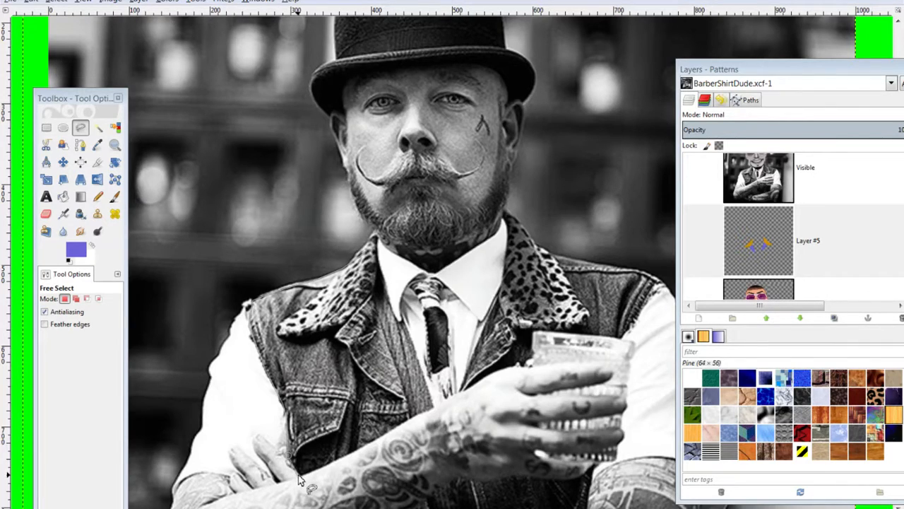
left_click_drag(300, 476, 292, 283)
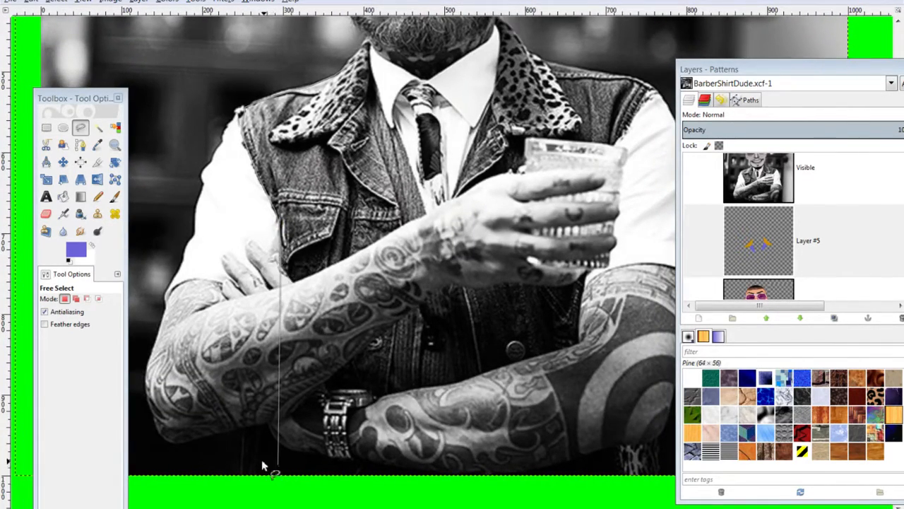
left_click(239, 426)
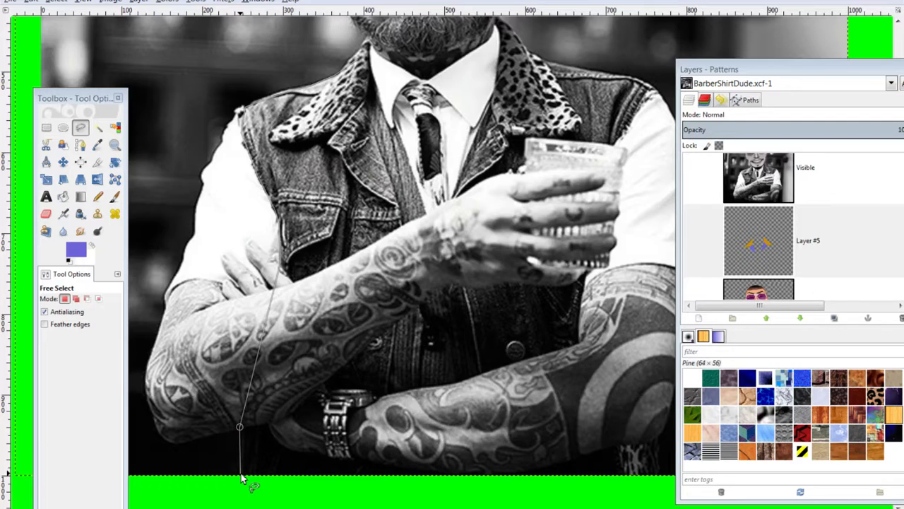
Continue the vest outline up the right edge and across the shoulder, closing the selection
mouse_move(645, 473)
left_mouse_down()
mouse_move(434, 450)
mouse_move(491, 470)
mouse_move(513, 493)
left_mouse_up()
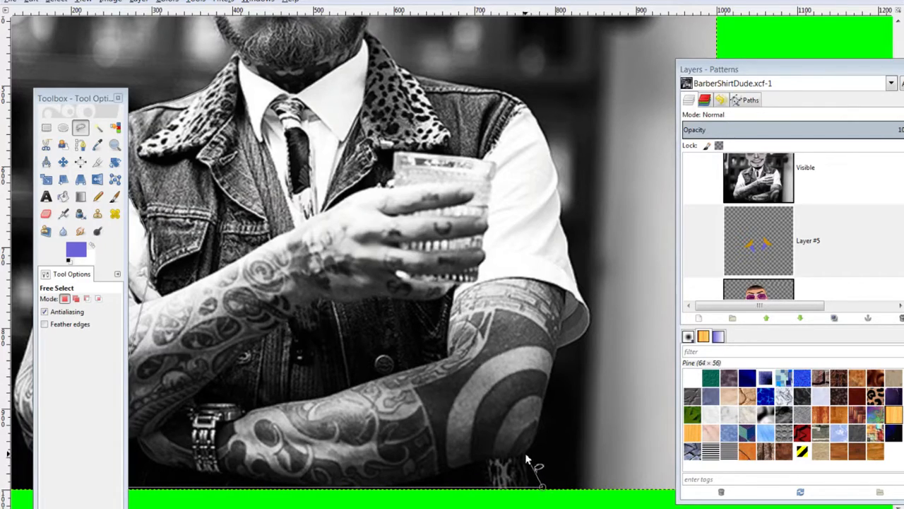
left_click(466, 322)
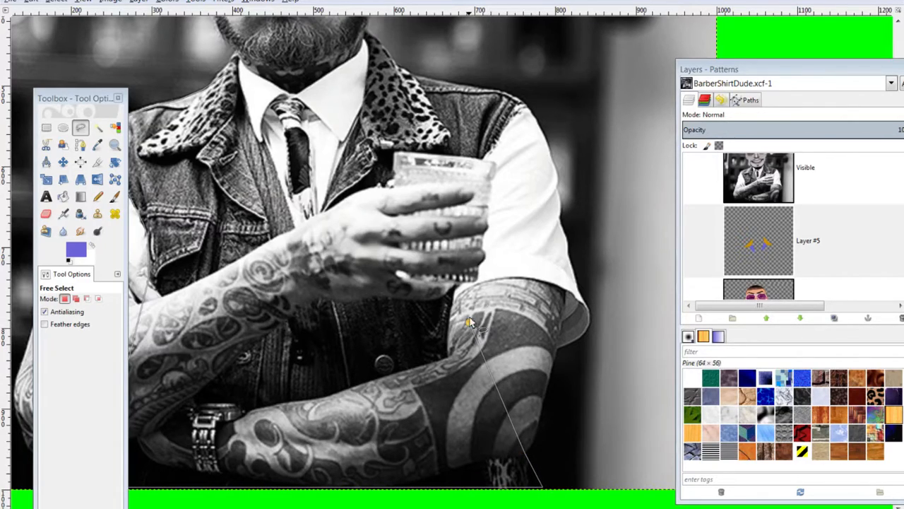
left_click(478, 159)
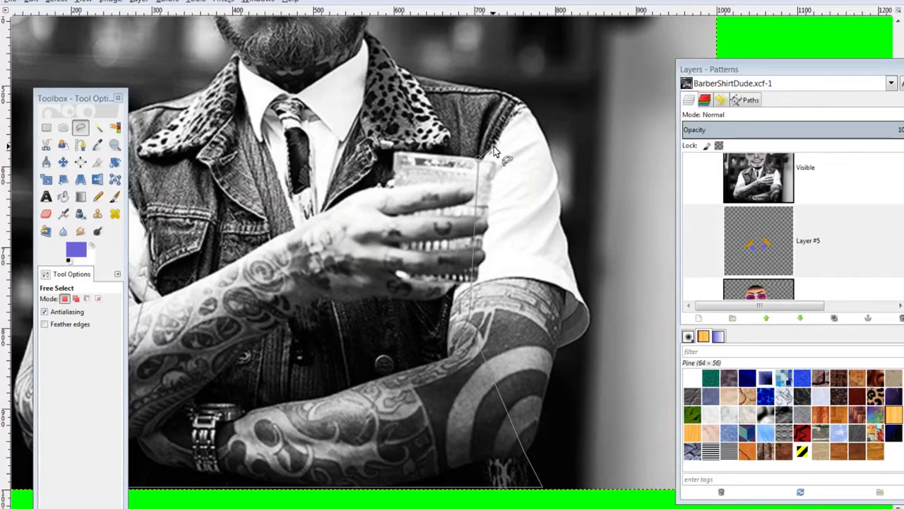
left_click(525, 103)
left_click(511, 94)
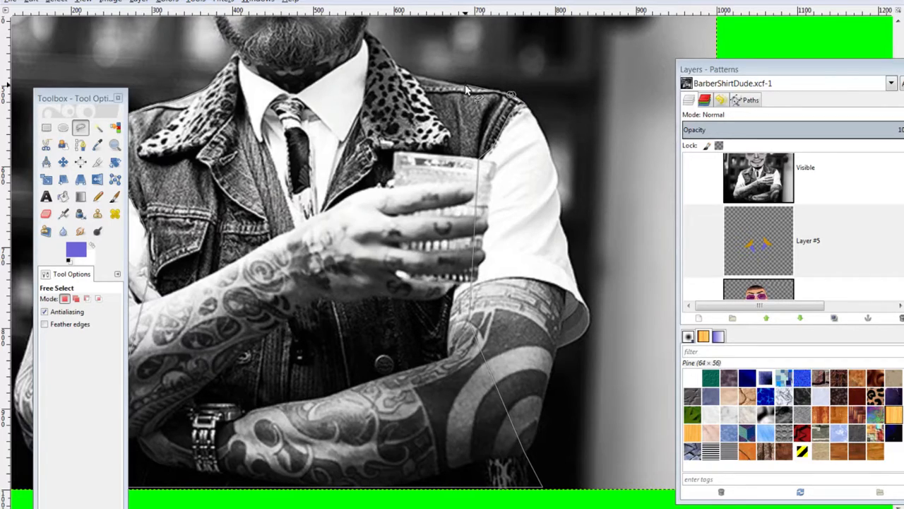
left_click(464, 88)
left_click(269, 65)
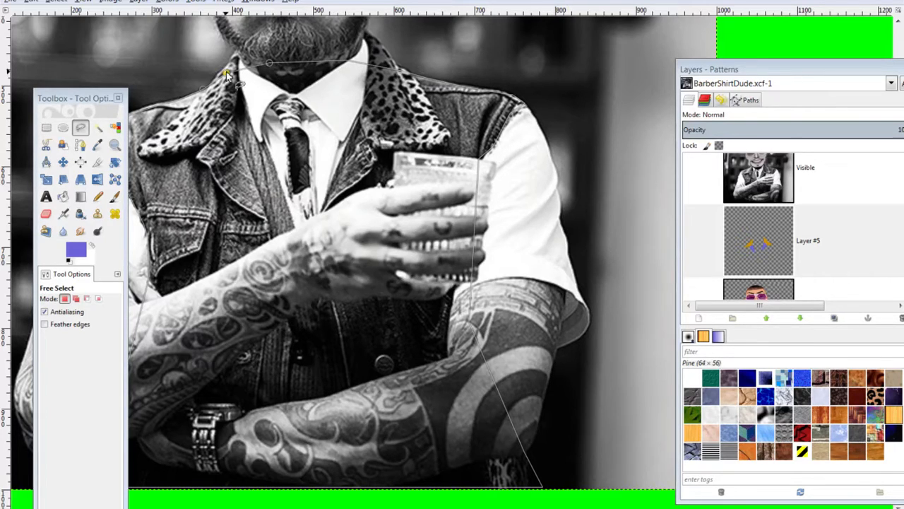
left_click(226, 74)
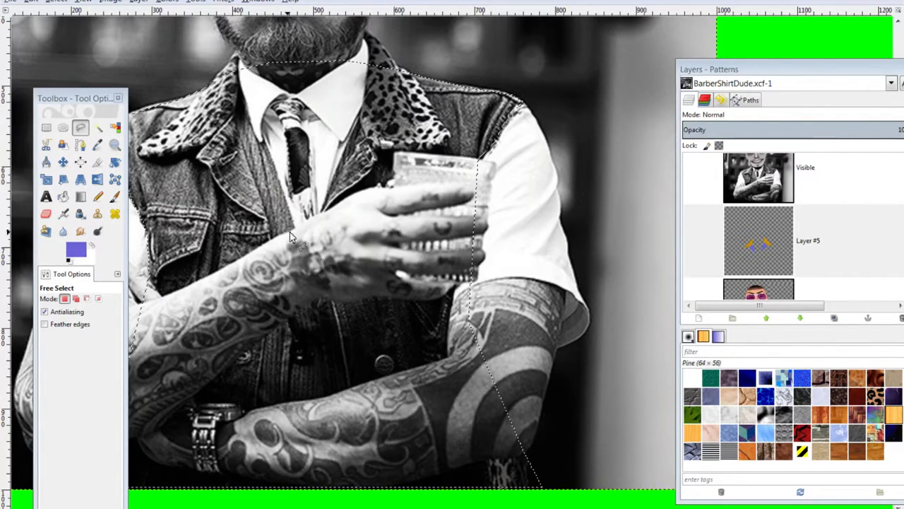
scroll(773, 264, "down", 1)
Add transparent Layer #6 below the collar layer and fill the vest selection with purple
left_click(702, 320)
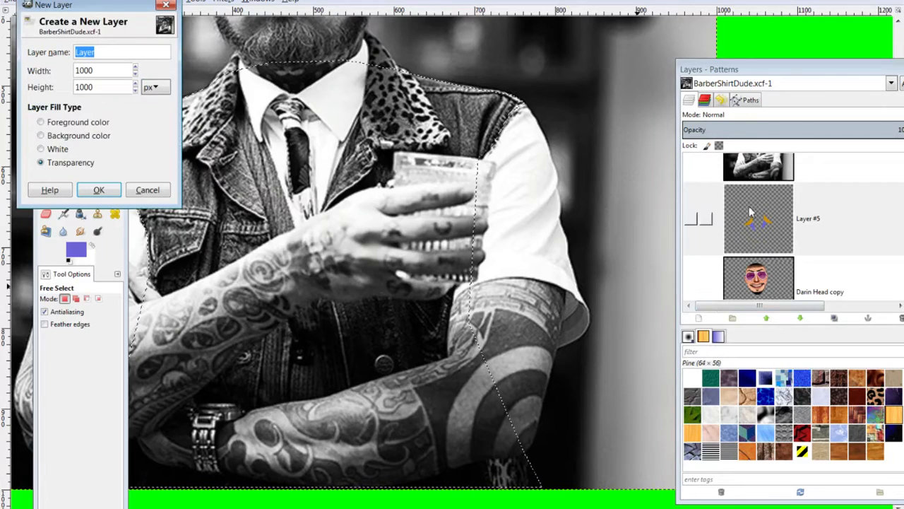
left_click(97, 188)
left_click_drag(775, 217, 777, 246)
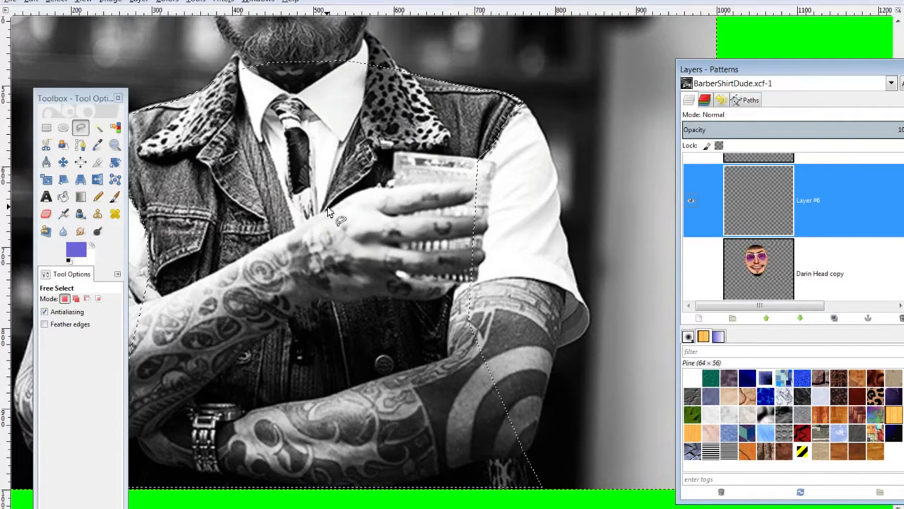
key("ctrl+comma")
Show the collar layer, deselect, duplicate Layer #5 as Layer #7, and select the collar shapes with Alpha to Selection
scroll(692, 246, "up", 3)
left_click(691, 194)
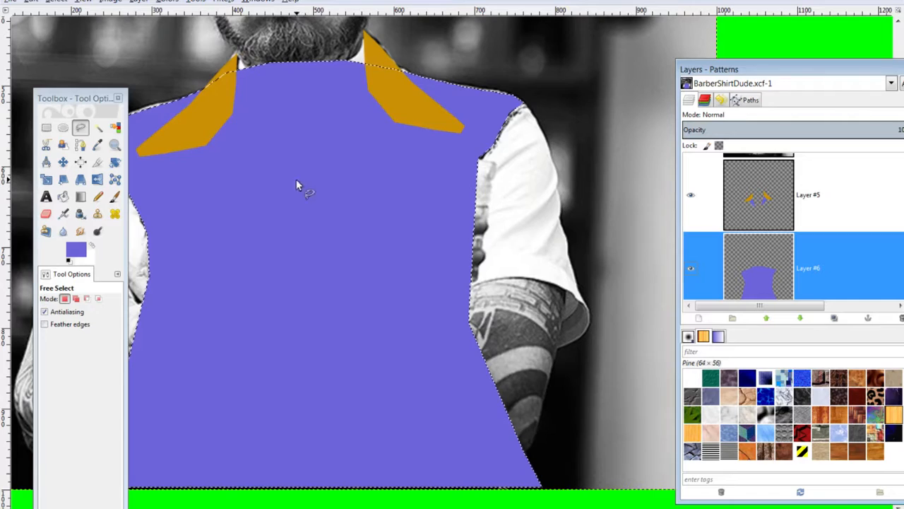
left_click(767, 201)
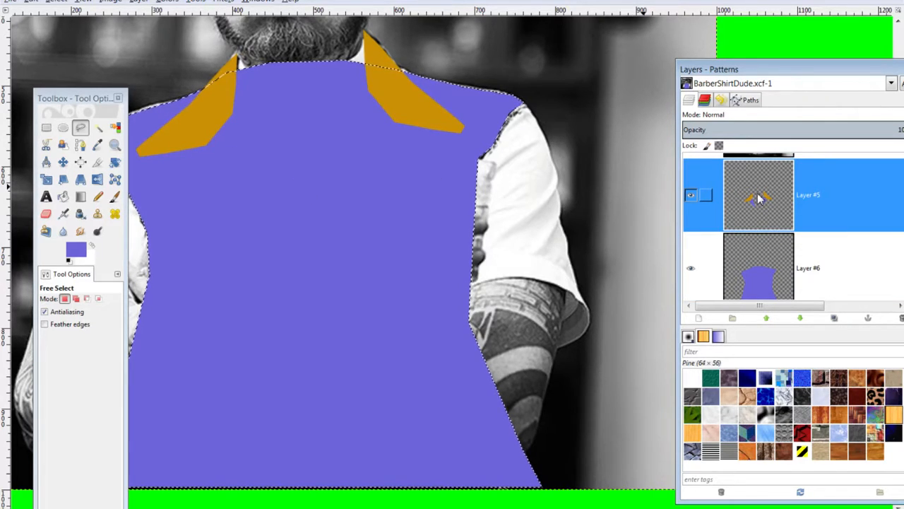
key("ctrl+shift+a")
left_click_drag(754, 187, 832, 324)
left_click(782, 263)
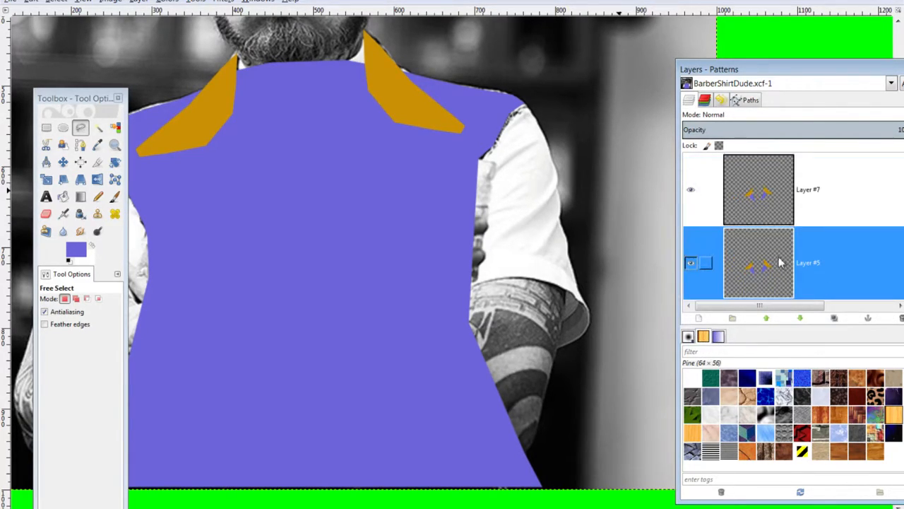
left_click(764, 273, "alt")
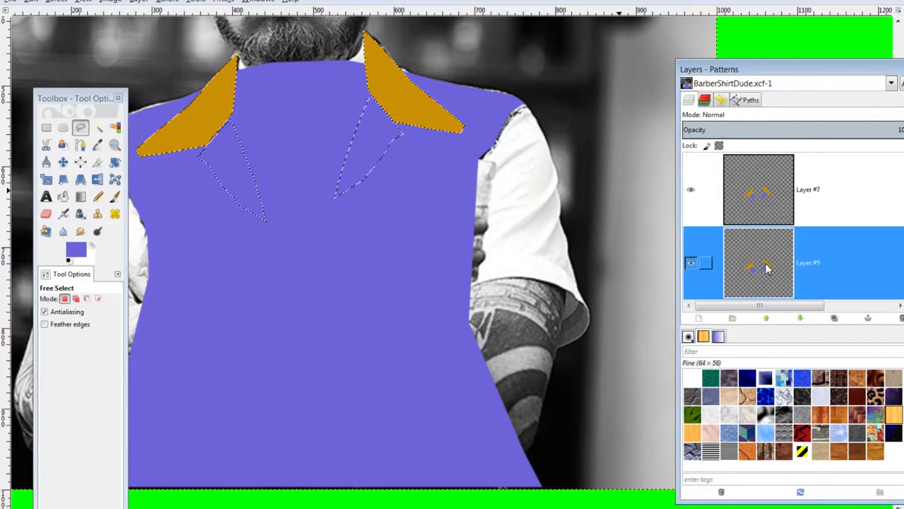
Fill Layer #5's collar shapes with dark navy 3f3b80, deselect, and hide gold Layer #7
left_click(76, 250)
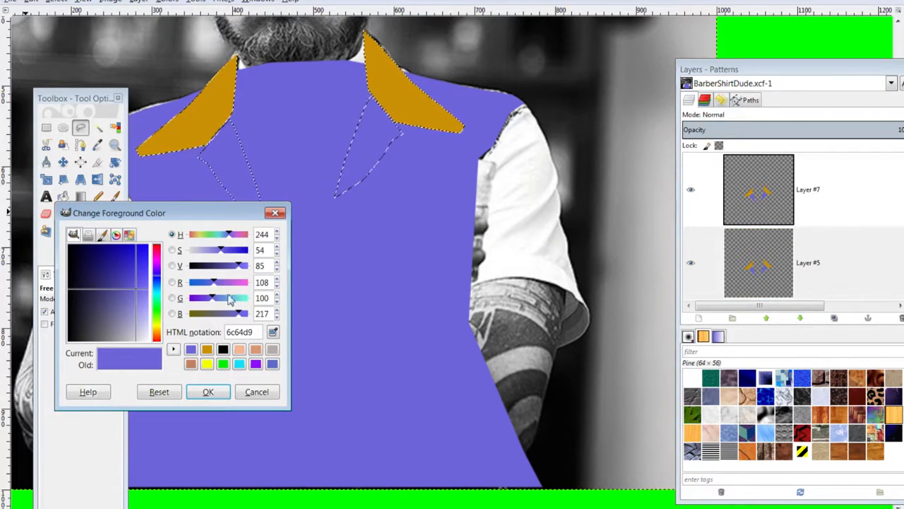
left_click_drag(241, 266, 213, 266)
left_click(208, 391)
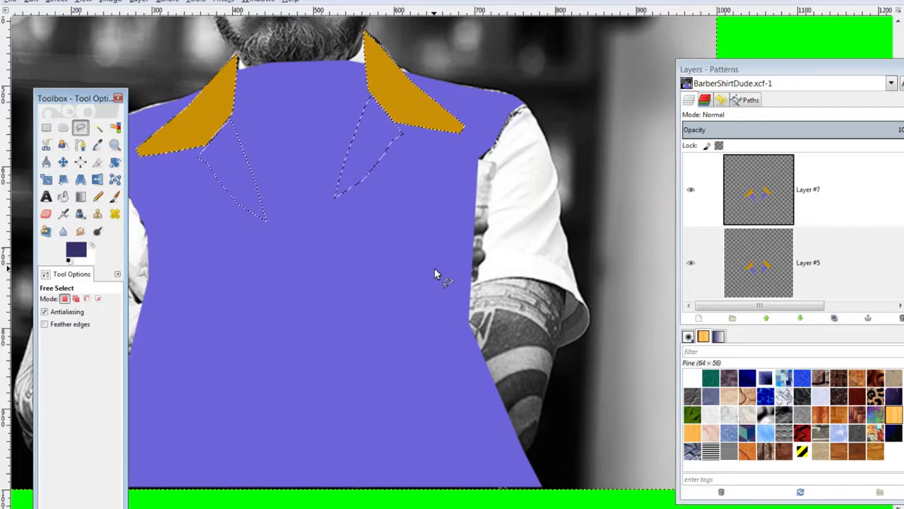
key("ctrl+comma")
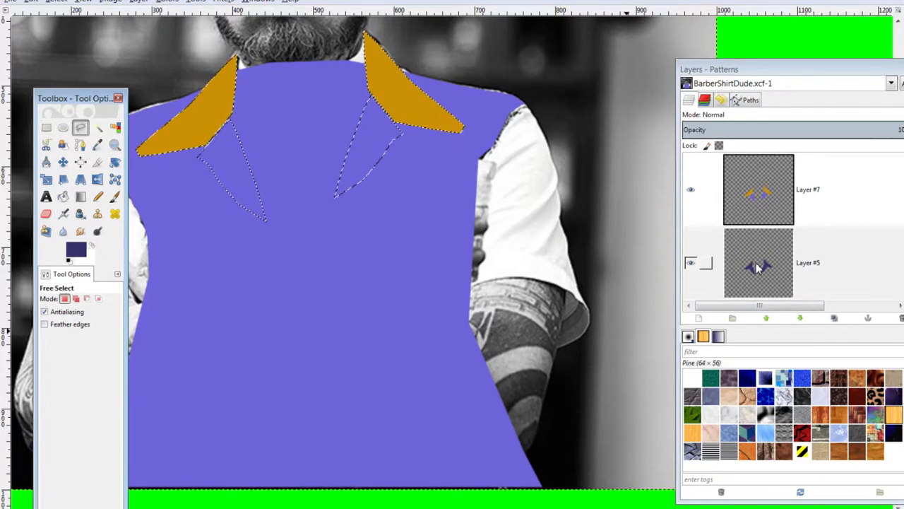
key("ctrl+shift+a")
left_click(763, 202)
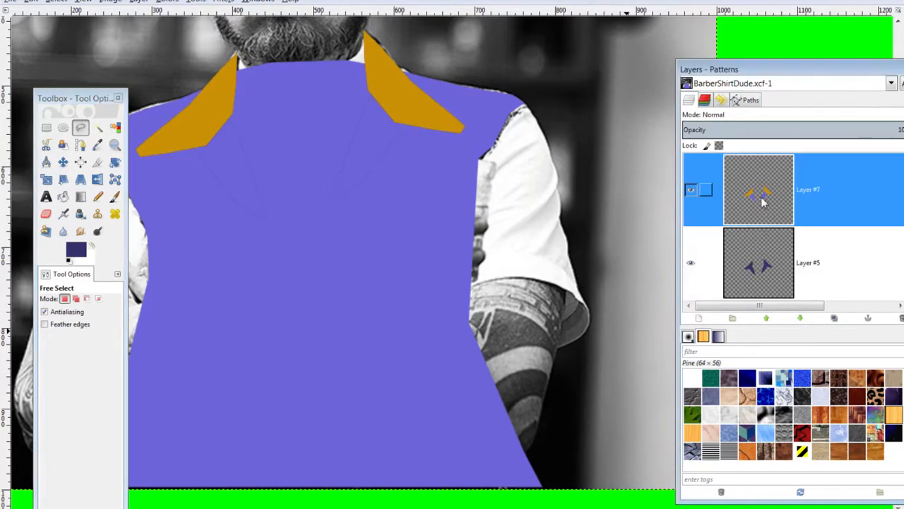
left_click(692, 190)
Shift Layer #5 down a few pixels and show gold Layer #7 again
left_click(63, 163)
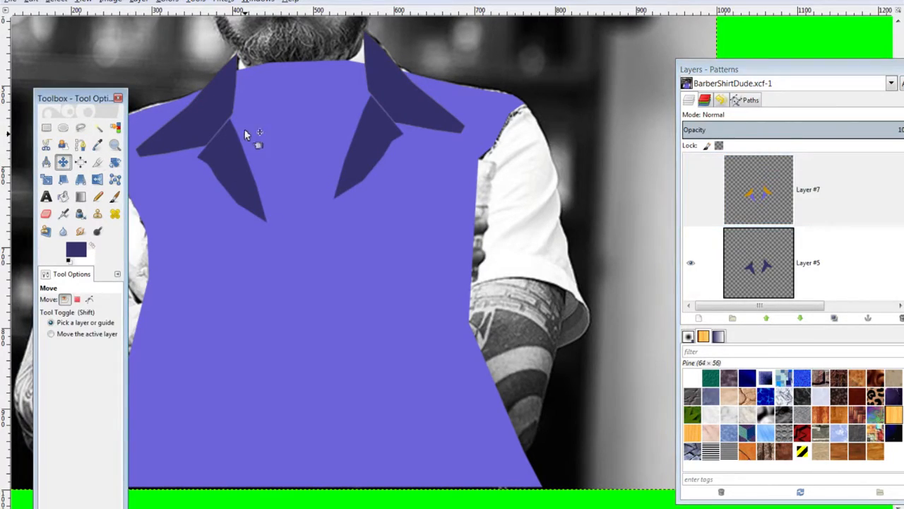
left_click_drag(221, 90, 221, 93)
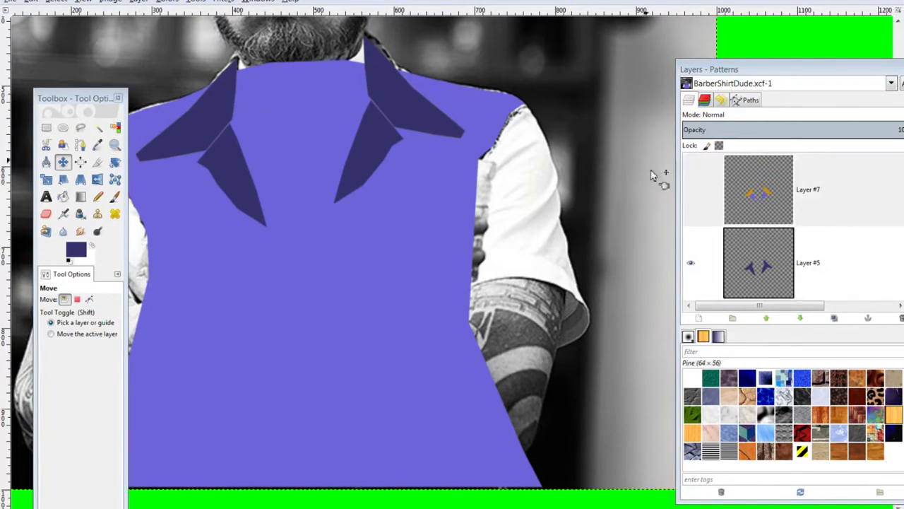
left_click(698, 178)
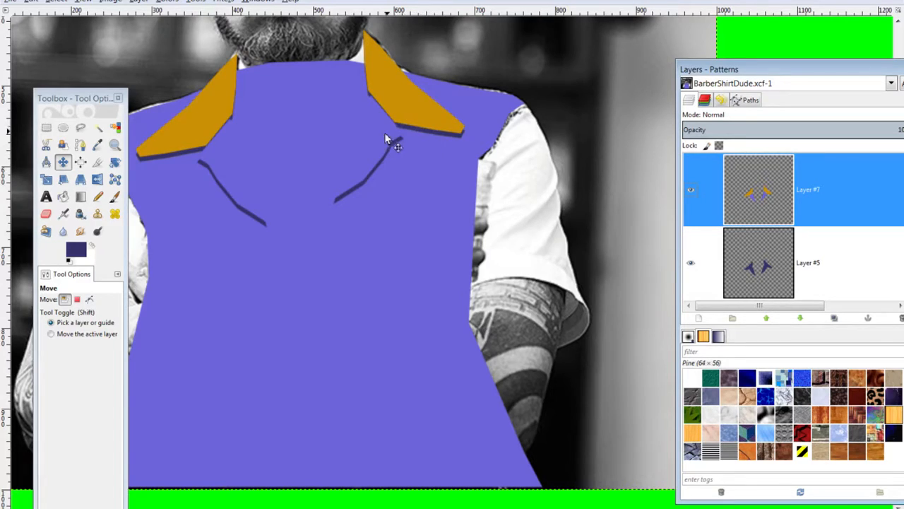
left_click_drag(372, 170, 364, 184)
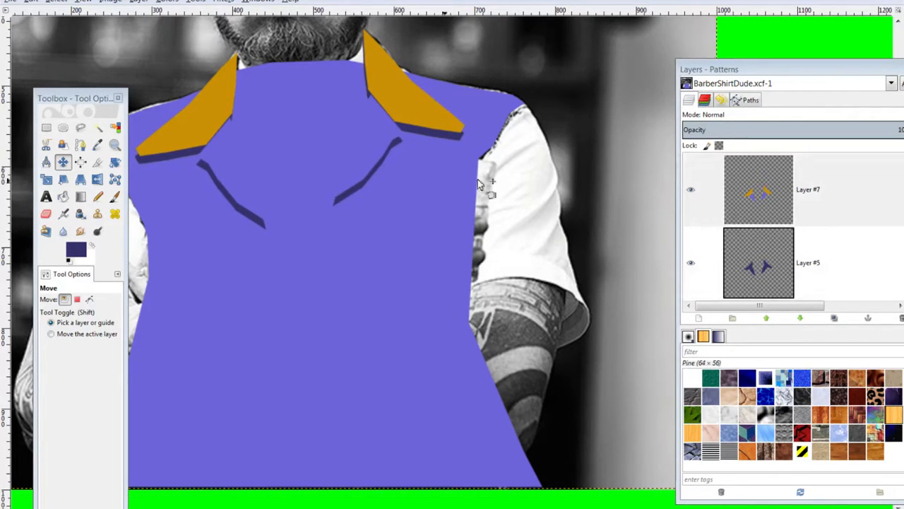
Keep gold Layer #7 at full opacity and set the Layer #5 shadow to 56.1% opacity
left_click(741, 130)
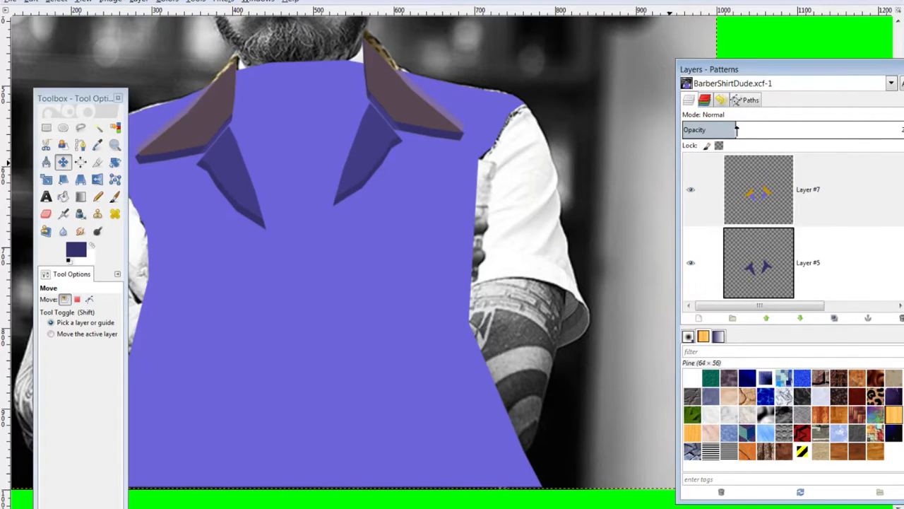
left_click(755, 187)
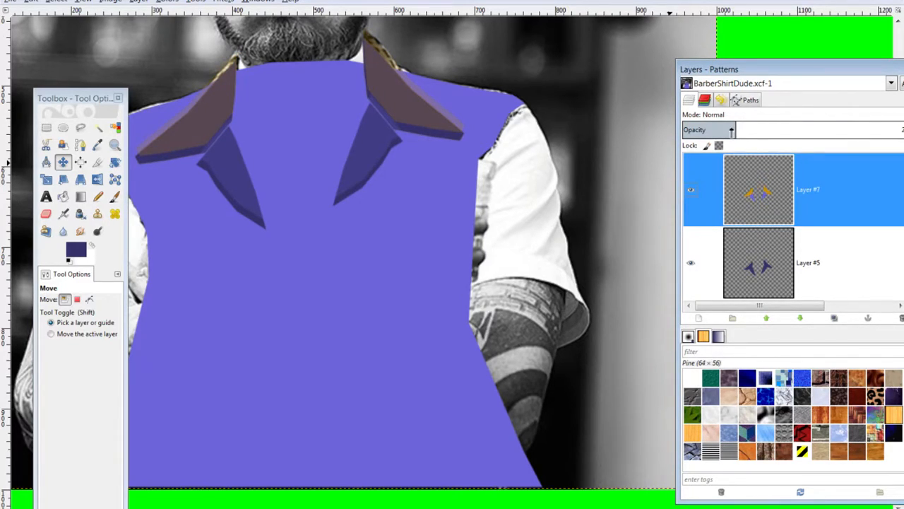
left_click_drag(731, 130, 902, 130)
left_click(753, 233)
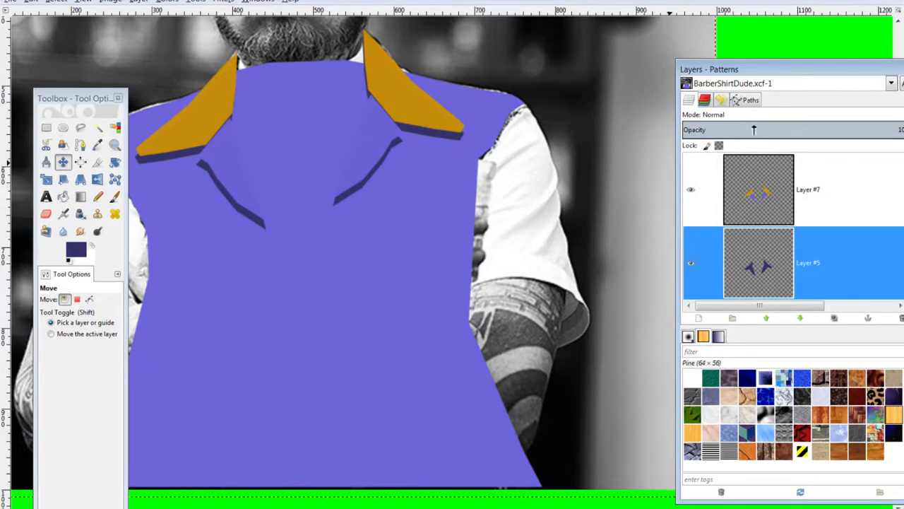
left_click(760, 129)
left_click_drag(767, 129, 790, 130)
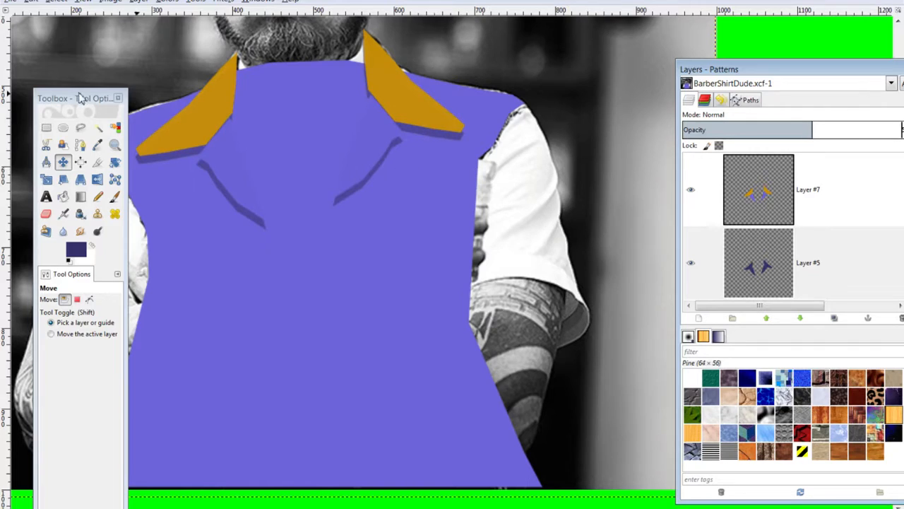
left_click(763, 205)
left_click_drag(745, 74, 682, 78)
scroll(652, 244, "up", 1)
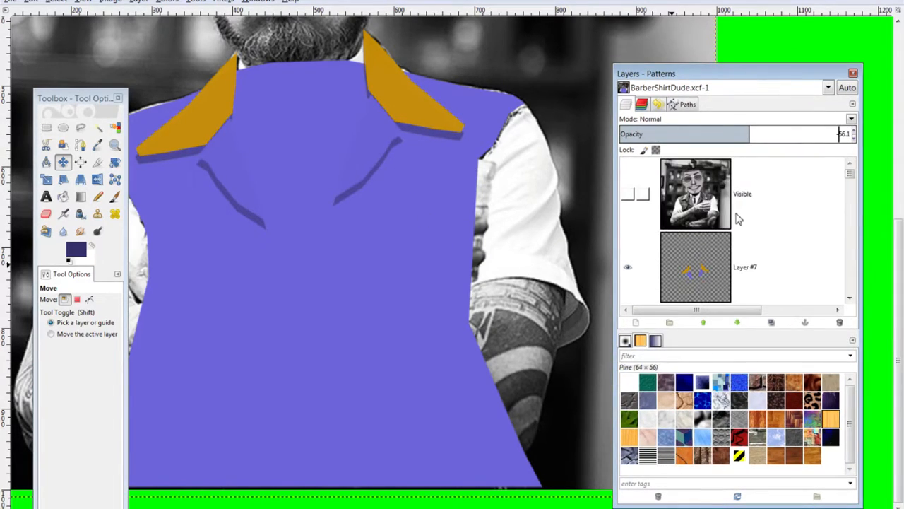
scroll(653, 244, "down", 3)
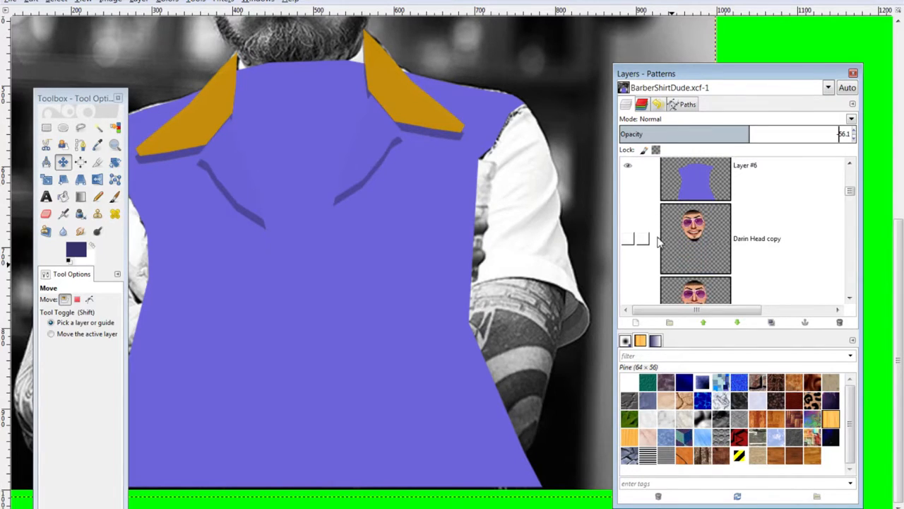
left_click_drag(717, 244, 657, 234)
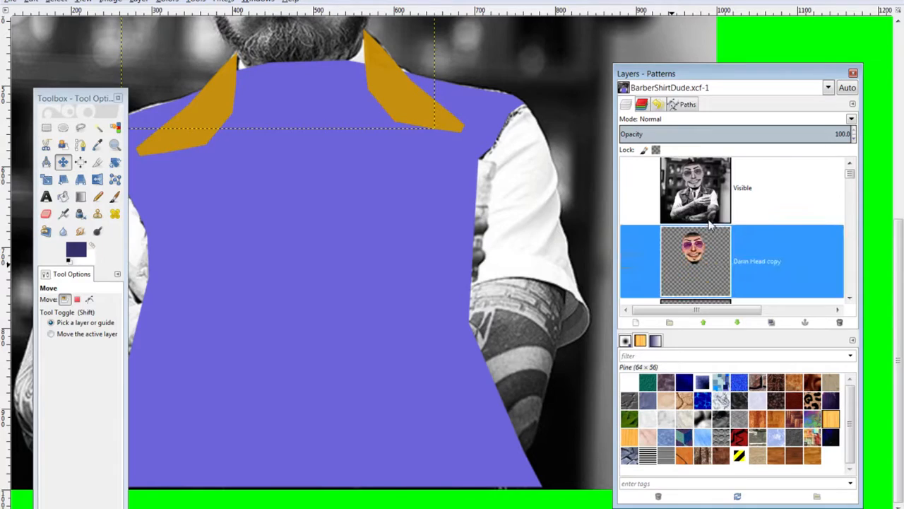
scroll(678, 263, "down", 3)
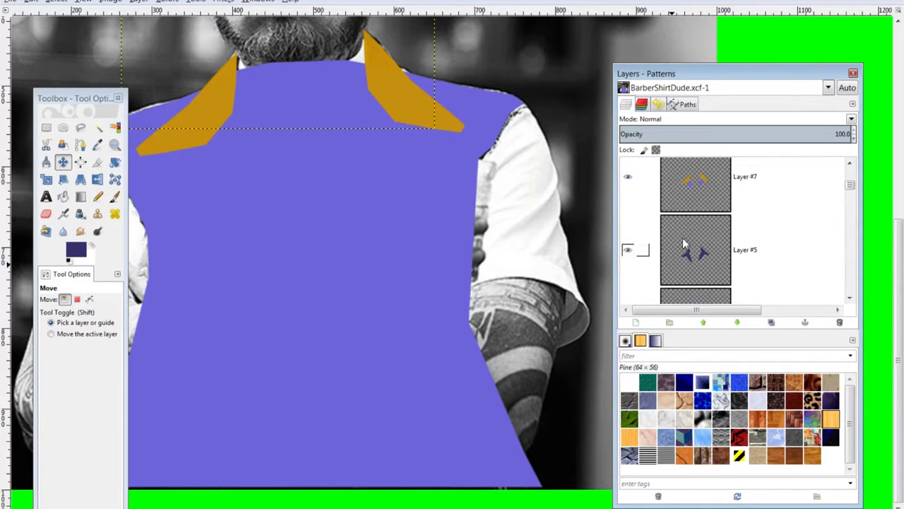
left_click(674, 267)
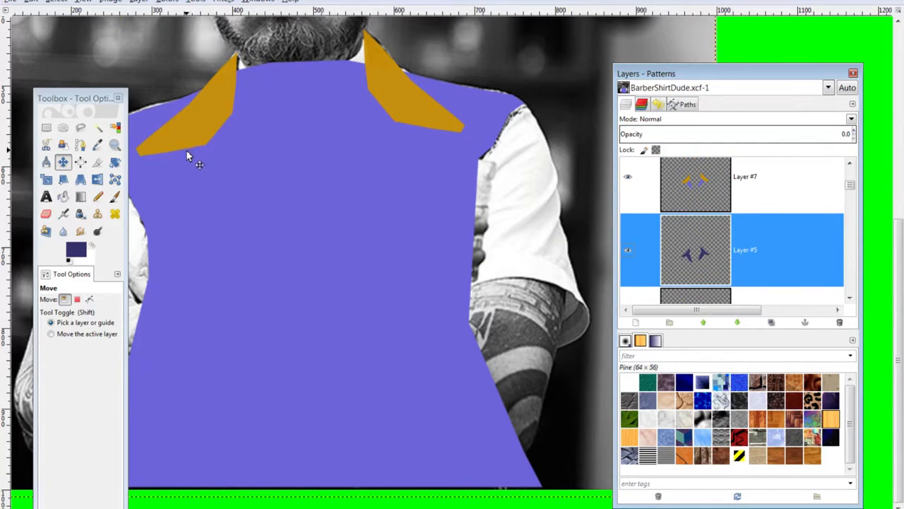
left_click(627, 178)
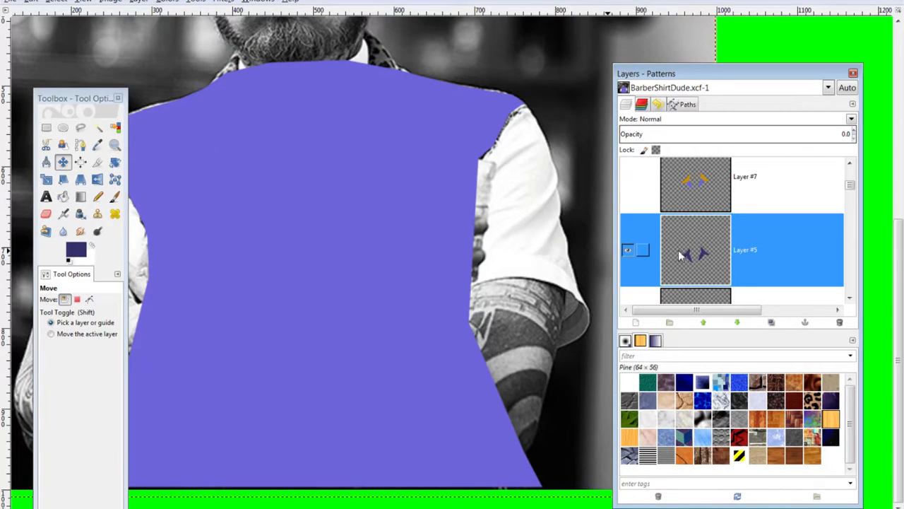
left_click_drag(691, 252, 759, 227)
scroll(757, 223, "up", 8)
scroll(751, 223, "down", 4)
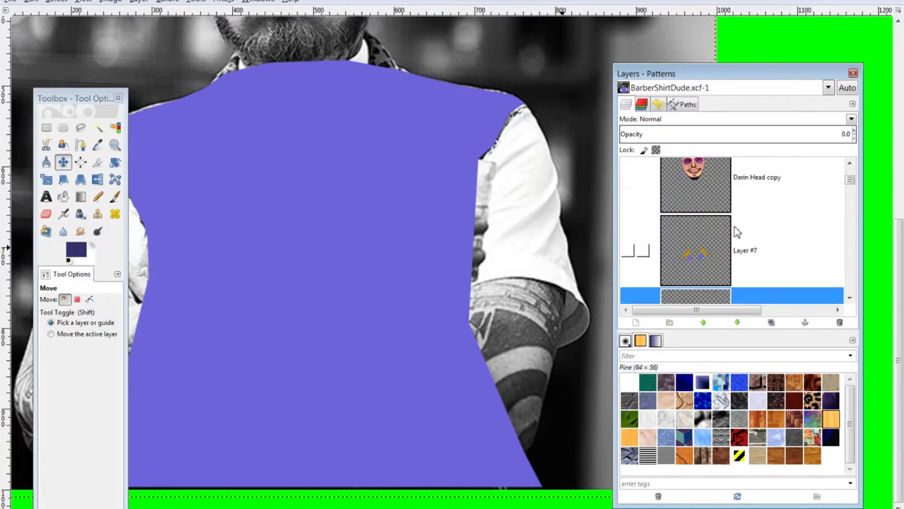
left_click(634, 185)
scroll(413, 173, "up", 10)
scroll(410, 175, "down", 7)
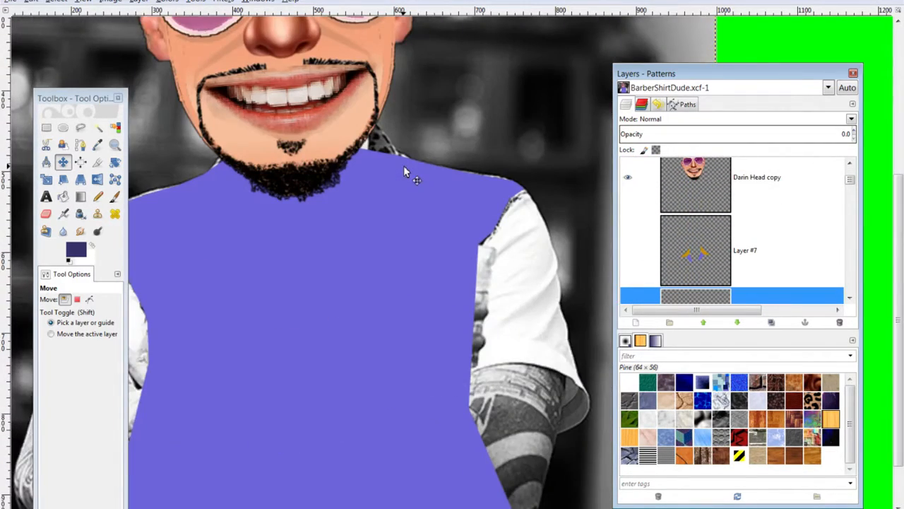
scroll(720, 242, "down", 2)
left_click(628, 207)
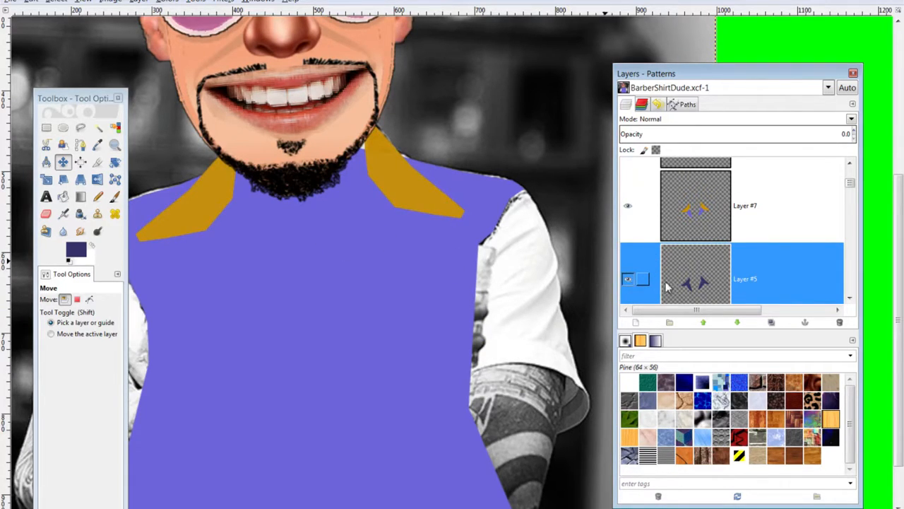
scroll(667, 286, "down", 1)
left_click(628, 184)
scroll(709, 269, "down", 1)
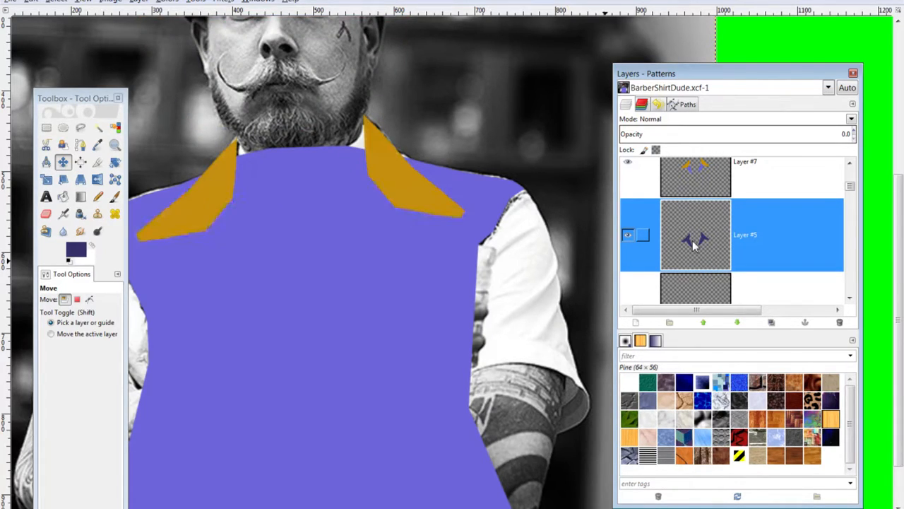
scroll(693, 243, "down", 1)
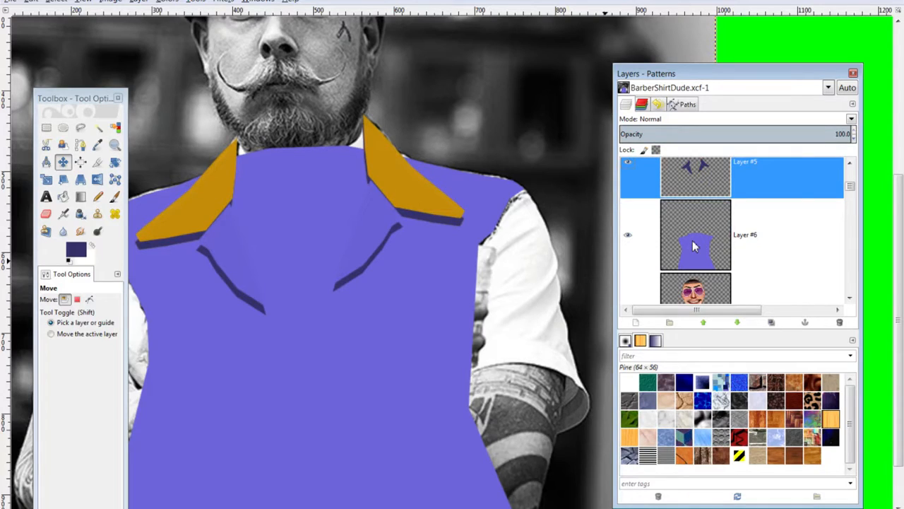
scroll(693, 246, "up", 3)
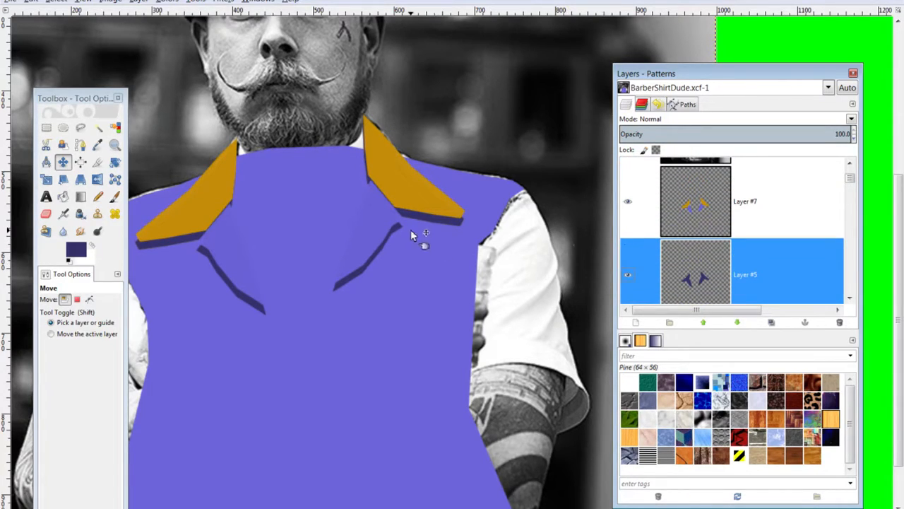
mouse_move(412, 216)
left_mouse_down()
mouse_move(422, 220)
mouse_move(420, 212)
left_mouse_up()
scroll(676, 235, "up", 2)
scroll(661, 233, "down", 3)
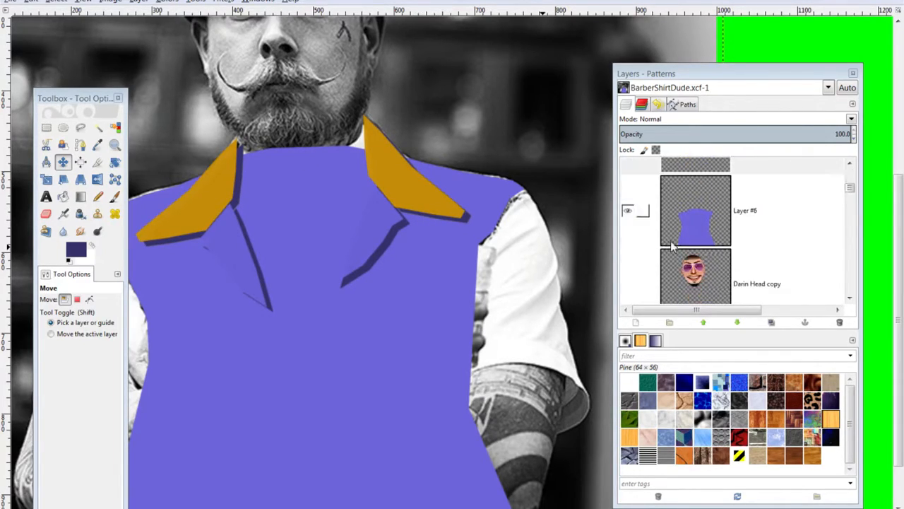
scroll(706, 276, "down", 1)
left_click_drag(700, 216, 720, 222)
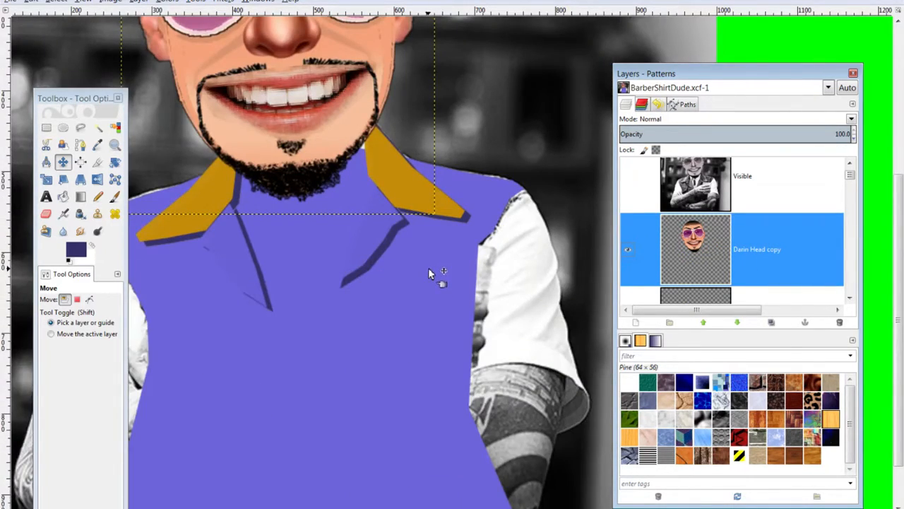
Zoom out, check beneath the cartoon head, and turn off View > Show Layer Boundary
scroll(429, 274, "down", 1)
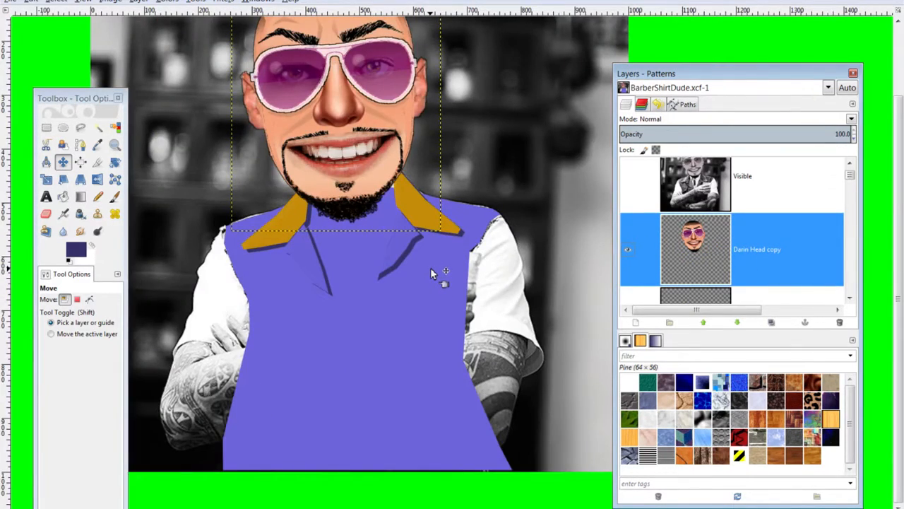
scroll(432, 274, "down", 1)
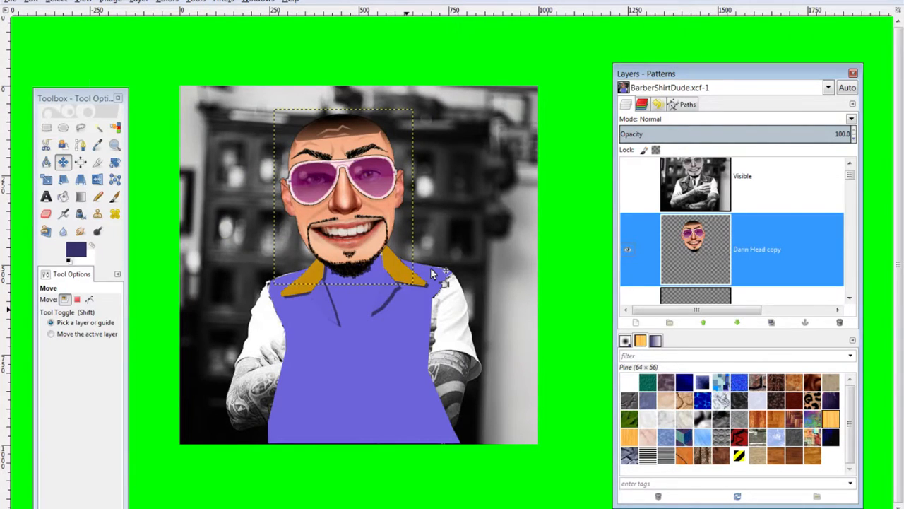
scroll(432, 274, "up", 1)
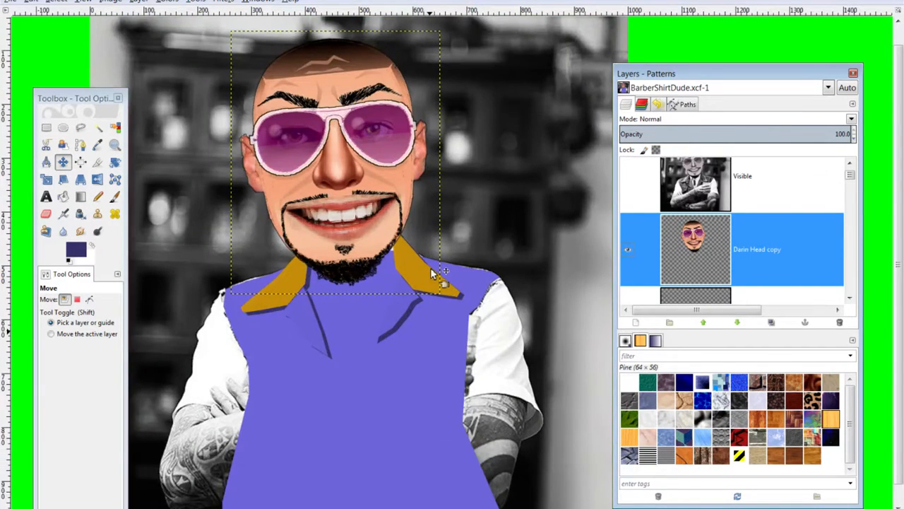
scroll(432, 274, "up", 1)
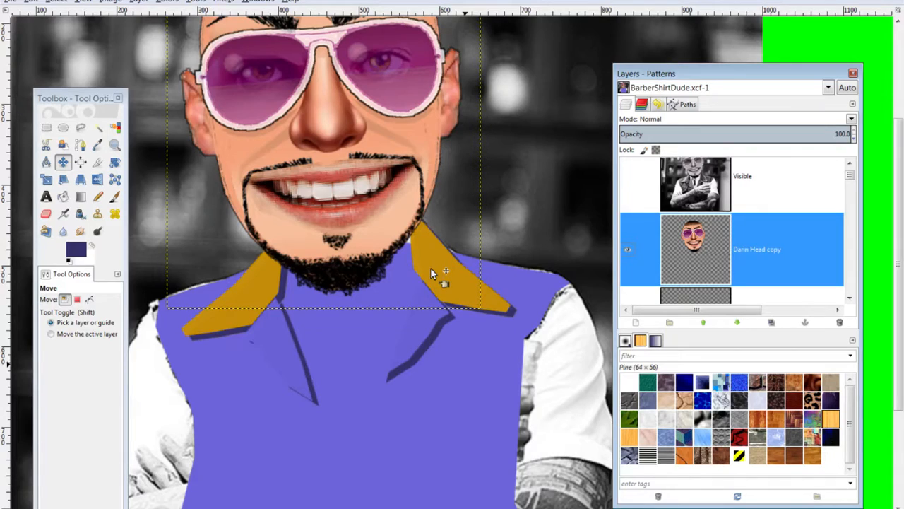
key("ctrl+z")
key("ctrl+y")
left_click(109, 2)
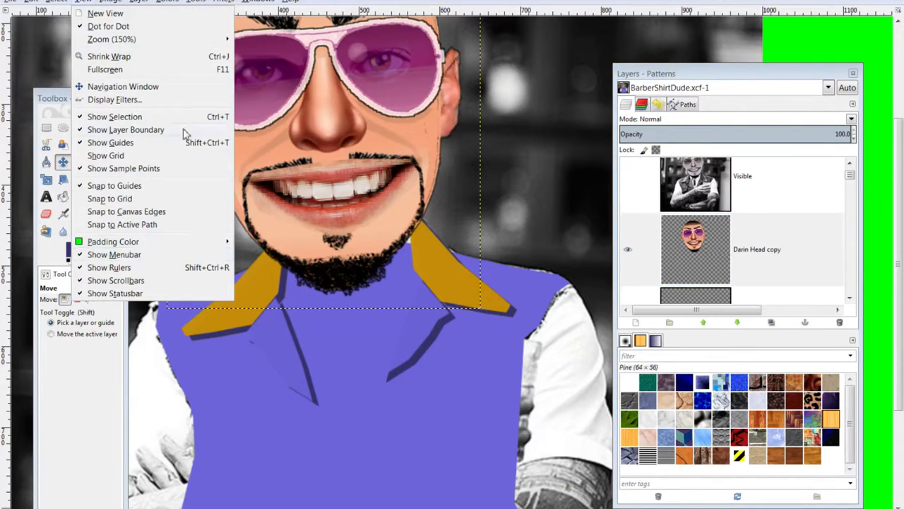
left_click(103, 135)
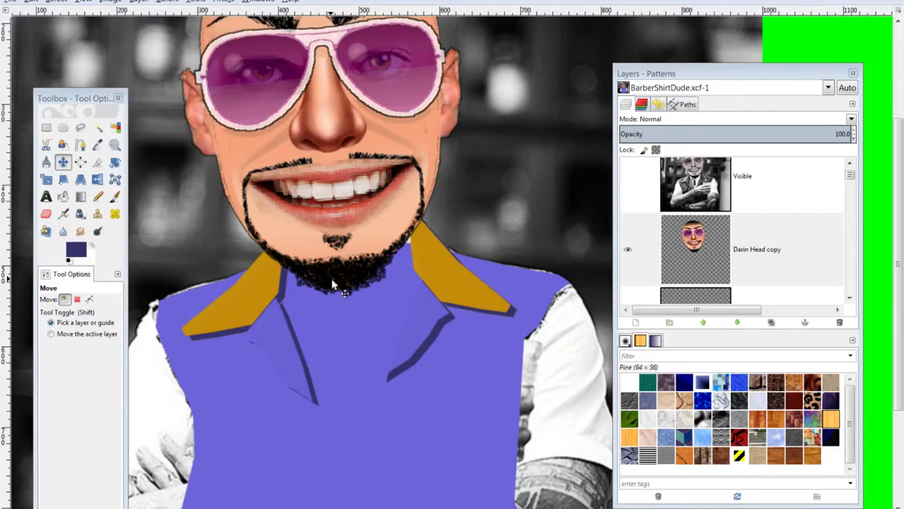
Move the cartoon head up so it sits on the gold collar
scroll(332, 278, "down", 5)
scroll(321, 276, "down", 1, "ctrl")
scroll(321, 275, "down", 1, "ctrl")
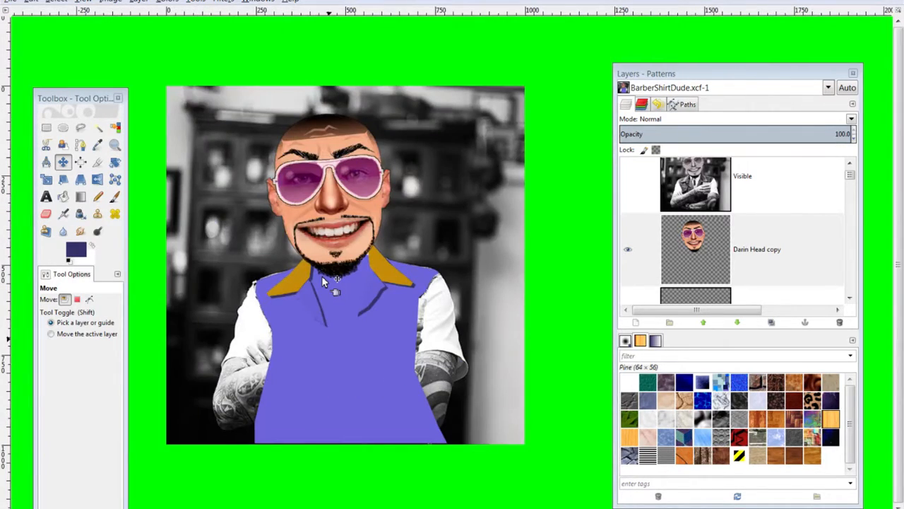
left_click_drag(317, 170, 331, 145)
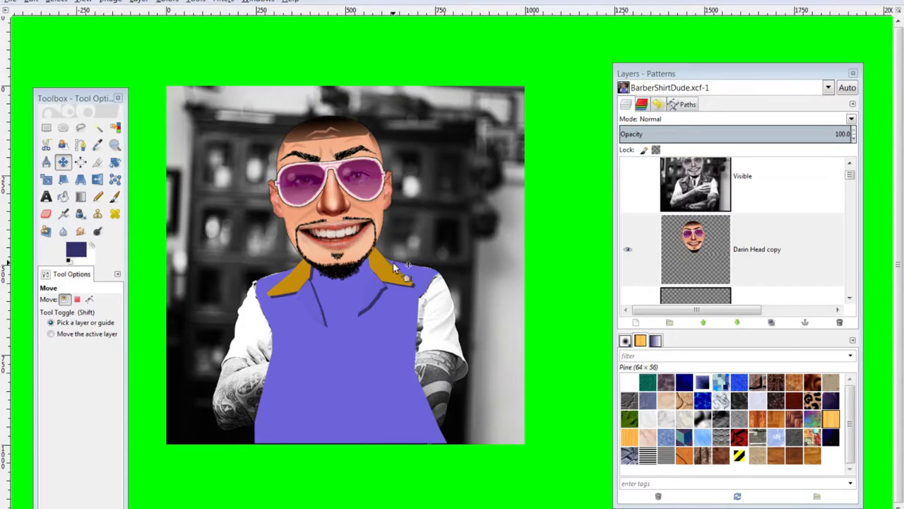
scroll(724, 257, "down", 5)
Load Layer #7's gold collar shape as a selection with Alpha to Selection
left_click(671, 217)
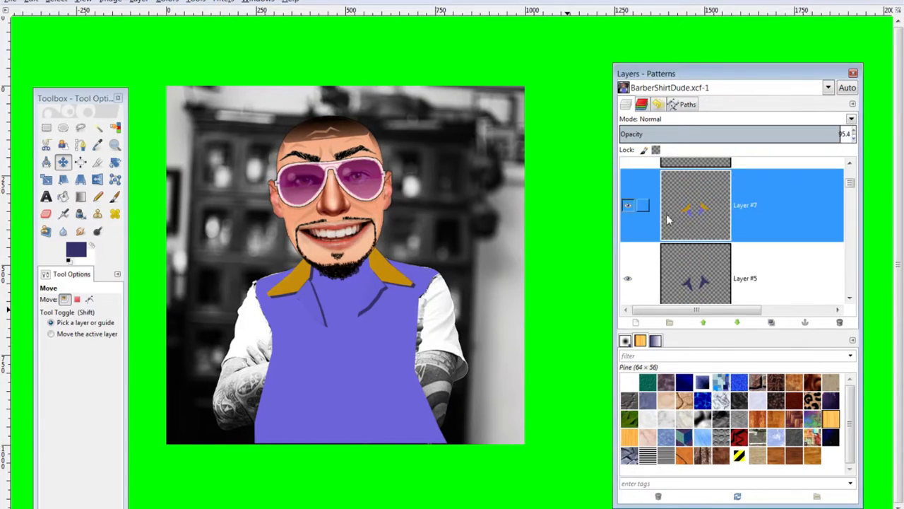
left_click(31, 2)
mouse_move(60, 2)
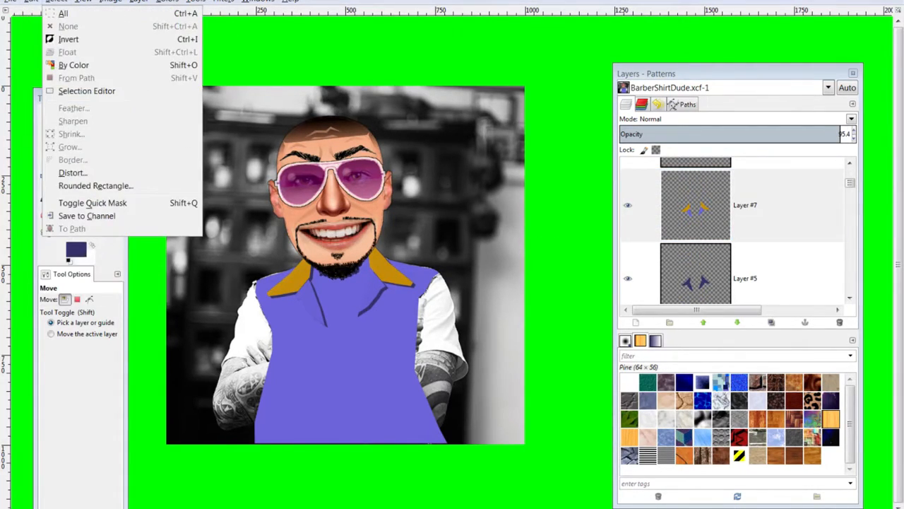
left_click(691, 209)
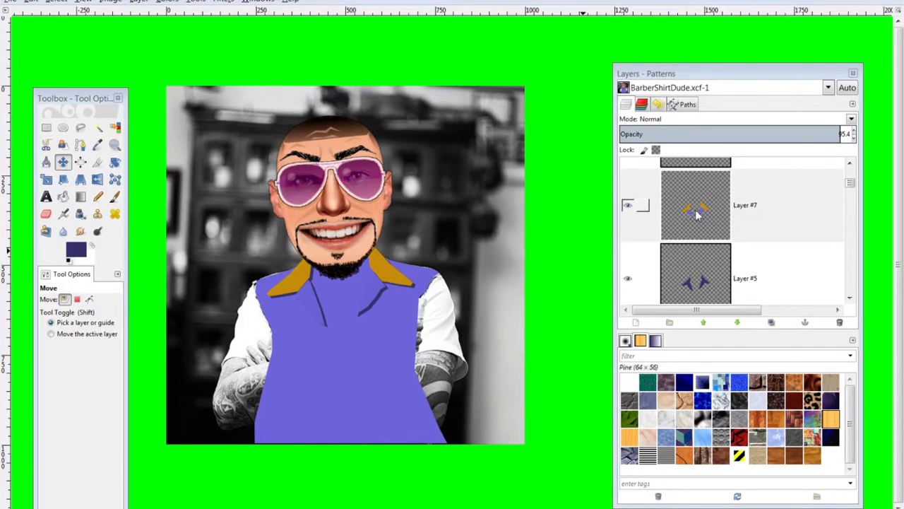
left_click(698, 215, "alt")
left_click(31, 2)
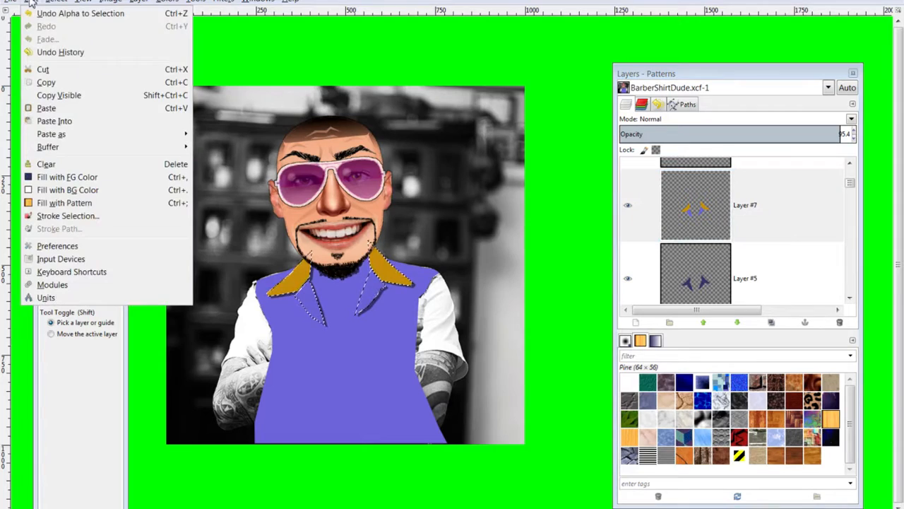
left_click(82, 2)
Set the foreground colour to dark slate-blue 35316a
left_click(72, 250)
left_click(85, 260)
left_click(83, 262)
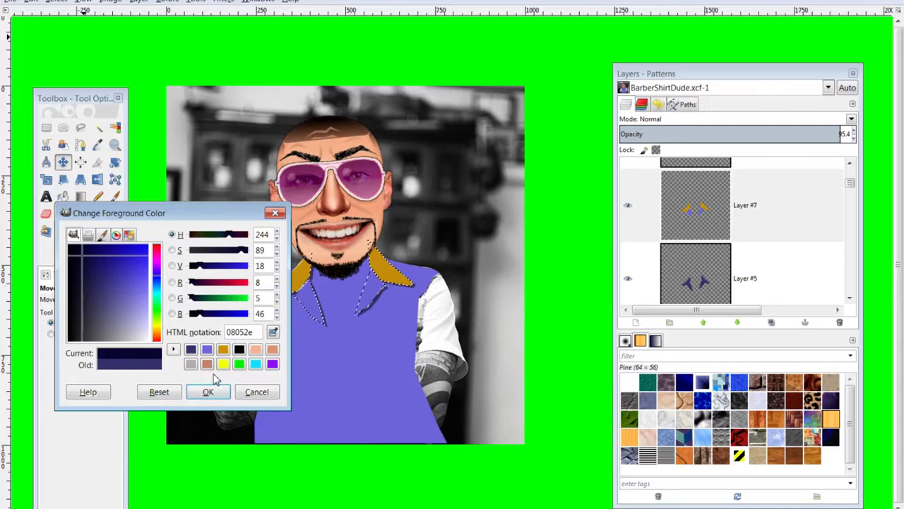
left_click(190, 349)
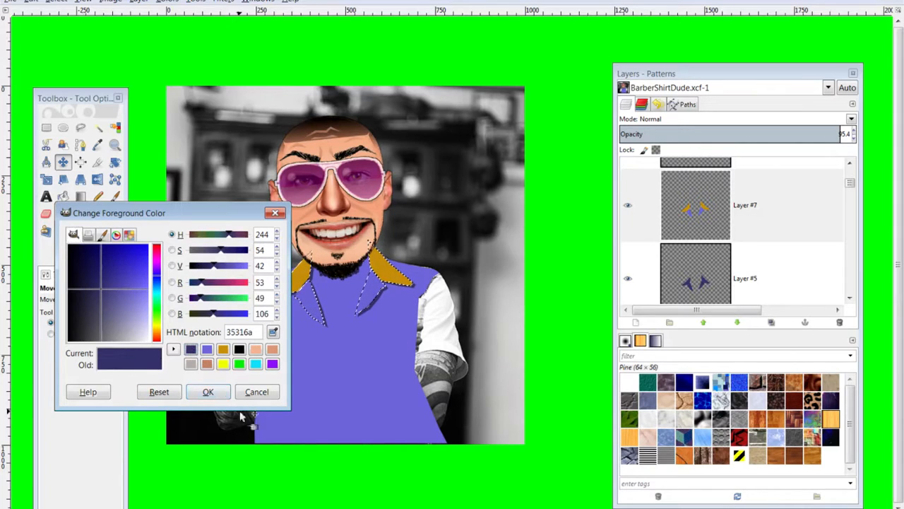
left_click(206, 391)
Stroke the collar selection with a 5 px line
left_click(31, 1)
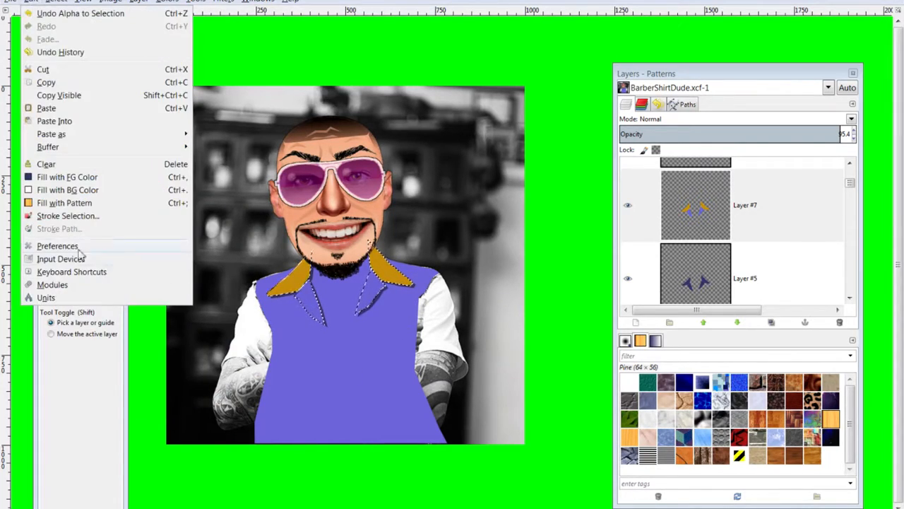
left_click(74, 217)
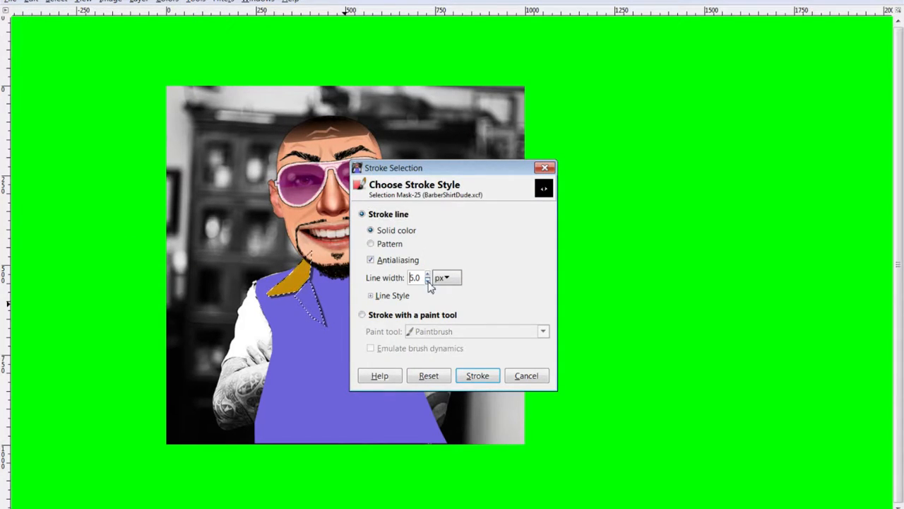
left_click(476, 375)
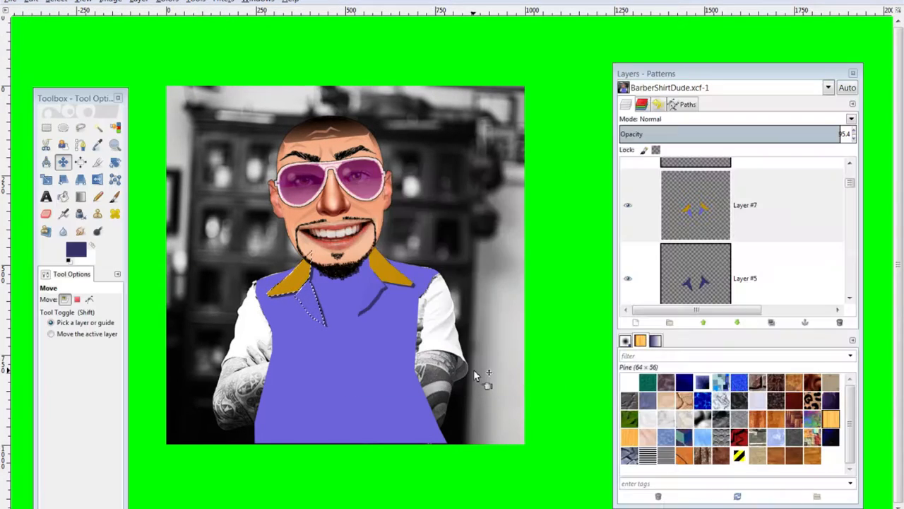
Clear the selection around the collar with Ctrl+Shift+A
key("ctrl+shift+a")
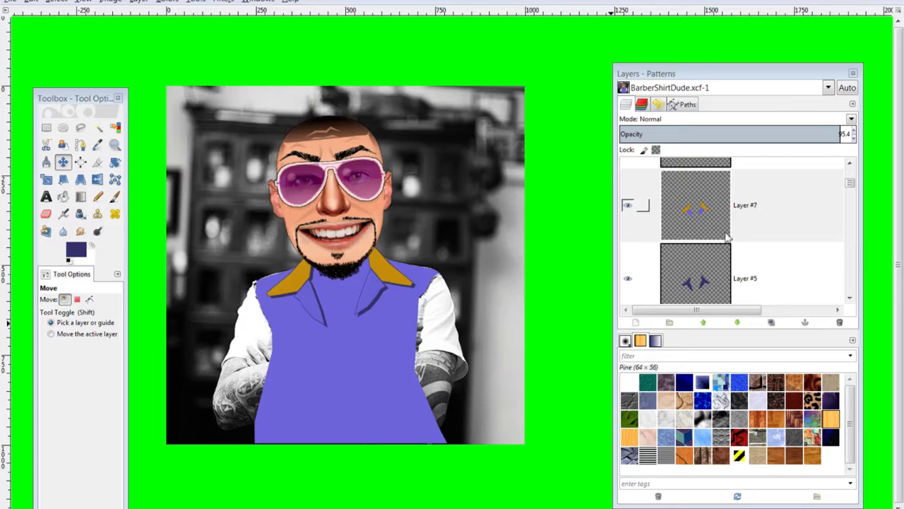
scroll(732, 240, "up", 3)
scroll(732, 240, "down", 4)
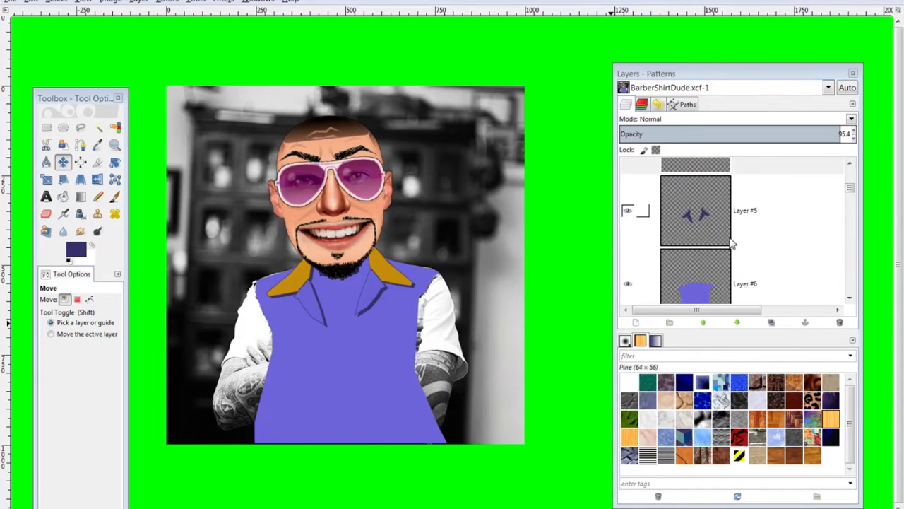
scroll(730, 241, "up", 2)
scroll(728, 242, "up", 1)
scroll(725, 243, "down", 1)
scroll(724, 244, "up", 1)
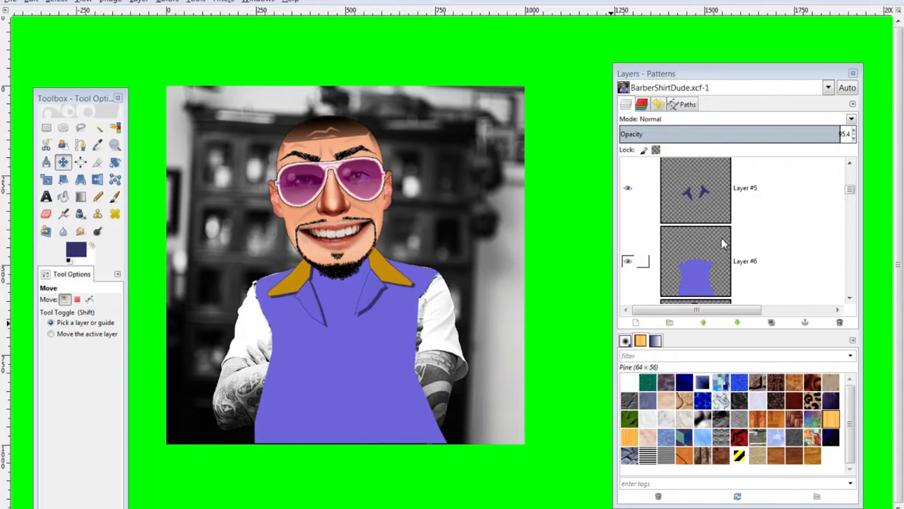
scroll(722, 243, "up", 1)
scroll(722, 244, "down", 2)
scroll(719, 242, "up", 4)
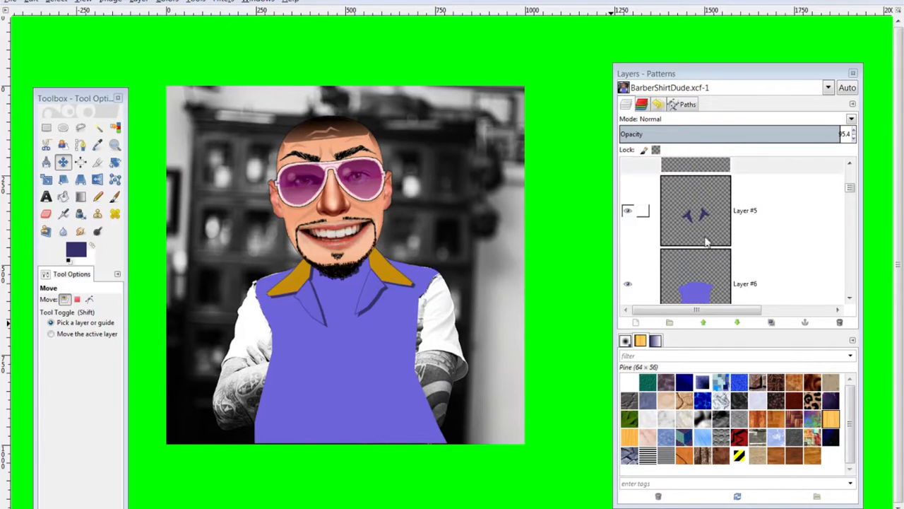
Hide the gold collar, collar shadows and purple vest layers (Layer #7, #5, #6)
left_click(627, 183)
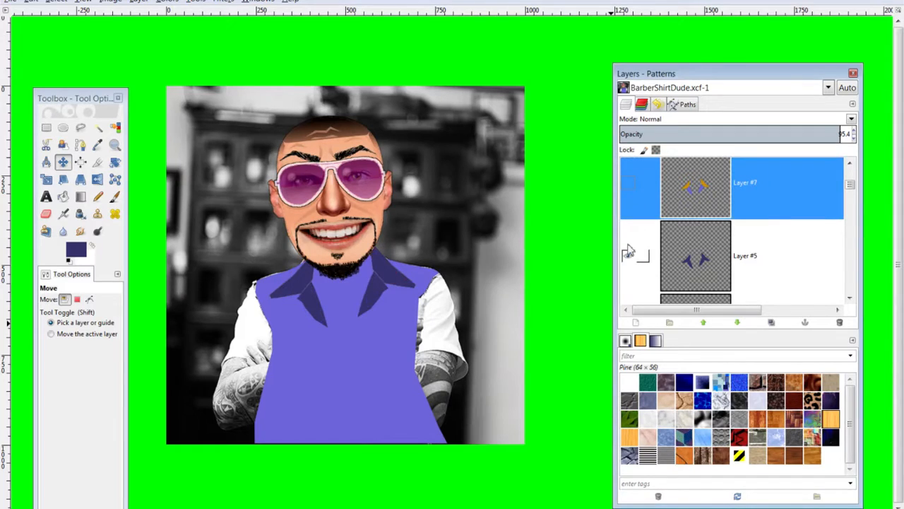
left_click(627, 258)
scroll(634, 283, "down", 3)
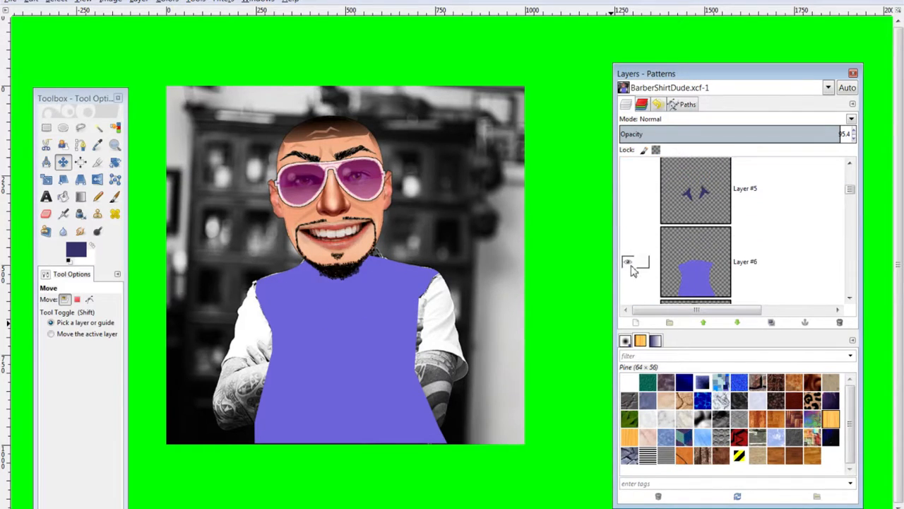
left_click(631, 261)
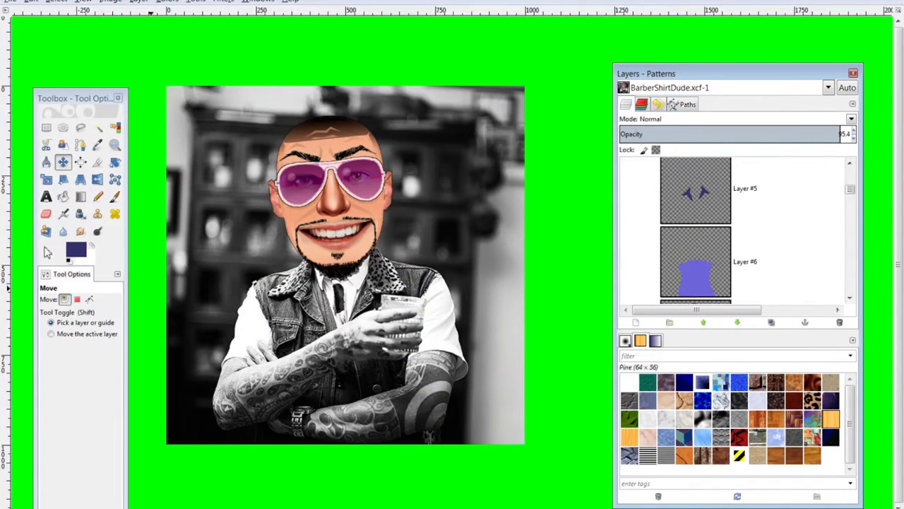
left_click(79, 129)
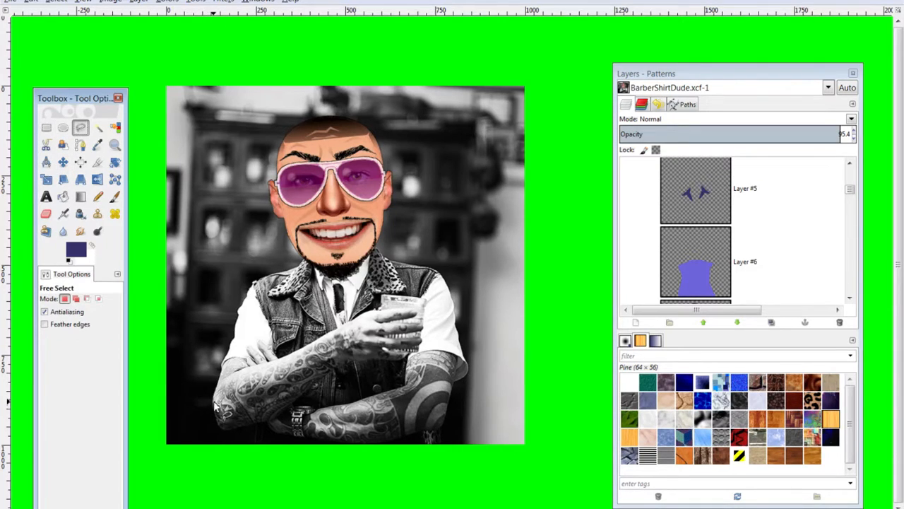
Outline the barber's crossed left forearm with a freehand selection
left_click(225, 378)
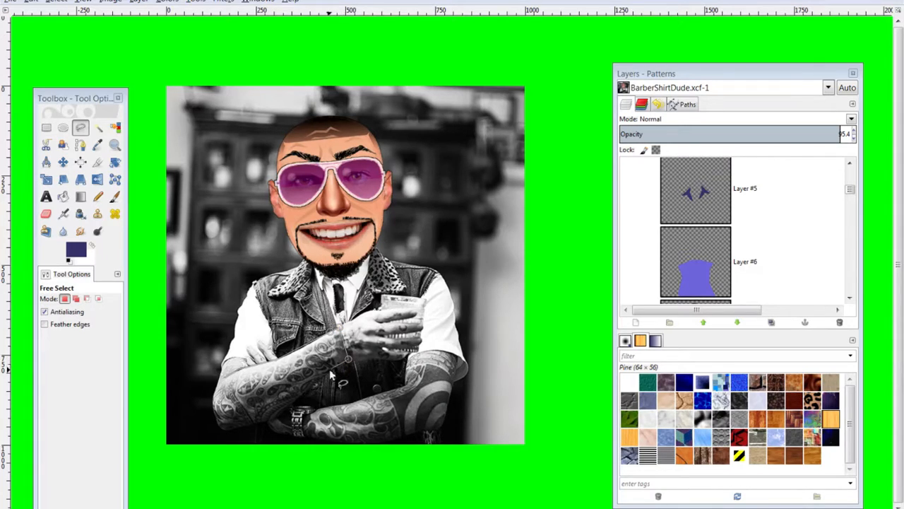
left_click(298, 396)
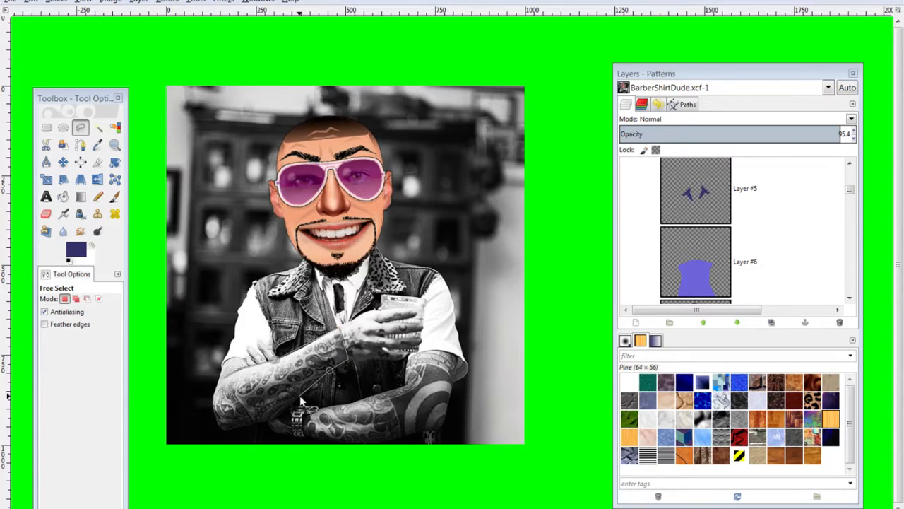
left_click(236, 427)
left_click(211, 404)
left_click(224, 378)
left_click(218, 383)
left_click(225, 378)
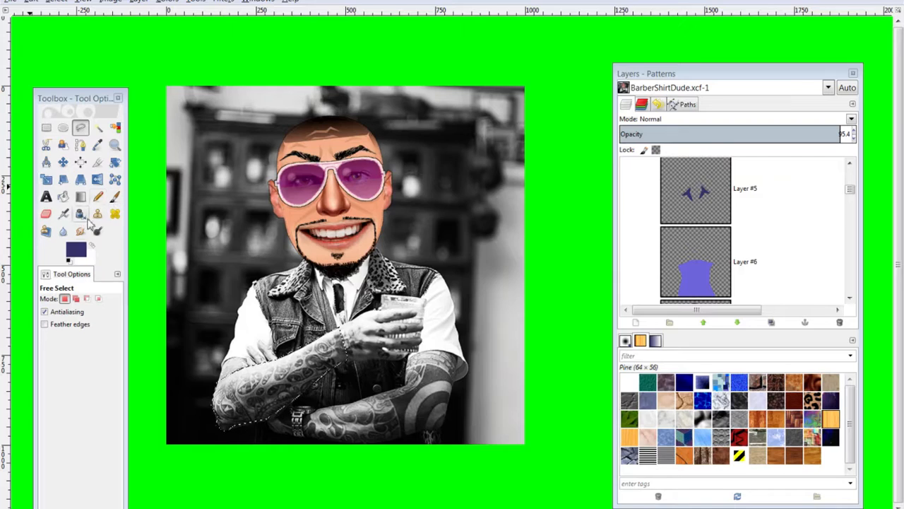
Set the foreground colour to the peach skin tone from the colour history
left_click(82, 249)
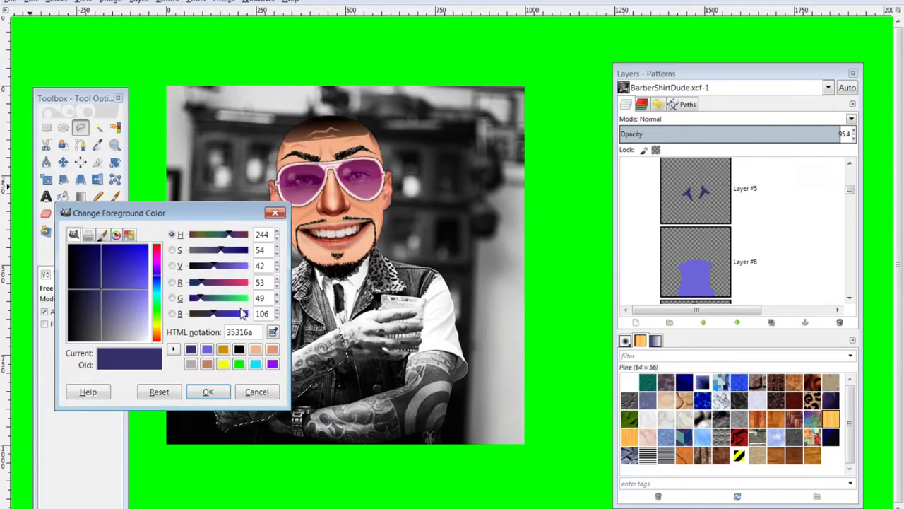
left_click(255, 350)
left_click(209, 393)
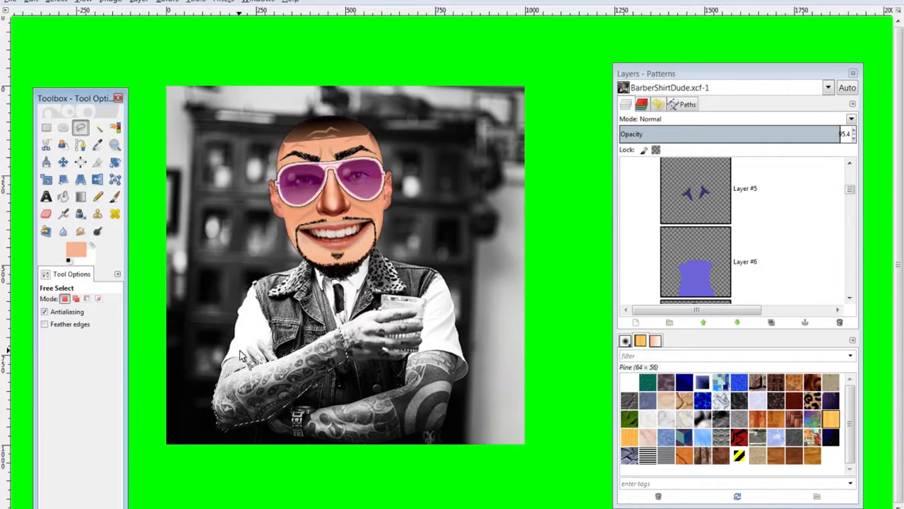
Create a FrontArm layer, fill the forearm selection with peach, and deselect
left_click(636, 323)
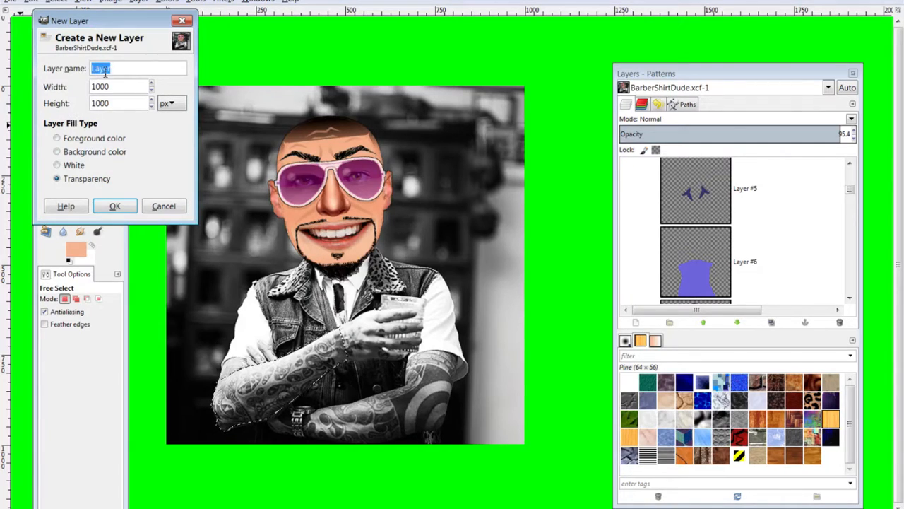
type("FrontArm")
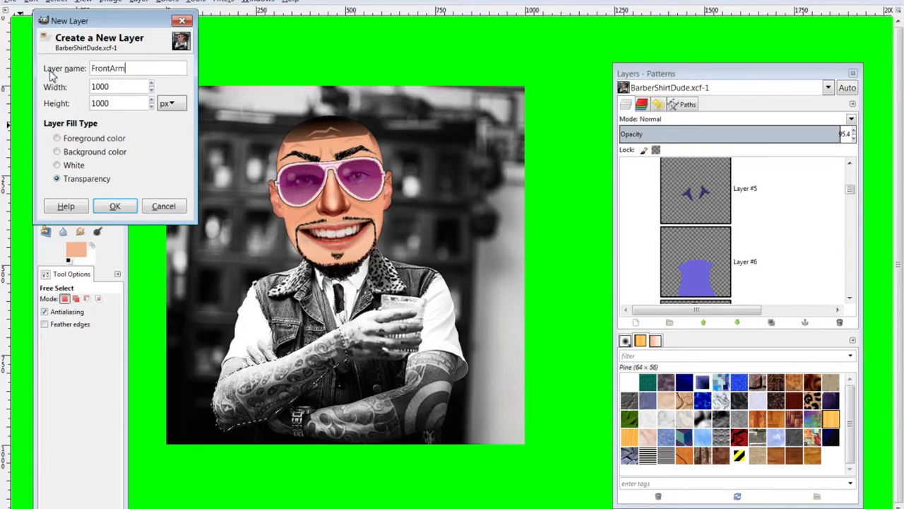
left_click(114, 206)
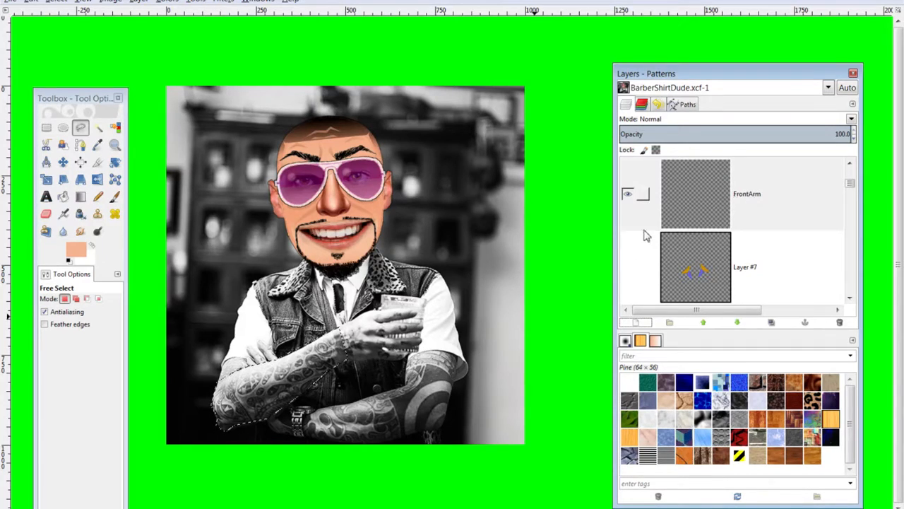
left_click(638, 193)
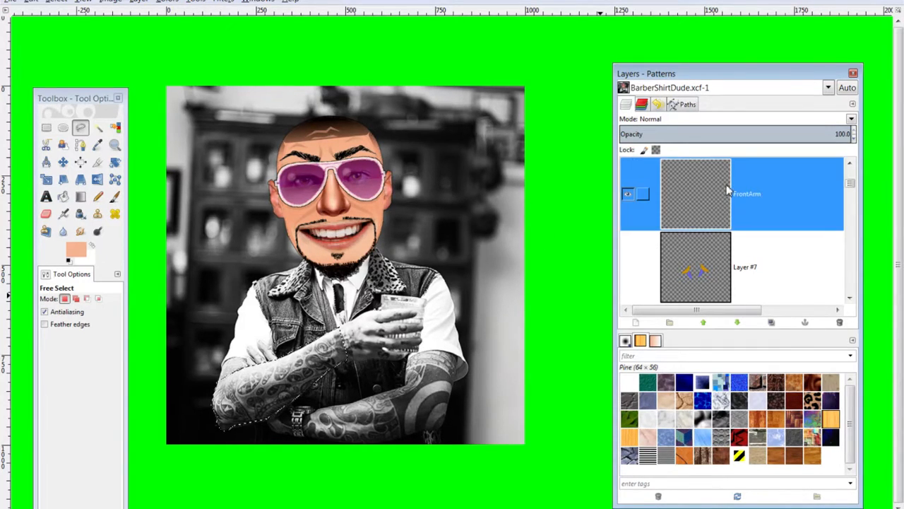
key("ctrl+comma")
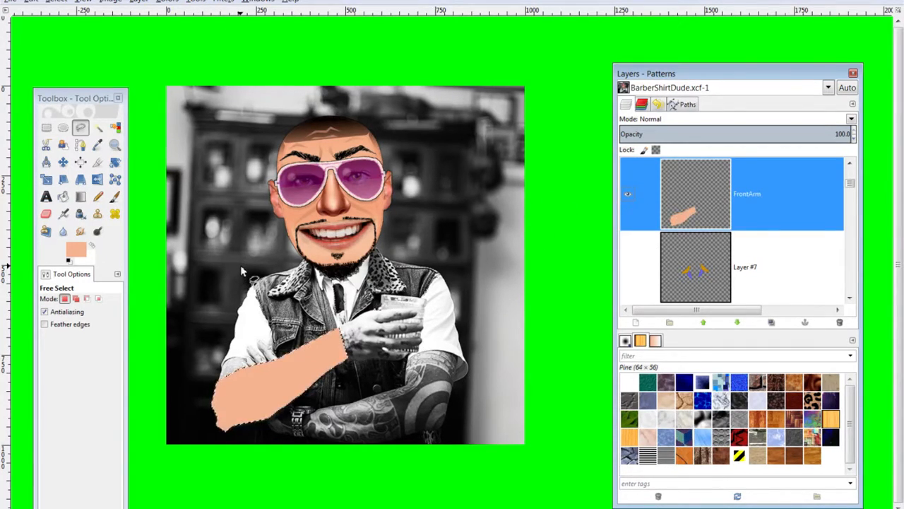
key("ctrl+shift+a")
Discard a stray upper-arm outline on FrontArm and start another new layer
left_click(259, 364)
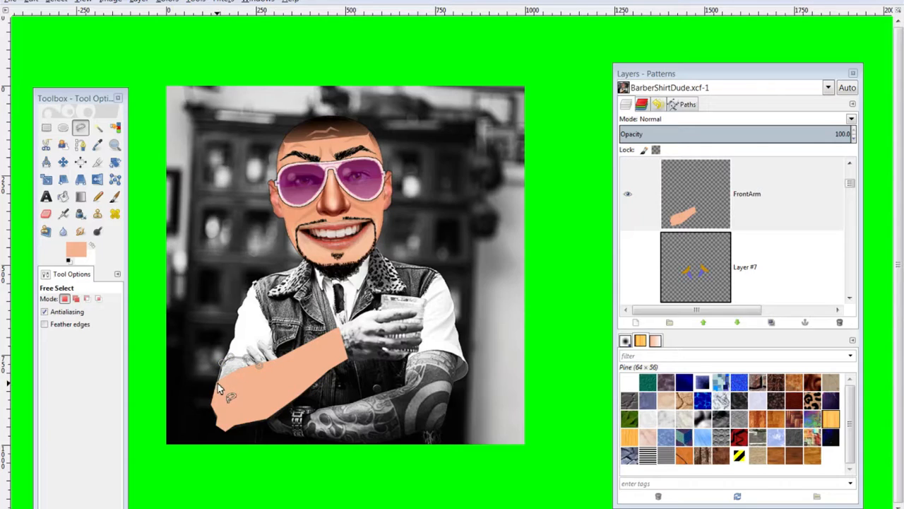
left_click(261, 364)
left_click(694, 213)
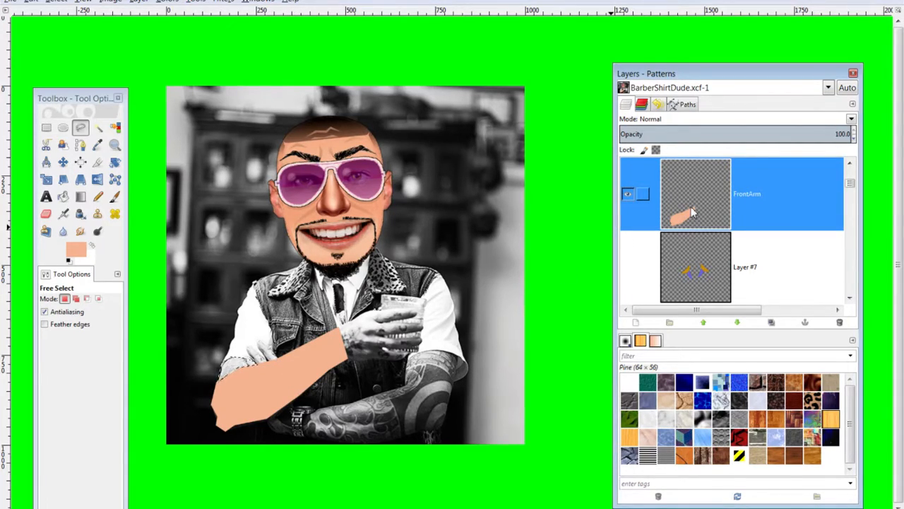
key("ctrl+shift+a")
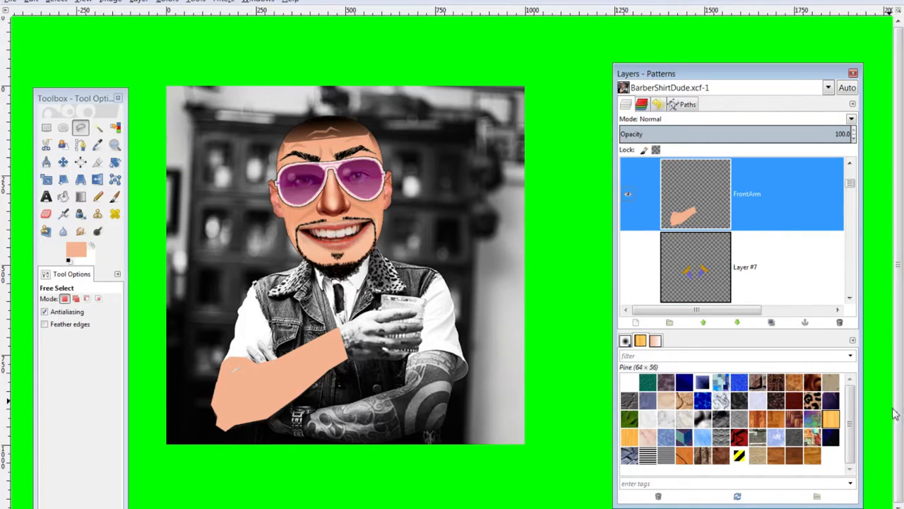
left_click(634, 323)
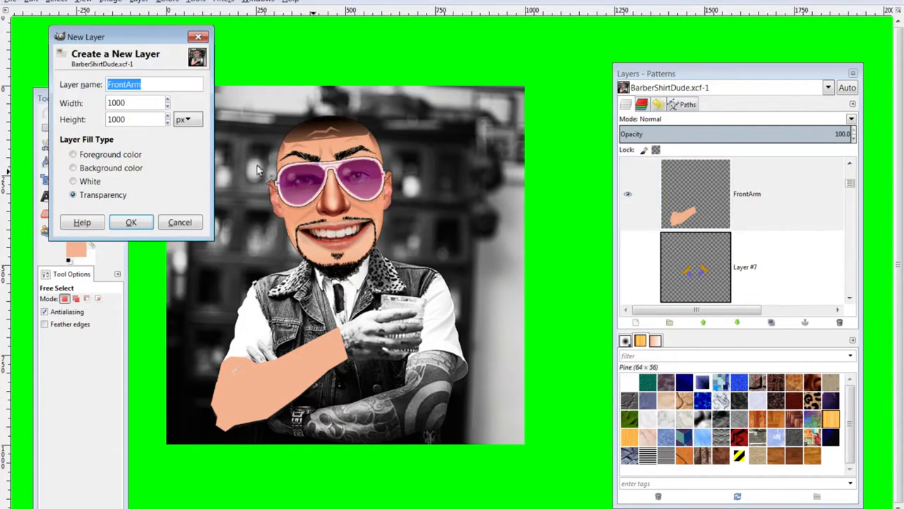
Rename the new layer to BehindArm and create it
left_click(127, 85)
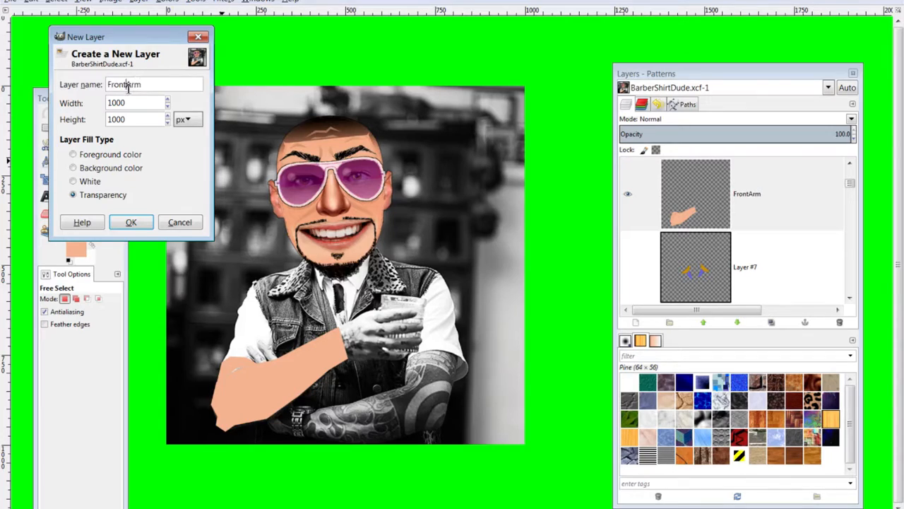
key("BackSpace")
key("BackSpace")
key("BackSpace")
key("BackSpace")
key("BackSpace")
type("Behind")
left_click(131, 222)
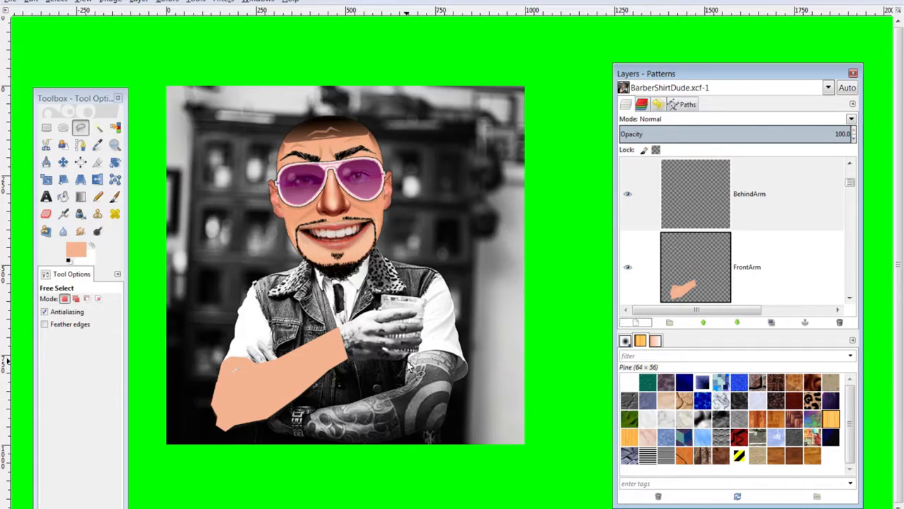
Trace the rear arm and forearm as a freehand selection and move BehindArm below FrontArm
left_click(456, 354)
left_click(453, 388)
left_click(438, 434)
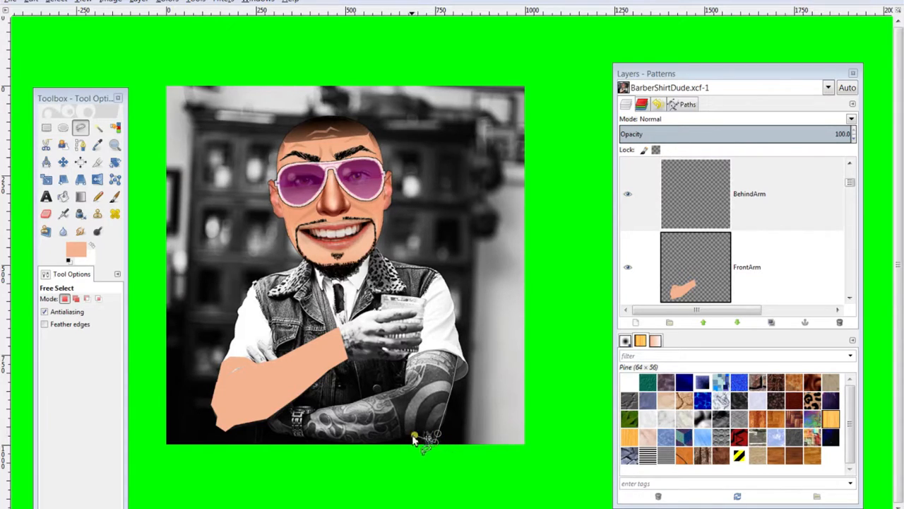
left_click(326, 442)
left_click(266, 419)
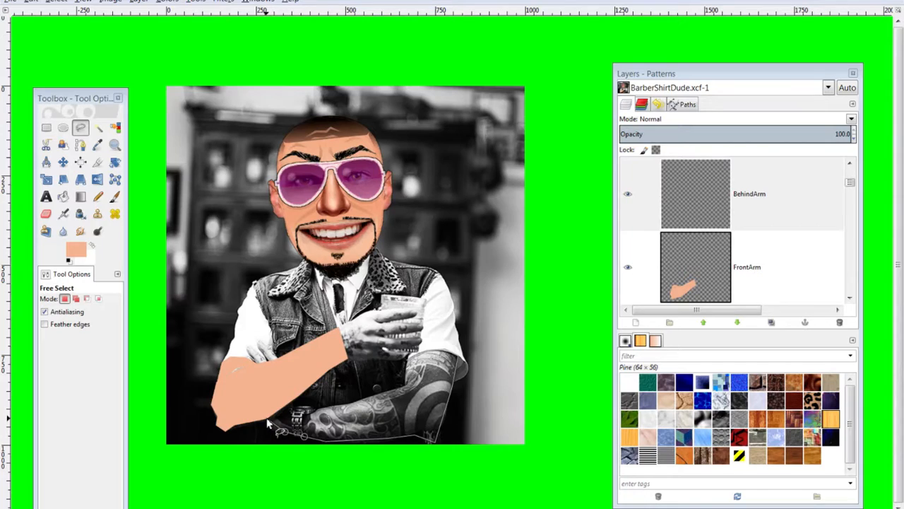
left_click(252, 356)
left_click(247, 345)
left_click(265, 360)
left_click(258, 340)
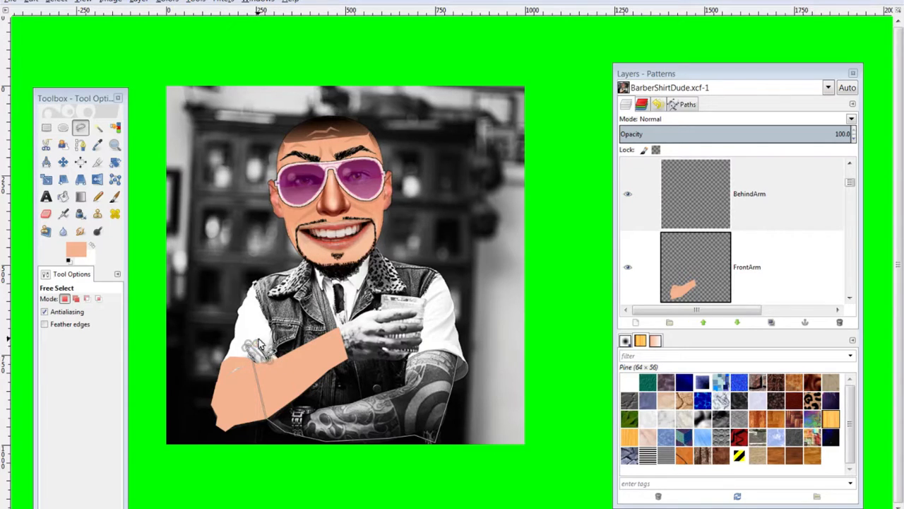
left_click(277, 357)
left_click(298, 403)
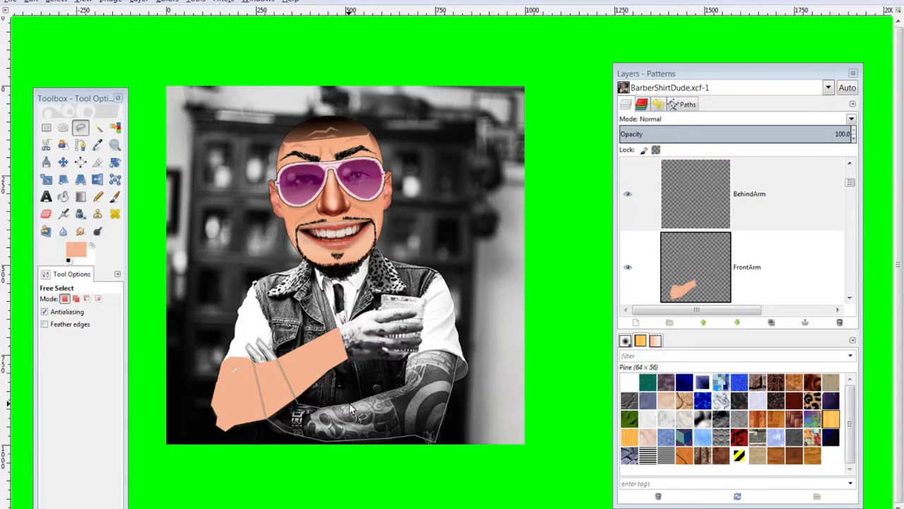
left_click(390, 390)
left_click(407, 379)
left_click(406, 361)
key("Return")
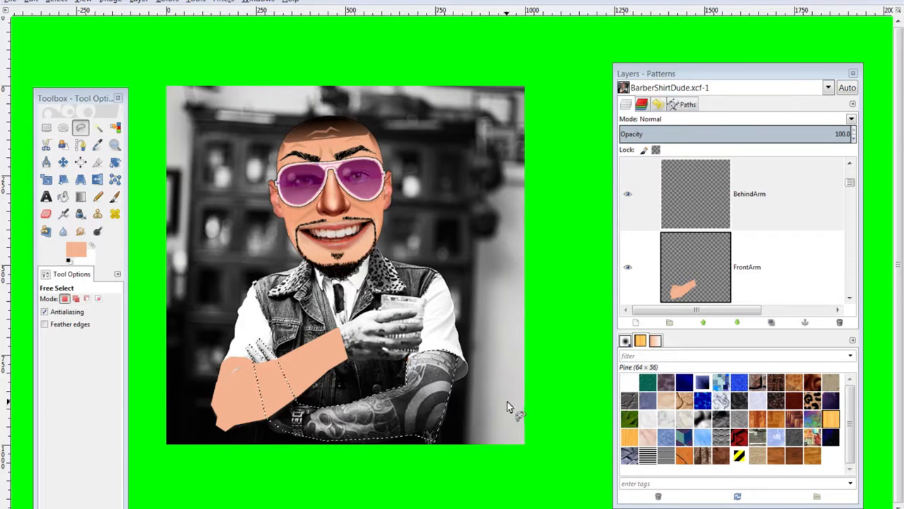
left_click_drag(709, 194, 730, 210)
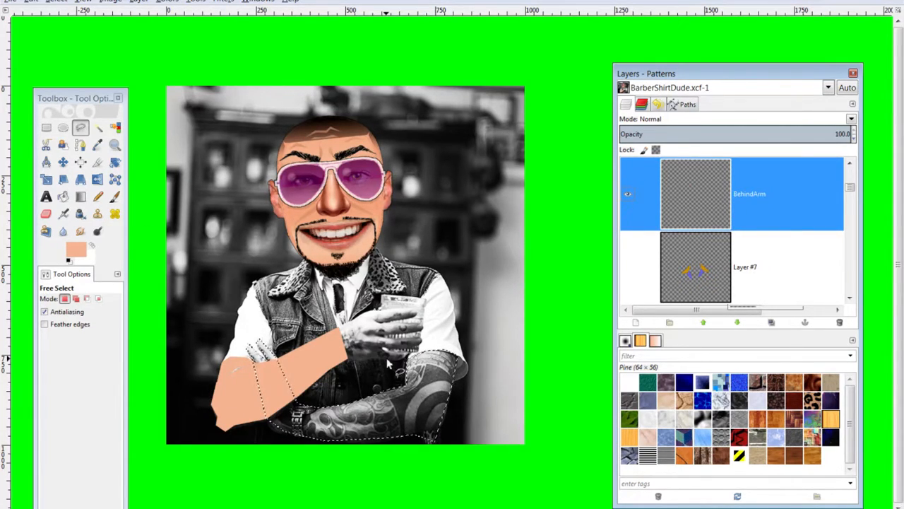
Fill the rear arm selection with peach on BehindArm, deselect, and start a new layer
key("ctrl+comma")
key("ctrl+shift+a")
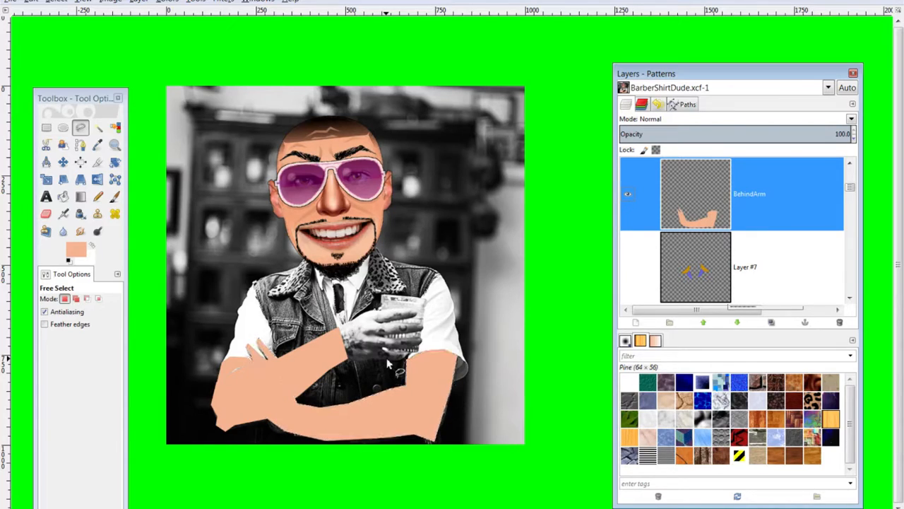
left_click(428, 442)
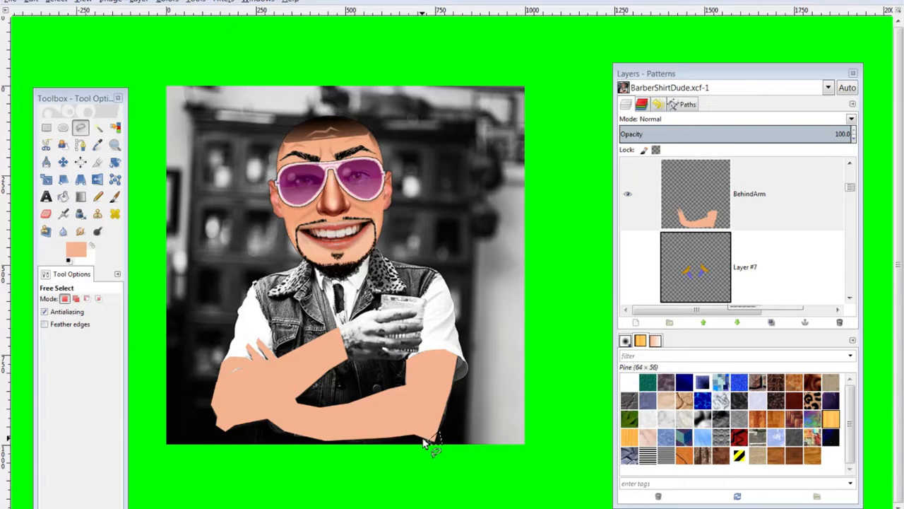
key("ctrl+shift")
scroll(741, 254, "up", 3)
scroll(745, 246, "up", 2)
scroll(705, 233, "down", 2)
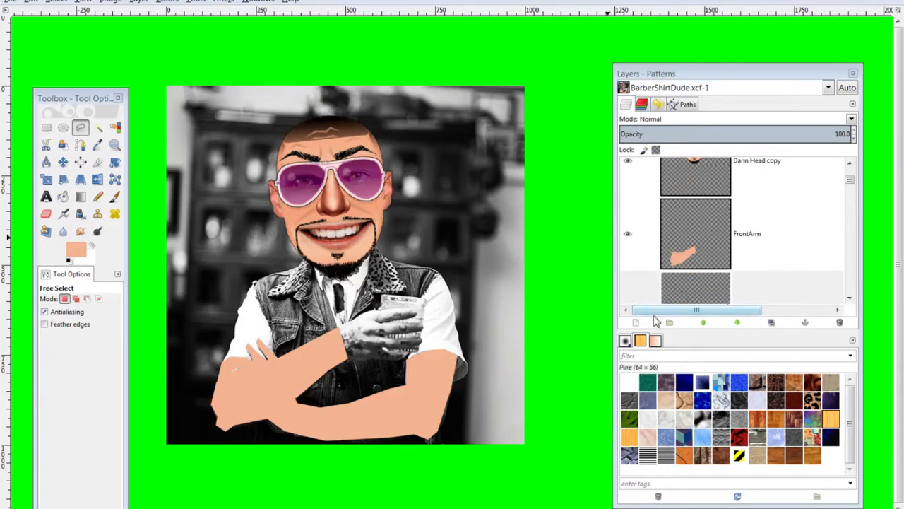
left_click(639, 322)
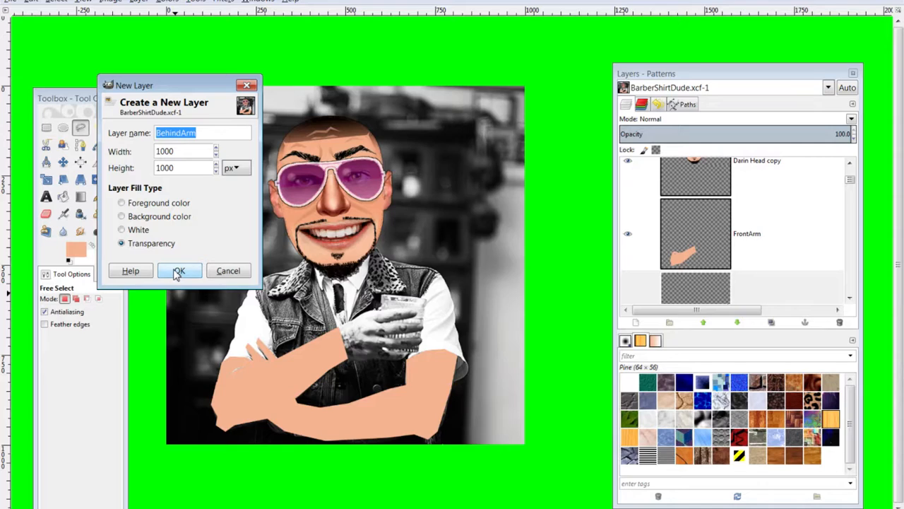
Name the new layer SleeveL and create it
left_click(178, 133)
left_click_drag(199, 132, 123, 125)
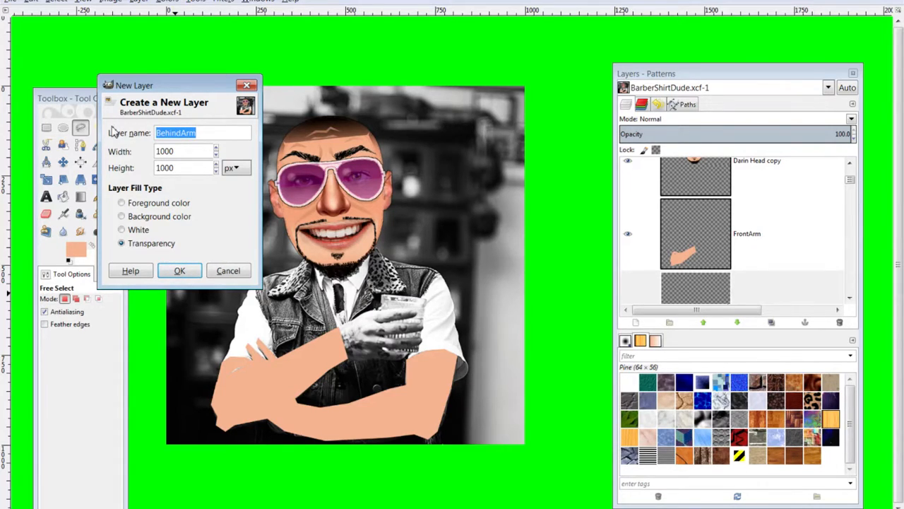
type("SleeveL")
key("Return")
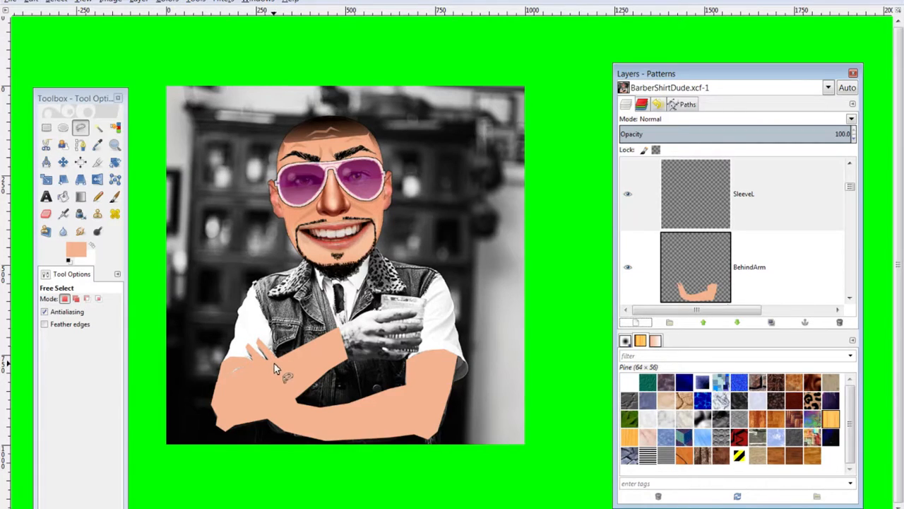
Outline the upper left arm as the sleeve area and set the foreground to white ffffff
left_click(233, 336)
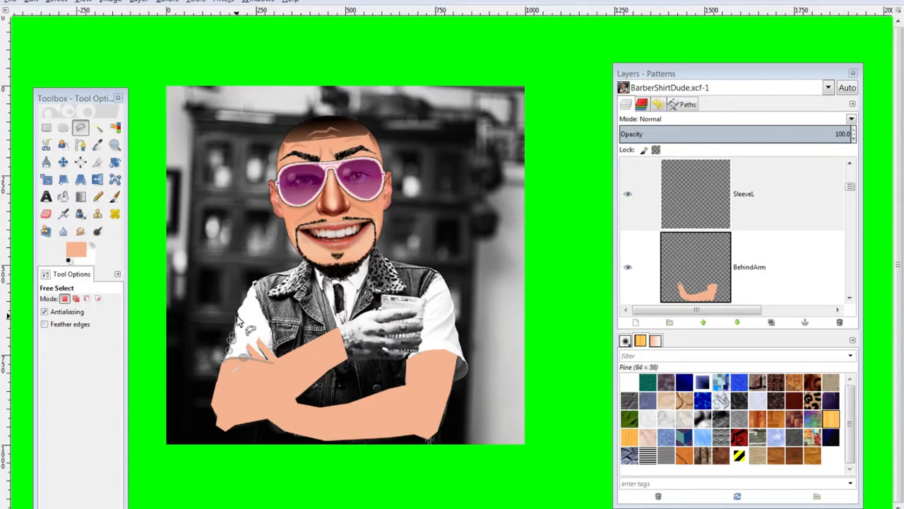
left_click(238, 307)
left_click(244, 300)
left_click(246, 293)
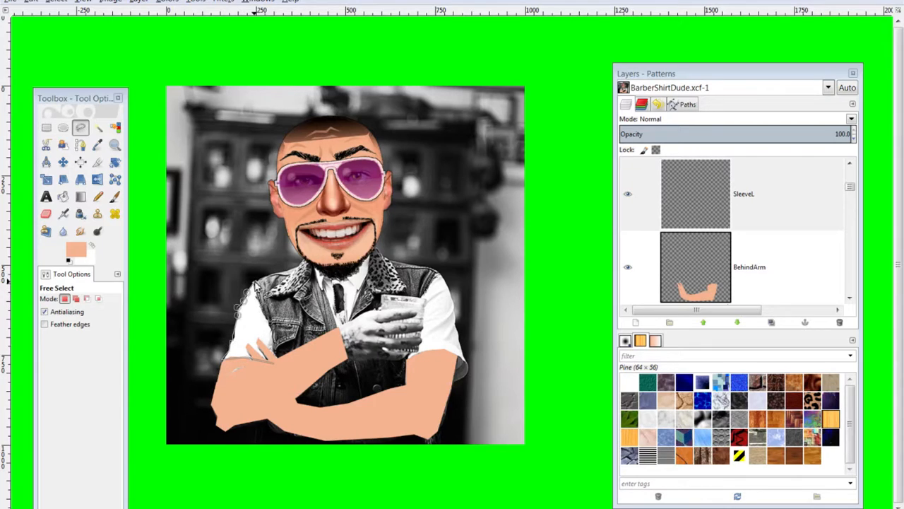
left_click(253, 281)
left_click(269, 323)
left_click(273, 333)
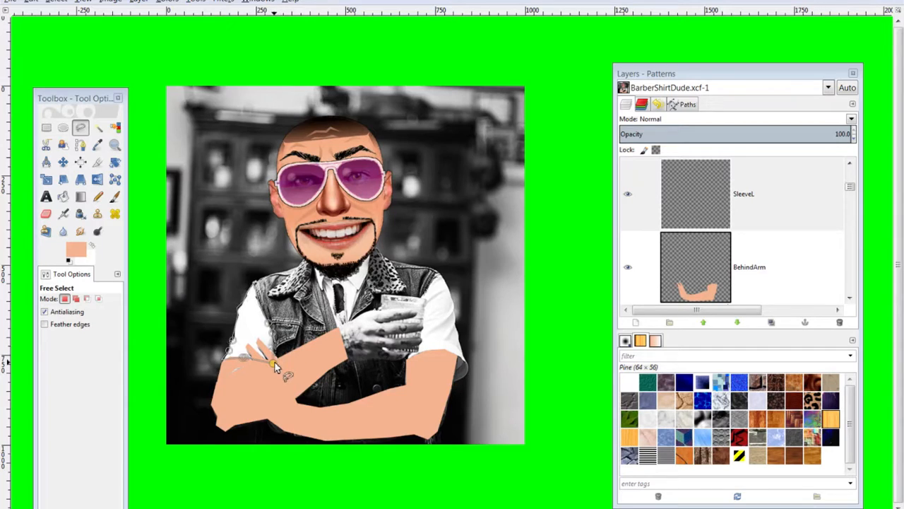
left_click(273, 363)
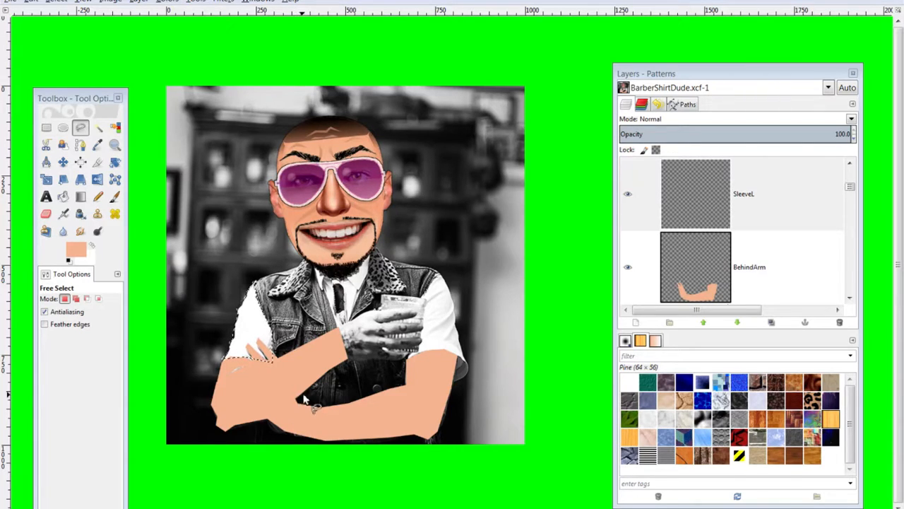
left_click(75, 251)
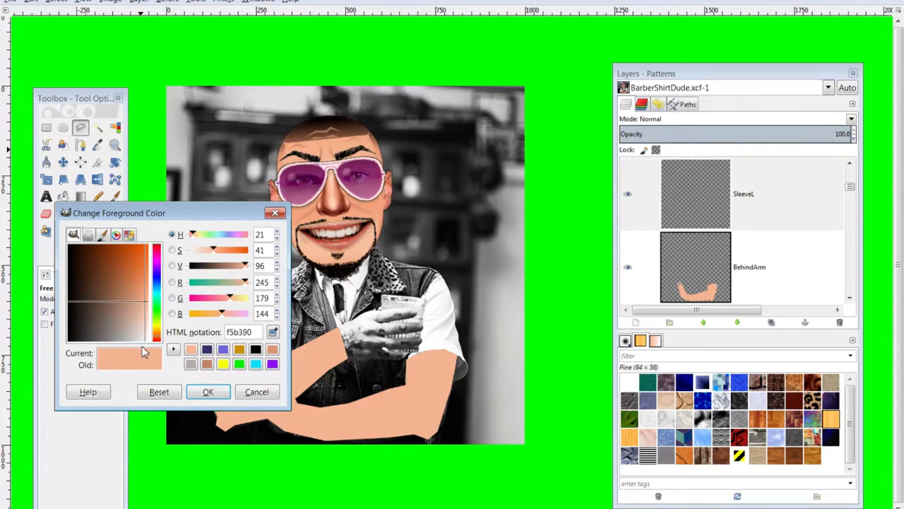
left_click(196, 393)
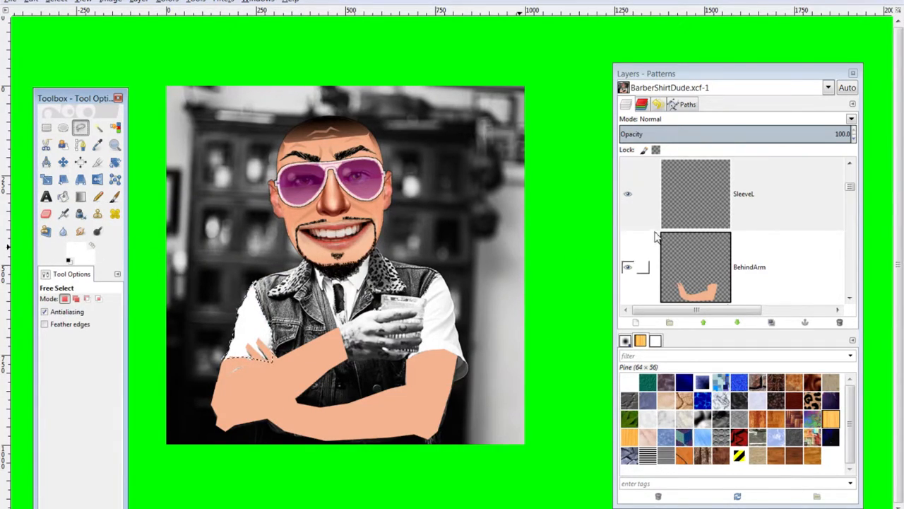
Fill the left shoulder selection with white on the SleeveL layer and deselect
left_click(705, 206)
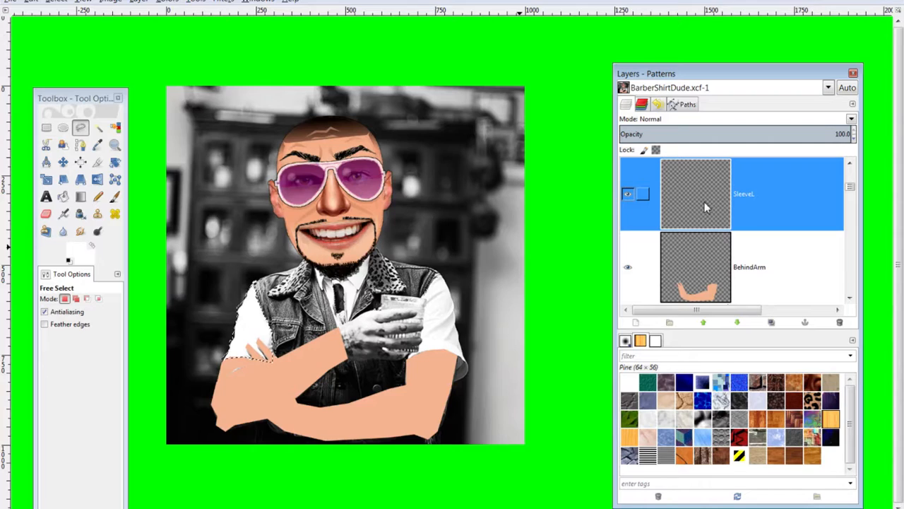
key("ctrl+period")
key("ctrl+shift+a")
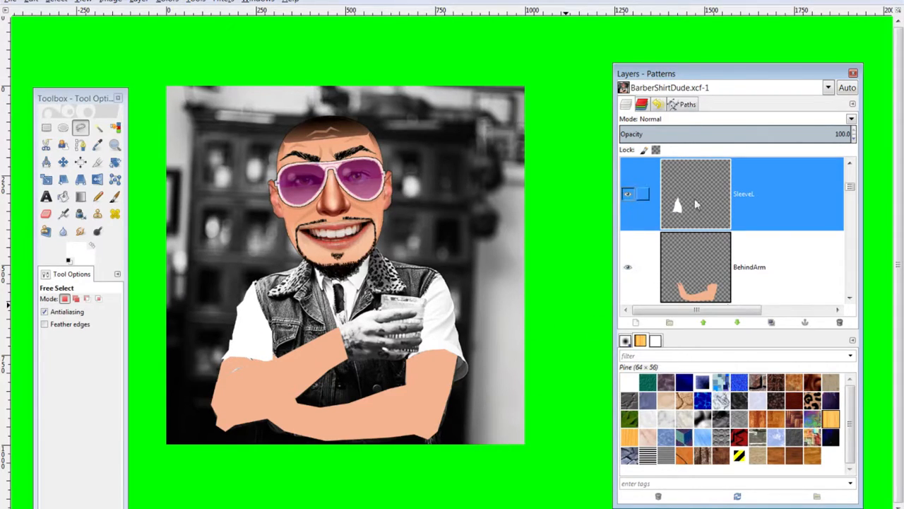
scroll(697, 208, "up", 1)
scroll(704, 208, "down", 2)
scroll(705, 186, "up", 1)
Rename the SleeveL layer to Sleeves
double_click(752, 197)
left_click(772, 195)
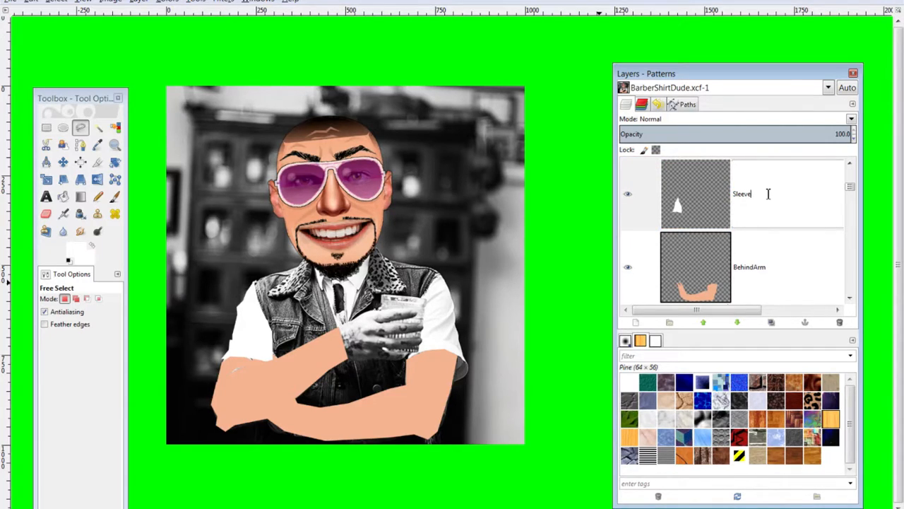
key("Return")
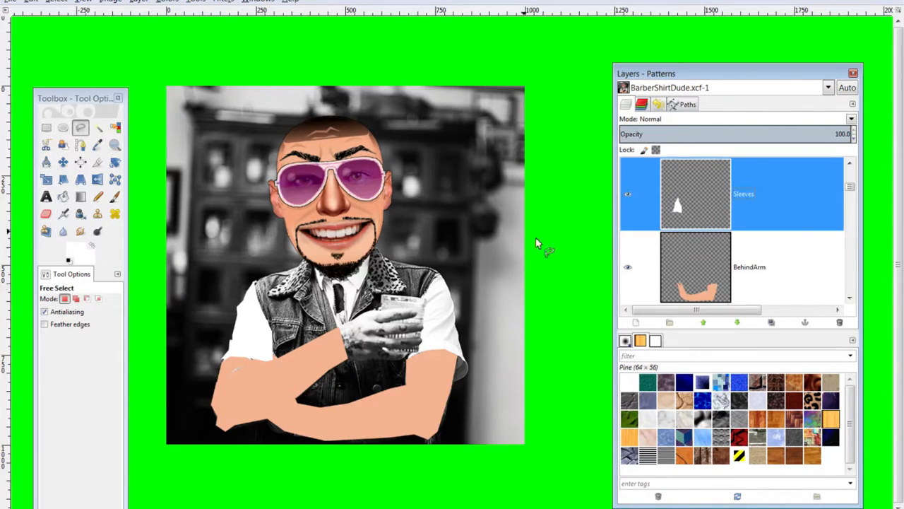
Outline the right sleeve area near the elbow with a freehand selection
left_click(407, 359)
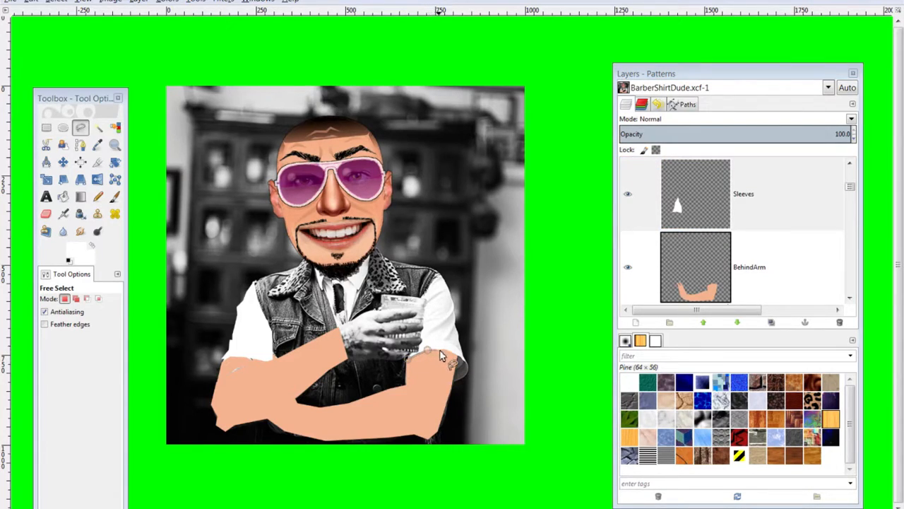
left_click(450, 351)
left_click(467, 368)
left_click(464, 377)
left_click(455, 382)
left_click(407, 375)
left_click(407, 359)
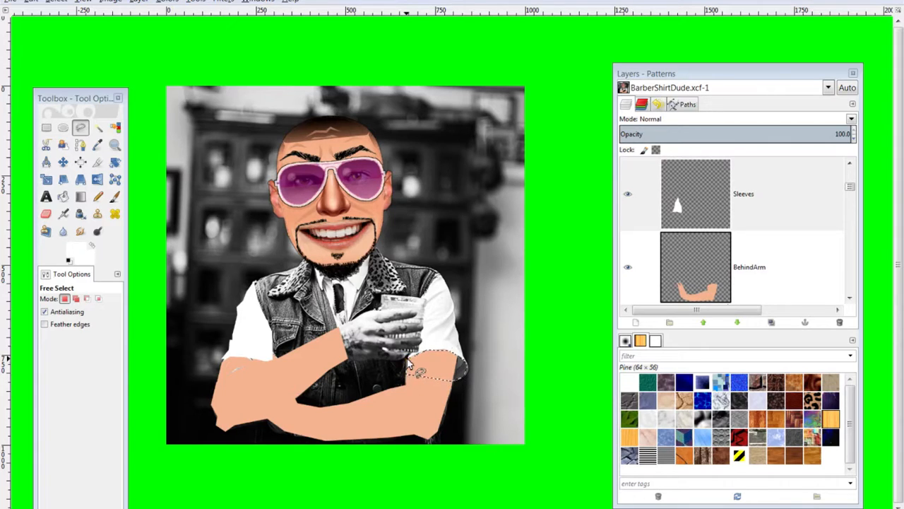
Set the background colour to grey 797777 and make Sleeves the active layer
left_click(88, 259)
mouse_move(99, 338)
left_mouse_down()
mouse_move(92, 331)
mouse_move(109, 345)
left_mouse_up()
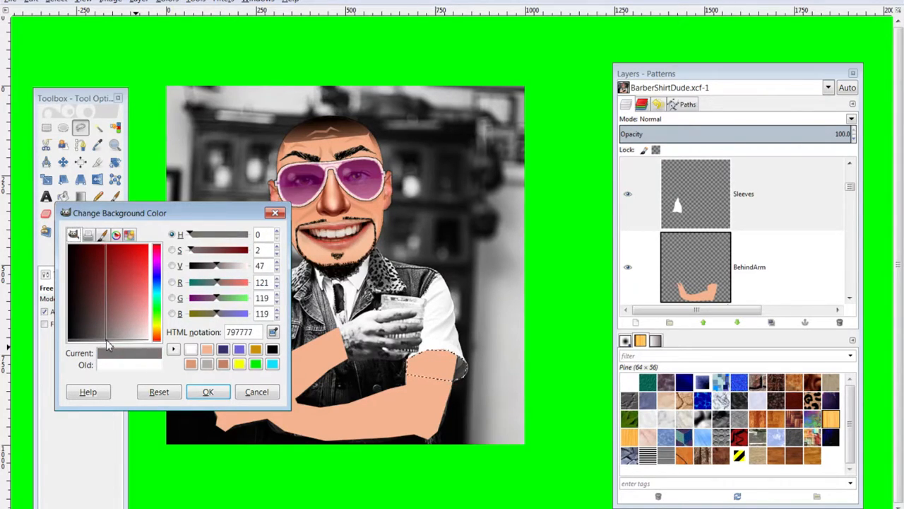
left_click(207, 392)
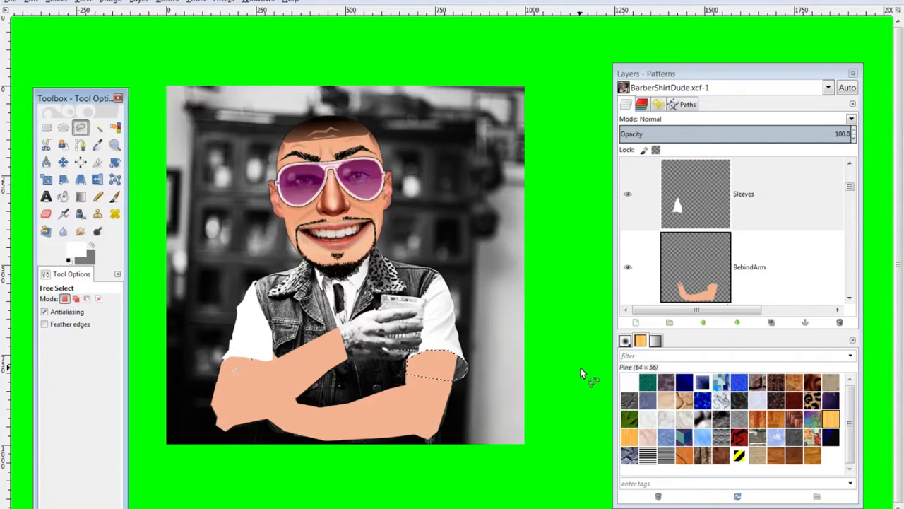
left_click(735, 197)
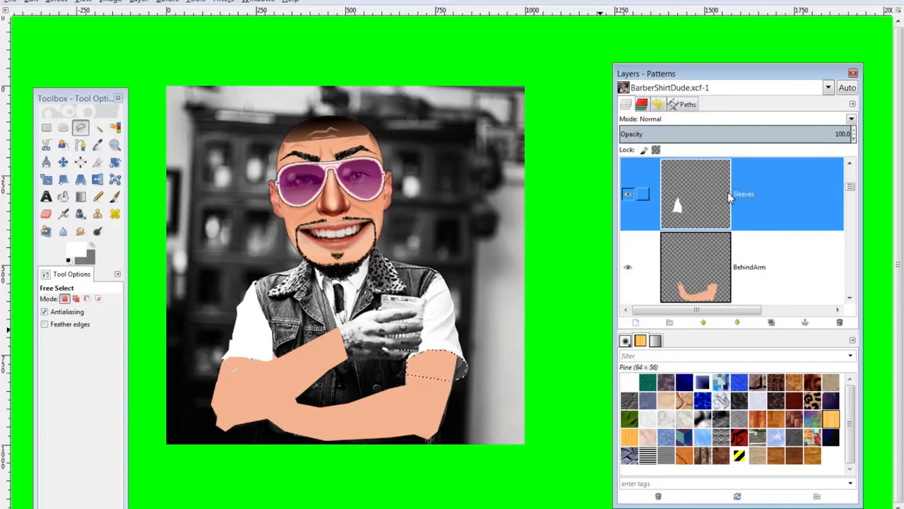
scroll(711, 197, "down", 2)
scroll(692, 236, "up", 1)
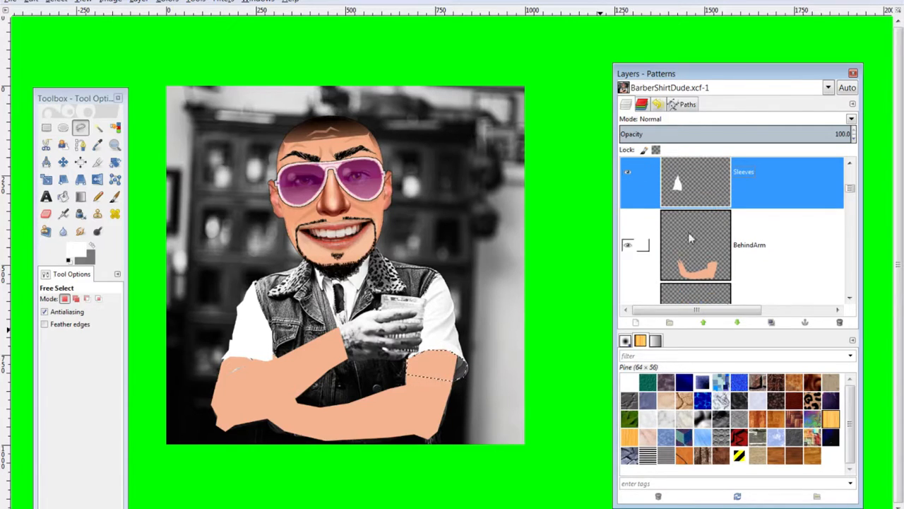
Create a Sleevehole layer, fill the right-sleeve selection with grey, and drag it lower
left_click(637, 323)
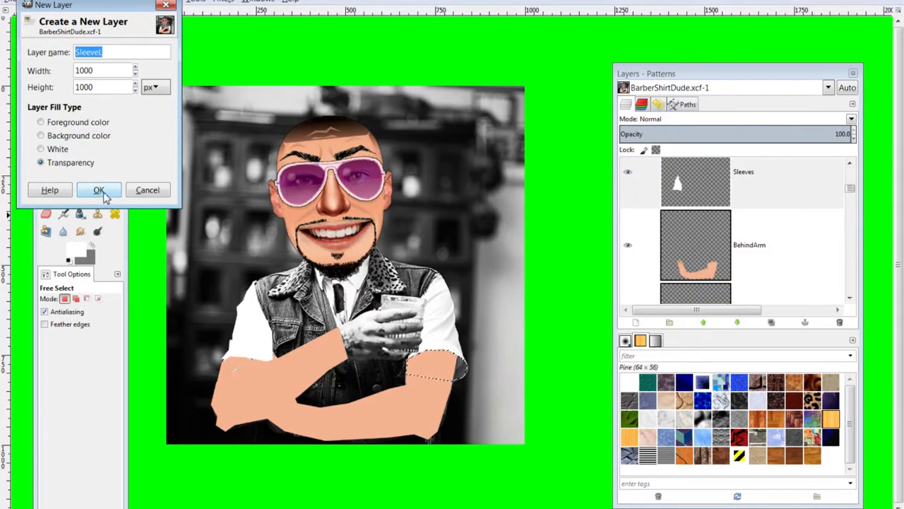
left_click(111, 55)
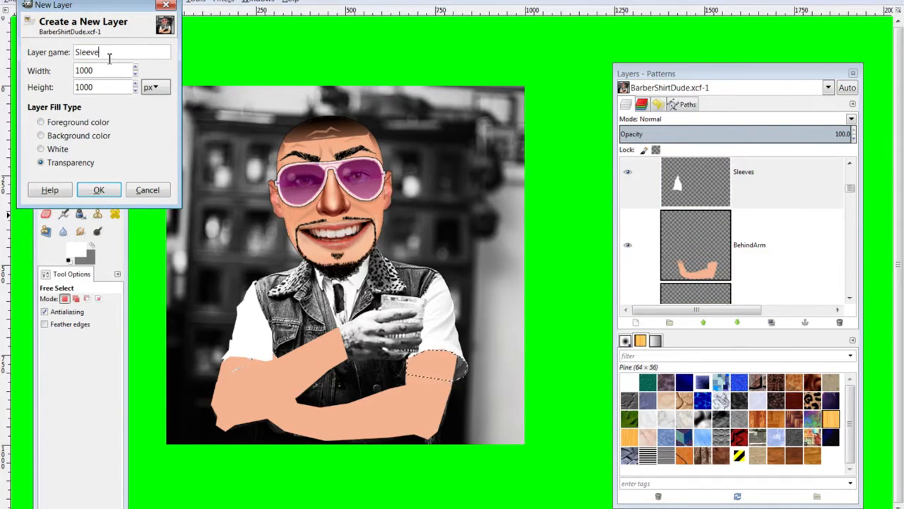
type("hol")
type("e")
key("Return")
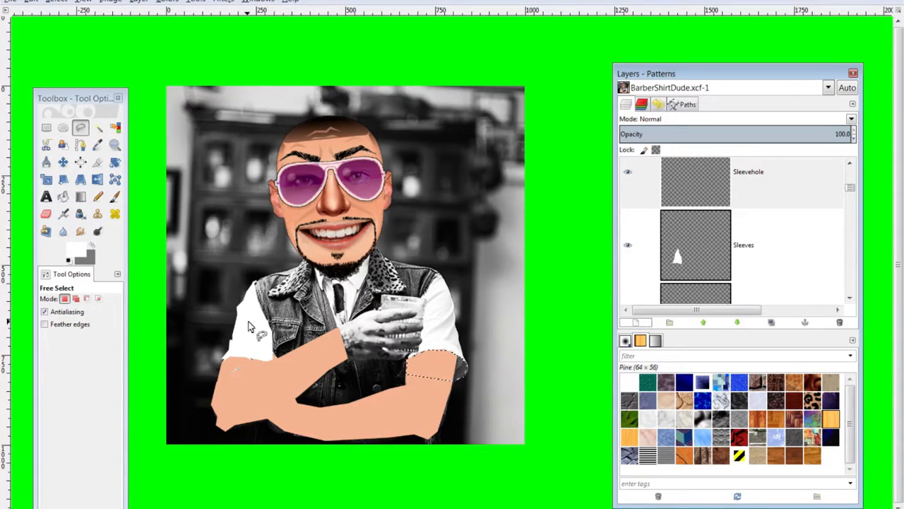
key("ctrl+period")
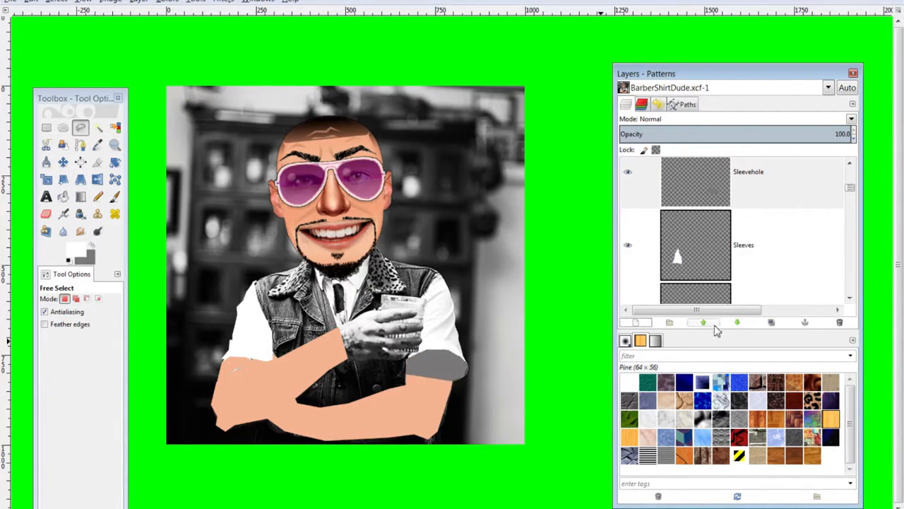
scroll(706, 254, "down", 3)
scroll(728, 256, "up", 1)
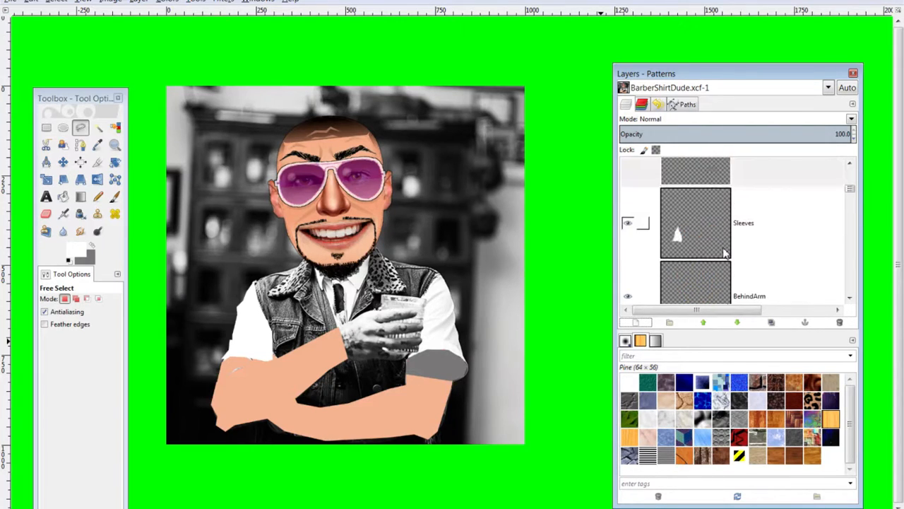
left_click_drag(726, 177, 743, 269)
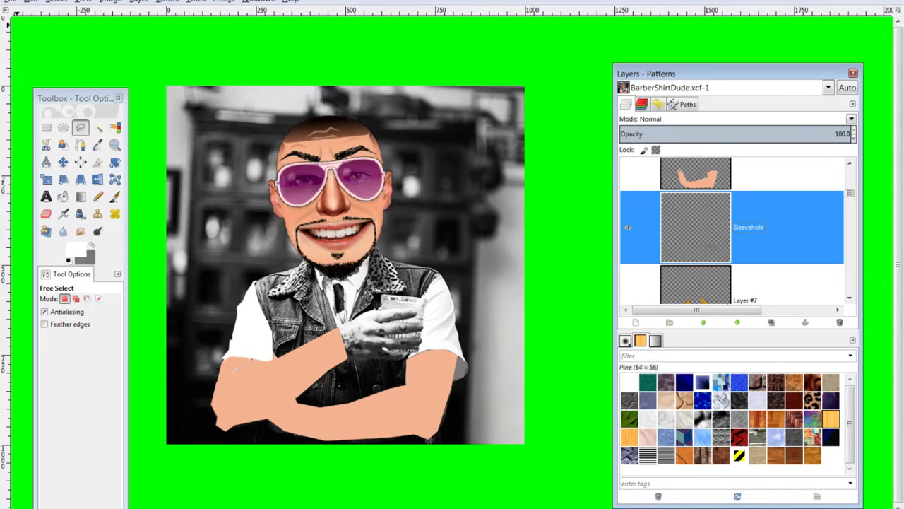
Stroke the Sleevehole layer's alpha-based selection with a 1 px solid line, then clear the selection
left_click(31, 2)
left_click(57, 2)
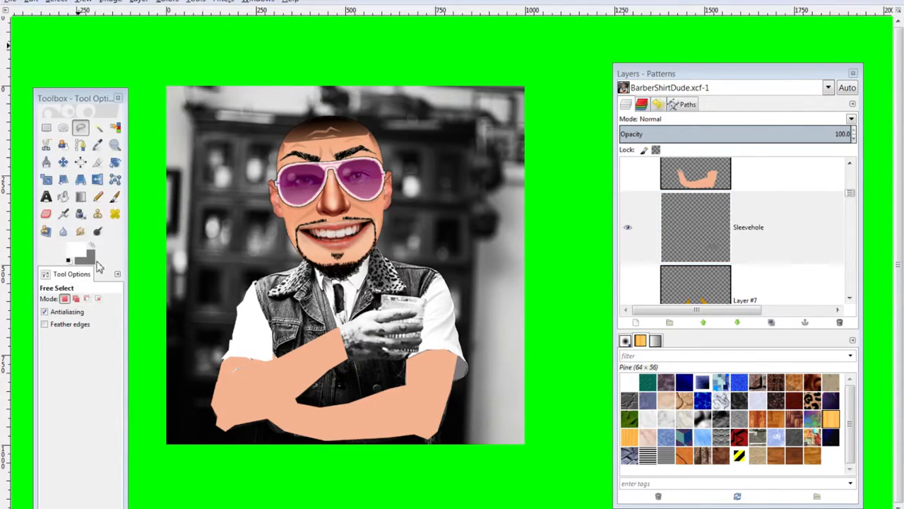
left_click(33, 2)
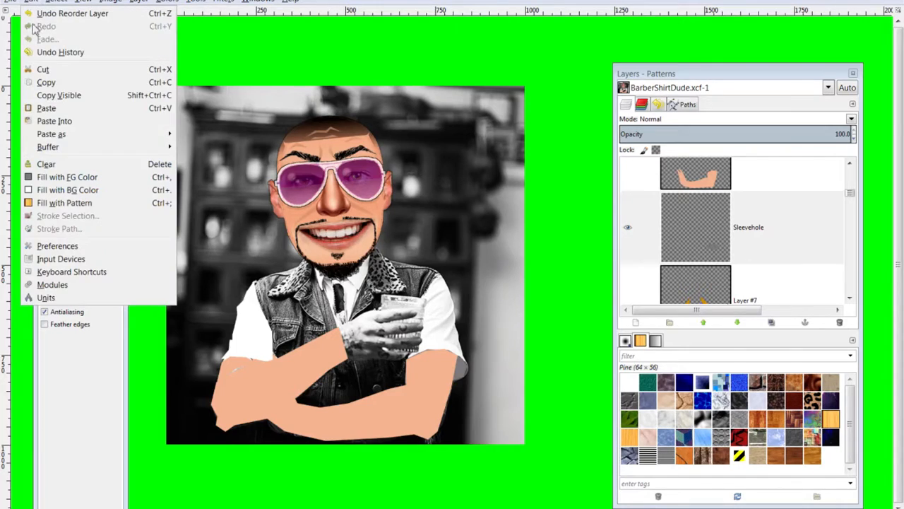
left_click(62, 2)
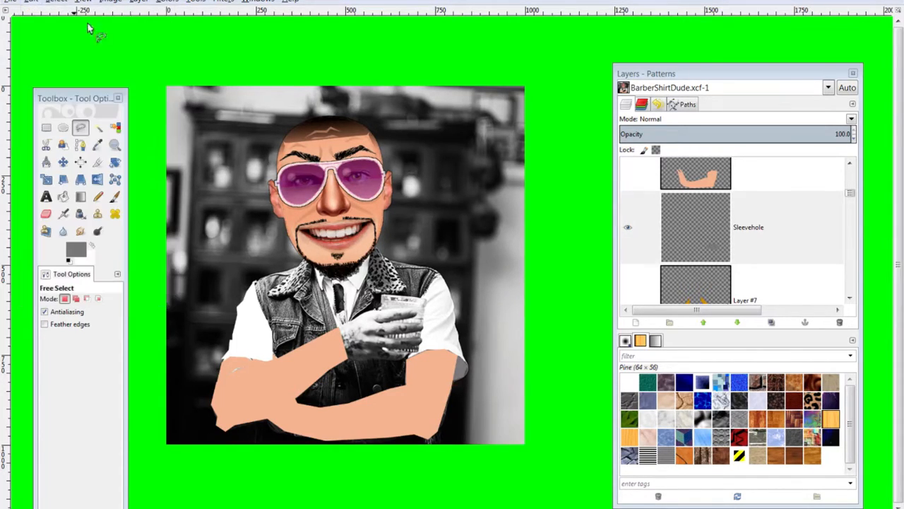
left_click(704, 235, "alt")
left_click(31, 2)
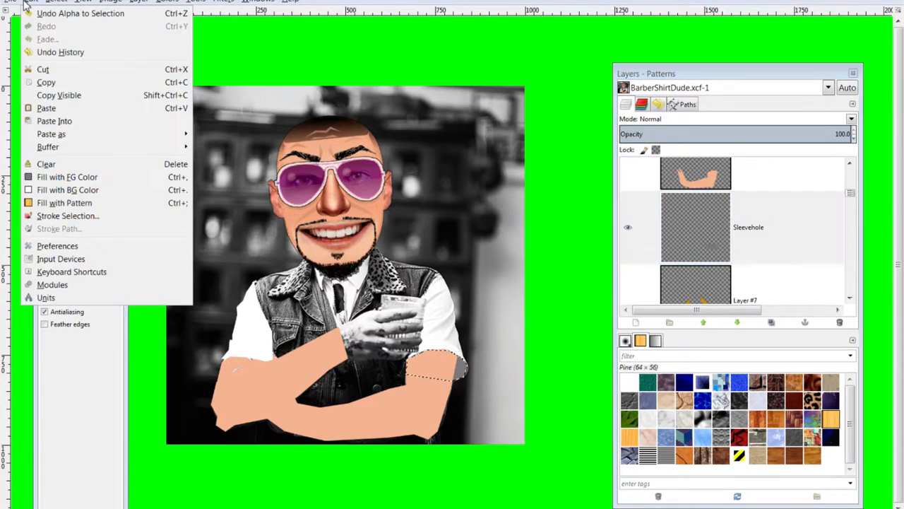
left_click(104, 217)
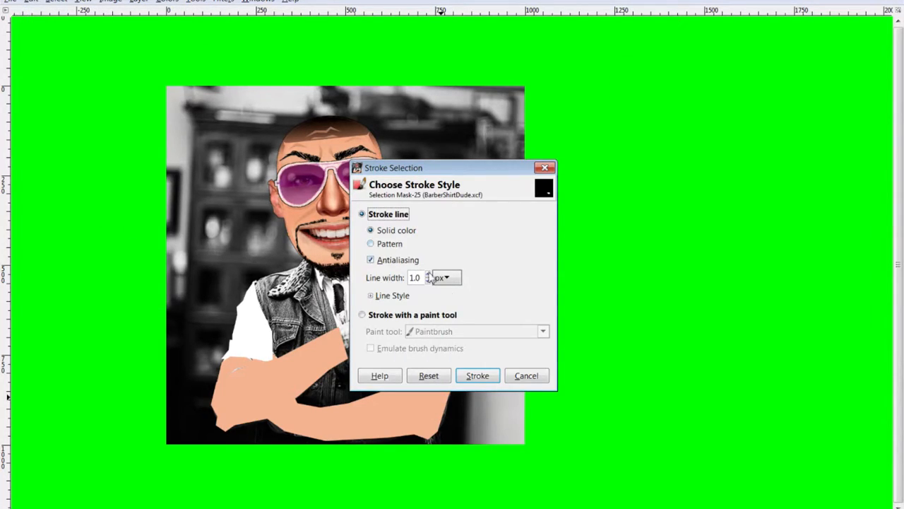
left_click(480, 378)
key("ctrl+shift+a")
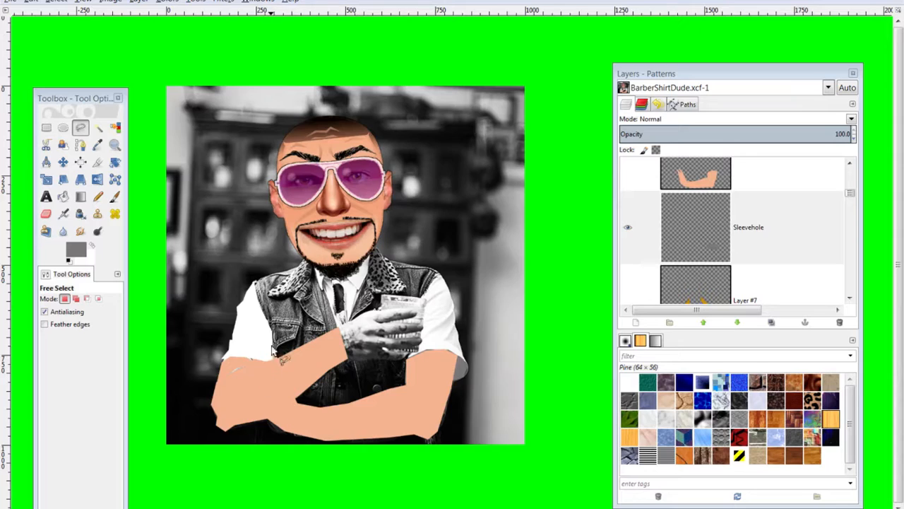
Move the BehindArm layer above the Sleeves layer in the layer stack
scroll(727, 239, "up", 1)
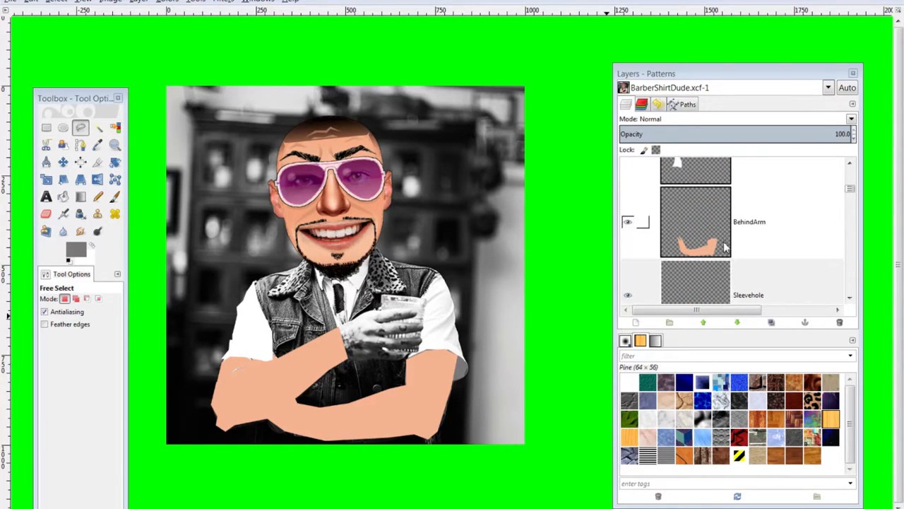
left_click(709, 240)
scroll(706, 233, "up", 1)
scroll(704, 225, "down", 1)
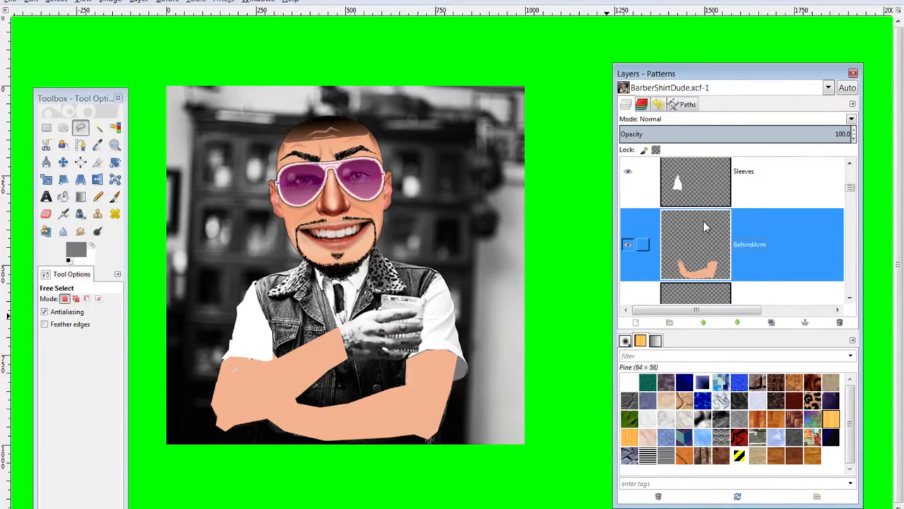
left_click_drag(710, 242, 702, 189)
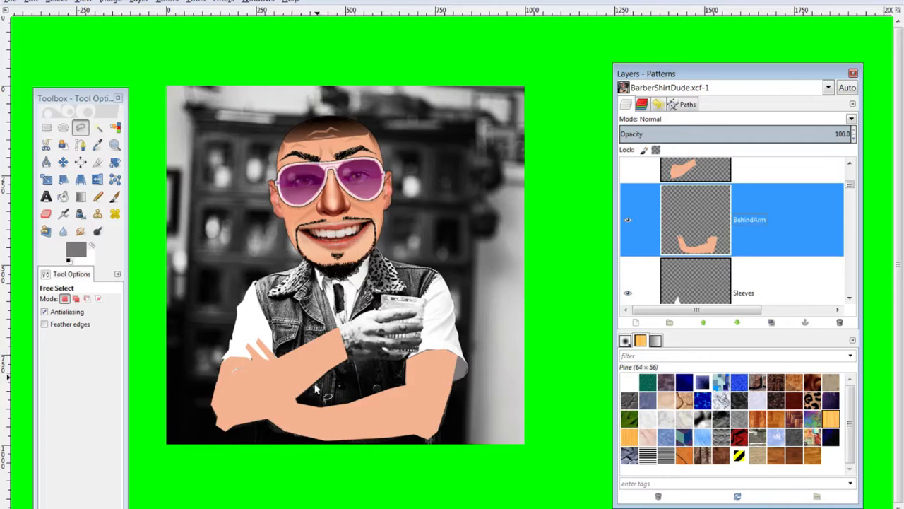
Make FrontArm, Layer #7, Layer #5 and the purple vest Layer #6 visible again
scroll(637, 195, "up", 1)
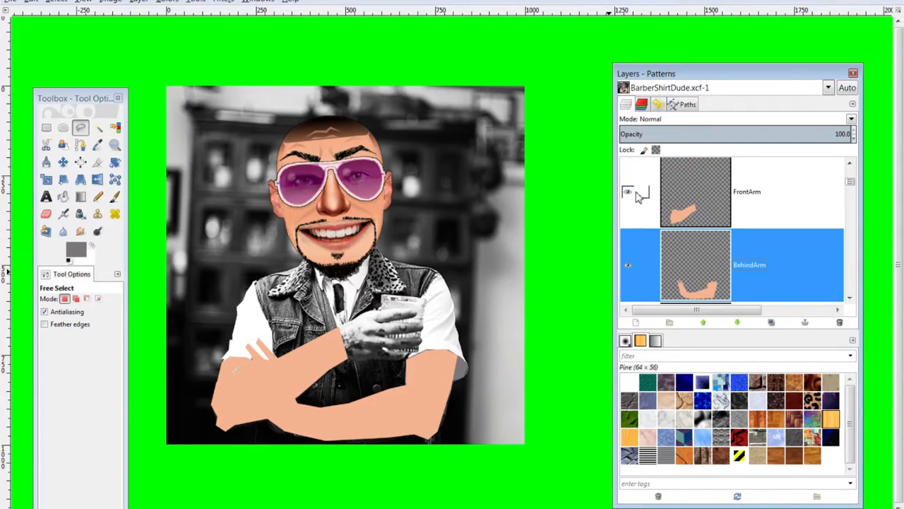
left_click(628, 192)
scroll(737, 245, "up", 2)
scroll(736, 245, "up", 1)
scroll(740, 243, "down", 5)
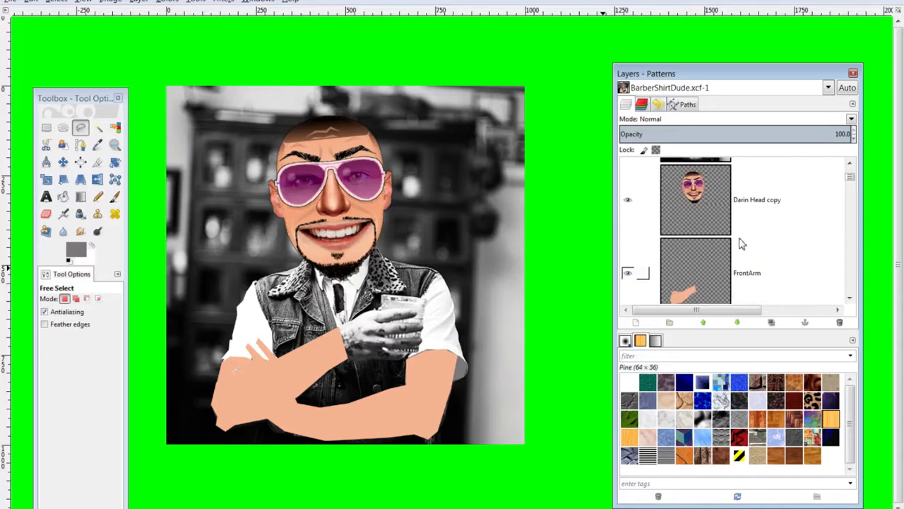
scroll(736, 242, "down", 3)
scroll(678, 226, "up", 1)
scroll(636, 202, "up", 2)
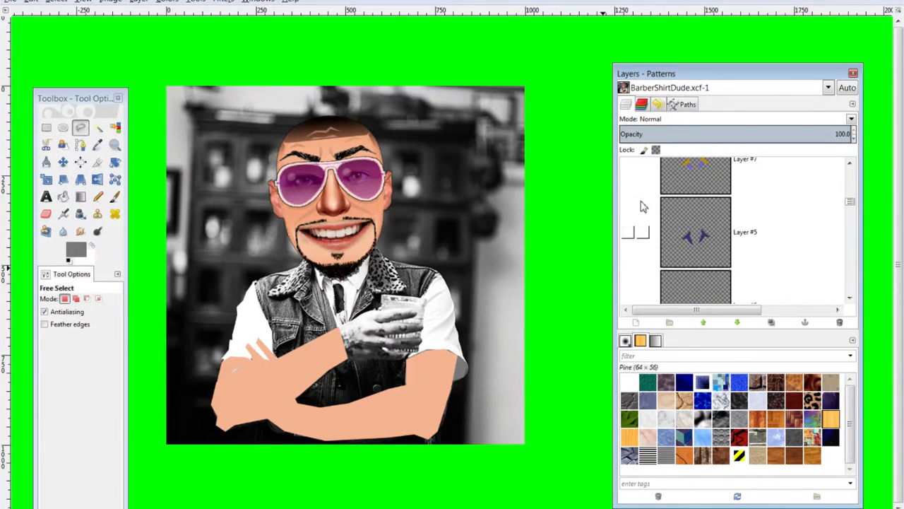
left_click(631, 206)
scroll(643, 227, "down", 1)
left_click(628, 235)
scroll(636, 240, "down", 1)
left_click(628, 239)
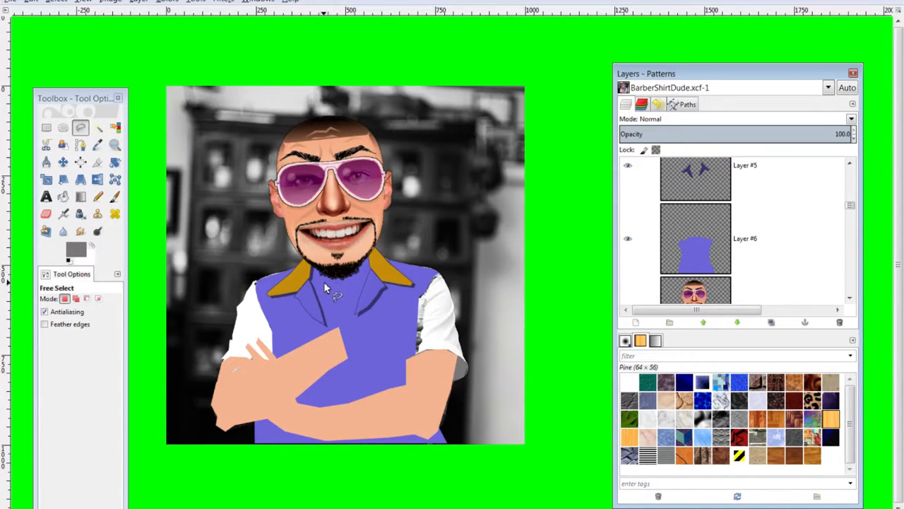
Create a new 1000×1000 px layer named 'collar' with Transparency fill
scroll(735, 262, "down", 5)
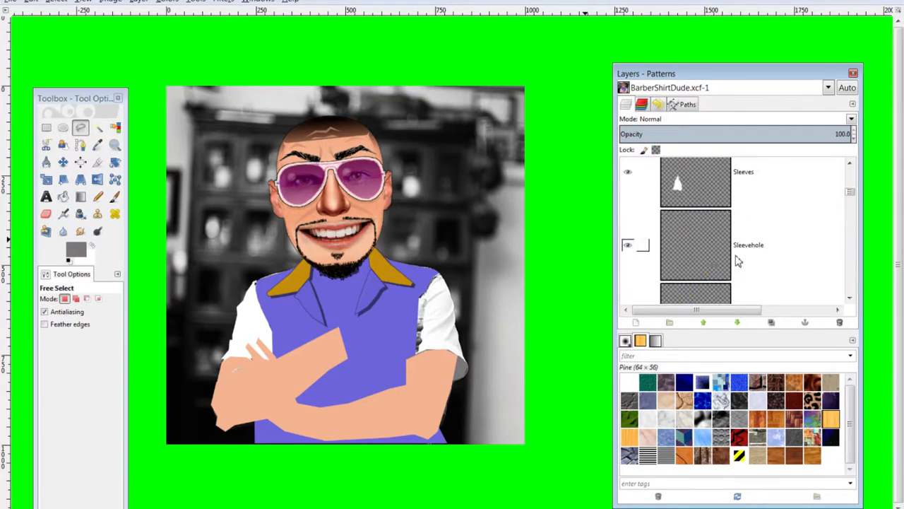
scroll(738, 263, "up", 4)
scroll(738, 263, "down", 1)
left_click(636, 322)
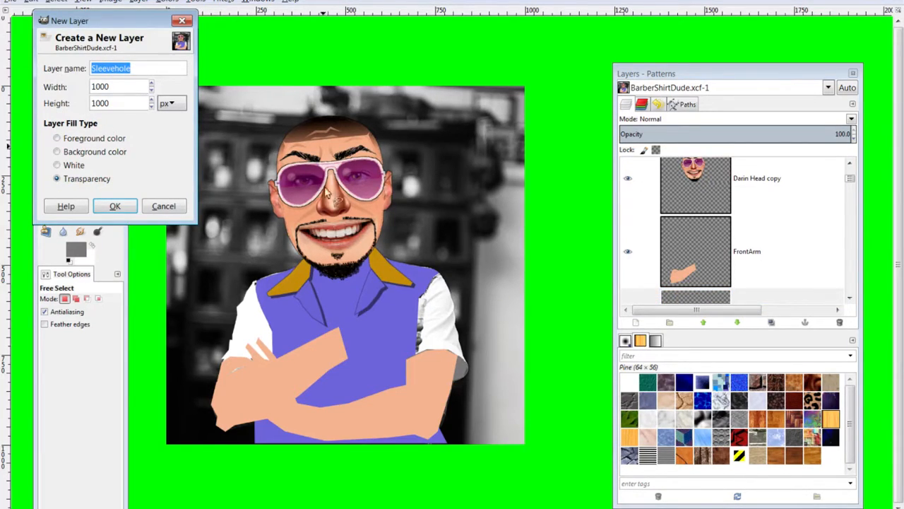
type("+")
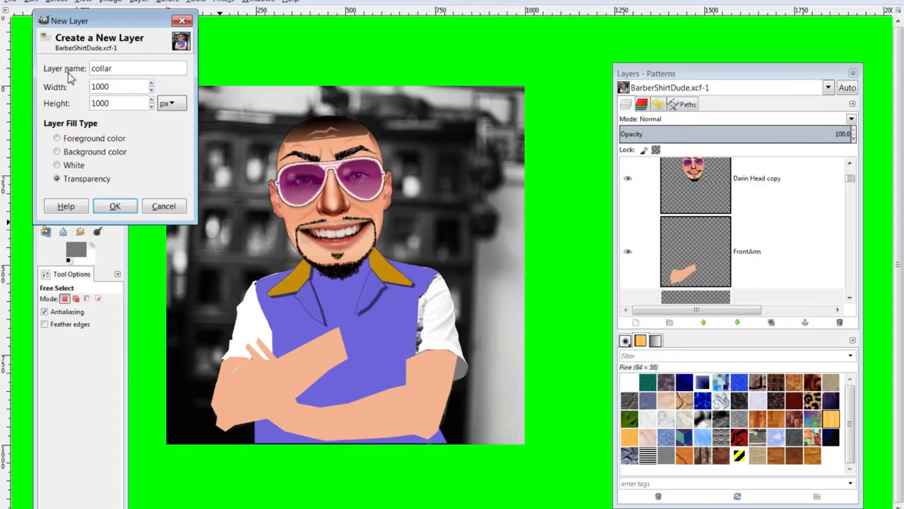
key("Return")
scroll(348, 310, "up", 4)
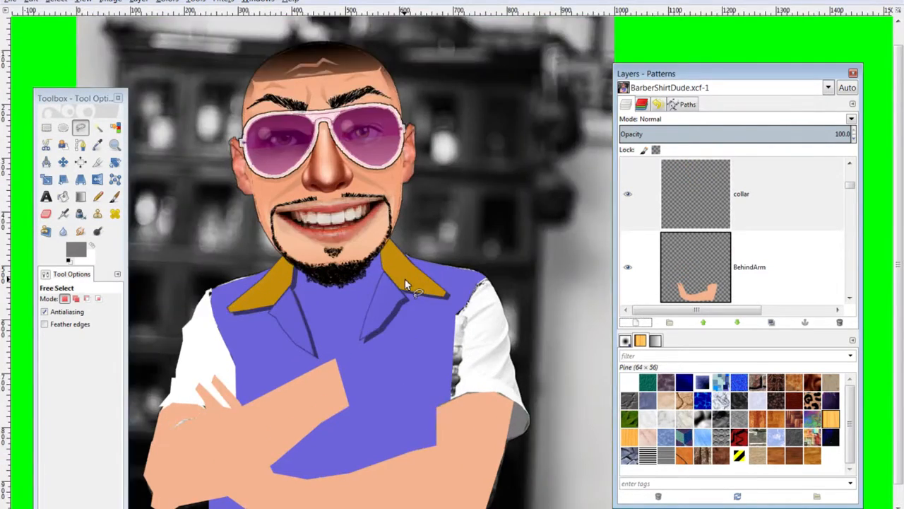
scroll(395, 493, "down", 4)
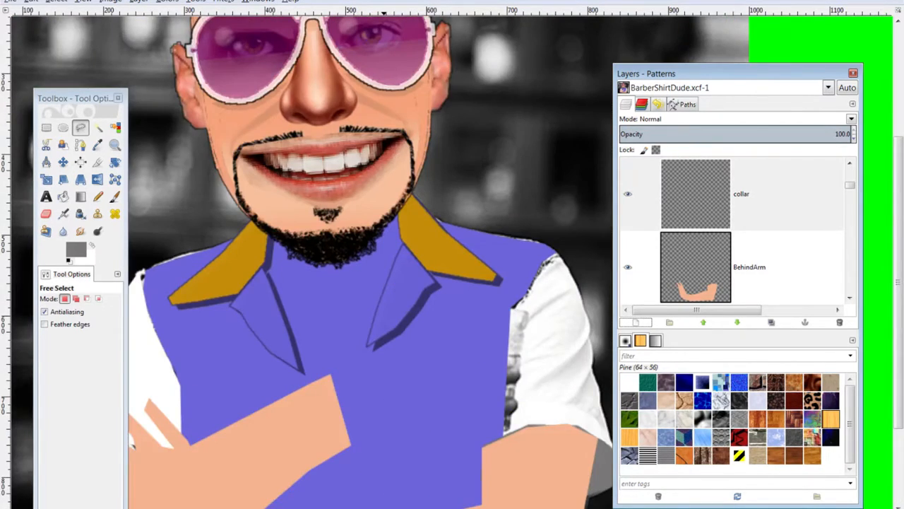
scroll(395, 493, "left", 3)
scroll(386, 424, "up", 6)
scroll(431, 318, "down", 4)
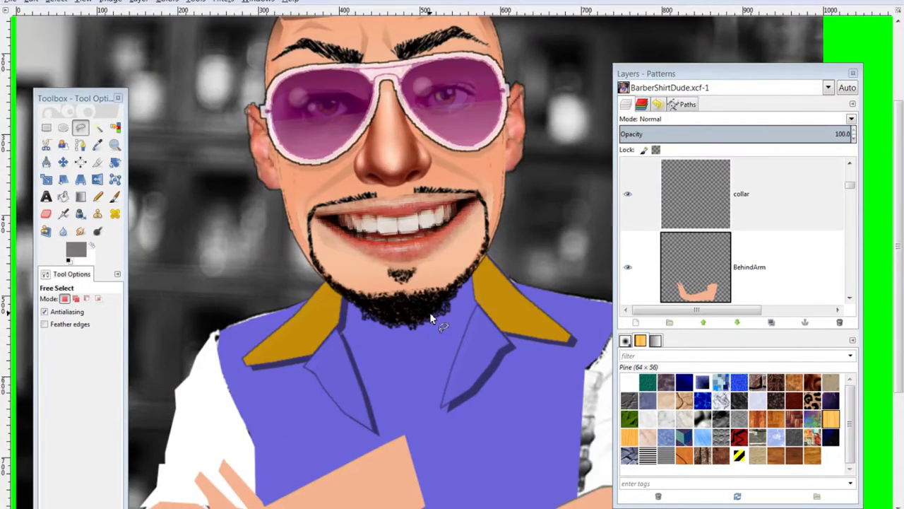
scroll(431, 313, "up", 1)
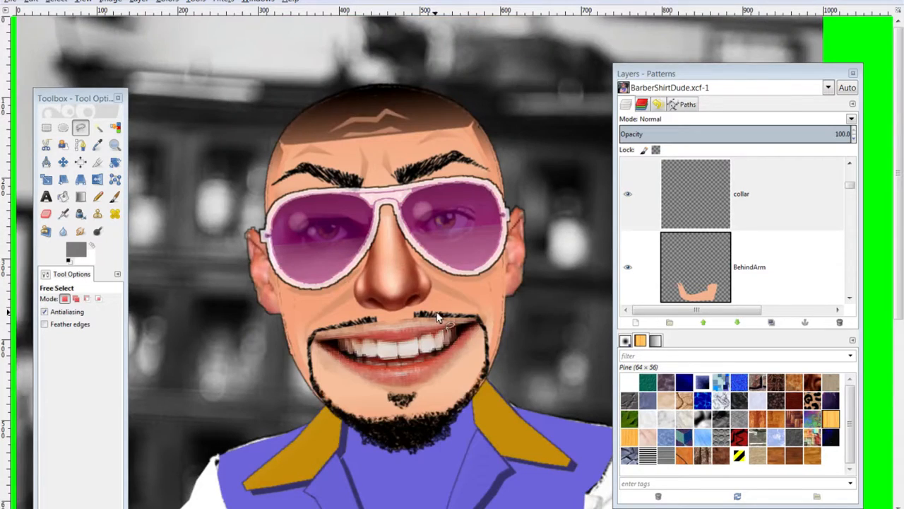
scroll(437, 313, "up", 1)
scroll(437, 318, "up", 1)
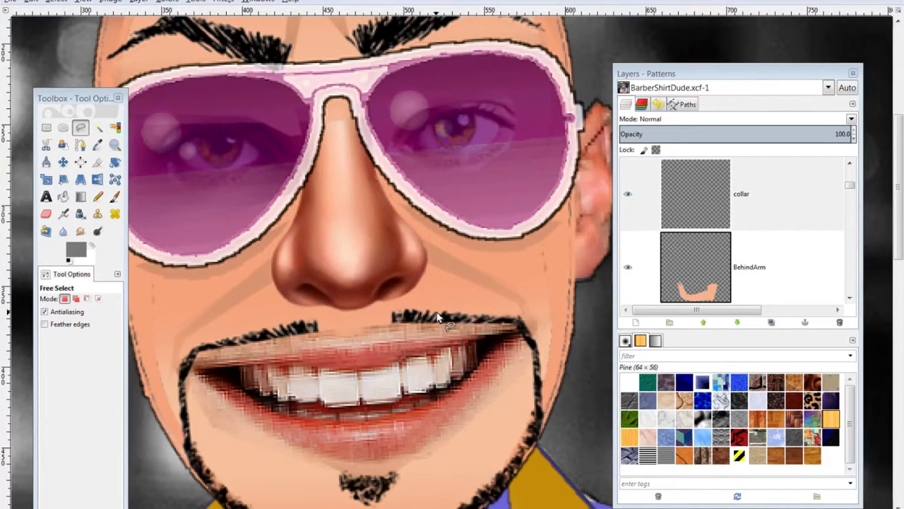
scroll(435, 159, "down", 4)
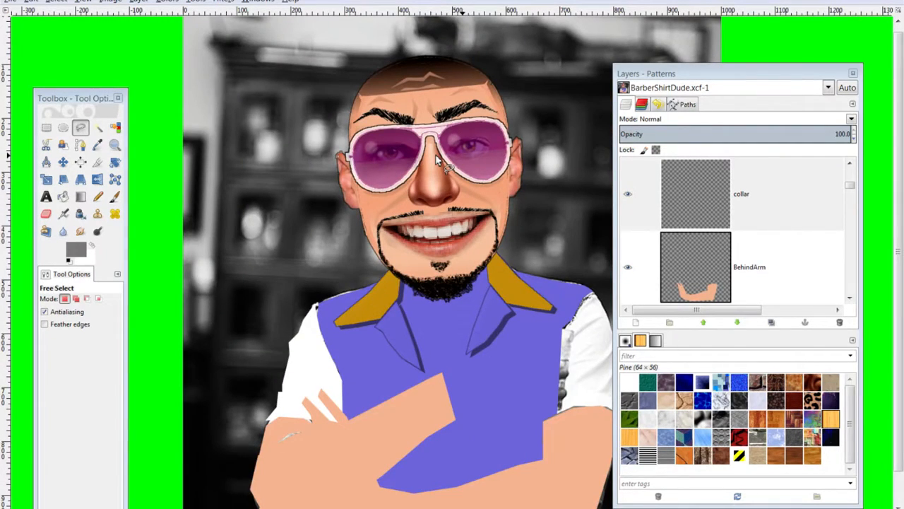
scroll(436, 161, "down", 1)
scroll(438, 161, "up", 1)
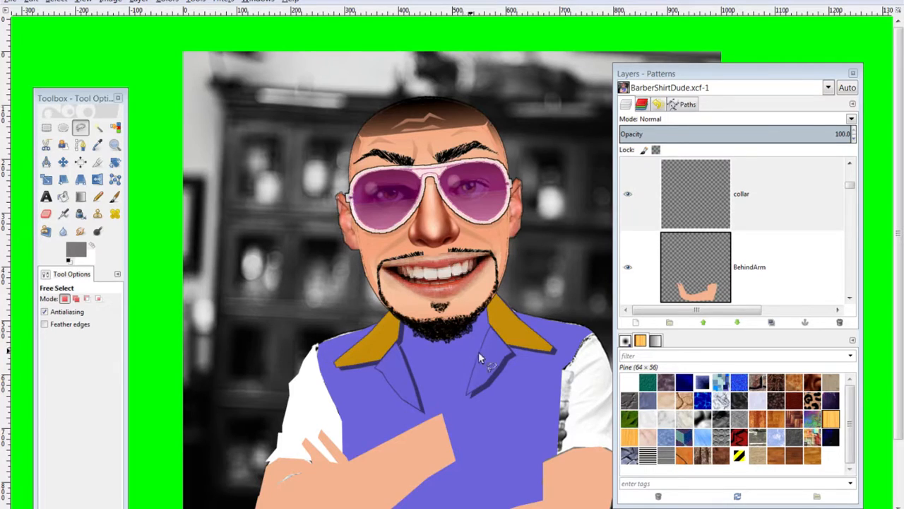
left_click_drag(650, 75, 810, 66)
scroll(515, 246, "down", 2)
scroll(504, 305, "up", 1)
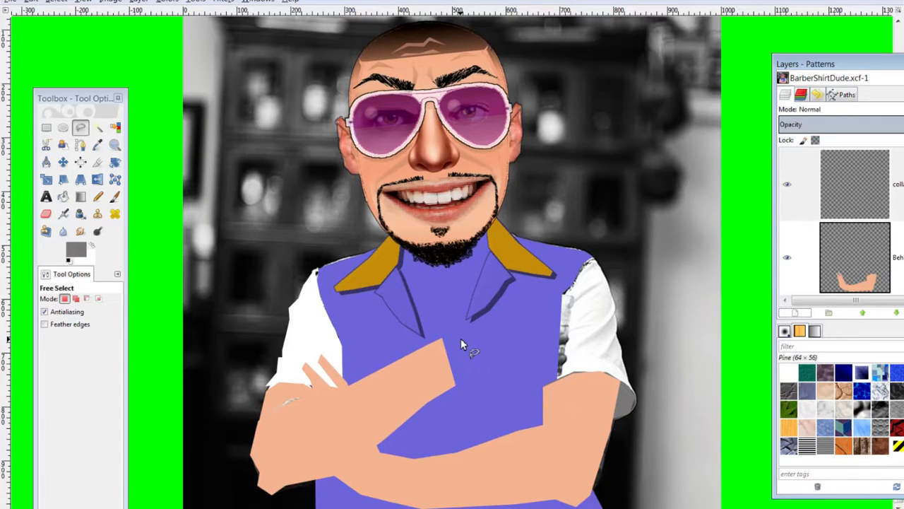
scroll(461, 338, "down", 1)
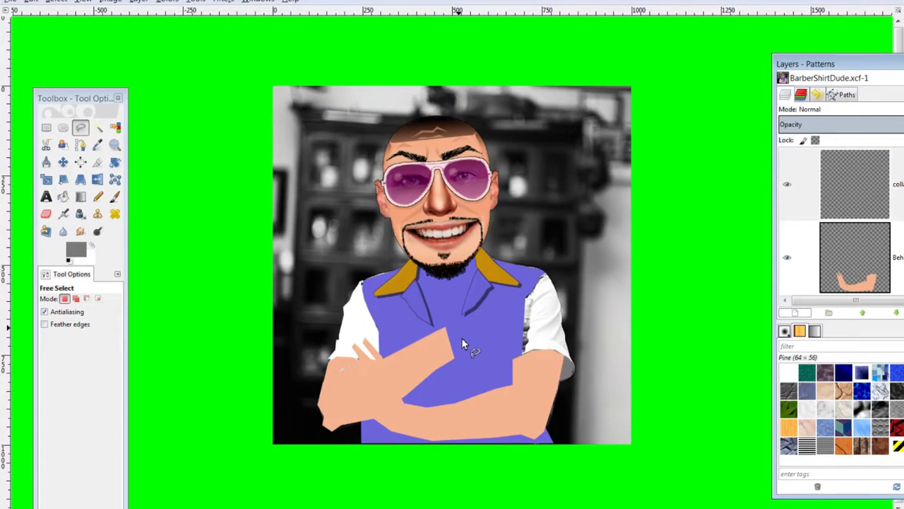
scroll(464, 344, "up", 1)
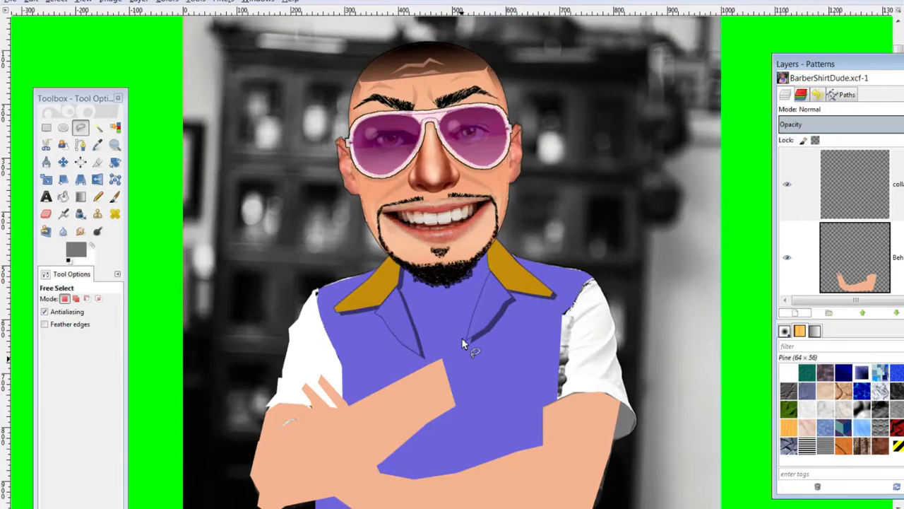
left_click_drag(870, 66, 736, 54)
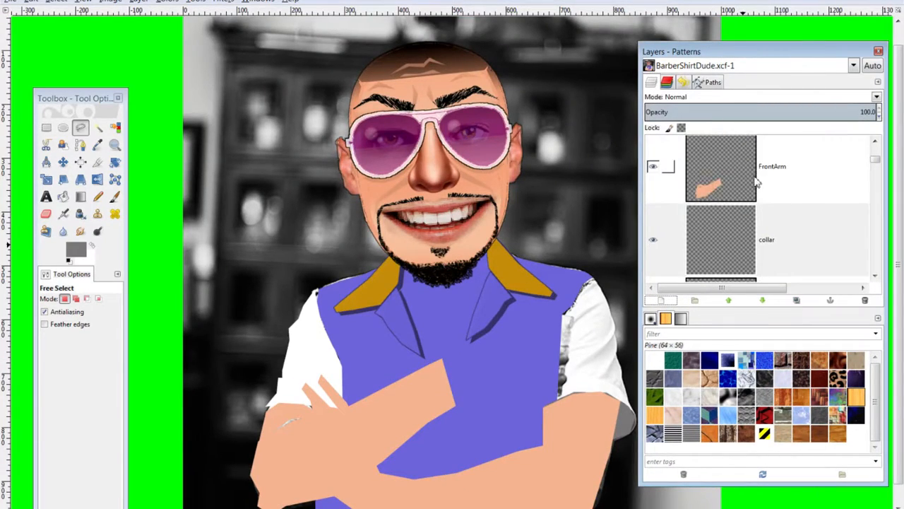
Select the collar layer, show it, and turn the Visible composite back on
left_click(751, 183)
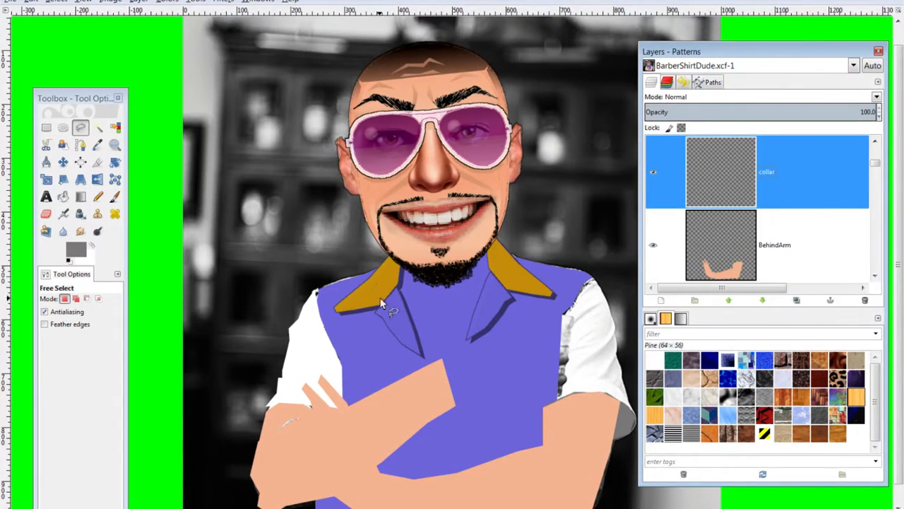
scroll(673, 212, "down", 6)
scroll(671, 239, "up", 7)
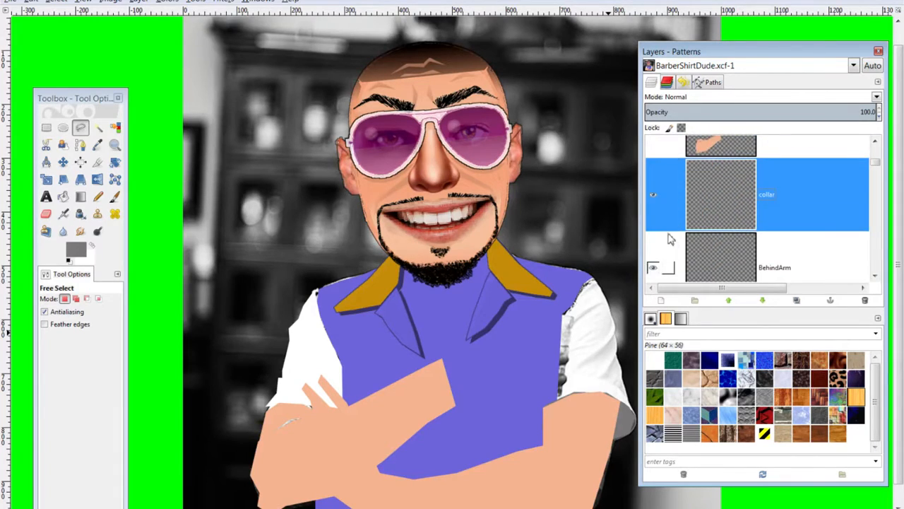
scroll(655, 205, "up", 1)
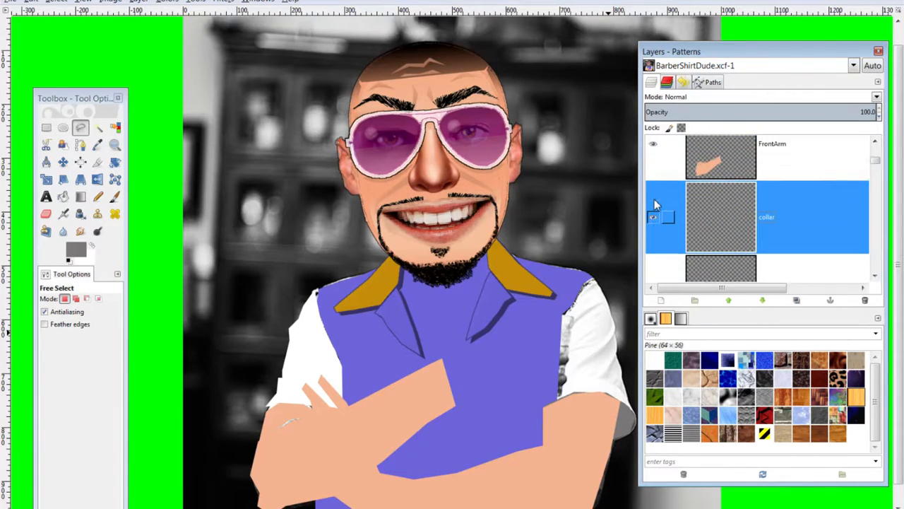
scroll(655, 202, "down", 1)
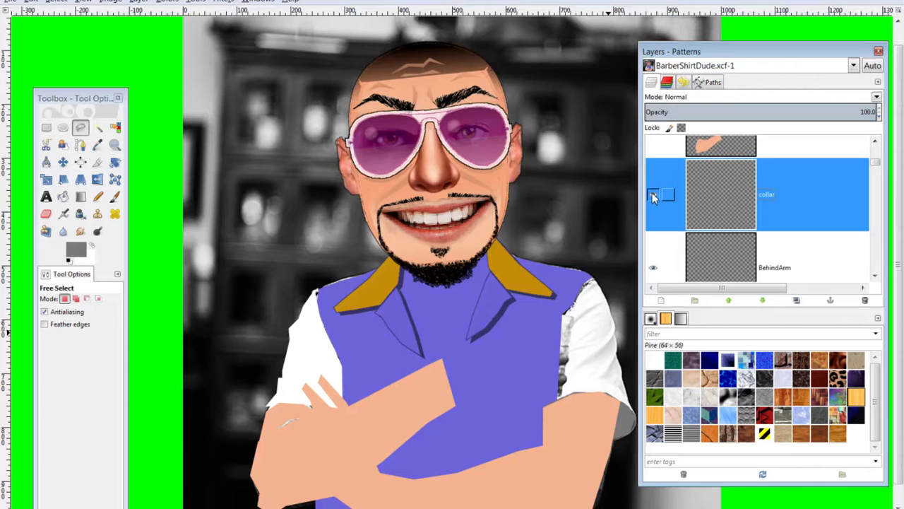
left_click(653, 196, "shift")
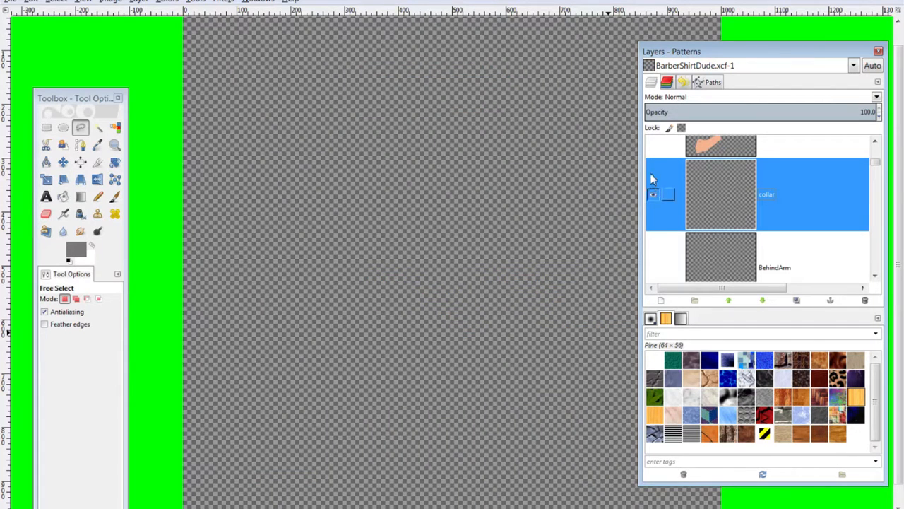
scroll(652, 188, "up", 5)
left_click(654, 169, "shift")
scroll(662, 222, "down", 5)
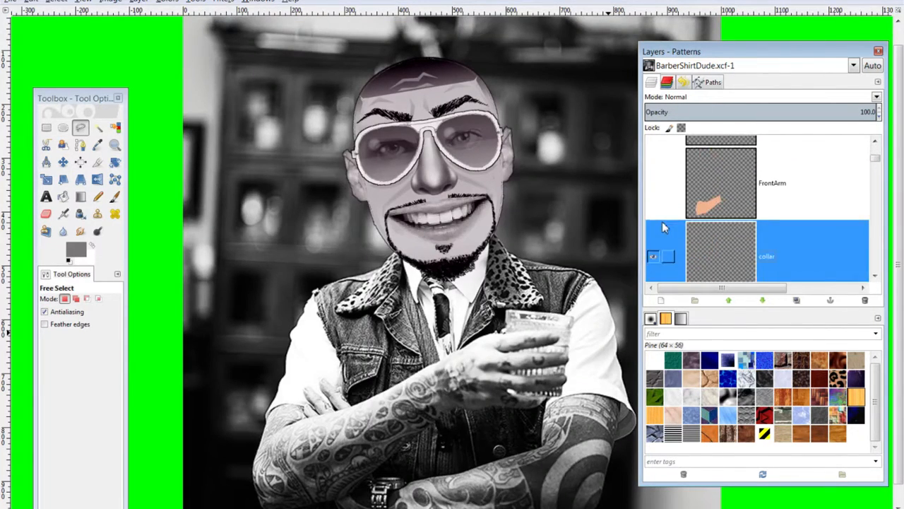
scroll(661, 222, "down", 1)
scroll(661, 221, "up", 7)
scroll(662, 222, "down", 6)
scroll(662, 222, "up", 1)
scroll(704, 228, "down", 2)
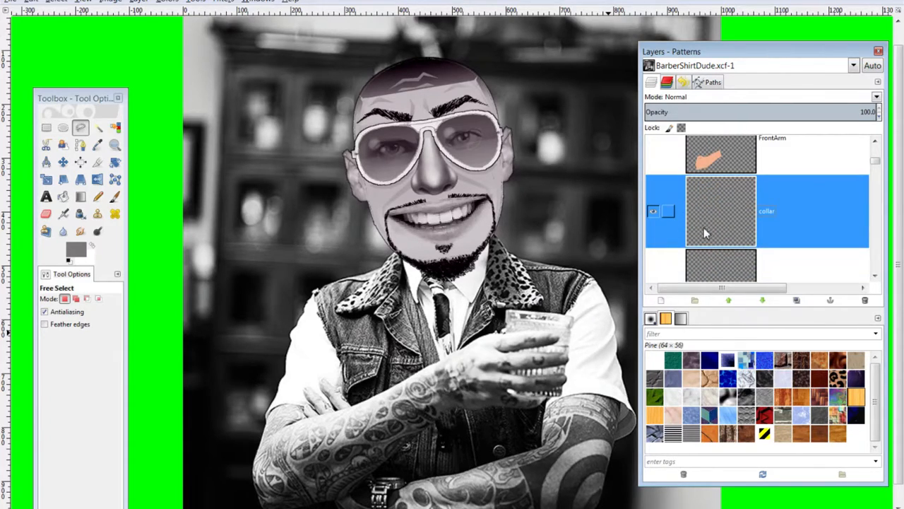
scroll(773, 181, "up", 6)
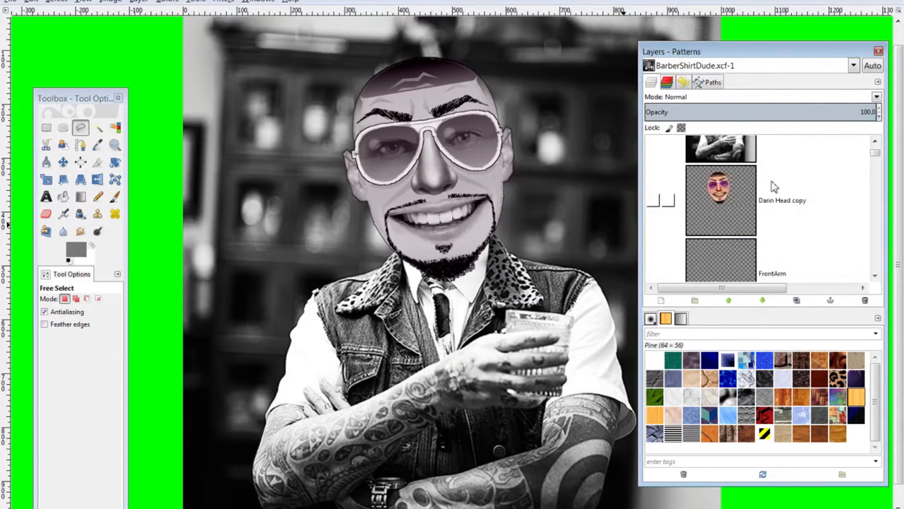
Hide the Visible composite layer and show the turnstyles-barbers-69.jpg photo
left_click(655, 172)
scroll(668, 195, "down", 5)
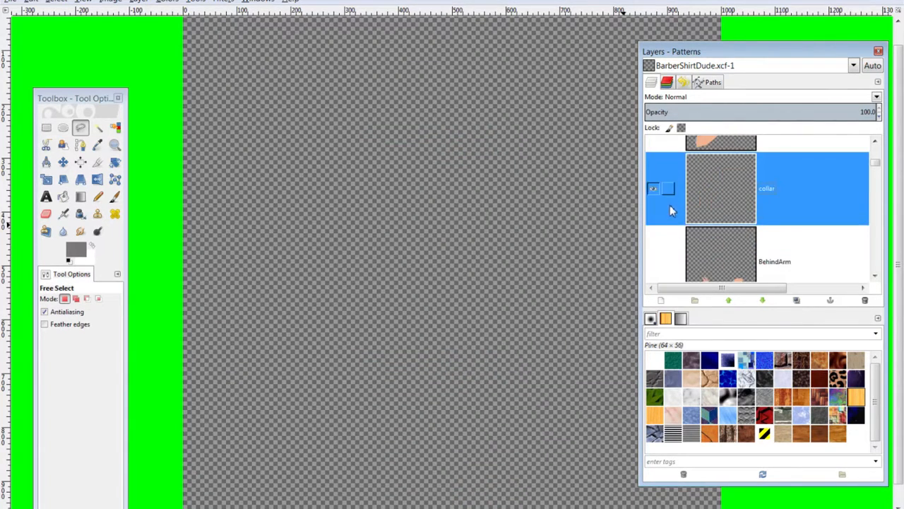
scroll(671, 204, "up", 5)
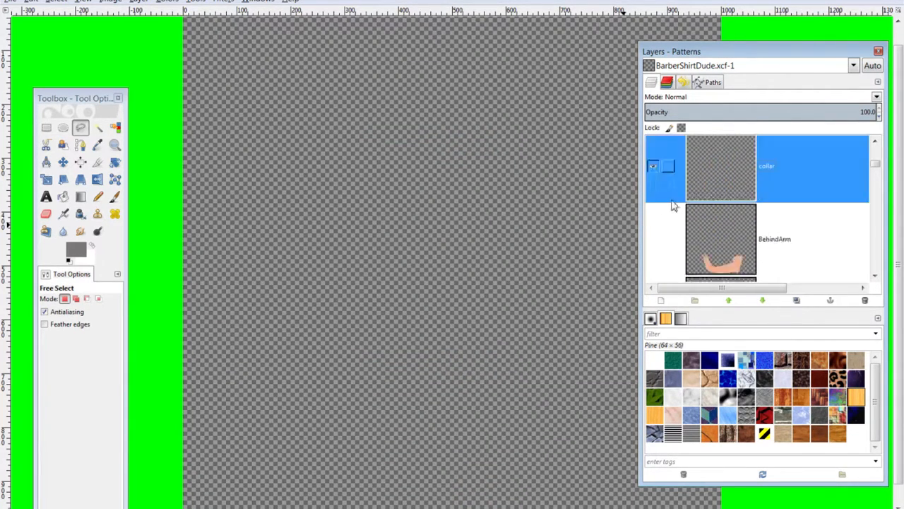
left_click(652, 171)
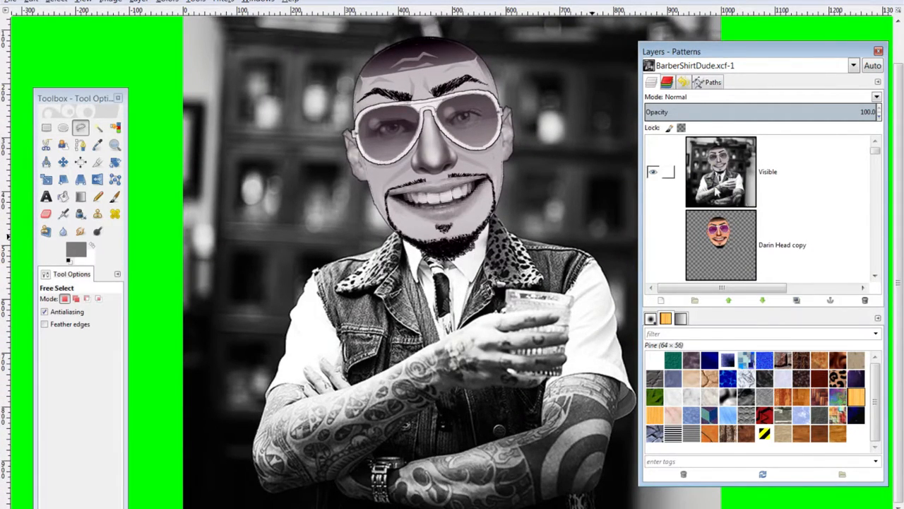
left_click(652, 171)
scroll(716, 209, "down", 5)
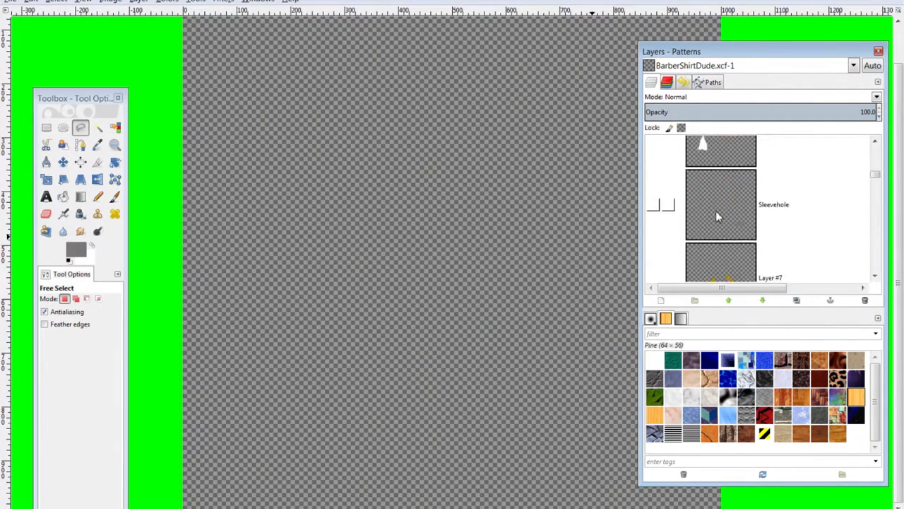
scroll(716, 222, "down", 6)
scroll(716, 212, "up", 1)
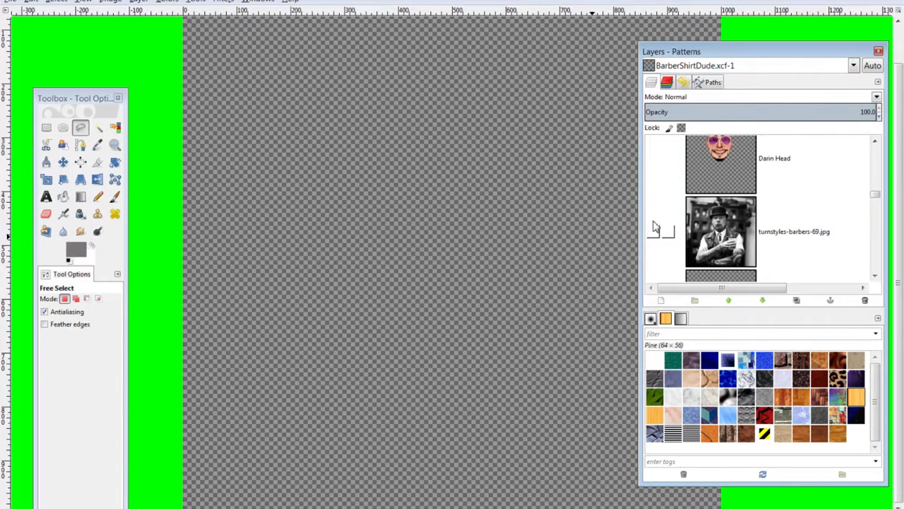
left_click(653, 233)
scroll(706, 205, "up", 5)
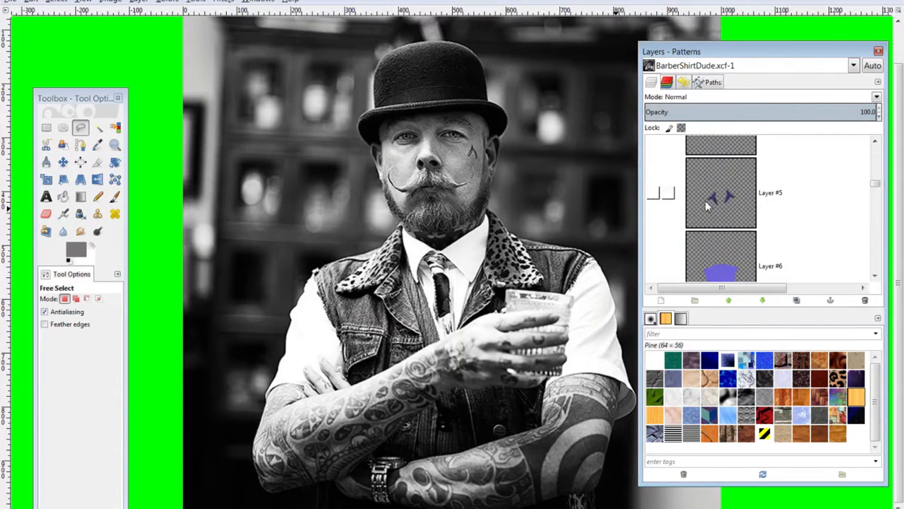
scroll(735, 220, "up", 1)
scroll(746, 215, "up", 4)
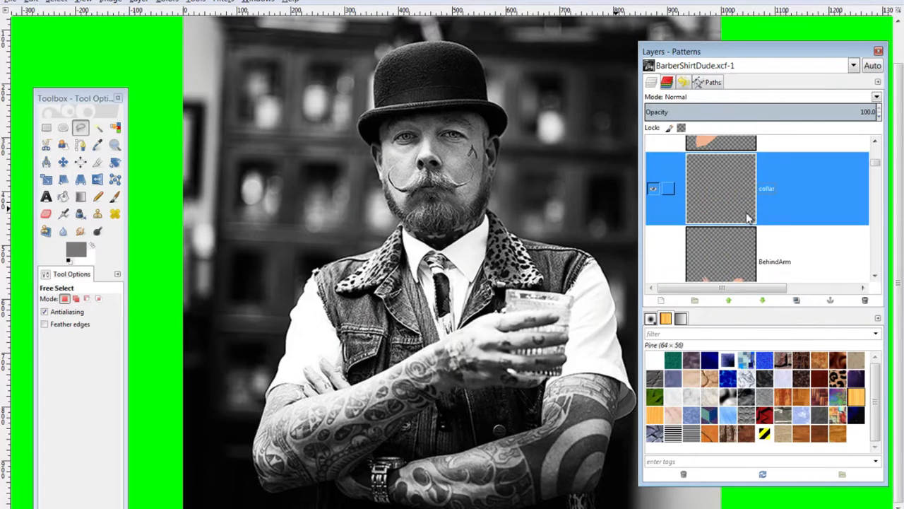
scroll(745, 212, "down", 1)
Trace the left shirt collar along the neckline with Free Select
left_click(434, 250)
left_click(421, 258)
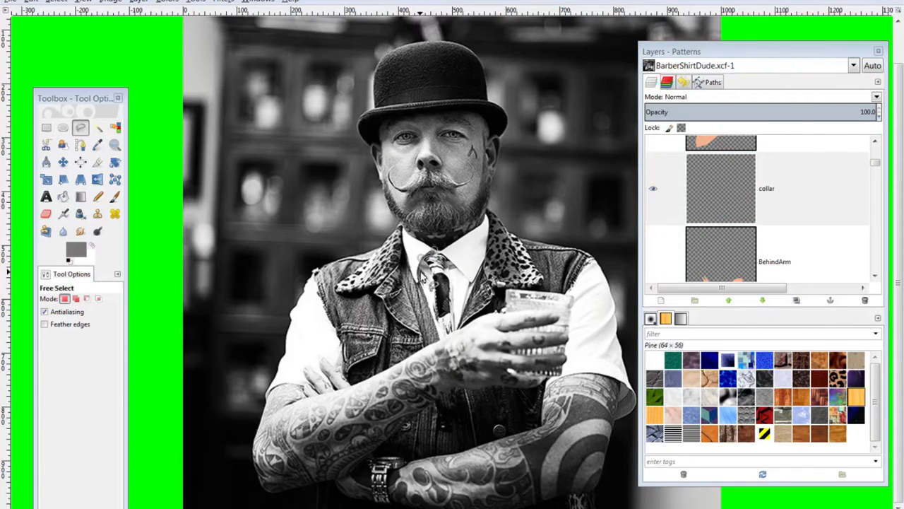
left_click(417, 272)
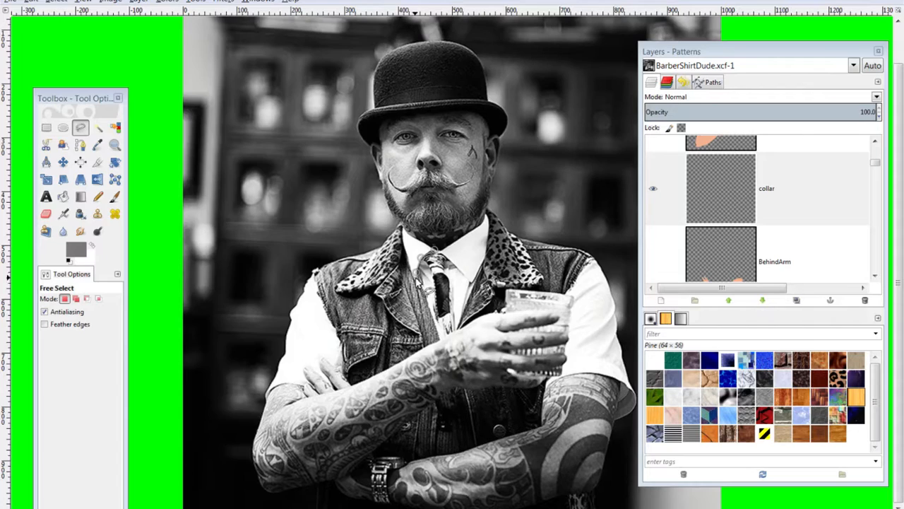
left_click(414, 279)
left_click(405, 250)
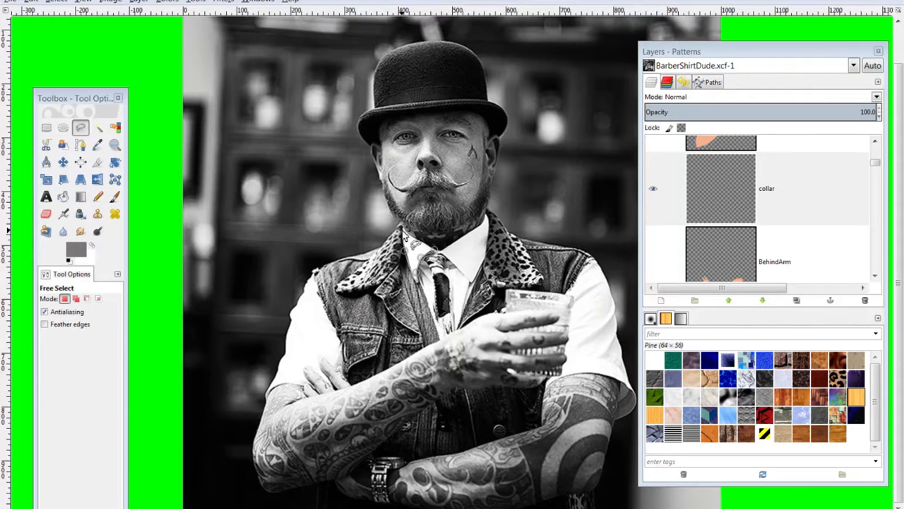
left_click(402, 228)
left_click(422, 244)
left_click(435, 249)
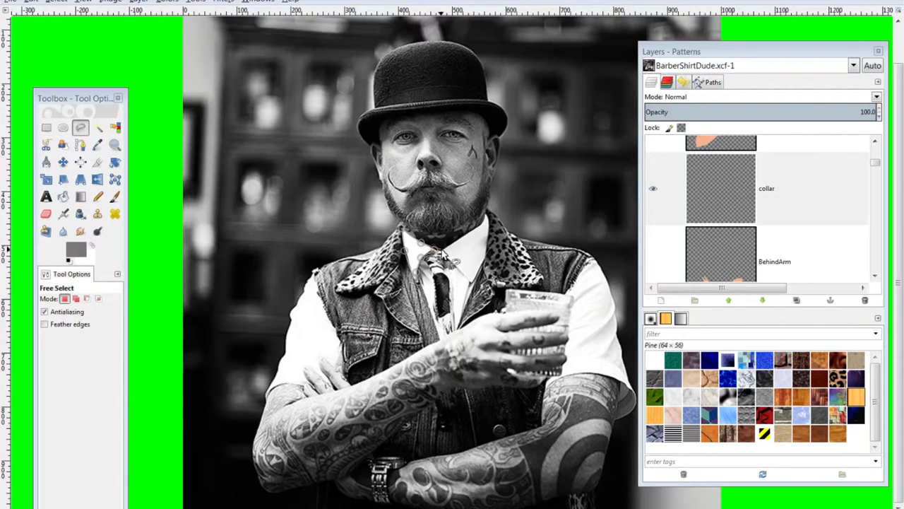
Extend the outline around the right collar point and fill it with white
left_click(454, 242)
left_click(475, 228)
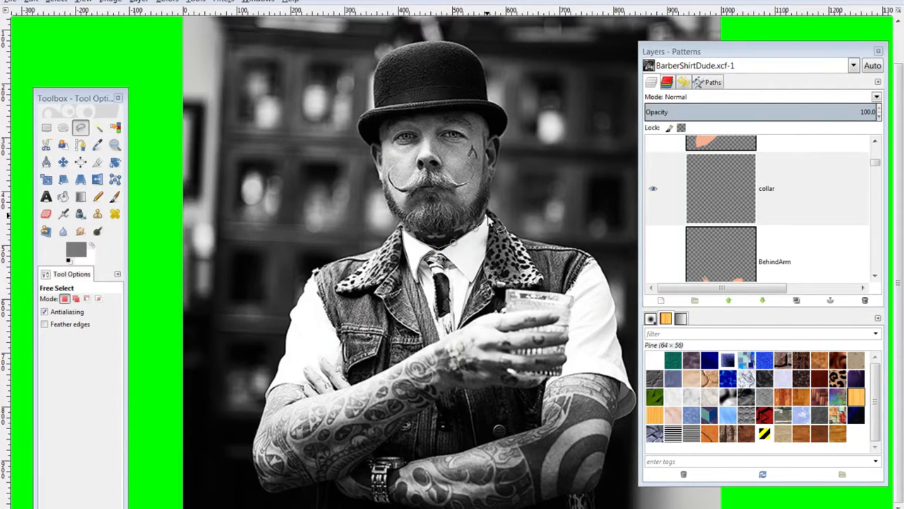
left_click(487, 214)
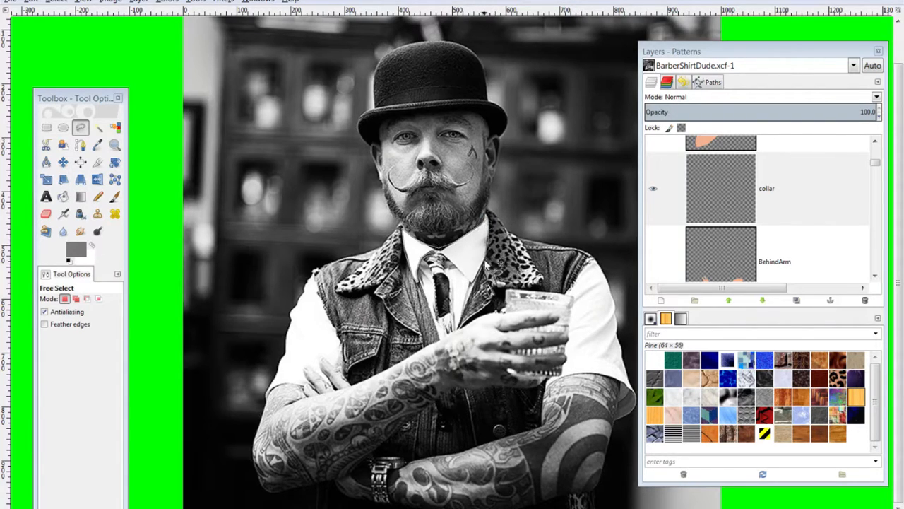
left_click(472, 282)
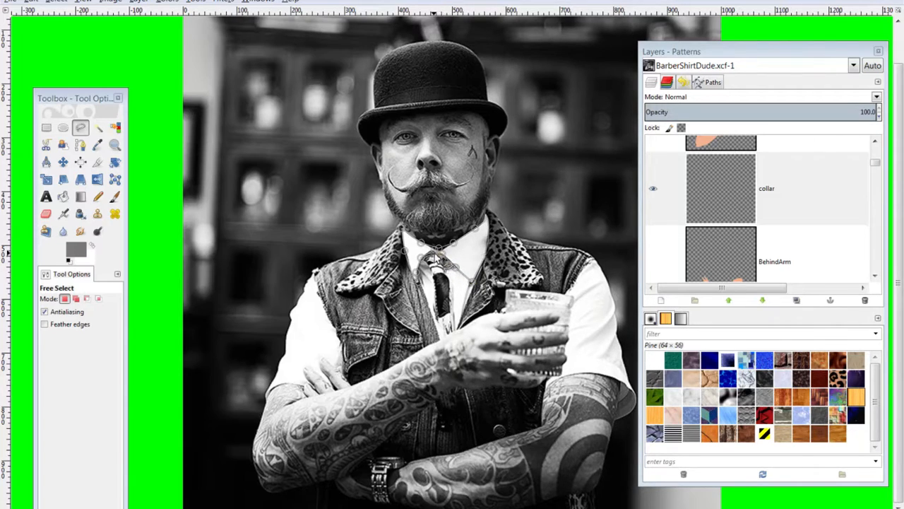
left_click(436, 250)
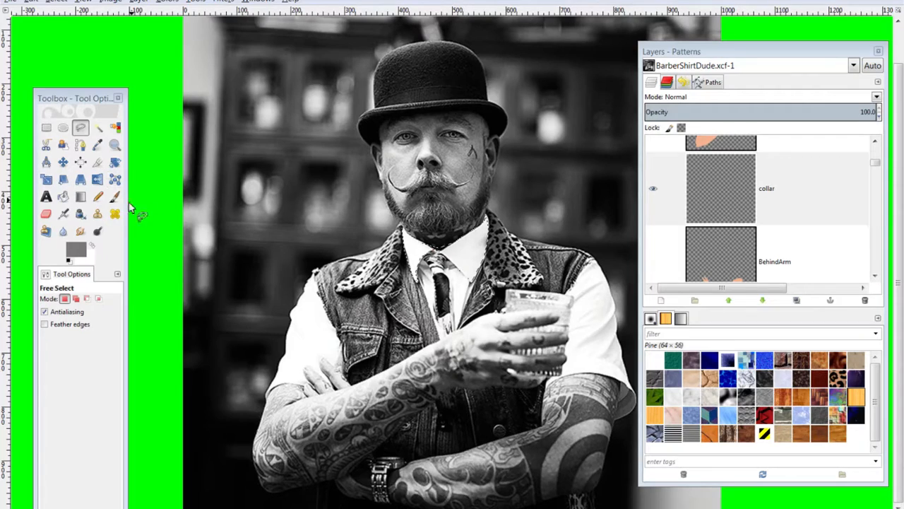
key("ctrl")
key("ctrl+period")
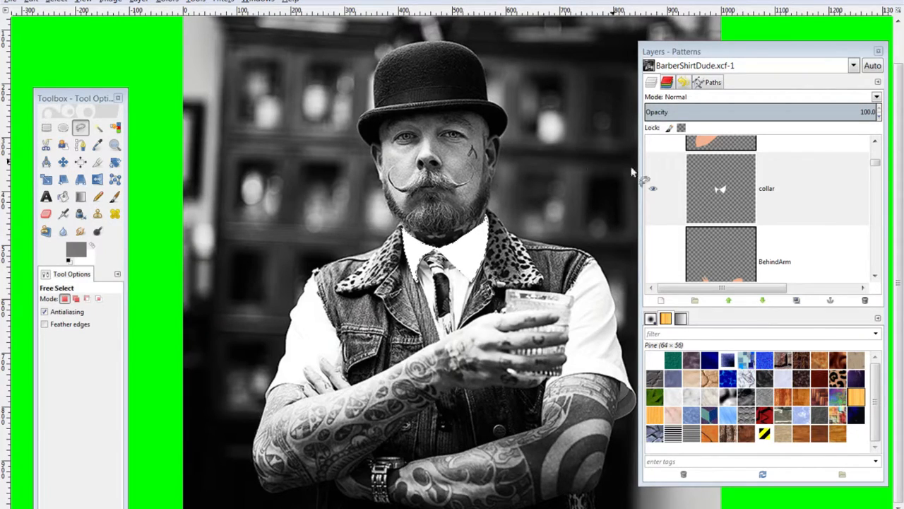
Stroke the collar selection with a 1.0 px solid-colour line
left_click(31, 2)
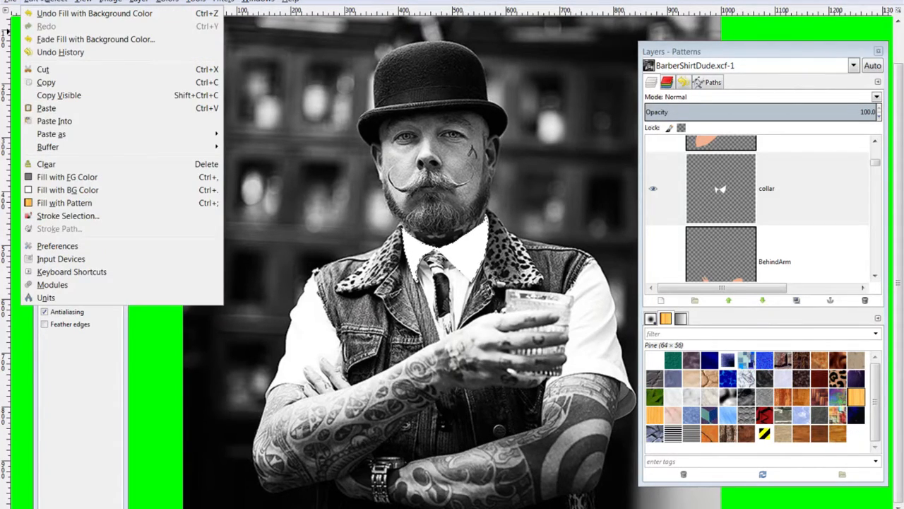
left_click(65, 215)
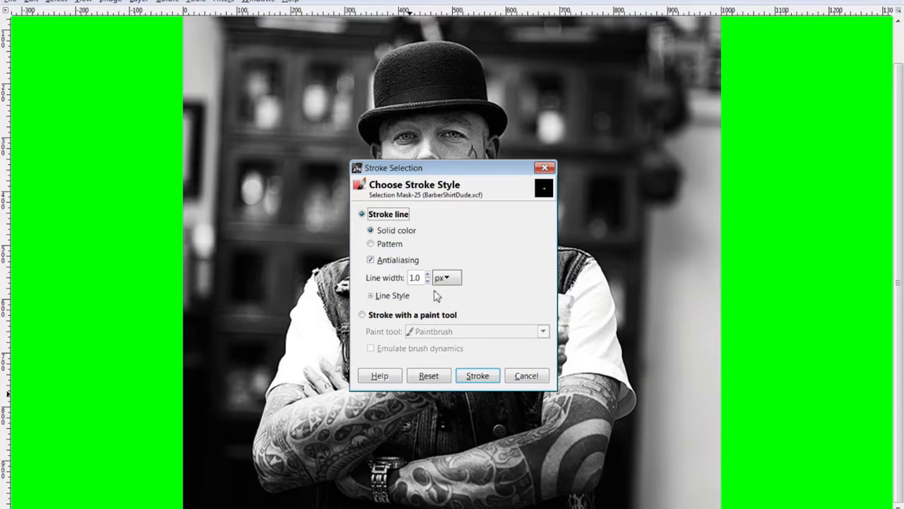
left_click(467, 375)
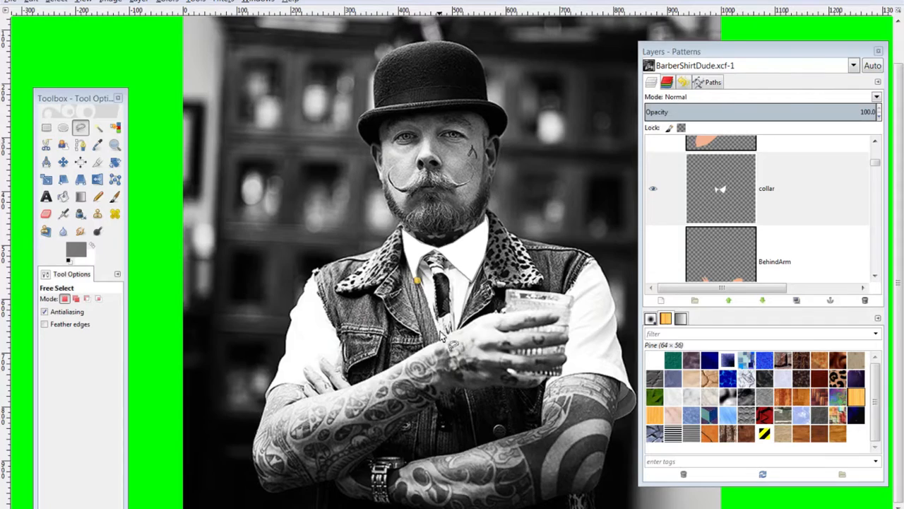
Outline the shirt front down the chest, fill it white, and deselect
left_click(440, 338)
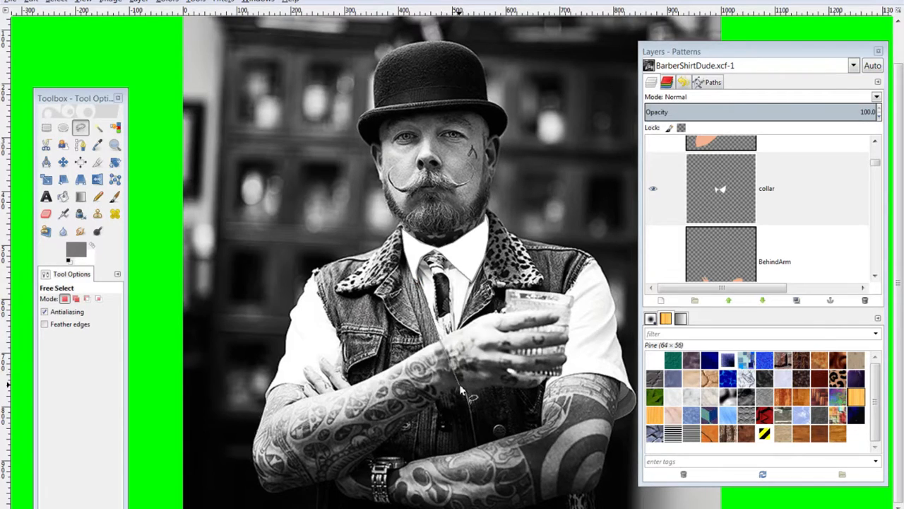
left_click(462, 388)
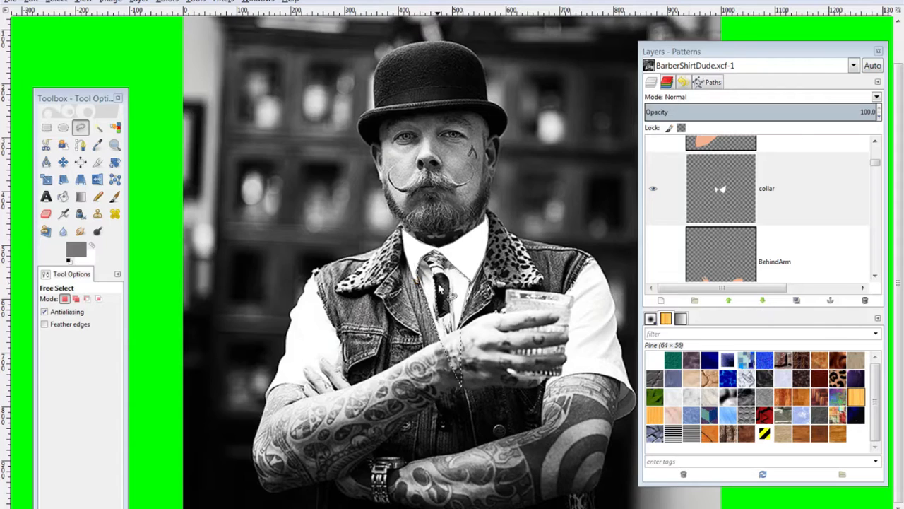
key("ctrl")
key("ctrl+period")
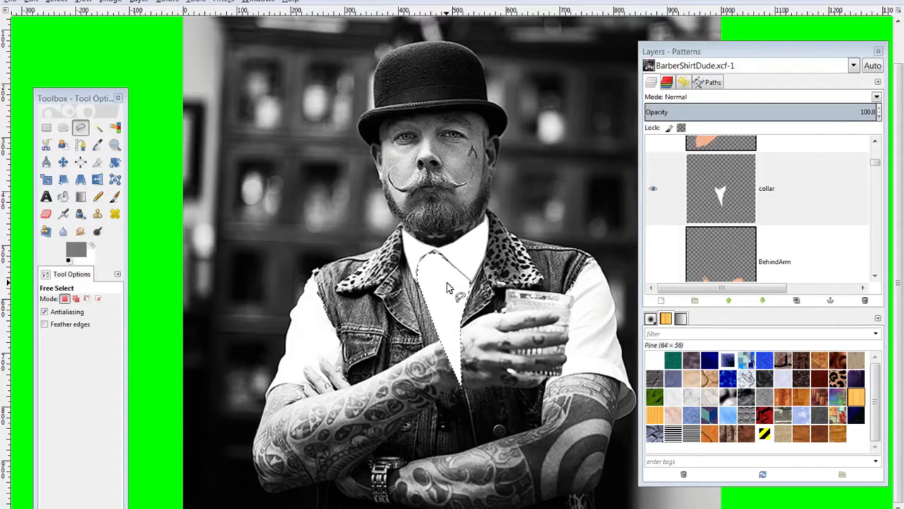
key("ctrl+shift+a")
Hide the collar layer, outline the tie, and make the collar layer active
scroll(731, 194, "up", 5)
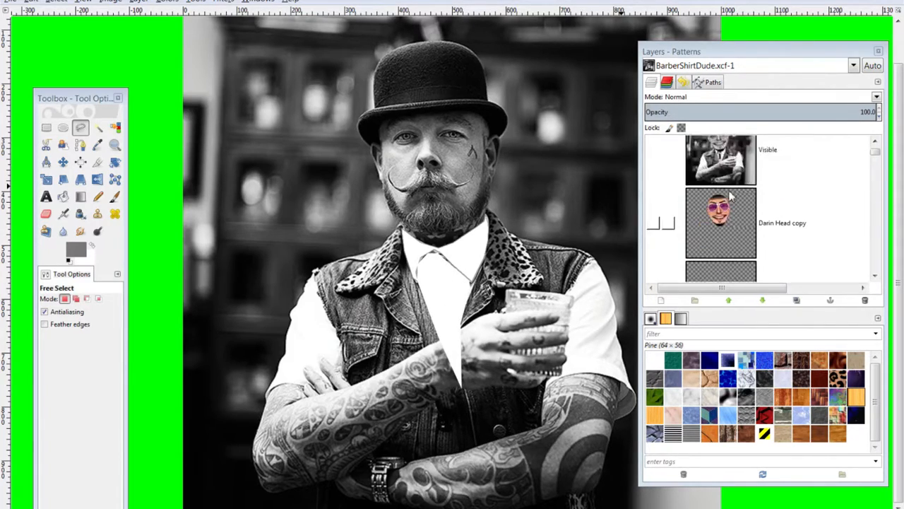
scroll(726, 195, "down", 1)
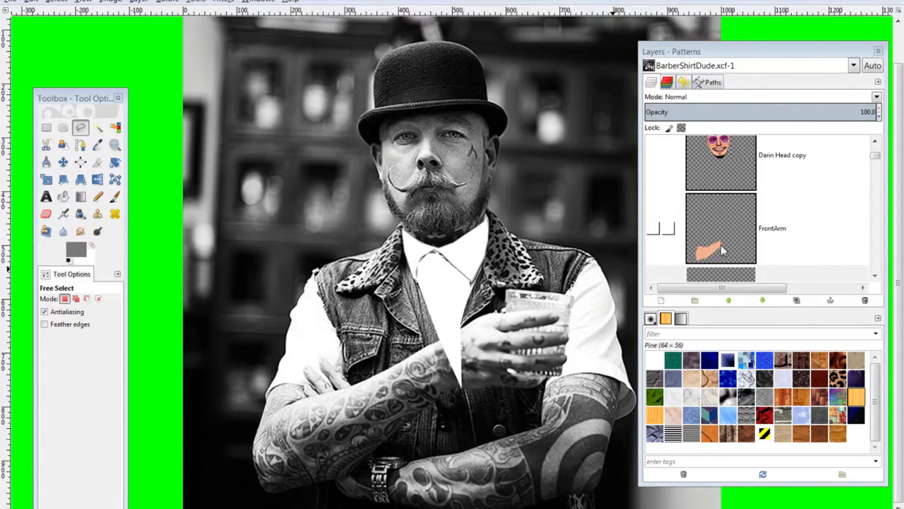
scroll(726, 247, "up", 1)
scroll(725, 247, "down", 2)
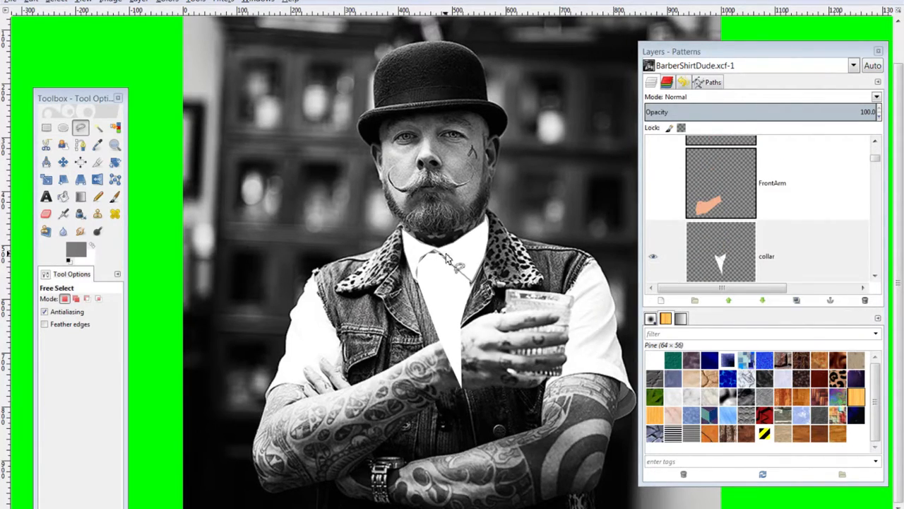
scroll(733, 262, "down", 1)
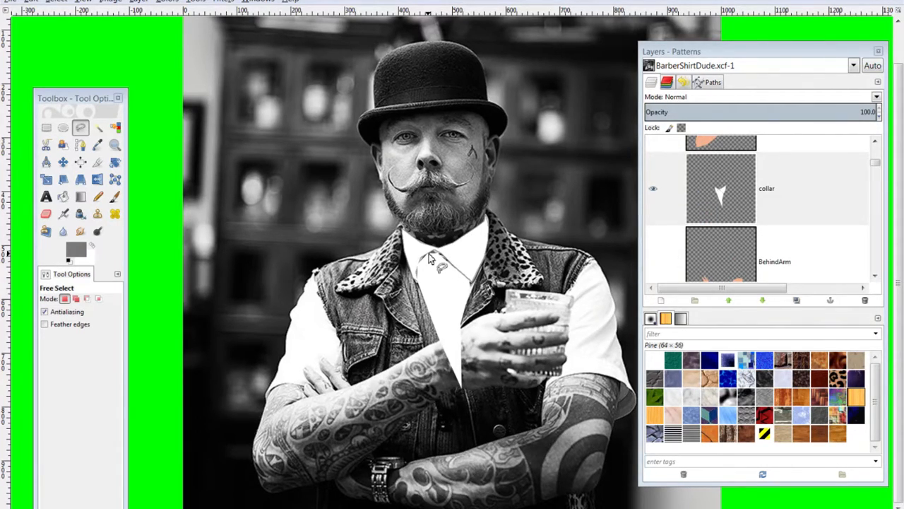
left_click(653, 188)
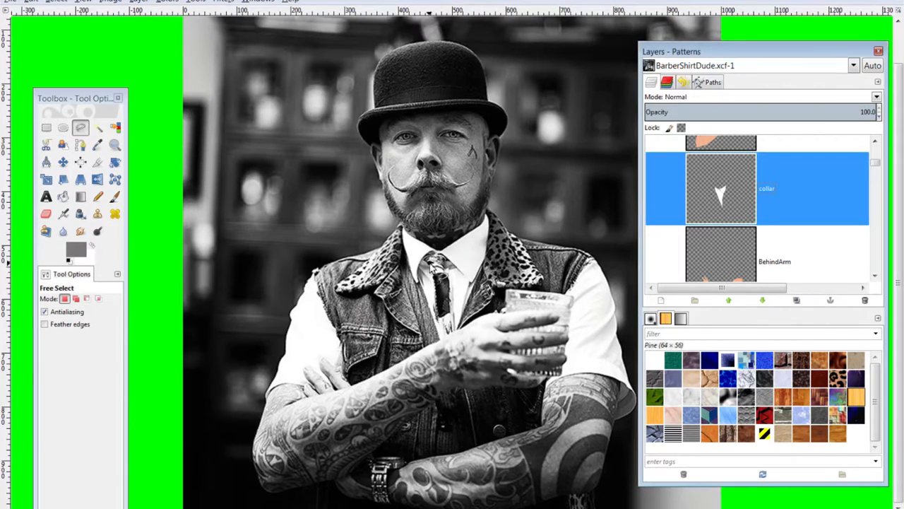
left_click(423, 258)
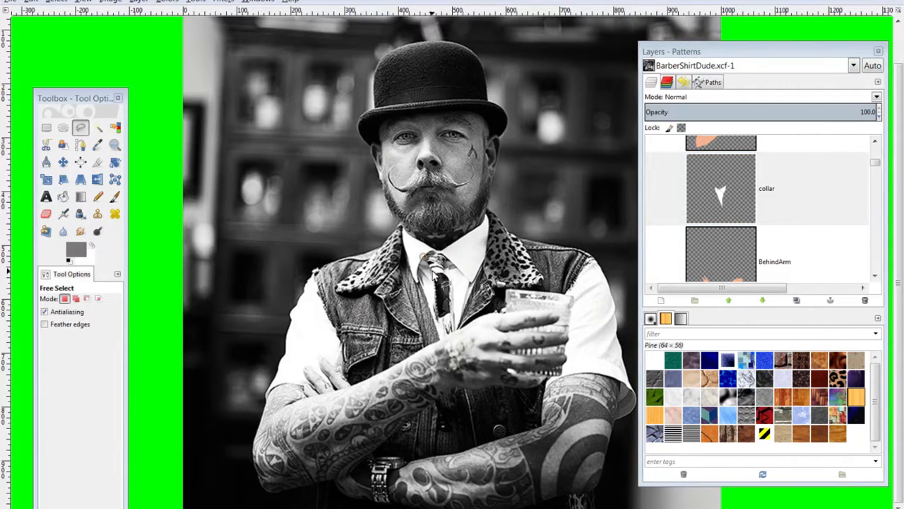
left_click(435, 290)
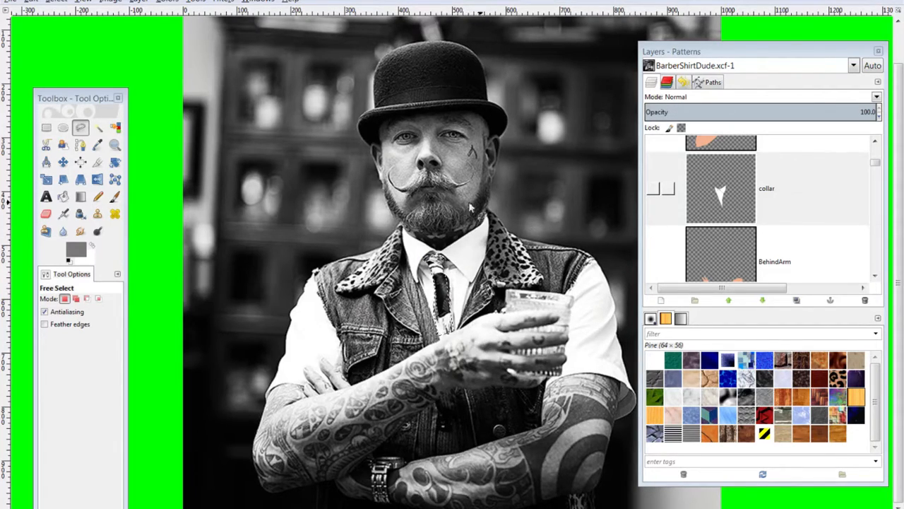
left_click(742, 196)
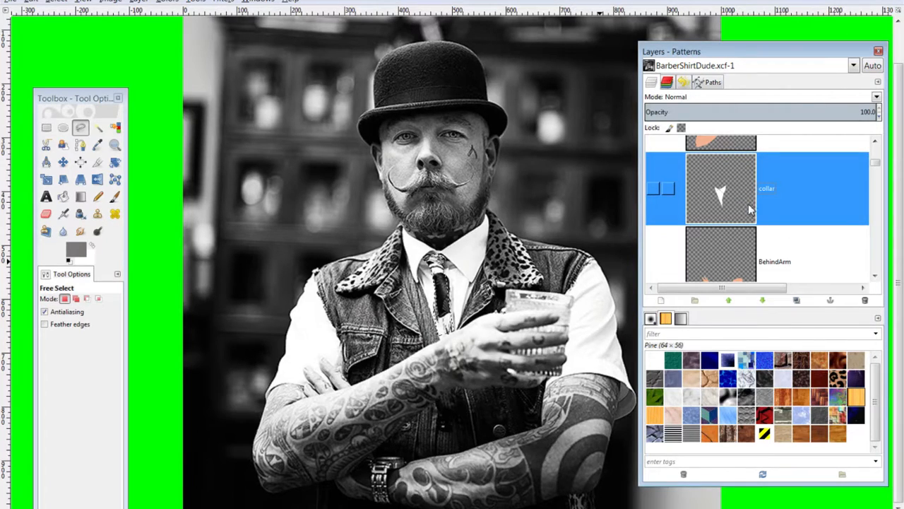
scroll(749, 209, "up", 2)
scroll(749, 215, "down", 3)
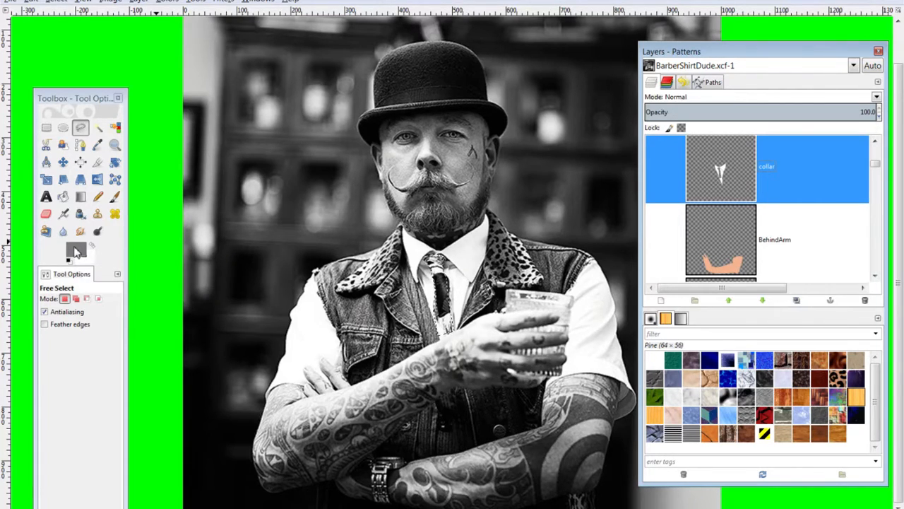
Show the collar layer again, select the tie's lower end, then deselect
left_click(653, 166)
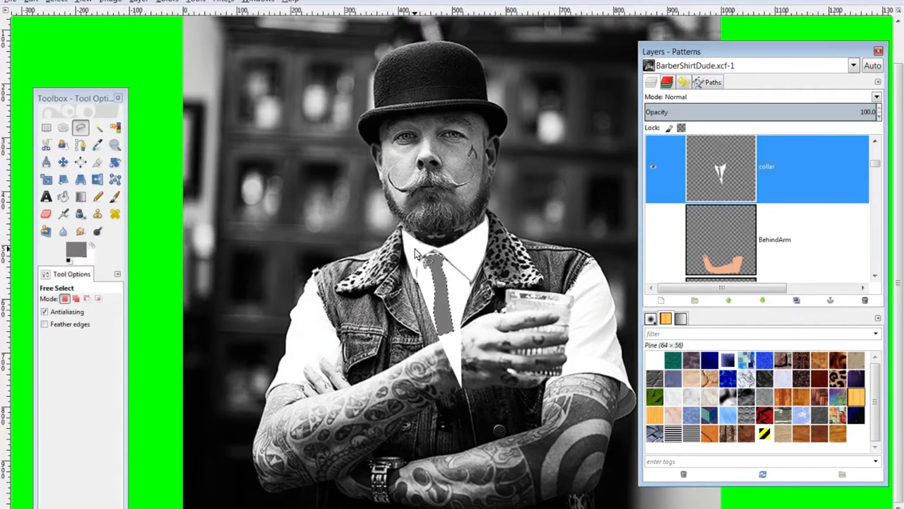
scroll(599, 286, "up", 2)
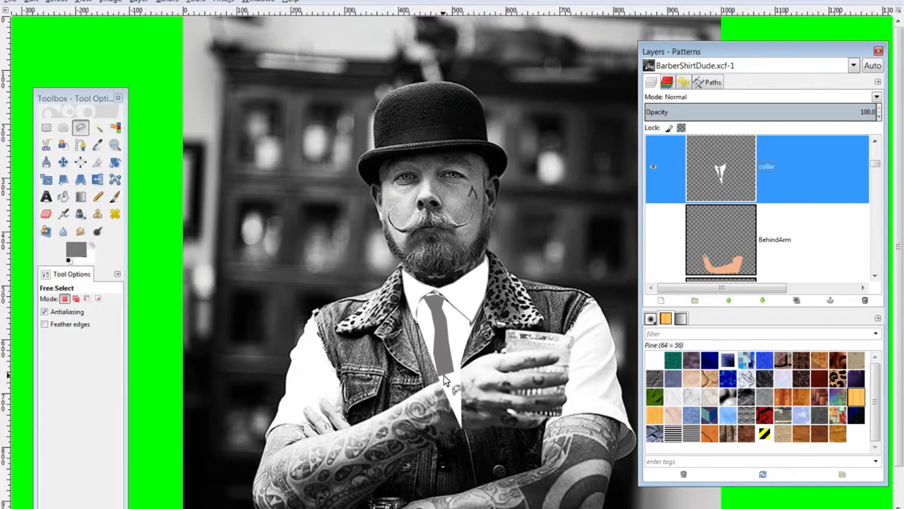
left_click(80, 127)
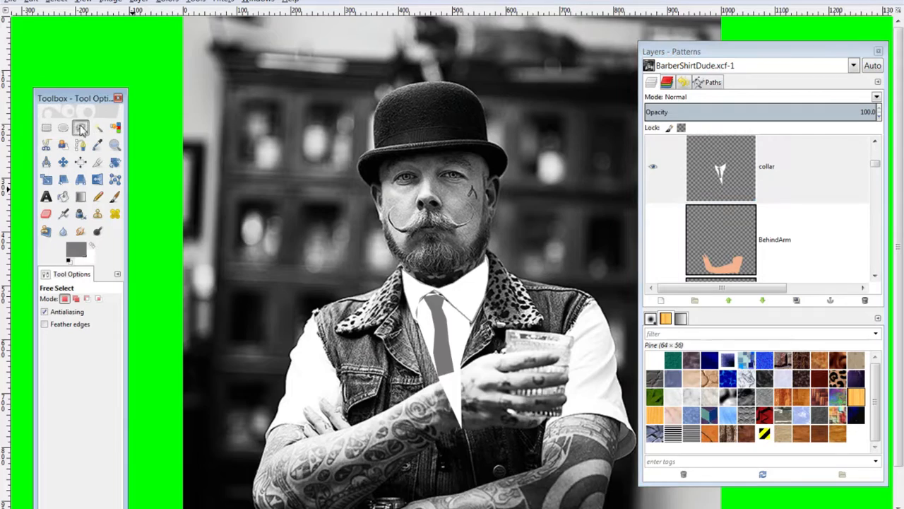
left_click(437, 377)
left_click(463, 368)
left_click(465, 427)
left_click(446, 430)
left_click(437, 377)
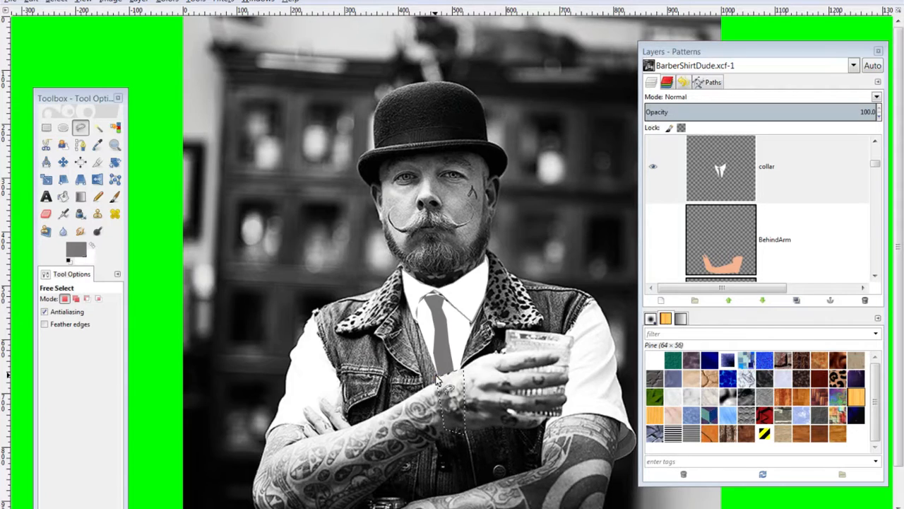
key("ctrl+shift+a")
scroll(782, 198, "up", 5)
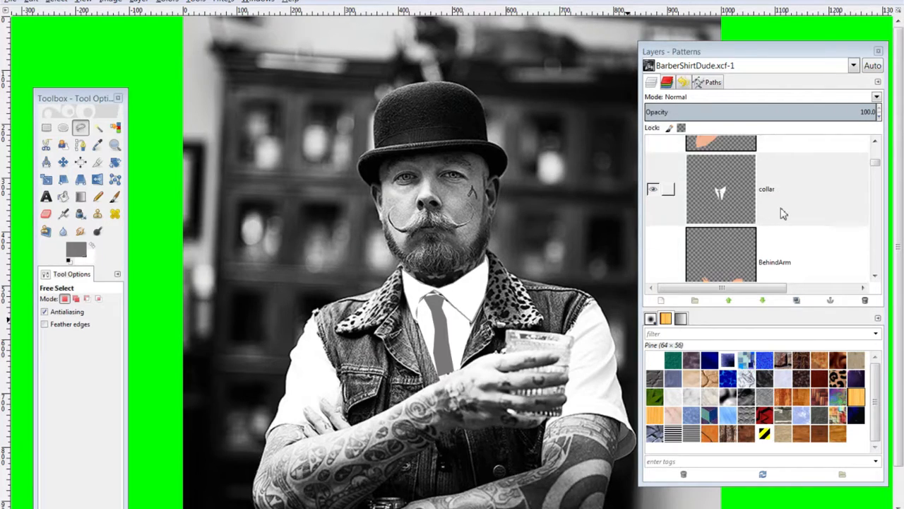
scroll(779, 237, "down", 2)
scroll(773, 236, "up", 2)
scroll(671, 222, "down", 2)
scroll(676, 224, "up", 4)
Show the cartoon head over the photo and hide the duplicate head layer
left_click(655, 225)
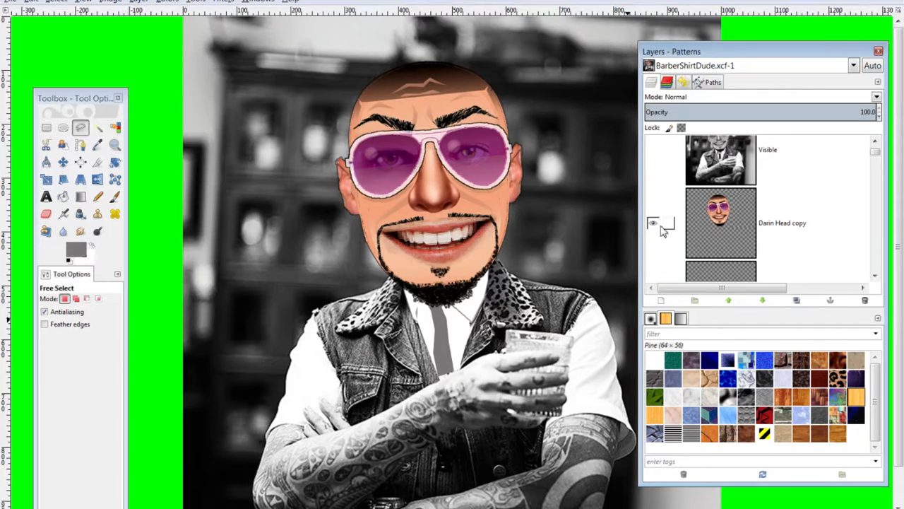
left_click(62, 161)
scroll(735, 223, "up", 1)
scroll(732, 224, "down", 6)
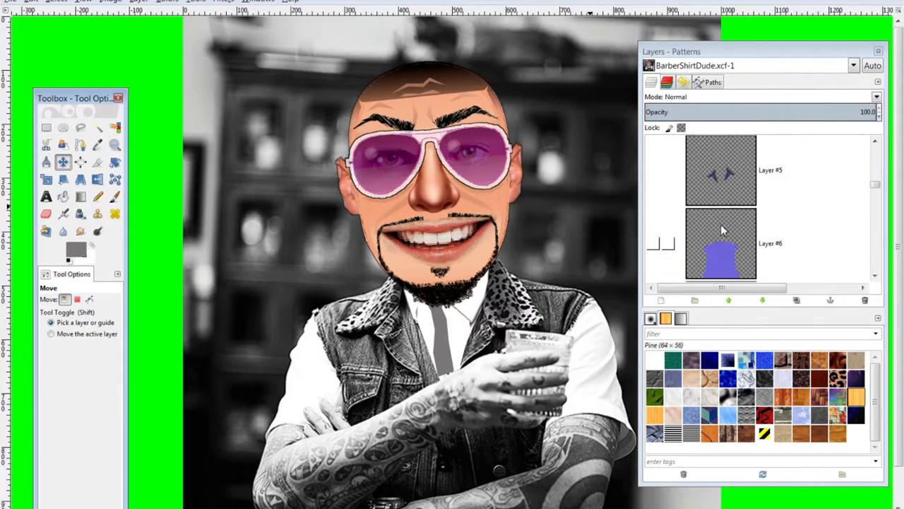
scroll(731, 226, "down", 2)
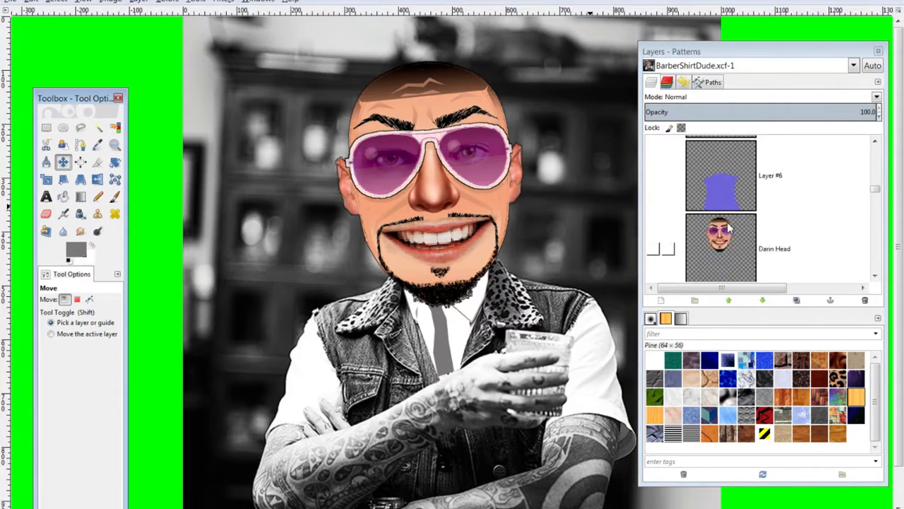
left_click(657, 252)
left_click(654, 252)
scroll(717, 225, "up", 5)
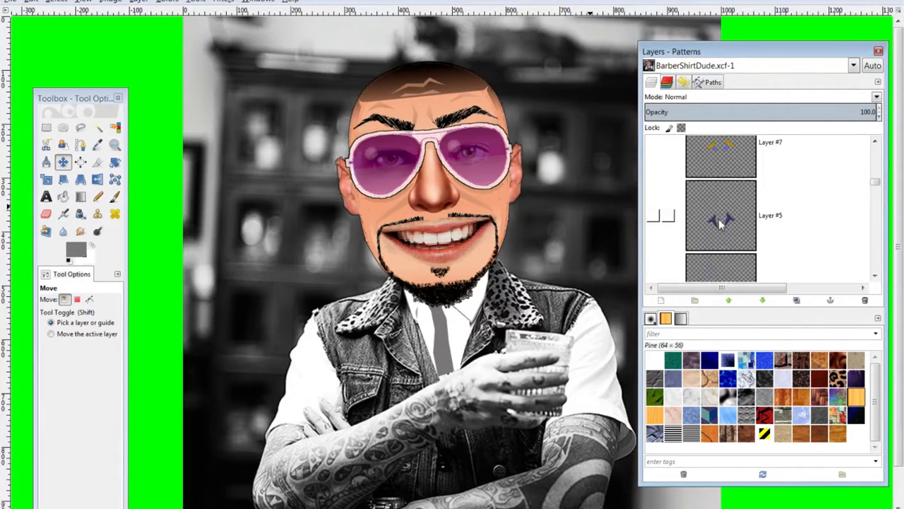
scroll(718, 225, "up", 1)
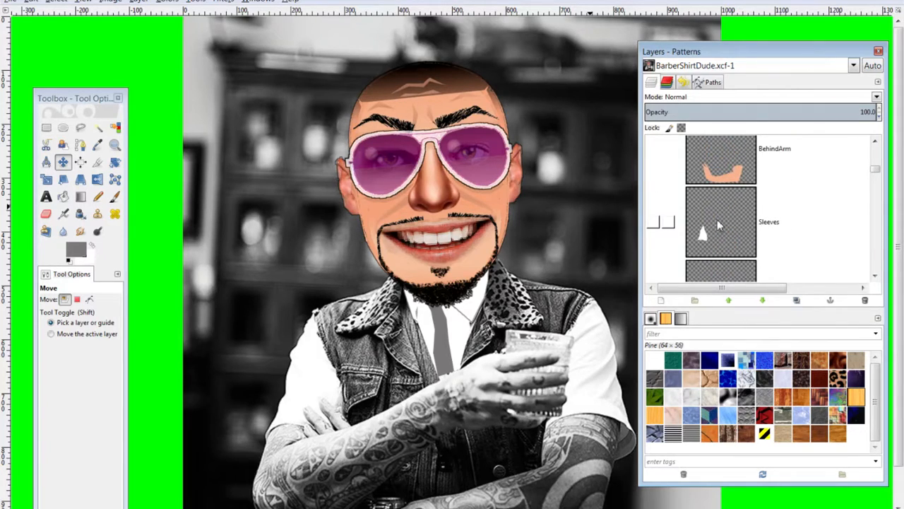
Make the Sleeves, Sleevehole and FrontArm layers visible
left_click(655, 223)
scroll(659, 221, "down", 3)
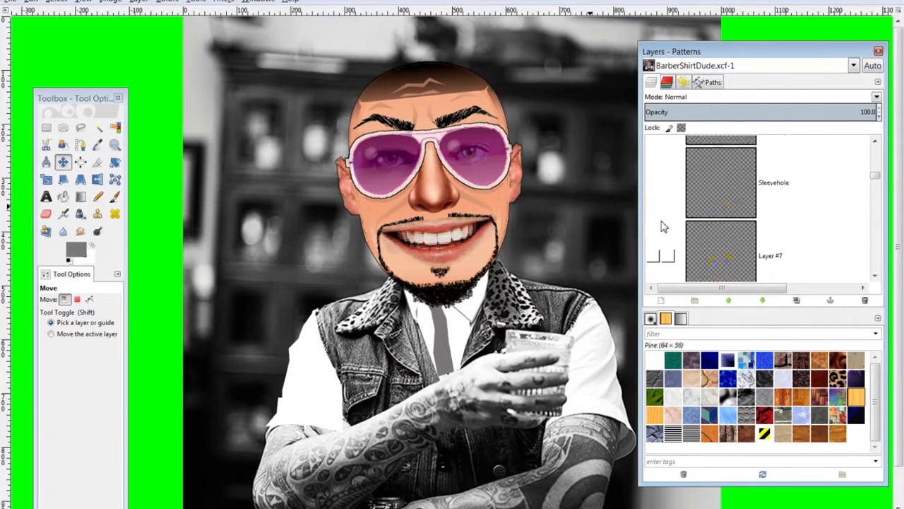
left_click(655, 184)
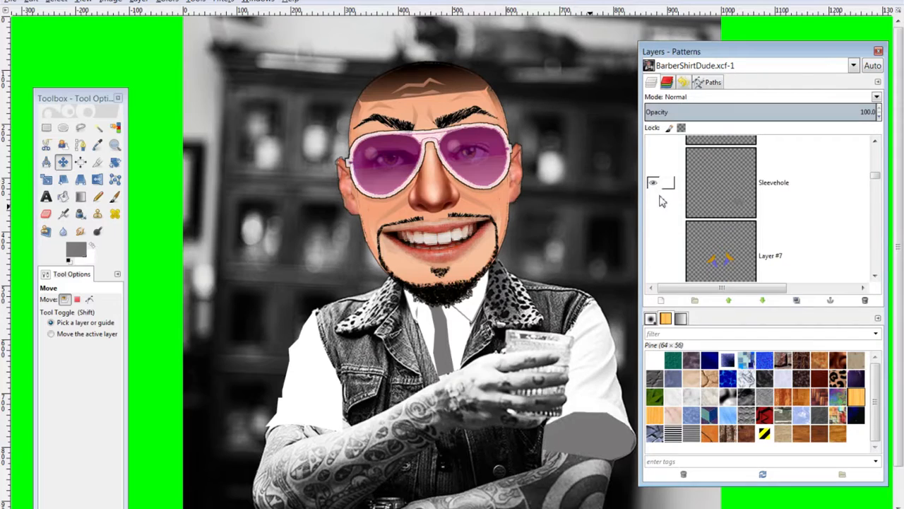
scroll(654, 182, "down", 1)
scroll(653, 182, "up", 3)
scroll(667, 196, "up", 4)
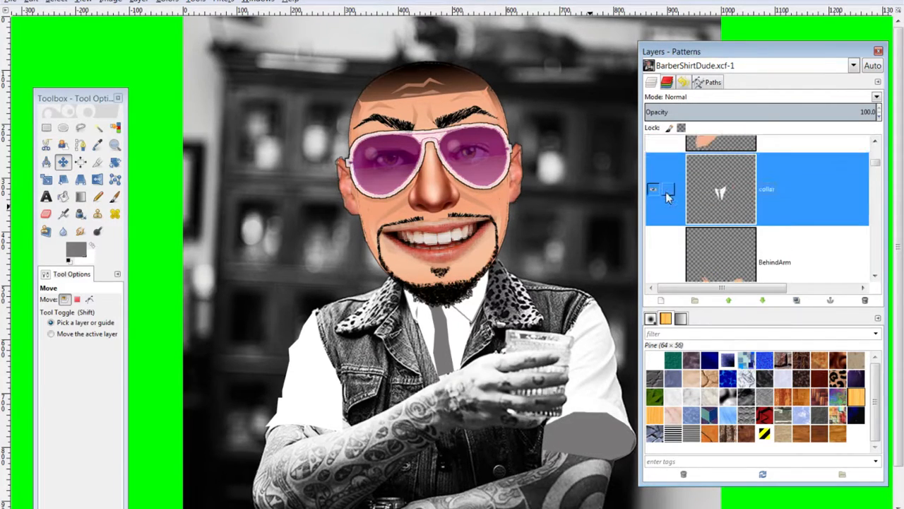
left_click(656, 185)
scroll(657, 187, "up", 2)
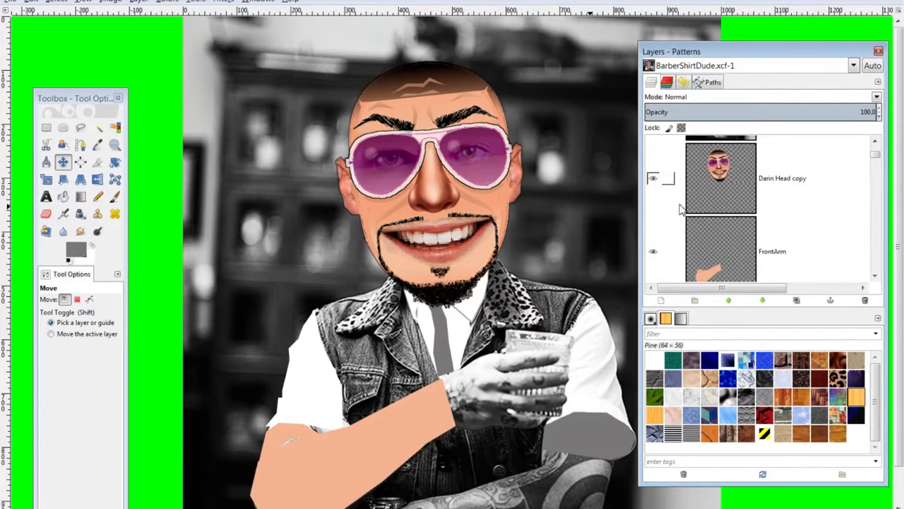
scroll(671, 205, "down", 3)
scroll(677, 217, "down", 1)
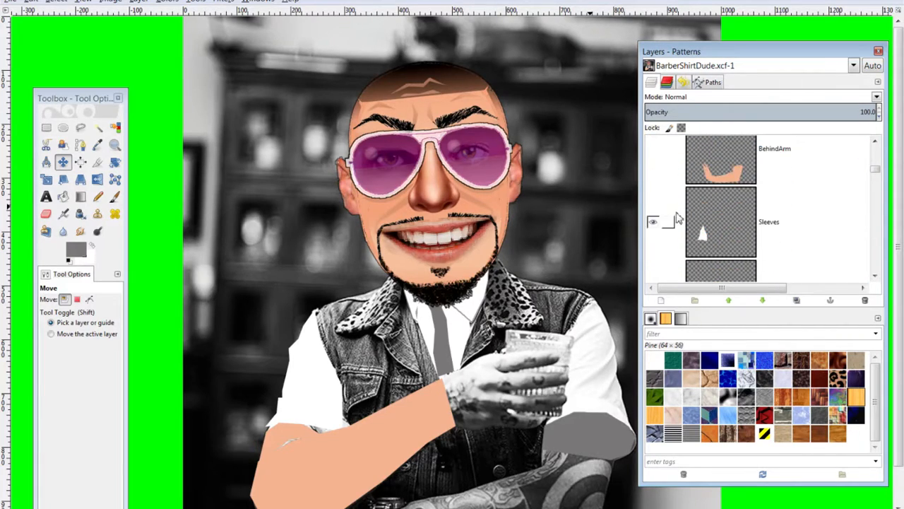
Show BehindArm, Layer #7, Layer #5, the vest Layer #6 and the barber photo
left_click(653, 171)
scroll(671, 211, "down", 5)
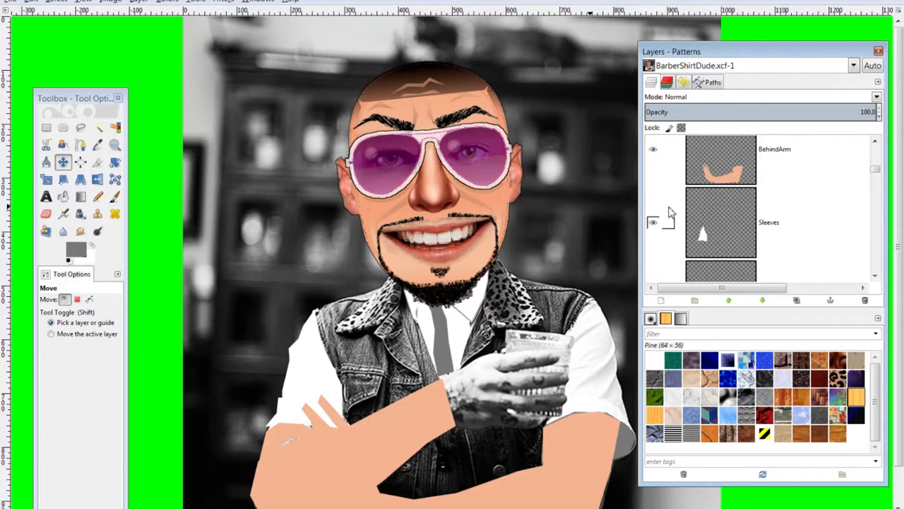
scroll(674, 221, "down", 2)
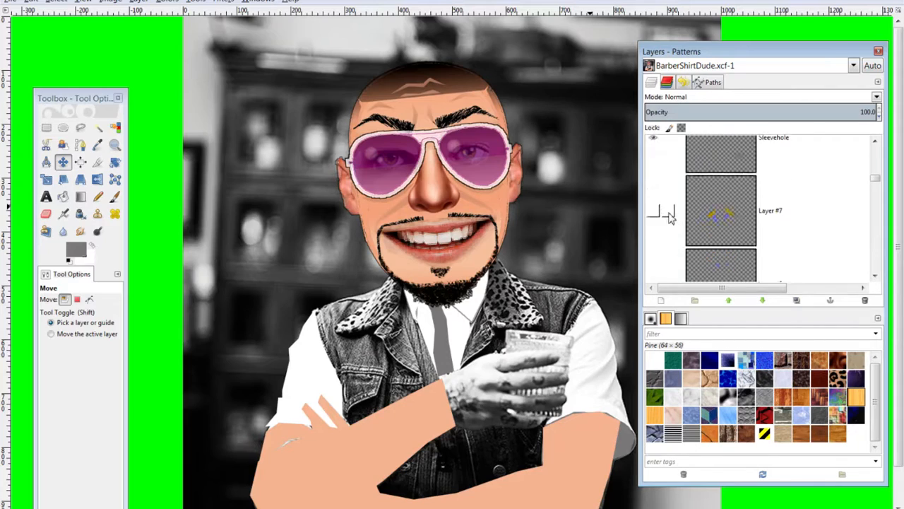
left_click(657, 193)
scroll(673, 219, "down", 1)
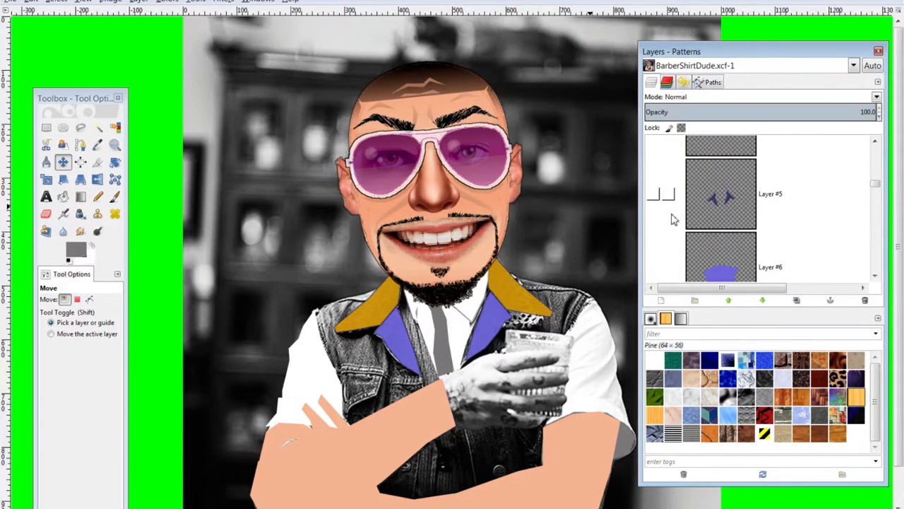
left_click(659, 196)
scroll(661, 225, "down", 1)
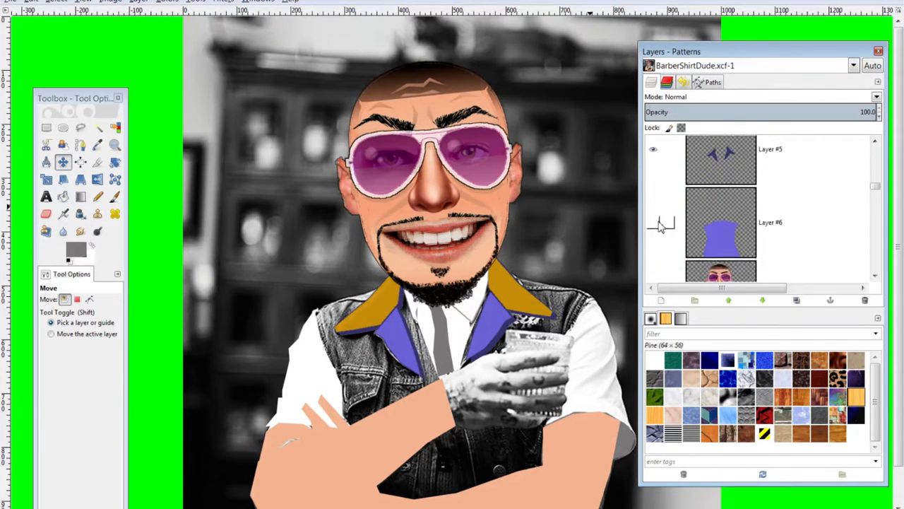
left_click(654, 224)
scroll(680, 225, "down", 3)
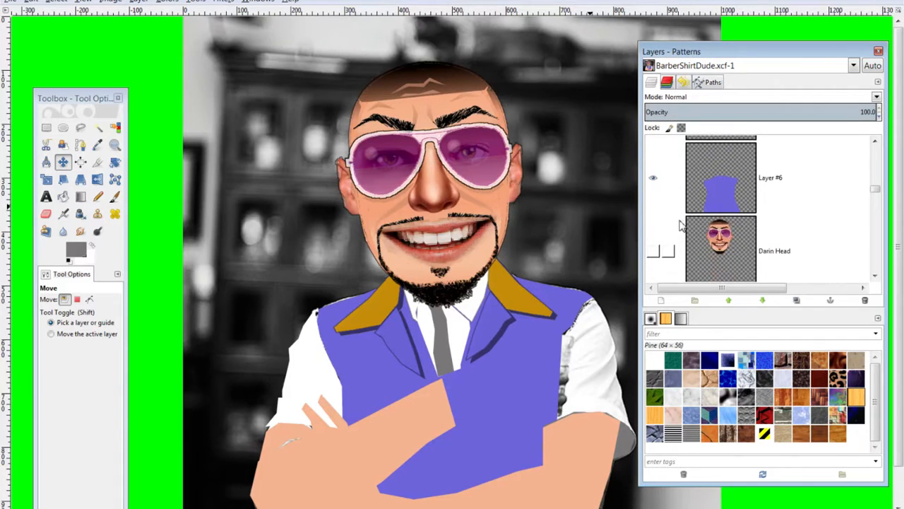
left_click(653, 256)
scroll(539, 296, "down", 2)
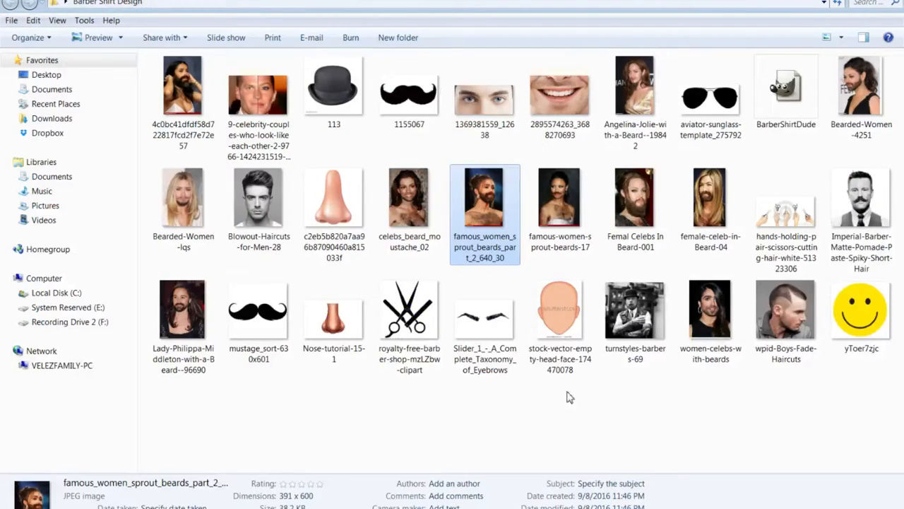
Drag the hands-holding-scissors JPEG from Explorer onto the GIMP canvas as a new layer
left_click(788, 211)
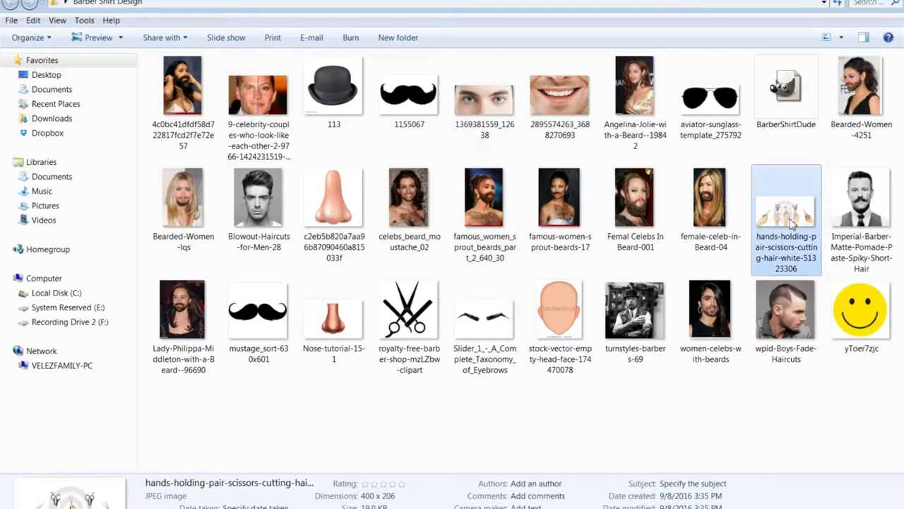
double_click(127, 1)
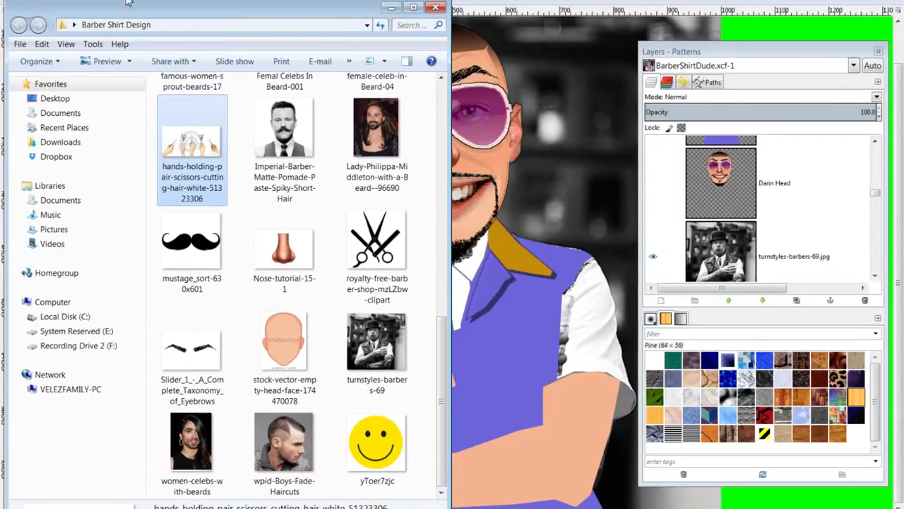
key("super+Right")
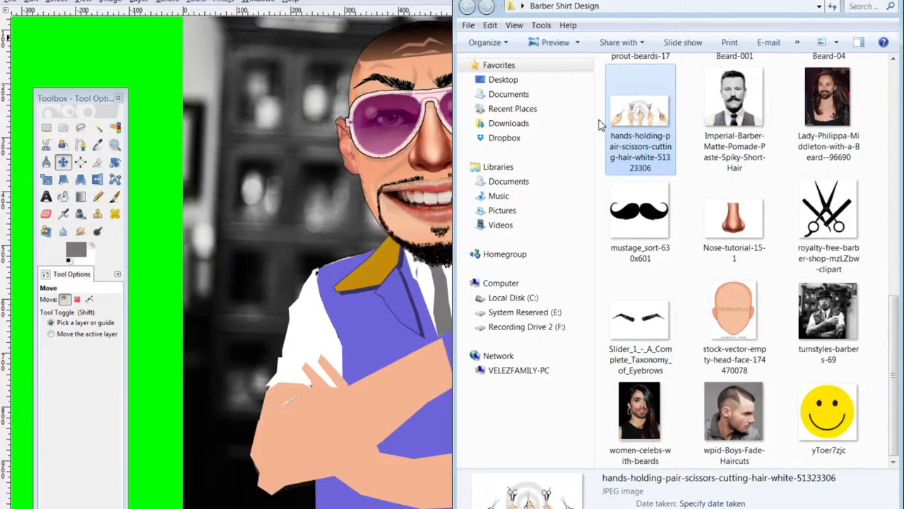
left_click_drag(266, 330, 268, 329)
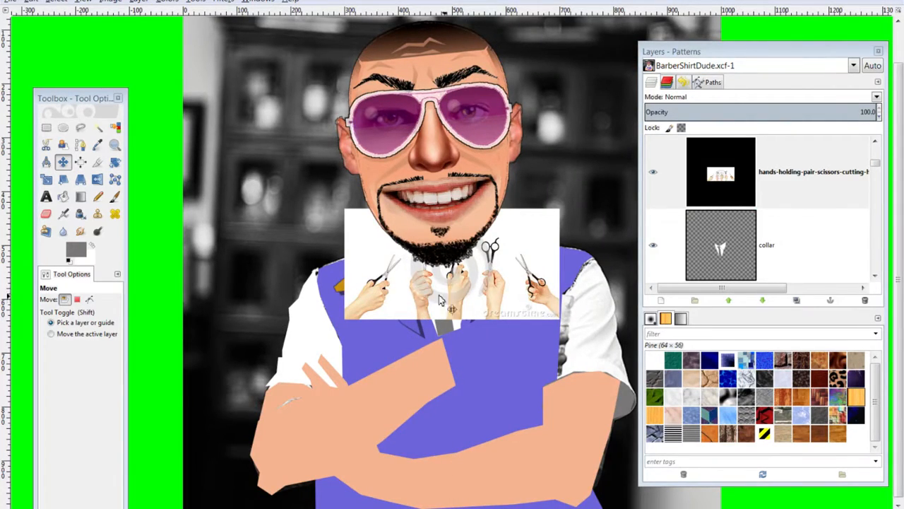
Move the scissors picture down and free-select the leftmost hand holding scissors
left_click_drag(392, 274, 317, 312)
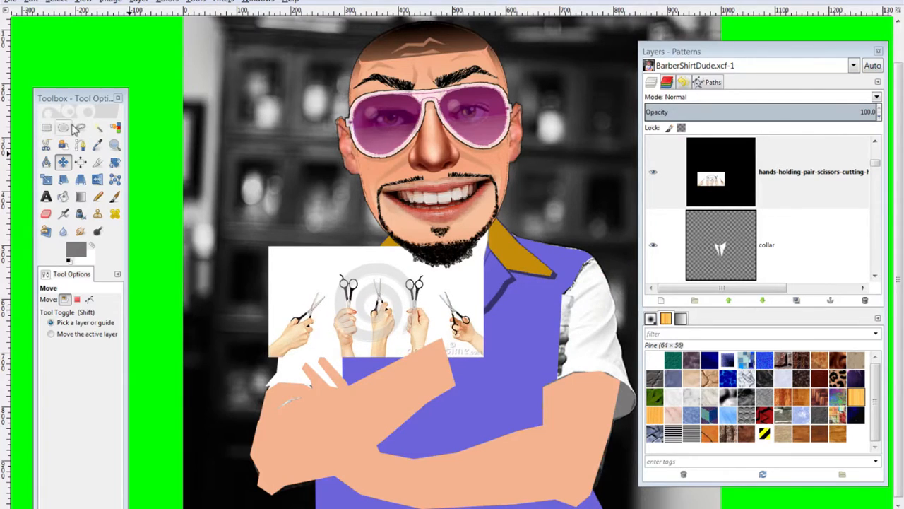
left_click(80, 127)
left_click(307, 352)
left_click(326, 307)
left_click(332, 286)
left_click(313, 275)
left_click(256, 348)
left_click(267, 376)
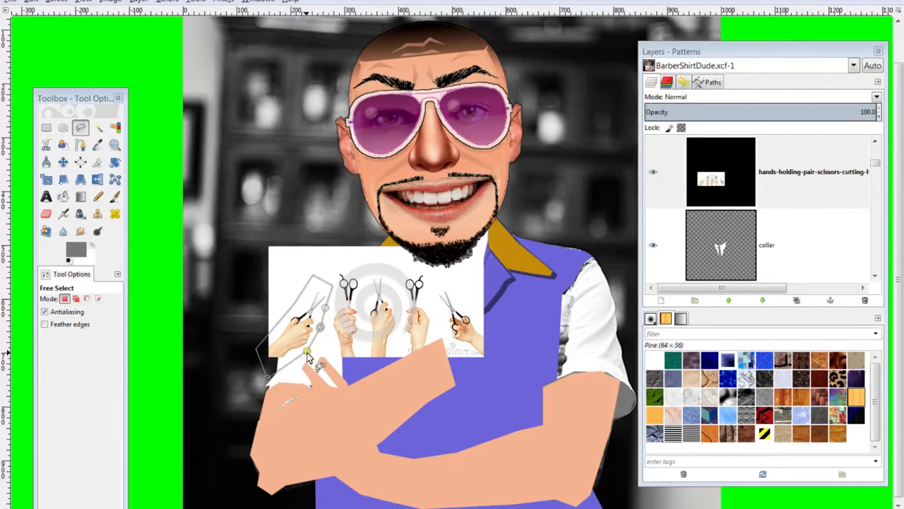
left_click(308, 358)
Invert the selection, add an alpha channel, and delete everything but the hand
left_click(56, 1)
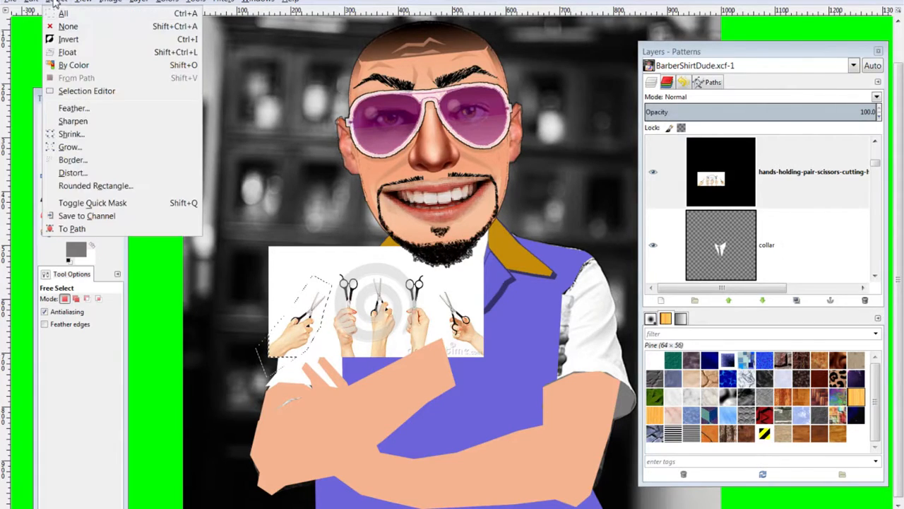
left_click(69, 39)
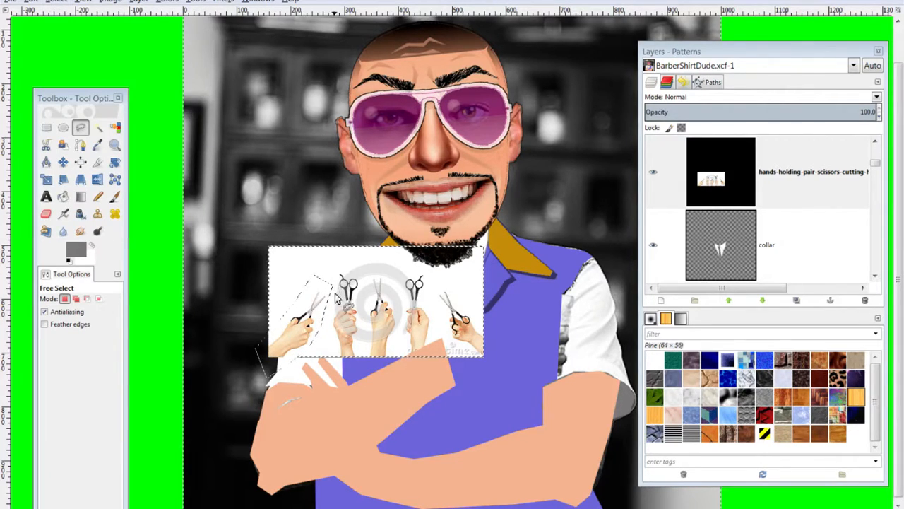
key("Delete")
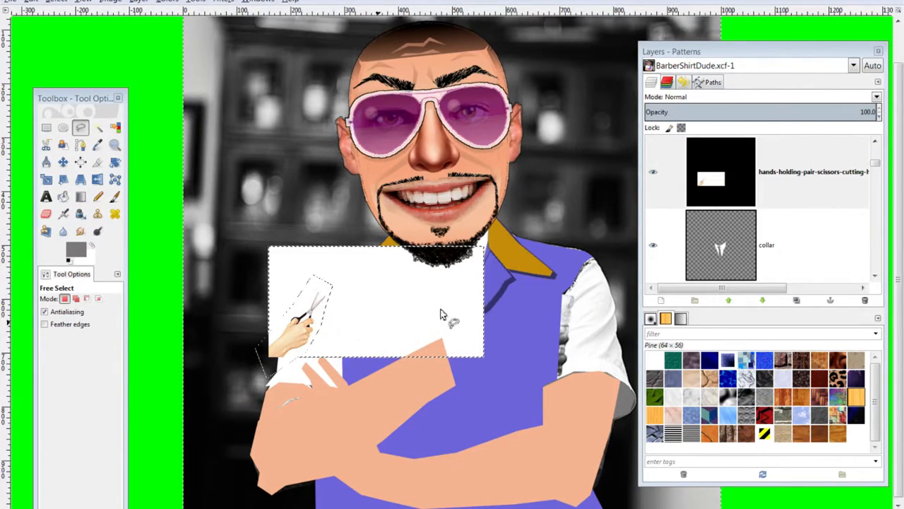
right_click(737, 179)
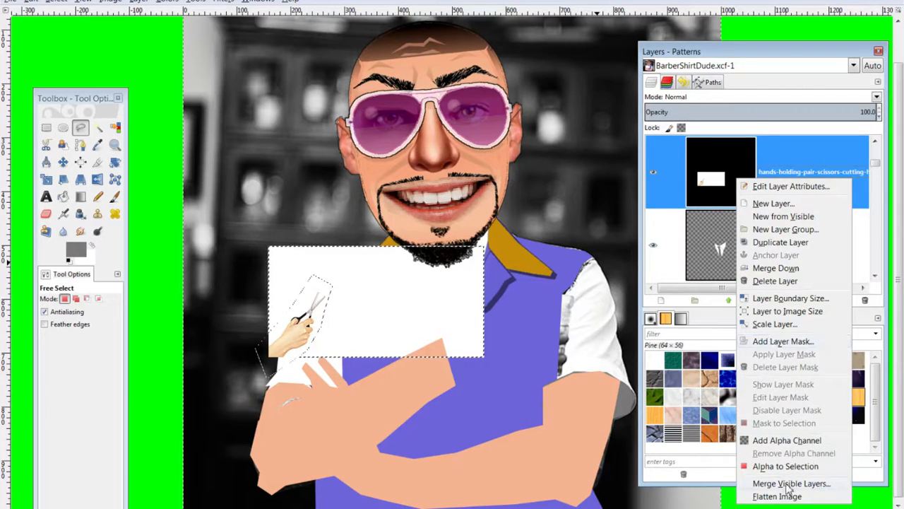
left_click(783, 441)
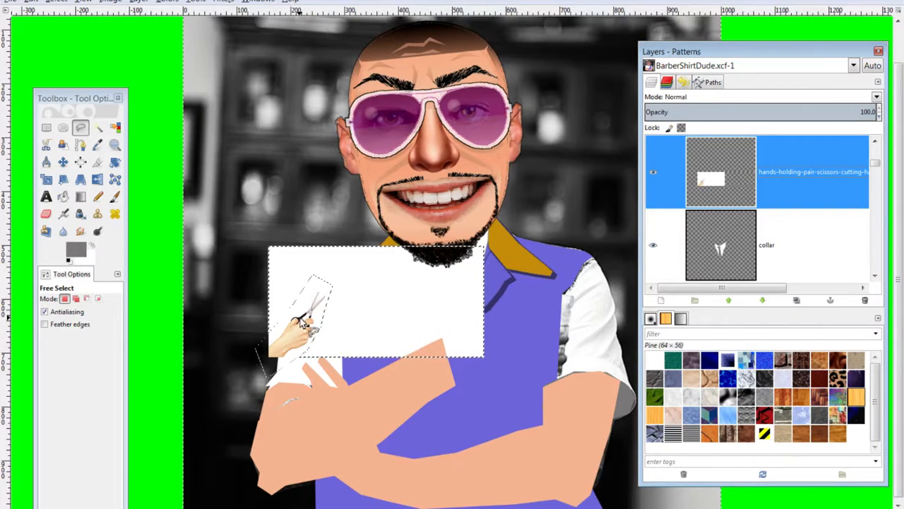
key("Delete")
key("ctrl+shift+a")
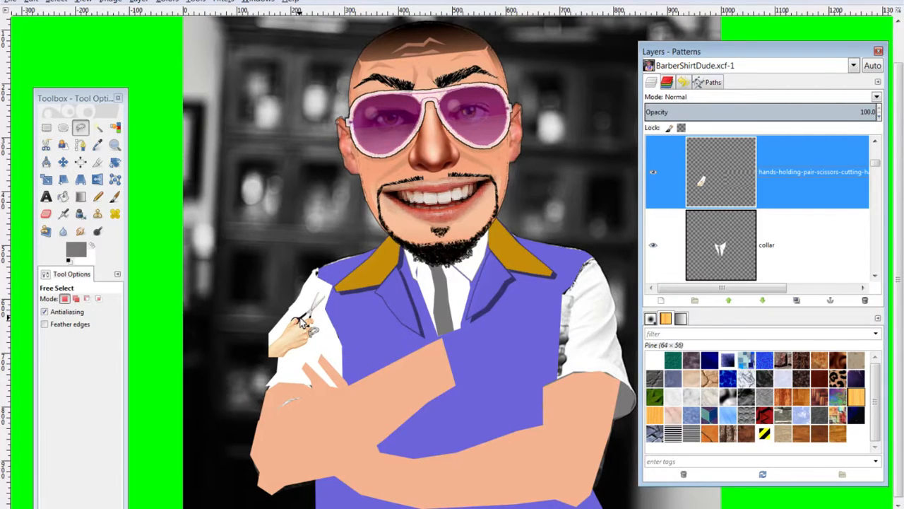
Move the hand onto the vest's chest and delete its remaining white patch
key("m")
left_click_drag(303, 316, 474, 321)
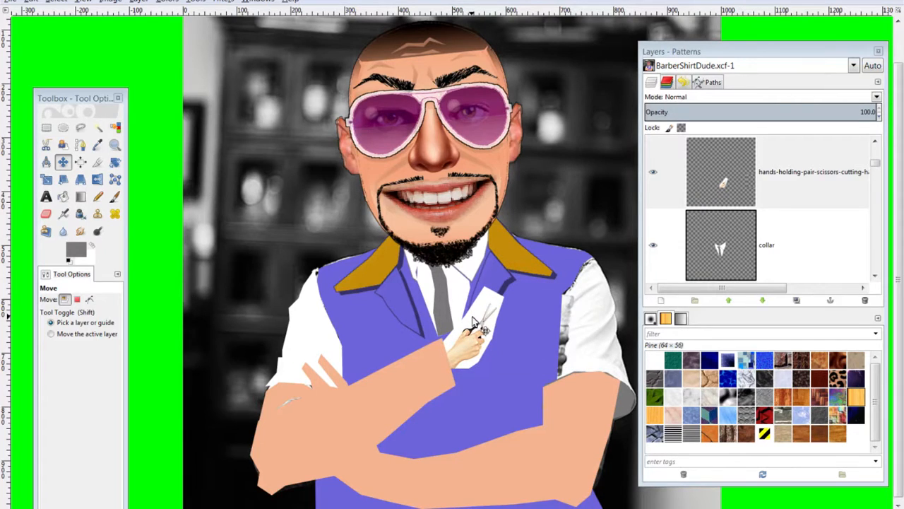
left_click(97, 127)
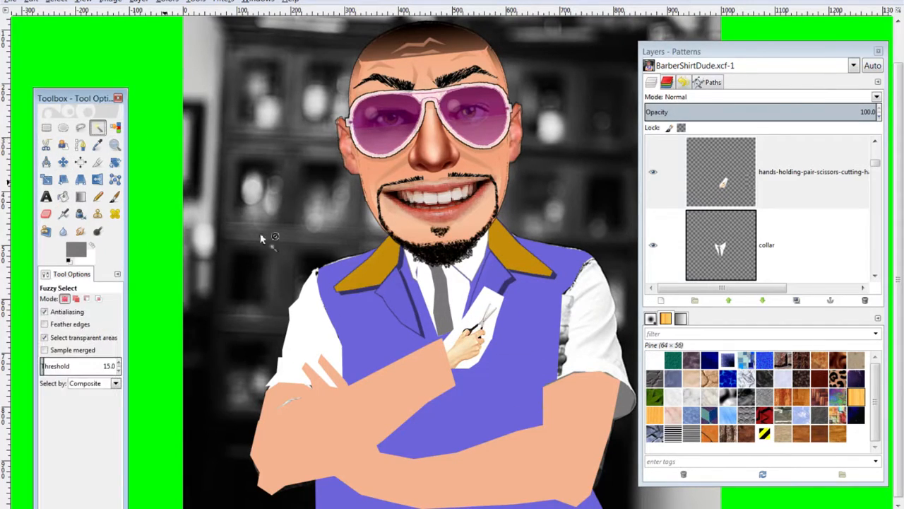
left_click(491, 308)
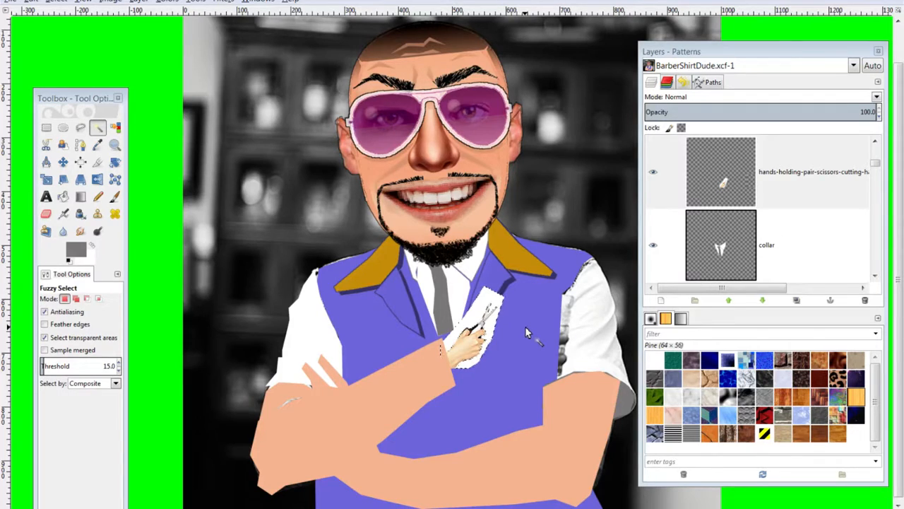
key("Delete")
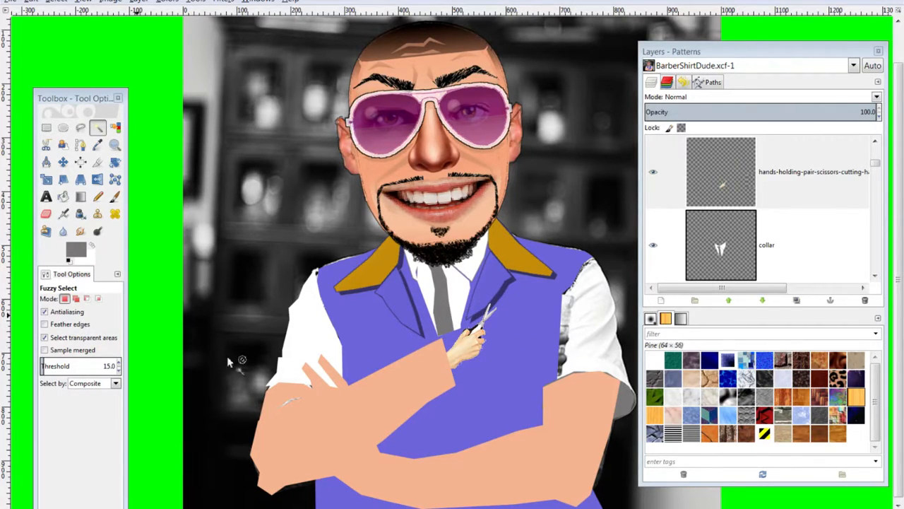
left_click(743, 185)
Make the scissors layer active and autocrop it to its content
key("Tab")
key("shift+t")
left_click(746, 188)
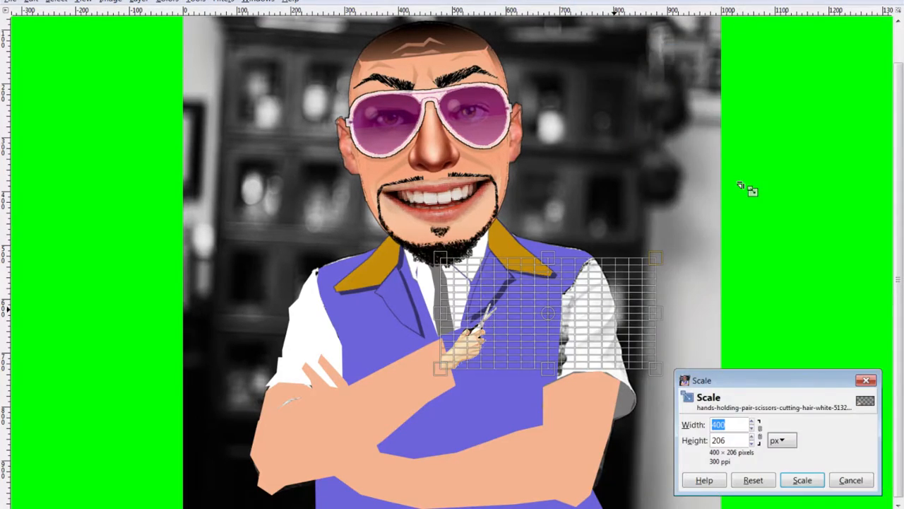
scroll(718, 184, "up", 1)
left_click(868, 383)
key("Tab")
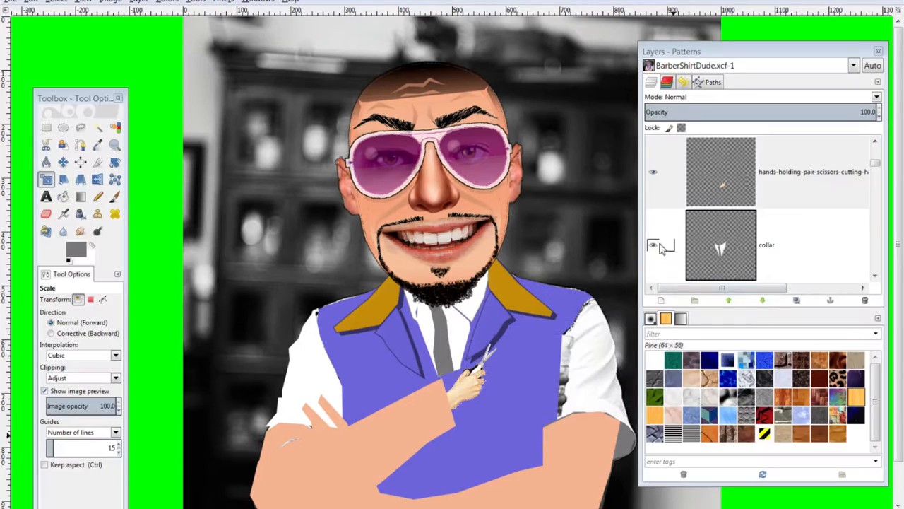
left_click(727, 195)
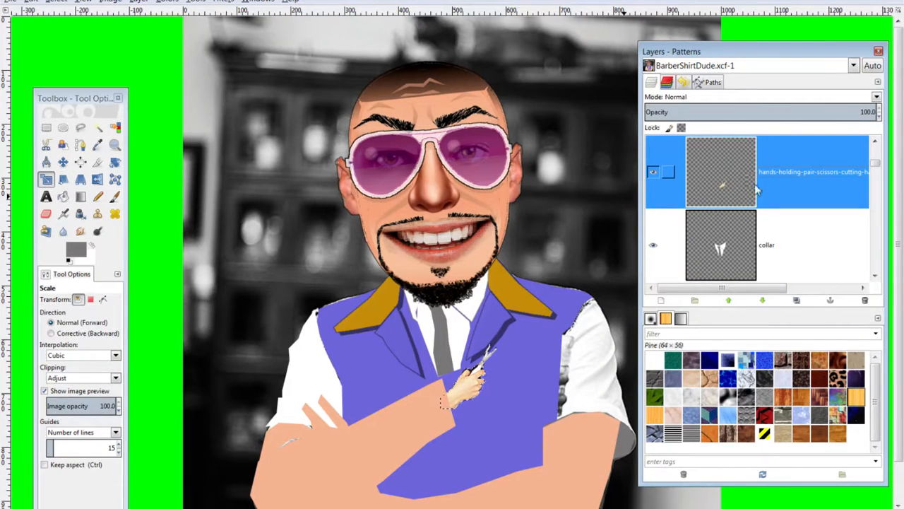
left_click(139, 4)
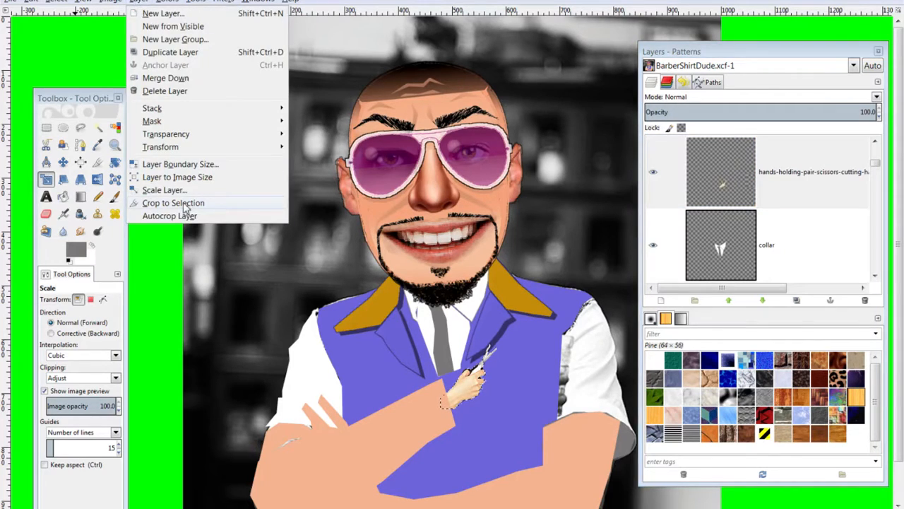
left_click(185, 216)
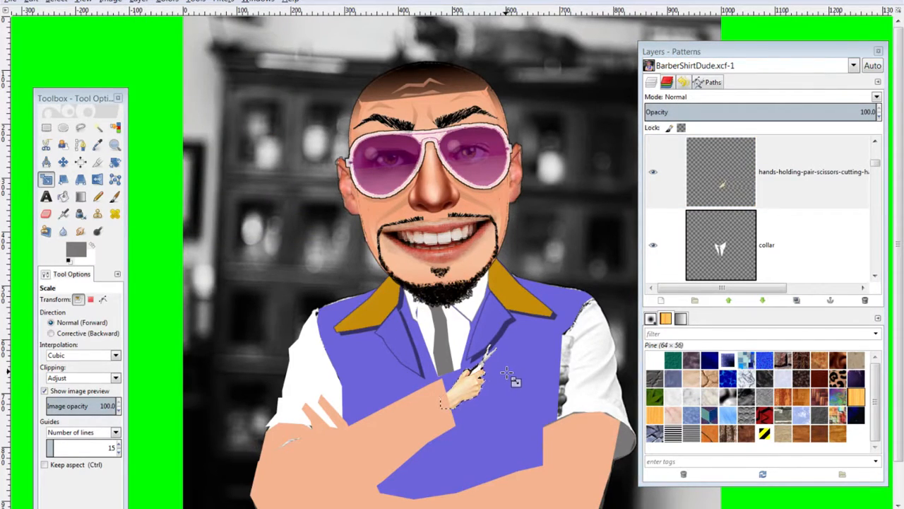
Enlarge the scissors hand to 356×410 px and drag it onto the vest
left_click(507, 373)
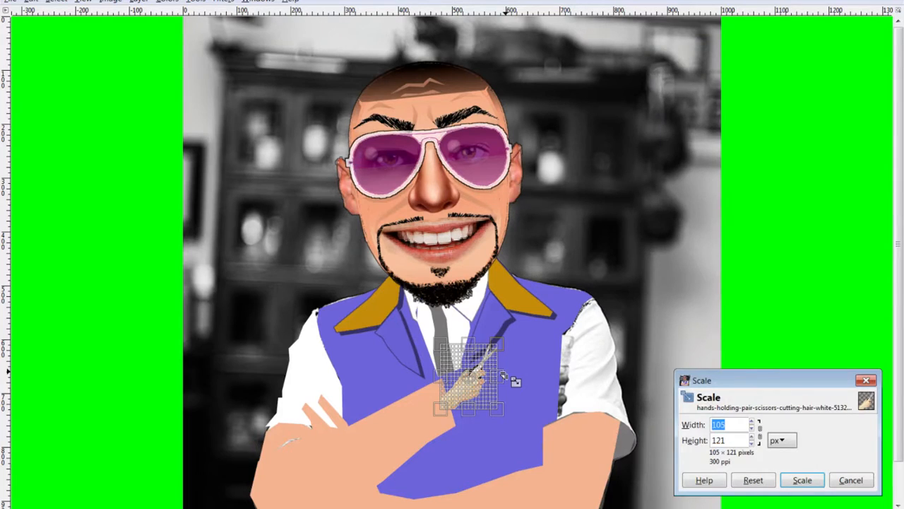
left_click_drag(512, 343, 549, 301)
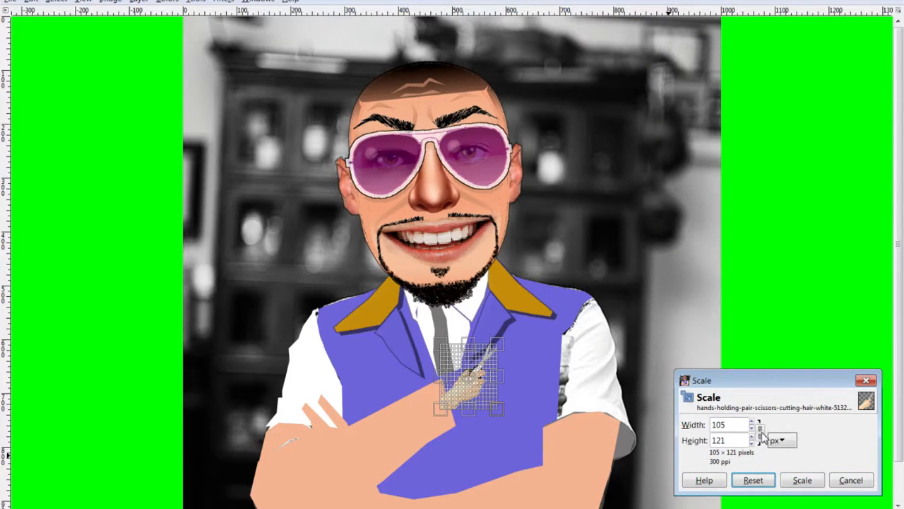
left_click_drag(503, 345, 658, 269)
left_click_drag(566, 272, 744, 195)
left_click_drag(706, 52, 867, 38)
left_click_drag(641, 195, 649, 188)
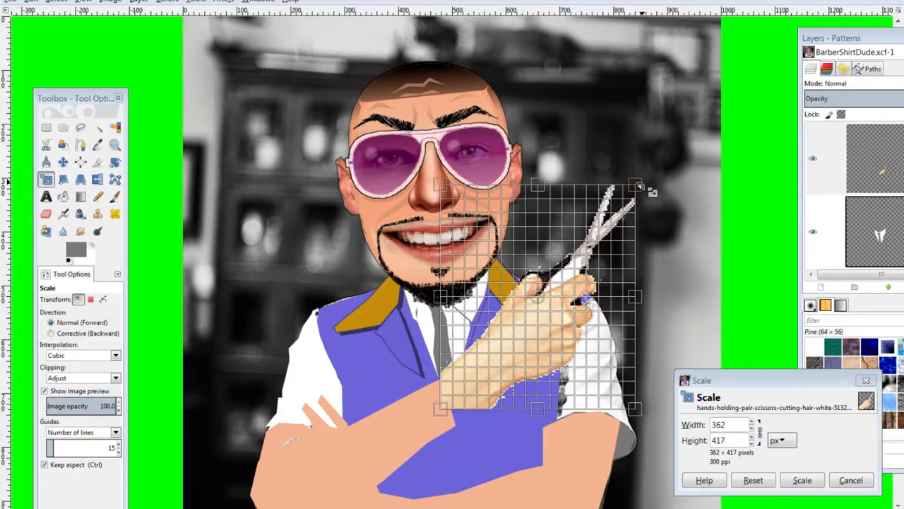
left_click_drag(650, 192, 645, 194)
left_click(803, 481)
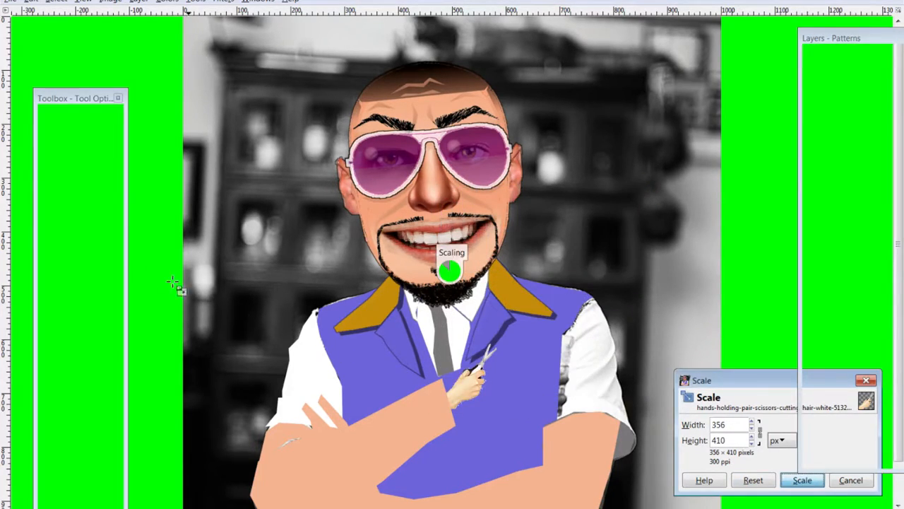
left_click(63, 162)
left_click_drag(534, 332, 497, 373)
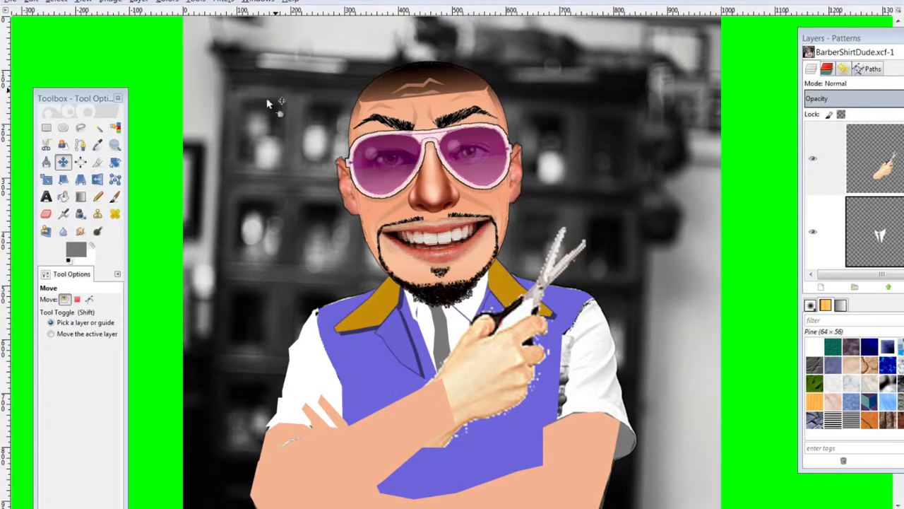
left_click(80, 128)
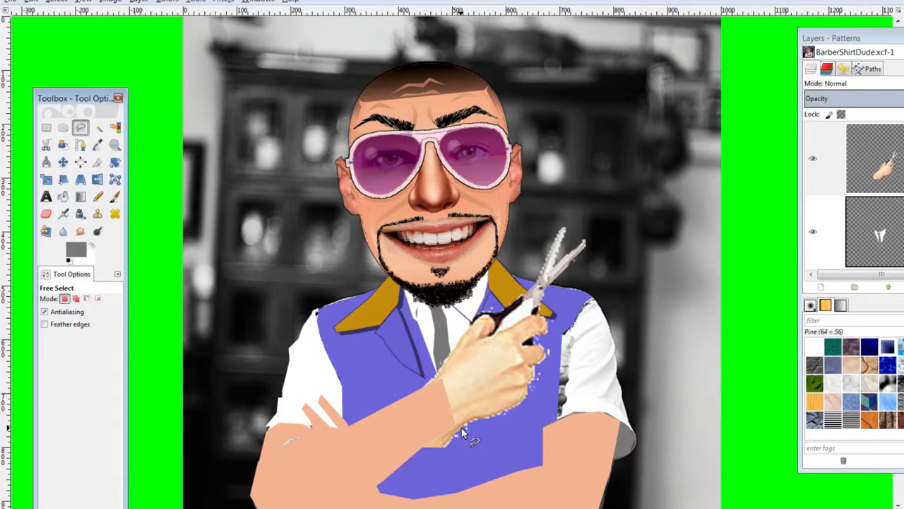
left_click(457, 427)
left_click(436, 376)
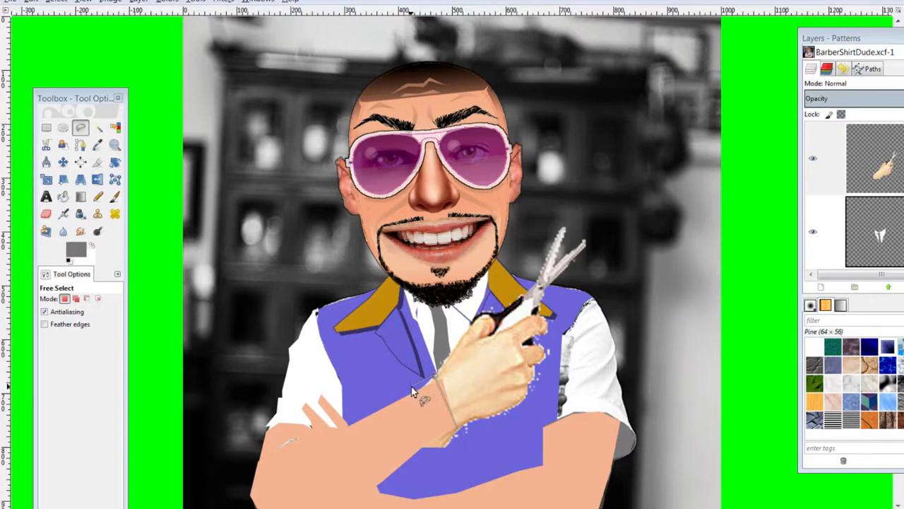
left_click(414, 391)
left_click(450, 461)
left_click(458, 428)
left_click(97, 127)
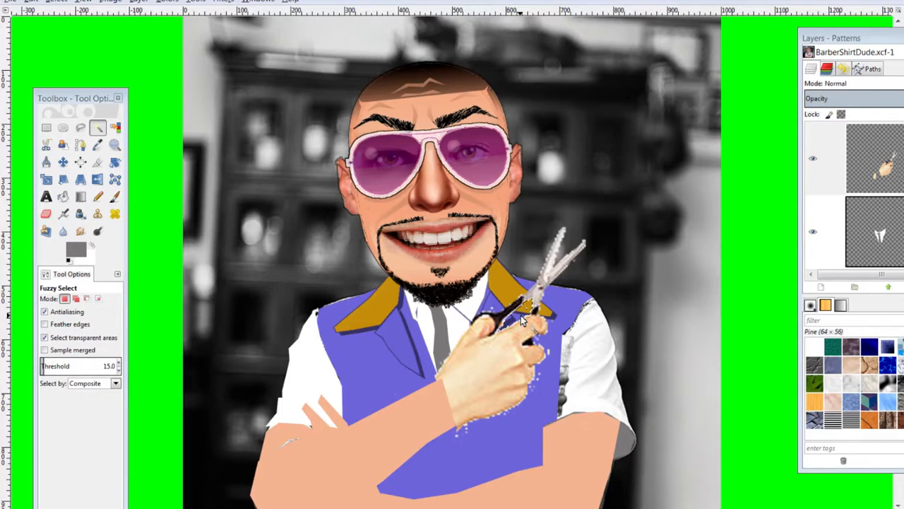
key("ctrl+shift+a")
scroll(460, 343, "down", 1)
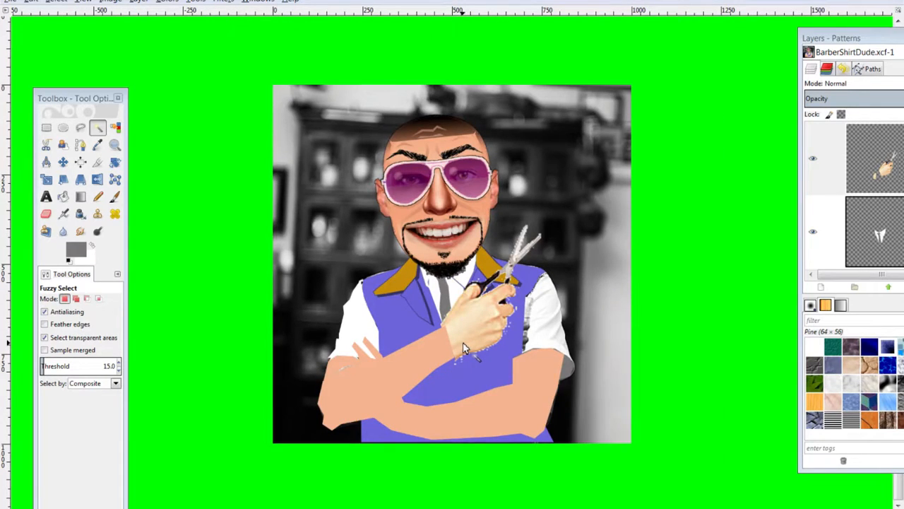
left_click(63, 162)
left_click(473, 327)
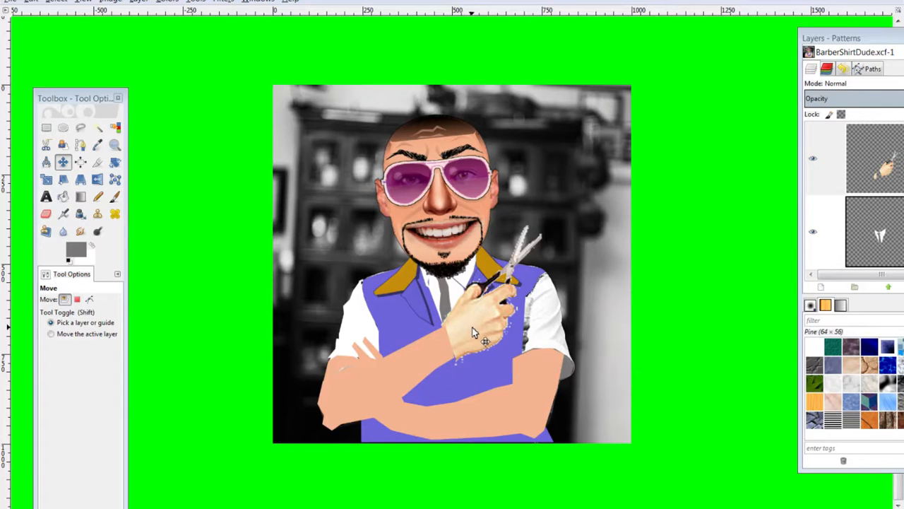
Scale the hand down to 325×374 px and nudge it slightly on the vest
key("shift+s")
left_click(474, 332)
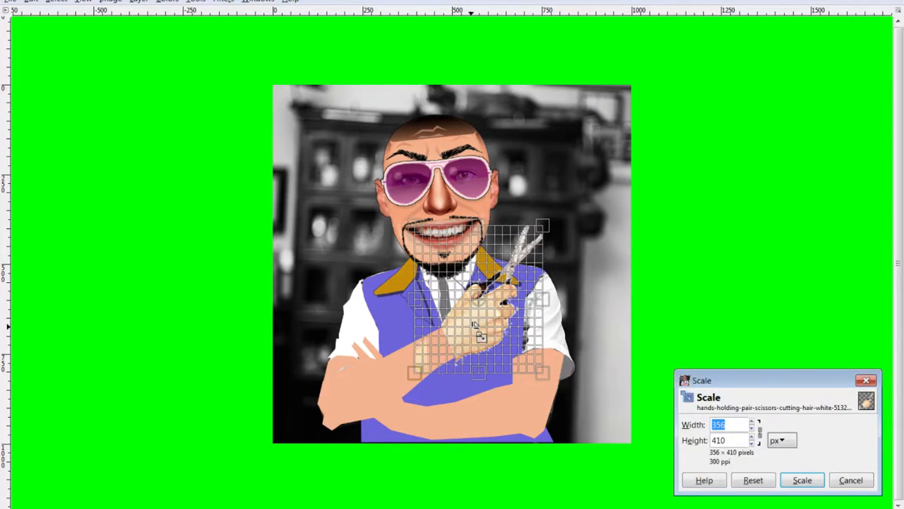
left_click_drag(539, 231, 518, 244)
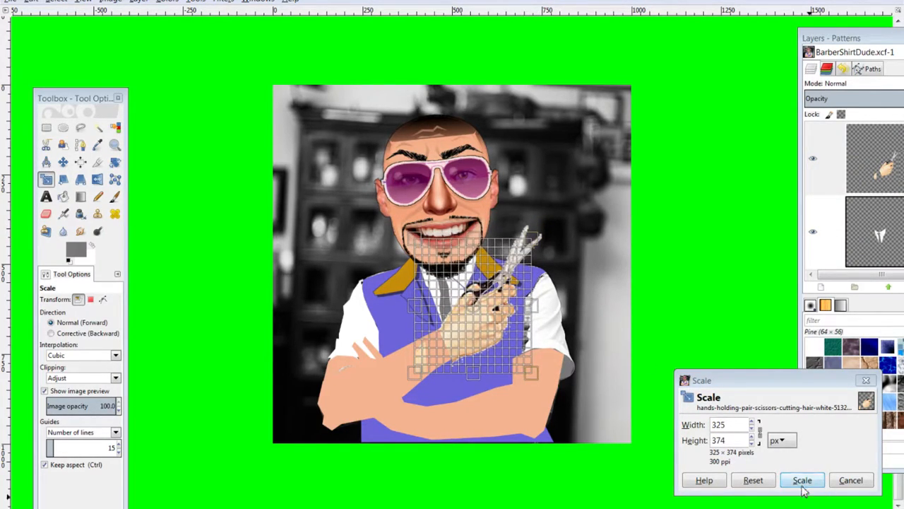
left_click(802, 480)
left_click(63, 163)
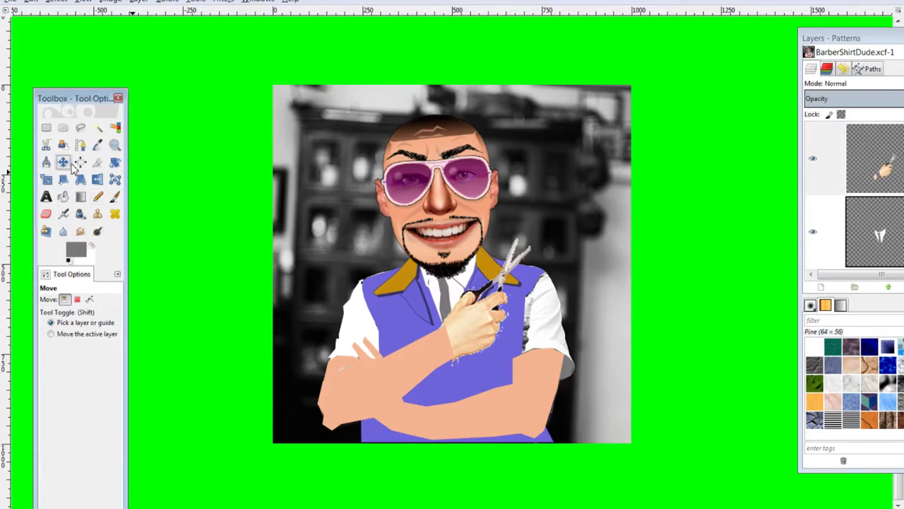
left_click_drag(469, 319, 472, 317)
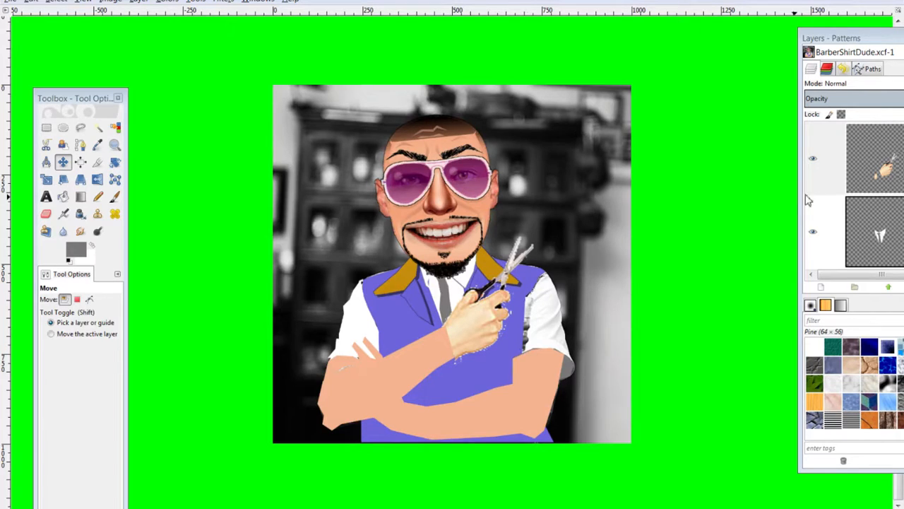
Make the Sleeves layer active in the Layers panel
left_click_drag(881, 41, 641, 35)
scroll(668, 201, "down", 3)
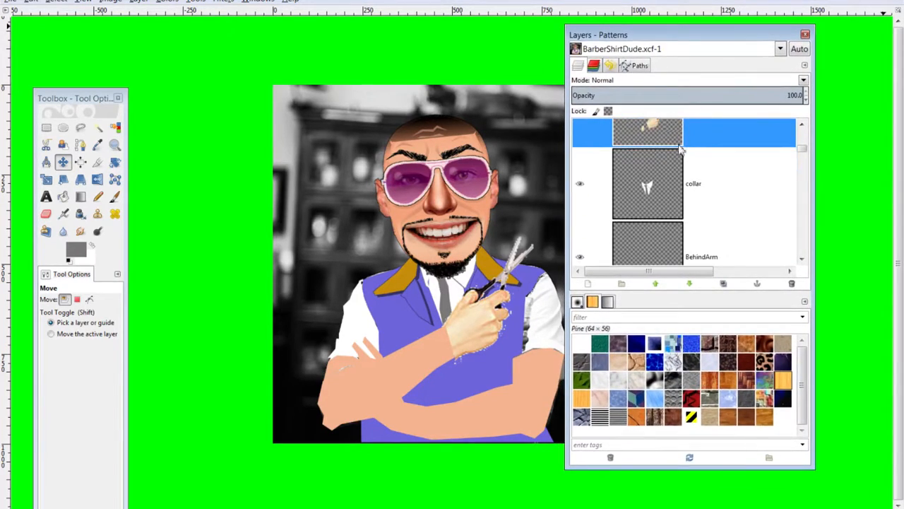
scroll(667, 200, "down", 10)
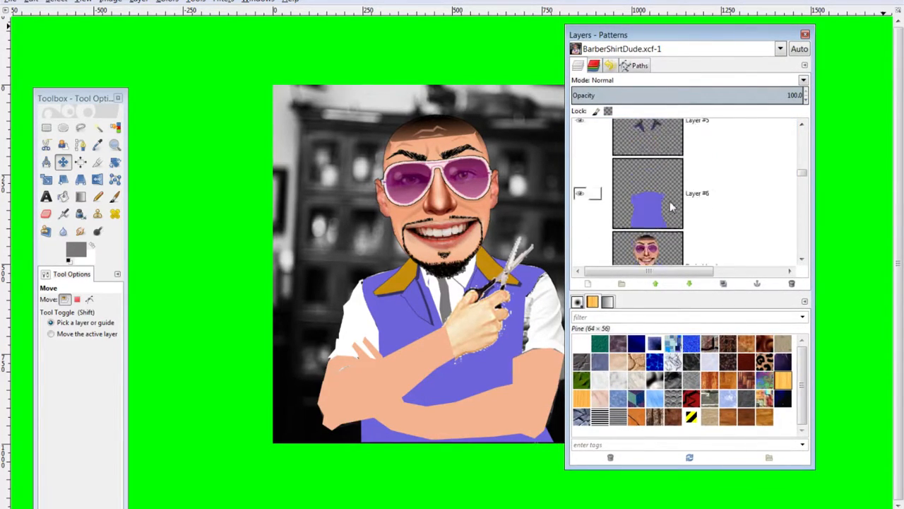
scroll(672, 205, "up", 8)
left_click(685, 221)
scroll(686, 221, "up", 5)
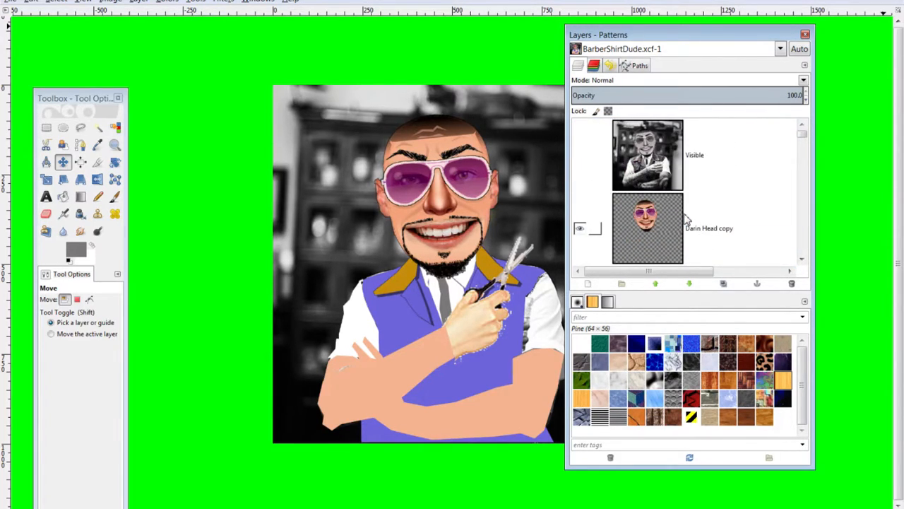
scroll(685, 221, "down", 5)
scroll(684, 223, "down", 2)
scroll(682, 224, "up", 1)
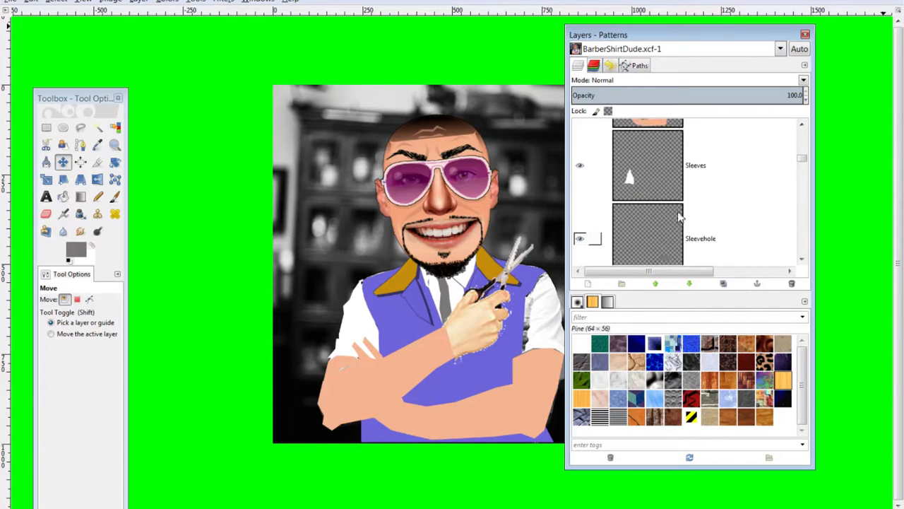
left_click(659, 164)
left_click_drag(619, 35, 738, 47)
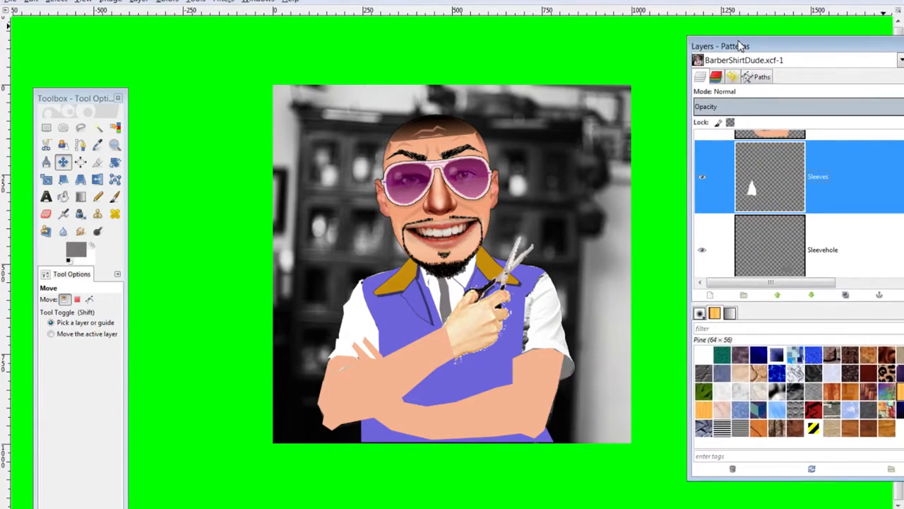
Trace a free-select outline around the right sleeve
left_click(80, 127)
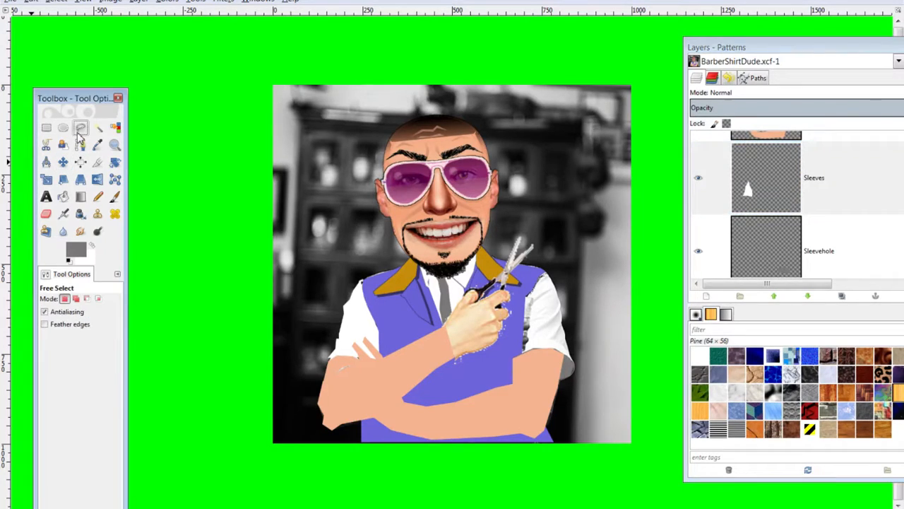
left_click(559, 349)
left_click(549, 347)
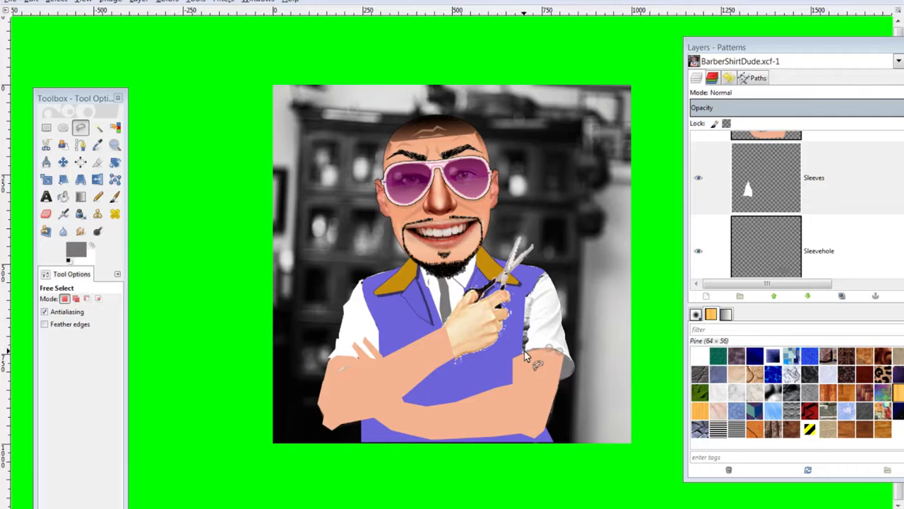
left_click(516, 355)
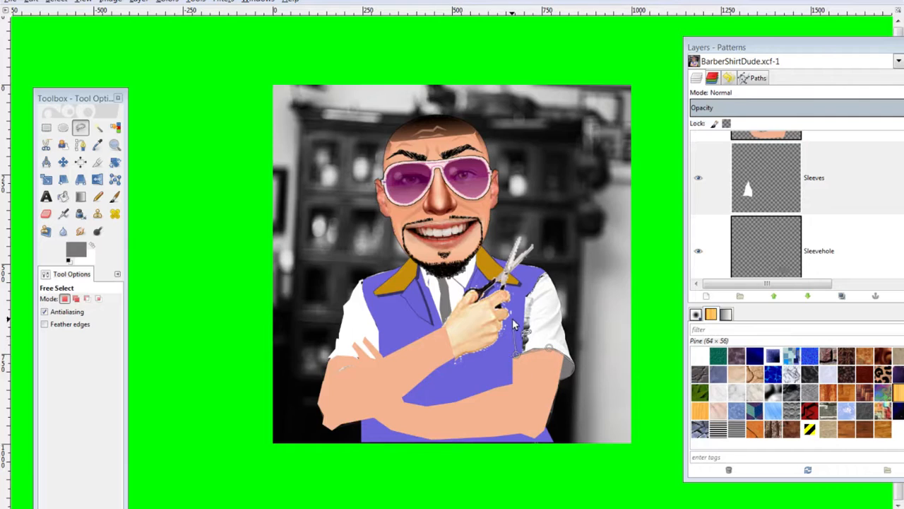
left_click(512, 325)
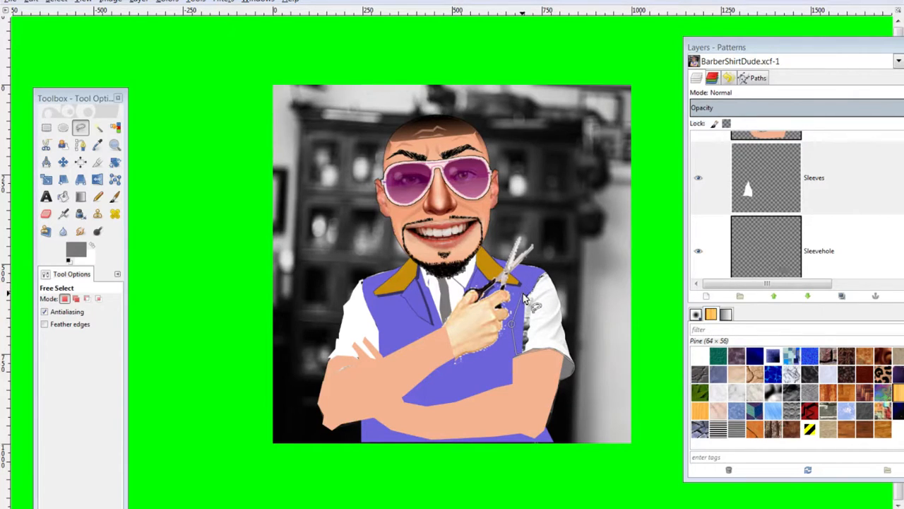
left_click(523, 292)
left_click(546, 271)
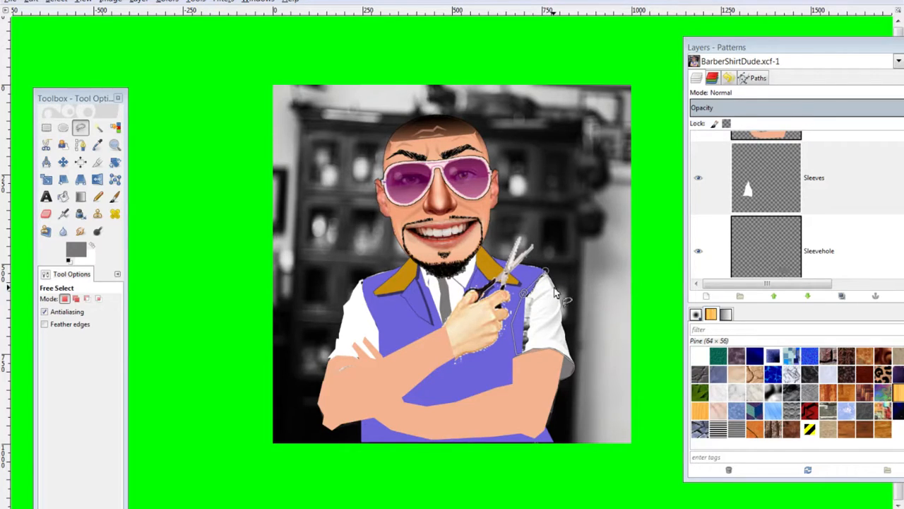
left_click(556, 286)
left_click(560, 307)
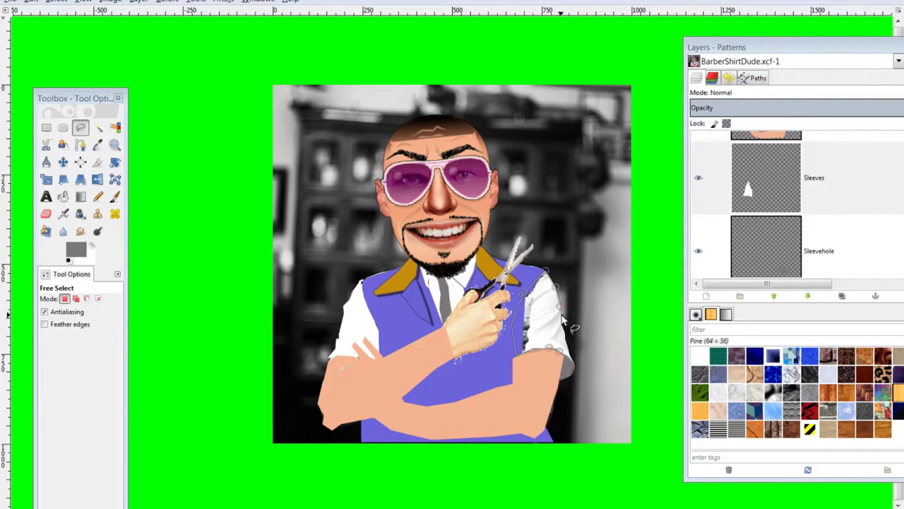
left_click(563, 325)
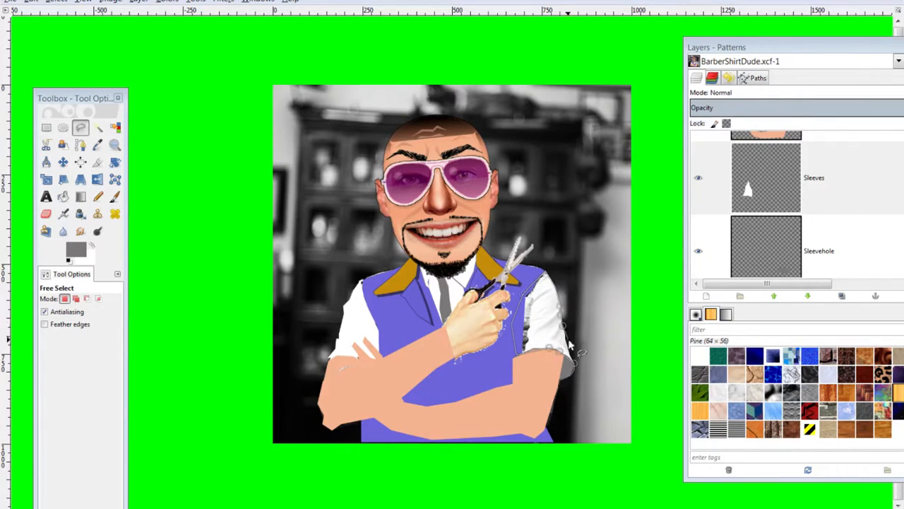
left_click(574, 363)
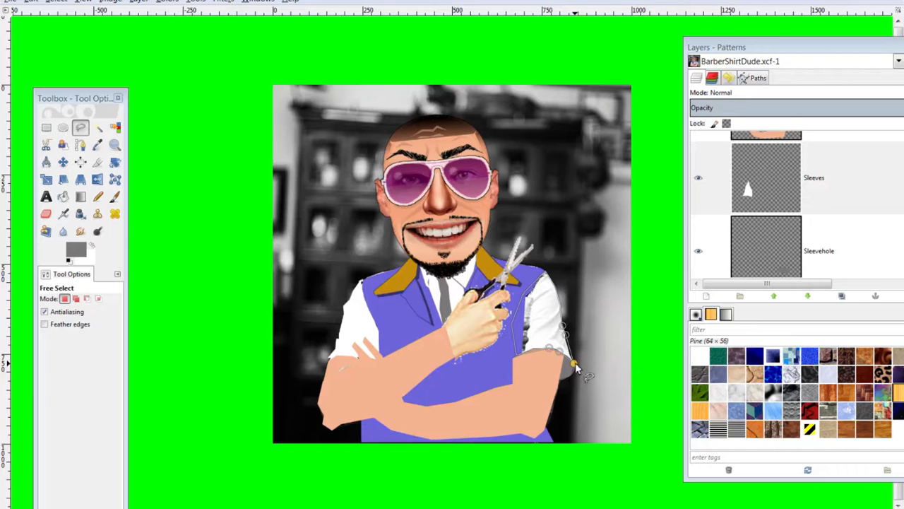
left_click(521, 350)
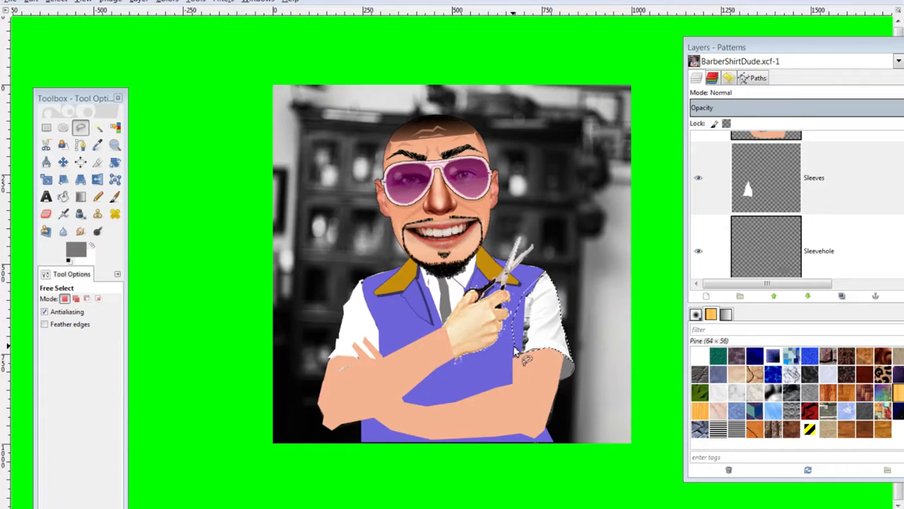
Discard that selection, re-outline the right sleeve, and reselect the Sleeves layer
key("ctrl+shift+a")
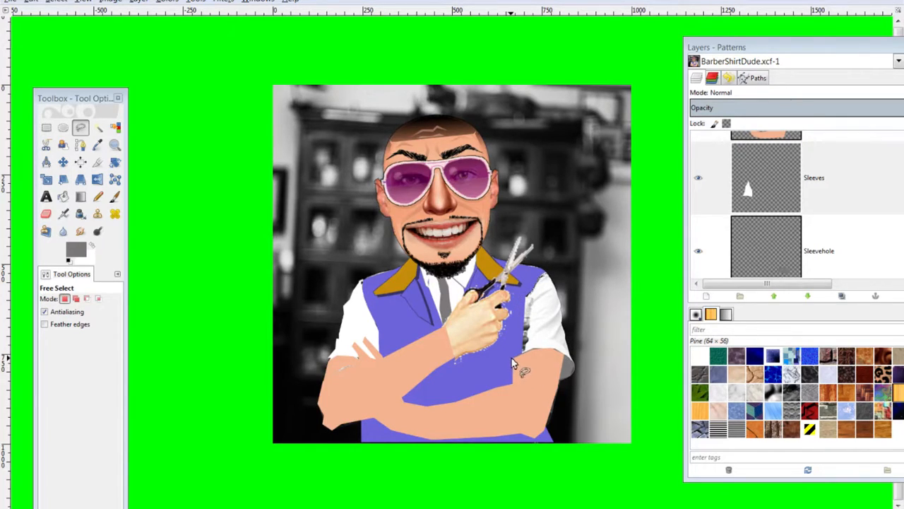
left_click(511, 357)
left_click(510, 327)
left_click(516, 309)
left_click(546, 275)
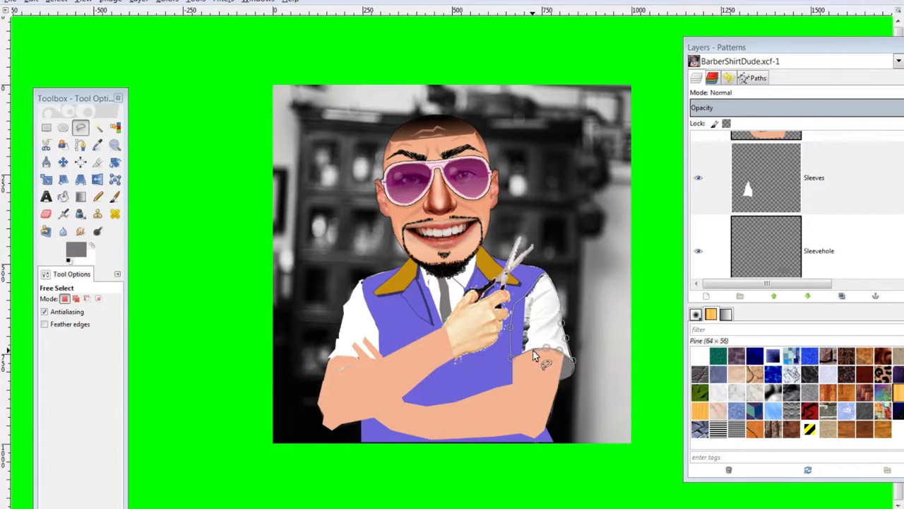
left_click(510, 358)
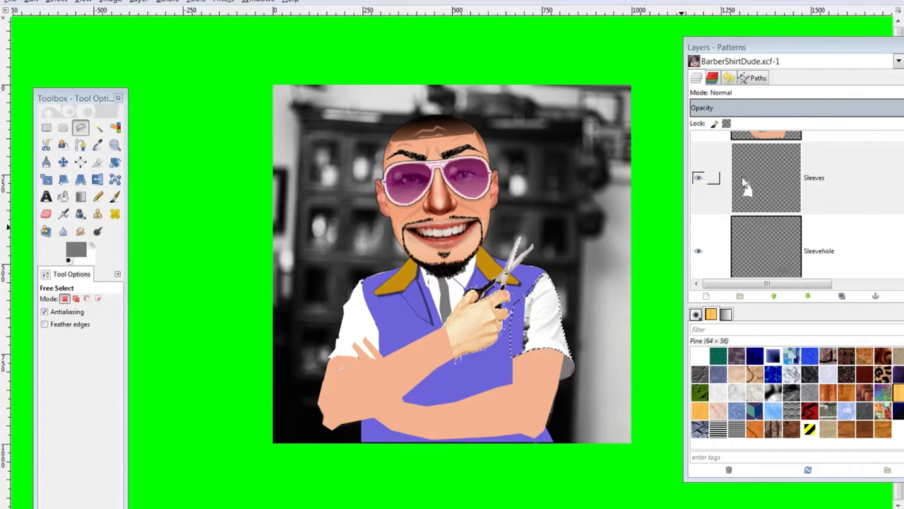
left_click(777, 182)
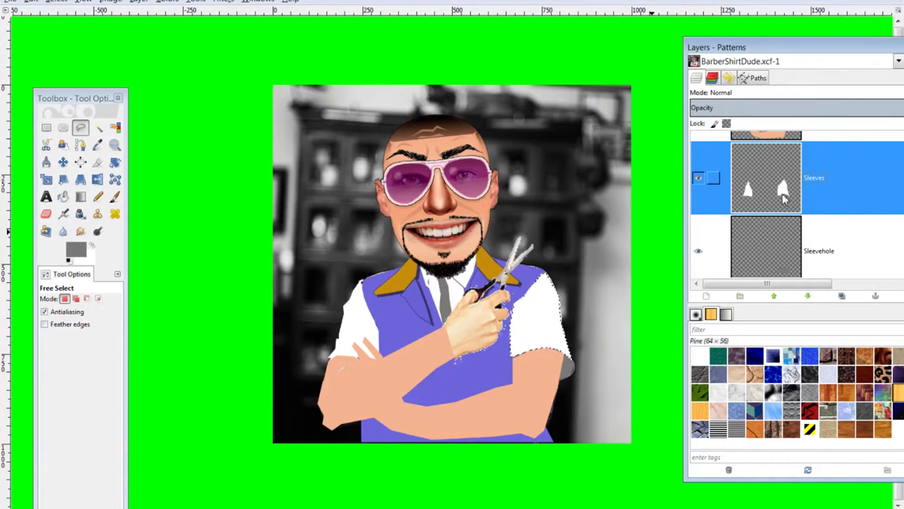
Make Layer #6, the vest layer, active
scroll(777, 202, "down", 5)
scroll(769, 214, "up", 5)
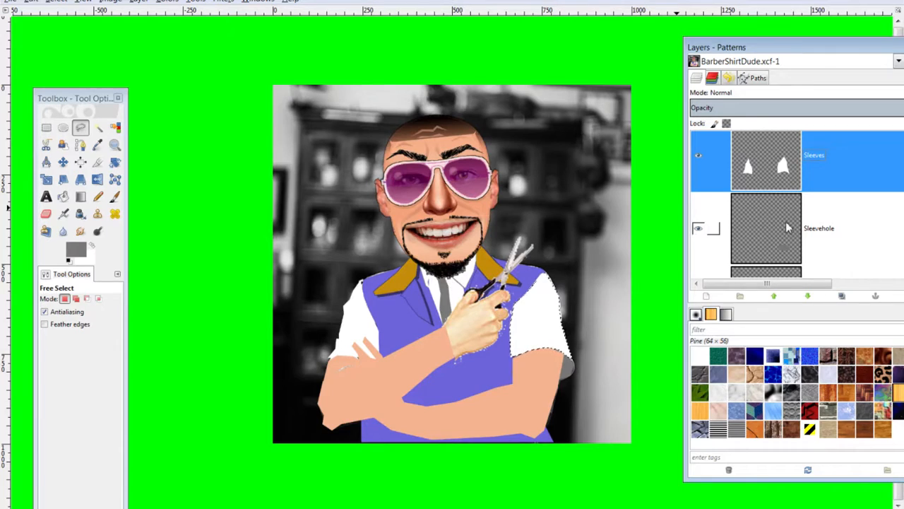
scroll(780, 202, "down", 6)
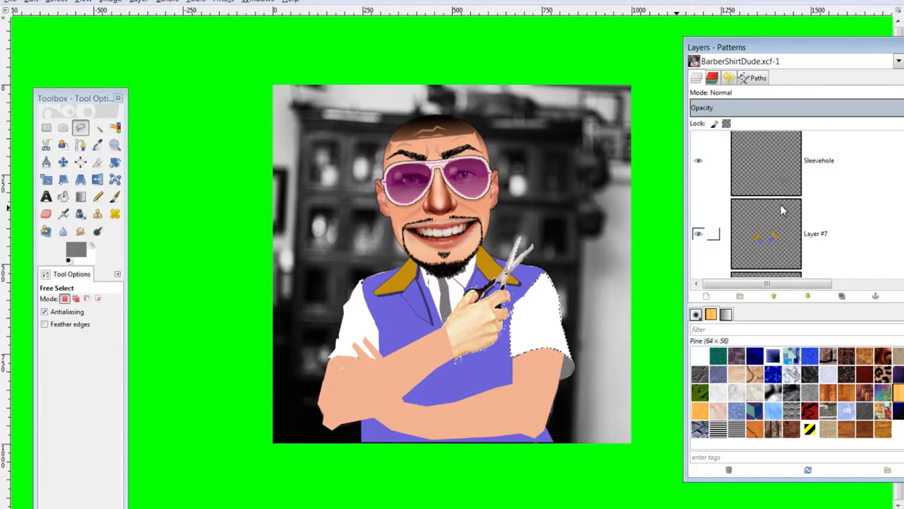
scroll(779, 207, "up", 4)
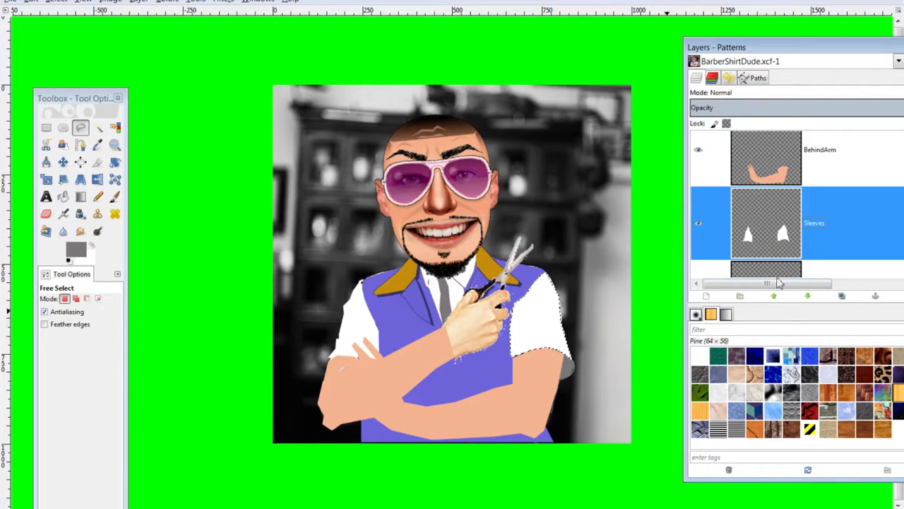
scroll(782, 219, "down", 8)
scroll(781, 248, "down", 1)
left_click(772, 196)
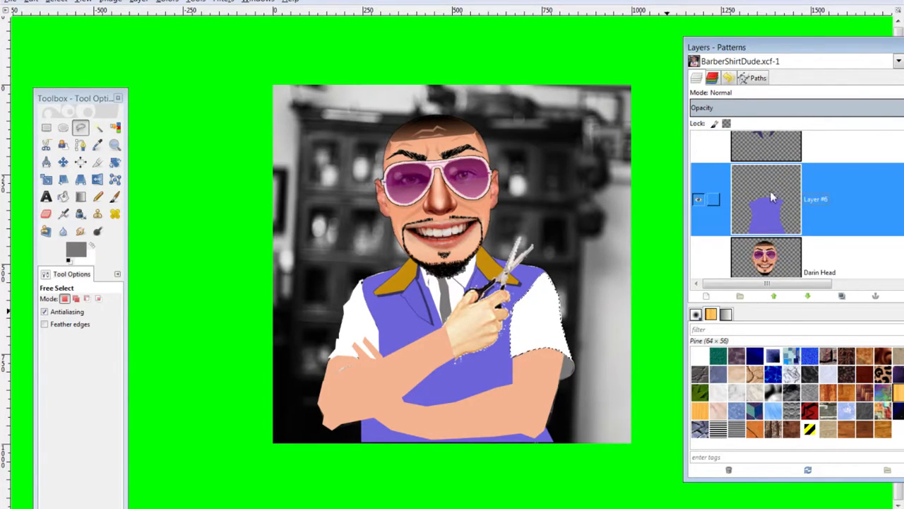
Set the foreground colour to bright red ff0b0b
left_click(74, 252)
left_click_drag(135, 286, 110, 265)
left_click_drag(182, 217, 294, 249)
left_click_drag(255, 296, 259, 280)
Confirm the red foreground and set the background colour to dark red b62c2c
left_click(321, 420)
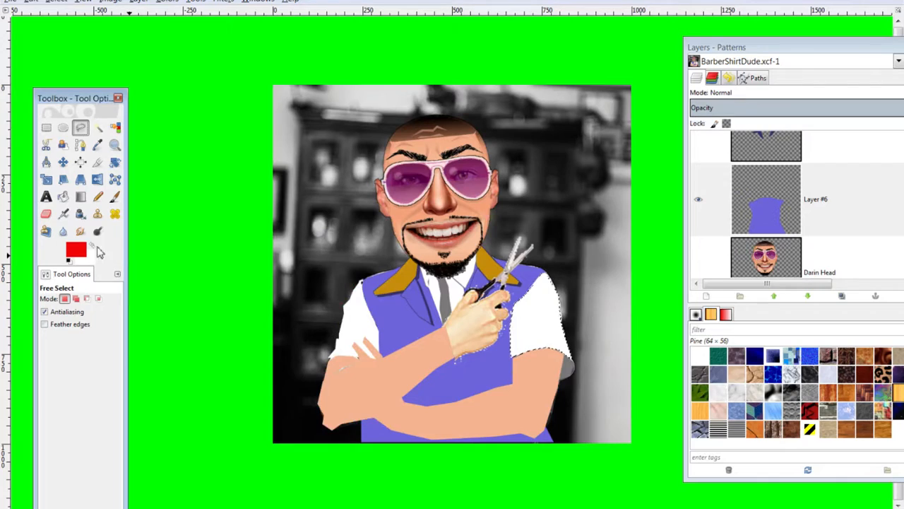
left_click(91, 259)
left_click_drag(237, 298, 230, 305)
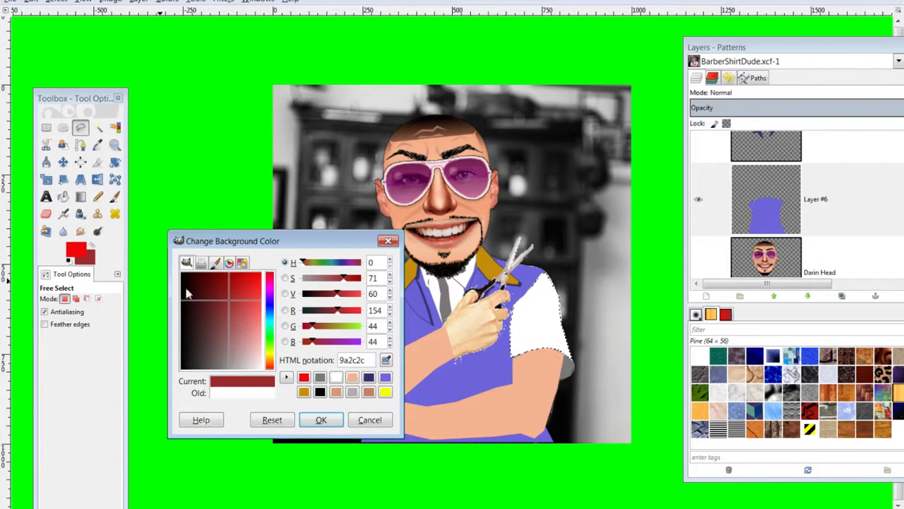
left_click_drag(341, 315, 345, 314)
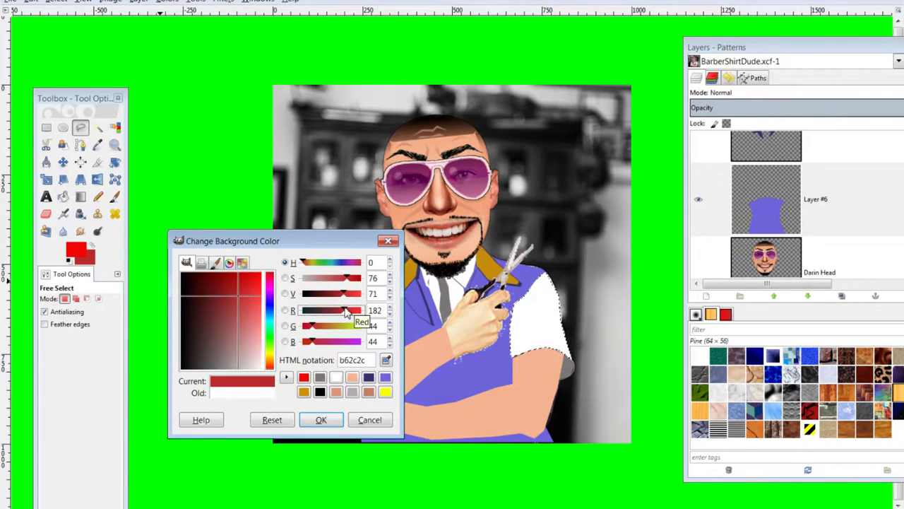
left_click(321, 420)
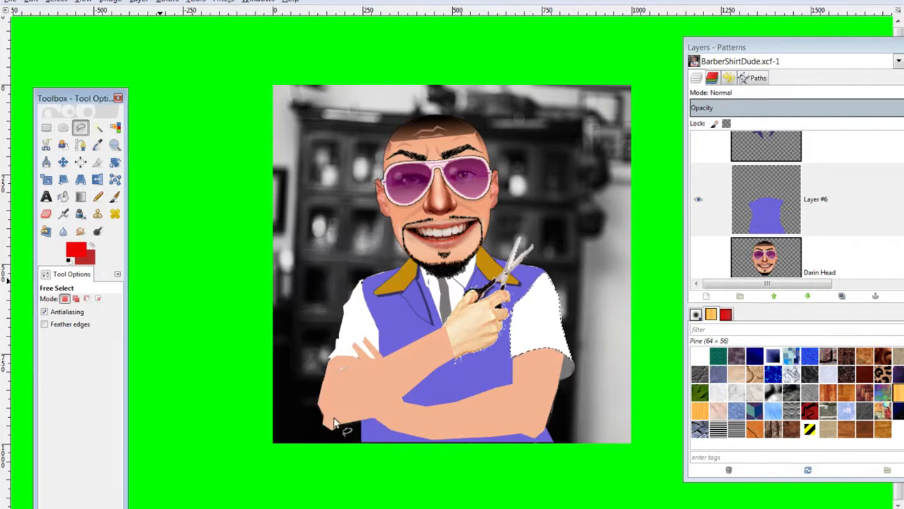
Choose the Blend tool with the FG to BG (RGB) gradient on Layer #6
left_click(80, 197)
left_click(60, 339)
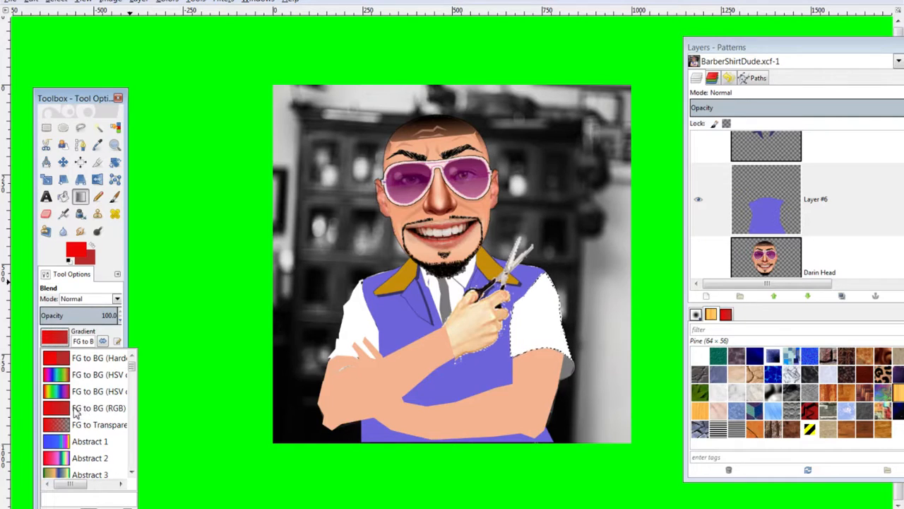
left_click(62, 341)
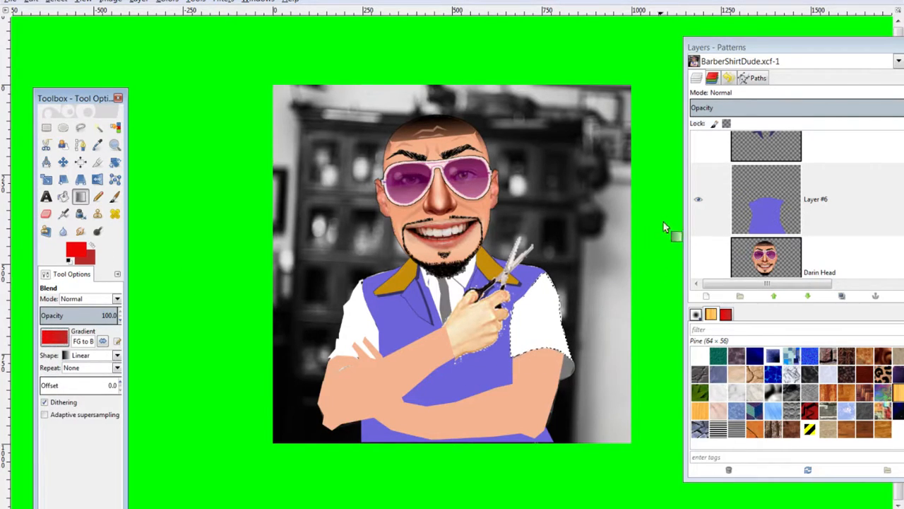
left_click(783, 215)
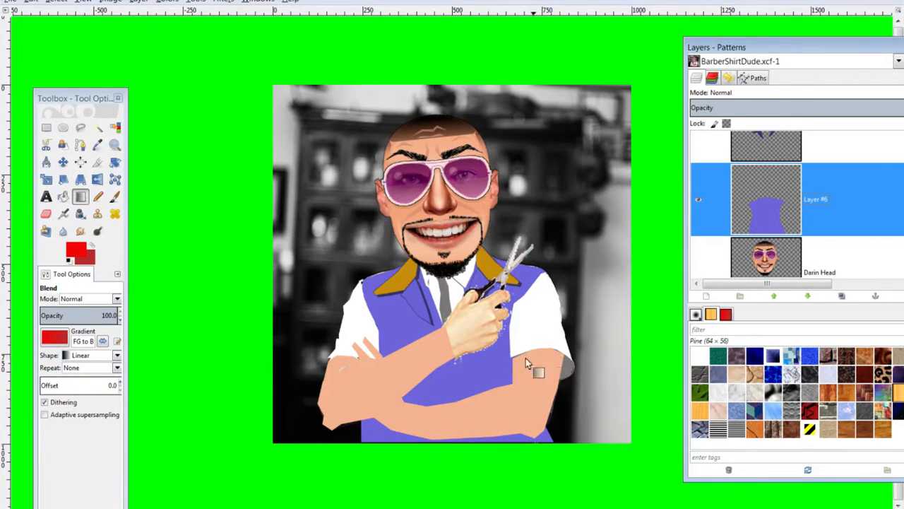
Fuzzy-select the purple vest area on Layer #6
left_click(97, 127)
left_click(768, 200)
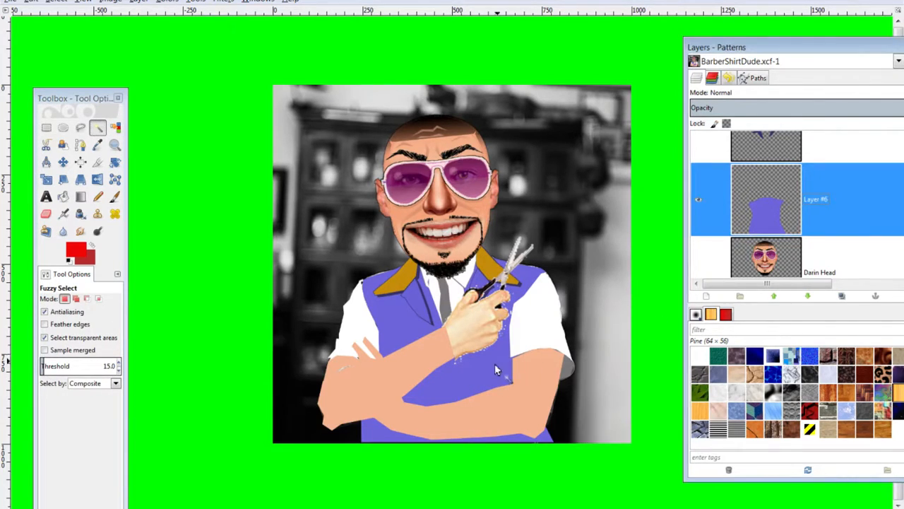
left_click(492, 366)
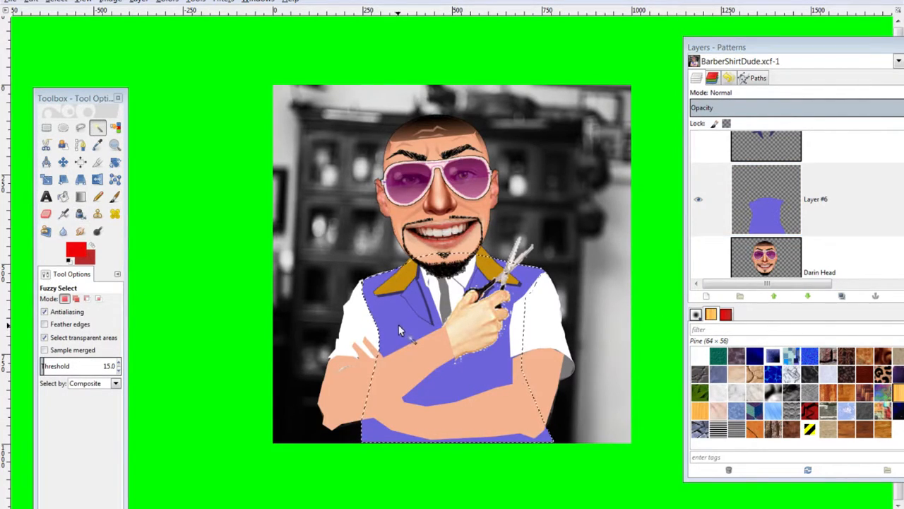
Fill the vest with a top-to-bottom red gradient, comparing versions with undo and redo
left_click(81, 197)
left_click_drag(406, 315, 402, 426)
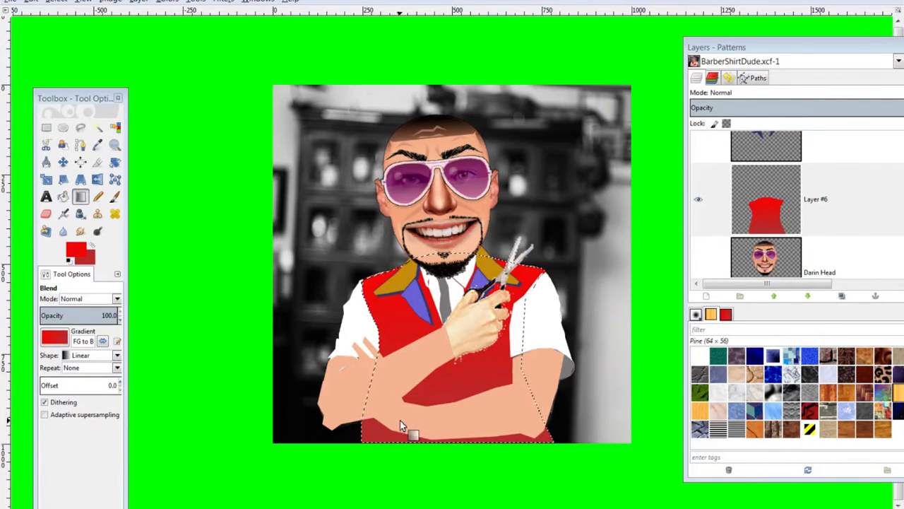
key("ctrl+z")
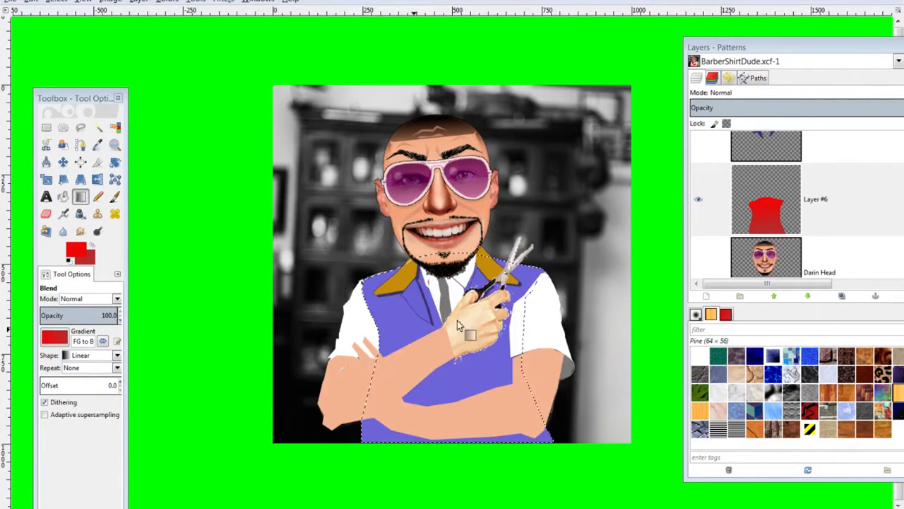
mouse_move(483, 376)
left_mouse_down()
mouse_move(482, 286)
mouse_move(414, 414)
mouse_move(410, 406)
left_mouse_up()
key("ctrl+z")
key("ctrl+z")
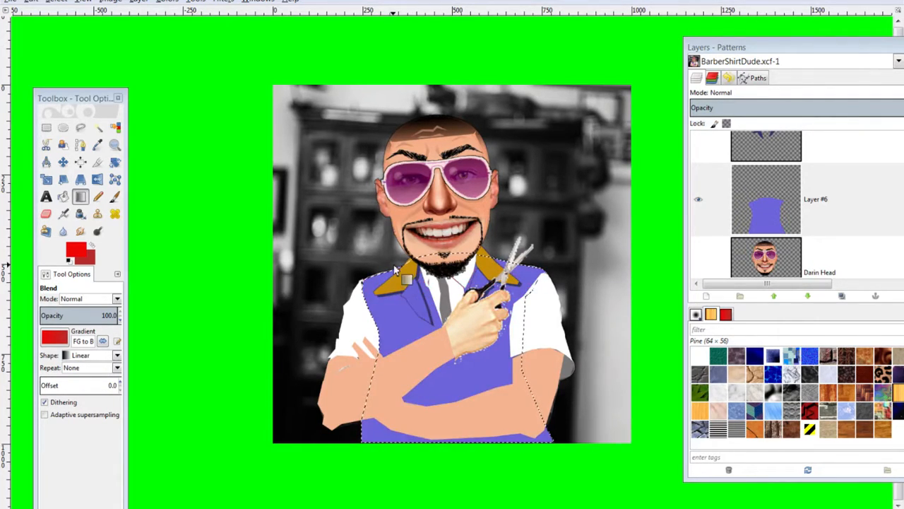
key("ctrl+y")
key("ctrl+z")
key("ctrl+y")
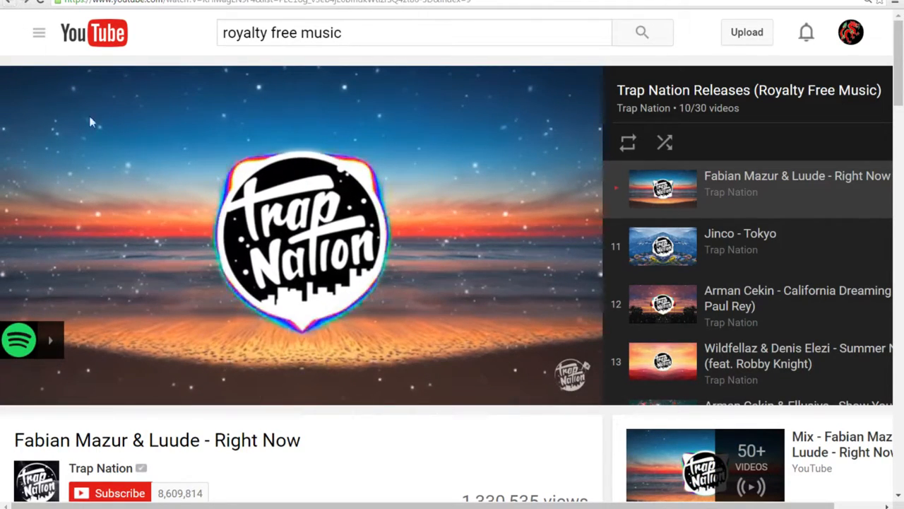
Play the Newest Royalty-Free Music for YouTubers! playlist from the search results, then return to GIMP
left_click(14, 3)
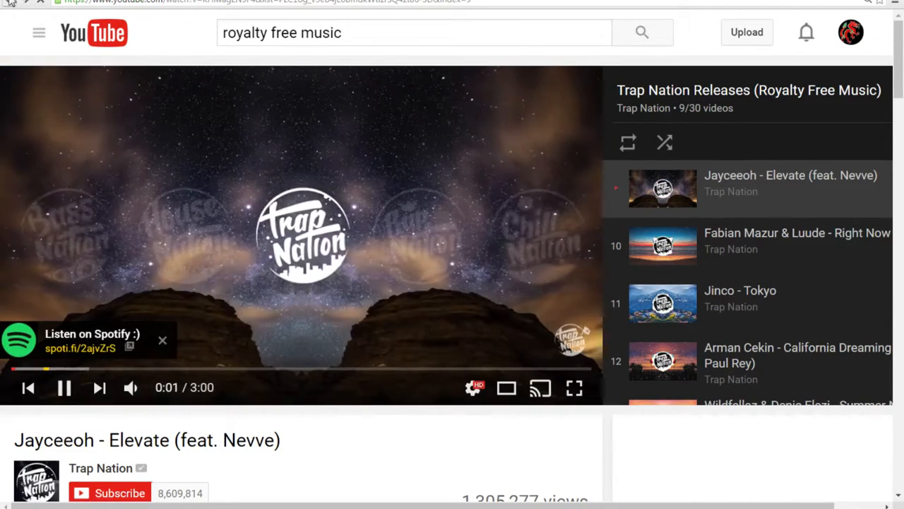
left_click(14, 3)
left_click(14, 2)
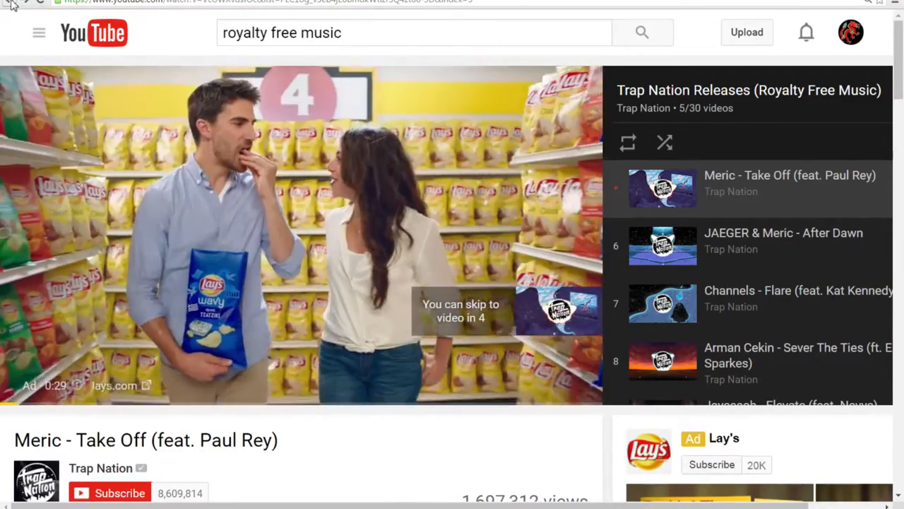
left_click(12, 6)
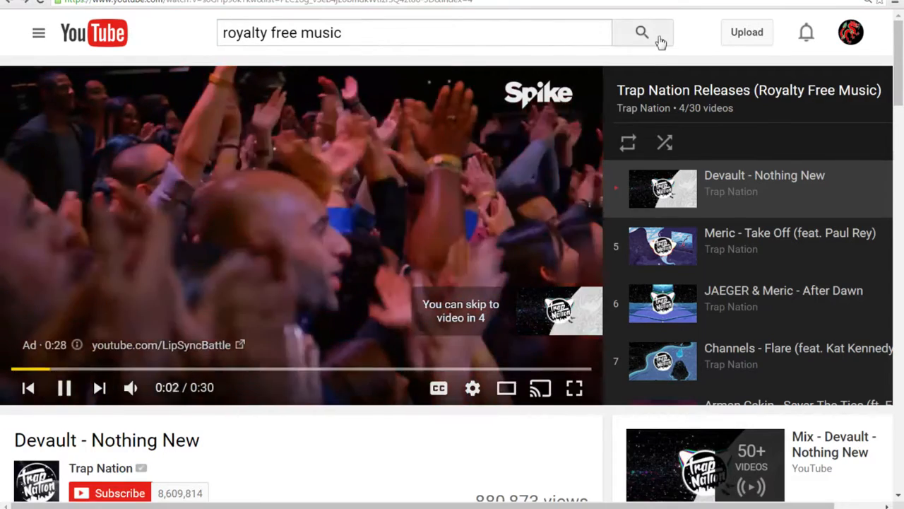
left_click(657, 35)
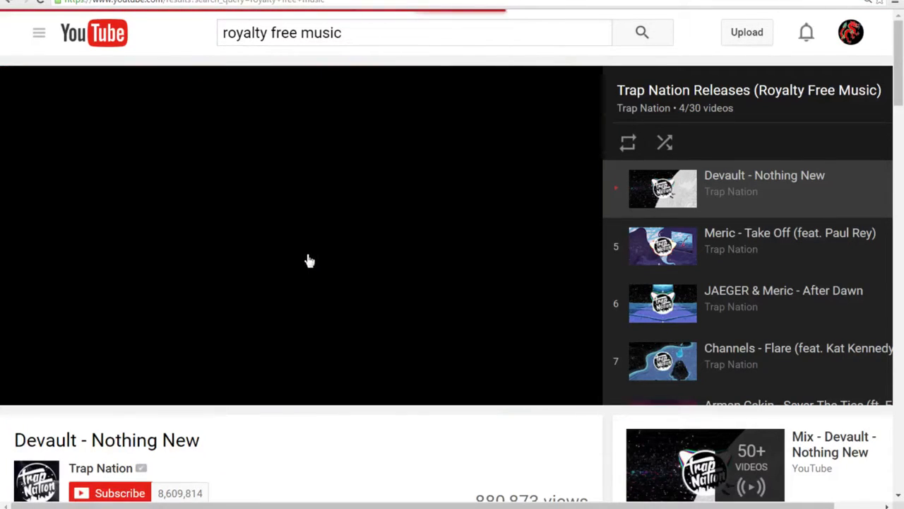
scroll(223, 271, "down", 3)
scroll(225, 269, "down", 3)
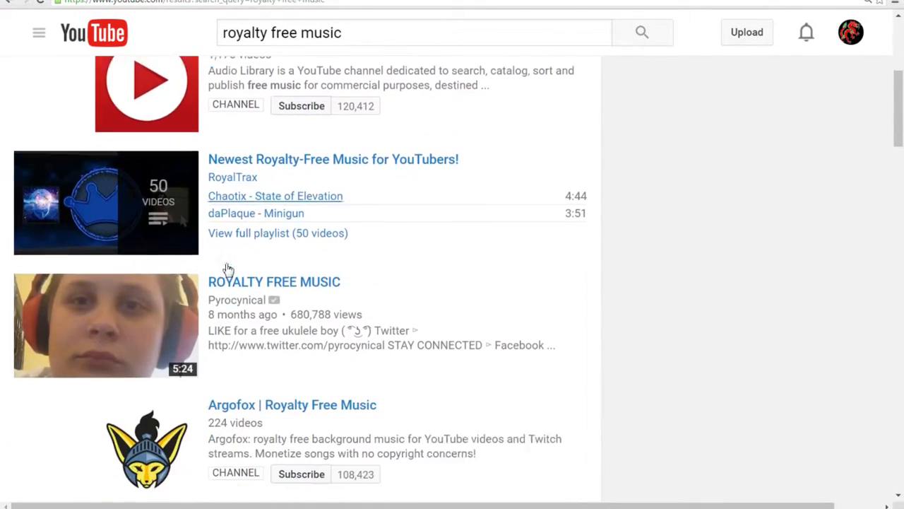
left_click(259, 111)
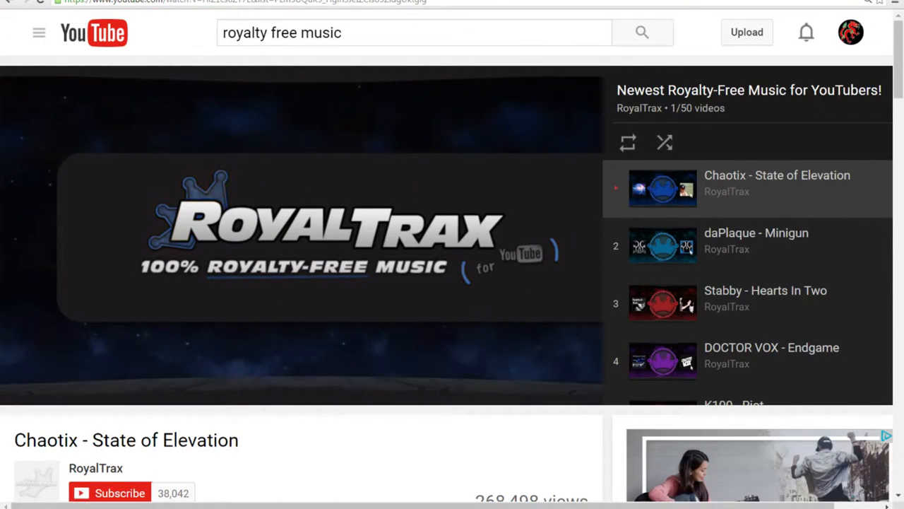
key("alt+Tab")
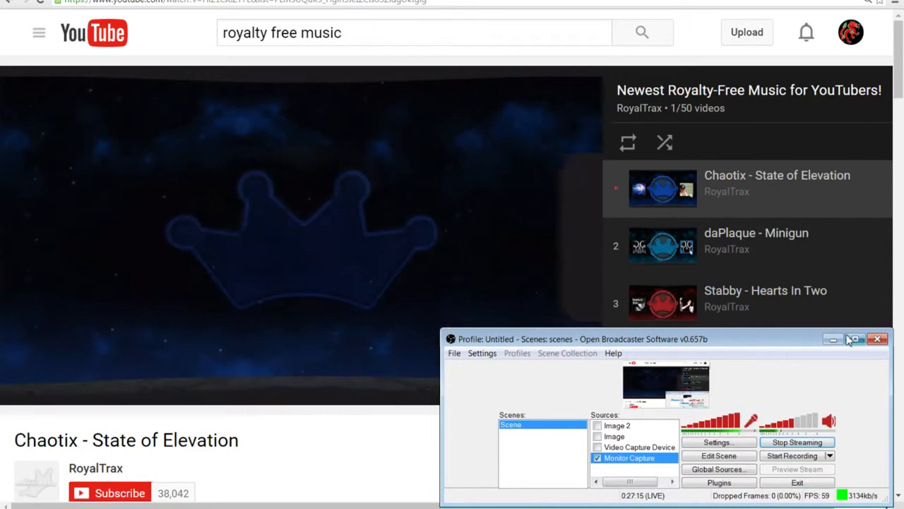
left_click(834, 340)
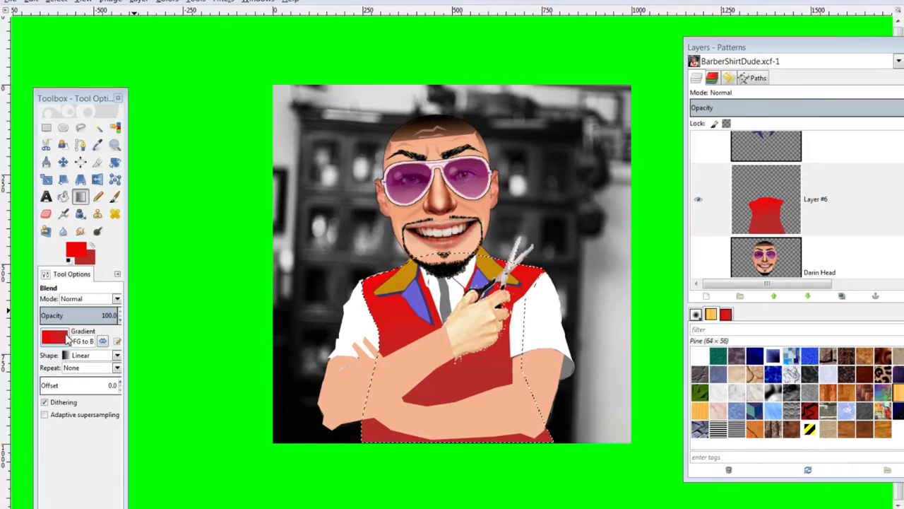
Brighten the foreground red to f33636
left_click(76, 251)
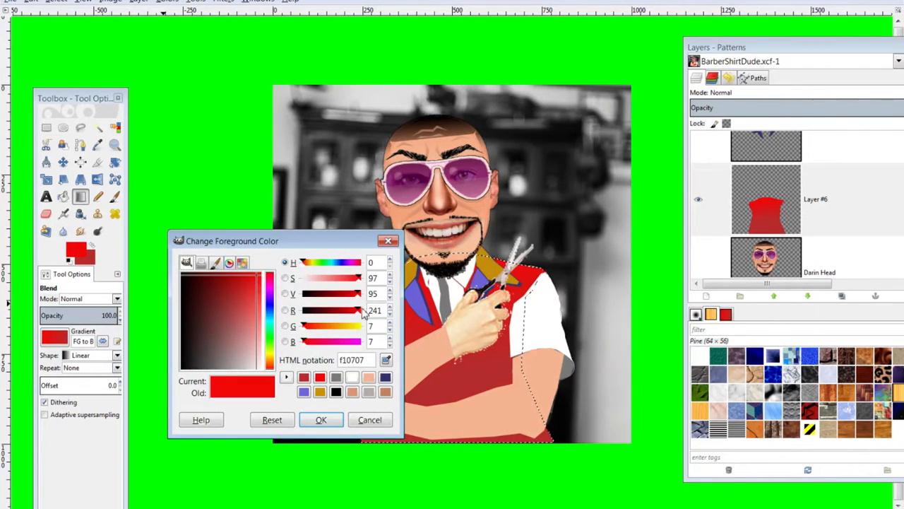
left_click_drag(357, 292, 339, 280)
left_click(319, 420)
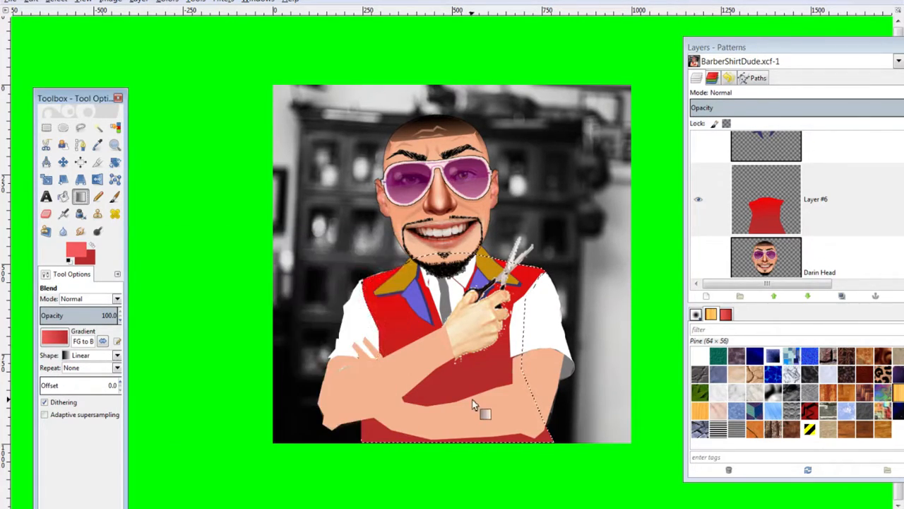
Redraw the vest gradient lighter at top and darker below, then deselect
left_click_drag(457, 373, 437, 265)
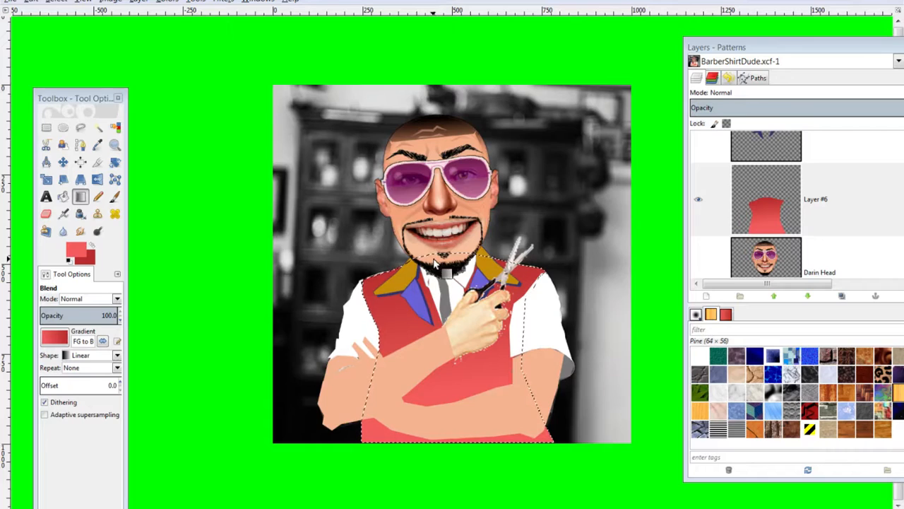
left_click_drag(395, 291, 400, 385)
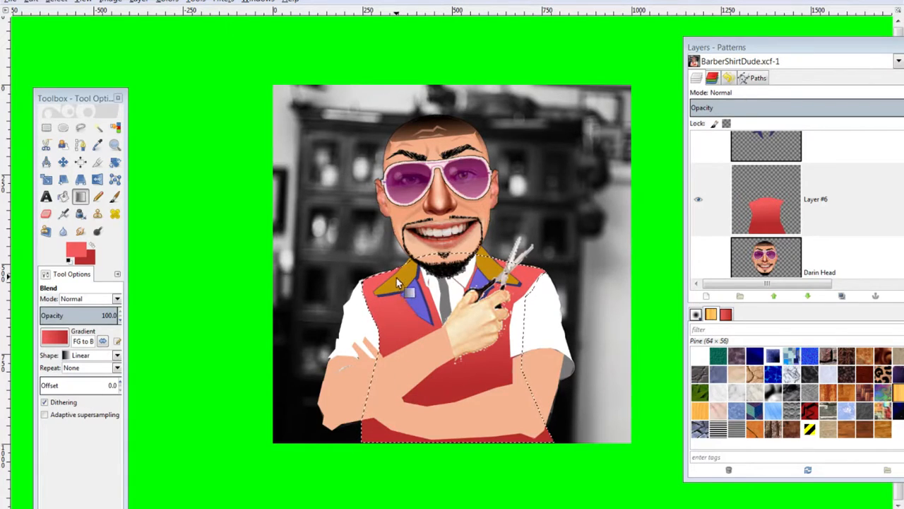
left_click_drag(397, 277, 404, 439)
left_click_drag(397, 296, 407, 363)
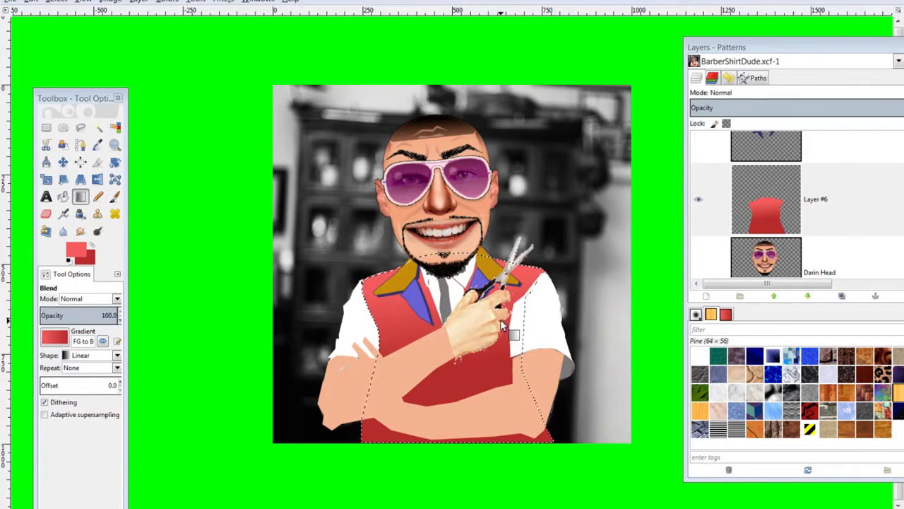
key("ctrl+shift+a")
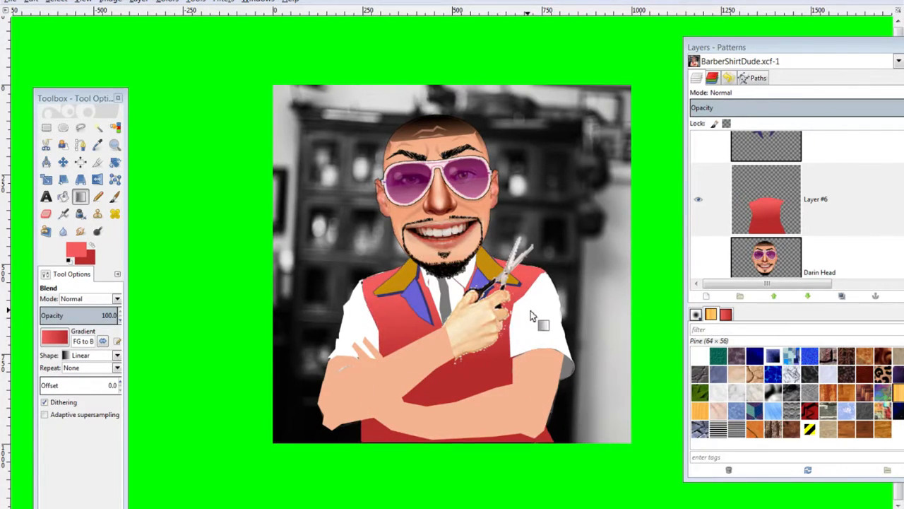
Fuzzy-select the gold collar on Layer #7 and fill it with the red foreground
scroll(797, 211, "up", 3)
left_click(780, 207)
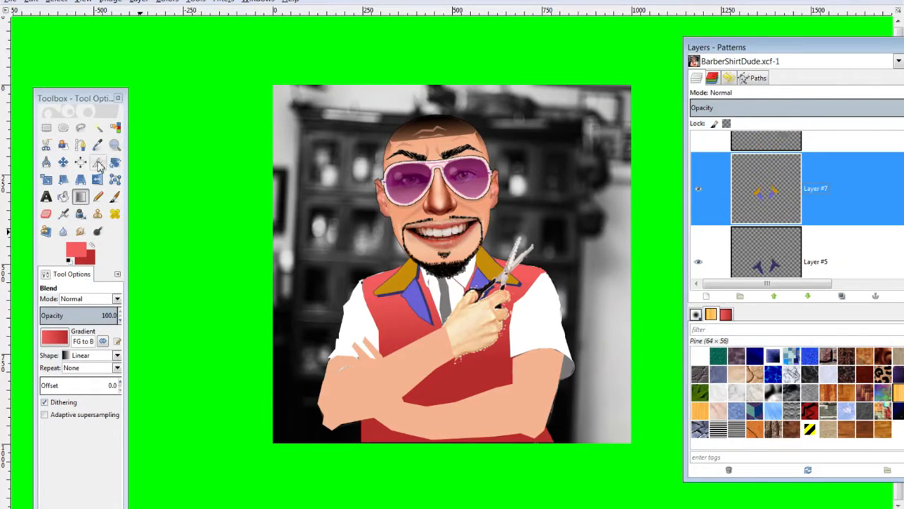
left_click(98, 127)
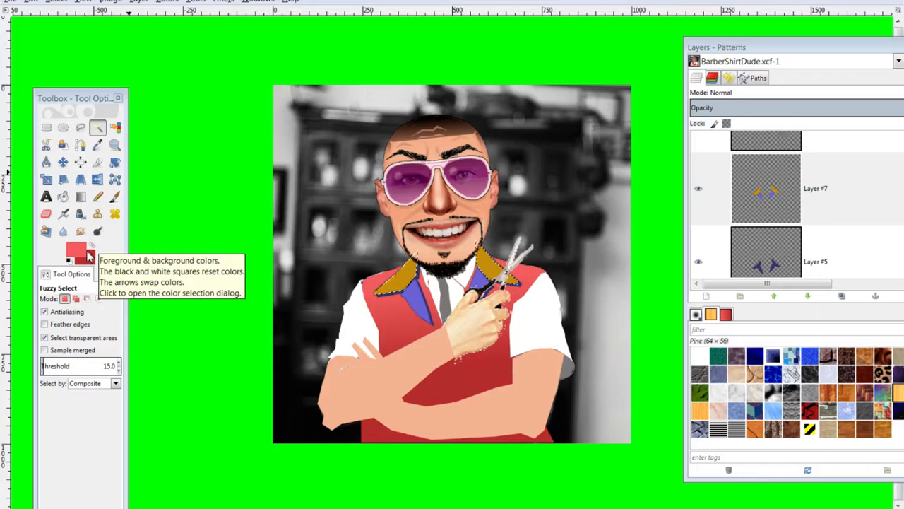
key("ctrl+comma")
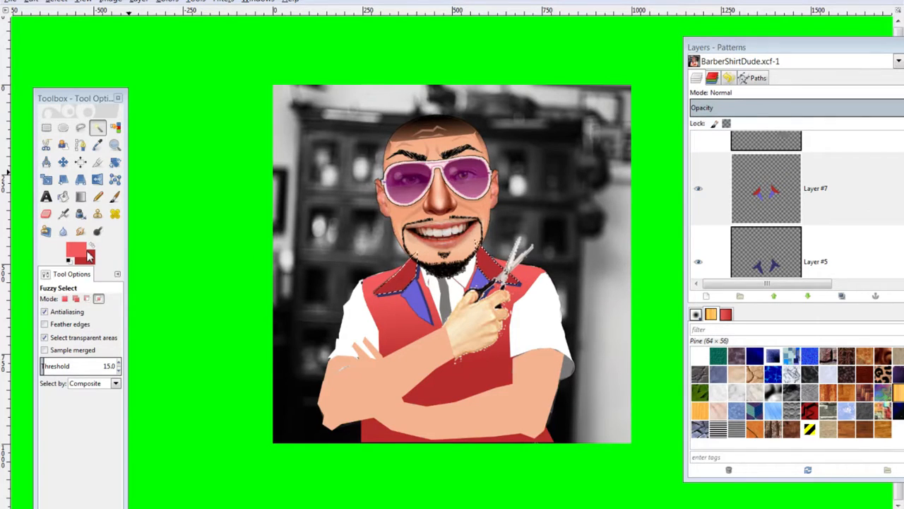
Set the foreground to black 000000 and fill the lapel areas with it
scroll(874, 186, "up", 1)
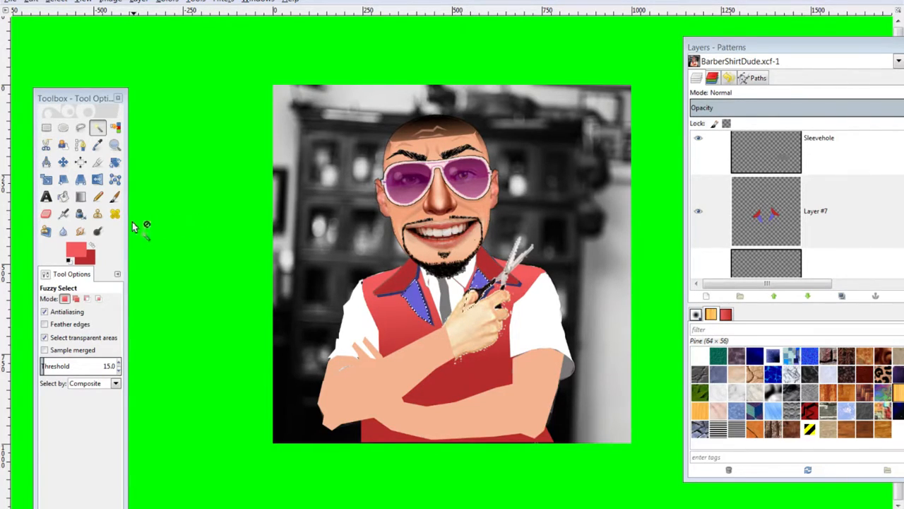
left_click(76, 249)
left_click_drag(205, 310, 301, 470)
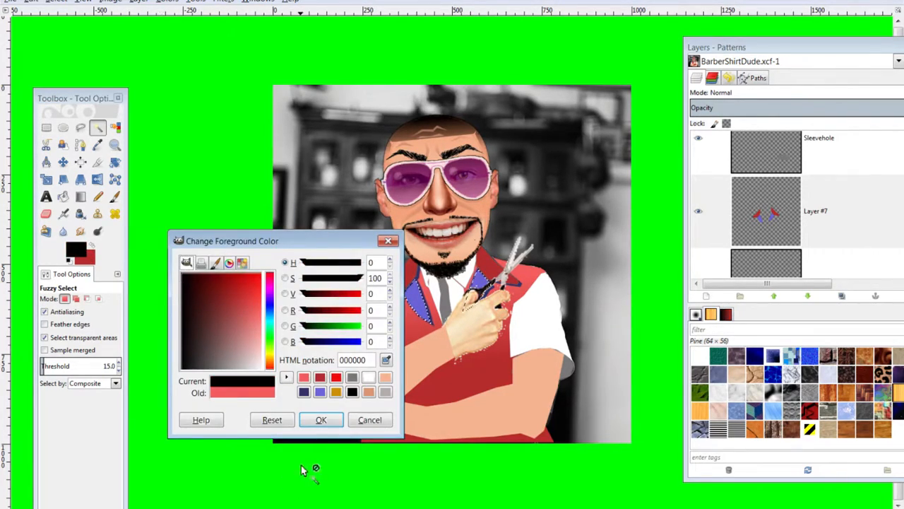
left_click(319, 420)
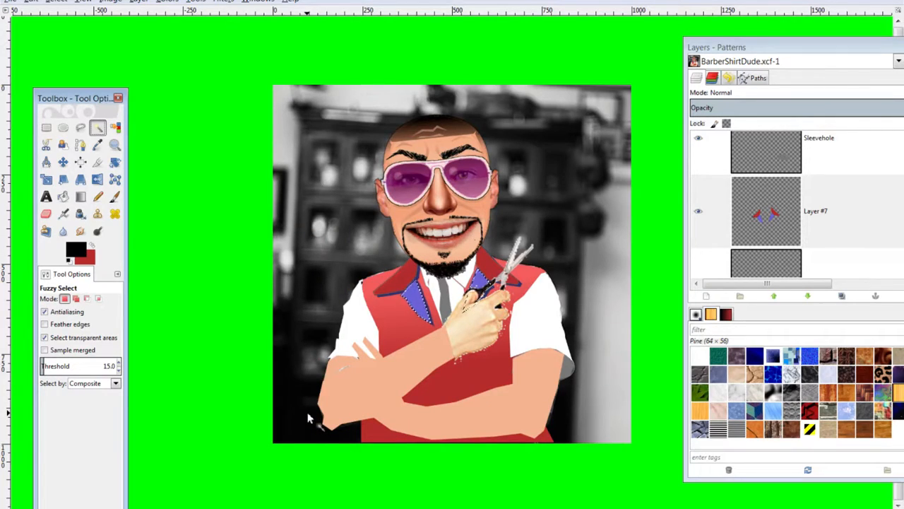
key("ctrl+comma")
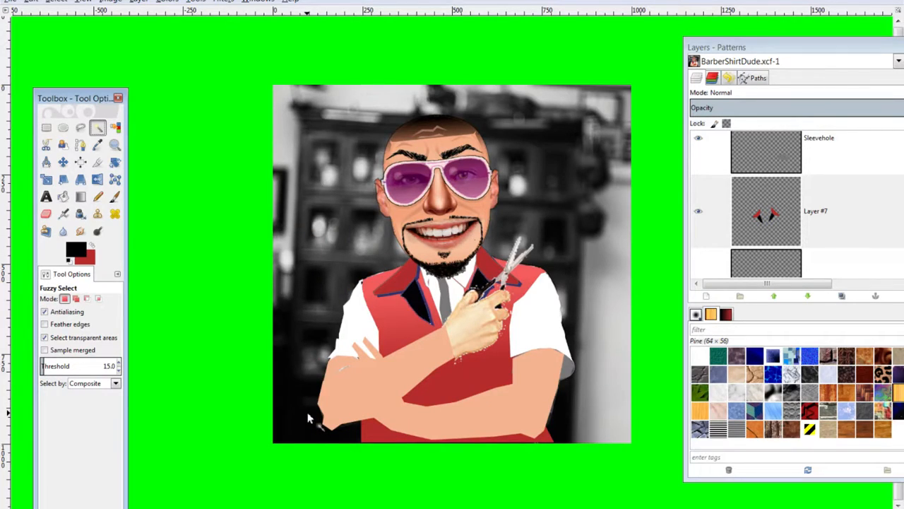
scroll(815, 192, "down", 3)
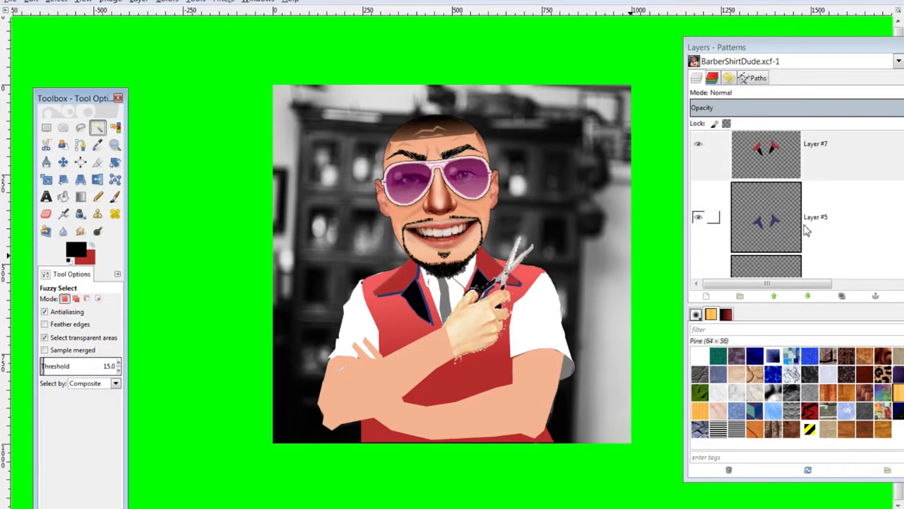
Fill Layer #5's blue collar shapes with black and clear the selection
left_click(782, 220)
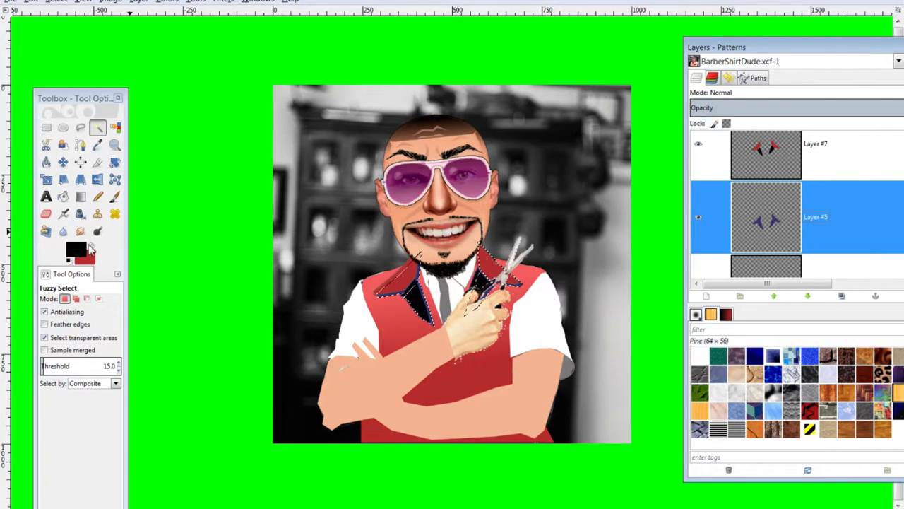
key("ctrl+period")
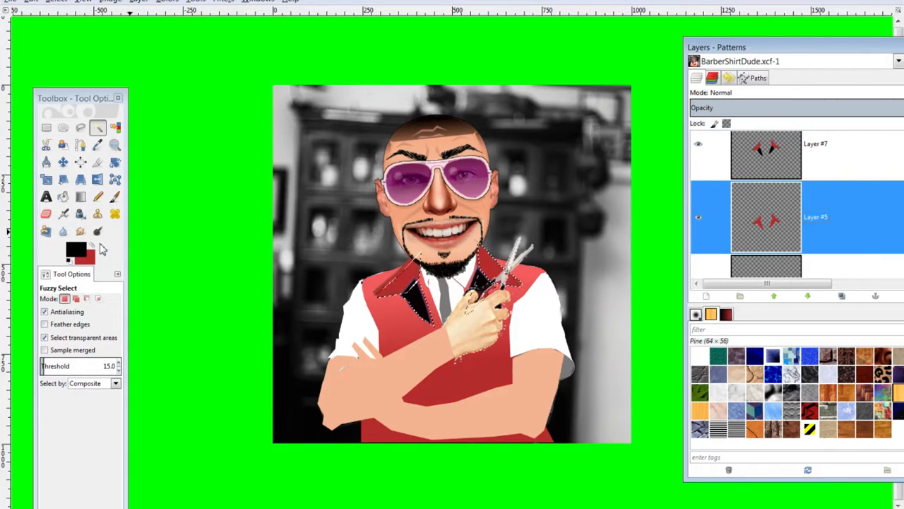
key("shift+ctrl+a")
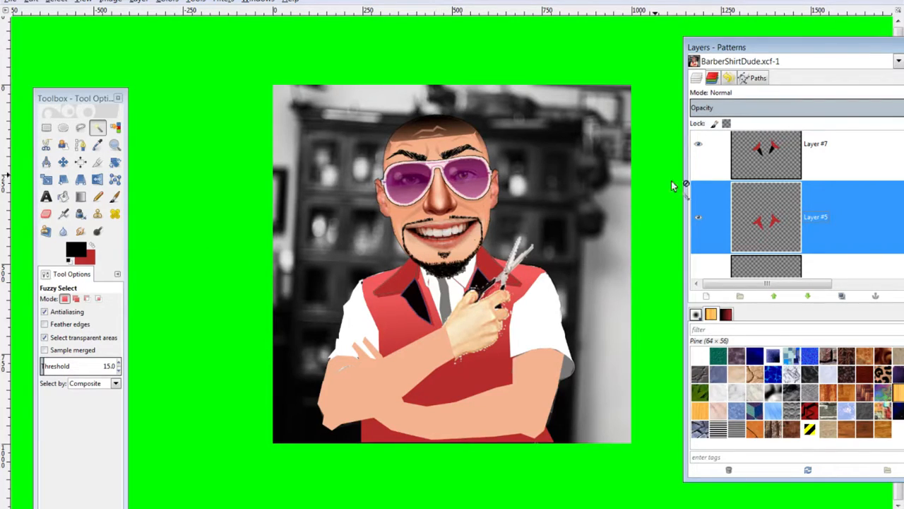
left_click(767, 223, "alt")
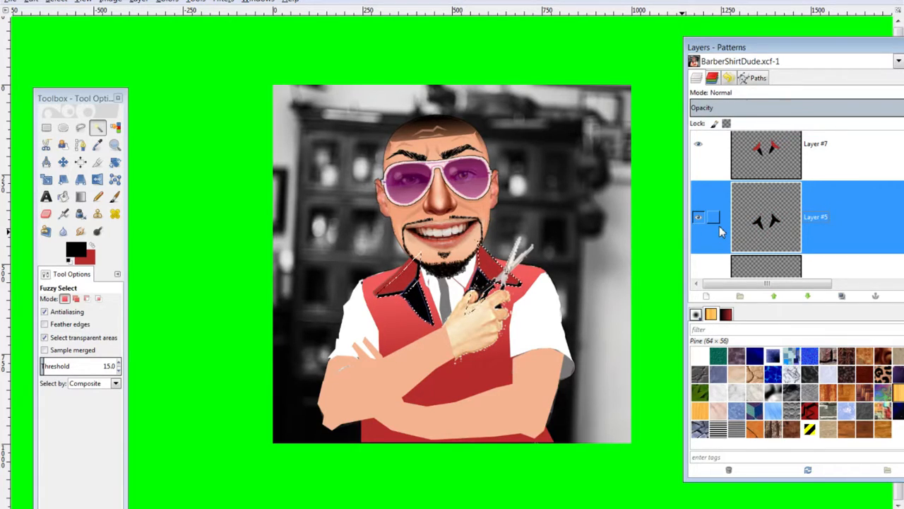
key("shift+ctrl+a")
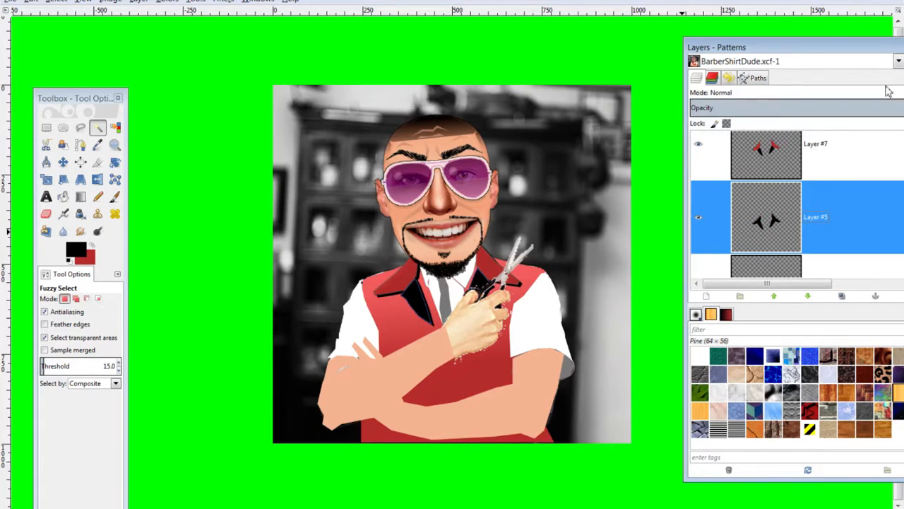
left_click_drag(808, 55, 756, 51)
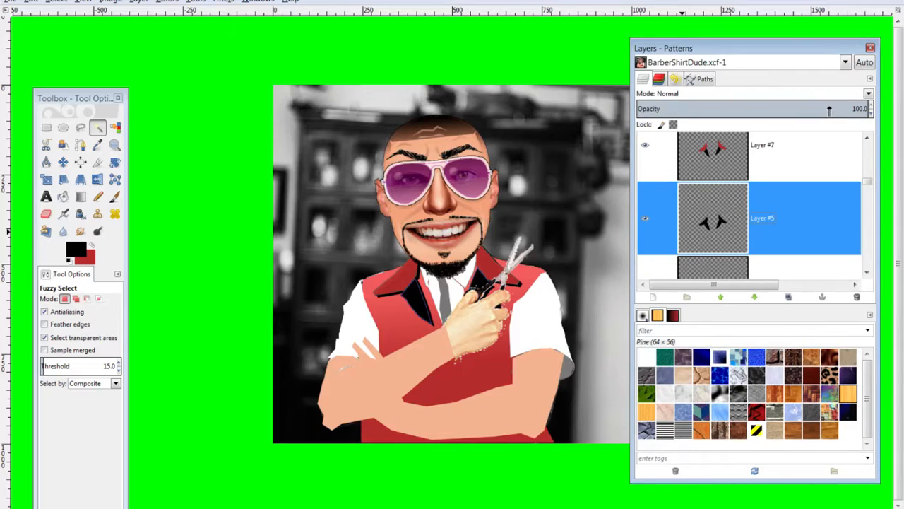
Lower Layer #5's opacity to 49.4 so the black collar shadows are semi-transparent
left_click(830, 110)
left_click_drag(810, 108, 791, 109)
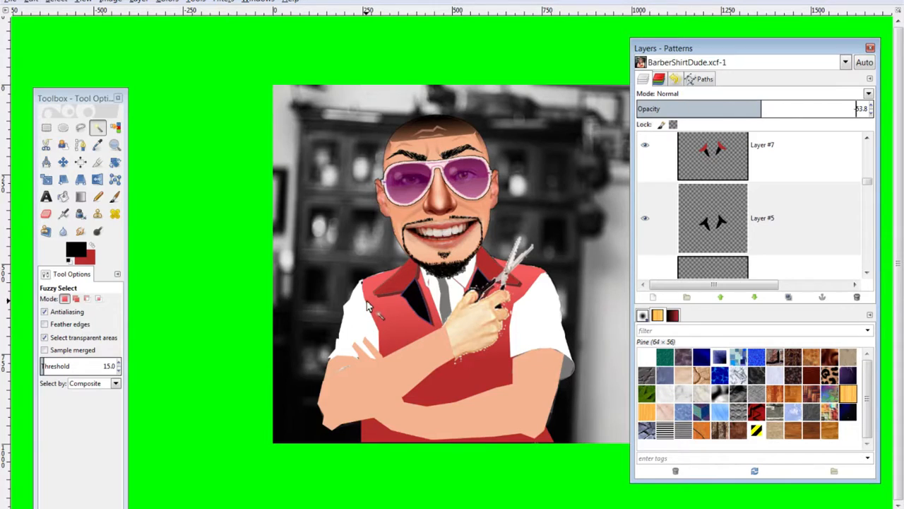
left_click_drag(685, 48, 747, 55)
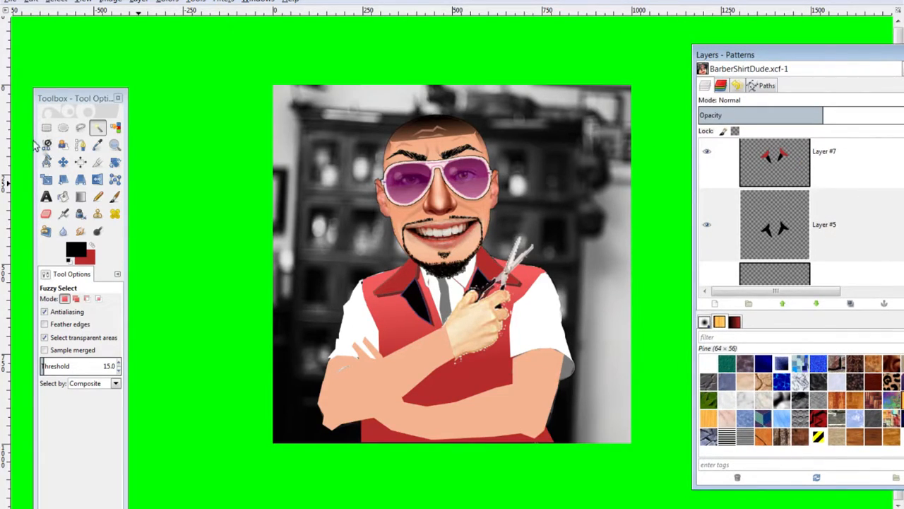
left_click(63, 162)
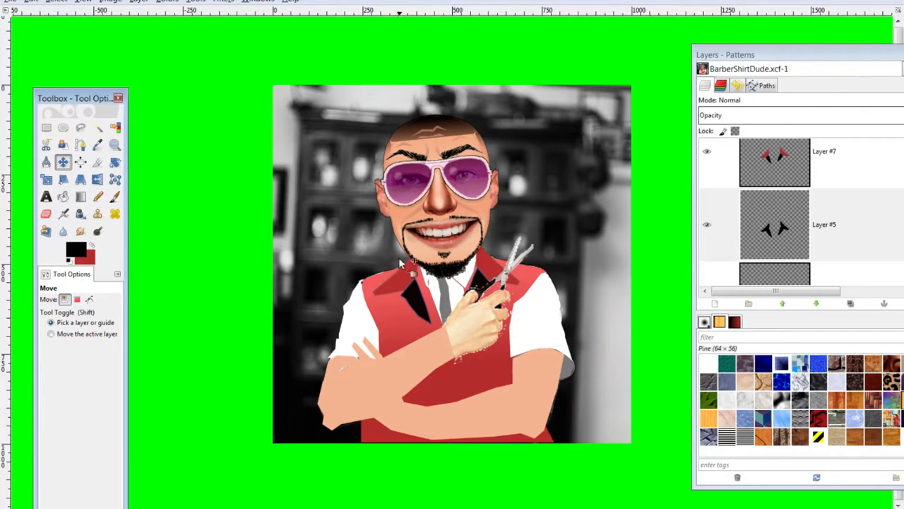
left_click(710, 228)
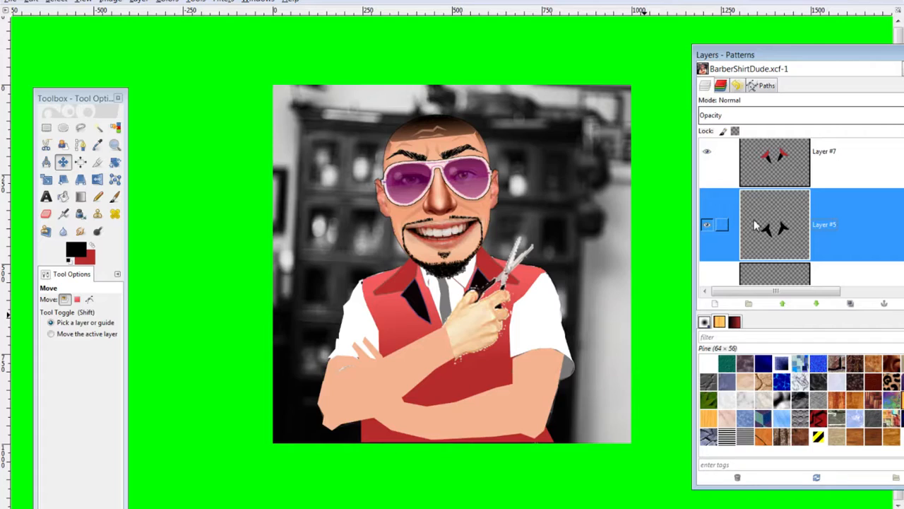
key("ctrl+z")
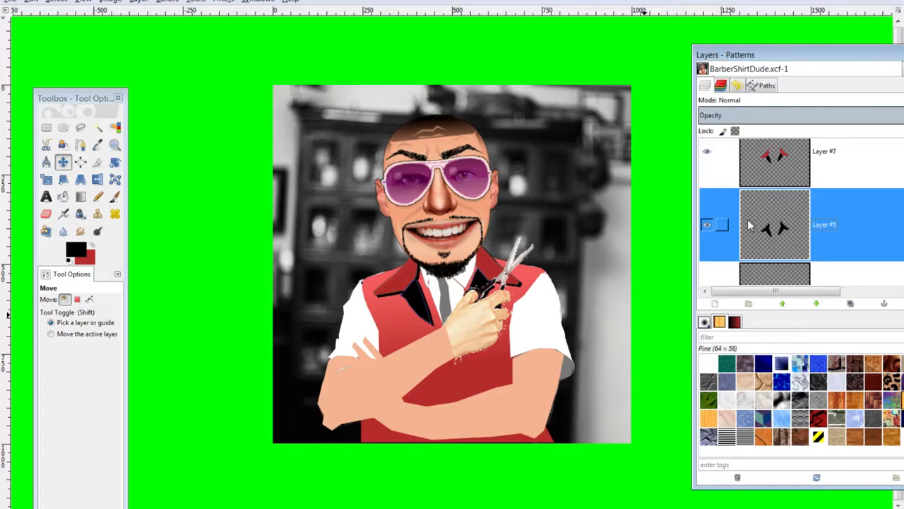
left_click(802, 117)
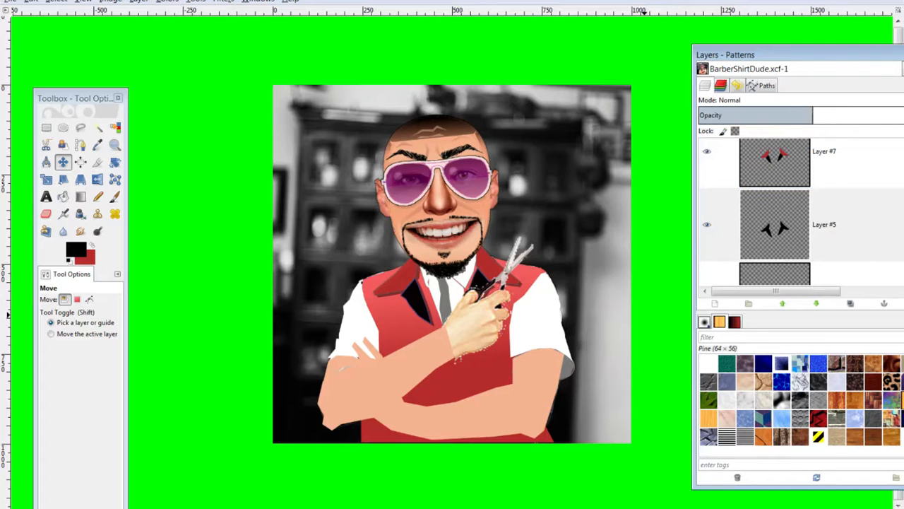
left_click_drag(808, 62, 736, 56)
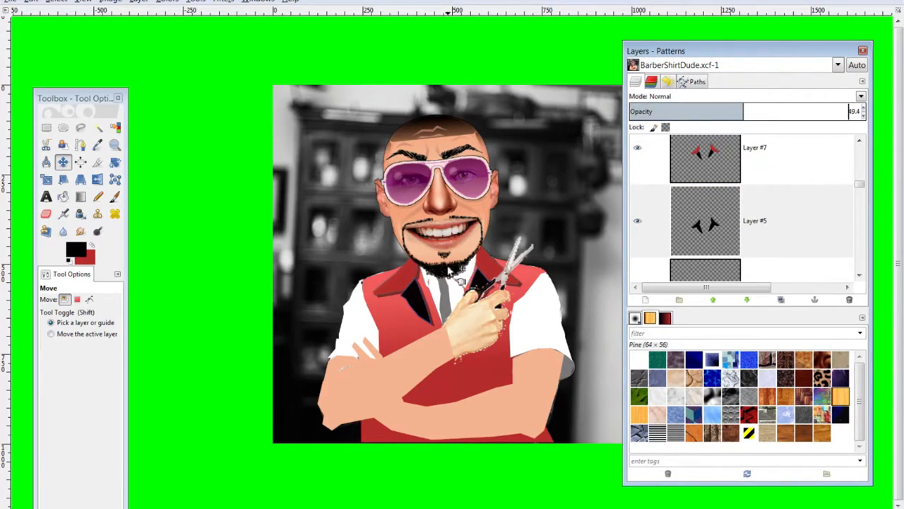
left_click(309, 187)
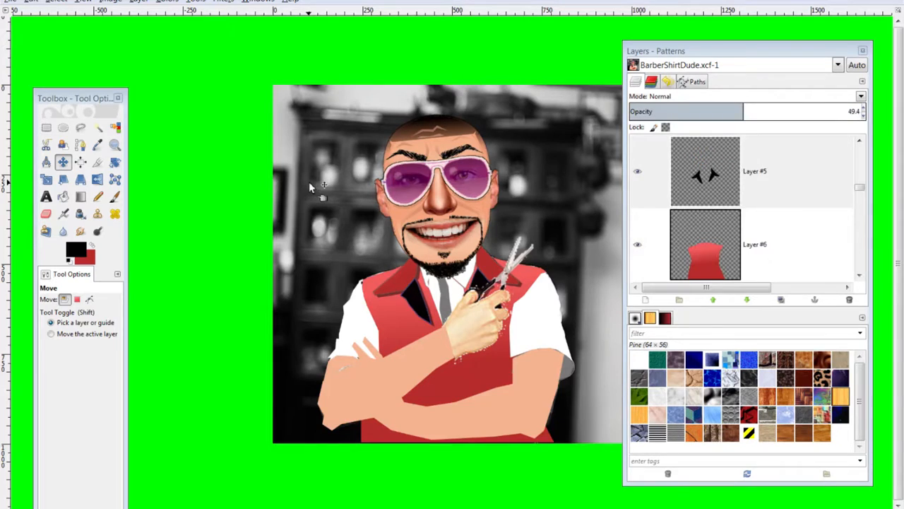
left_click(358, 224)
key("ctrl")
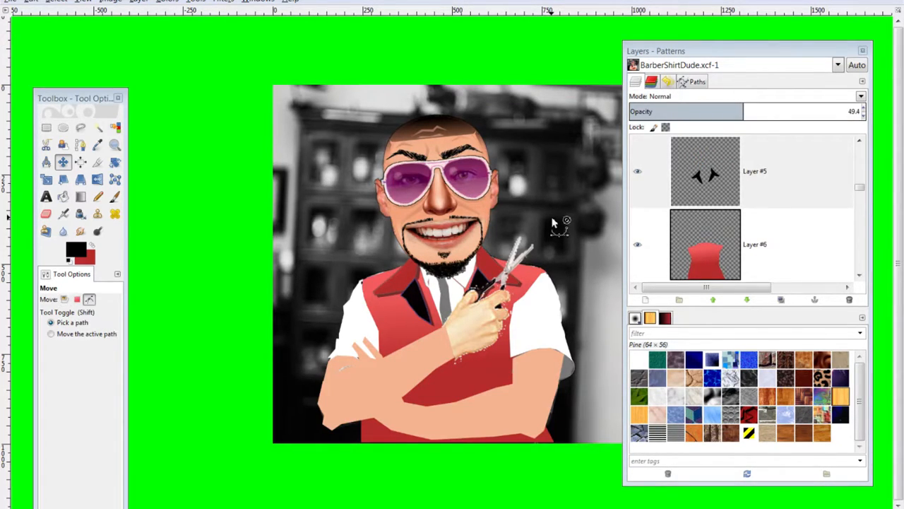
mouse_move(456, 145)
left_mouse_down()
mouse_move(453, 131)
mouse_move(451, 142)
left_mouse_up()
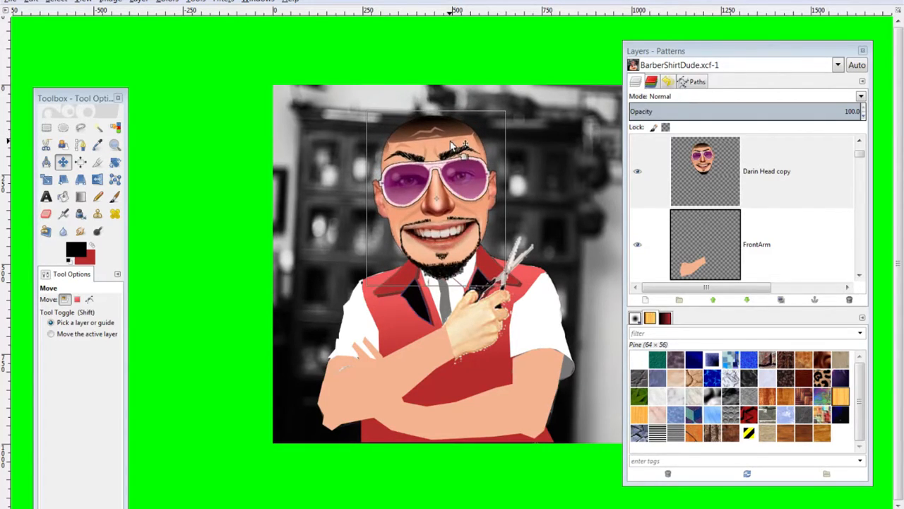
left_click(453, 144)
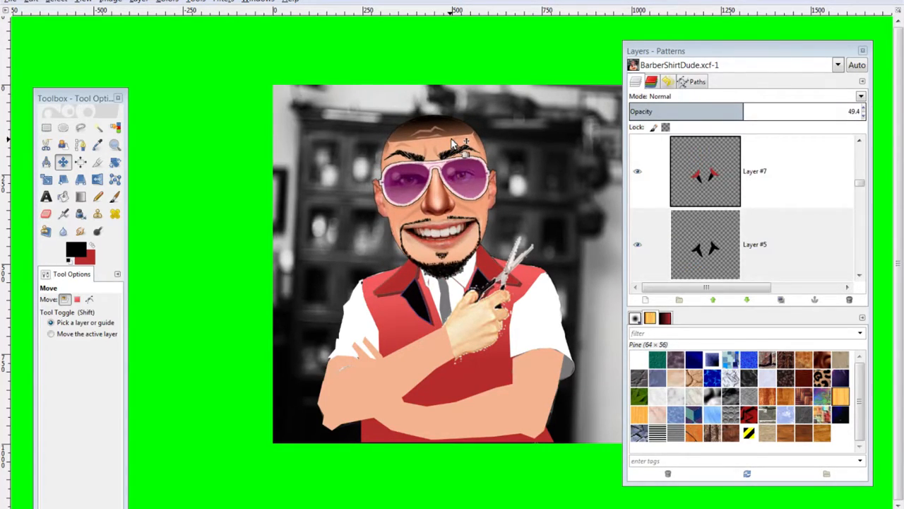
scroll(805, 226, "up", 10)
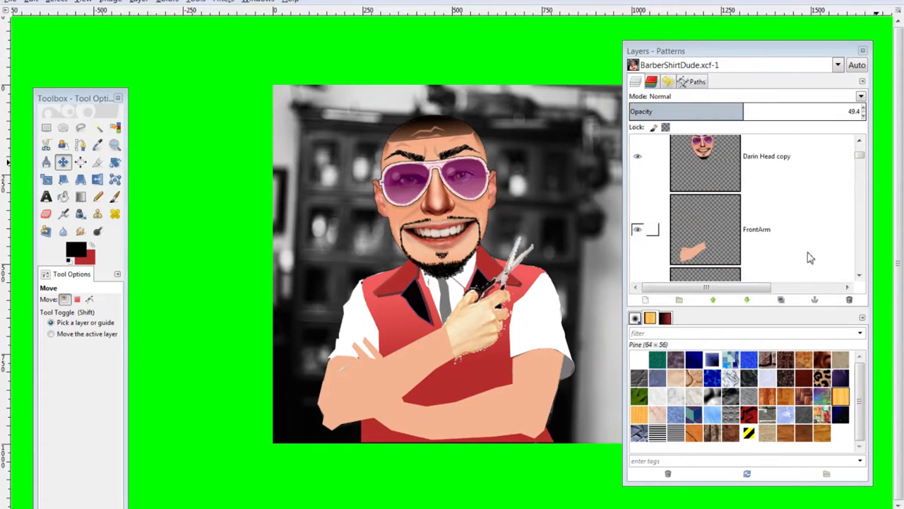
scroll(803, 262, "down", 1)
left_click(758, 225)
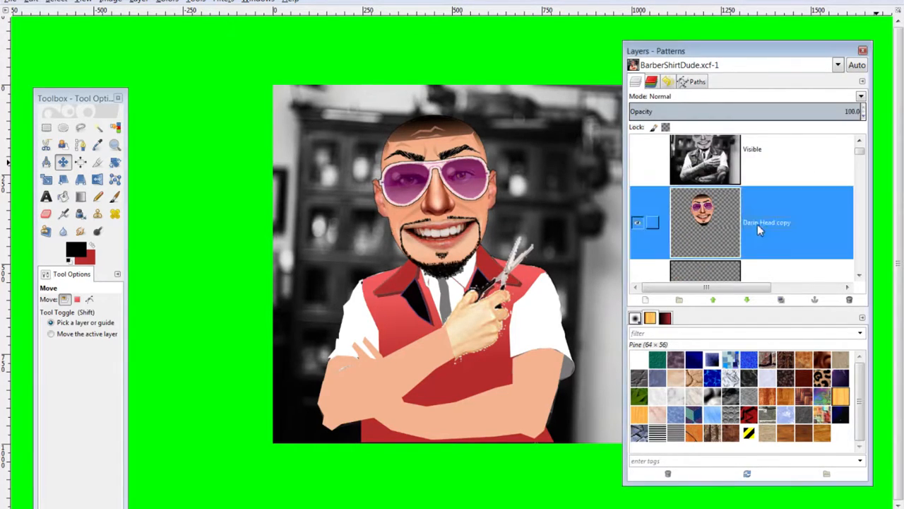
key("Tab")
key("shift+s")
left_click(771, 224)
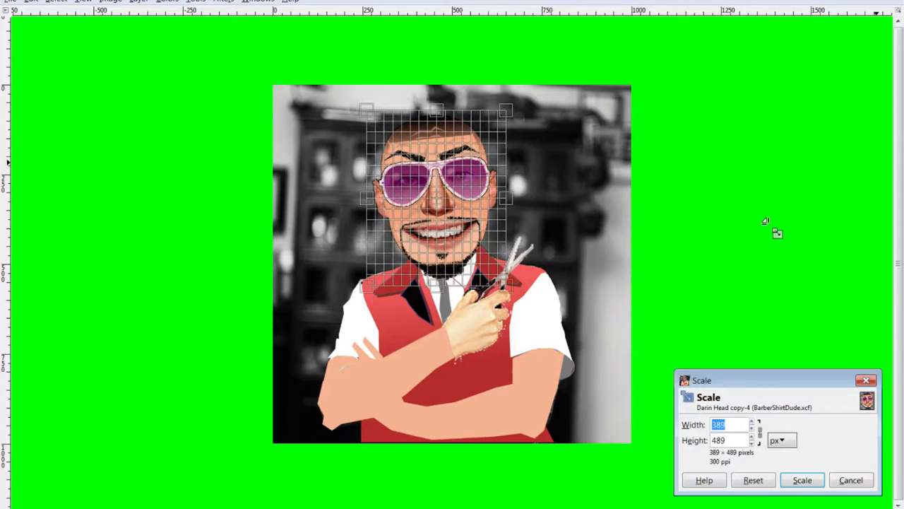
key("Tab")
left_click_drag(505, 108, 512, 133)
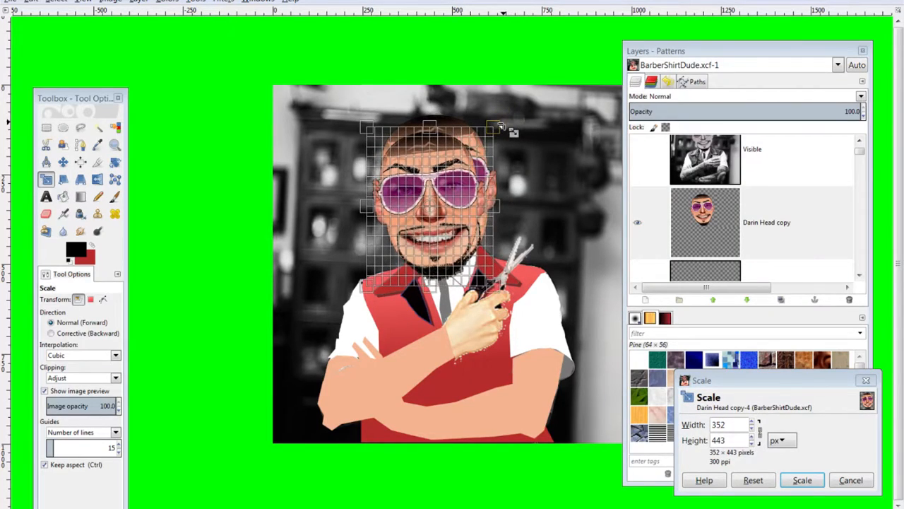
left_click(802, 481)
Nudge the resized head slightly lower onto the barber's shoulders
key("m")
left_click_drag(442, 199, 449, 187)
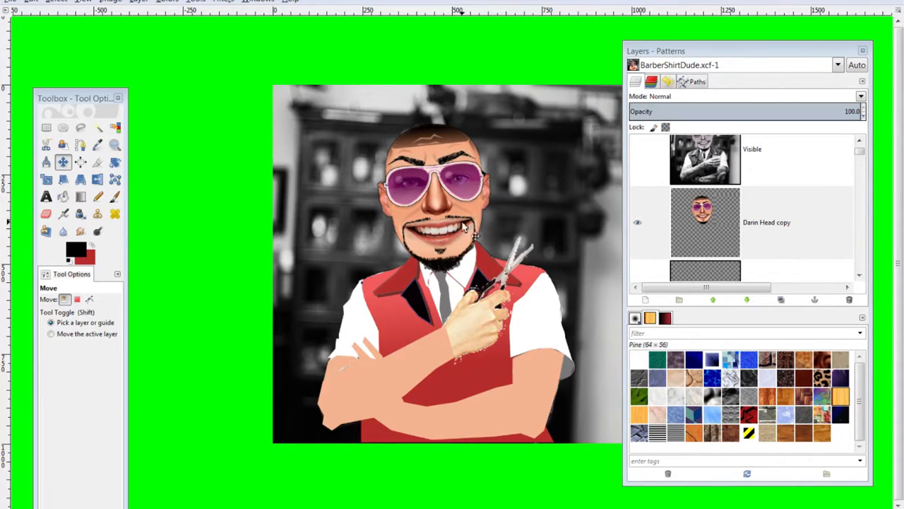
left_click_drag(434, 216, 437, 221)
left_click_drag(639, 51, 722, 51)
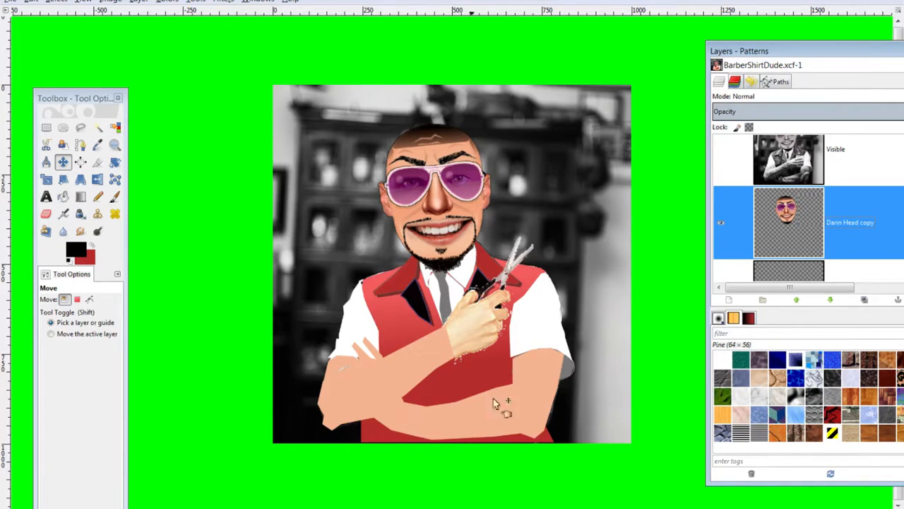
left_click(440, 157)
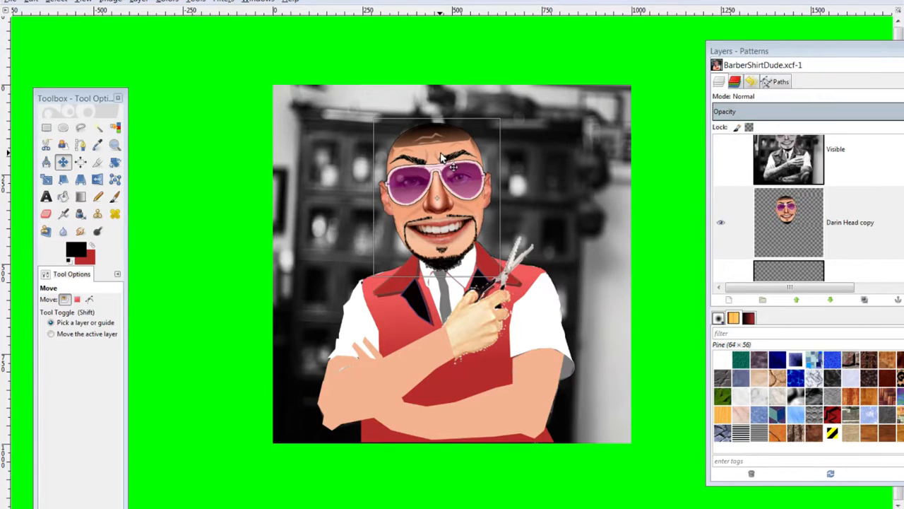
left_click_drag(446, 172, 446, 171)
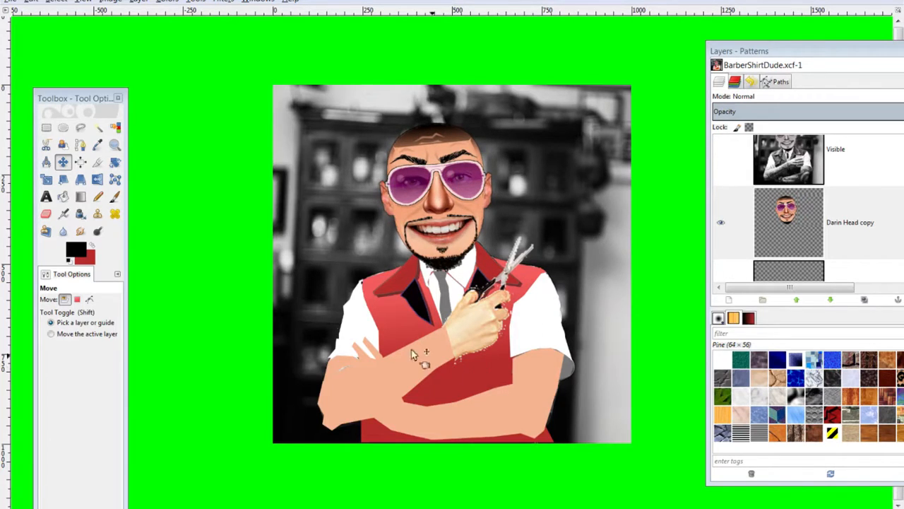
left_click_drag(790, 49, 668, 54)
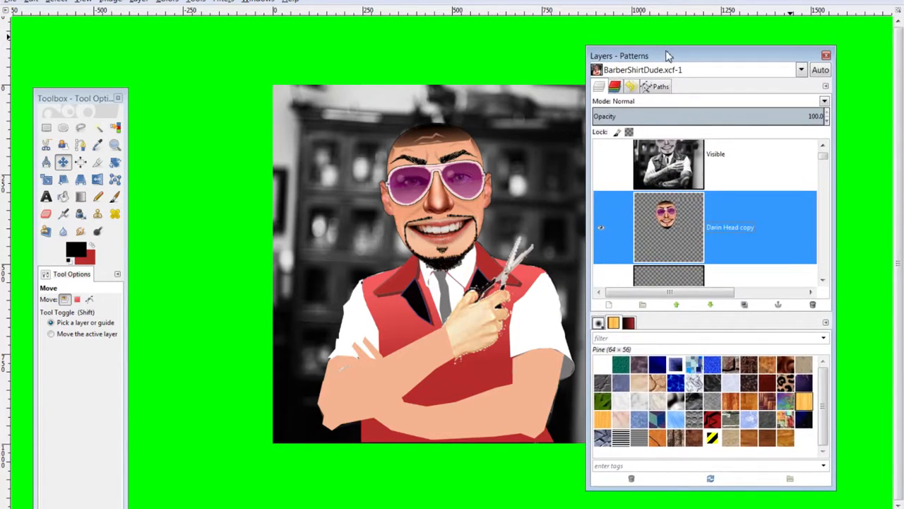
Clear the hands-holding-scissors layer's name so it becomes Layer #8
scroll(715, 223, "down", 1)
scroll(706, 212, "down", 3)
scroll(679, 219, "up", 2)
left_click(691, 227)
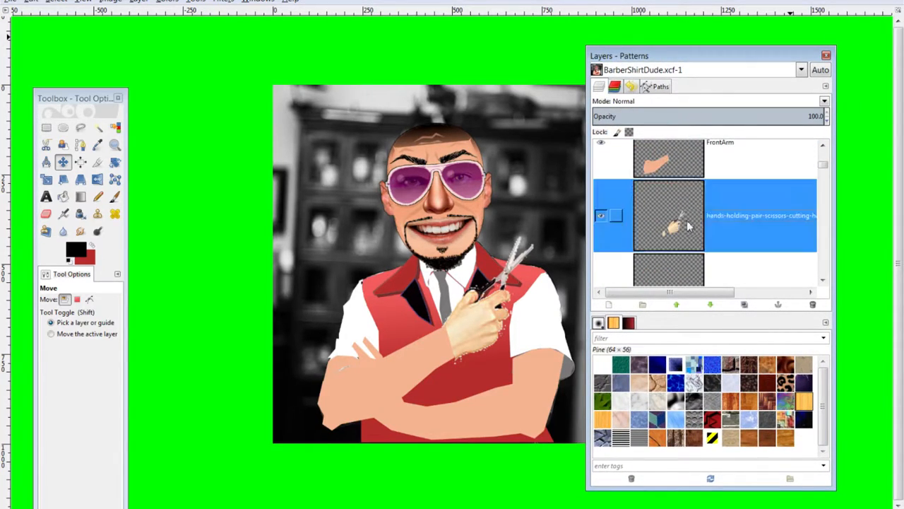
scroll(342, 272, "up", 4)
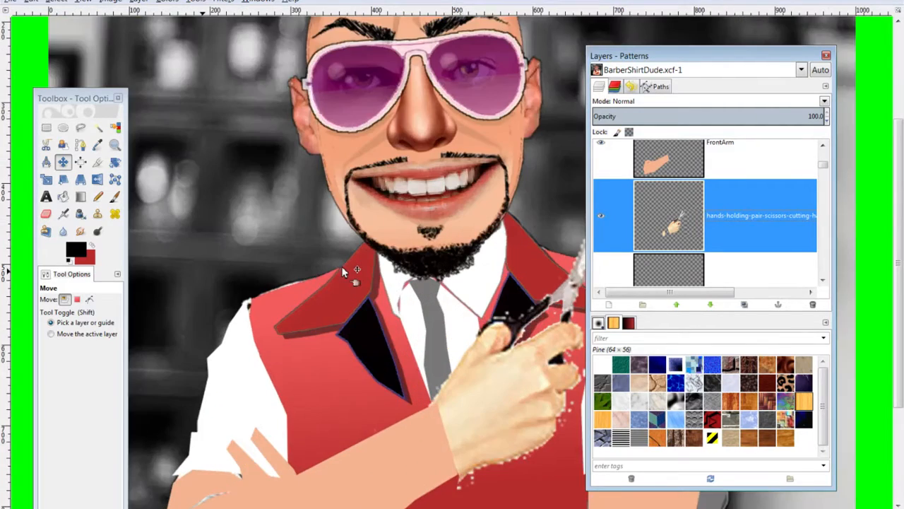
double_click(711, 214)
key("BackSpace")
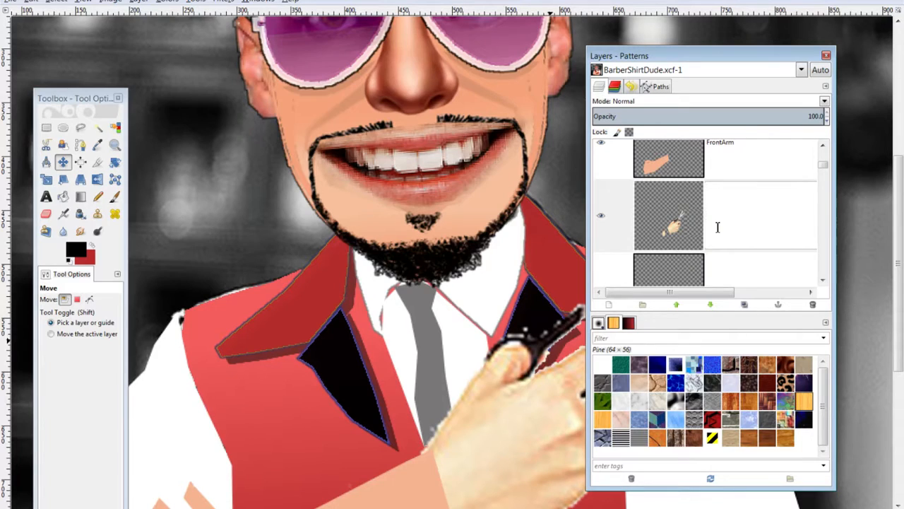
key("Return")
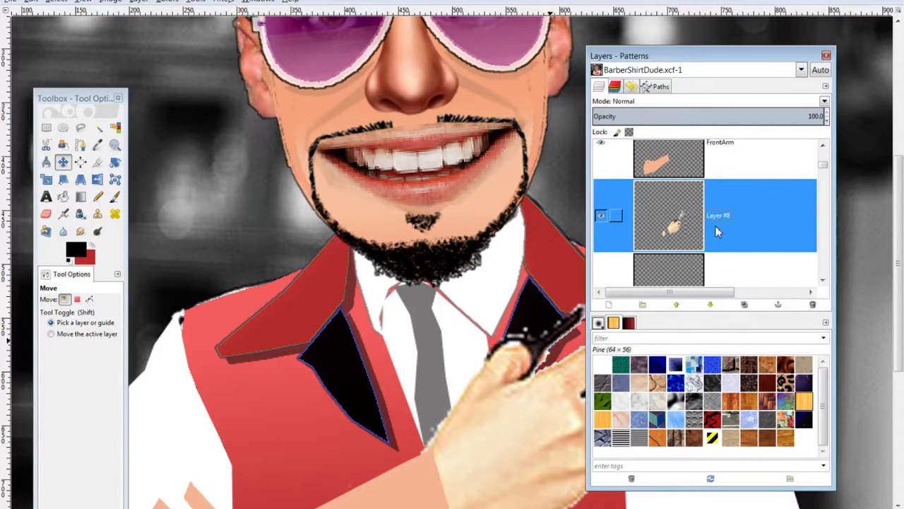
Add a new empty transparent layer named collar #1
left_click_drag(622, 62, 787, 53)
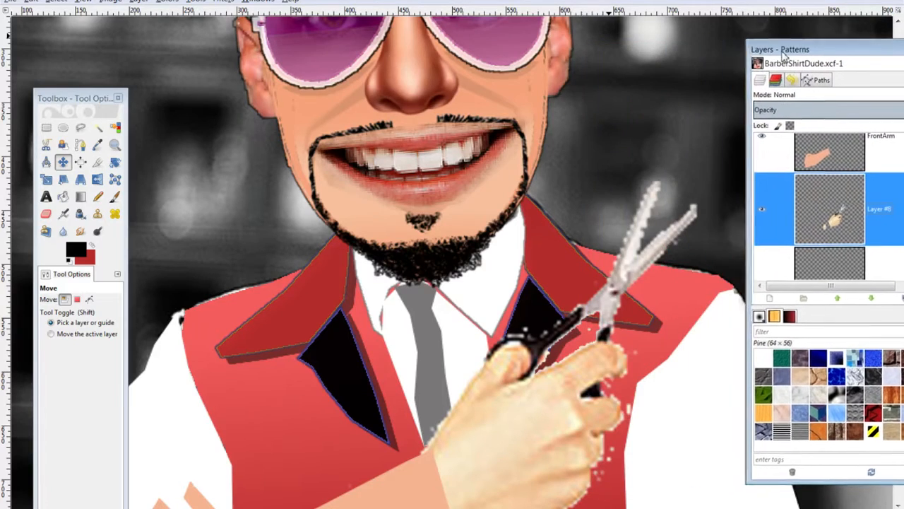
scroll(343, 276, "down", 5)
scroll(339, 276, "up", 3)
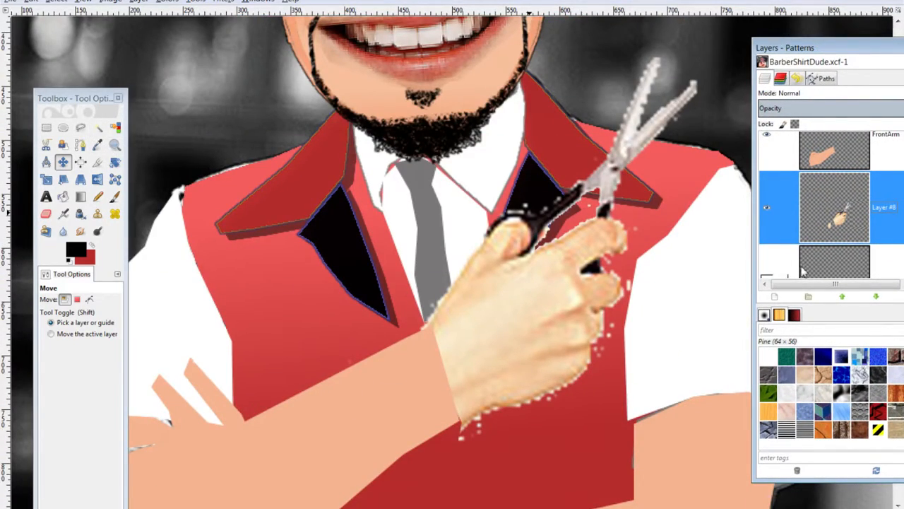
left_click(775, 296)
left_click(148, 238)
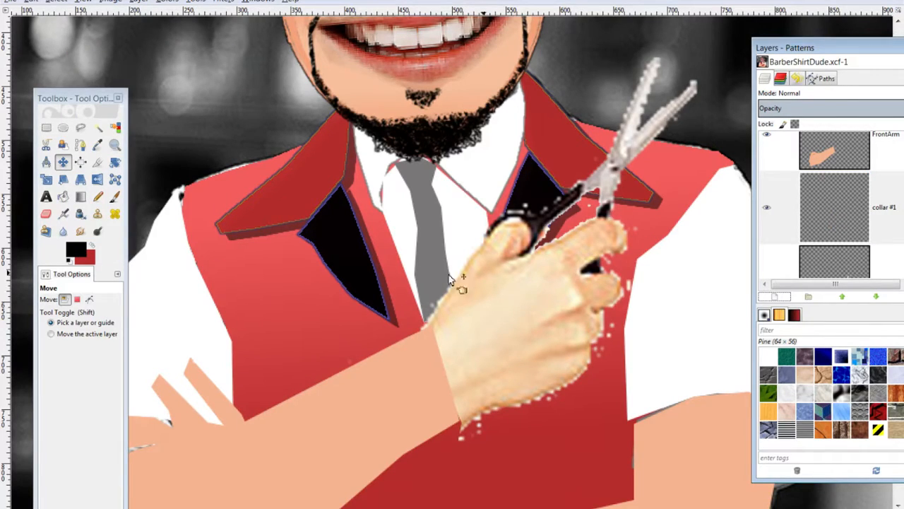
Start a Free Select outline of the hand, tracing around the thumb and fingers
left_click(80, 127)
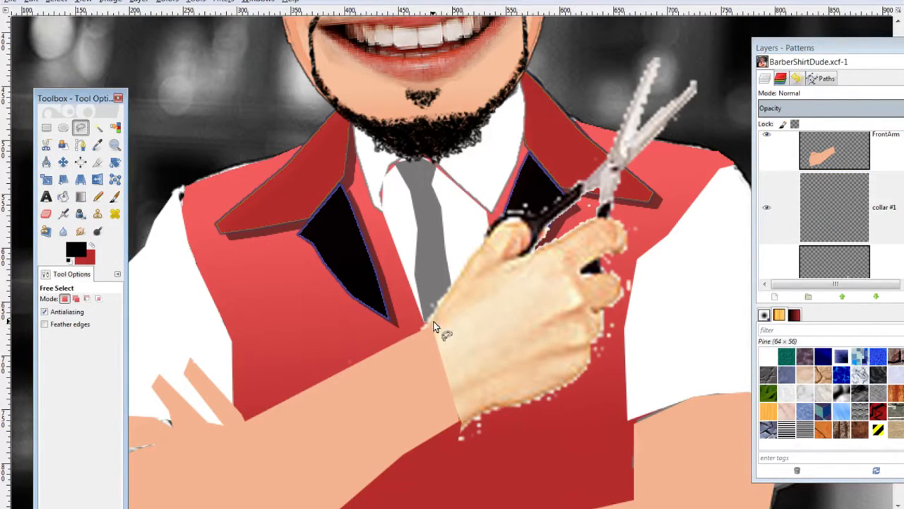
left_click(432, 324)
left_click(468, 260)
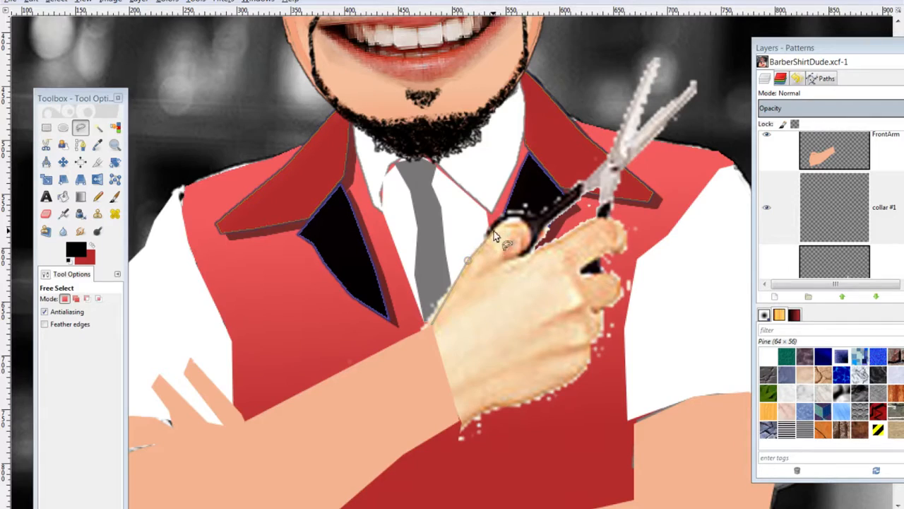
left_click(526, 223)
left_click(530, 230)
left_click(530, 245)
left_click(521, 253)
left_click(505, 261)
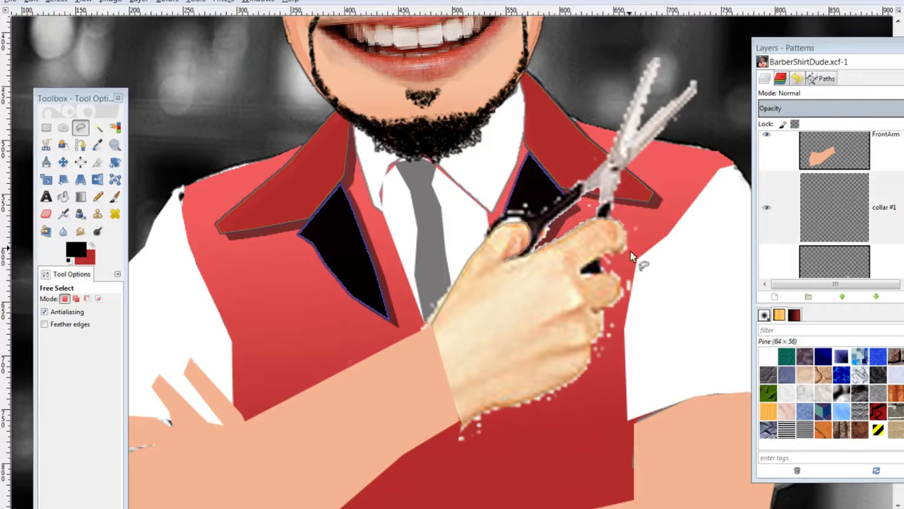
Continue the outline around the fingertips and lower edge, closing it at the wrist
left_click(604, 250)
left_click(580, 271)
left_click(590, 312)
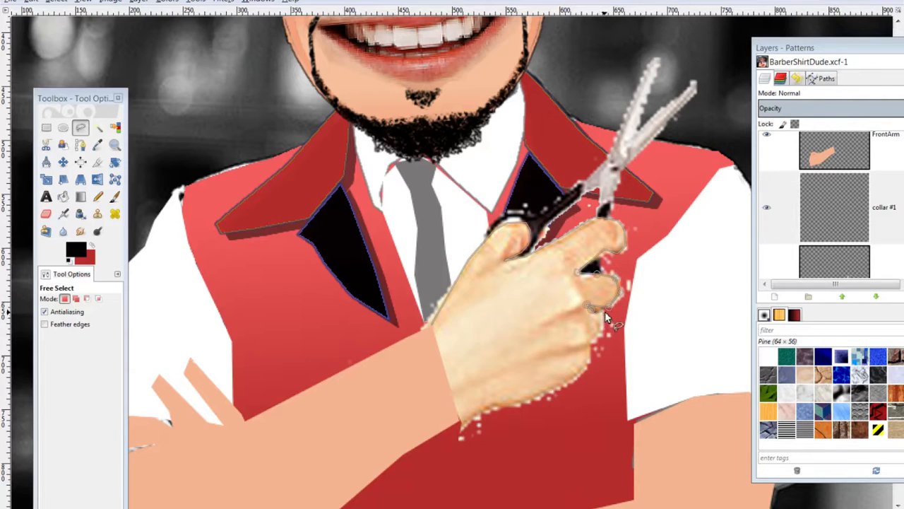
left_click(589, 346)
left_click(544, 393)
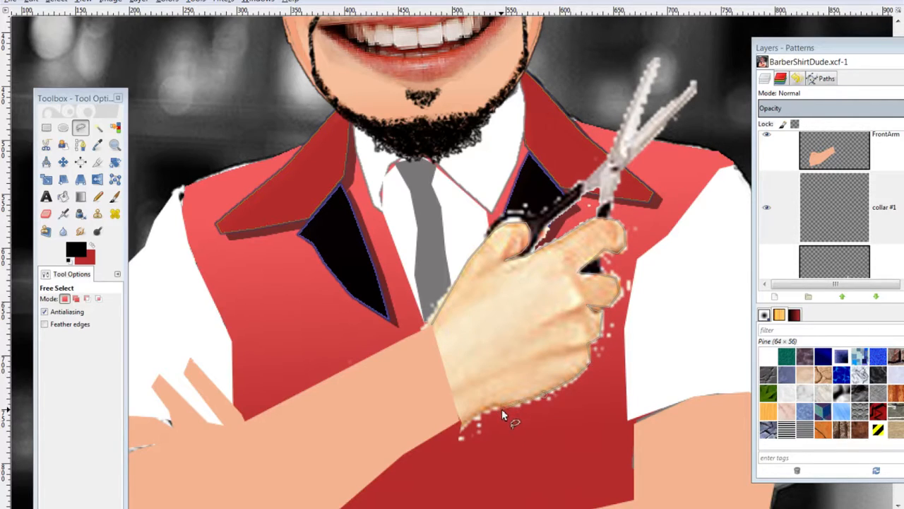
left_click(458, 421)
left_click(430, 329)
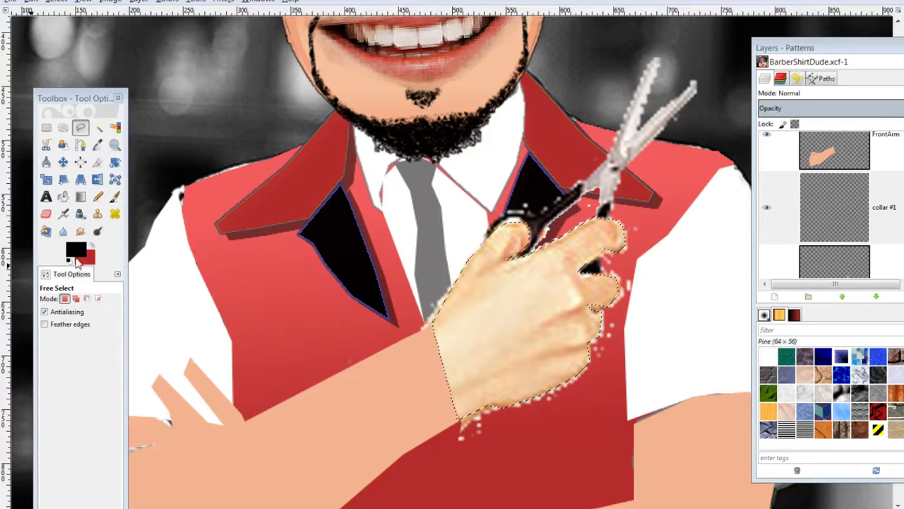
Sample a skin colour from the image as the foreground colour
left_click(77, 254)
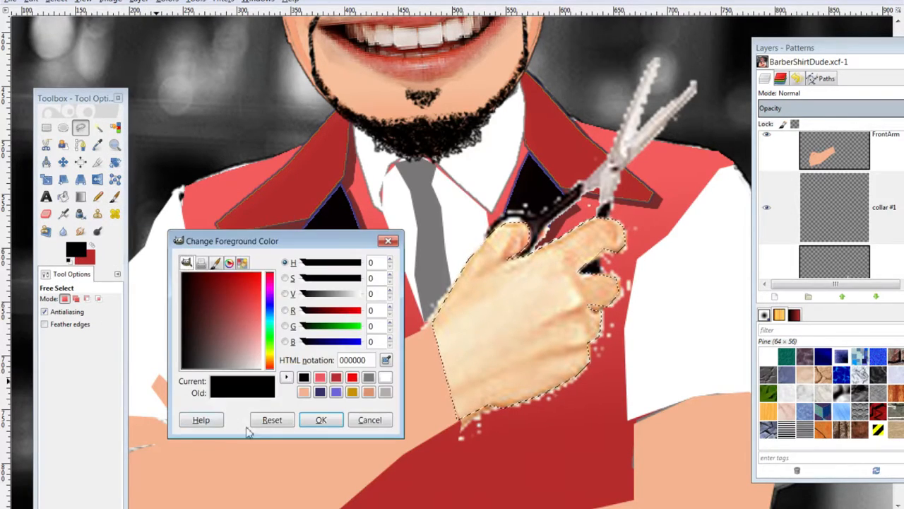
left_click(386, 360)
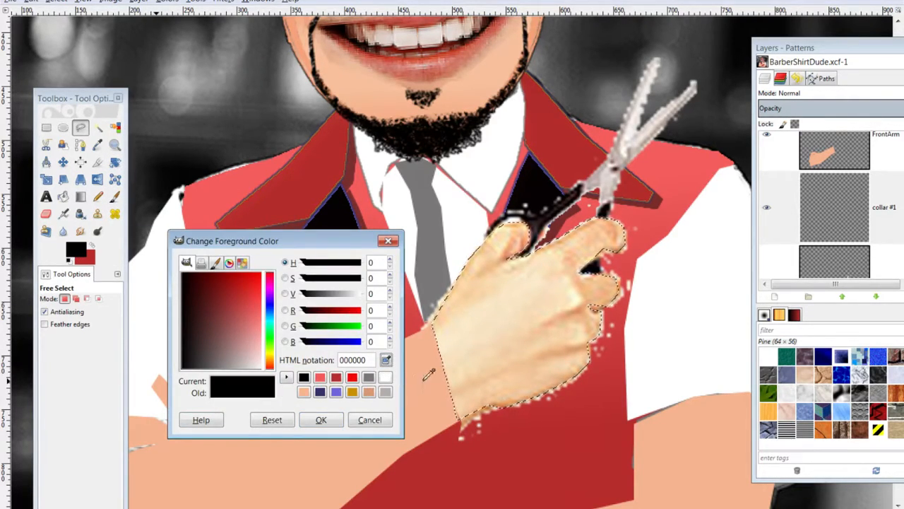
left_click(322, 421)
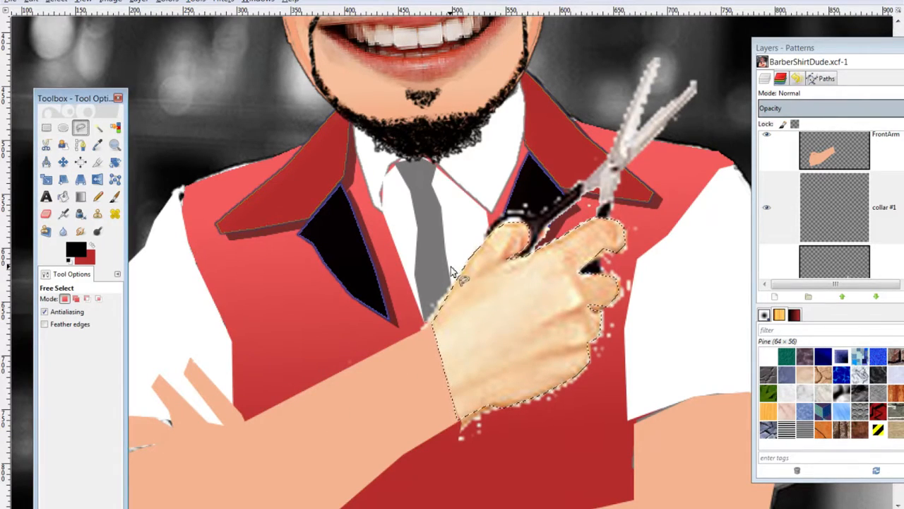
Toggle the collar #1 layer's visibility, leaving it hidden
scroll(851, 205, "down", 3)
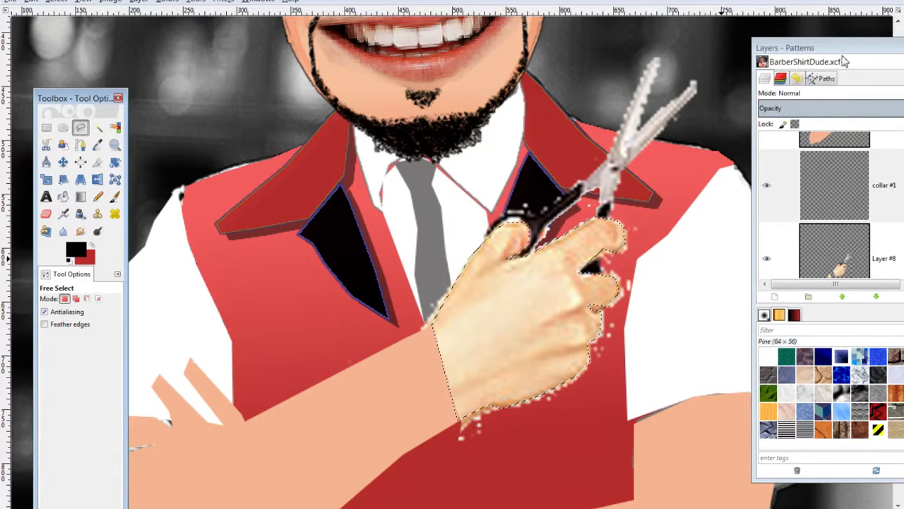
left_click_drag(842, 49, 737, 50)
left_click(669, 185)
left_click(660, 189)
left_click(660, 187)
left_click(661, 189)
left_click(661, 189)
left_click(660, 189)
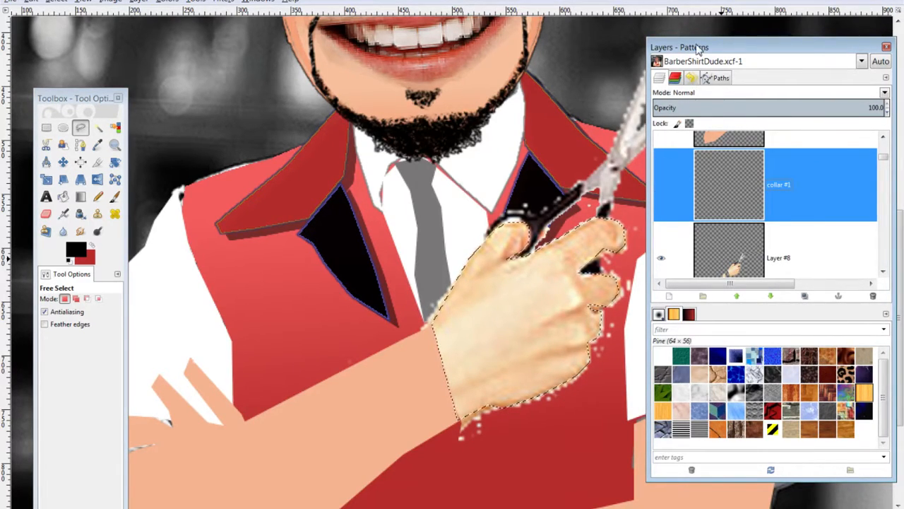
Delete the empty collar #1 layer by dragging it onto the trash button
left_click_drag(698, 49, 723, 100)
key("minus")
key("minus")
key("minus")
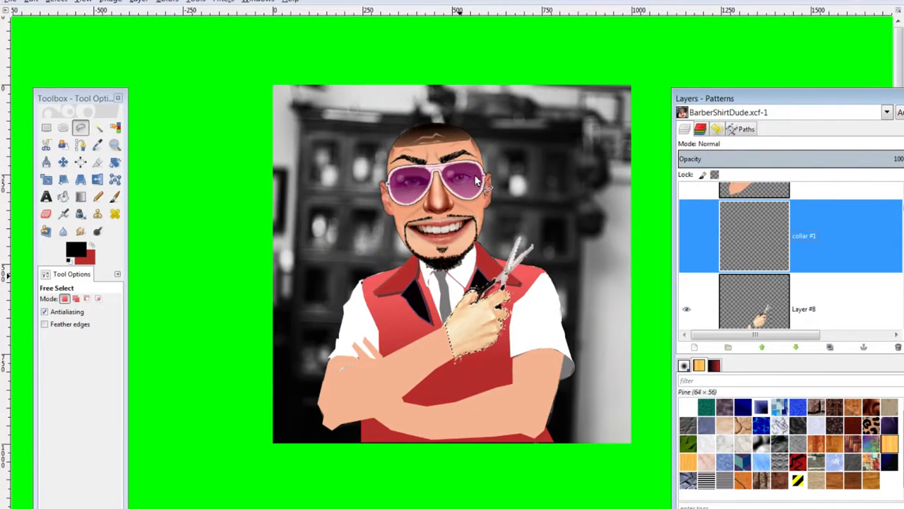
key("plus")
key("minus")
key("plus")
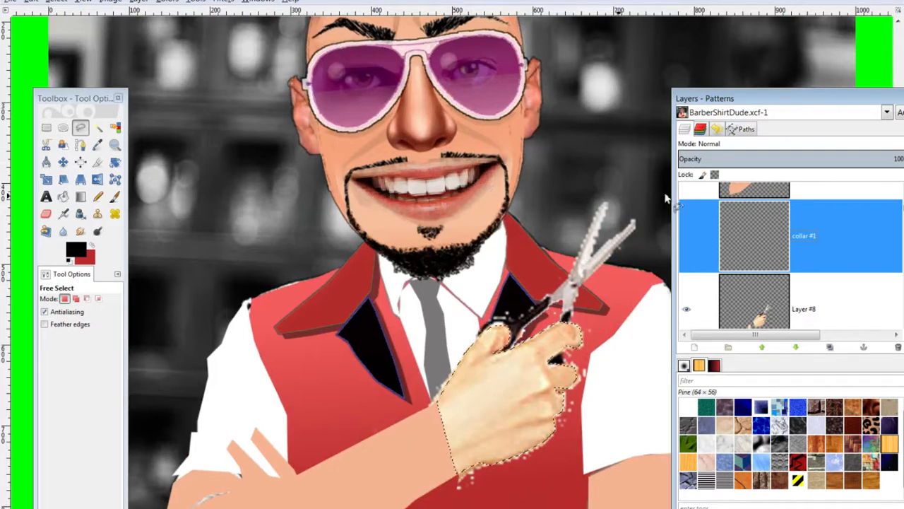
scroll(770, 248, "up", 3)
scroll(770, 248, "down", 3)
left_click_drag(852, 99, 785, 79)
left_click_drag(677, 205, 831, 328)
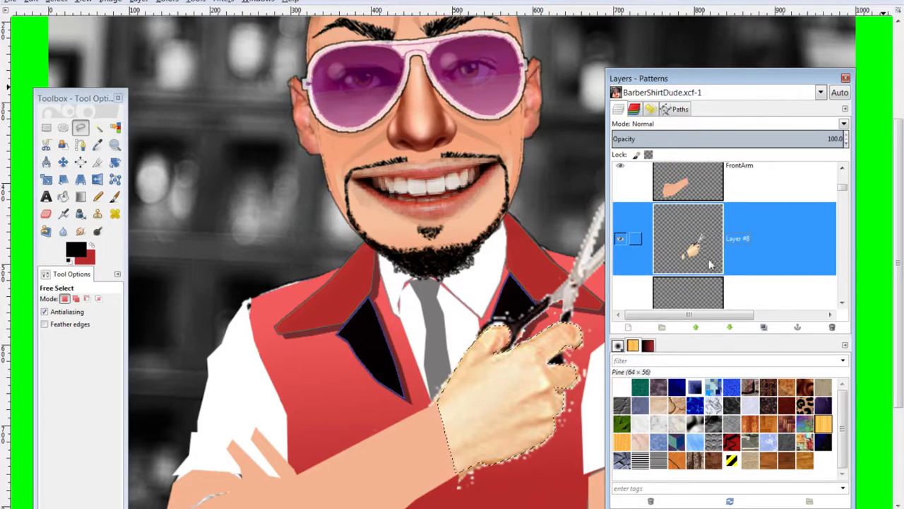
Create a new transparent layer named Hand
left_click(637, 329)
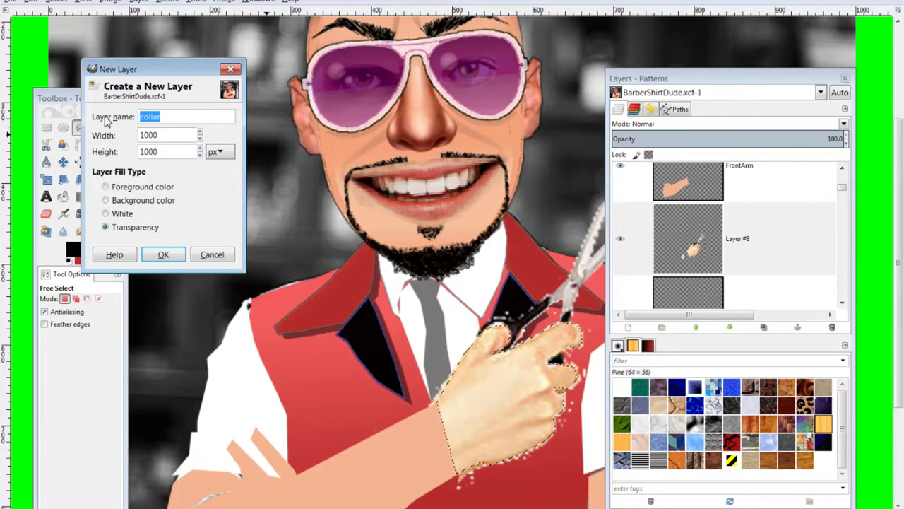
type("Hand")
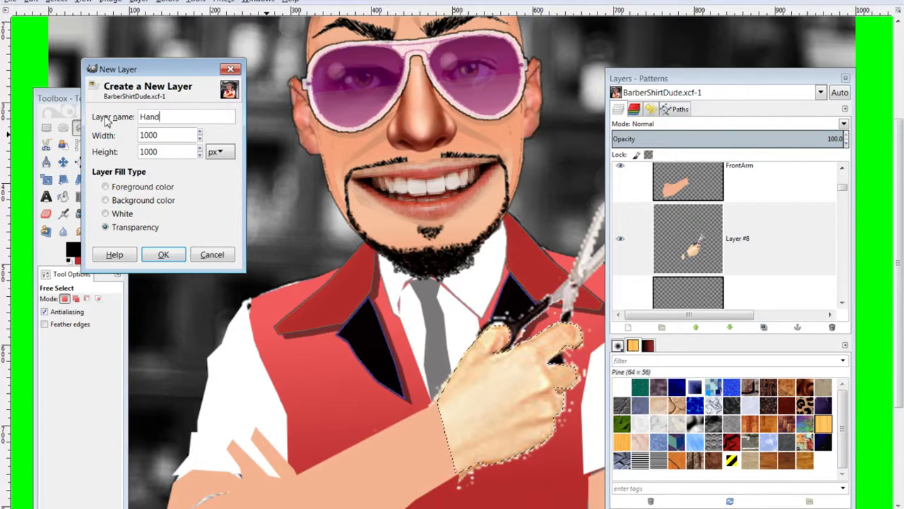
key("Return")
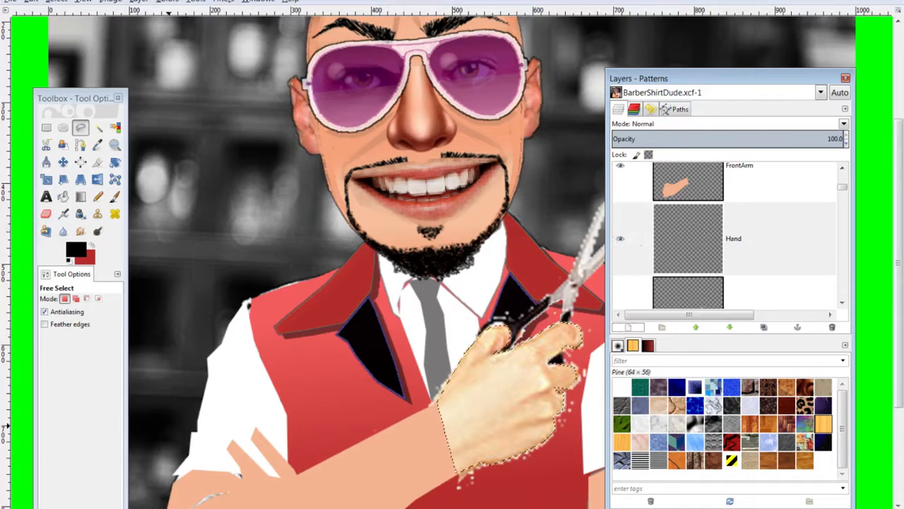
left_click(701, 238)
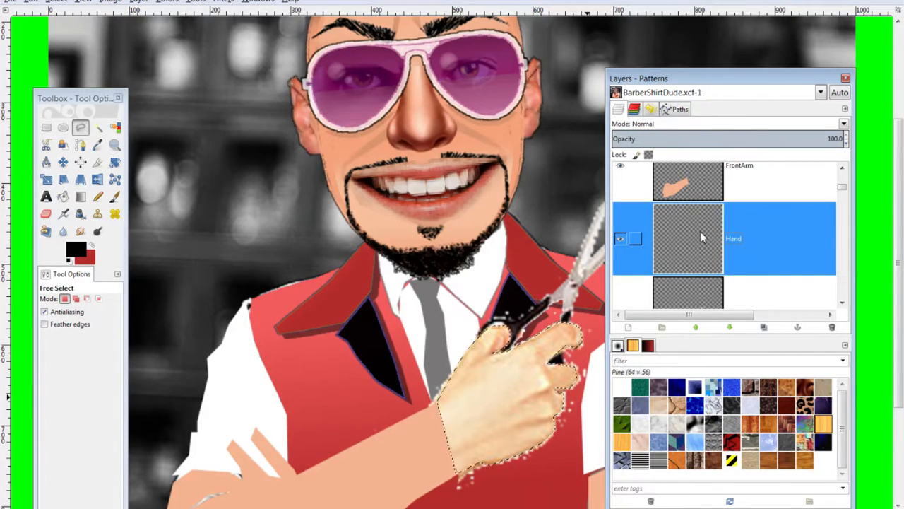
Set the foreground to peach f5b390 and fill the hand selection on the Hand layer
left_click(79, 252)
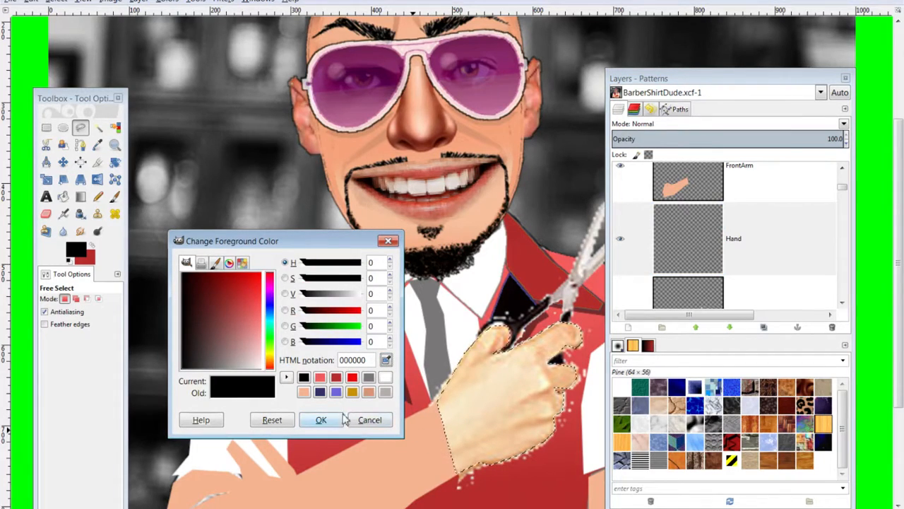
left_click(304, 391)
left_click(321, 420)
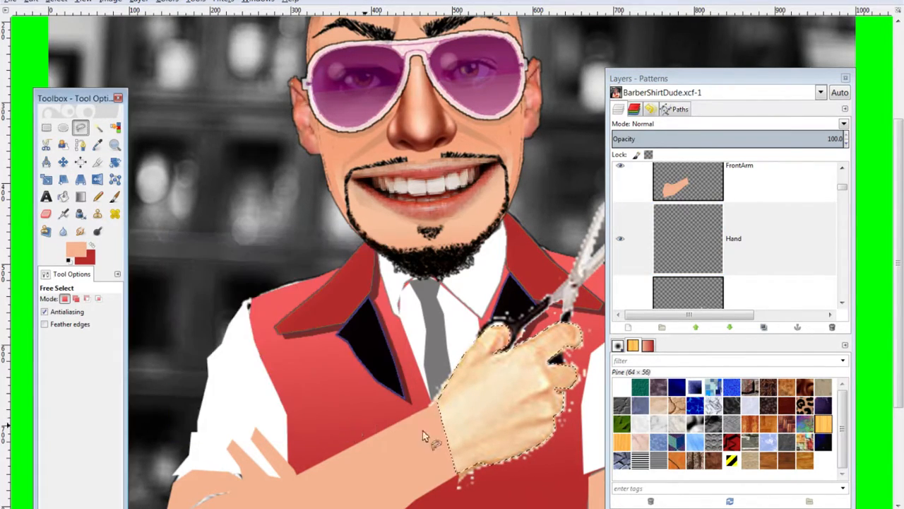
left_click(707, 248)
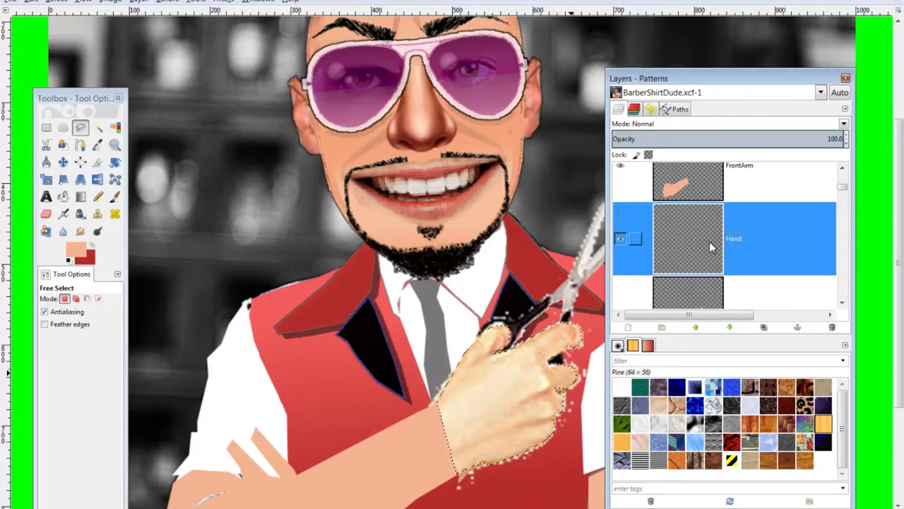
key("ctrl+comma")
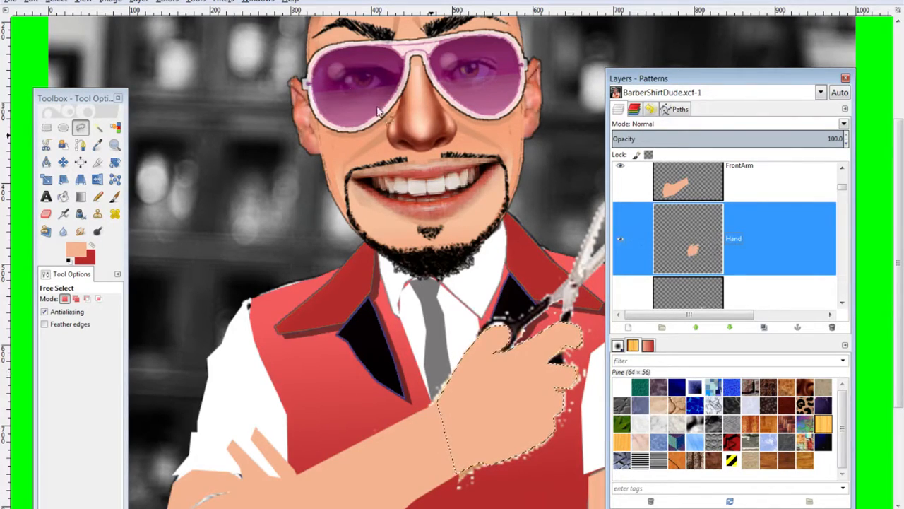
left_click(32, 2)
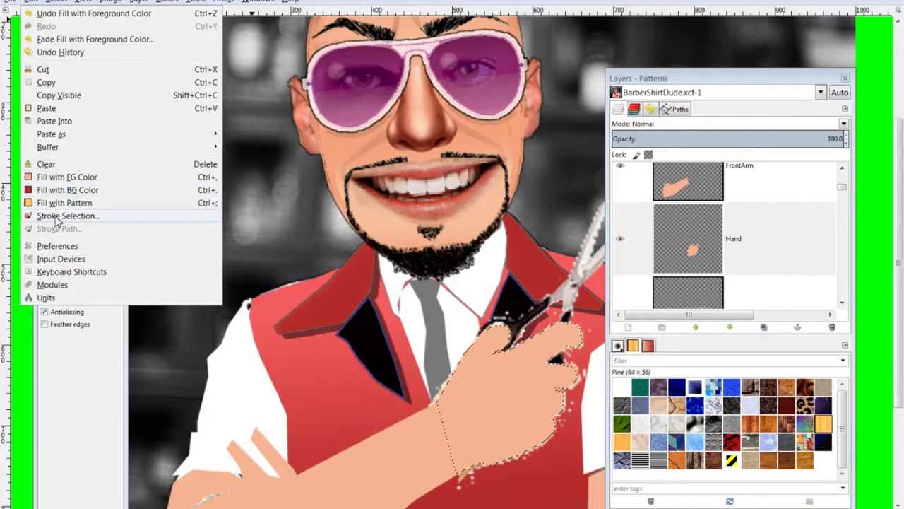
Set the foreground to black and stroke the hand selection with a thin outline
left_click(139, 2)
left_click(70, 251)
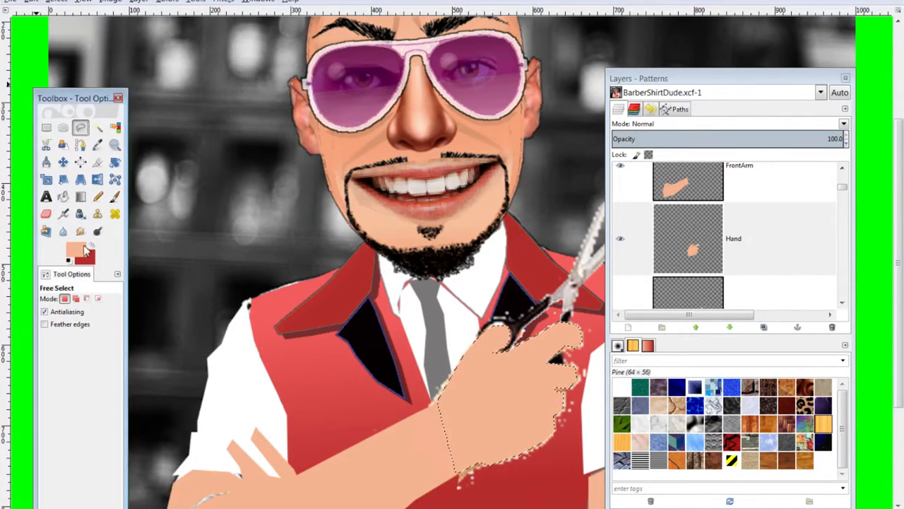
left_click_drag(188, 325, 170, 262)
left_click(321, 420)
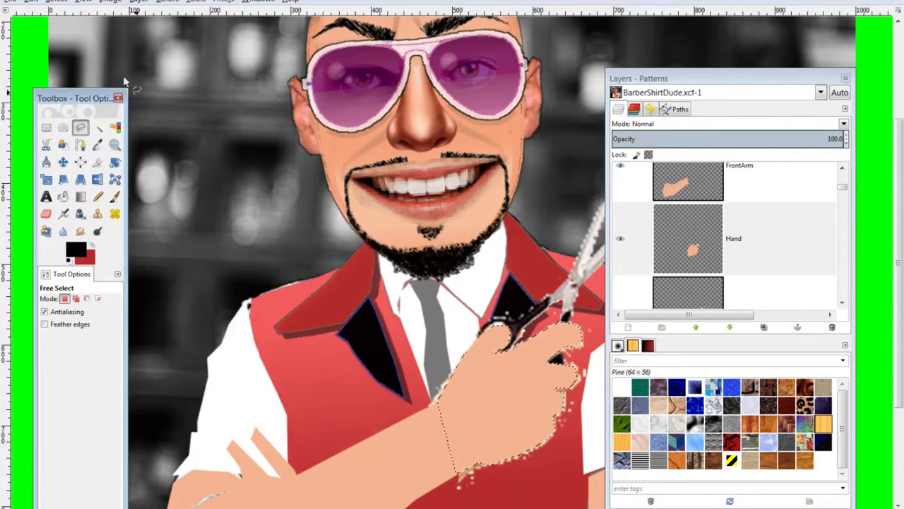
left_click(28, 3)
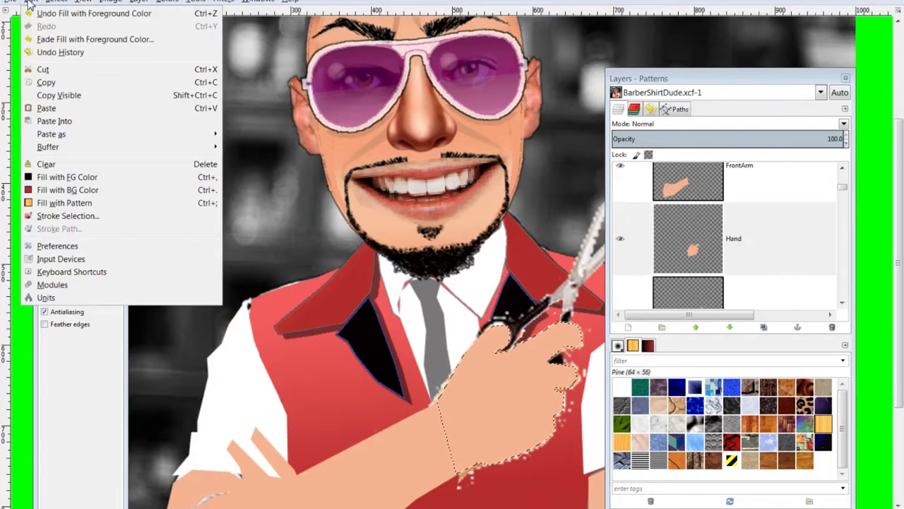
left_click(58, 213)
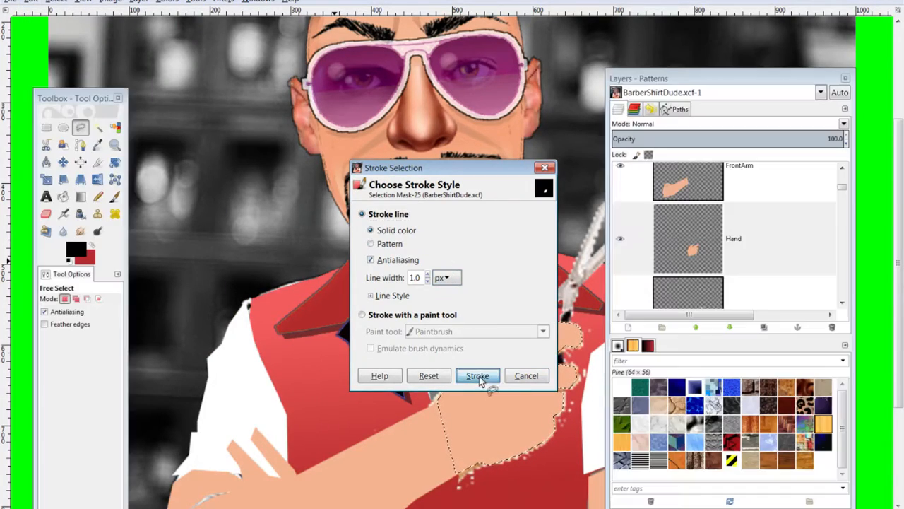
left_click(477, 375)
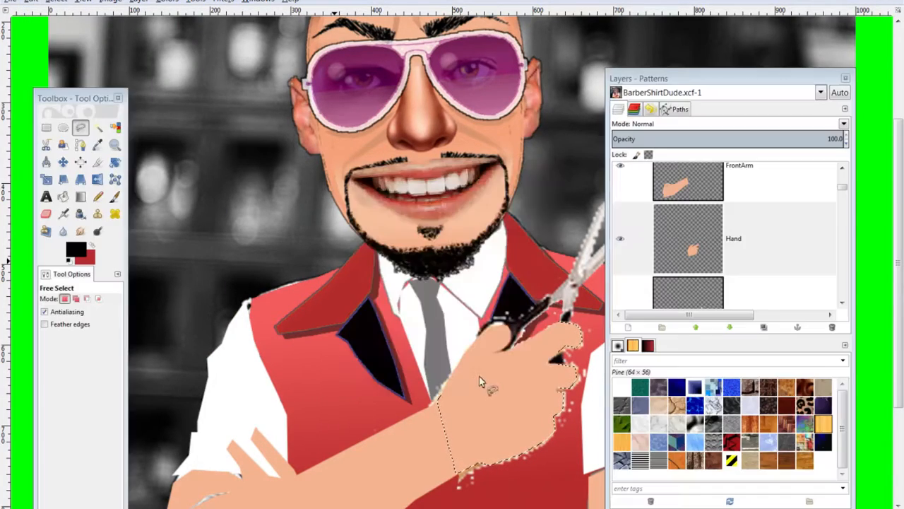
Outline the FrontArm layer's shape in black with Stroke Selection
key("ctrl+shift+a")
key("minus")
key("minus")
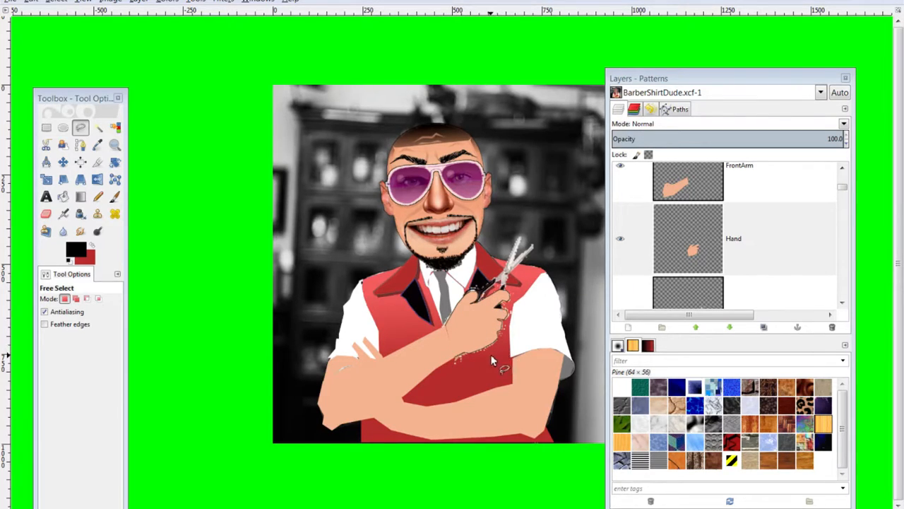
scroll(689, 233, "up", 2)
left_click(692, 234)
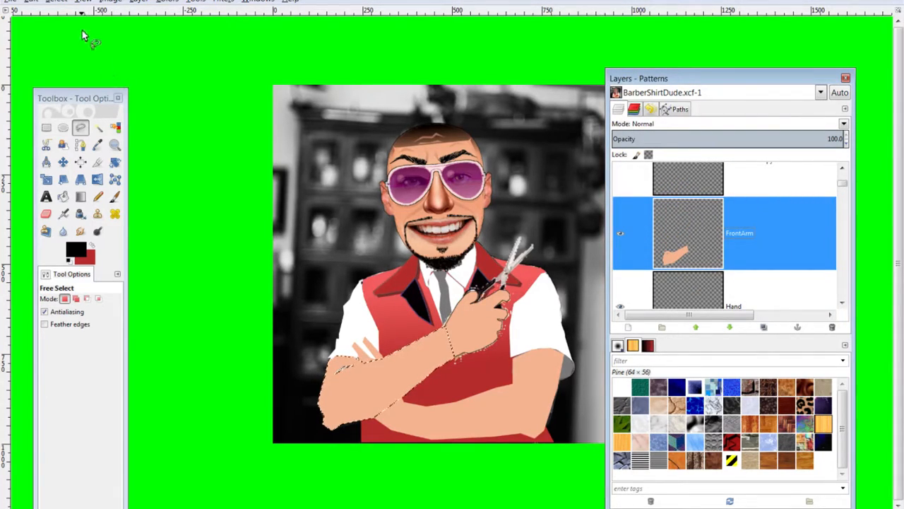
left_click(31, 2)
left_click(68, 216)
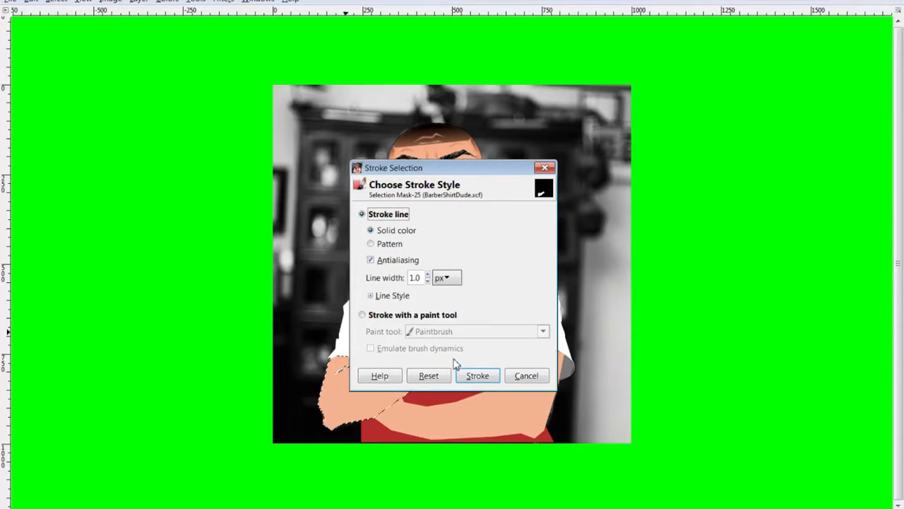
left_click(472, 374)
key("shift+ctrl+a")
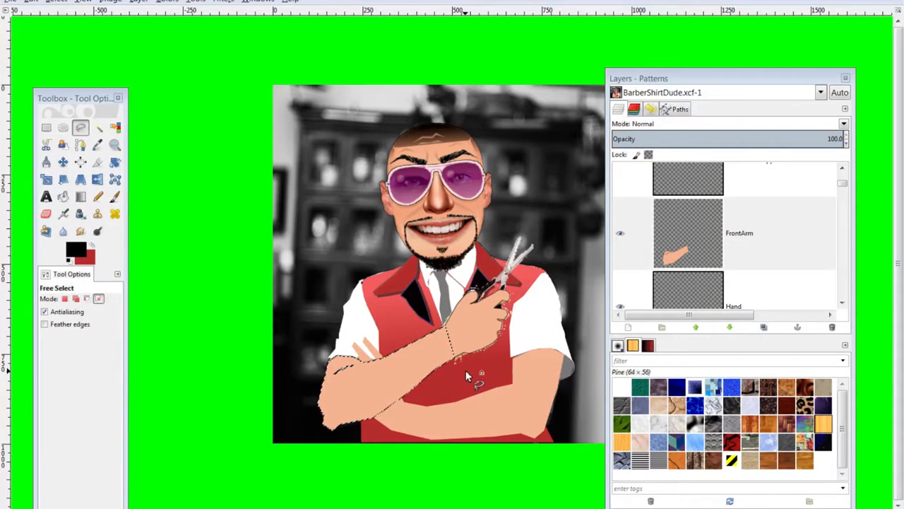
Outline the BehindArm layer's shape in black using Alpha to Selection
scroll(707, 275, "down", 1)
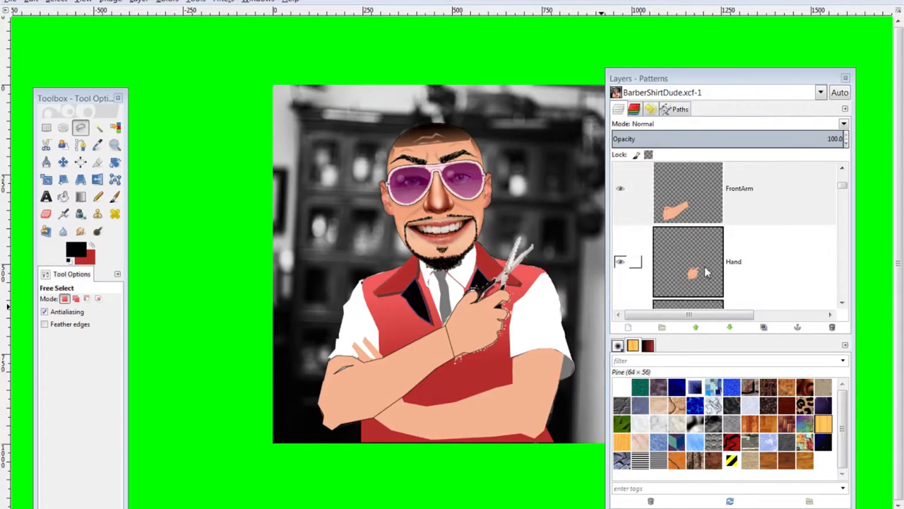
scroll(707, 275, "up", 2)
scroll(707, 270, "down", 5)
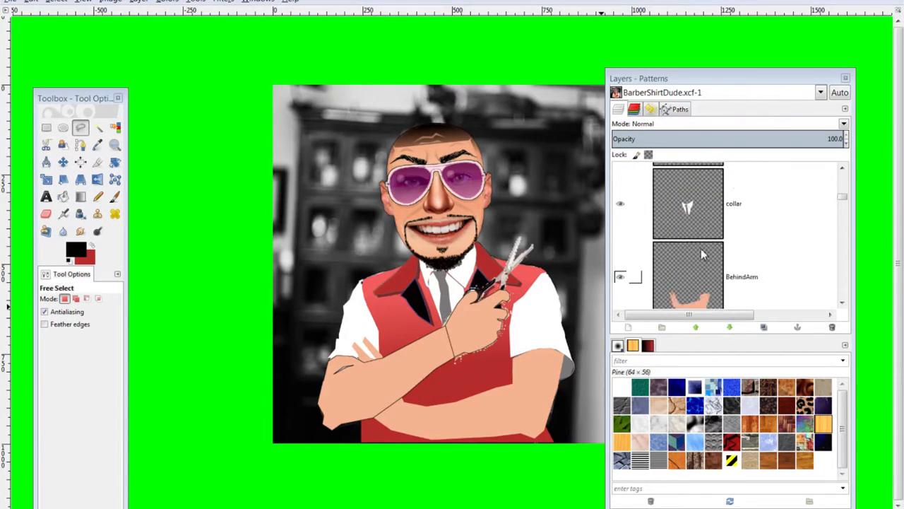
left_click(701, 248)
left_click(55, 3)
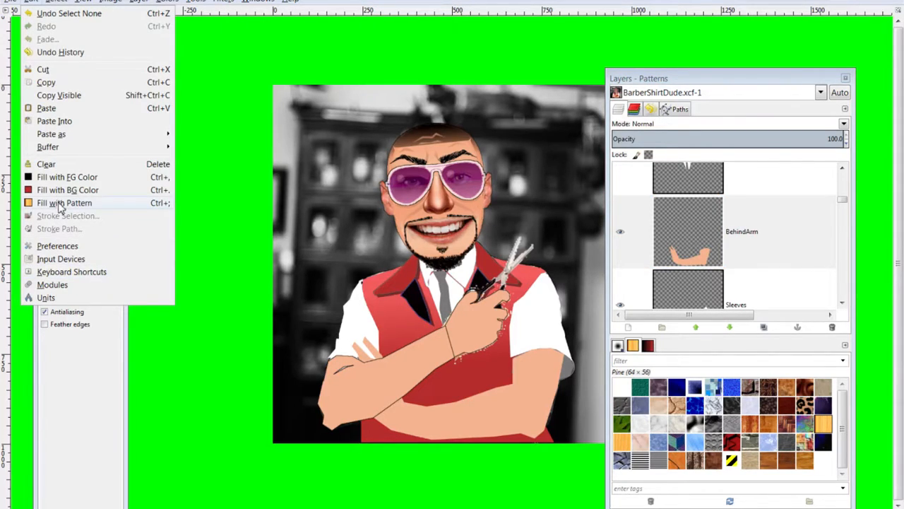
left_click(521, 50)
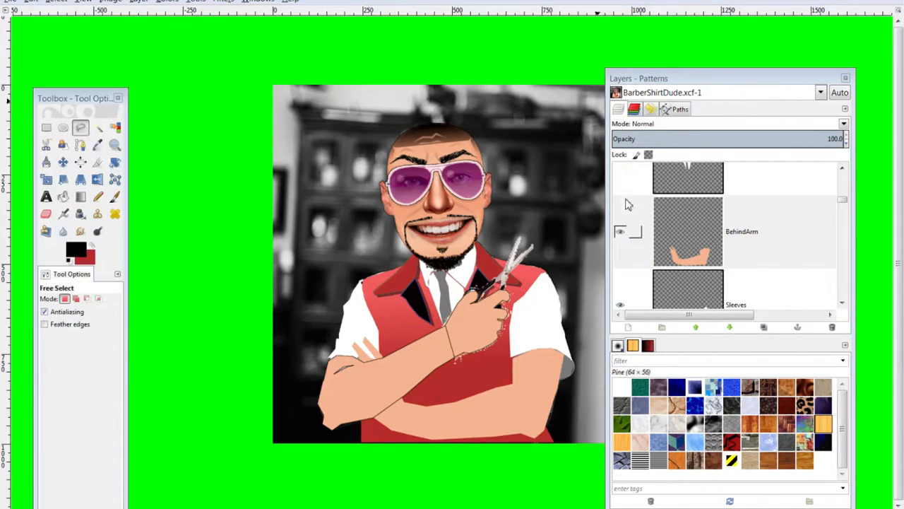
left_click(672, 223, "alt")
left_click(31, 1)
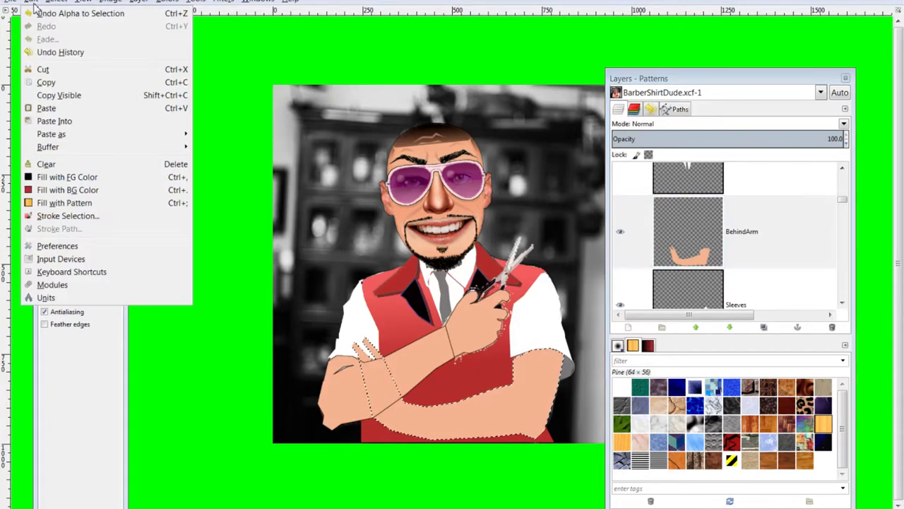
left_click(86, 220)
left_click(471, 375)
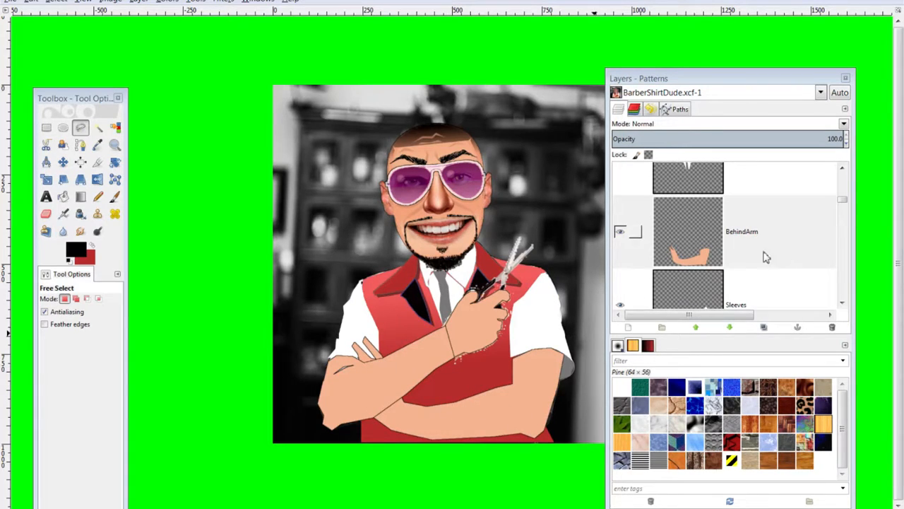
Outline the Sleeves layer's shape in black, then clear the selection
scroll(703, 268, "up", 10)
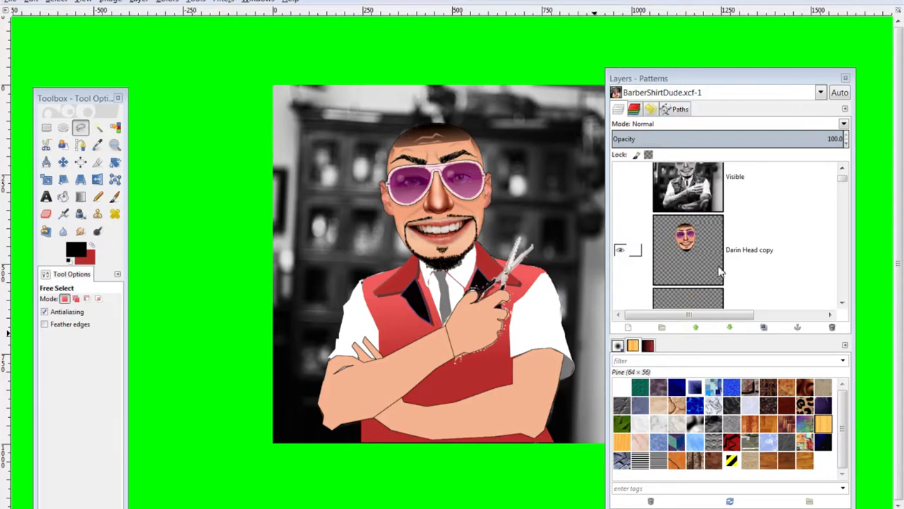
scroll(719, 270, "down", 10)
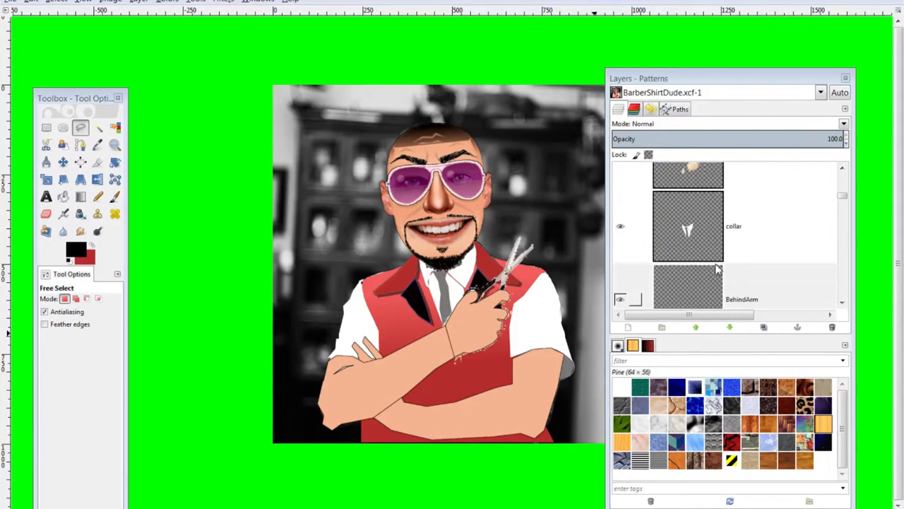
scroll(717, 268, "down", 3)
left_click(688, 255)
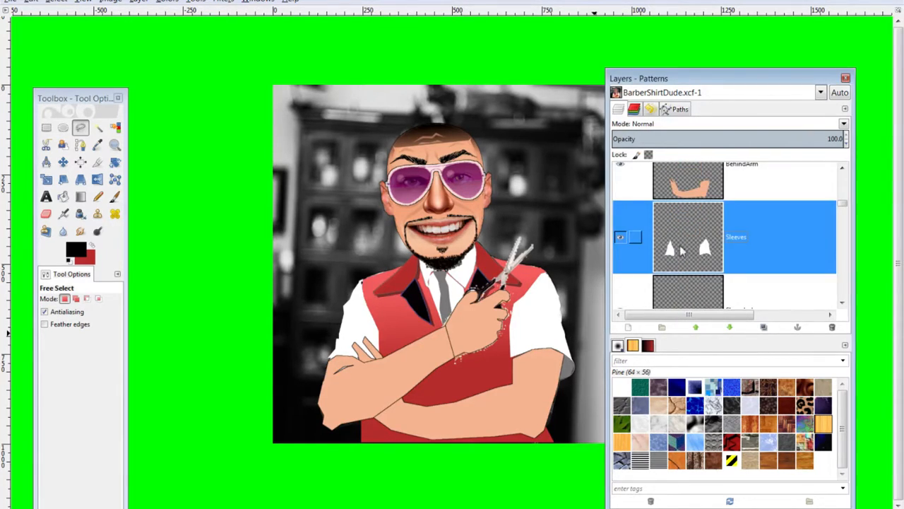
left_click(706, 246, "alt")
left_click(31, 1)
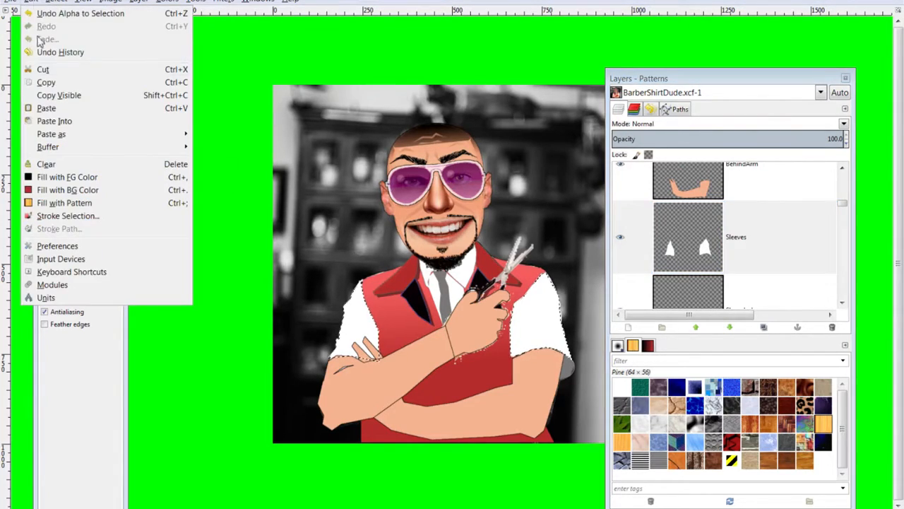
left_click(68, 215)
left_click(475, 377)
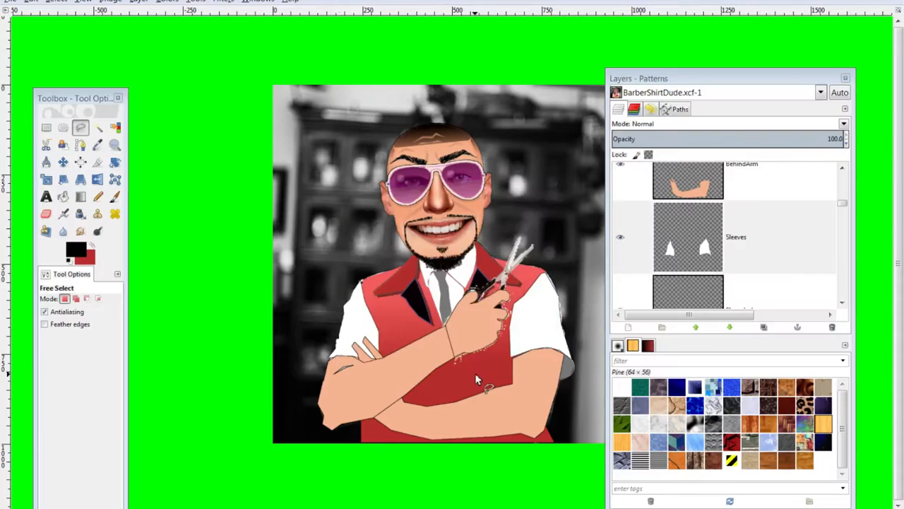
key("ctrl+shift+a")
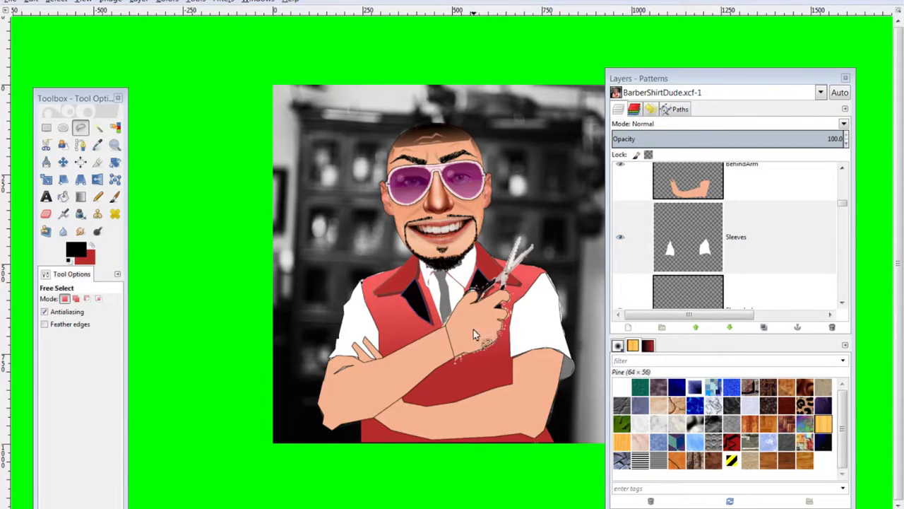
Scroll up the Layers panel and select the FrontArm layer
scroll(686, 195, "up", 1)
scroll(686, 198, "up", 2)
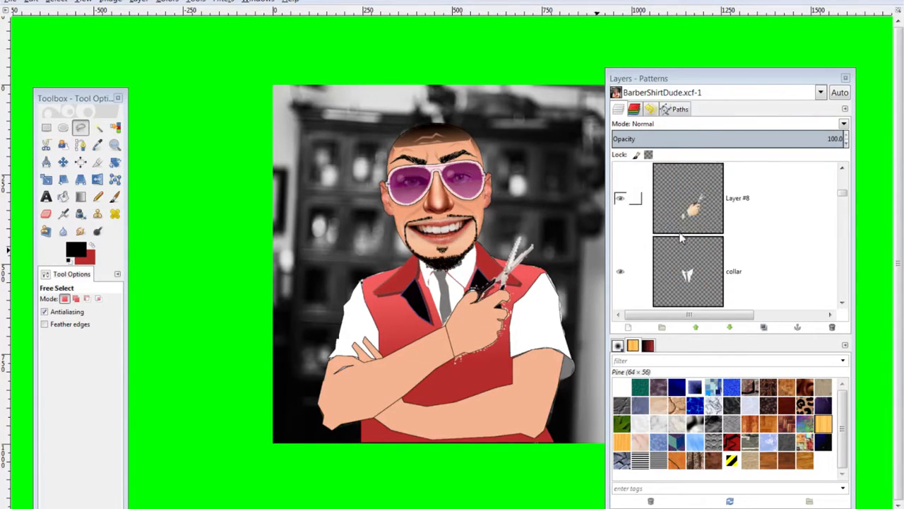
scroll(681, 255, "up", 2)
scroll(681, 255, "up", 2)
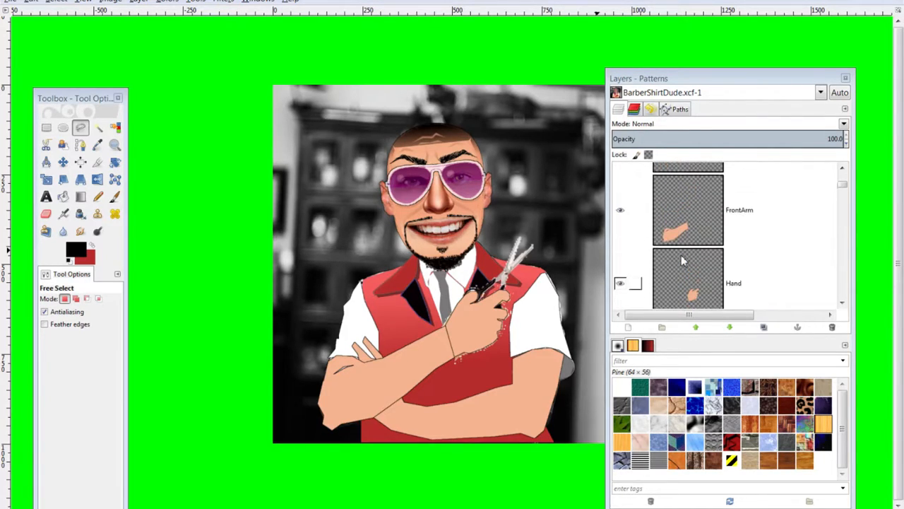
left_click(682, 255)
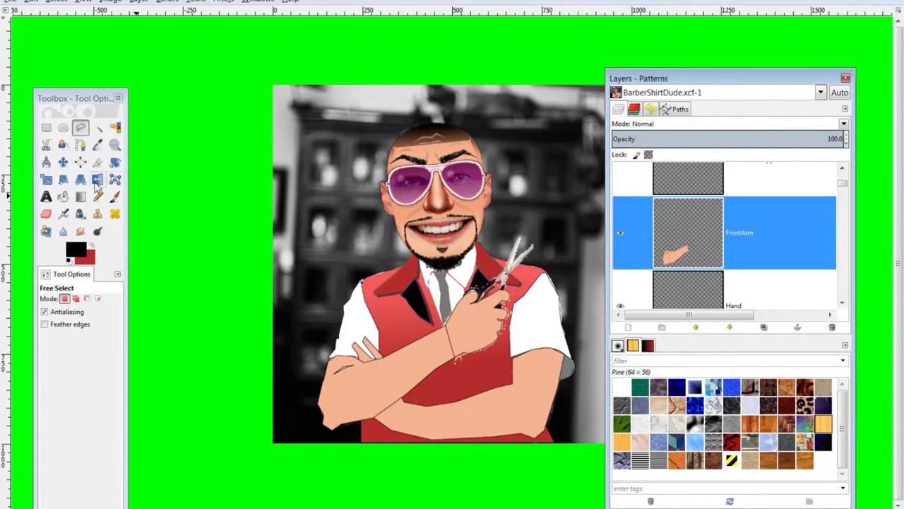
Take the Paintbrush on FrontArm and undo a stray black mark at the wrist
left_click(117, 198)
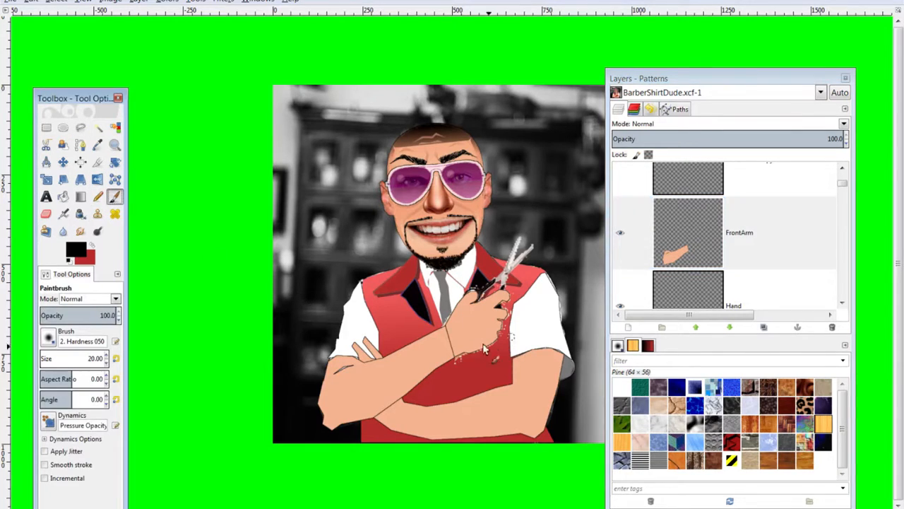
left_click(694, 243)
scroll(710, 249, "up", 5)
scroll(710, 249, "down", 8)
scroll(709, 250, "up", 3)
left_click_drag(448, 333, 456, 334)
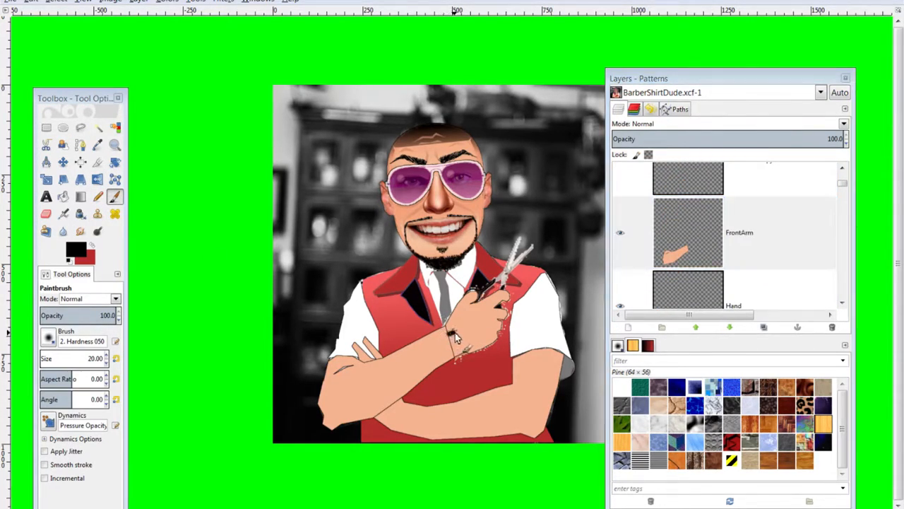
key("ctrl+z")
Set the foreground to light peach and brush it over the wrist seam
left_click(77, 251)
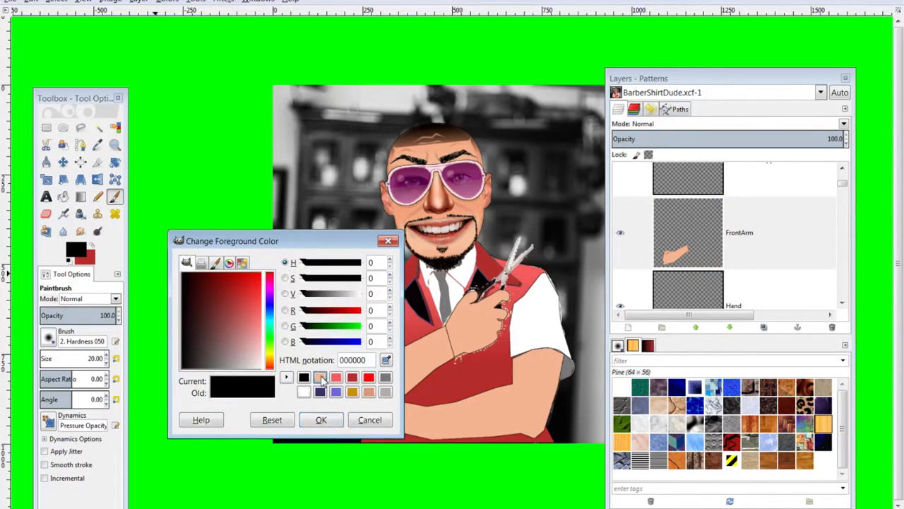
left_click(320, 377)
left_click(321, 420)
left_click_drag(451, 340, 455, 332)
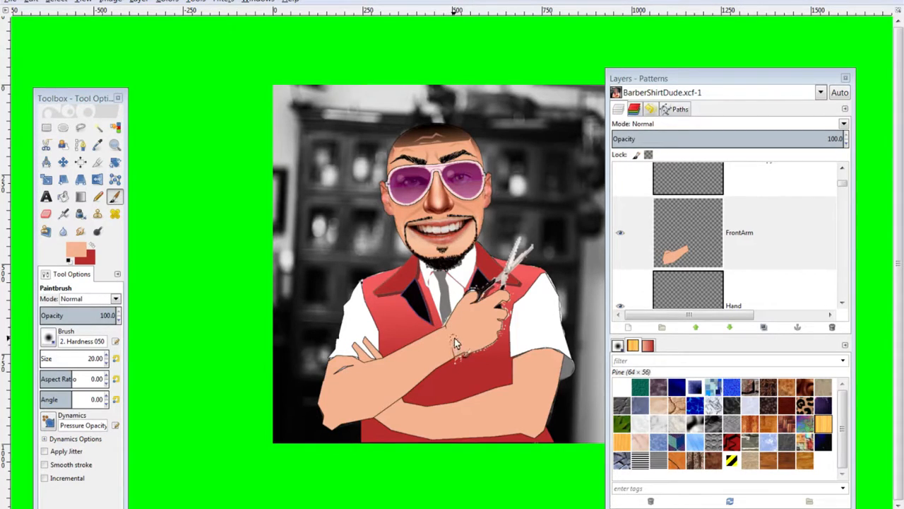
mouse_move(448, 330)
left_mouse_down()
mouse_move(481, 340)
mouse_move(452, 332)
left_mouse_up()
key("minus")
key("minus")
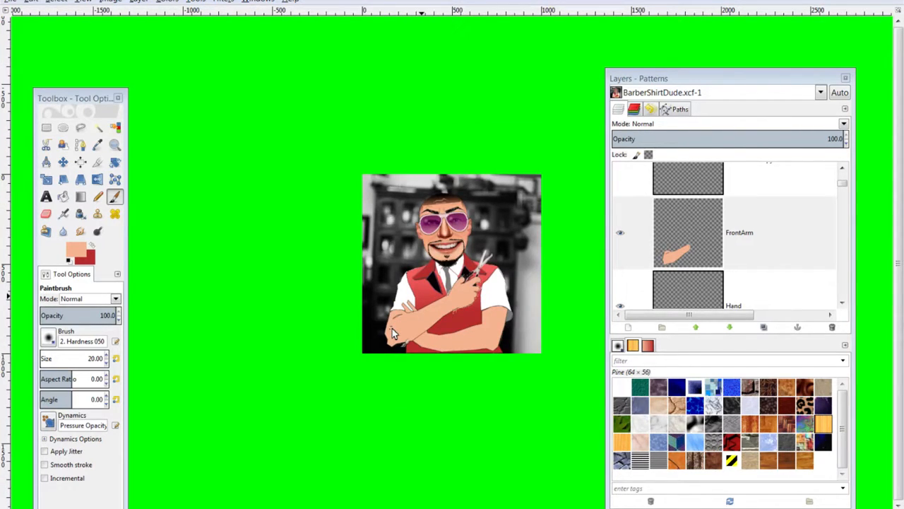
key("plus")
key("plus")
key("plus")
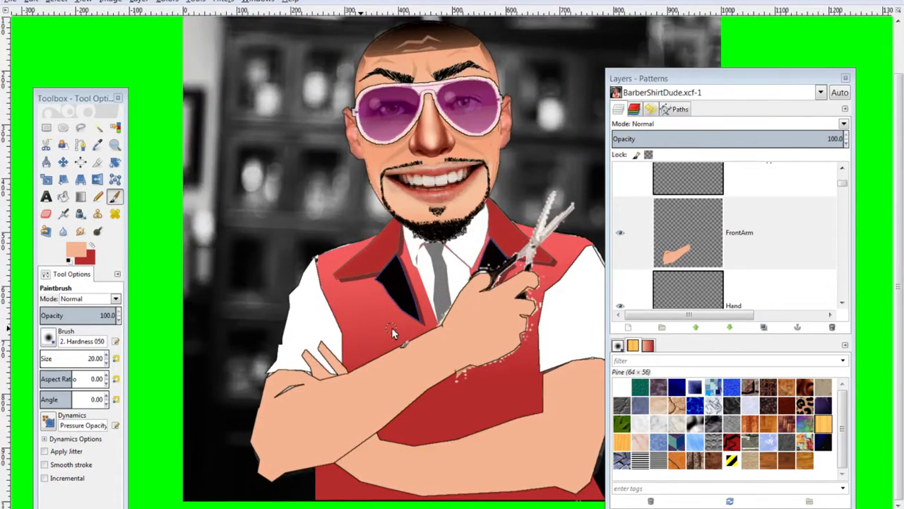
key("minus")
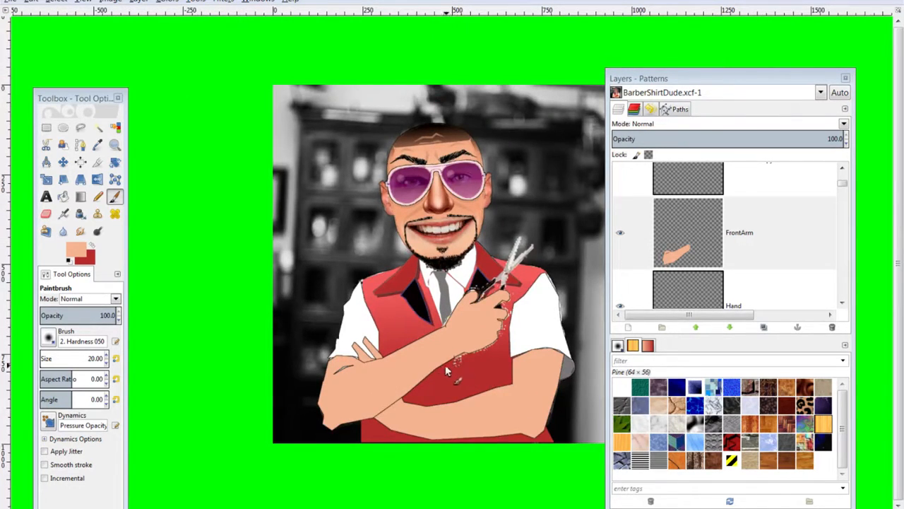
Draw a narrow Free Select polygon down the vest from below the hand to the bottom edge
left_click(80, 127)
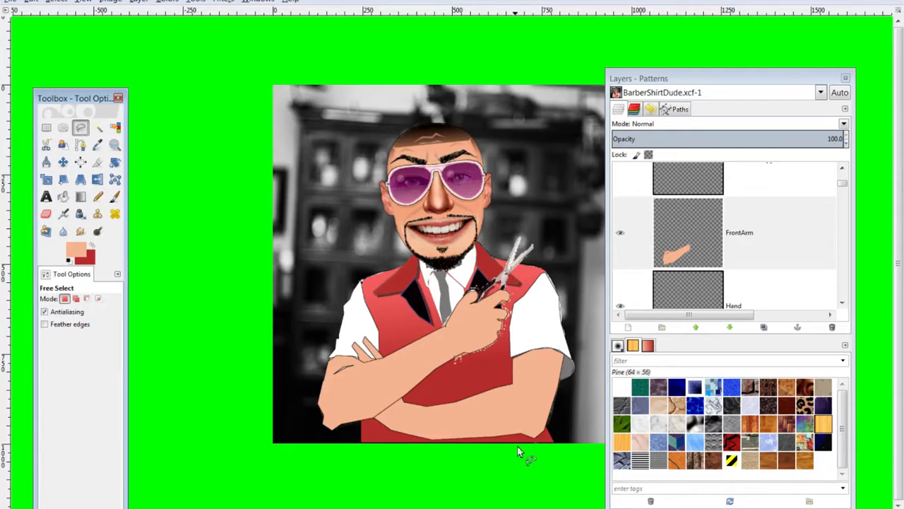
left_click(437, 332)
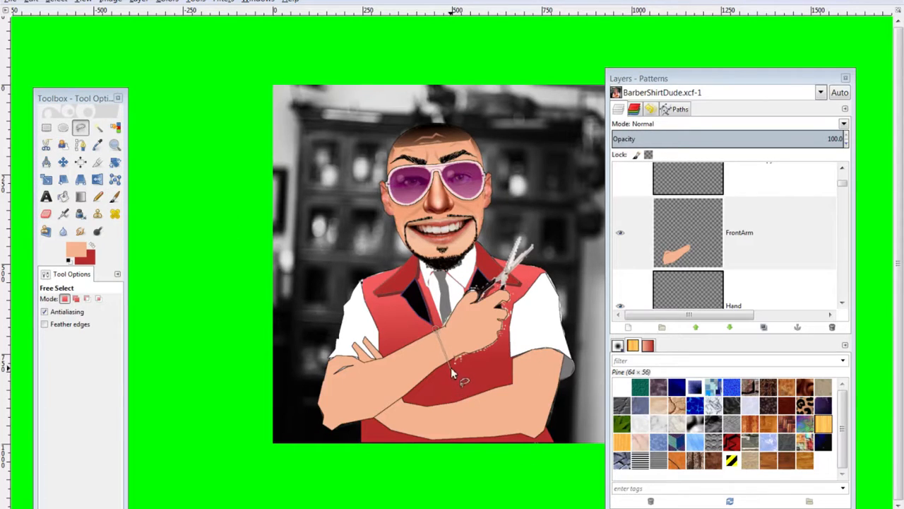
left_click(452, 360)
left_click(448, 386)
left_click(449, 400)
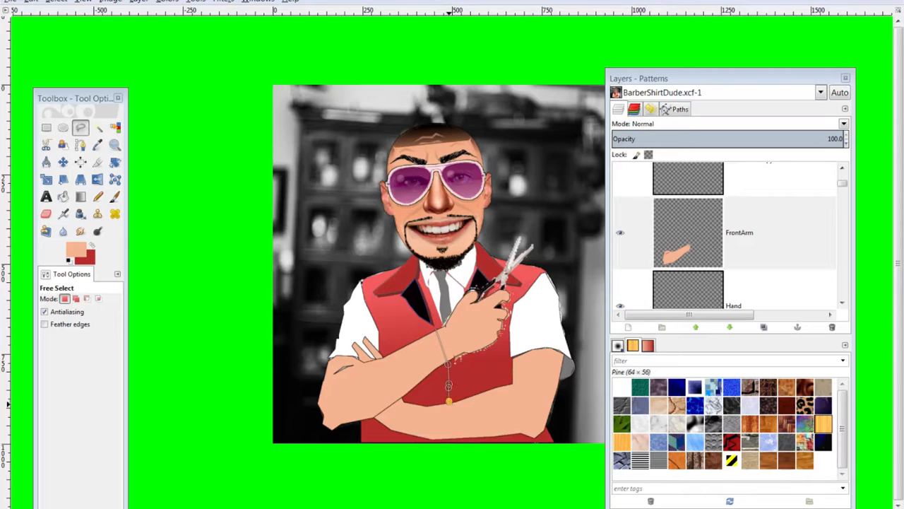
left_click(459, 443)
left_click(458, 304)
left_click(447, 325)
key("Return")
Stroke the selection with a 1 px line on Layer #6
scroll(742, 280, "down", 3)
scroll(707, 247, "down", 5)
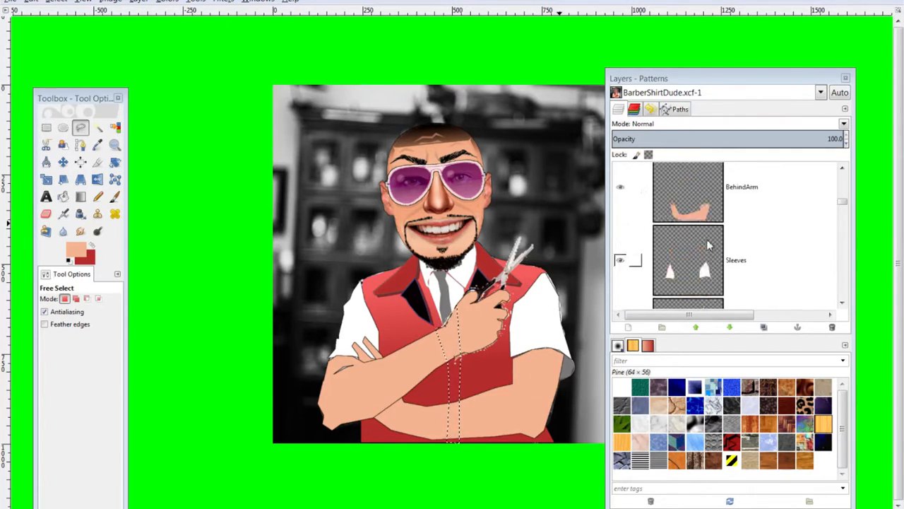
left_click(702, 218)
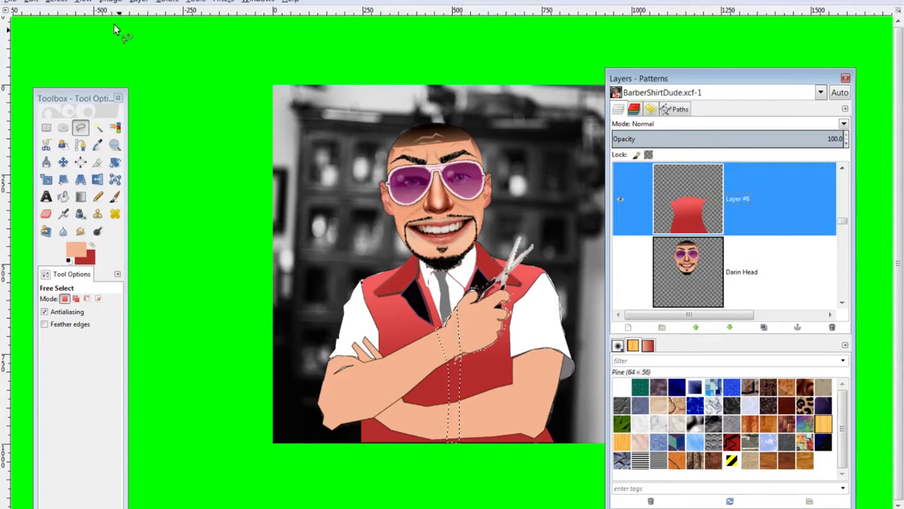
left_click(31, 2)
left_click(69, 215)
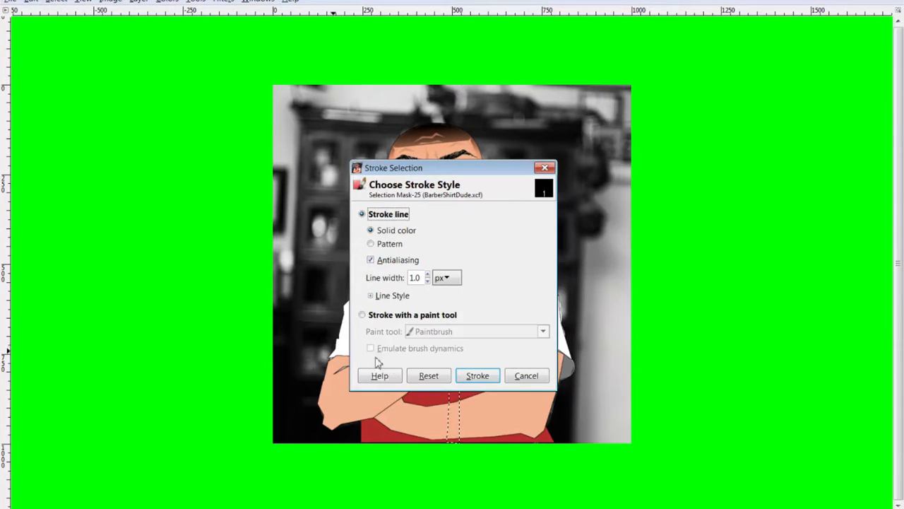
left_click(483, 375)
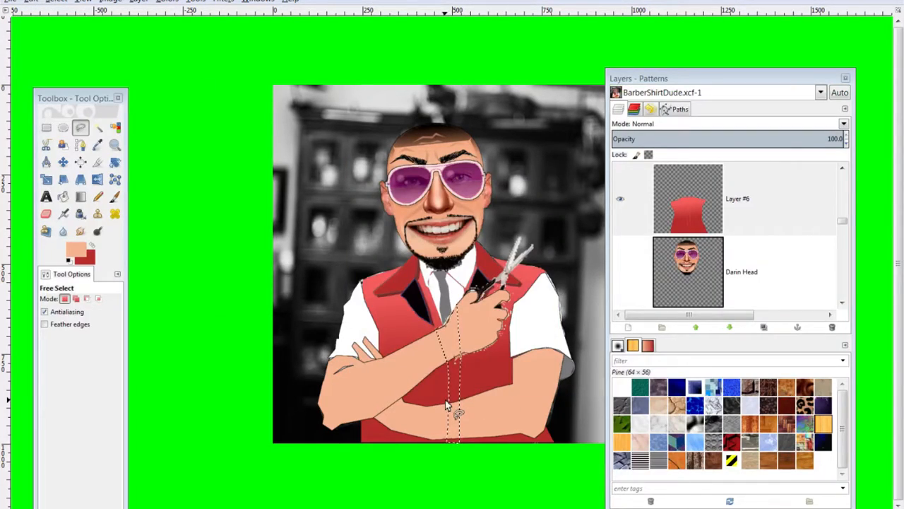
On Layer #6, outline a pocket shape left of the arms, stroke it, and deselect
key("ctrl+shift+a")
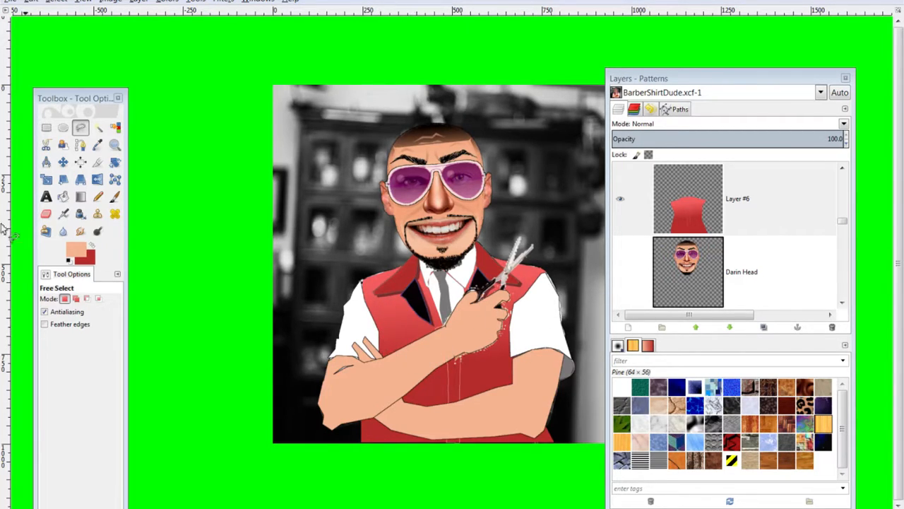
left_click(703, 219)
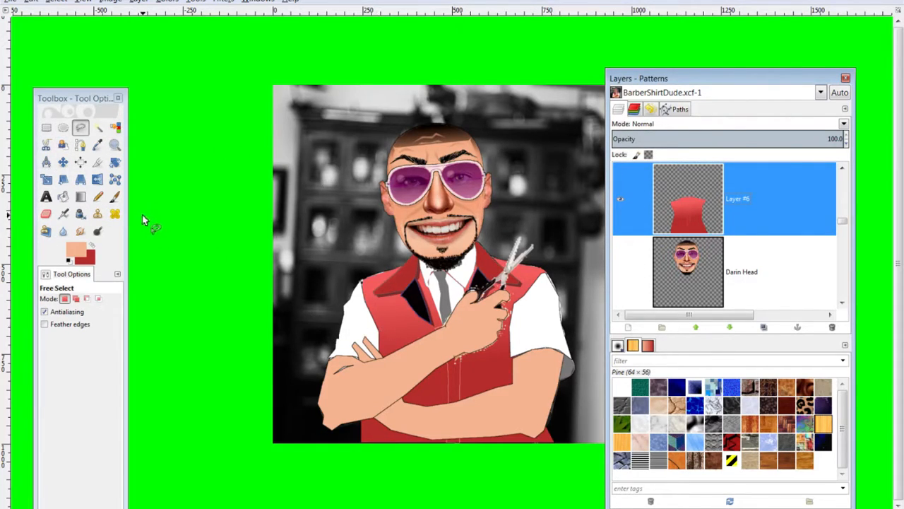
left_click(378, 320)
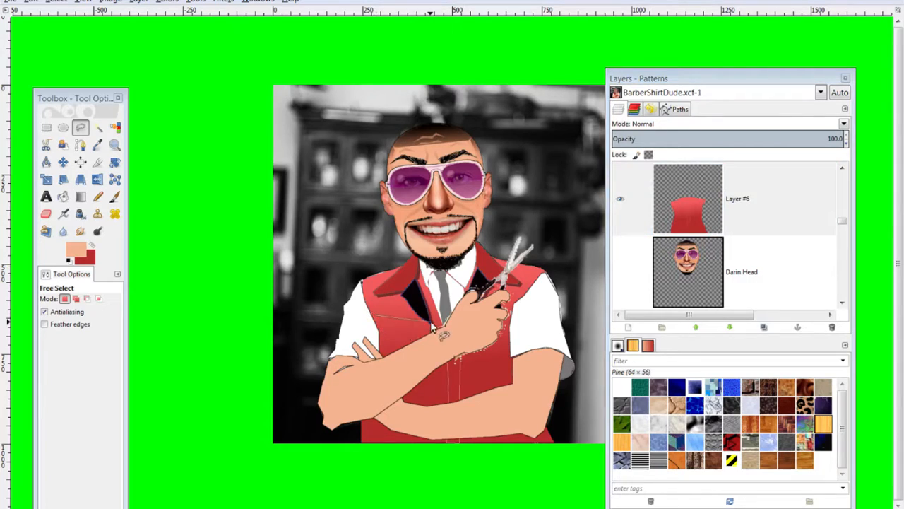
left_click(406, 313)
left_click(414, 311)
left_click(418, 325)
left_click(389, 357)
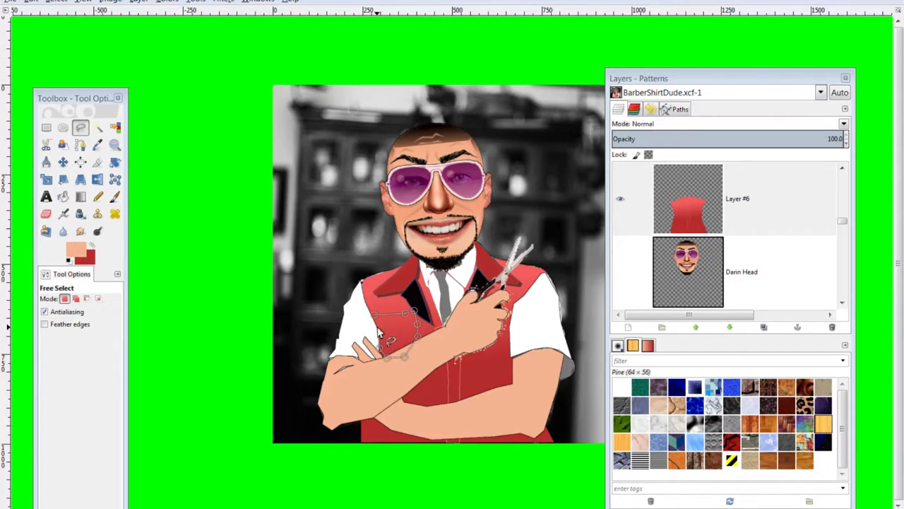
left_click(375, 321)
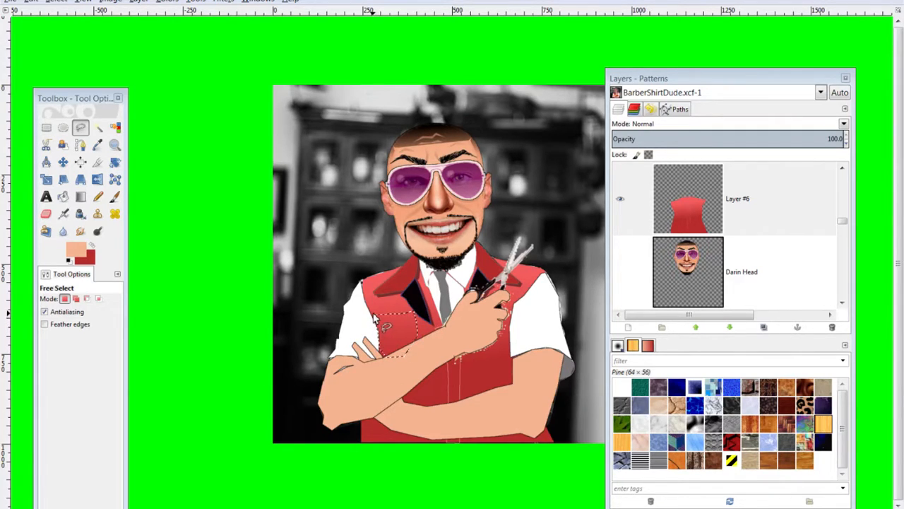
left_click(31, 2)
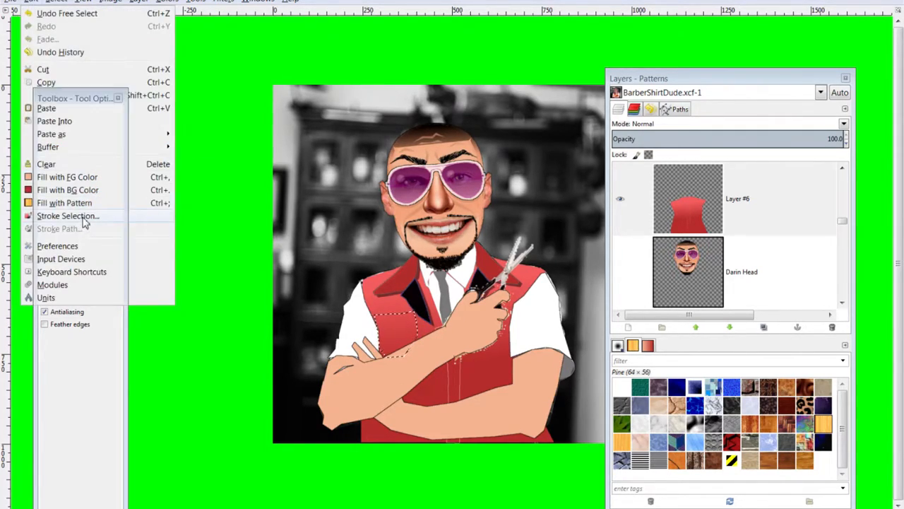
left_click(83, 219)
left_click(471, 375)
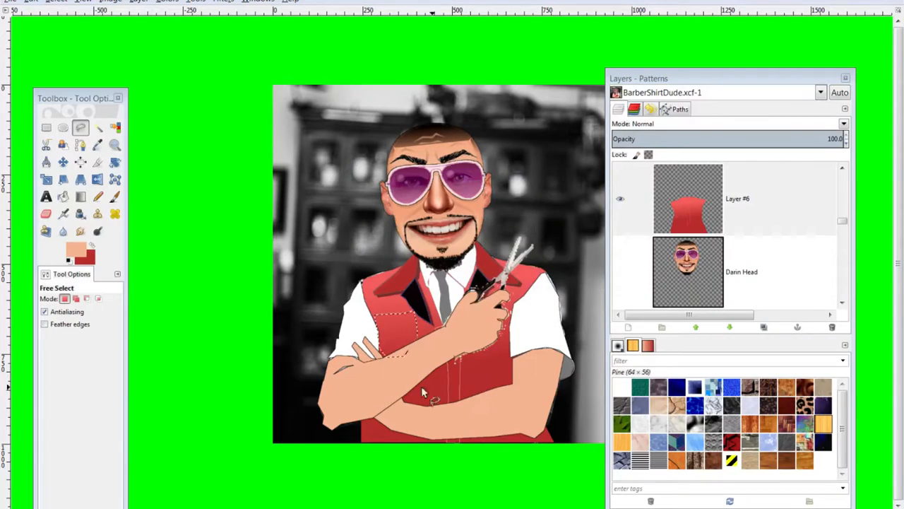
key("ctrl+shift+a")
Outline a second pocket under the scissors hand, stroke it, and deselect
left_click(479, 369)
left_click(497, 370)
left_click(509, 361)
left_click(510, 334)
left_click(514, 306)
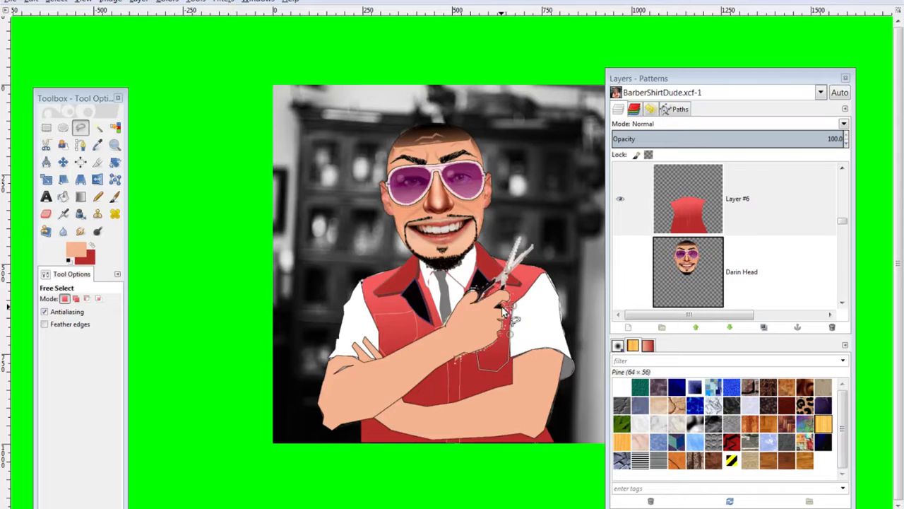
left_click(501, 306)
left_click(475, 311)
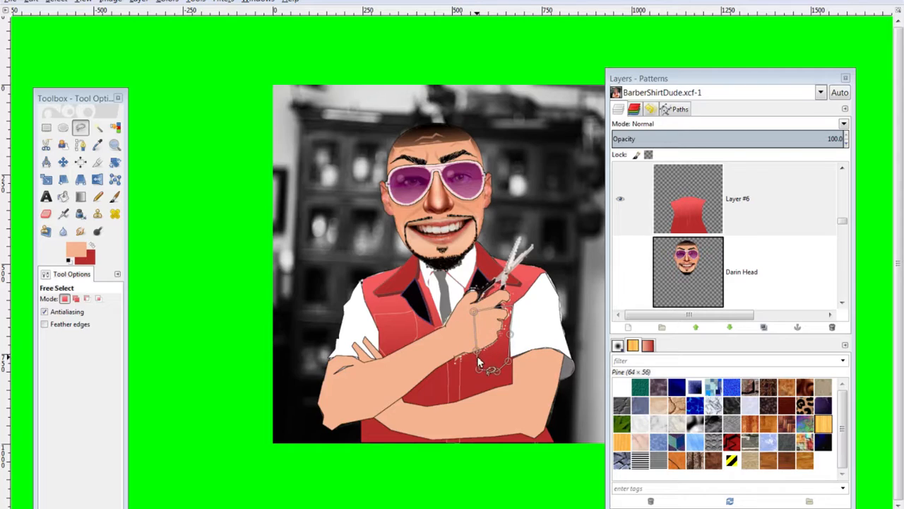
left_click(478, 351)
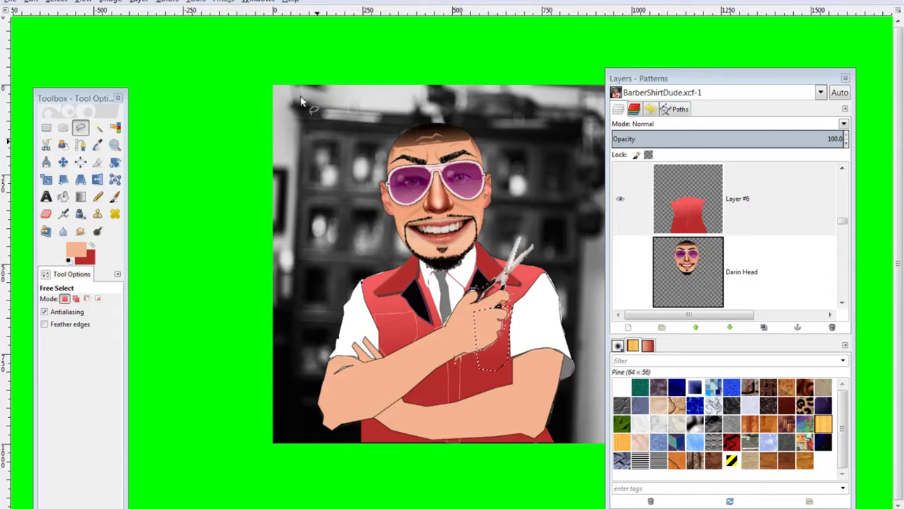
left_click(31, 2)
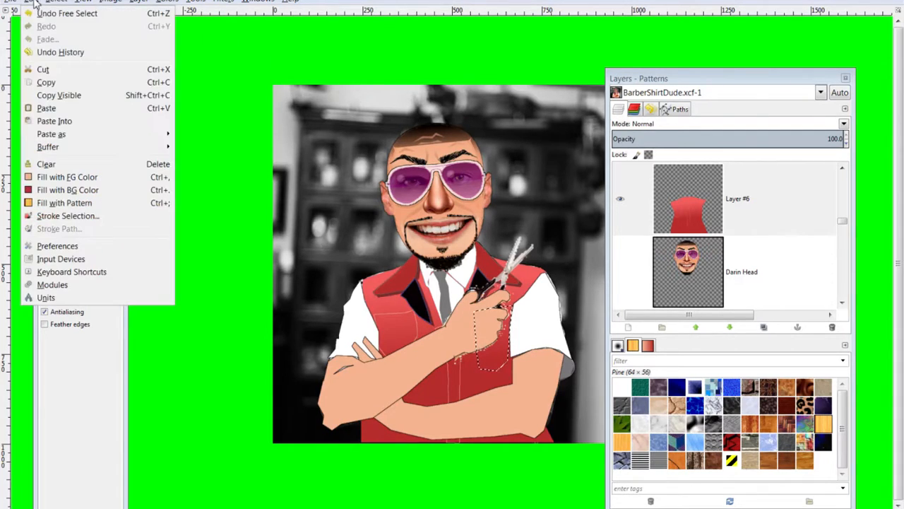
left_click(77, 215)
left_click(475, 375)
key("shift+ctrl+a")
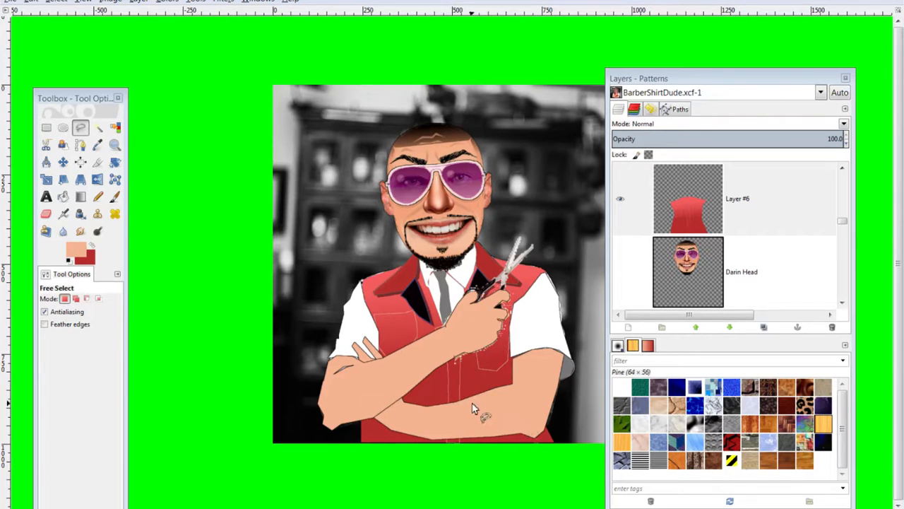
Fuzzy Select the forearm skin on the FrontArm layer
scroll(753, 272, "up", 5)
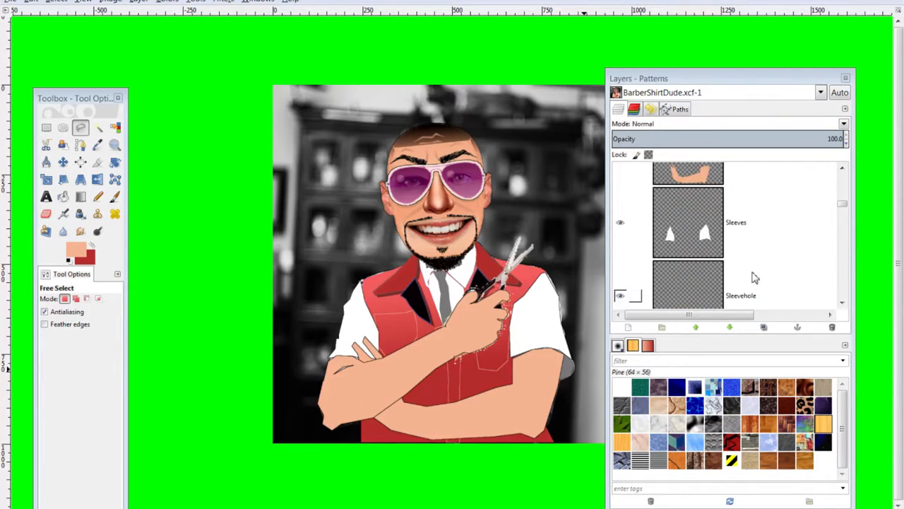
scroll(749, 269, "up", 5)
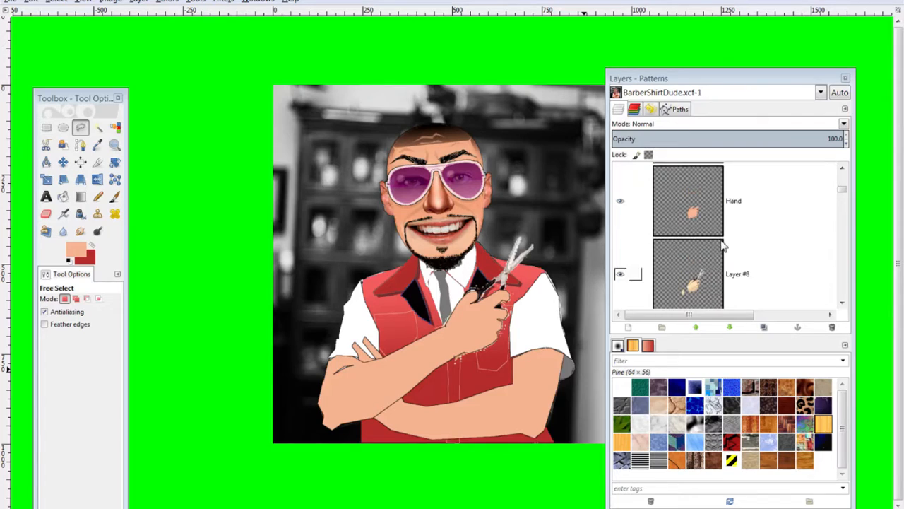
scroll(722, 245, "up", 3)
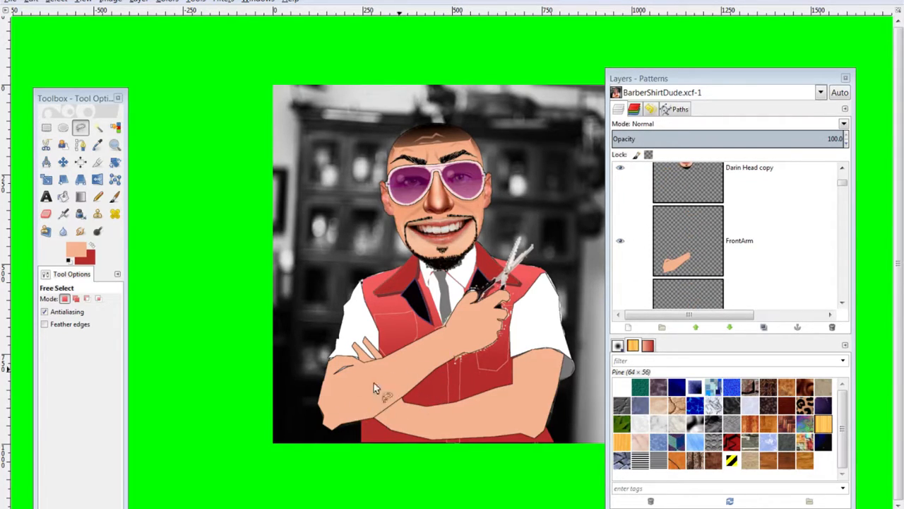
scroll(769, 272, "up", 1)
scroll(757, 268, "down", 2)
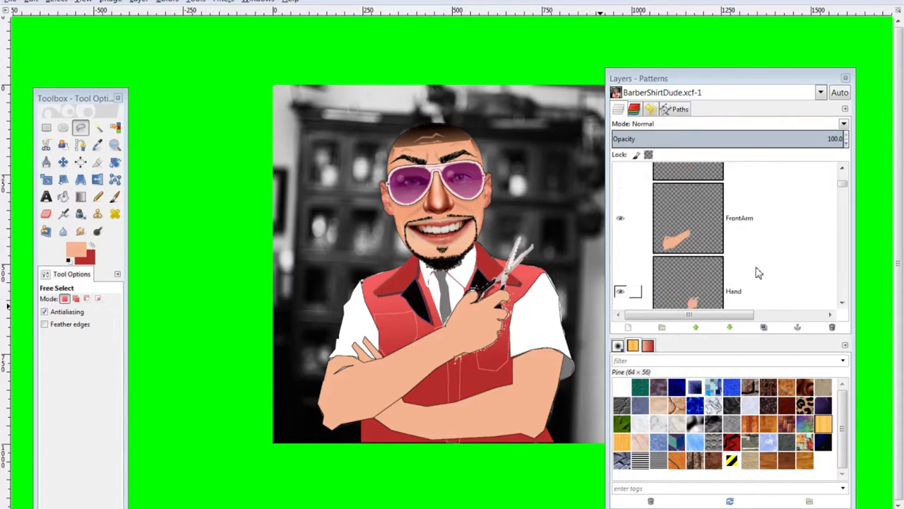
left_click(697, 221)
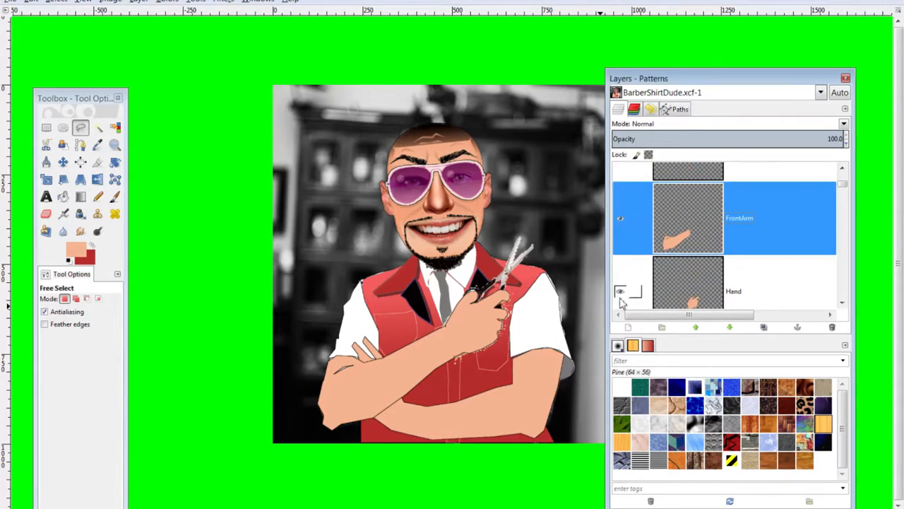
left_click(98, 126)
left_click(443, 364)
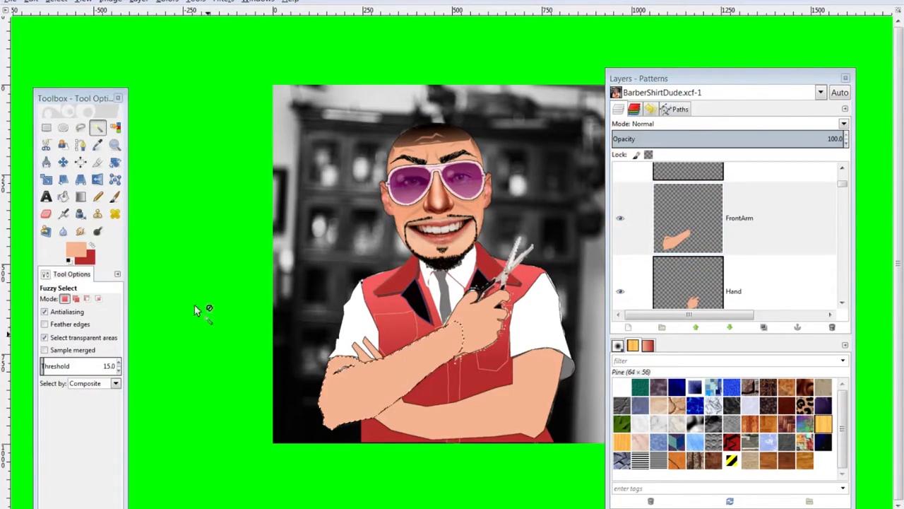
Set the background colour to a darker peach skin tone
left_click(91, 261)
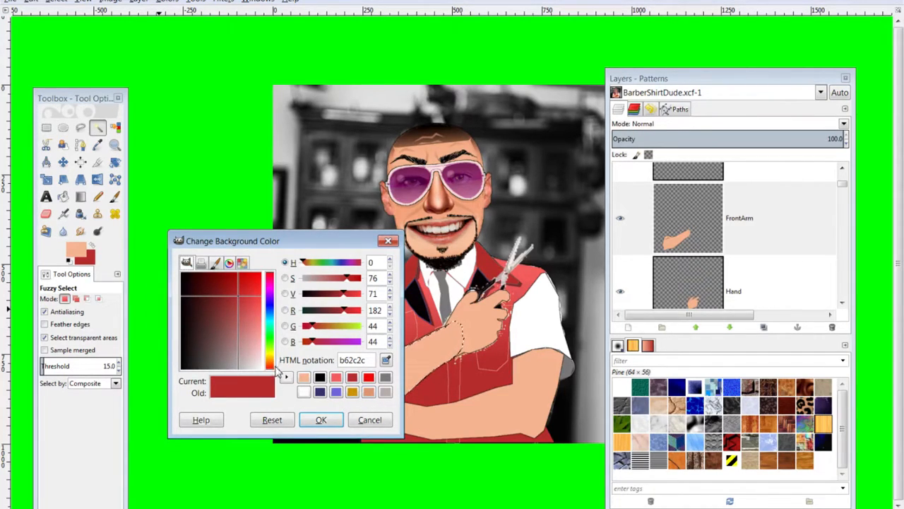
left_click(304, 379)
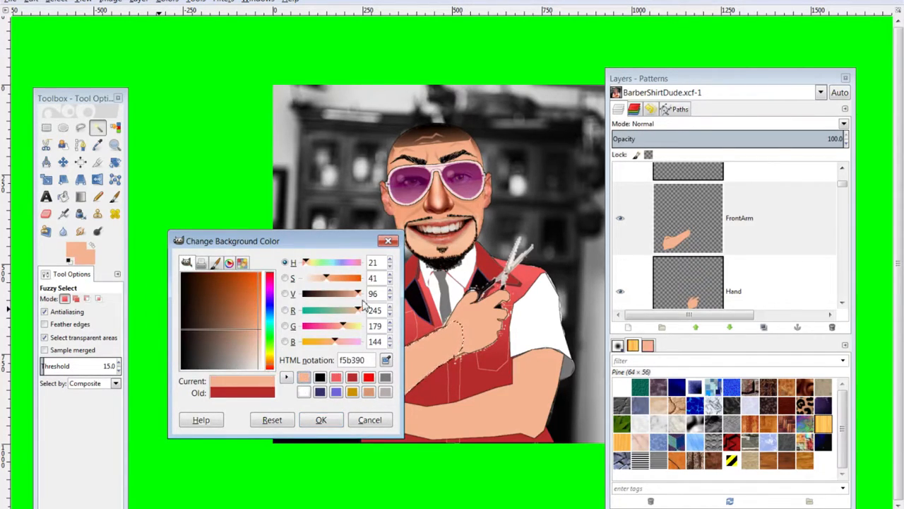
left_click_drag(355, 301, 350, 297)
left_click(321, 420)
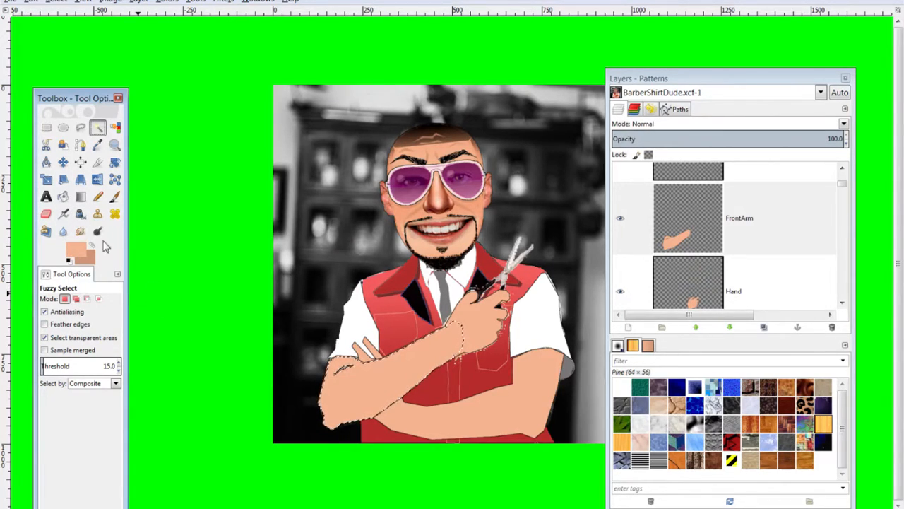
Fill the forearm with a light-to-dark skin gradient, undoing the last attempt
left_click(80, 196)
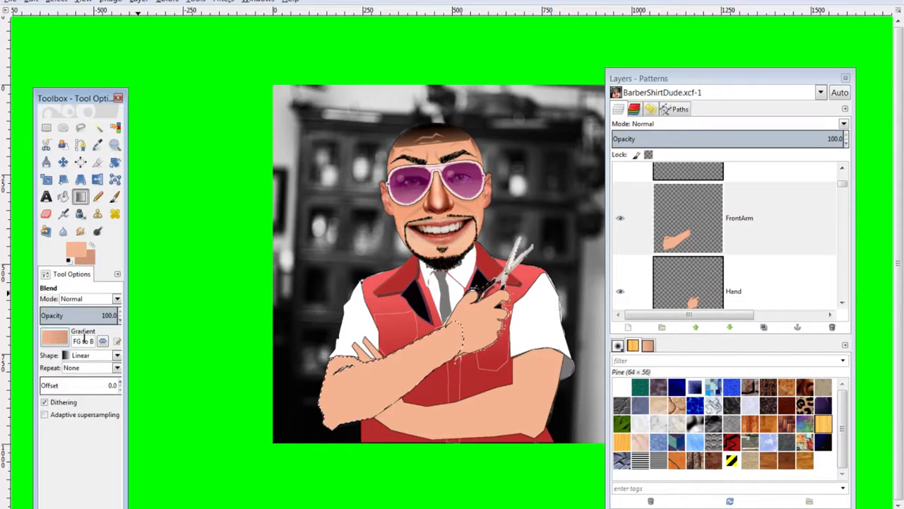
left_click_drag(387, 383, 381, 358)
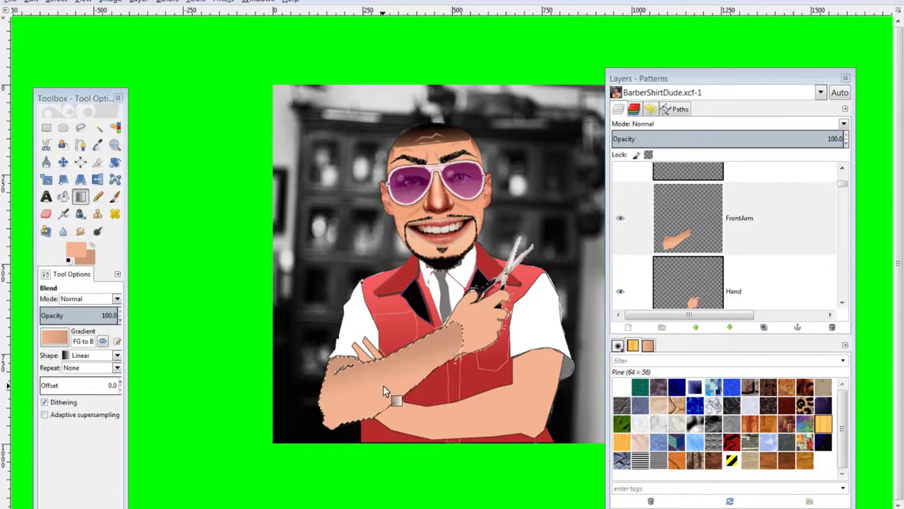
left_click_drag(385, 371, 373, 351)
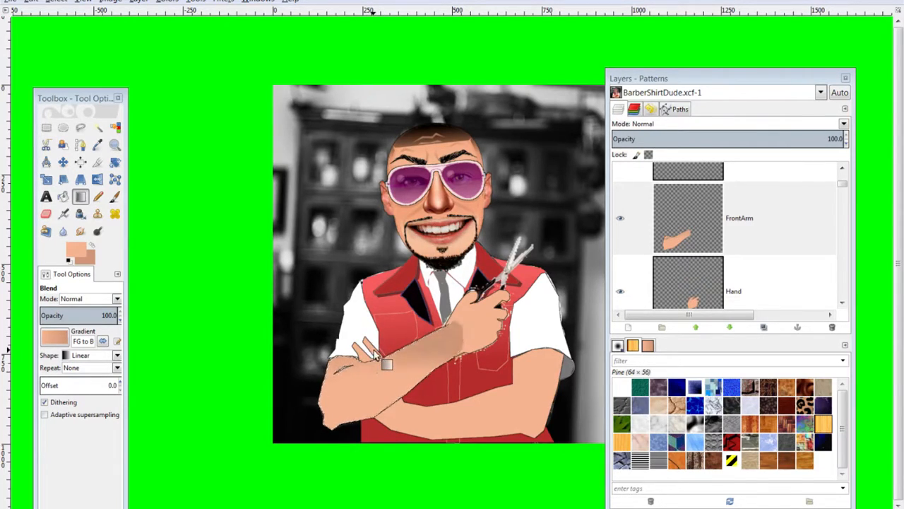
left_click_drag(376, 382, 382, 337)
left_click_drag(378, 374, 373, 342)
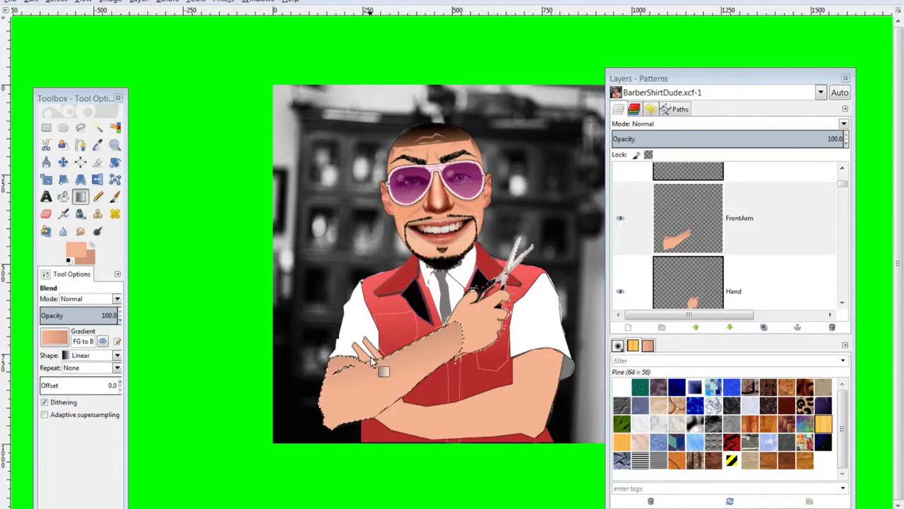
left_click_drag(367, 376, 362, 359)
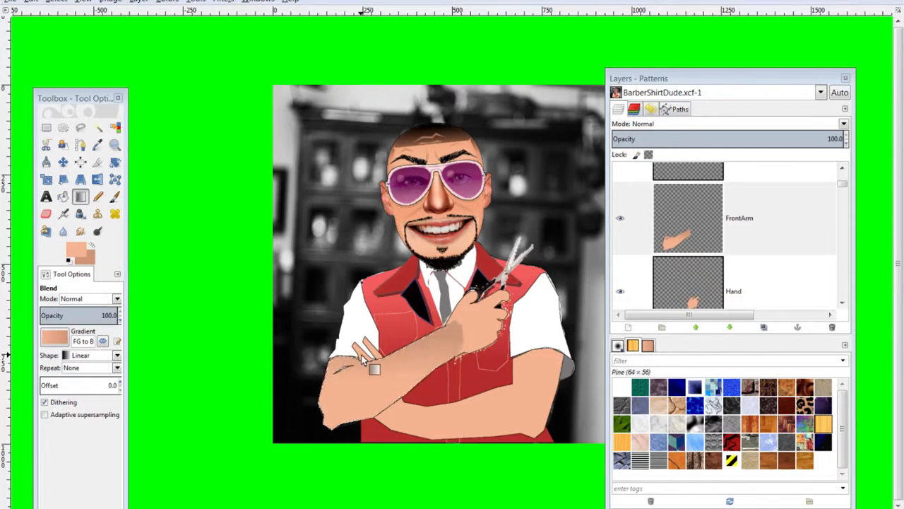
key("ctrl+z")
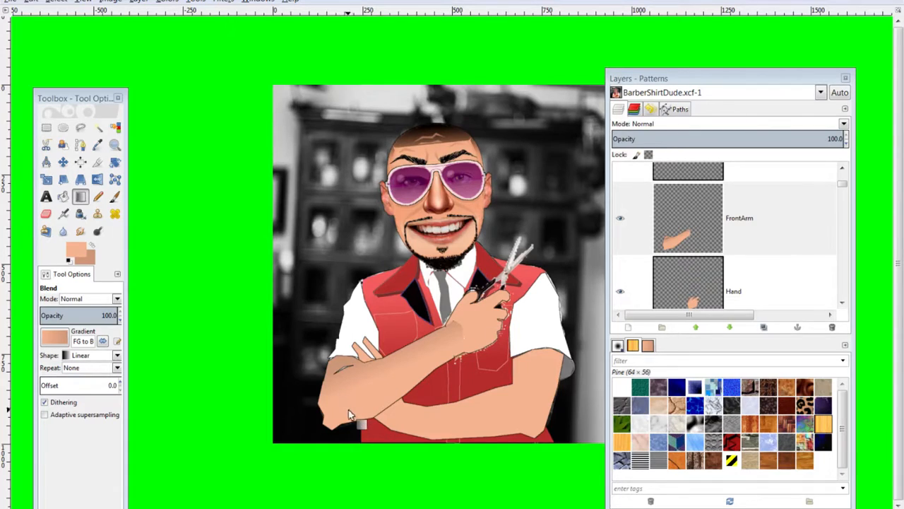
scroll(701, 263, "down", 1)
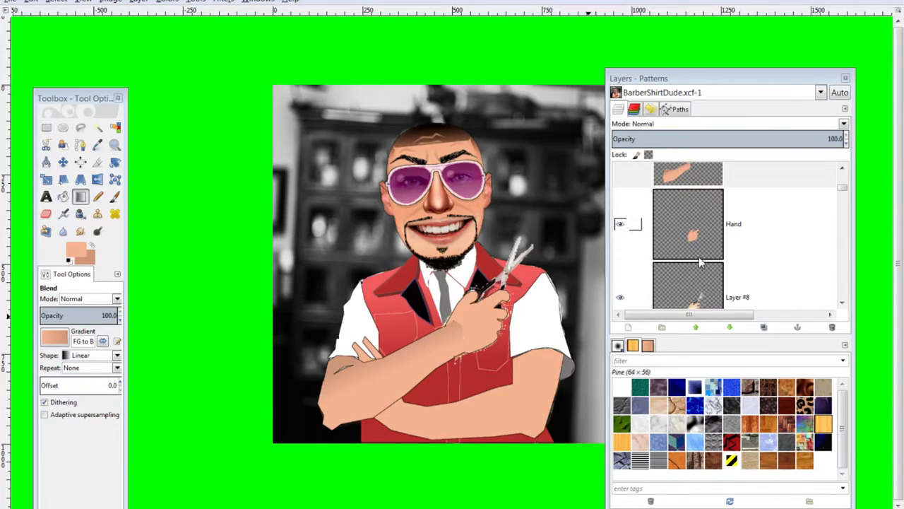
Fuzzy Select the hand on the Hand layer, shade it with a gradient, and enlarge the Eraser to 43
left_click(700, 257)
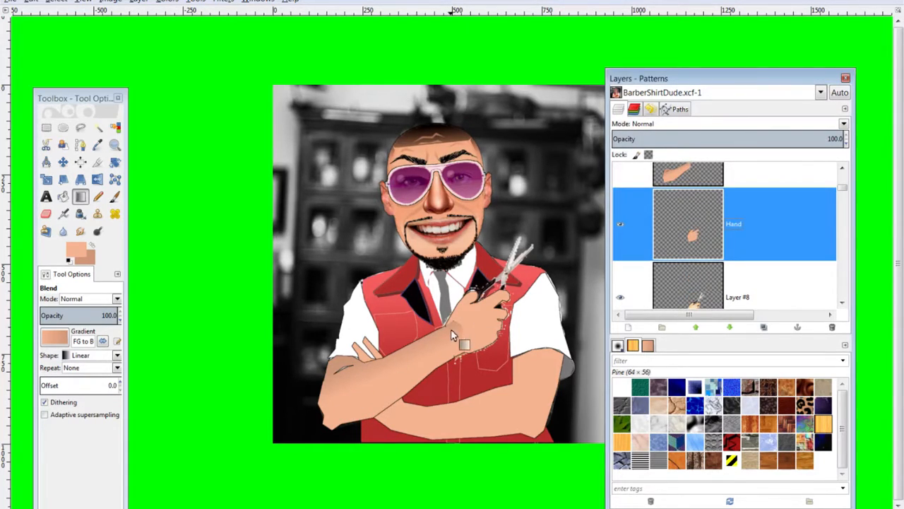
left_click(99, 128)
left_click(492, 316)
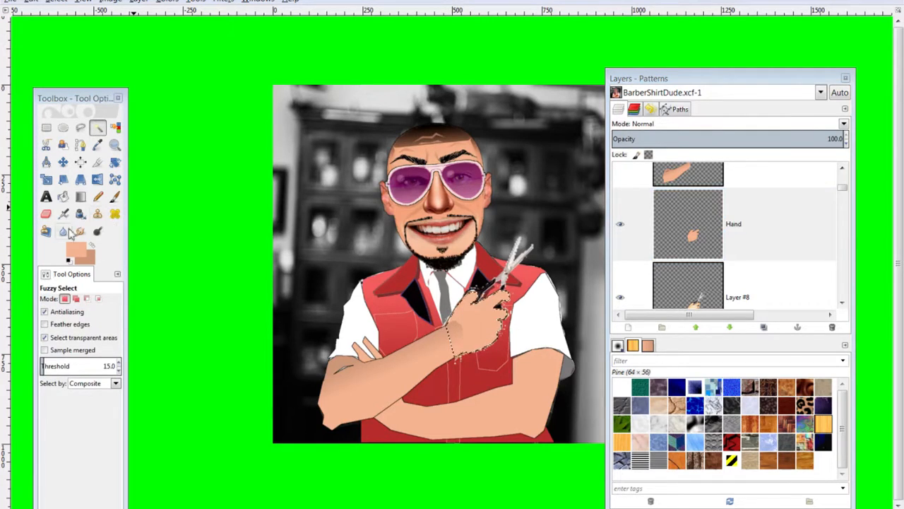
left_click(80, 196)
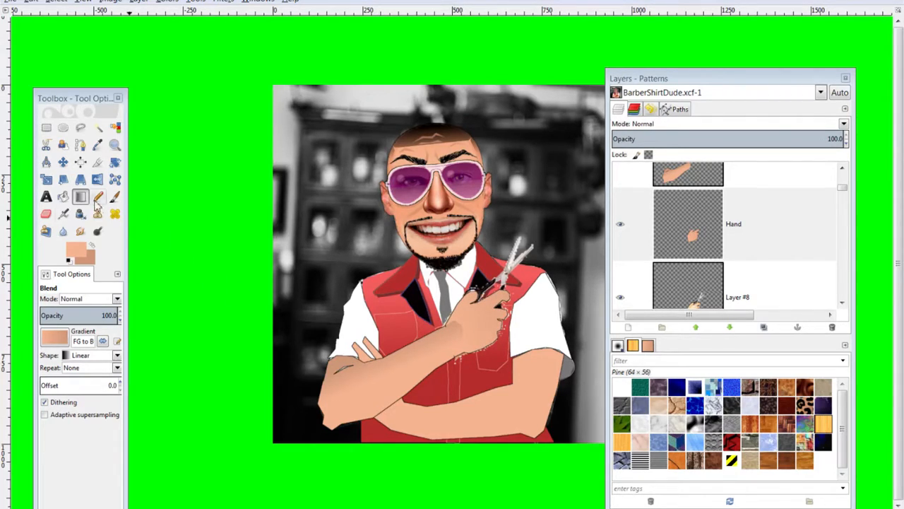
left_click(46, 213)
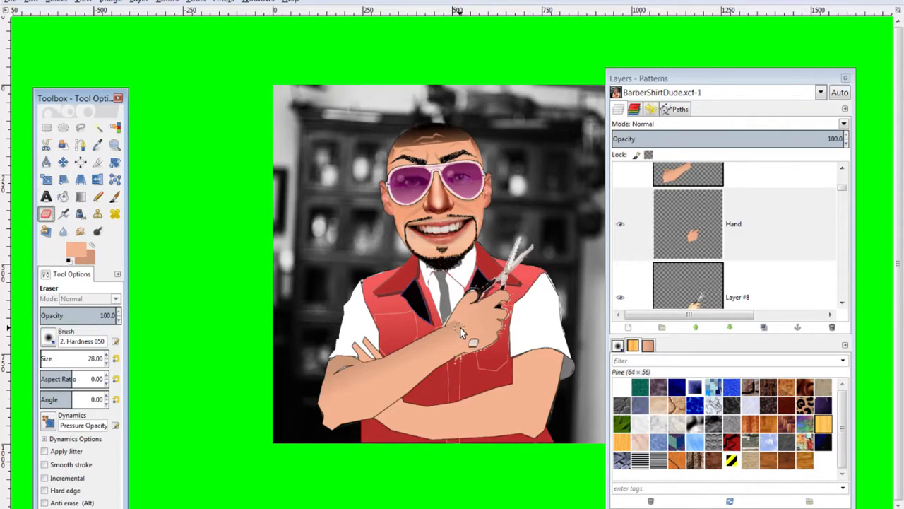
key("bracketright")
key("bracketright")
key("bracketright")
key("bracketright")
key("bracketright")
Erase stray pixels at the wrist on the FrontArm layer
scroll(704, 227, "up", 1)
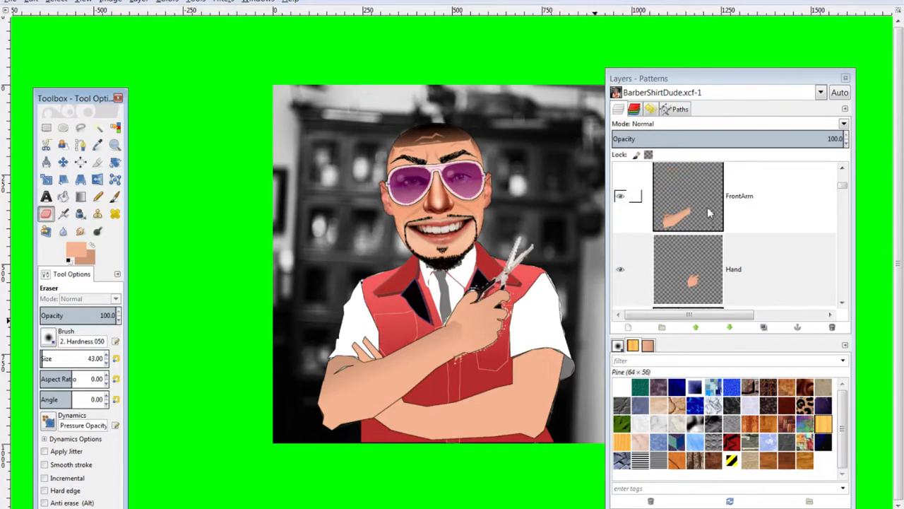
left_click(699, 212)
left_click_drag(458, 323, 461, 334)
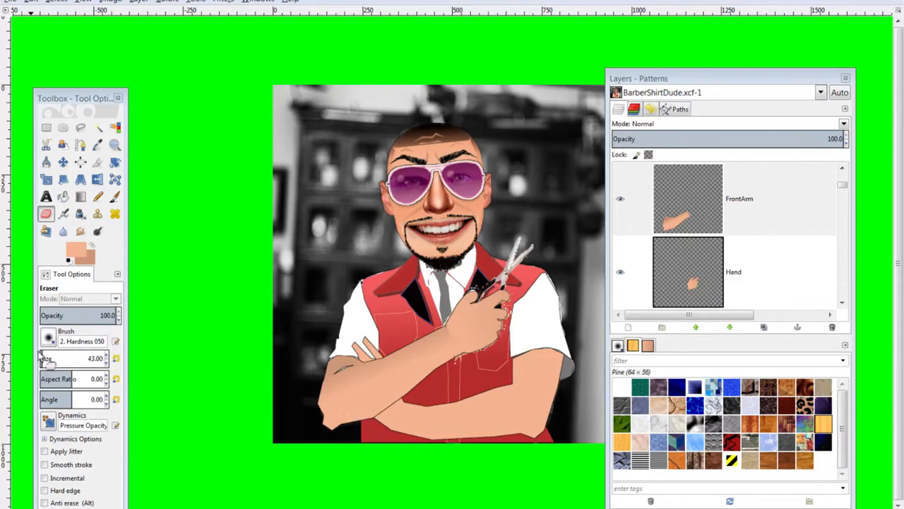
Darken the background colour to bd8a6f by lowering V to 74
scroll(720, 278, "down", 2)
scroll(721, 266, "up", 2)
left_click(701, 203)
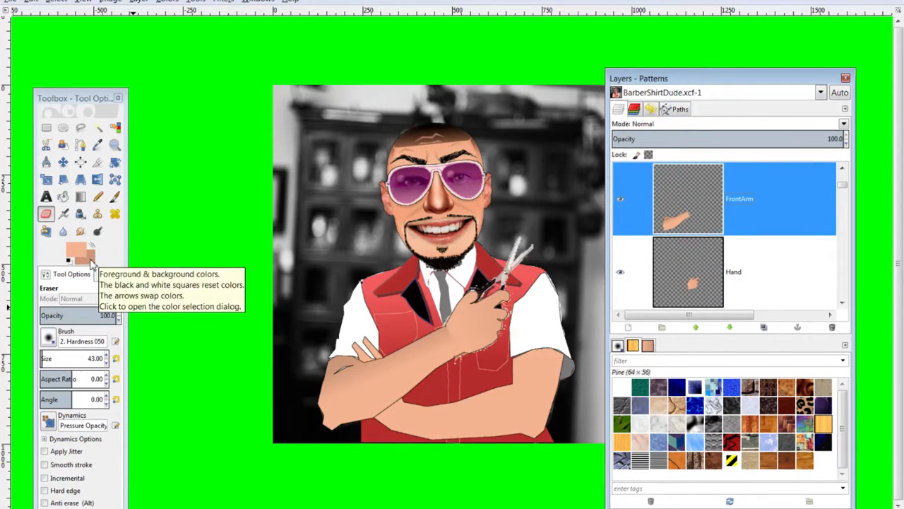
left_click(90, 261)
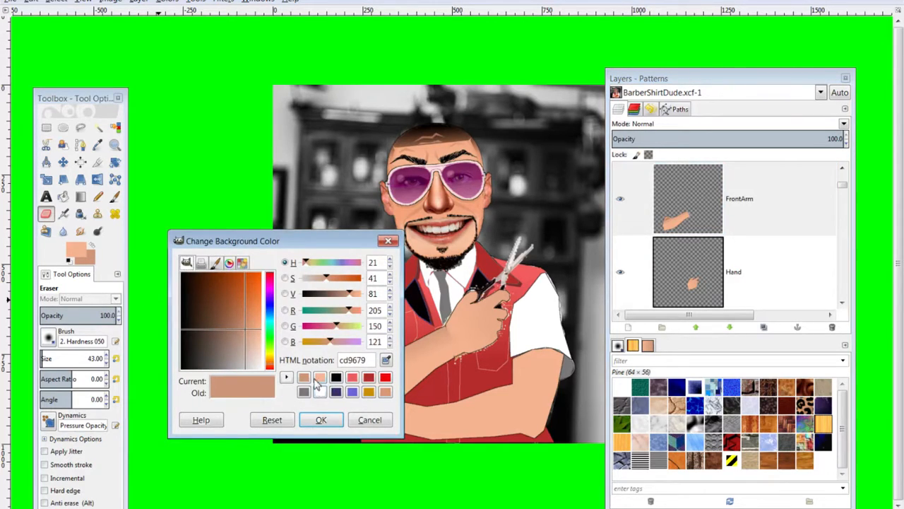
left_click_drag(350, 295, 346, 297)
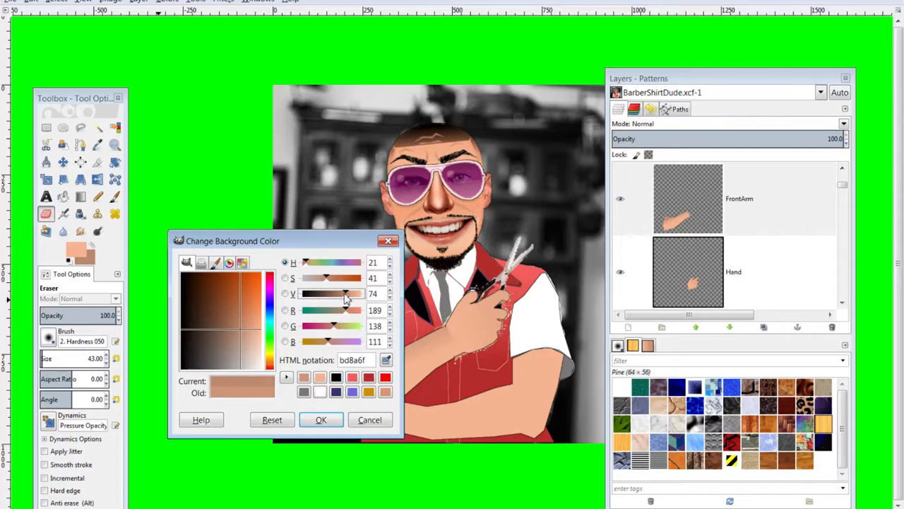
left_click(319, 419)
Lasso a crescent along the forearm's lower edge on FrontArm and fill it with a darker gradient
left_click(79, 127)
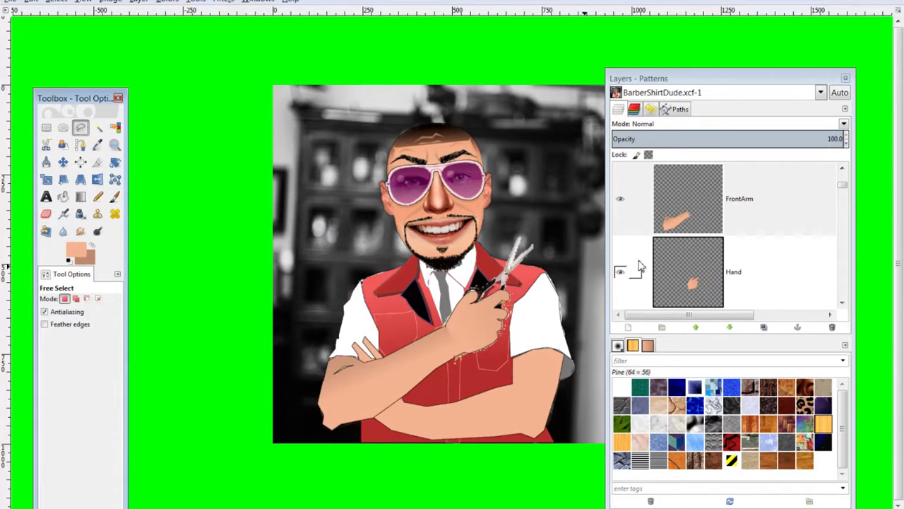
left_click(677, 230)
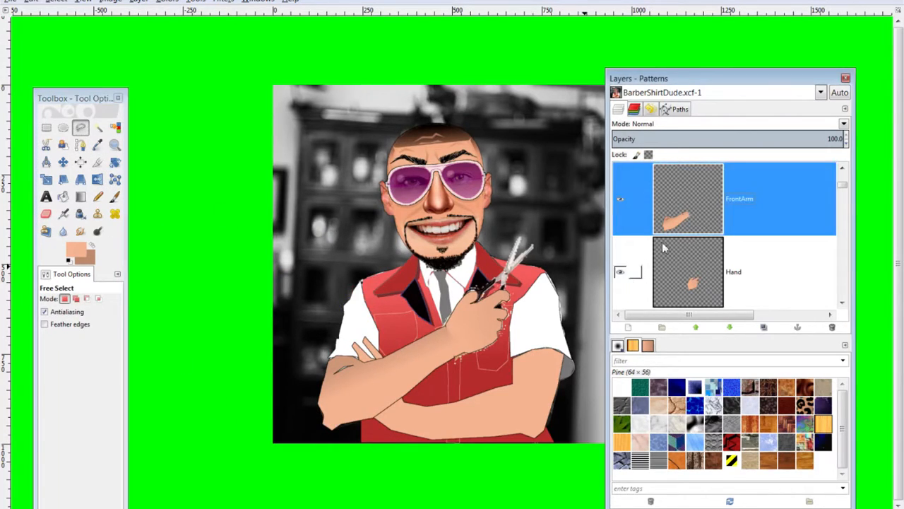
left_click(329, 402)
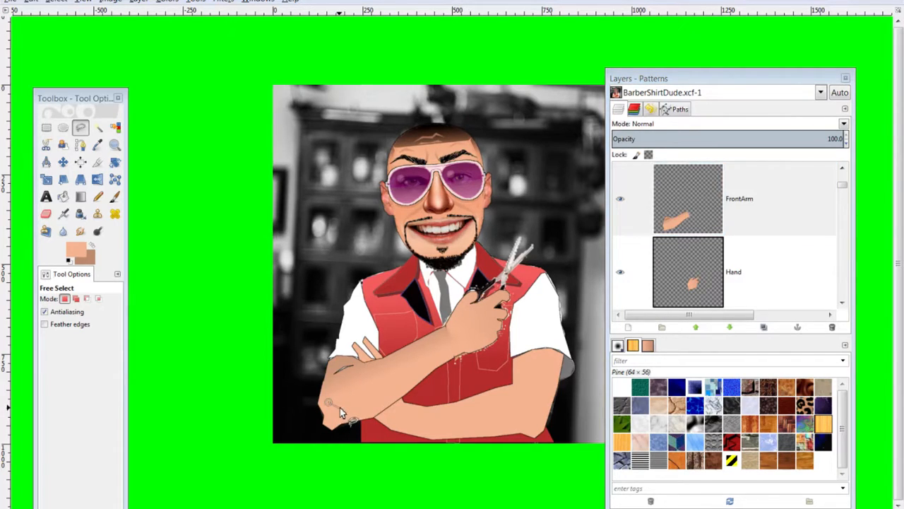
left_click(391, 386)
left_click(434, 362)
left_click(363, 406)
left_click(340, 411)
left_click(328, 403)
left_click(82, 196)
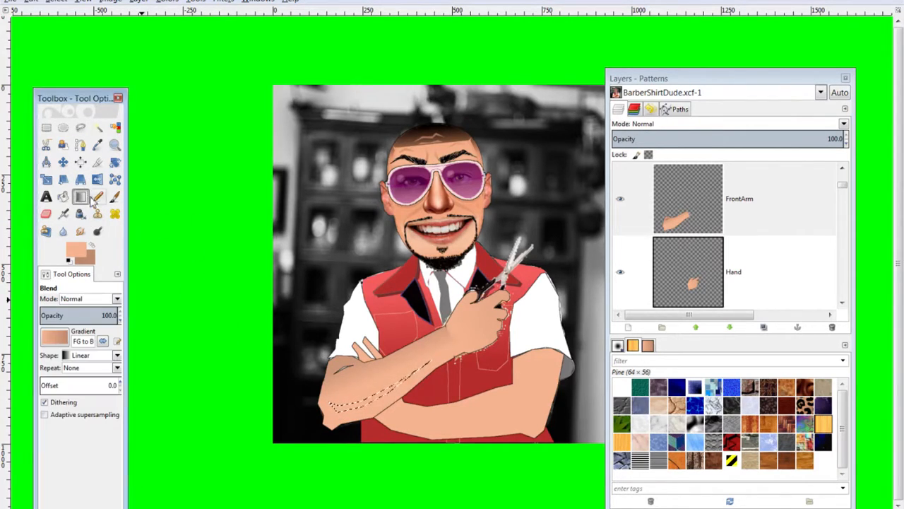
left_click_drag(337, 408, 433, 369)
key("ctrl+shift+a")
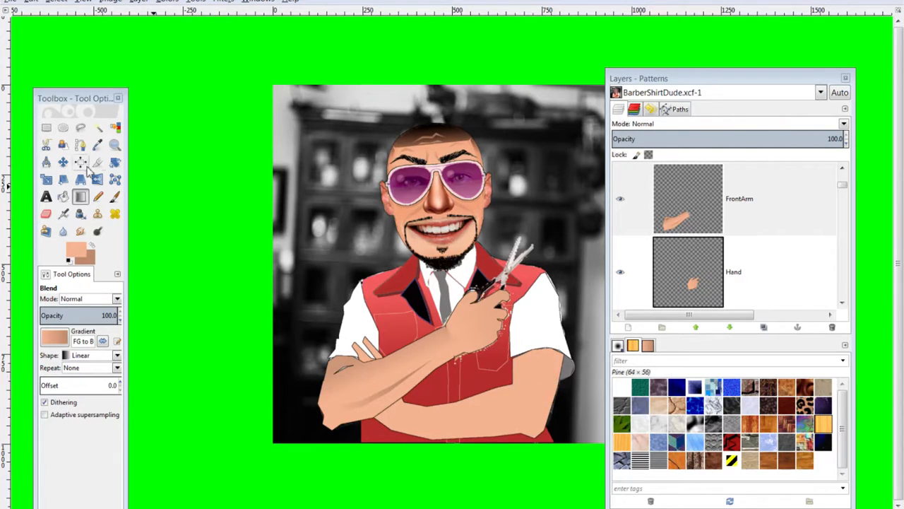
Lasso the area around the elbow for more gradient shading
left_click(80, 127)
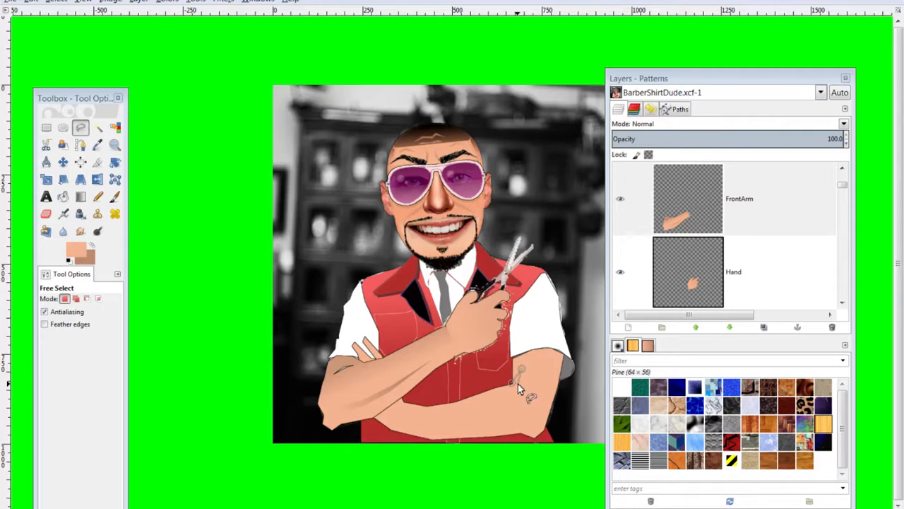
left_click(512, 383)
left_click(80, 196)
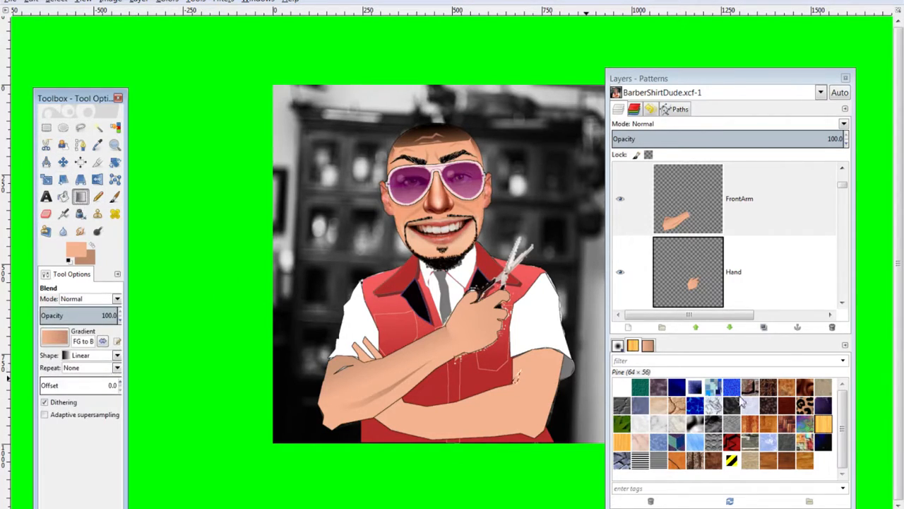
scroll(733, 267, "down", 5)
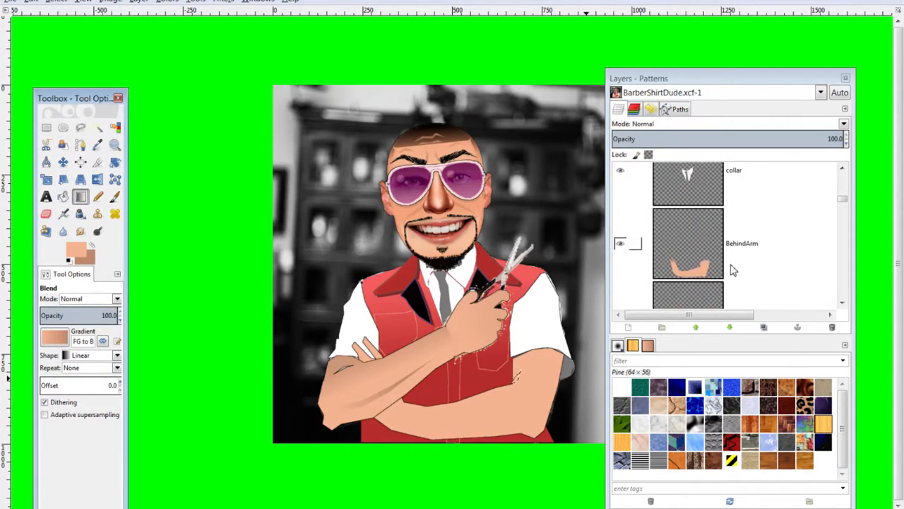
Zoom in and bring the right sleeve and arm into view
left_click(732, 267)
left_click(517, 378)
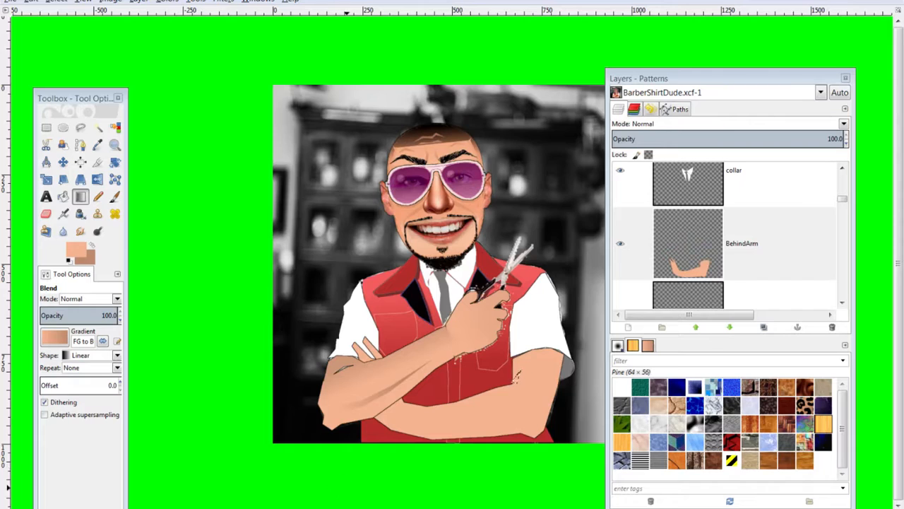
left_click(97, 127)
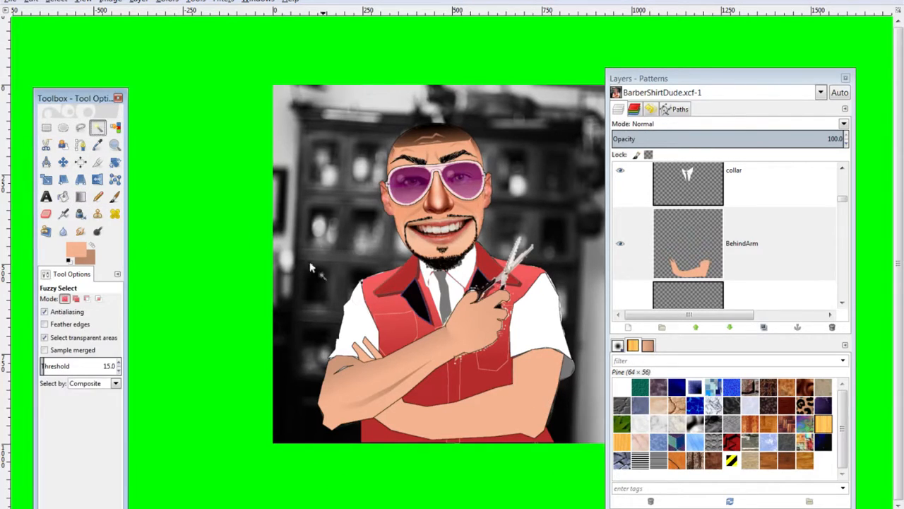
left_click(80, 127)
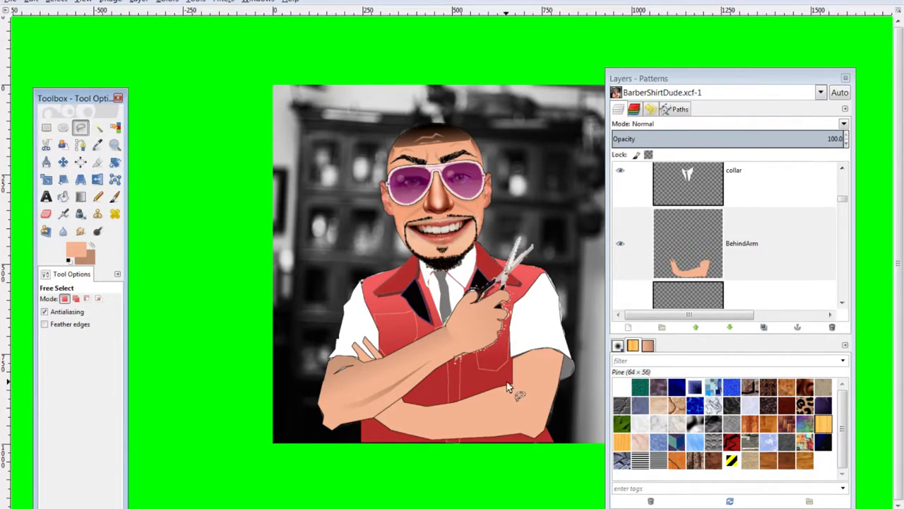
key("plus")
key("plus")
scroll(506, 382, "up", 1)
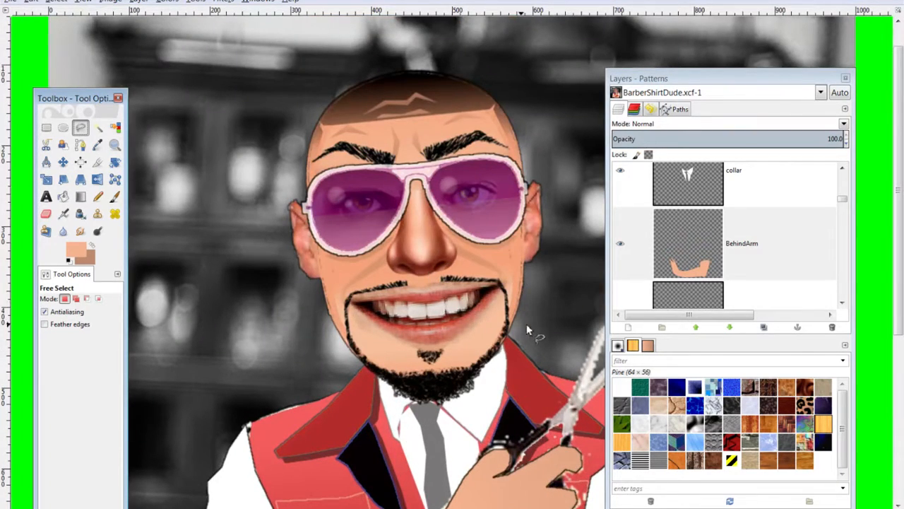
left_click(63, 162)
left_click(495, 438)
left_click_drag(413, 251, 213, 67)
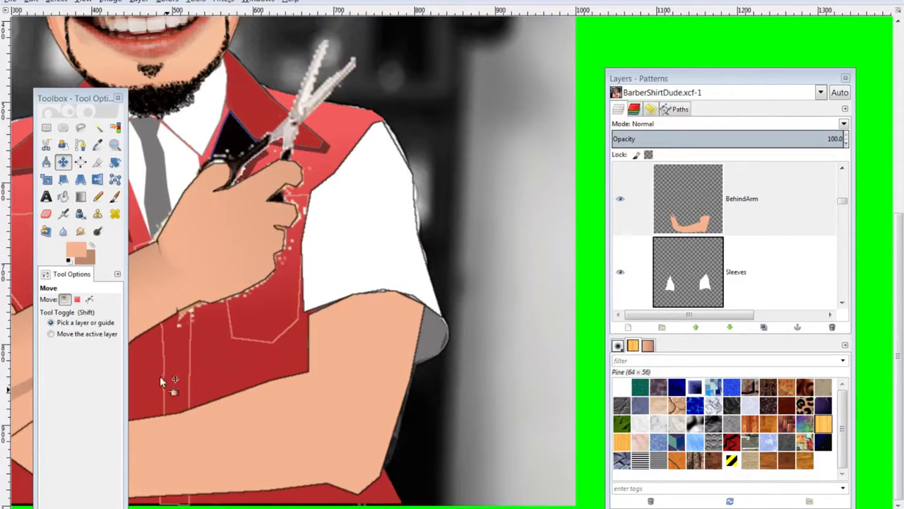
Lasso a small area of the right arm and fill it with a skin gradient on BehindArm
left_click(80, 127)
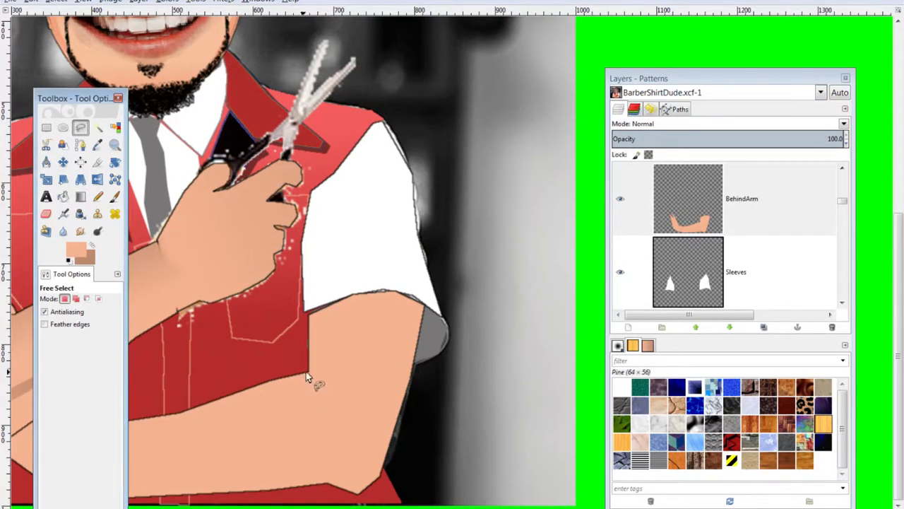
left_click(309, 371)
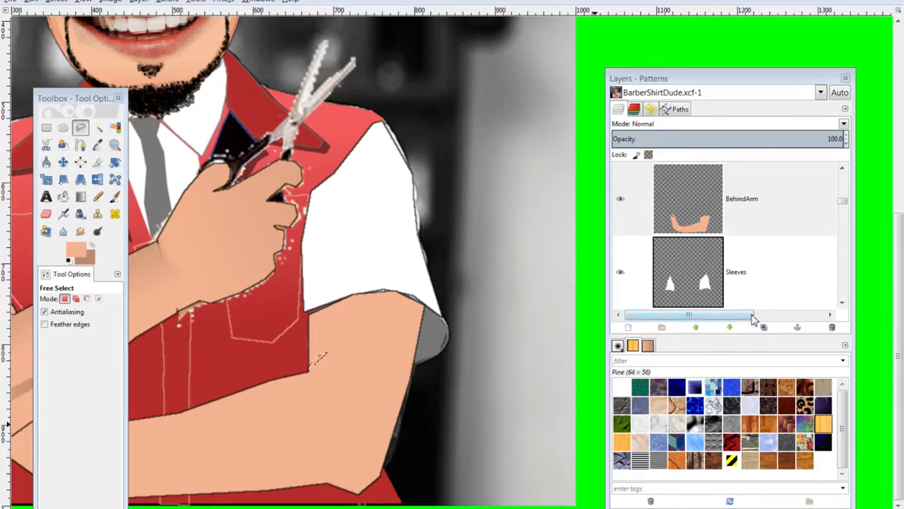
left_click(735, 205)
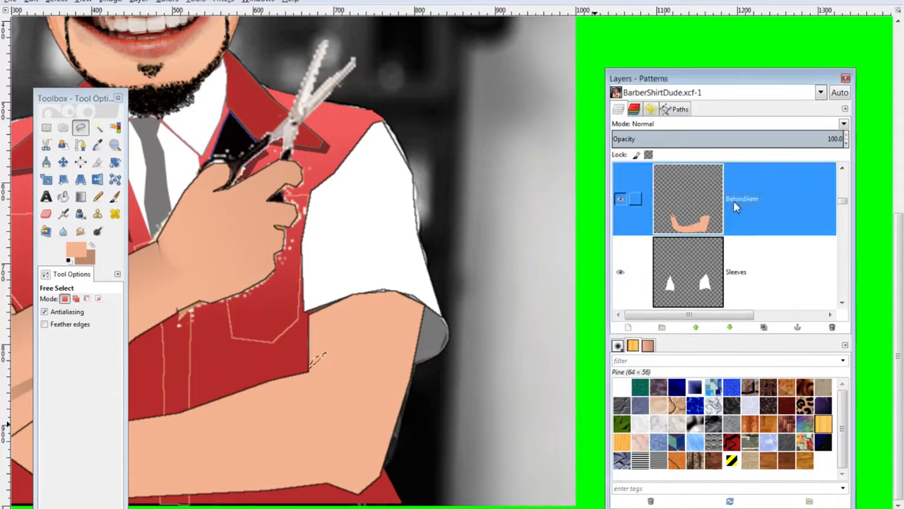
left_click(80, 196)
left_click_drag(347, 345, 303, 368)
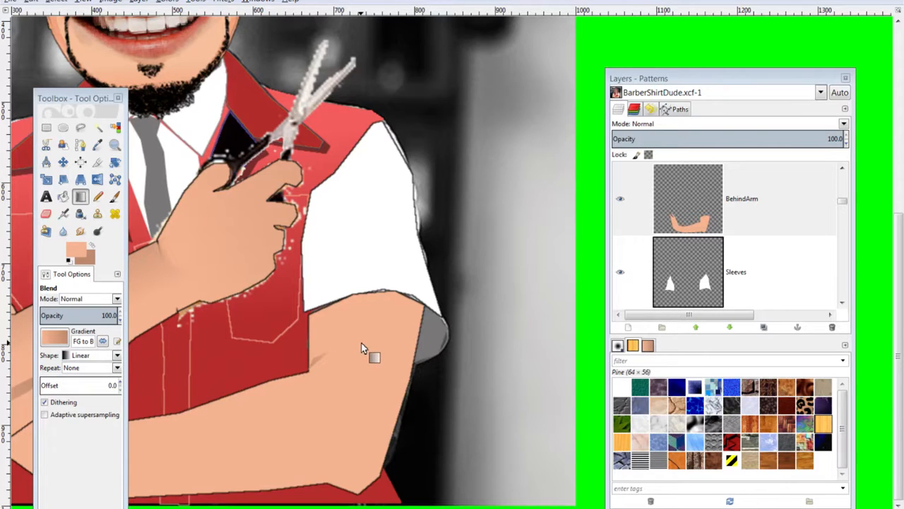
scroll(362, 348, "down", 3)
scroll(361, 348, "up", 1)
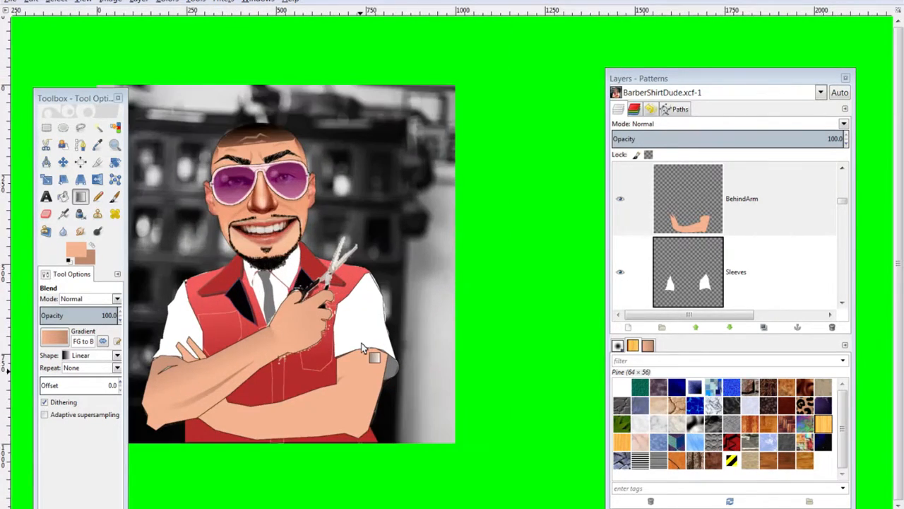
Lasso the underside of the lower forearm, fill it with a darker gradient, and deselect
left_click(80, 127)
left_click(230, 423)
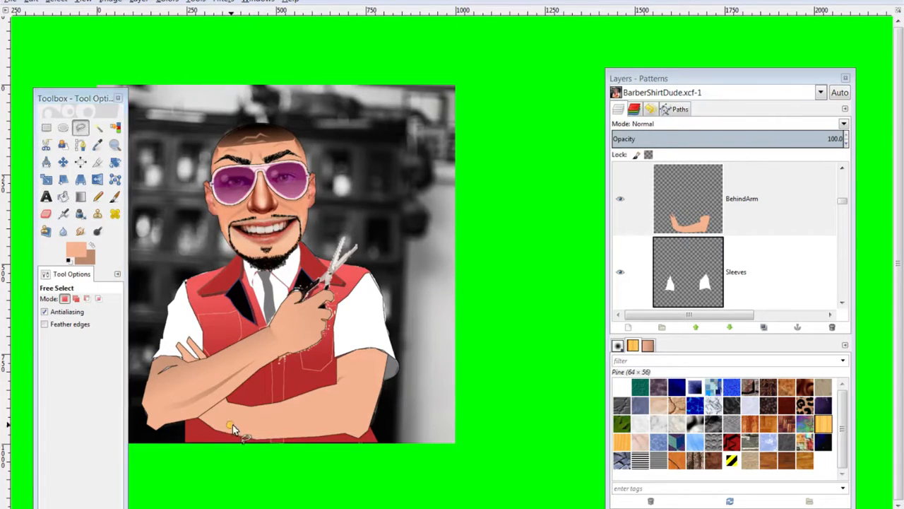
left_click(351, 412)
left_click(356, 396)
left_click(230, 423)
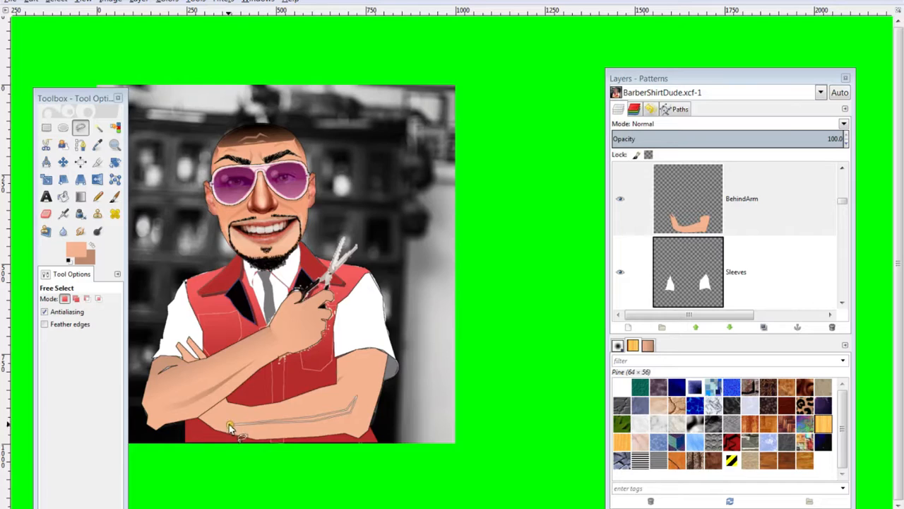
key("Return")
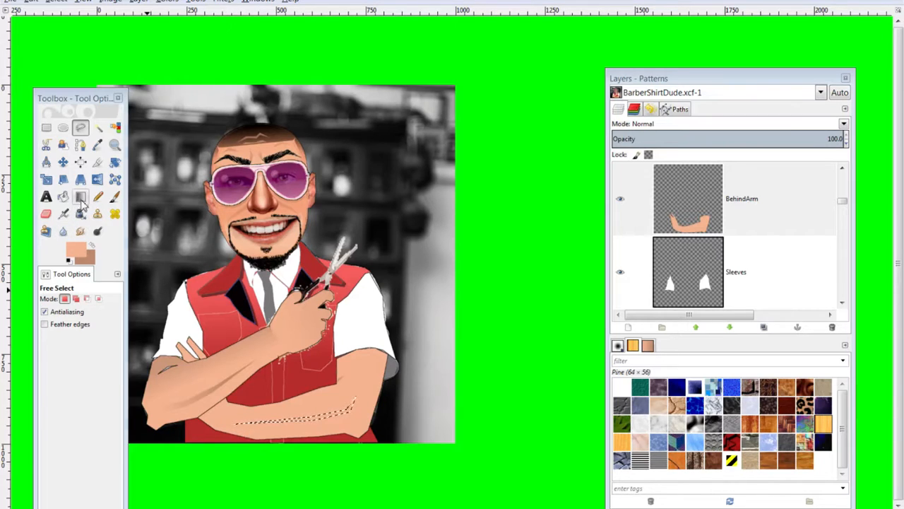
left_click(80, 196)
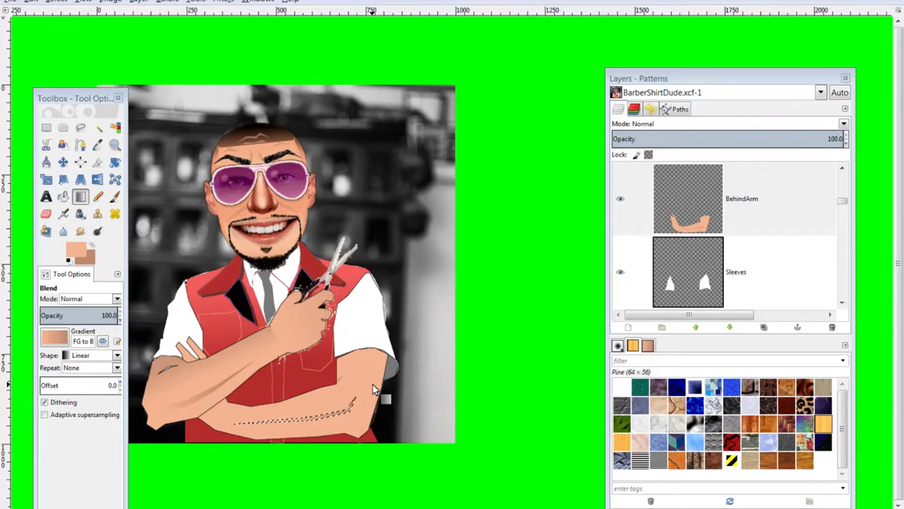
key("ctrl+shift+a")
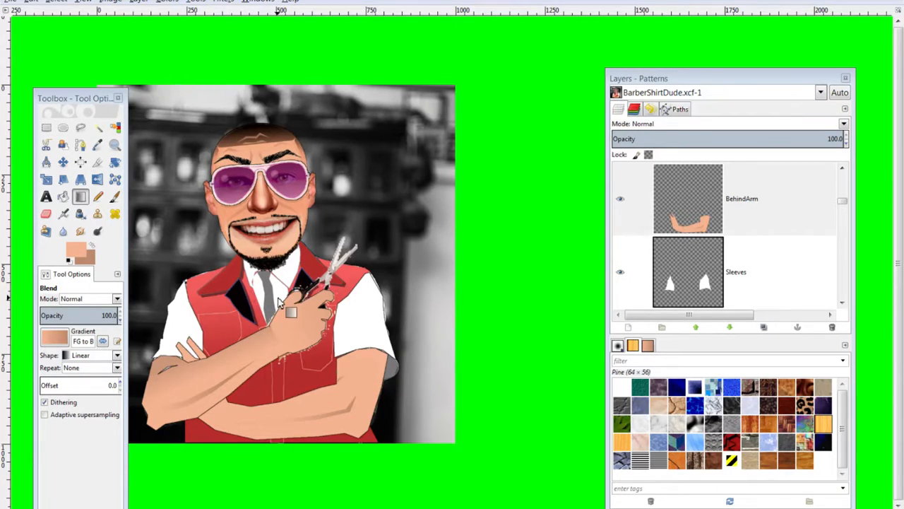
left_click(80, 128)
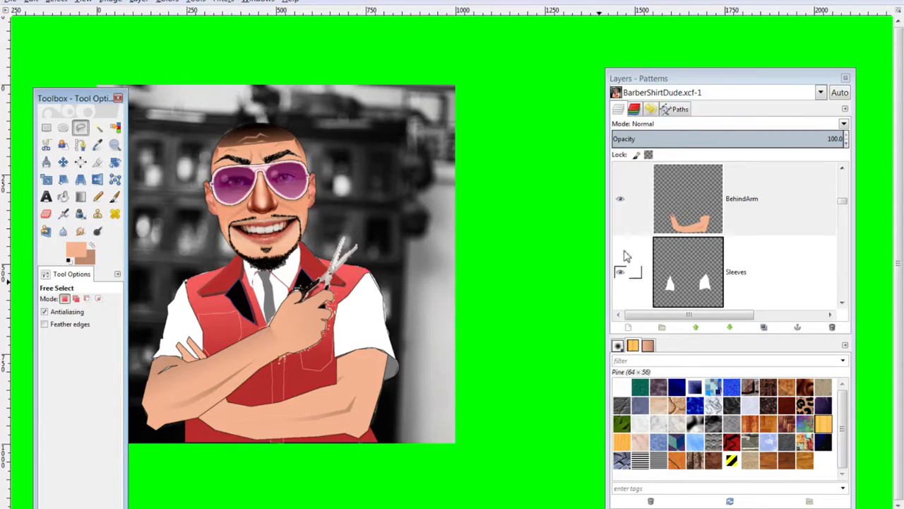
key("minus")
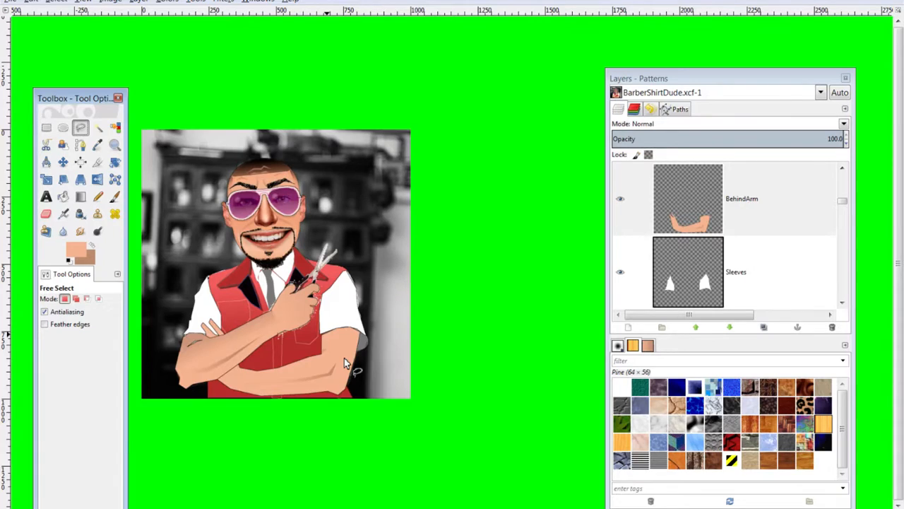
key("plus")
key("plus")
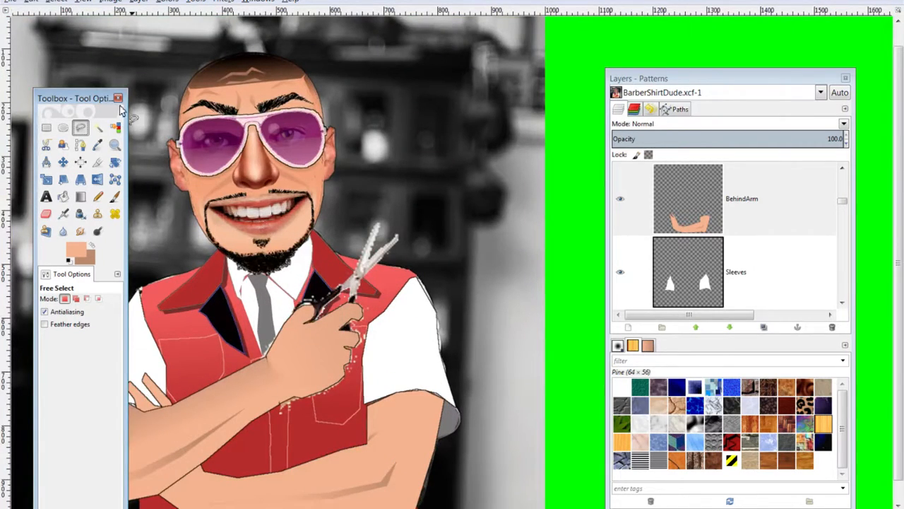
Make the collar layer active, center the torso in view, and discard a trial left-forearm selection
left_click(63, 163)
left_click(238, 273)
left_click_drag(217, 200, 309, 144)
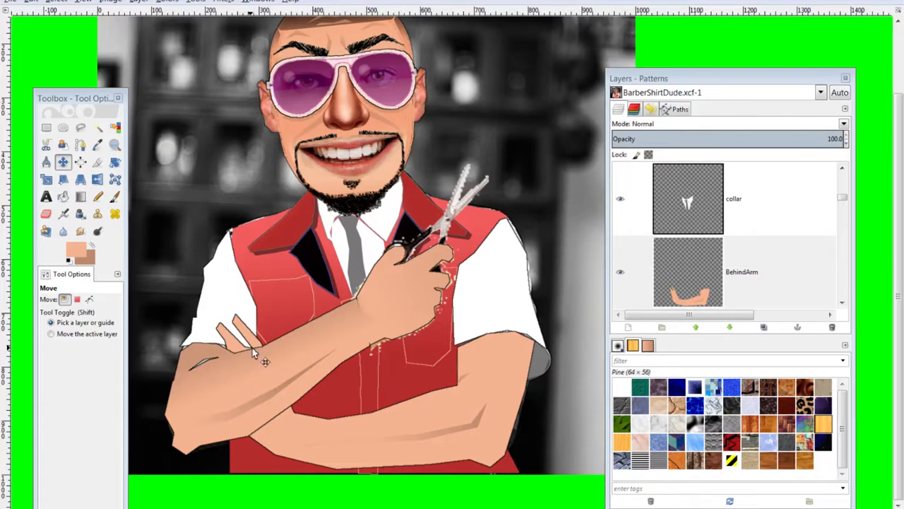
key("f")
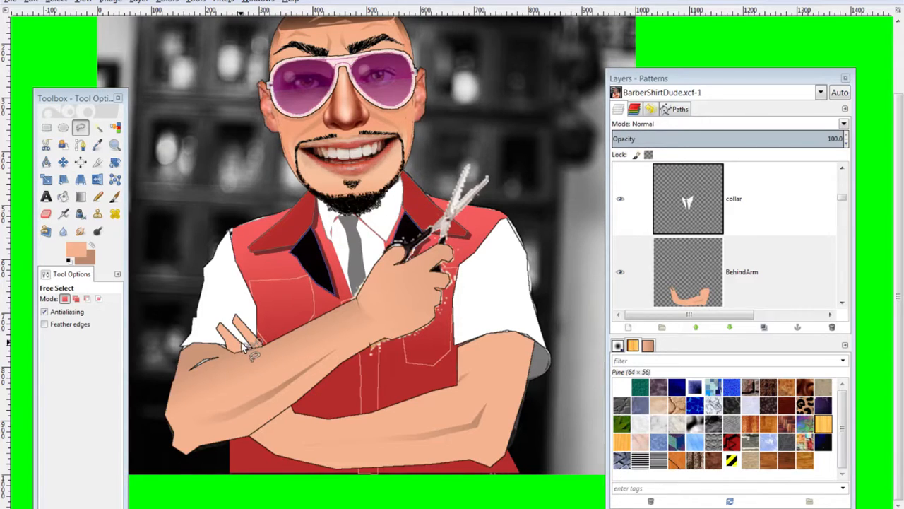
left_click(234, 361)
left_click(268, 354)
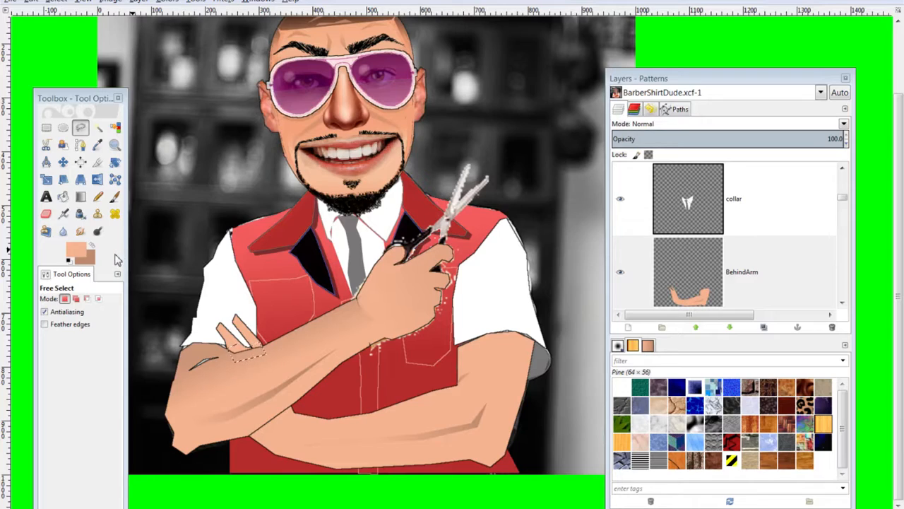
key("ctrl+shift+a")
Trace a closed Free Select strip along the right sleeve's lower edge
left_click(456, 351)
left_click(487, 339)
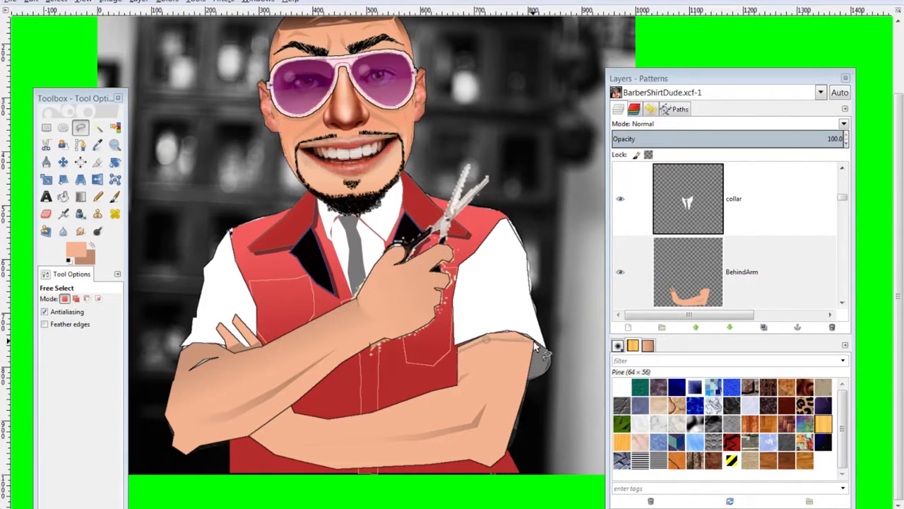
left_click(510, 338)
left_click(532, 345)
left_click(534, 339)
left_click(520, 332)
left_click(502, 331)
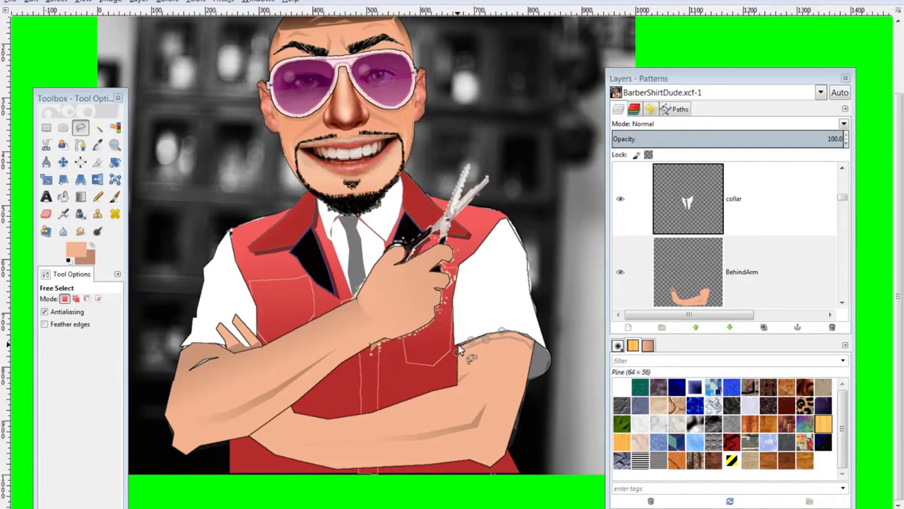
double_click(456, 352)
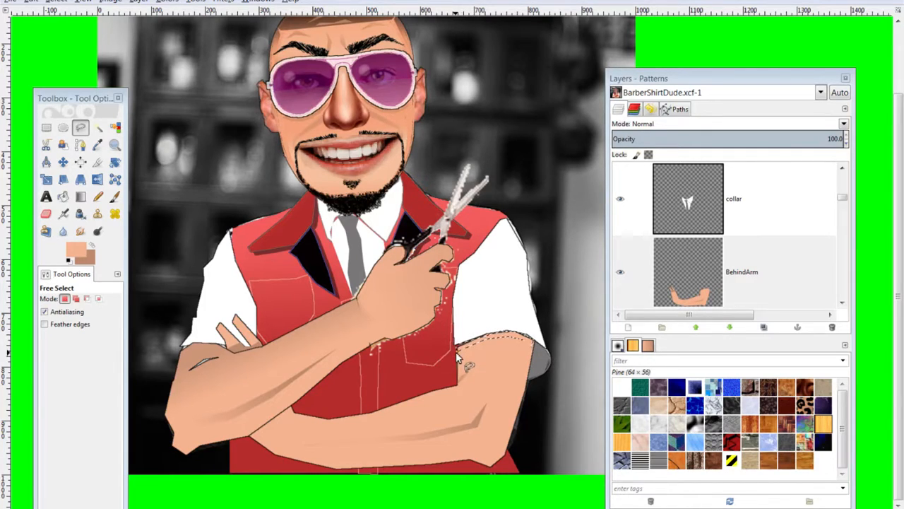
Make the BehindArm layer active and switch to the Blend tool for the skin gradient
left_click(721, 282)
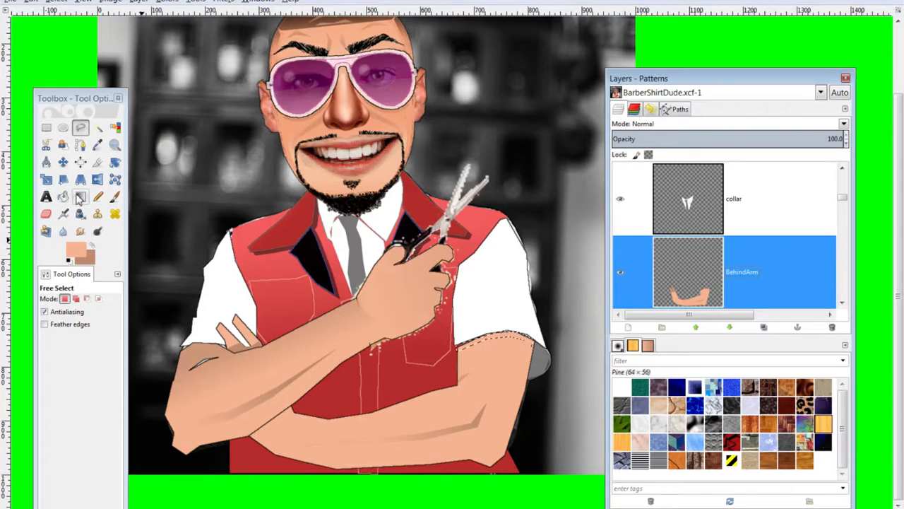
left_click(80, 197)
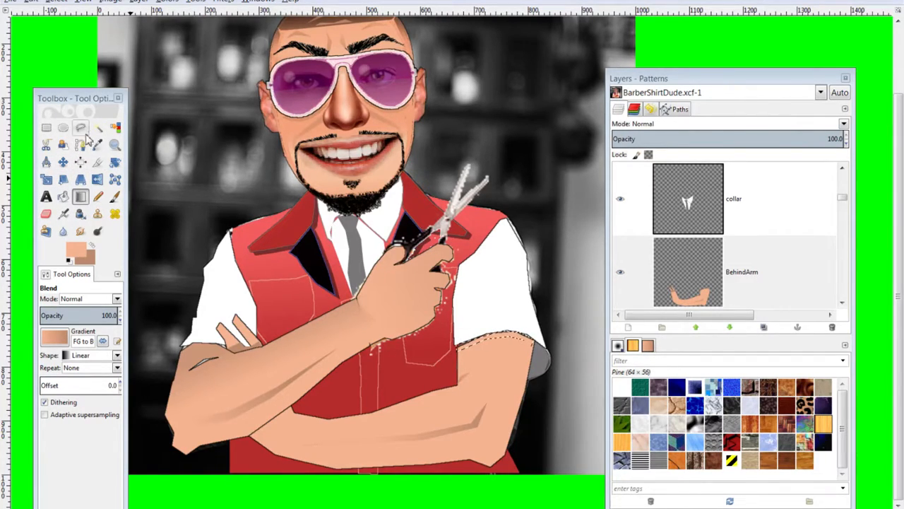
Outline a second closed strip along the upper right sleeve edge, then zoom out
left_click(81, 128)
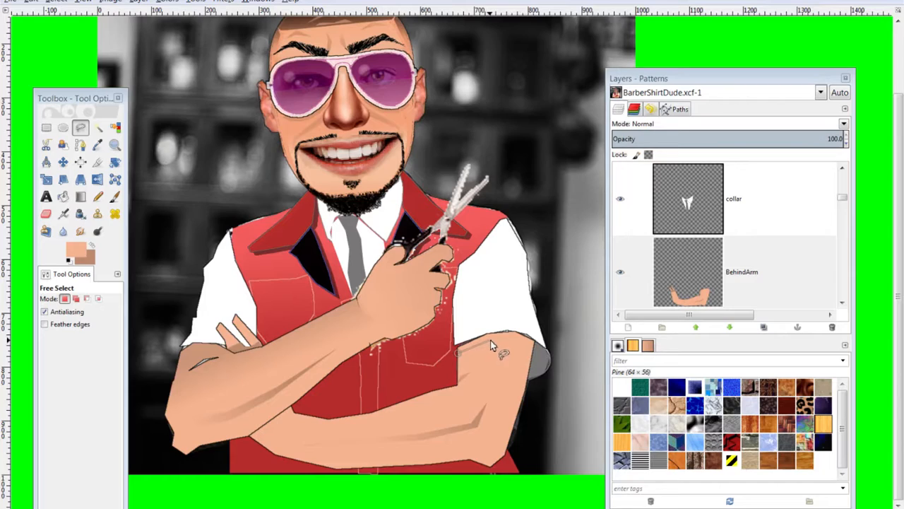
left_click(490, 338)
left_click(506, 335)
left_click(521, 333)
left_click(507, 331)
left_click(484, 333)
left_click(456, 345)
left_click(458, 357)
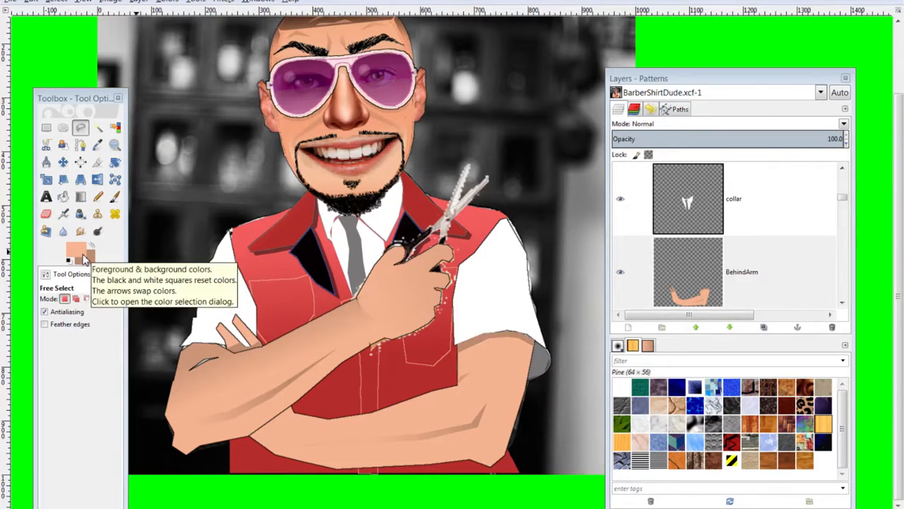
key("minus")
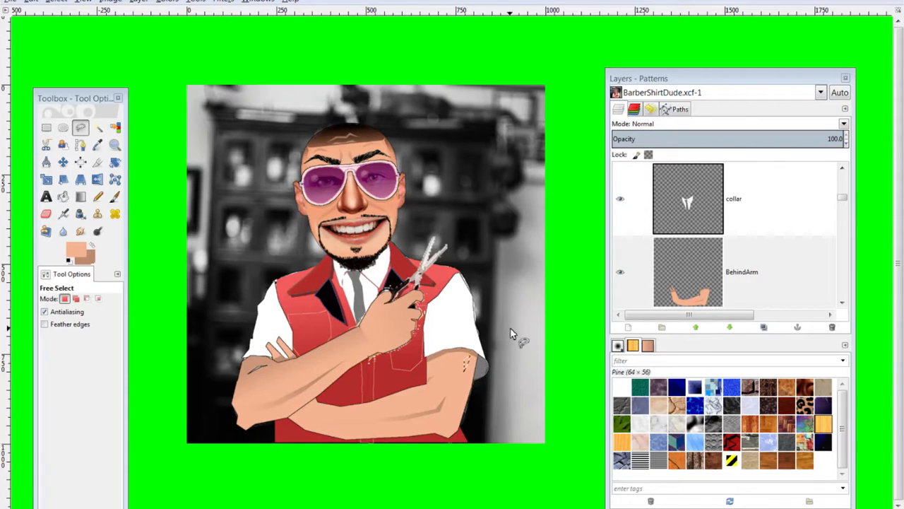
On the FrontArm layer, select a finger and fill it with a skin-tone gradient
left_click(80, 196)
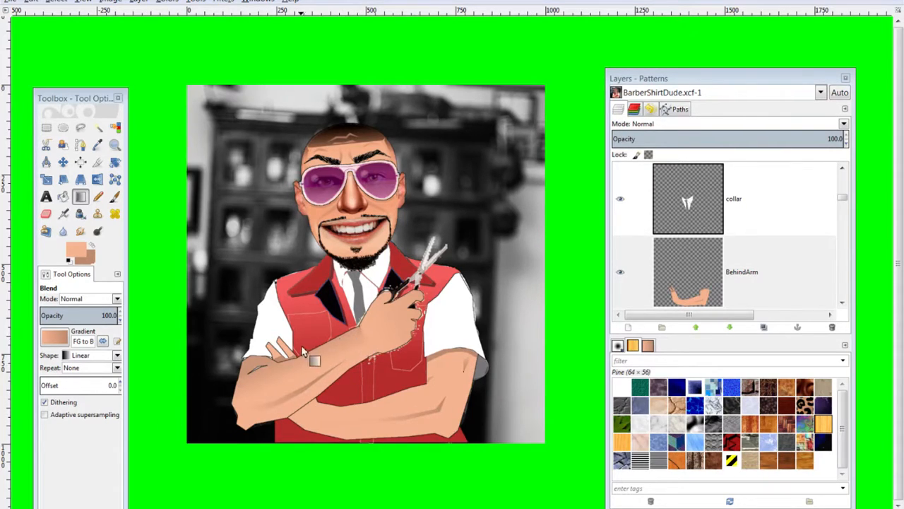
left_click(80, 127)
scroll(727, 257, "up", 5)
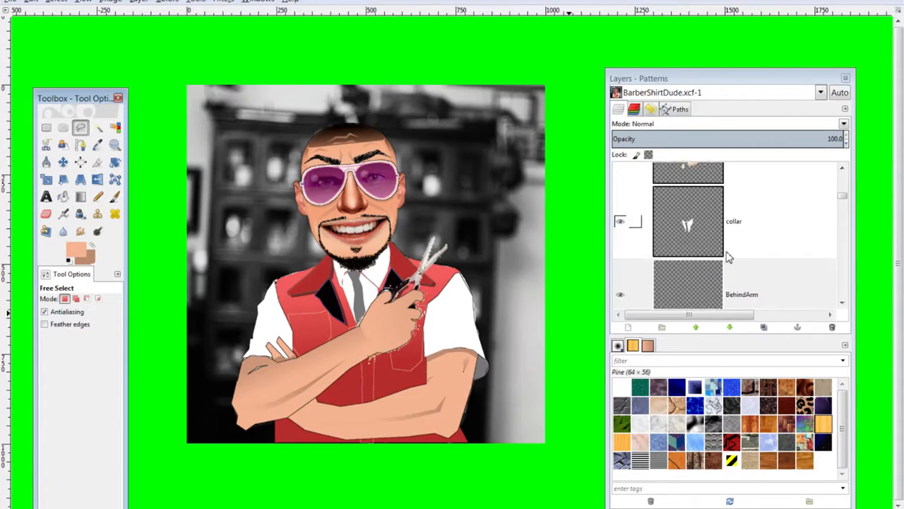
scroll(716, 244, "up", 1)
left_click(713, 247)
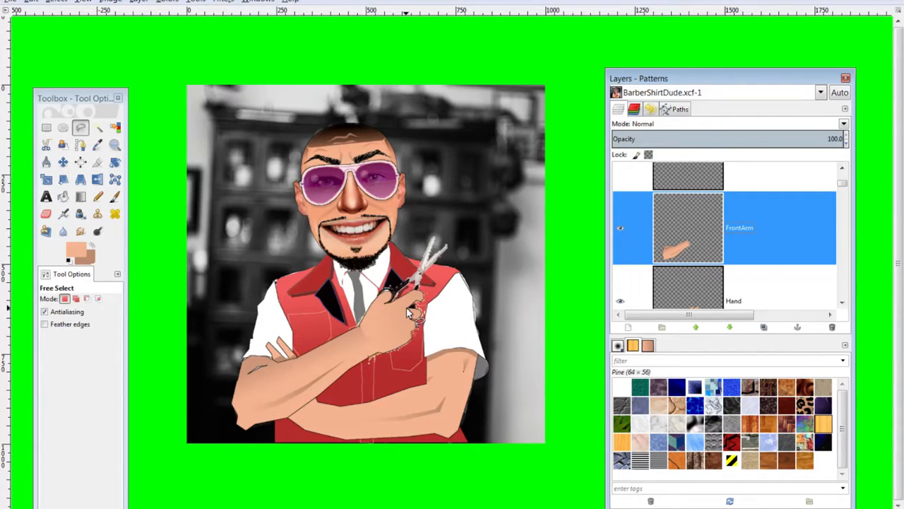
left_click(406, 308)
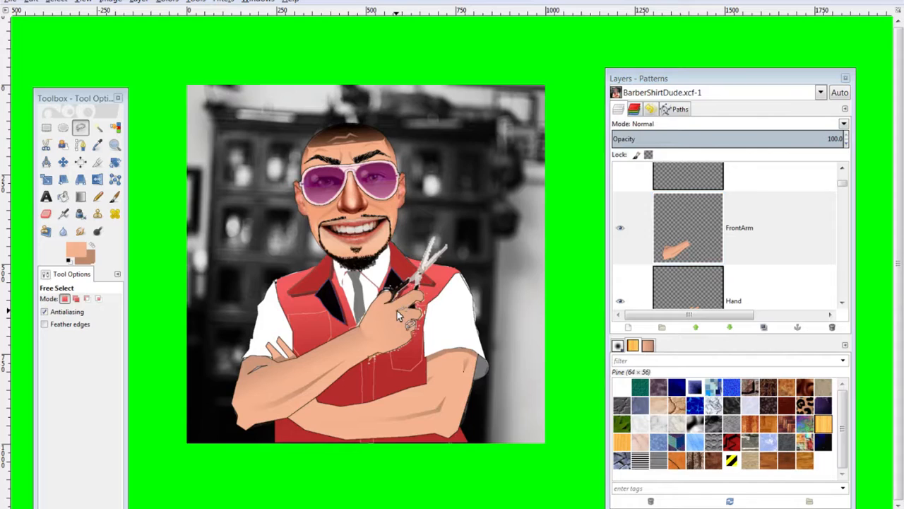
left_click(398, 313)
left_click(80, 197)
left_click_drag(398, 316, 406, 308)
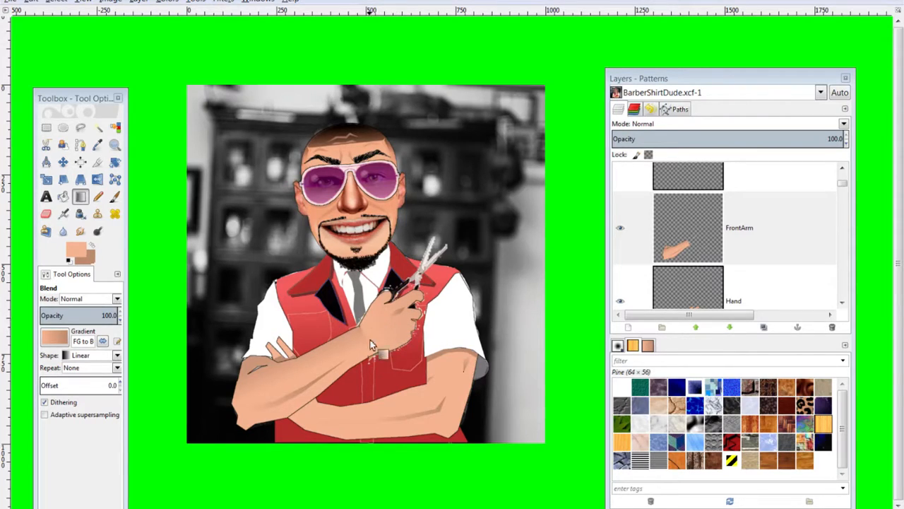
Toggle the Visible photo layer to compare, leave it hidden, and zoom in on the hand
scroll(729, 258, "up", 5)
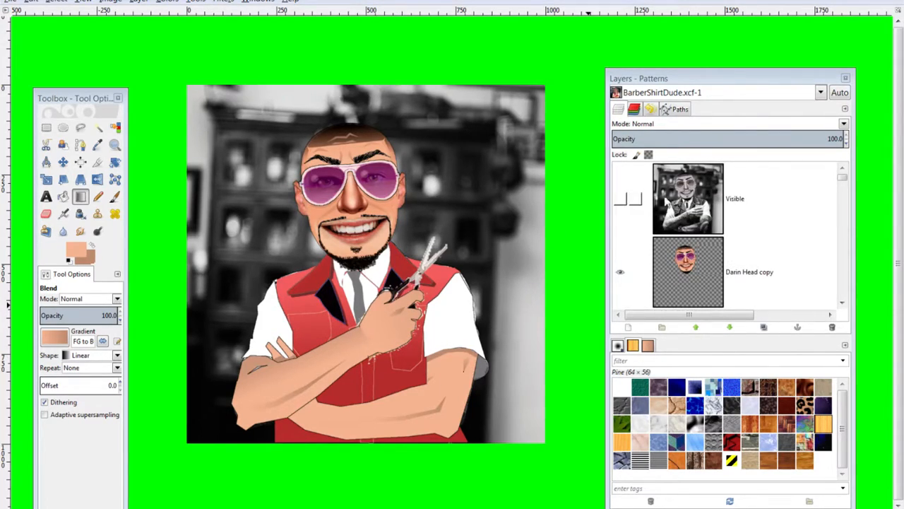
left_click(619, 200)
left_click(619, 200)
left_click(619, 200)
left_click(620, 200)
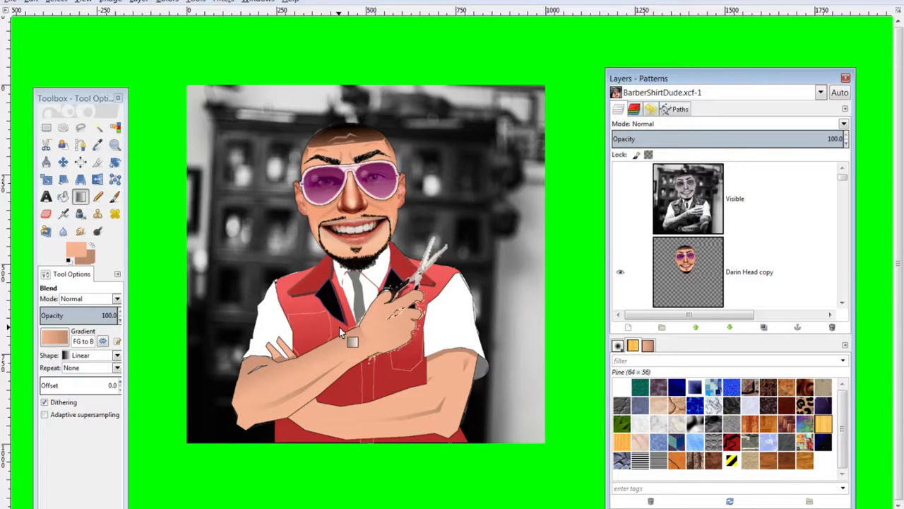
left_click(80, 127)
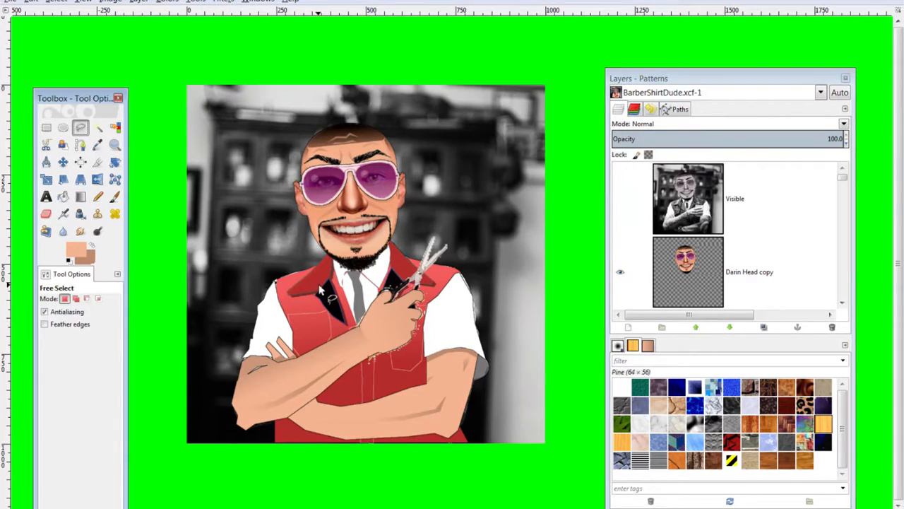
key("plus")
key("plus")
On the Hand layer, select two finger areas and shade each with a gradient
scroll(746, 259, "down", 5)
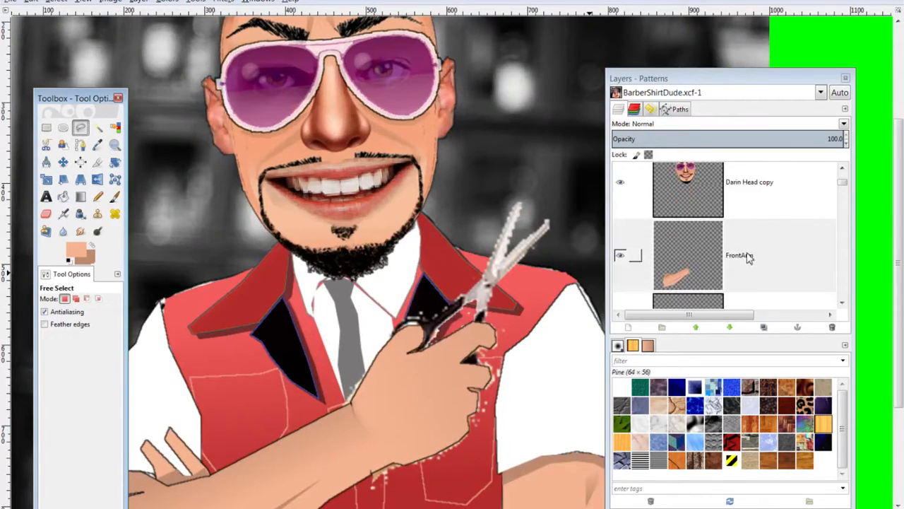
left_click(714, 227)
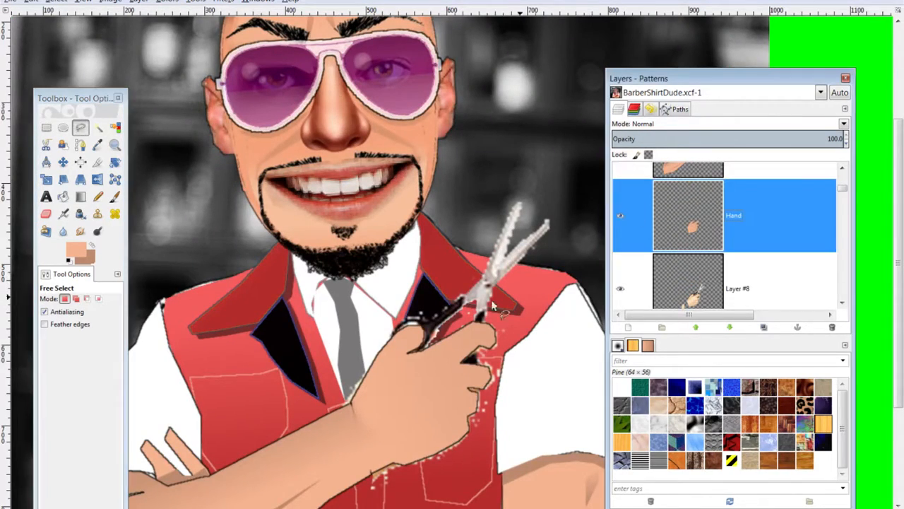
left_click(460, 362)
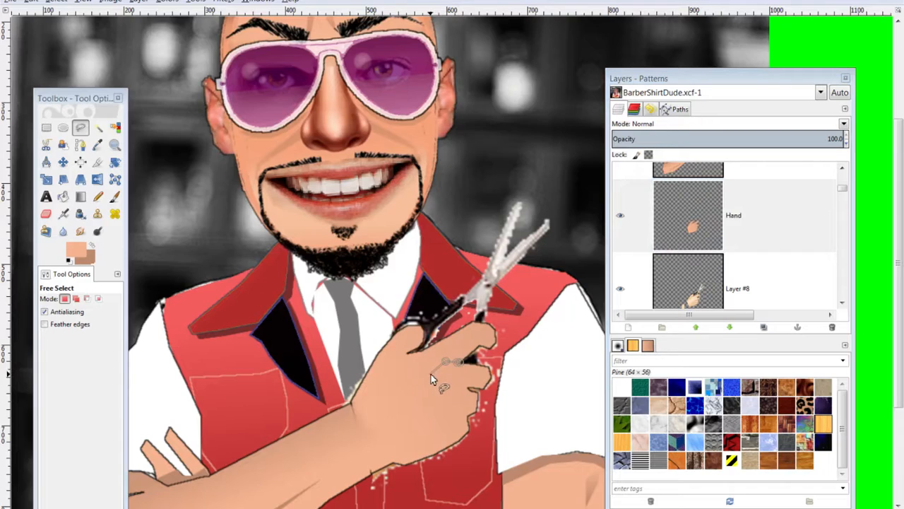
left_click(432, 374)
left_click(463, 363)
left_click(81, 198)
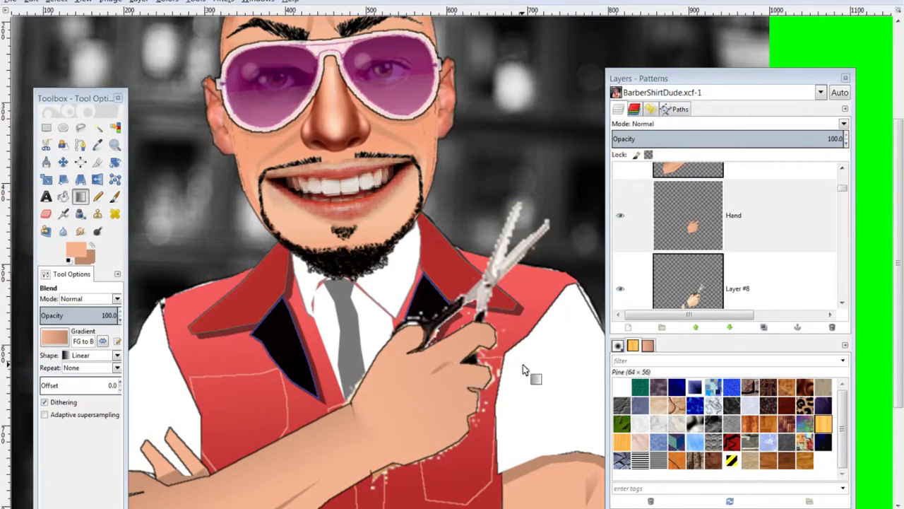
left_click(81, 128)
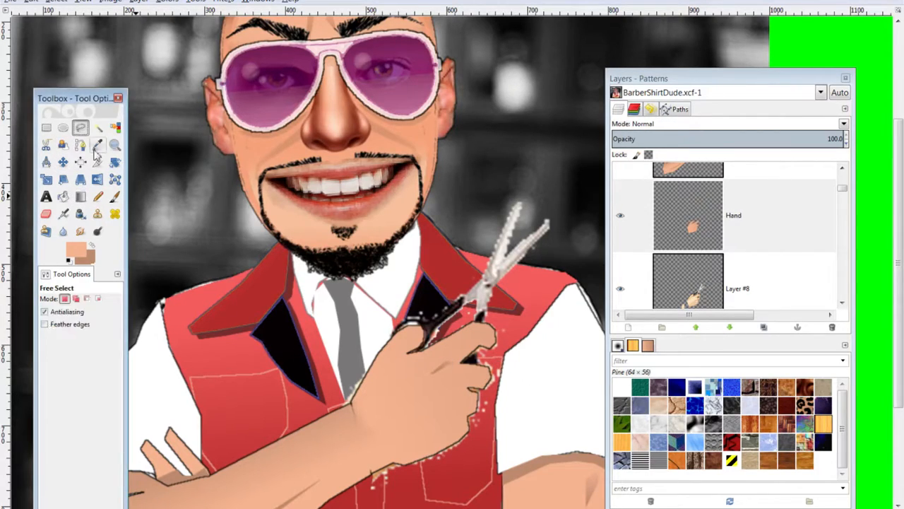
left_click(468, 386)
left_click(454, 385)
left_click(469, 386)
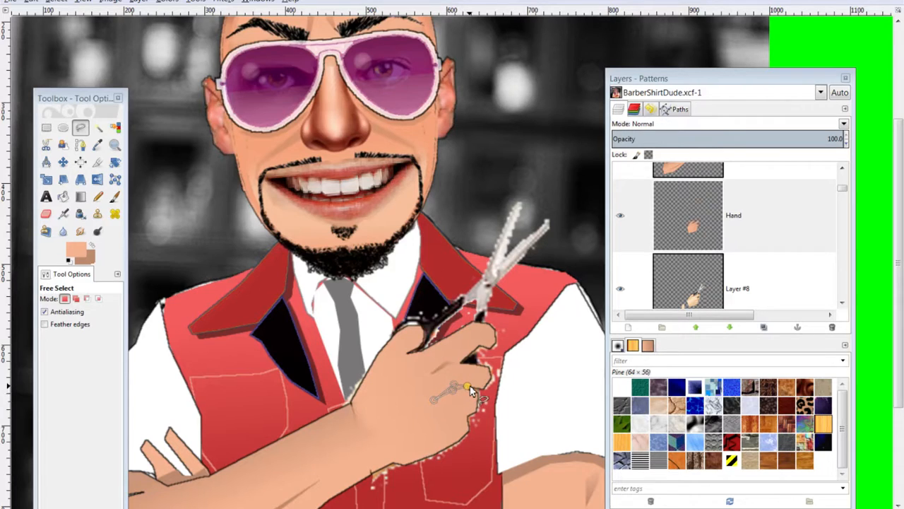
left_click(81, 197)
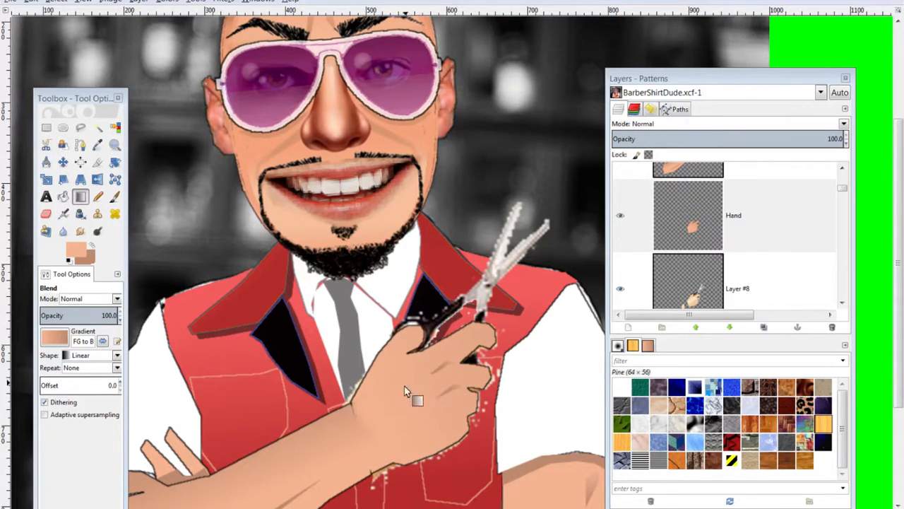
Shade a shadow along the hand's edge with a gradient and zoom to check it
left_click(80, 127)
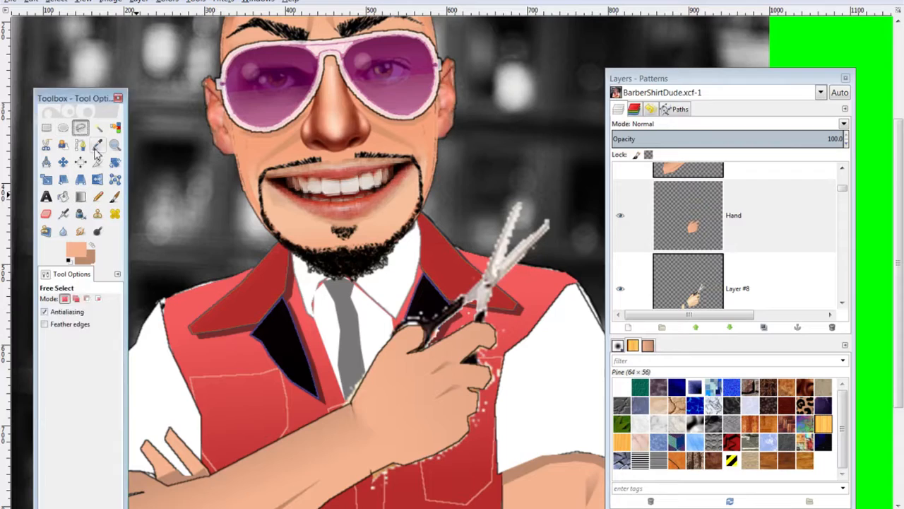
left_click(466, 412)
left_click(454, 411)
left_click(439, 422)
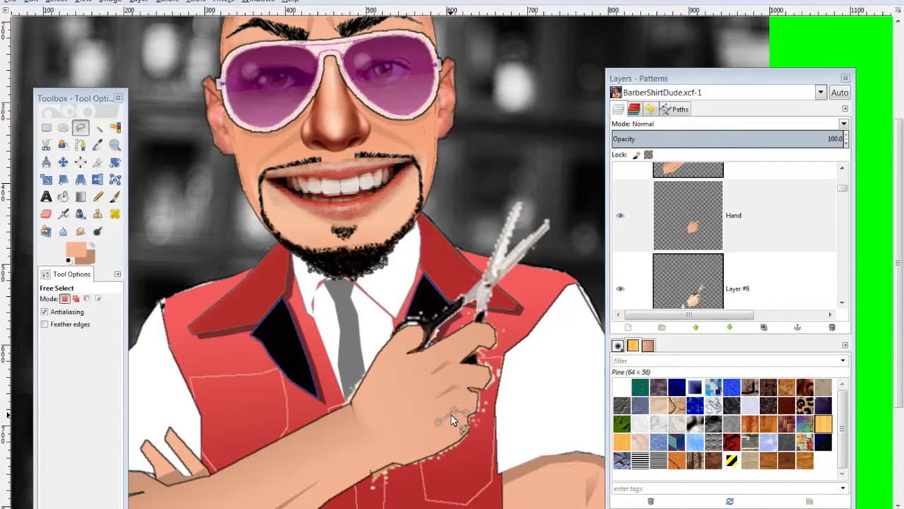
left_click(80, 198)
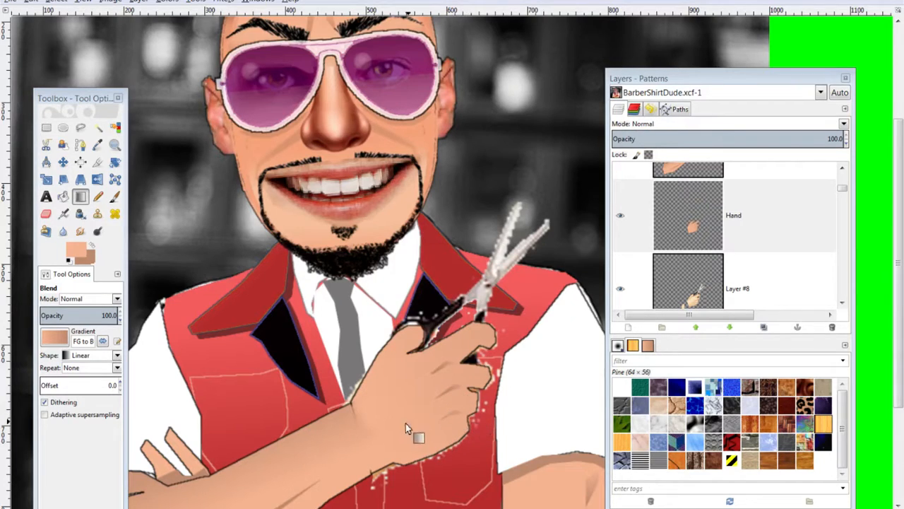
left_click(79, 127)
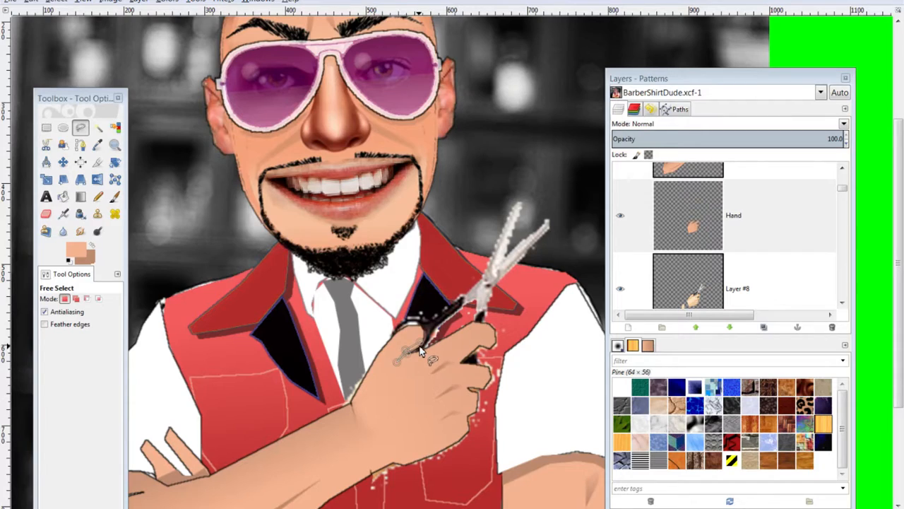
left_click(80, 197)
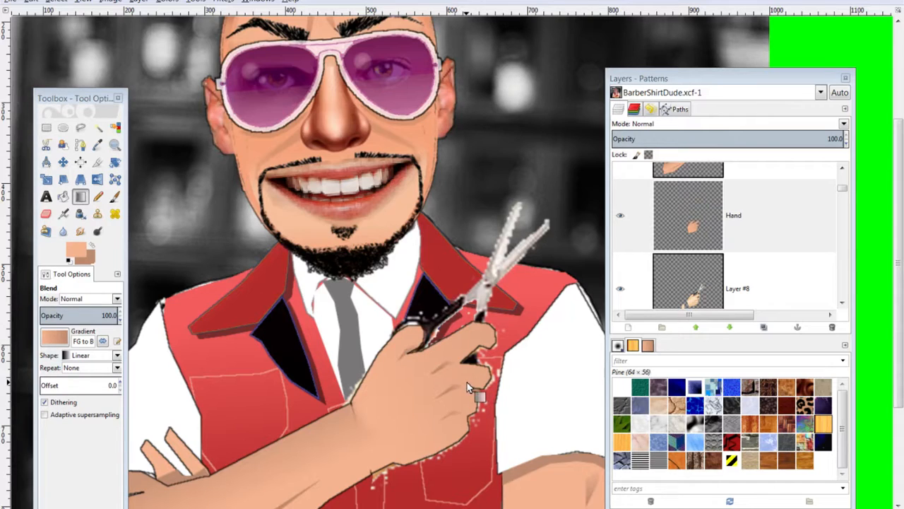
key("minus")
key("minus")
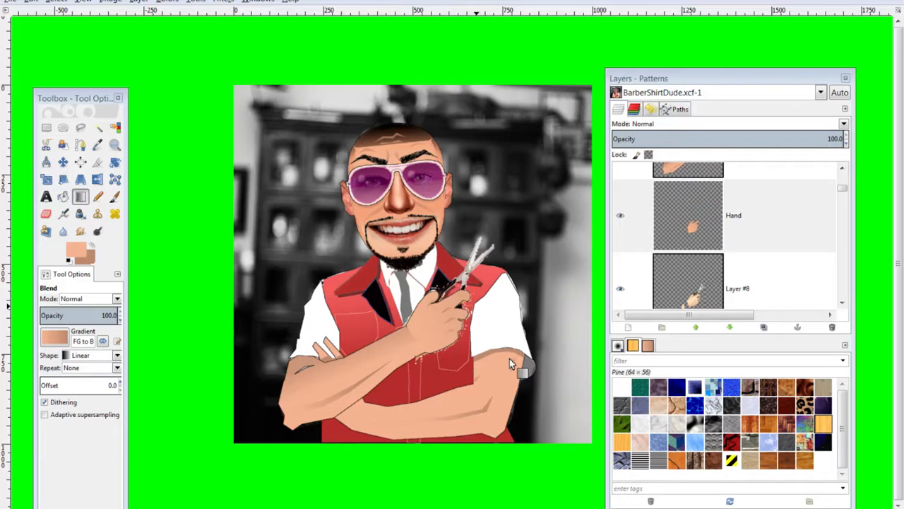
key("plus")
key("plus")
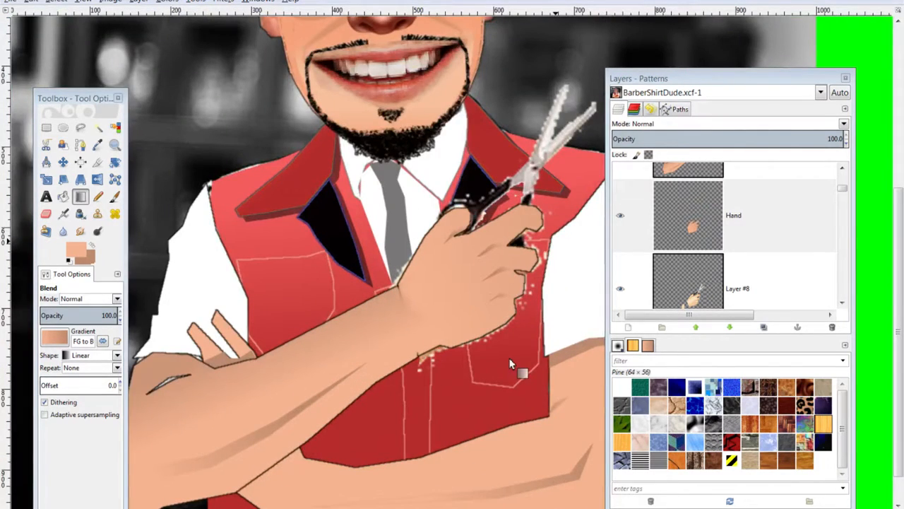
key("minus")
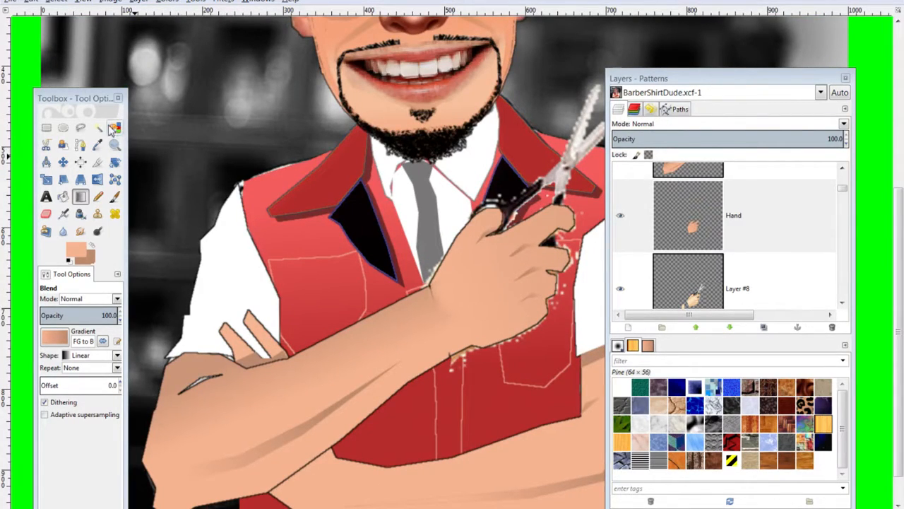
left_click(80, 127)
On Layer #6, outline a thin strip along the vest's left edge
scroll(694, 264, "down", 5)
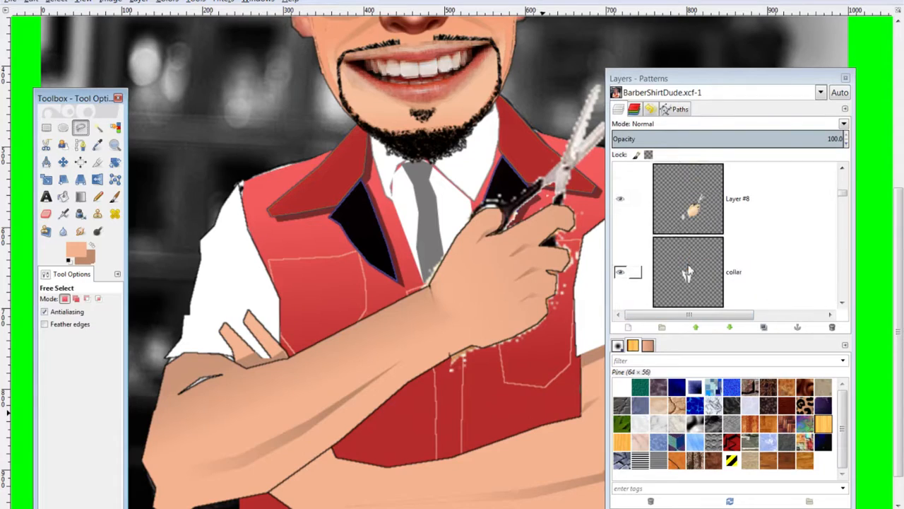
scroll(694, 265, "up", 2)
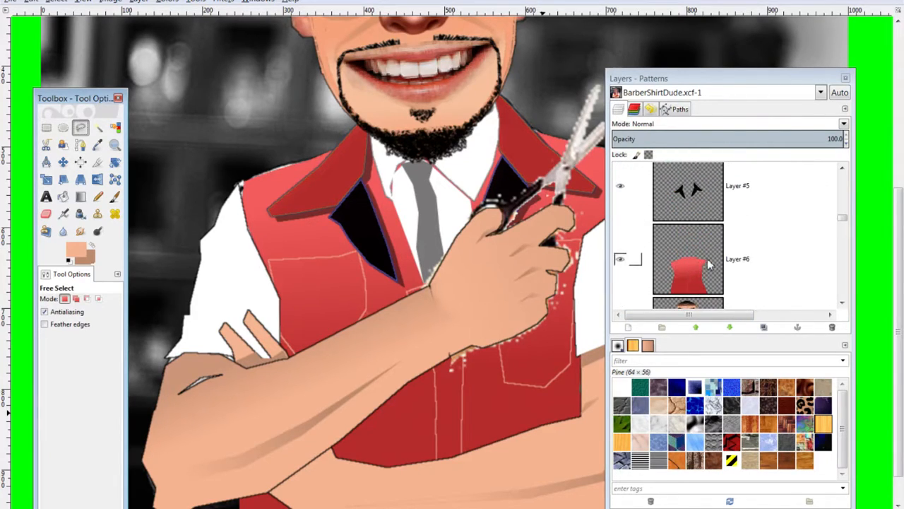
left_click(694, 261)
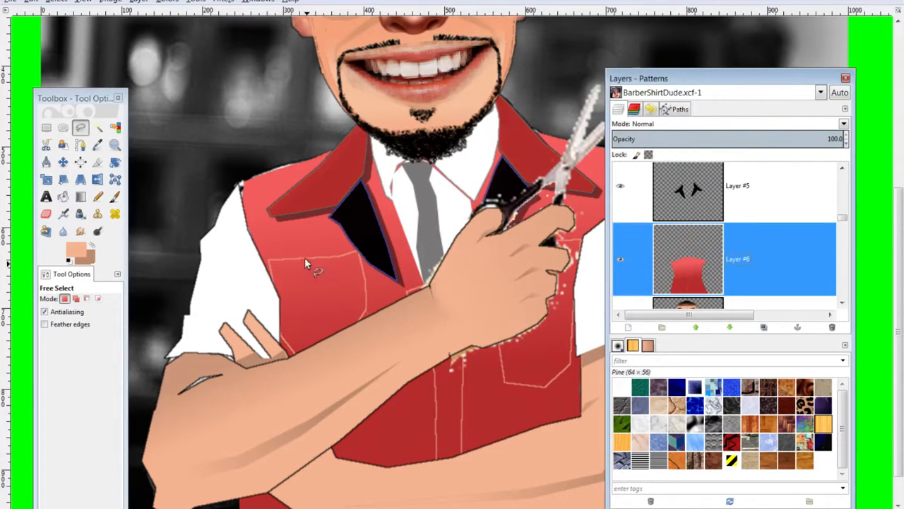
left_click(267, 258)
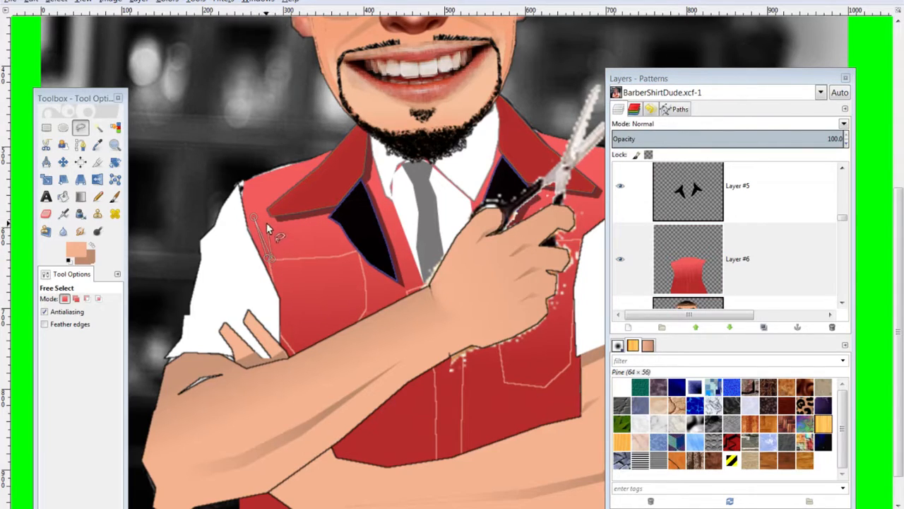
left_click(256, 198)
left_click(283, 312)
left_click(284, 338)
left_click(281, 321)
left_click(247, 223)
left_click(266, 257)
Set the foreground colour to dark red b62c2c and keep Layer #6 active
left_click(82, 248)
left_click(385, 379)
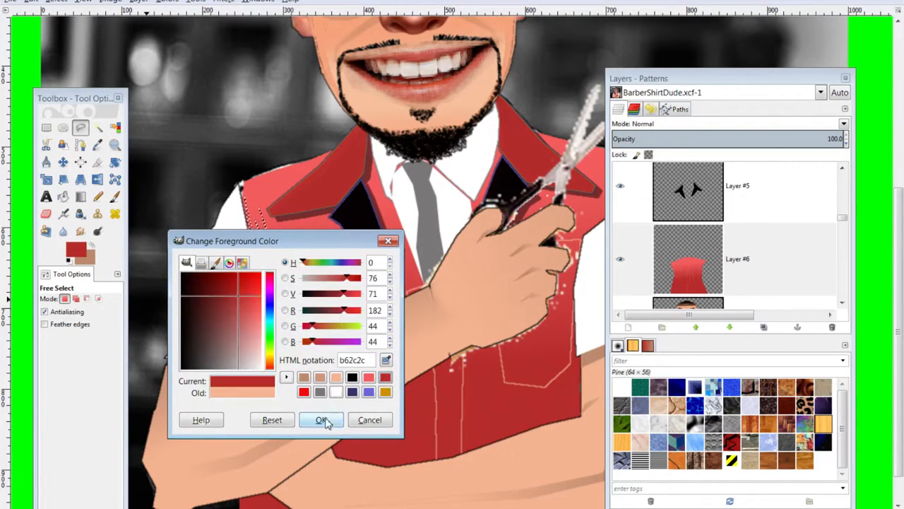
left_click(321, 420)
left_click(664, 274)
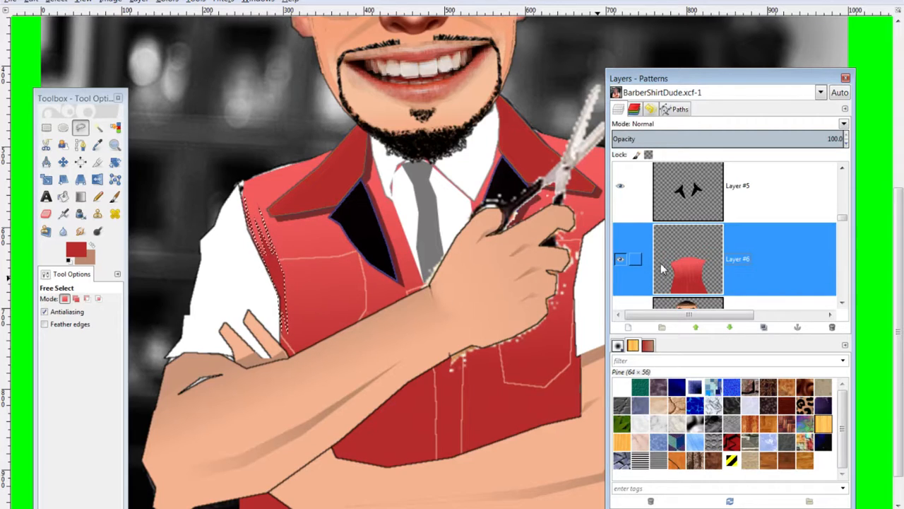
Clear the vest selection and zoom and pan to the right lapel and scissors
key("ctrl+shift+a")
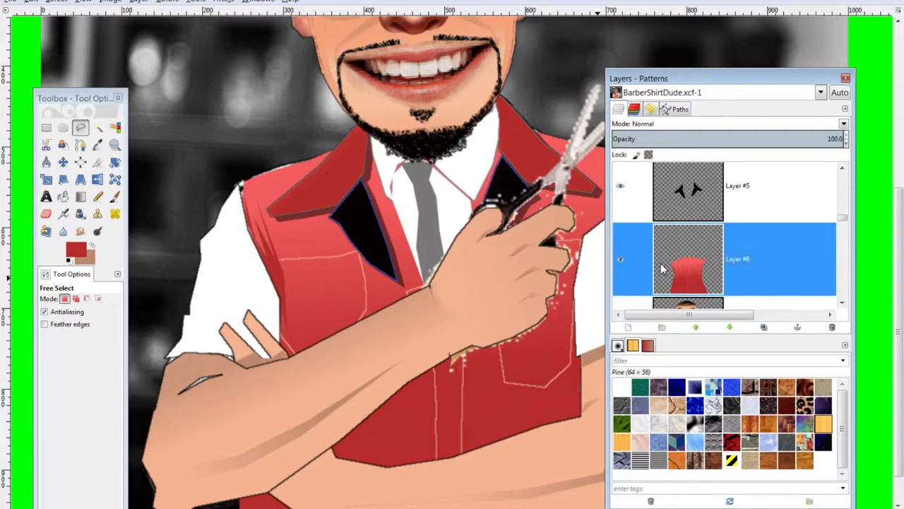
key("minus")
key("minus")
key("plus")
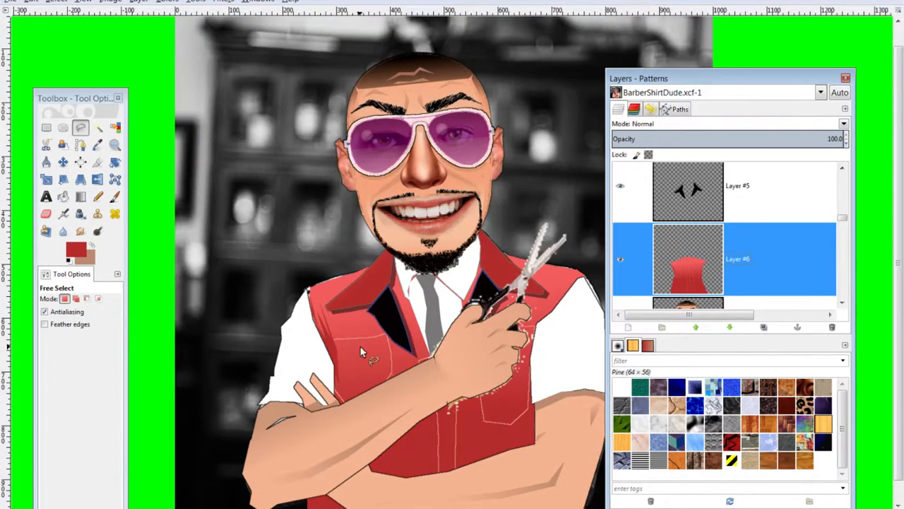
key("plus")
key("plus")
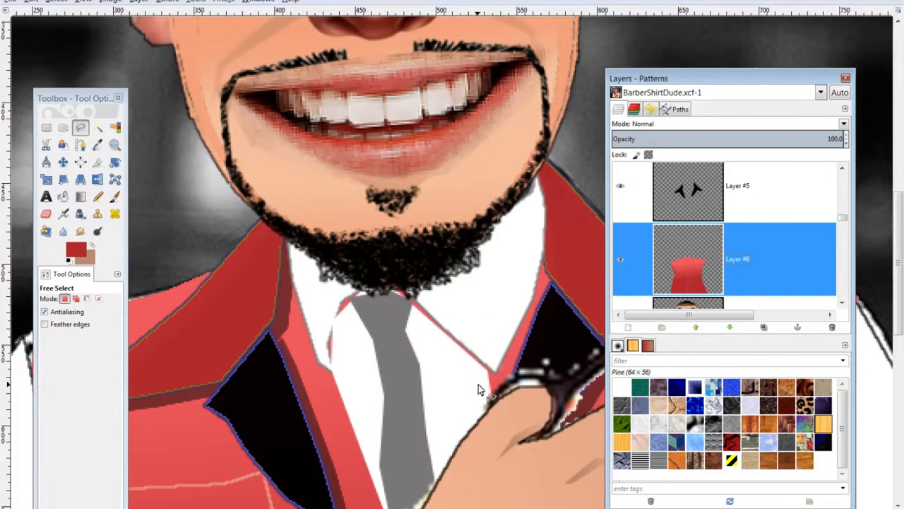
left_click(479, 383)
mouse_move(417, 362)
left_mouse_down()
mouse_move(162, 284)
mouse_move(124, 253)
left_mouse_up()
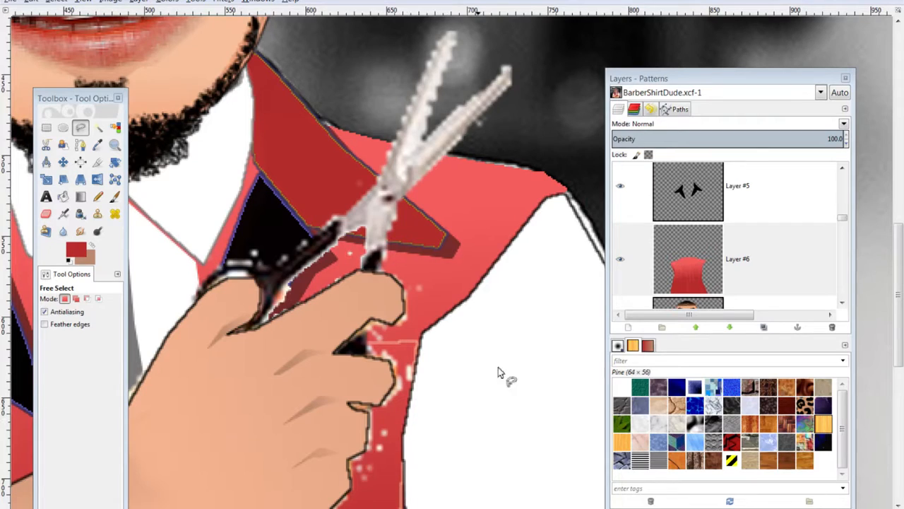
Hide the scissors layer, Layer #8, in the Layers dock
scroll(716, 246, "down", 2)
scroll(716, 246, "down", 5)
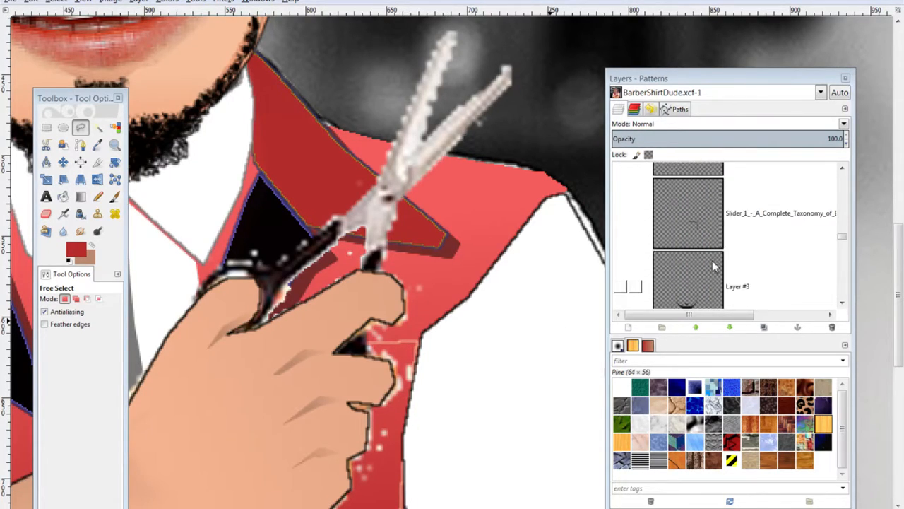
scroll(714, 266, "down", 5)
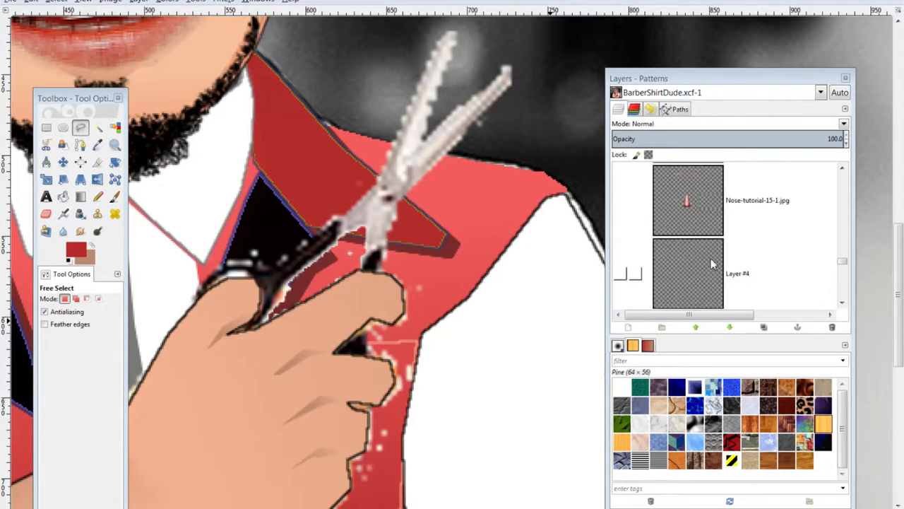
scroll(712, 263, "up", 3)
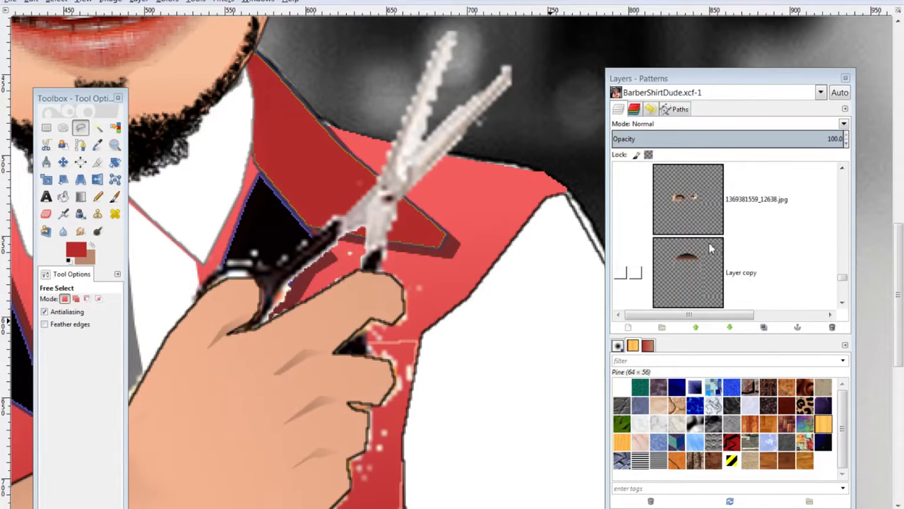
scroll(713, 249, "up", 6)
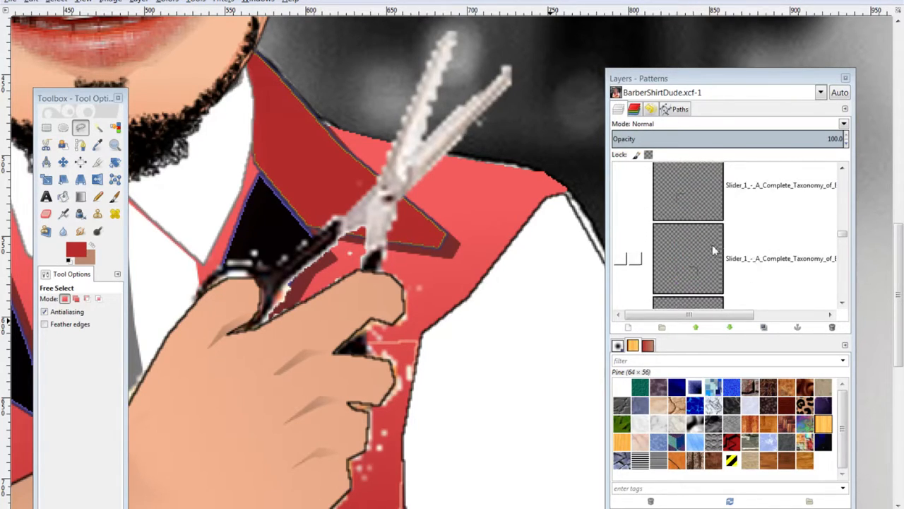
scroll(714, 249, "up", 8)
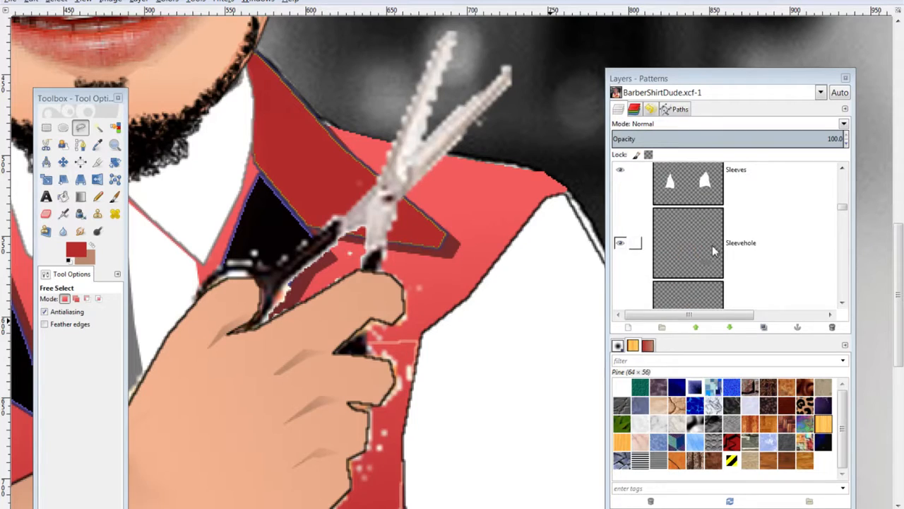
scroll(715, 248, "up", 4)
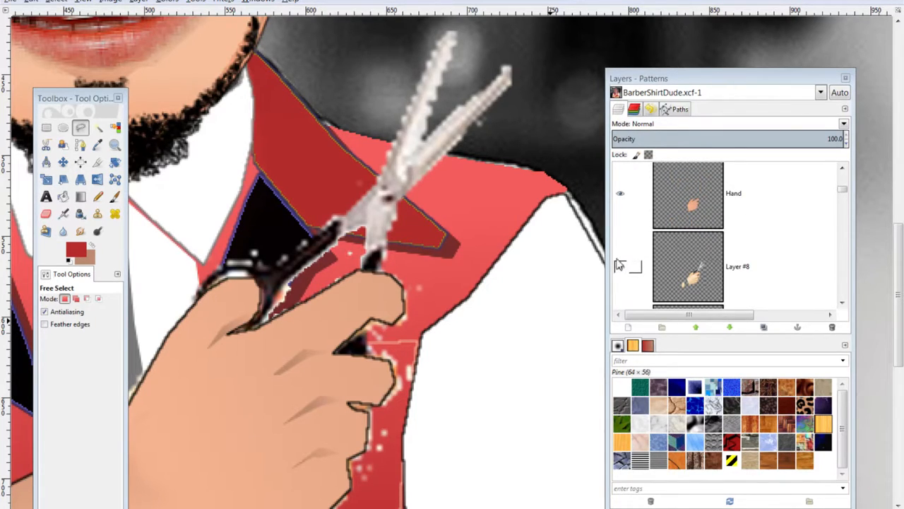
left_click(623, 271)
scroll(386, 263, "down", 5)
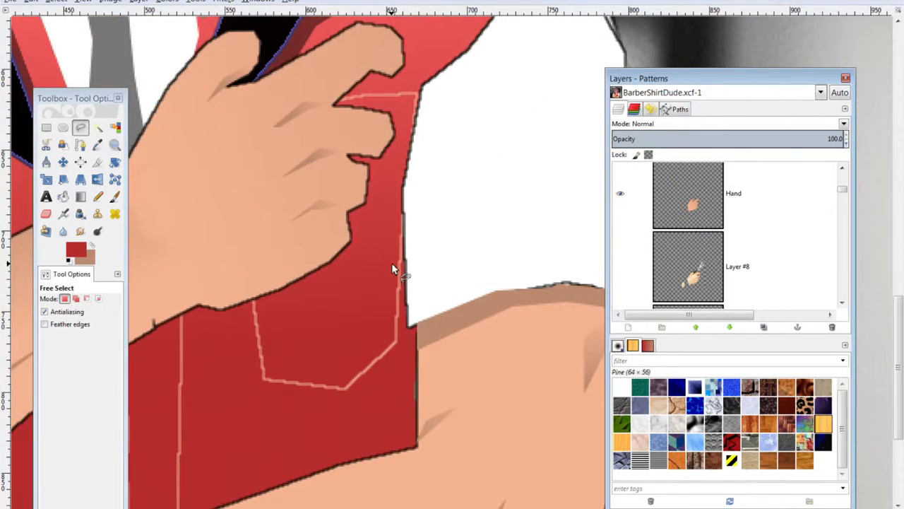
scroll(391, 263, "down", 1)
scroll(401, 267, "down", 2)
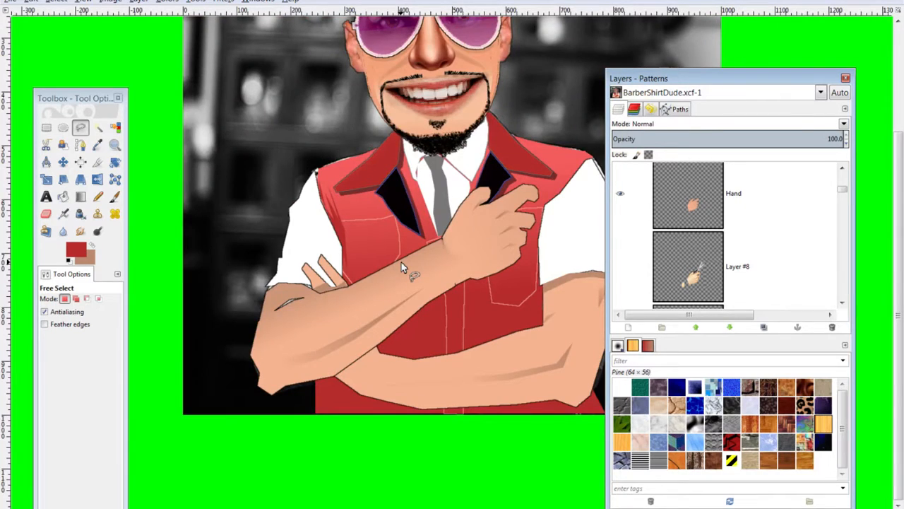
scroll(402, 262, "down", 1)
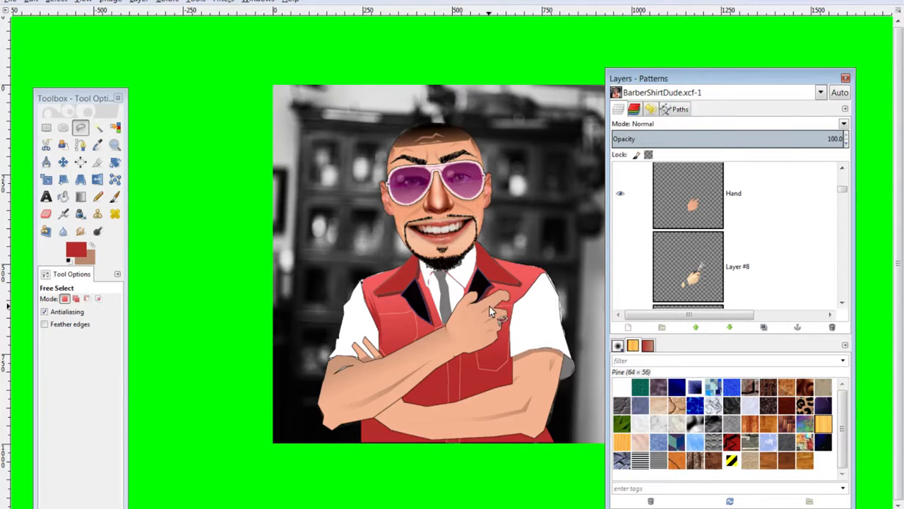
scroll(490, 308, "up", 3)
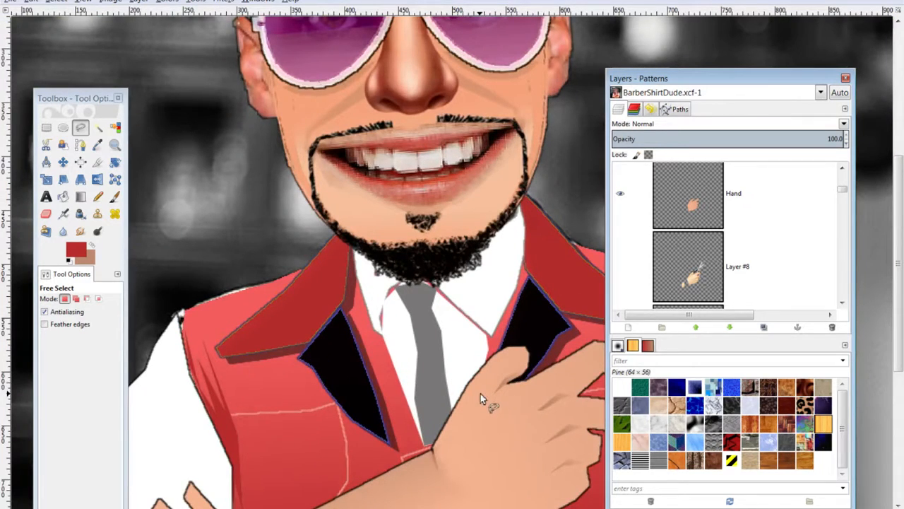
scroll(487, 395, "right", 3)
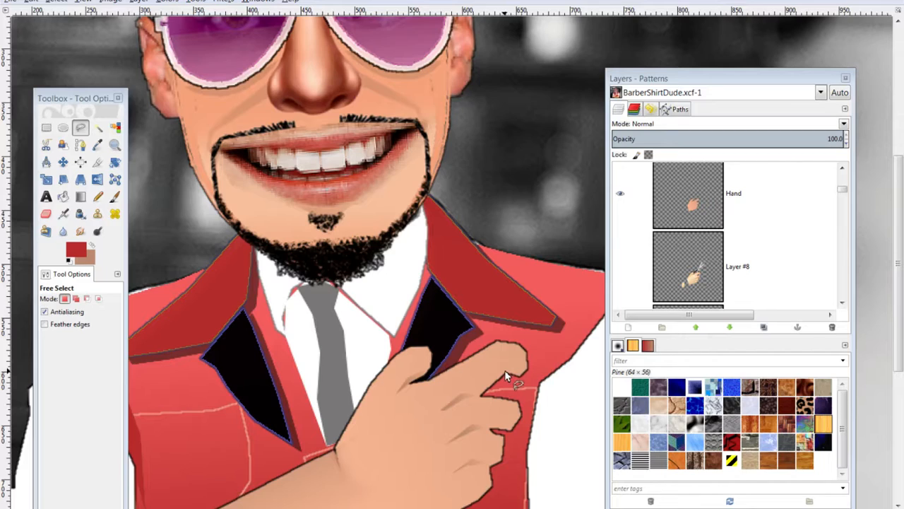
Activate the Hand layer, zoom out, and shift the dock to reveal the whole character
left_click(682, 218)
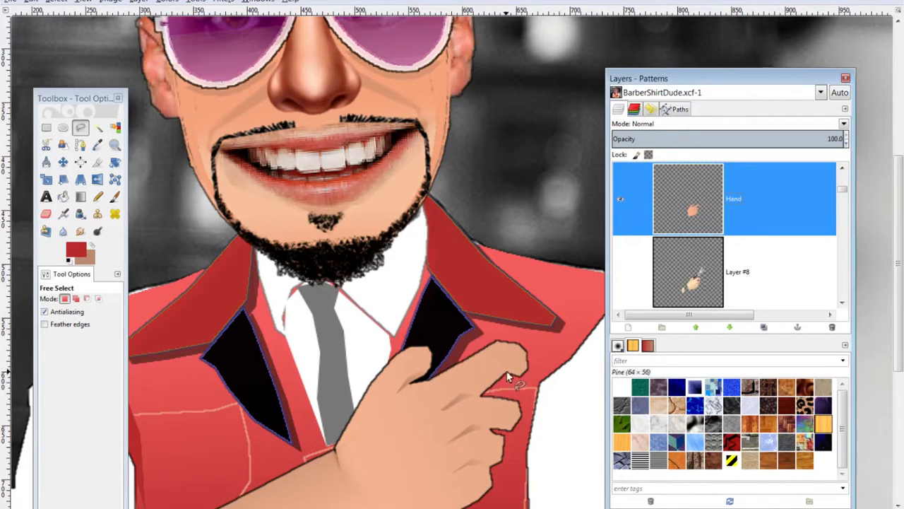
left_click(505, 370)
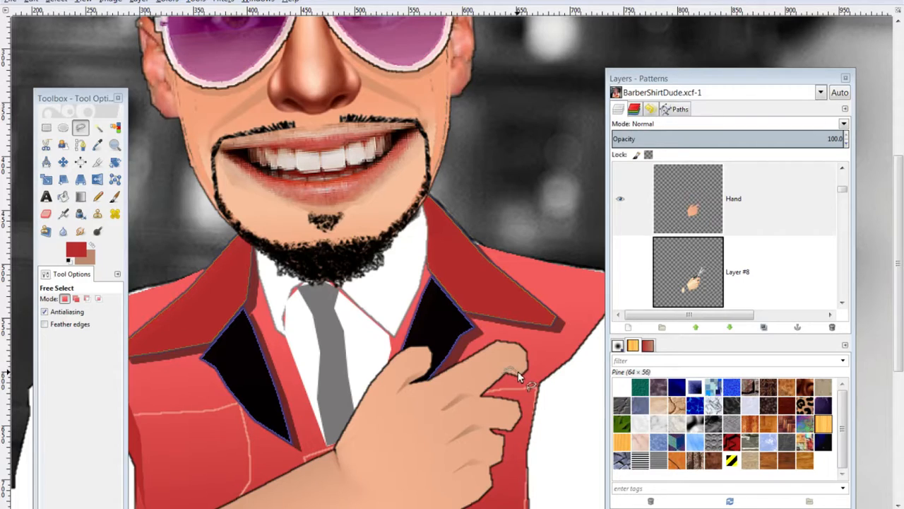
left_click(505, 371)
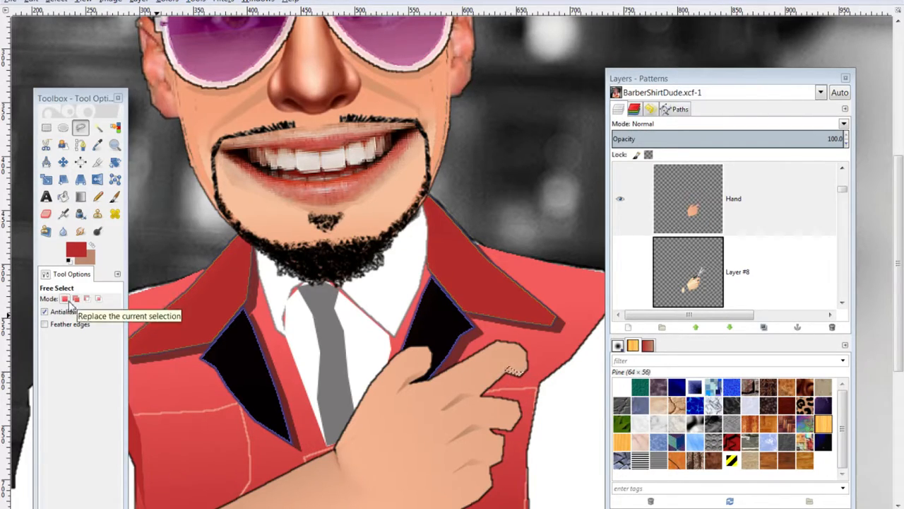
key("ctrl+shift")
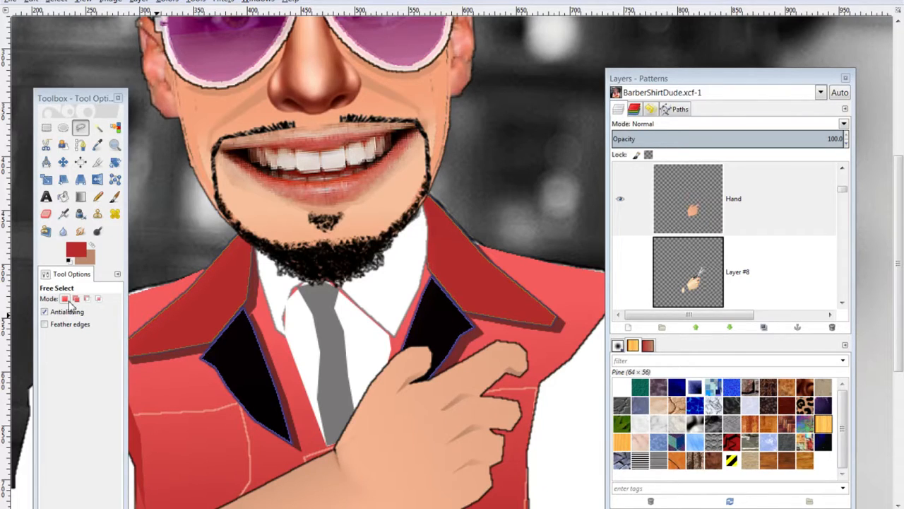
key("minus")
key("minus")
key("minus")
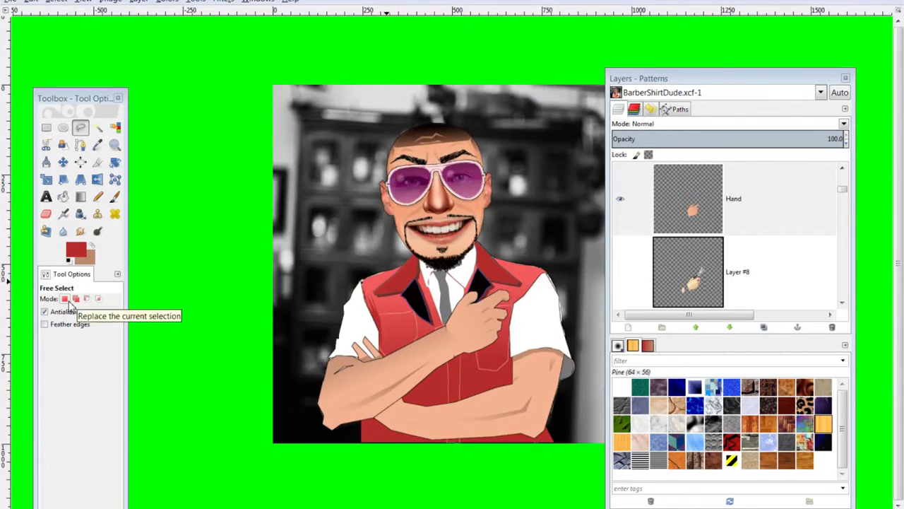
left_click_drag(651, 80, 705, 80)
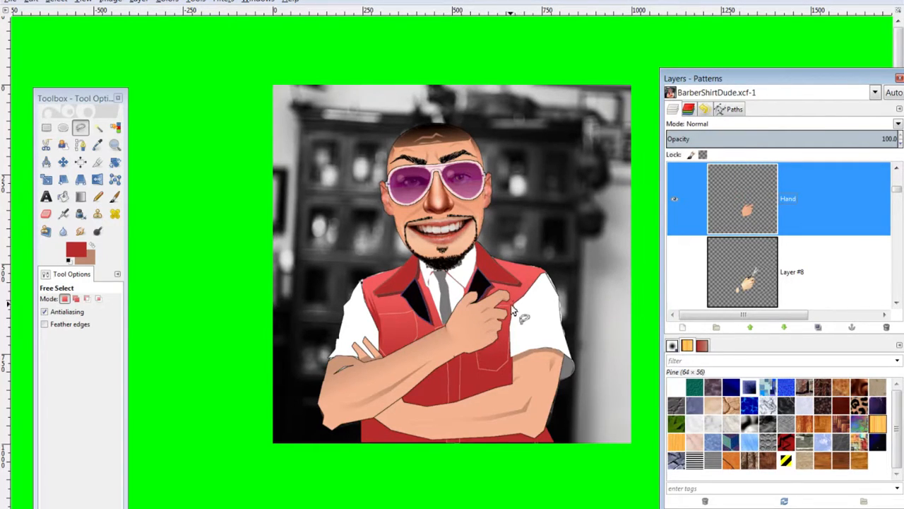
On Layer #6, outline a thin strip along the vest's right edge near the shoulder
scroll(743, 253, "down", 5)
scroll(744, 253, "down", 4)
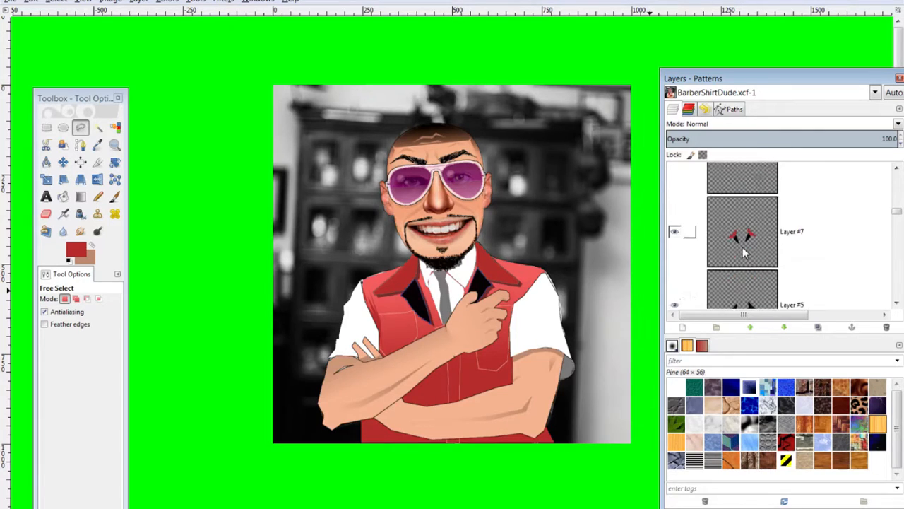
left_click(753, 220)
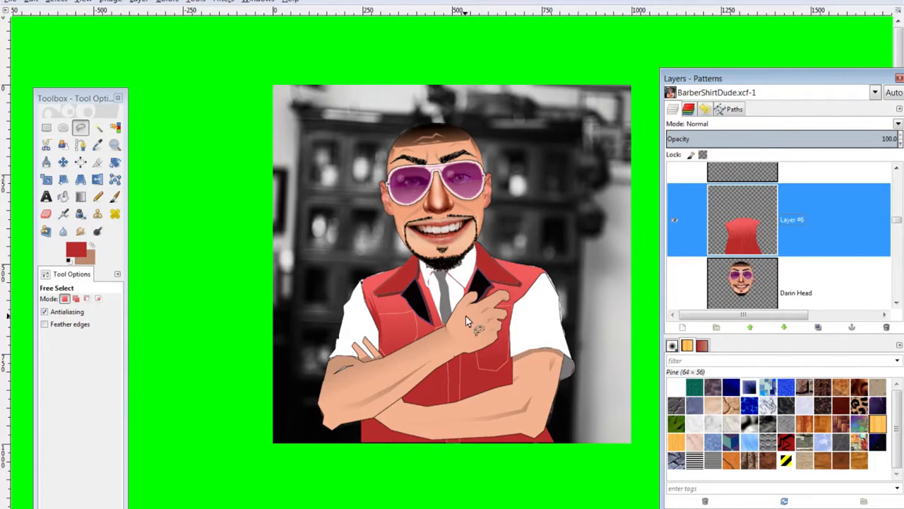
scroll(466, 316, "up", 3)
key("space")
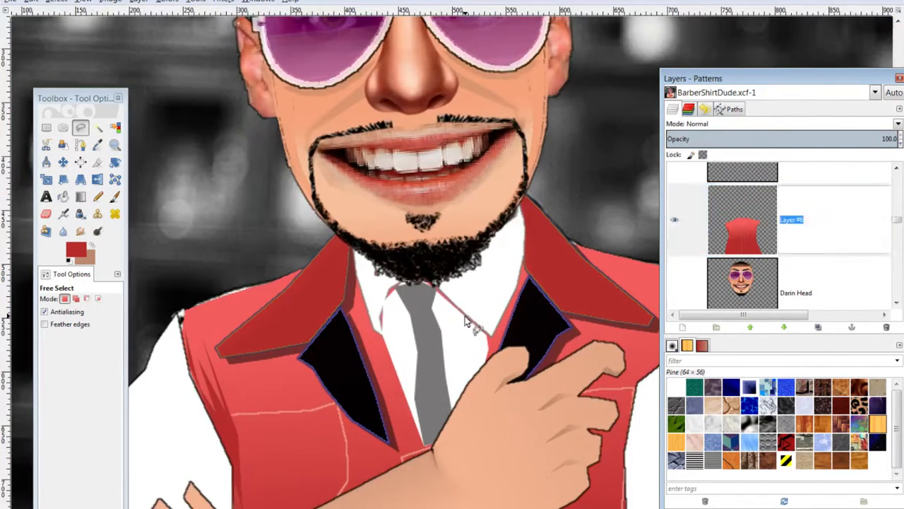
left_click(460, 317)
key("space")
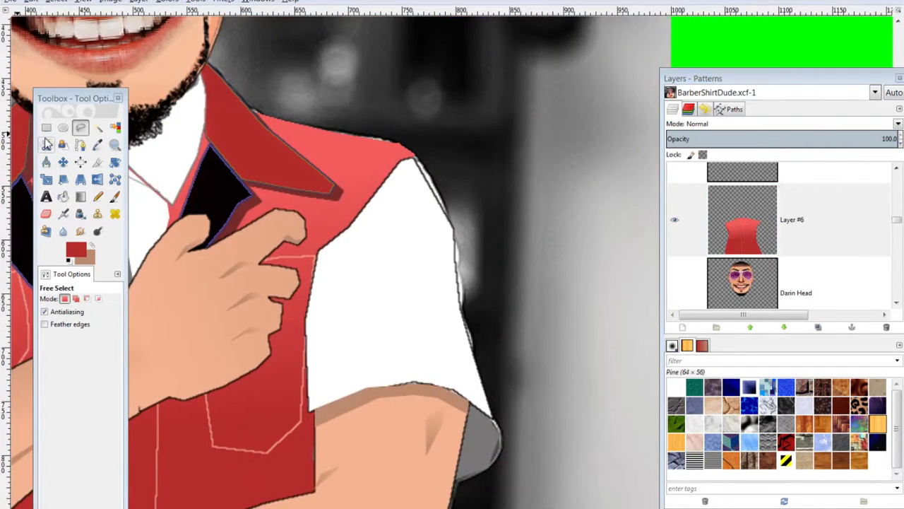
left_click(316, 250)
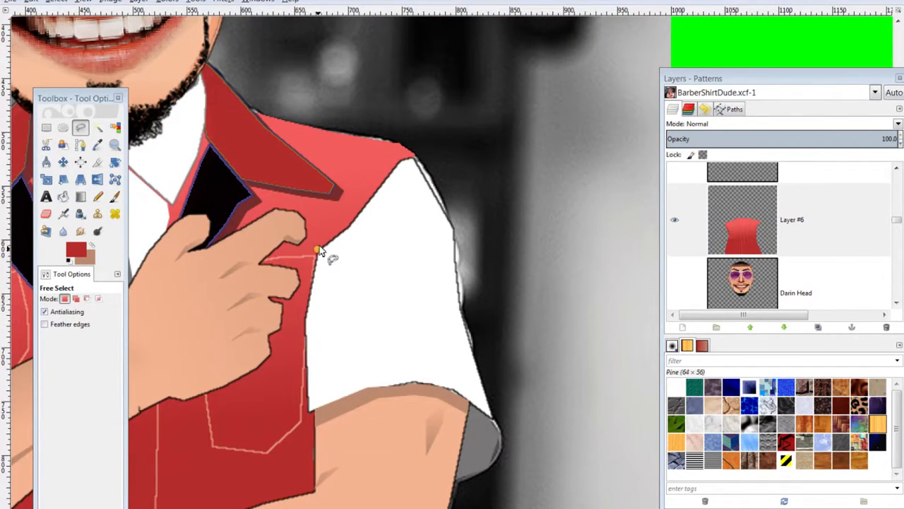
left_click(366, 169)
left_click(320, 252)
Try outlining the shoulder strip and a collar sliver, then discard both selections
key("ctrl")
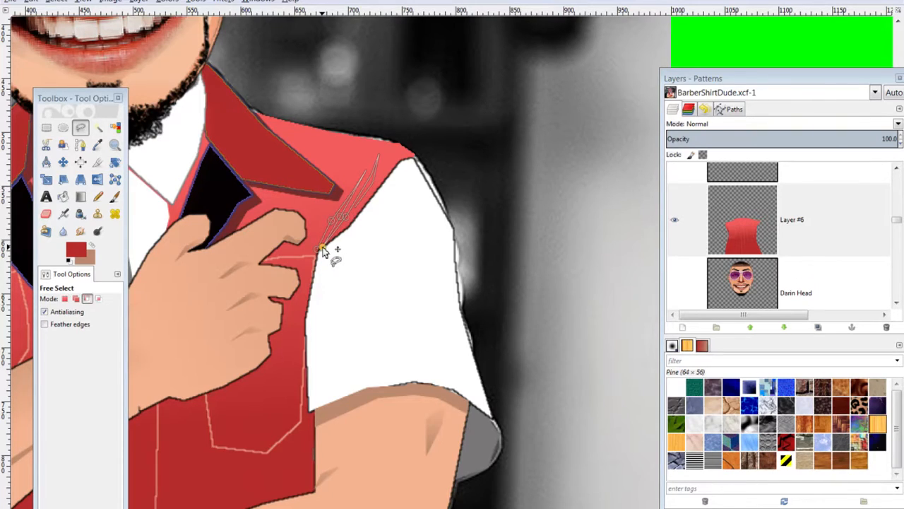
key("Return")
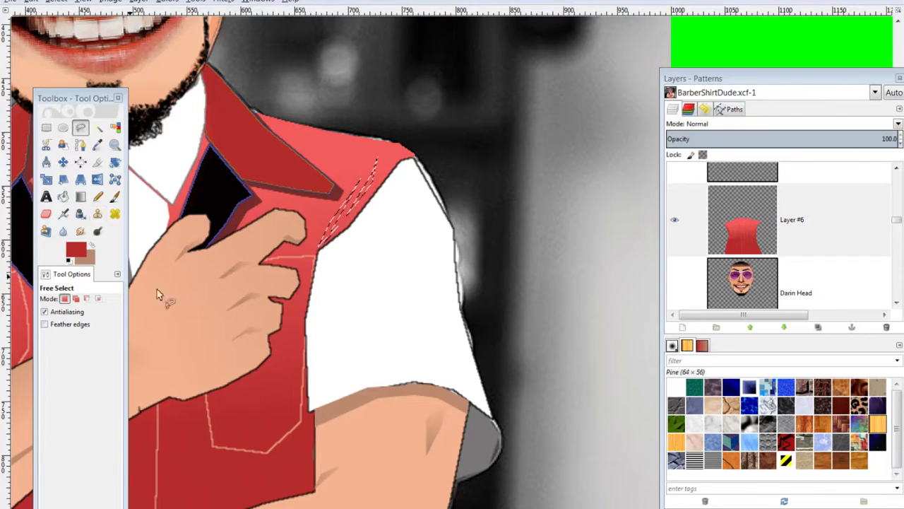
key("ctrl+shift")
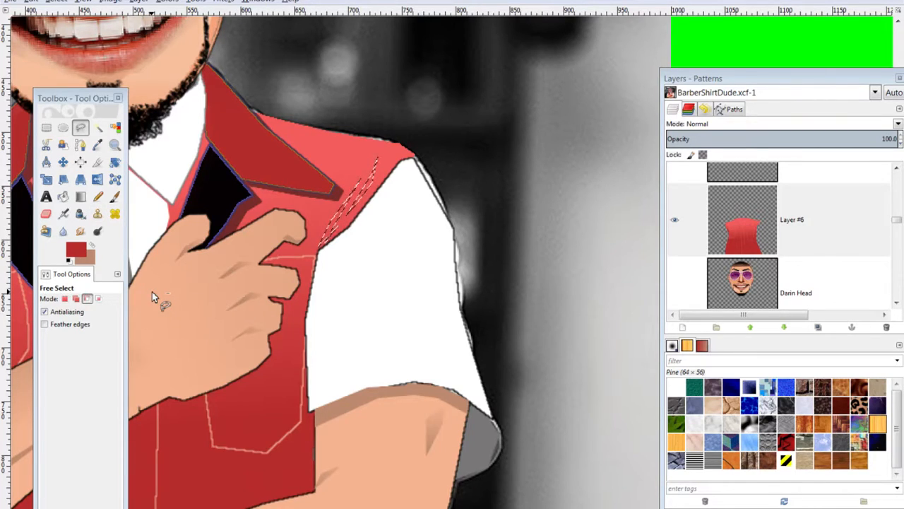
key("ctrl+shift")
key("ctrl+shift+a")
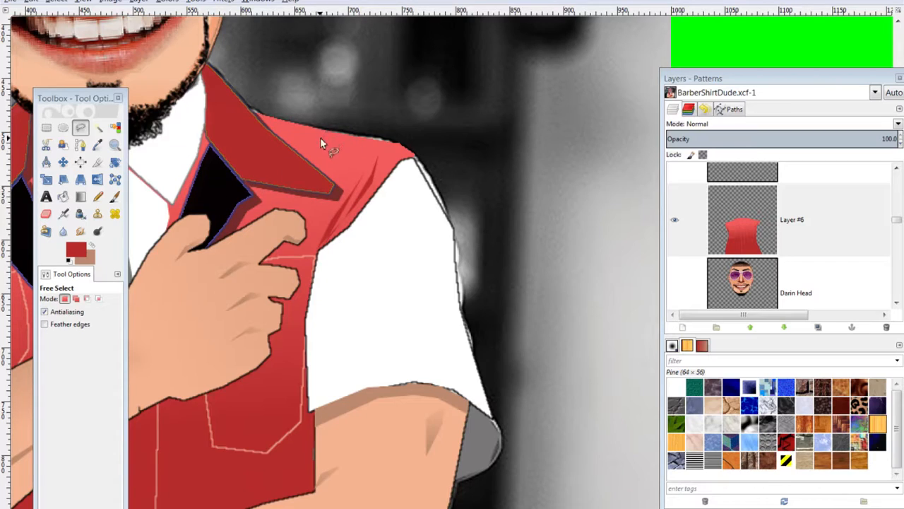
left_click(347, 133)
left_click(312, 135)
left_click(316, 140)
left_click(347, 133)
key("ctrl+shift")
key("ctrl+shift+a")
Outline along the lapel edge, then discard that selection
scroll(346, 134, "down", 1)
scroll(346, 134, "down", 1)
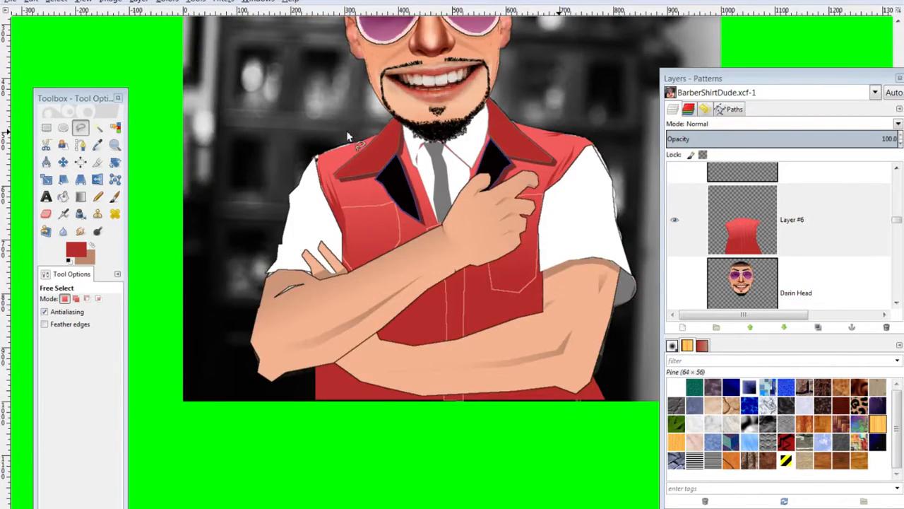
scroll(346, 135, "up", 1)
scroll(346, 134, "up", 1)
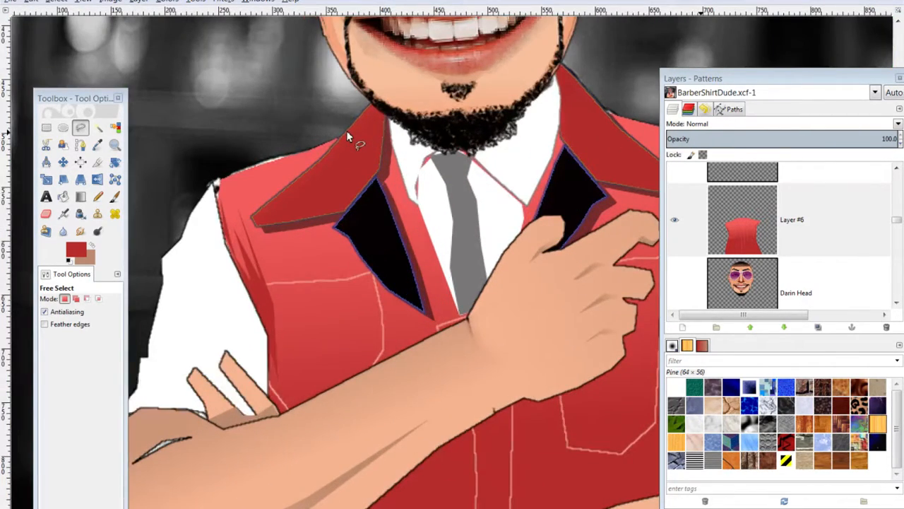
left_click(336, 237)
left_click(373, 275)
key("Return")
key("ctrl")
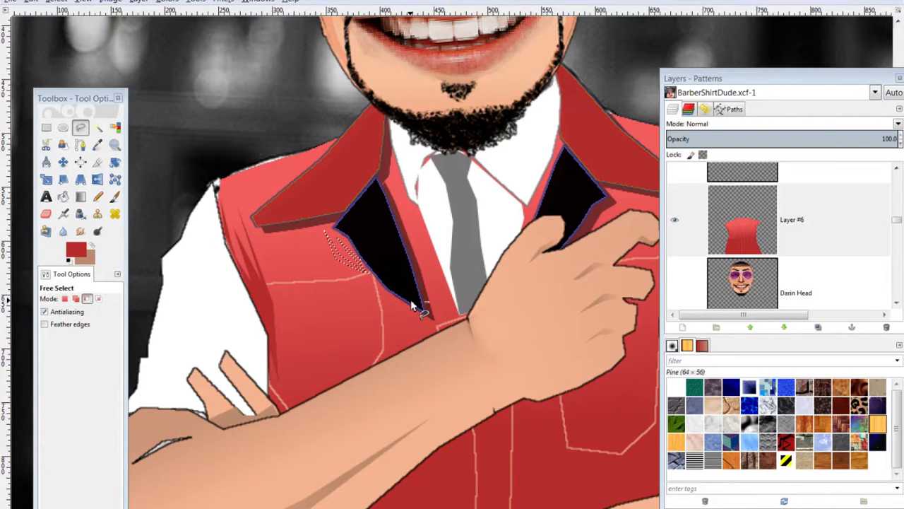
key("ctrl+shift+a")
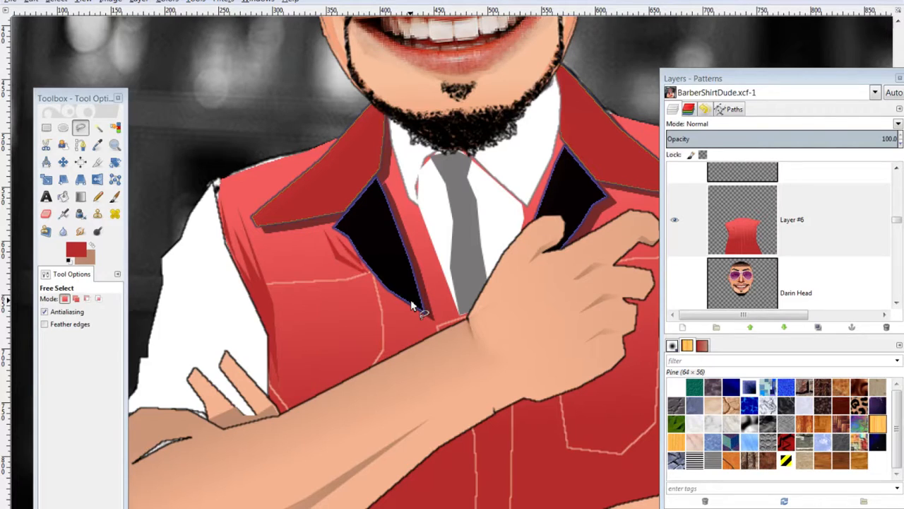
Outline the crease below the left lapel tip and fill it with dark red
left_click_drag(426, 317, 354, 232)
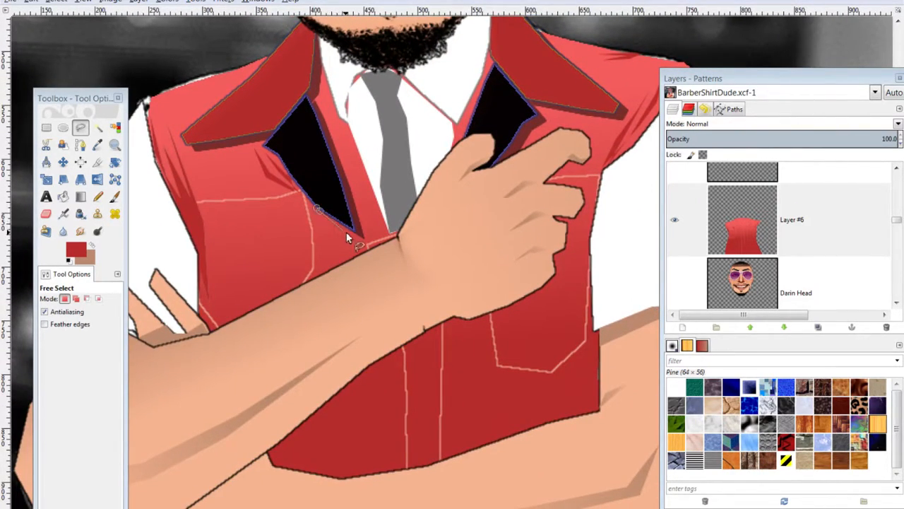
left_click(341, 231)
left_click(308, 195)
left_click(314, 218)
left_click(326, 231)
left_click(315, 210)
key("ctrl+comma")
key("ctrl+shift+a")
key("minus")
key("minus")
key("plus")
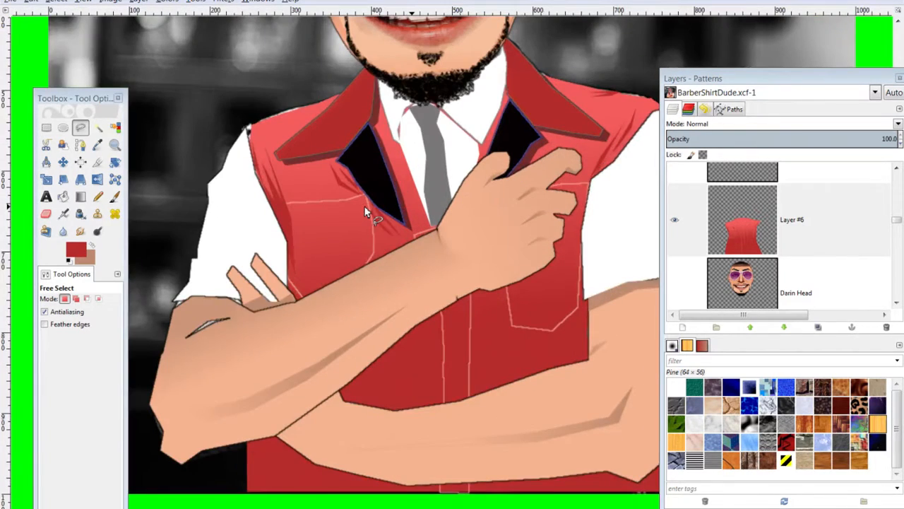
key("plus")
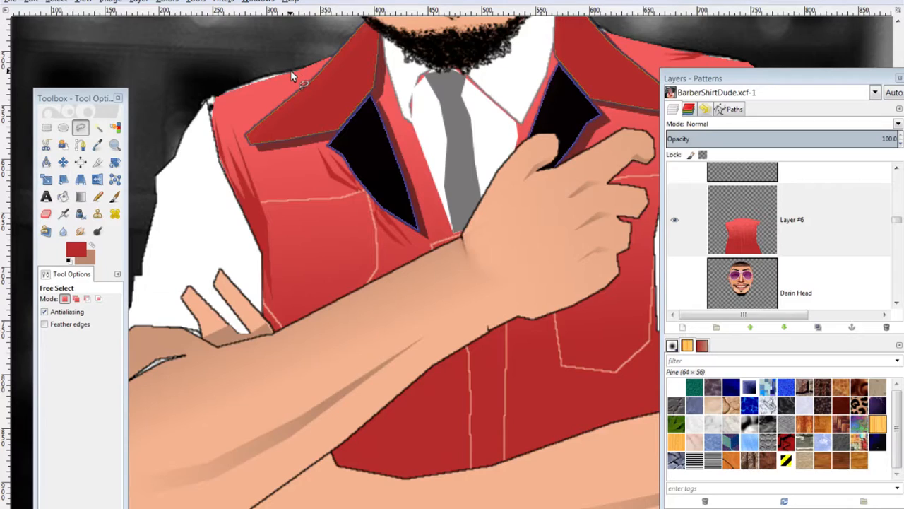
Outline a patch along the collar edge, discard it, and view the image at 100%
left_click(293, 71)
left_click(250, 88)
left_click(238, 92)
left_click(269, 85)
left_click(292, 74)
left_click(305, 66)
left_click(232, 96)
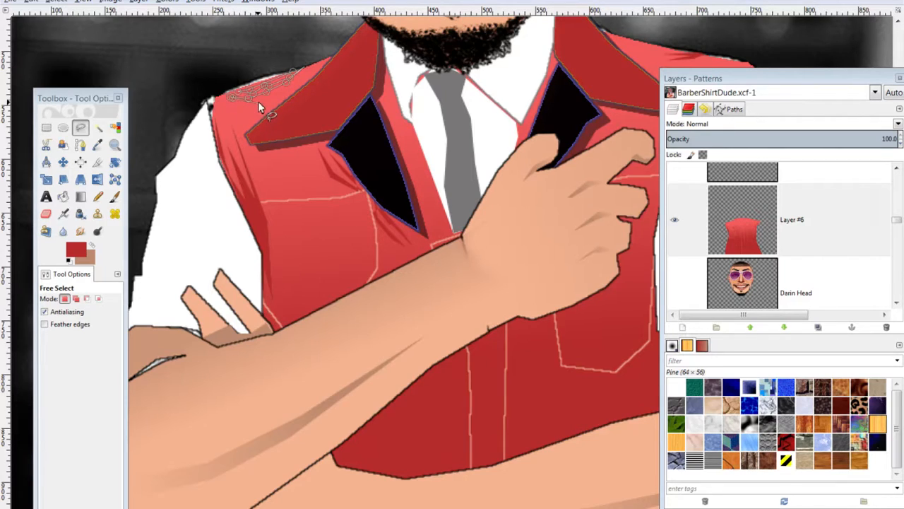
left_click(301, 65)
key("ctrl")
key("ctrl+shift")
key("ctrl+shift+a")
key("1")
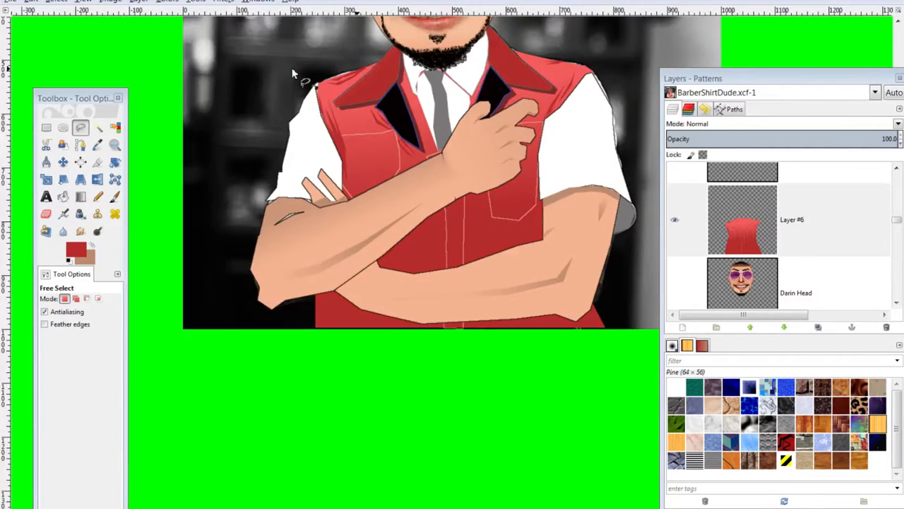
Outline the thin sliver on the left collar, fill it with dark red, and deselect
scroll(353, 130, "up", 3)
key("ctrl+shift")
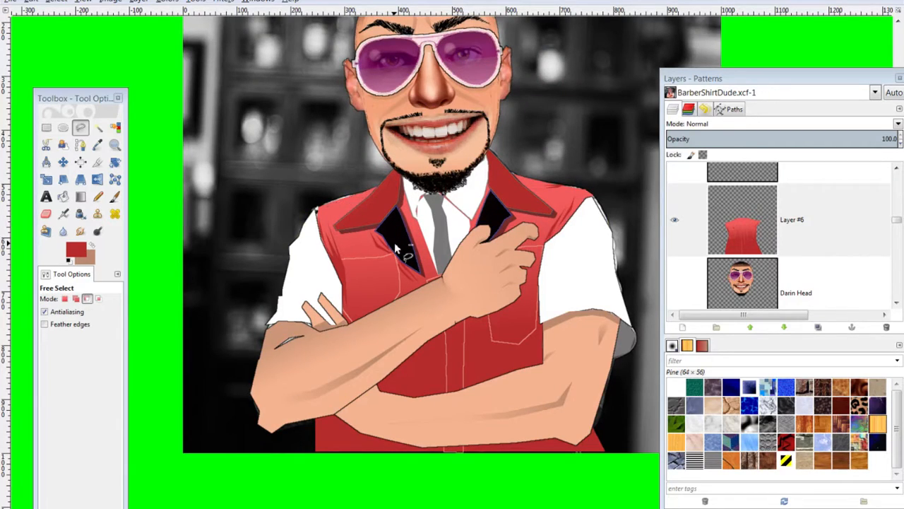
scroll(396, 244, "up", 2)
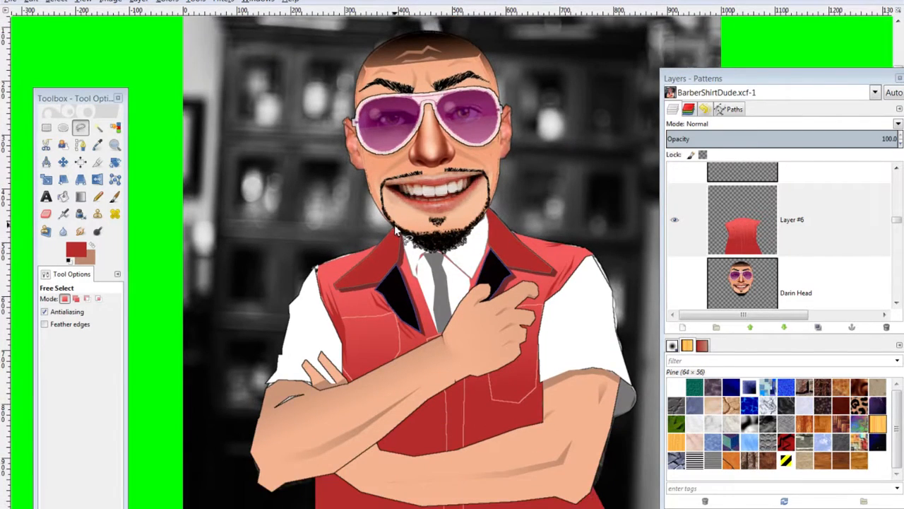
scroll(394, 227, "up", 3)
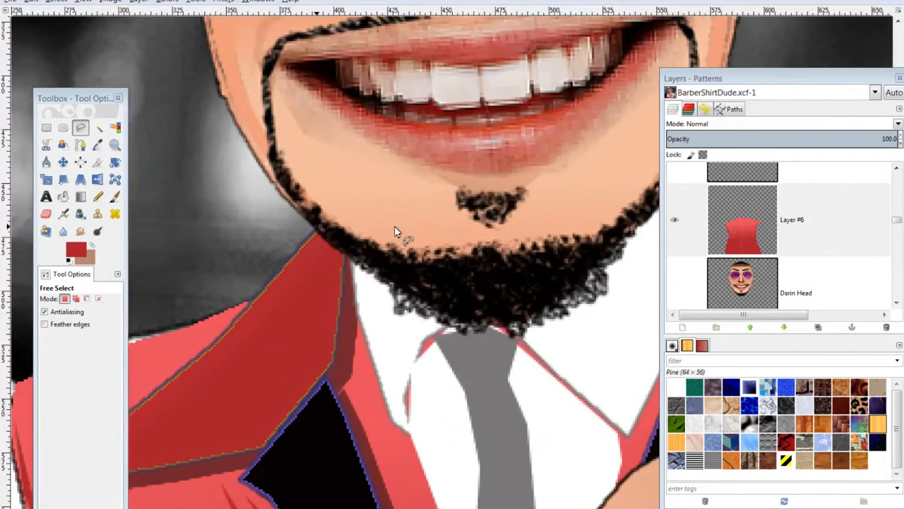
scroll(271, 301, "up", 1)
left_click_drag(253, 279, 423, 341)
left_click(270, 164)
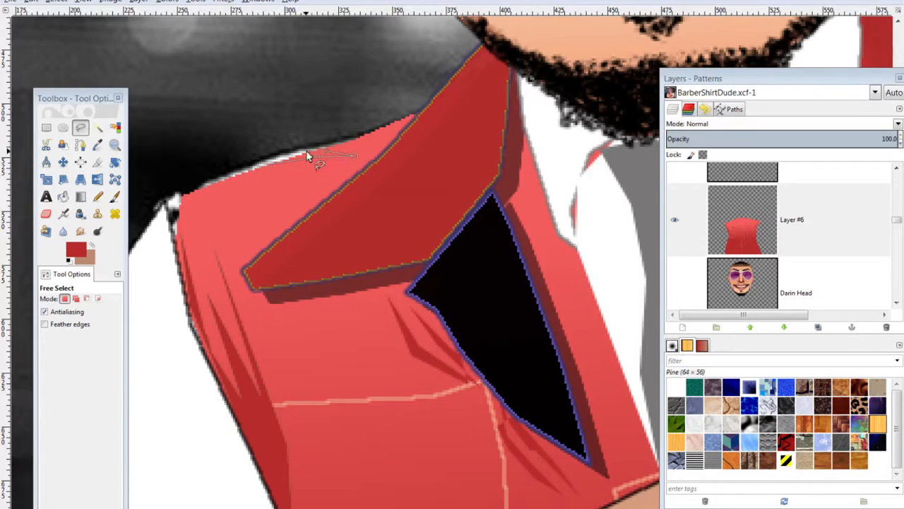
left_click(268, 162)
key("ctrl")
key("ctrl+comma")
key("ctrl+shift")
key("ctrl+shift+a")
Select a small region by the collar for dark red fill, then zoom out
left_click(336, 145)
left_click(369, 145)
left_click(382, 147)
left_click(335, 144)
key("ctrl")
scroll(355, 118, "down", 3)
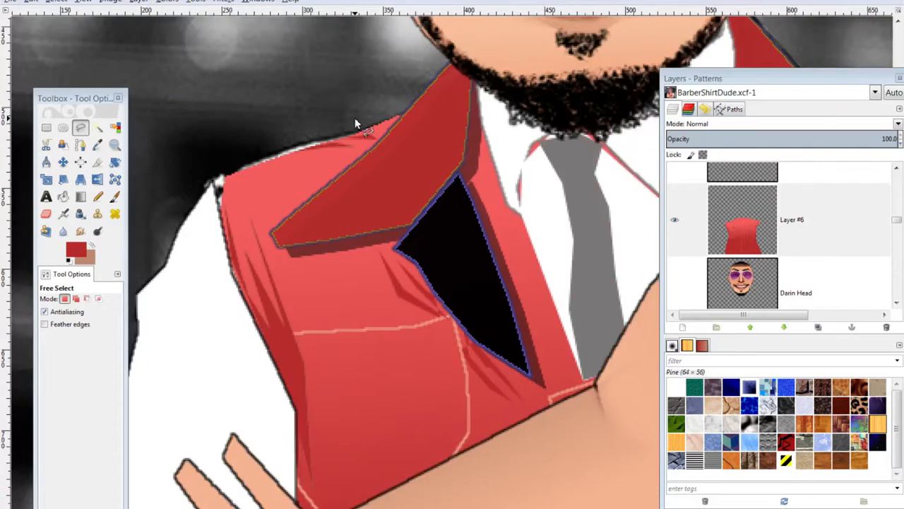
scroll(356, 122, "down", 3)
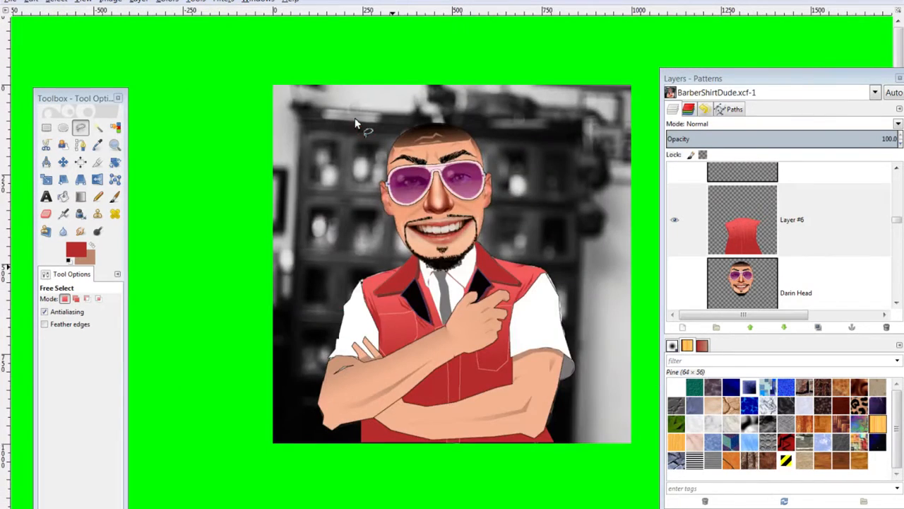
Trace a strip along the left lapel's inner edge beside the shirt, fill it dark red, and deselect
scroll(355, 122, "up", 3)
scroll(355, 122, "up", 1)
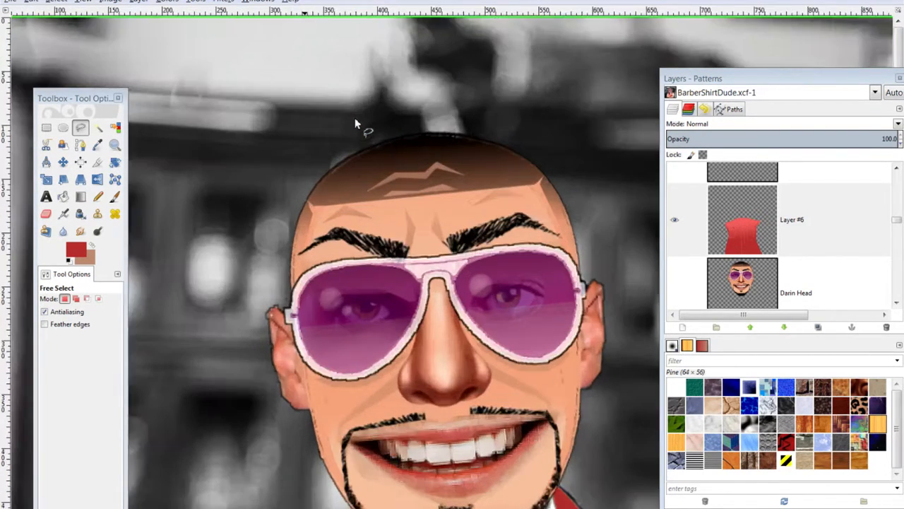
scroll(407, 378, "down", 10)
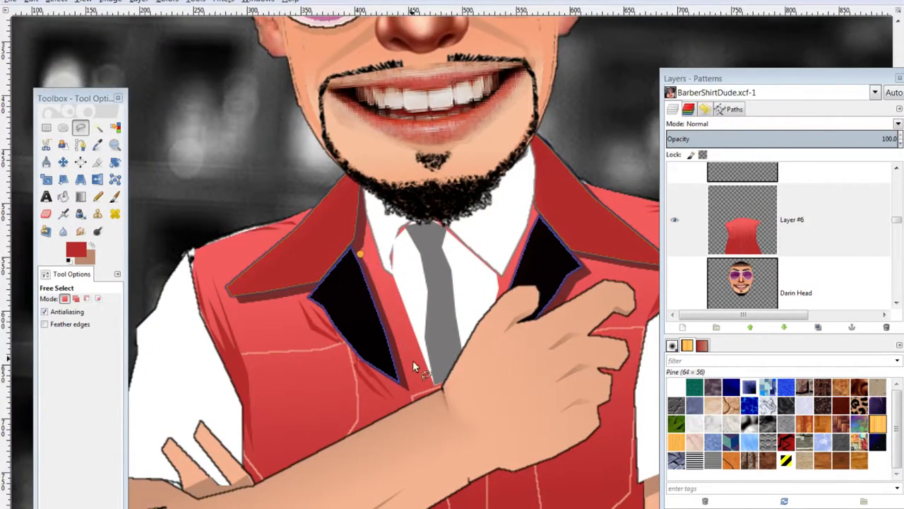
left_click(408, 388)
left_click(441, 484)
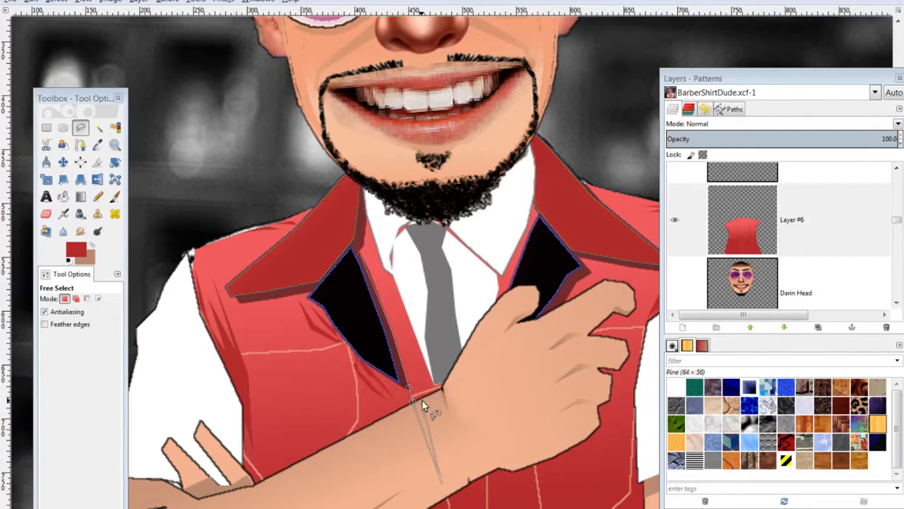
left_click_drag(442, 484, 419, 405)
left_click(360, 253)
left_click(367, 217)
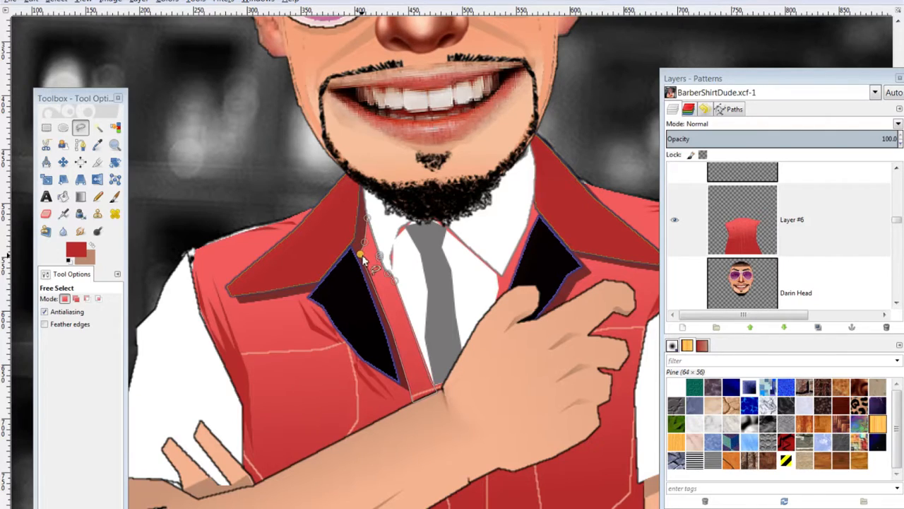
left_click(360, 253)
key("ctrl")
key("ctrl+shift+a")
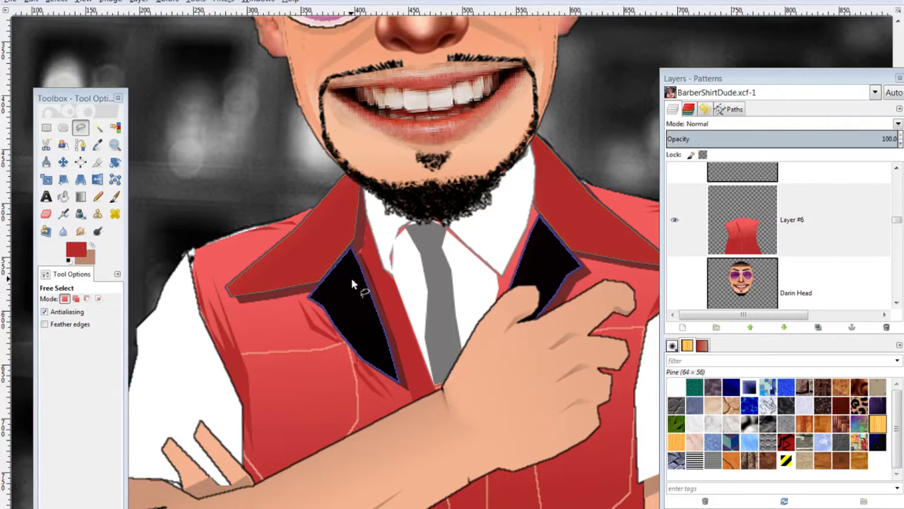
scroll(352, 278, "down", 3)
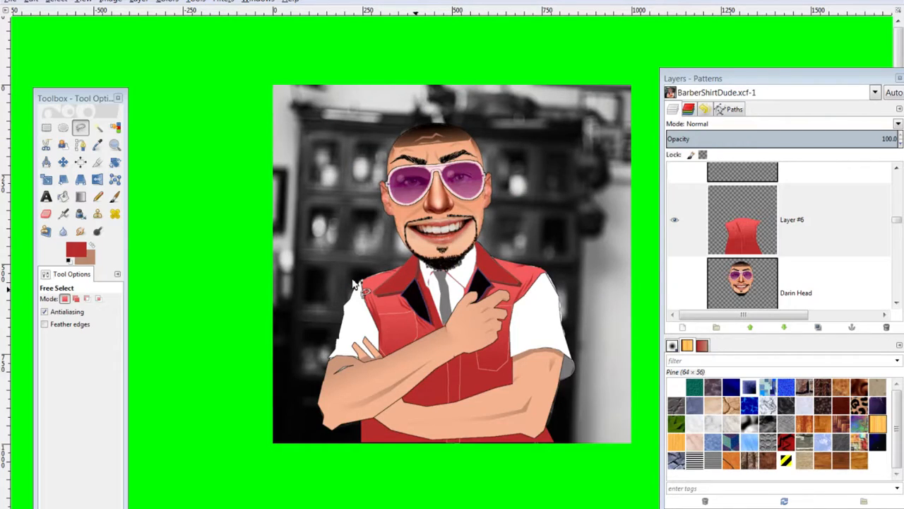
Outline a sliver beside the chest pocket, fill it with red, and deselect
scroll(353, 282, "up", 2)
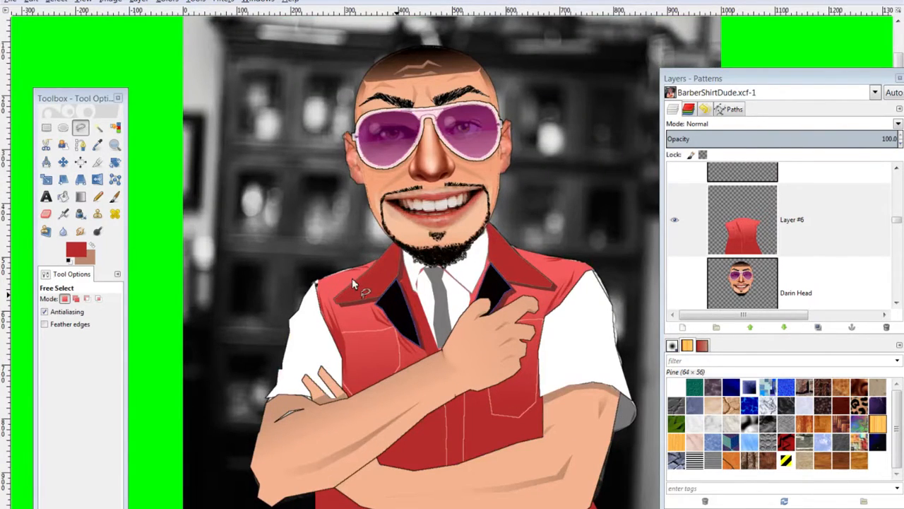
left_click(361, 337)
left_click(391, 333)
left_click(344, 339)
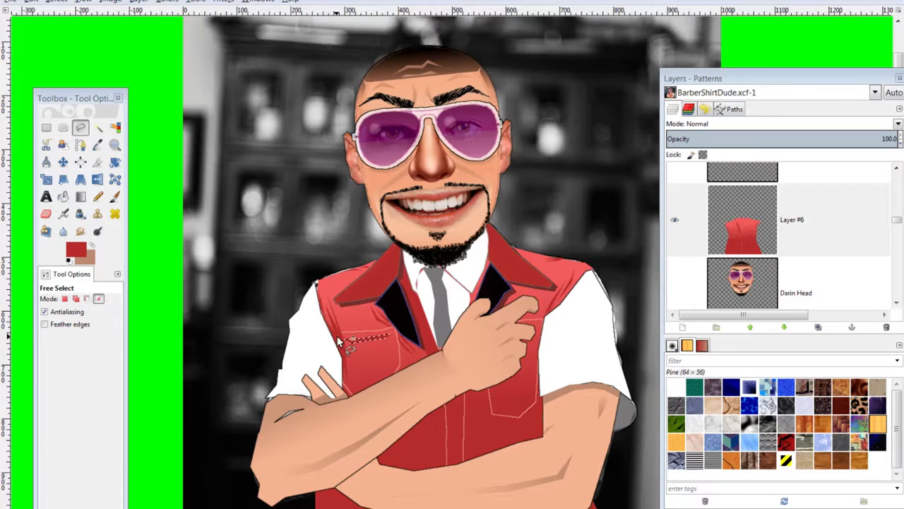
left_click(401, 344)
left_click(402, 360)
left_click(398, 347)
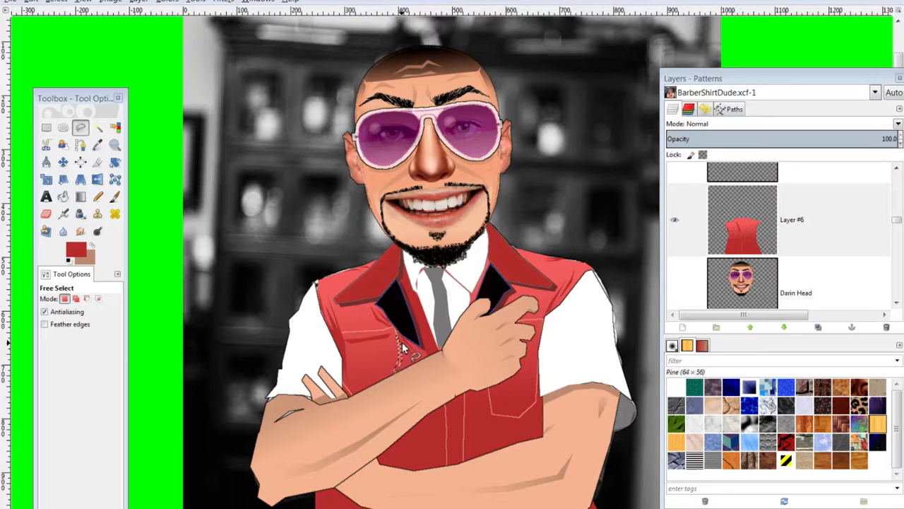
key("ctrl")
key("ctrl+shift+a")
Fill two thin slivers along the pocket's top edge with red, then make Layer #6 active
left_click(488, 395)
left_click(504, 400)
left_click(535, 392)
left_click(488, 396)
key("ctrl+comma")
key("ctrl+shift+a")
left_click(488, 392)
left_click(505, 394)
left_click(530, 389)
left_click(536, 383)
left_click(487, 392)
key("ctrl")
left_click(735, 243)
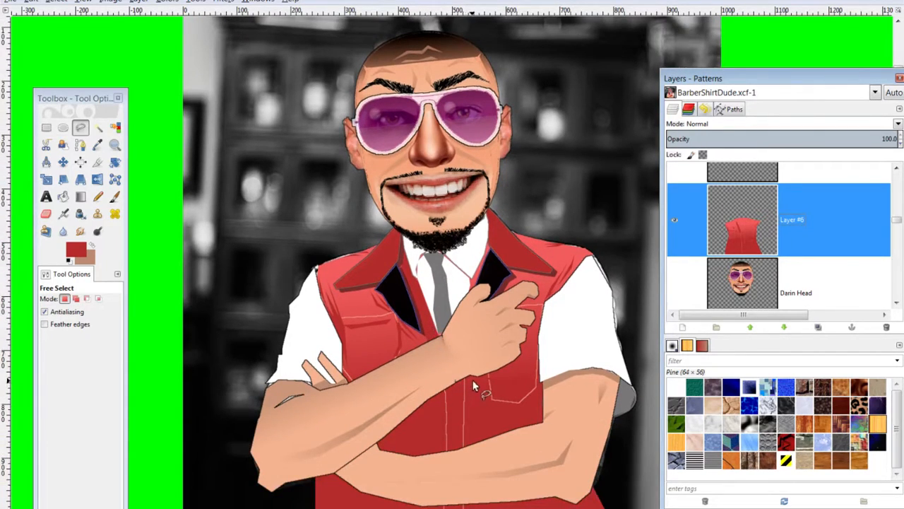
Darken the foreground to 992525 and fill a strip down the vest's front edge from the collar
left_click(87, 251)
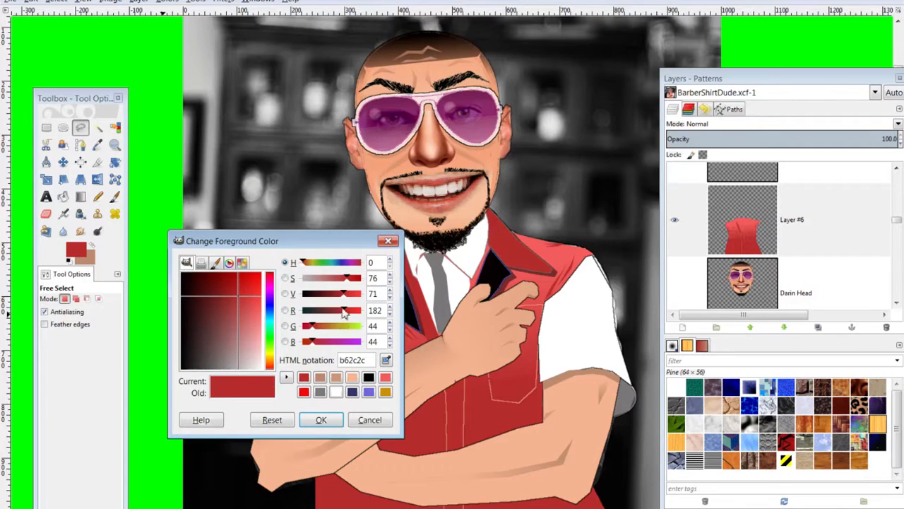
left_click_drag(343, 298, 337, 298)
left_click(323, 419)
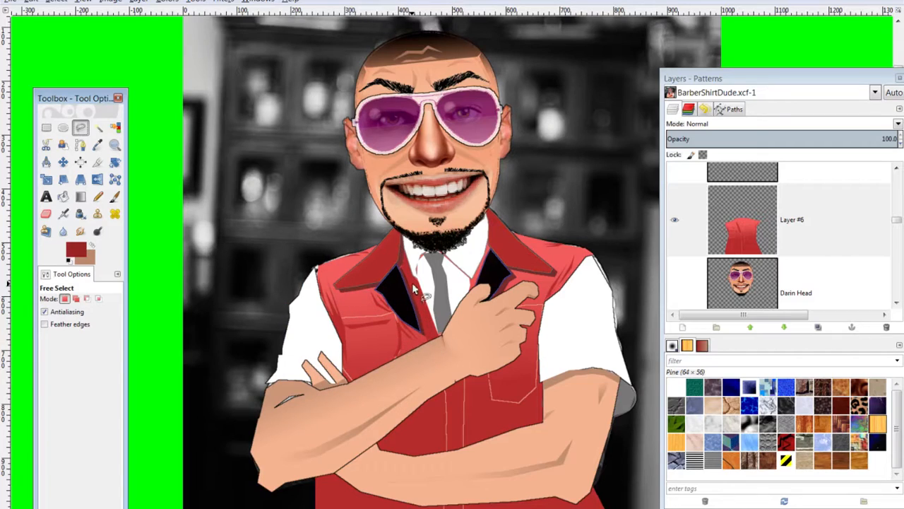
left_click(402, 265)
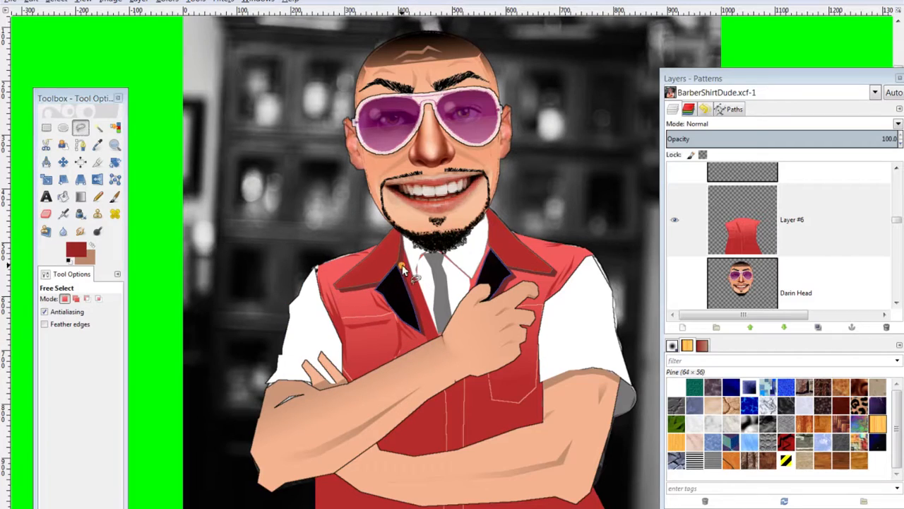
left_click(403, 253)
left_click(416, 280)
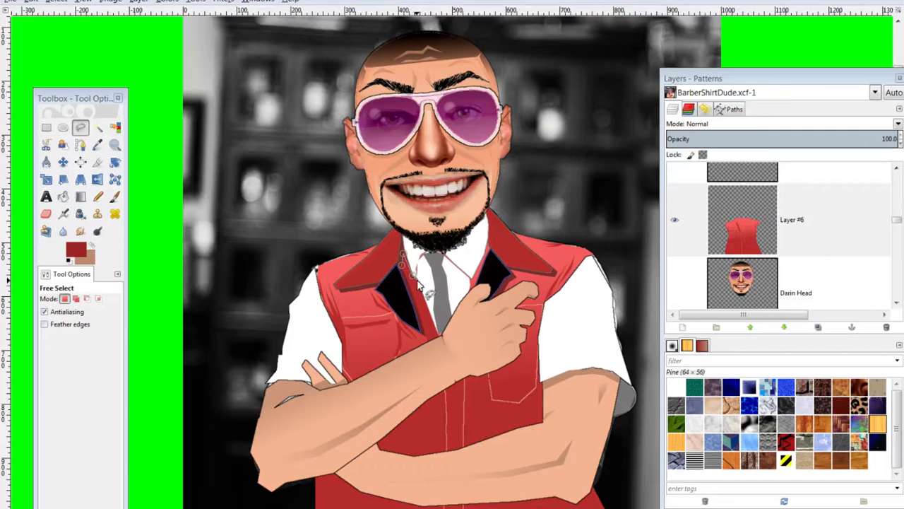
left_click(433, 325)
left_click(440, 336)
left_click(428, 340)
left_click(402, 269)
key("ctrl+comma")
key("ctrl+shift+a")
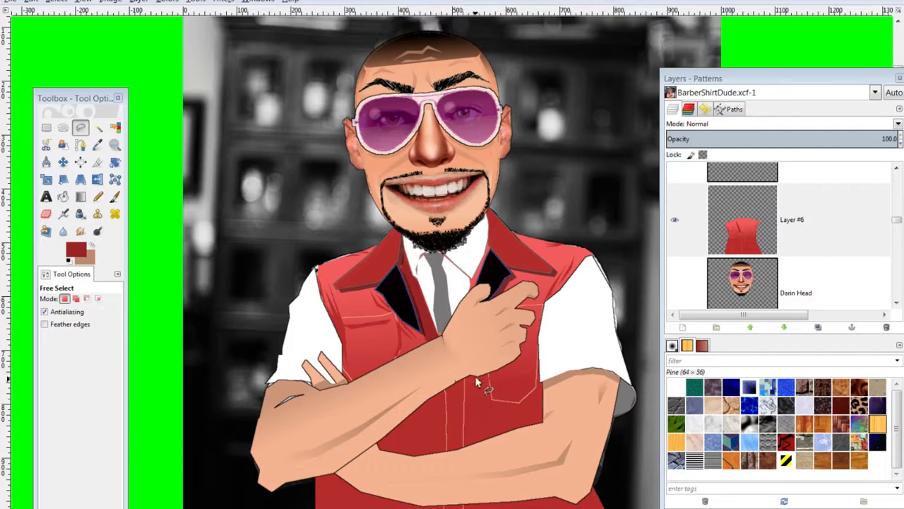
Outline the vest area below the crossed forearm
left_click(444, 388)
left_click(447, 428)
left_click(489, 375)
left_click(468, 378)
left_click(380, 443)
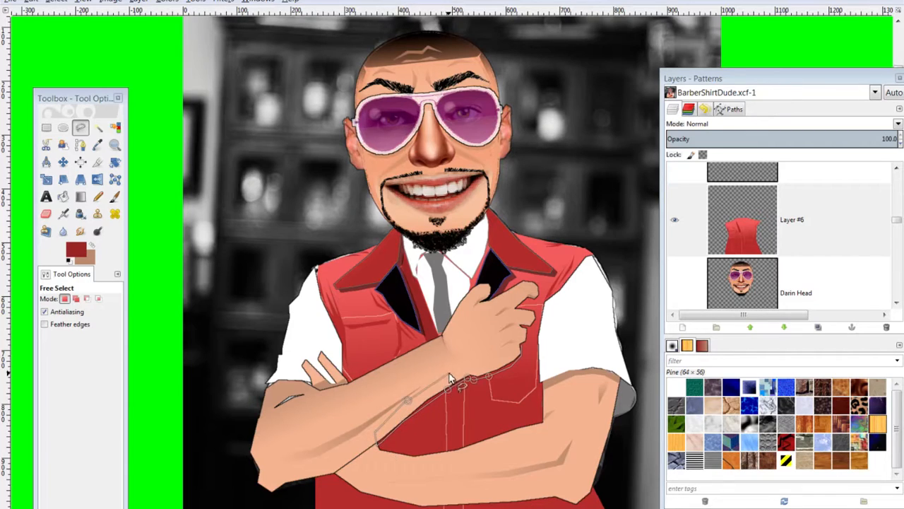
left_click(507, 356)
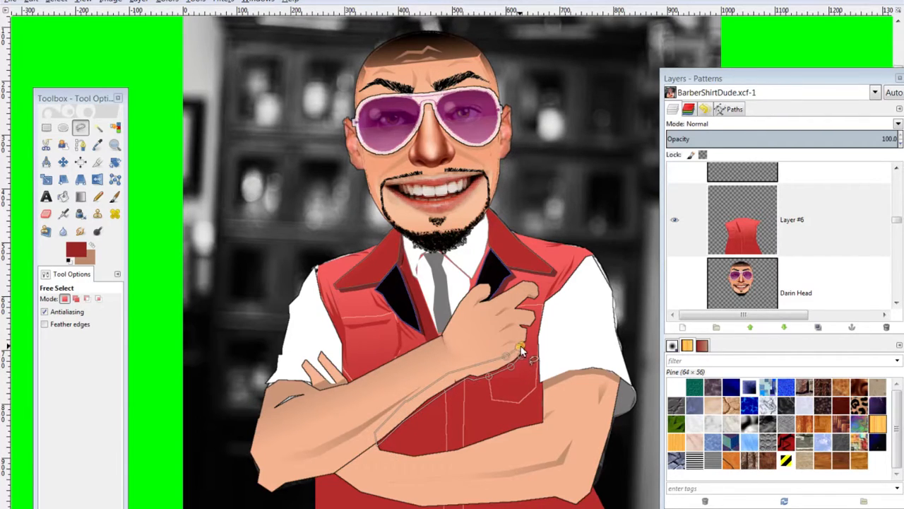
left_click(523, 349)
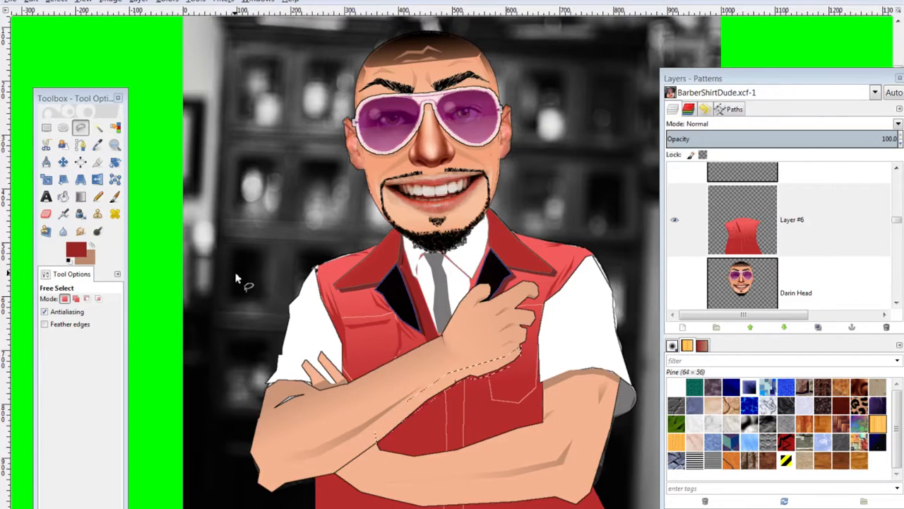
key("ctrl+shift")
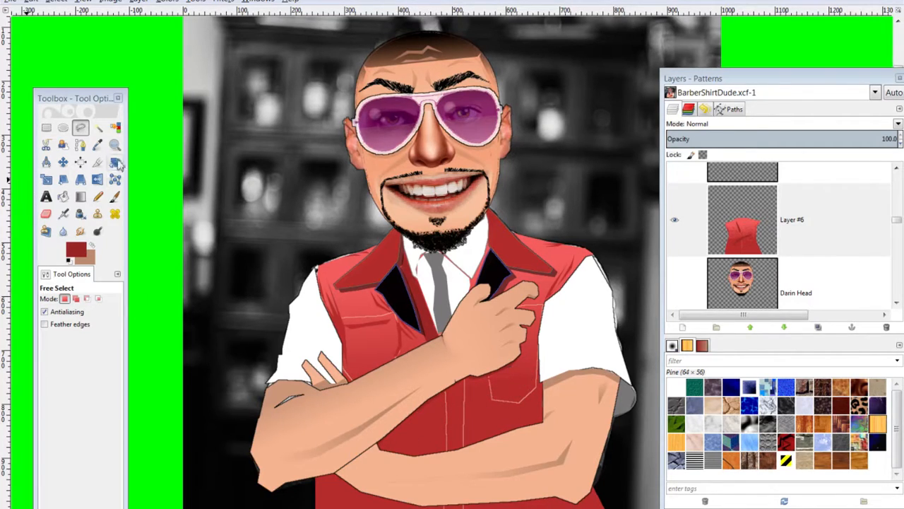
Paint darker red strokes on the vest along the wrist and crossed arms with the Paintbrush
left_click(114, 197)
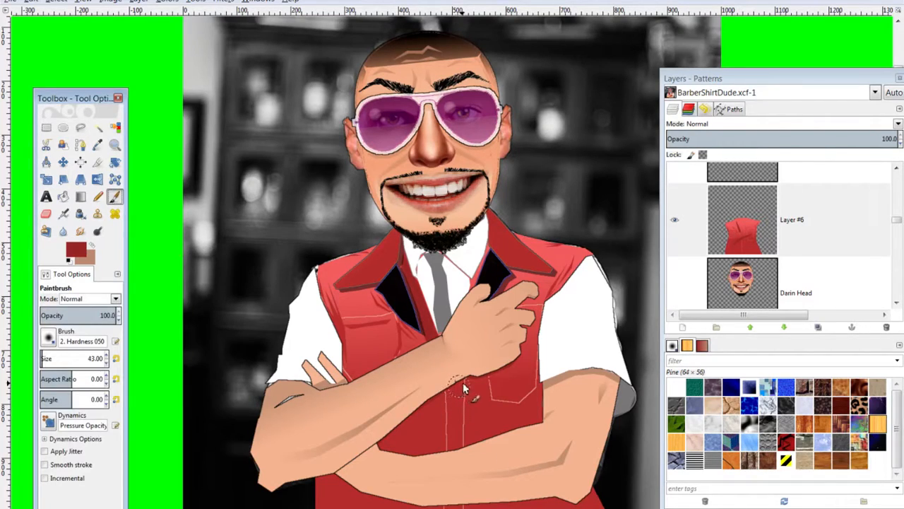
left_click_drag(471, 376, 465, 380)
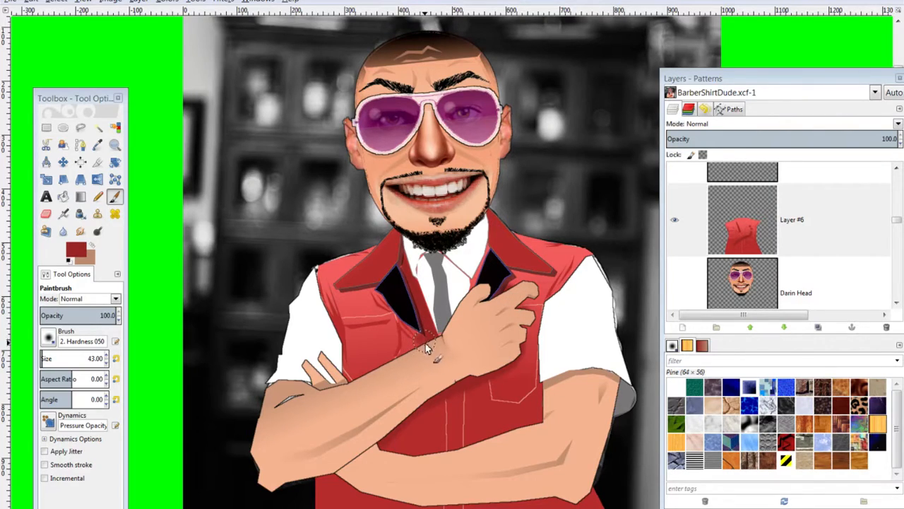
left_click_drag(417, 351, 433, 336)
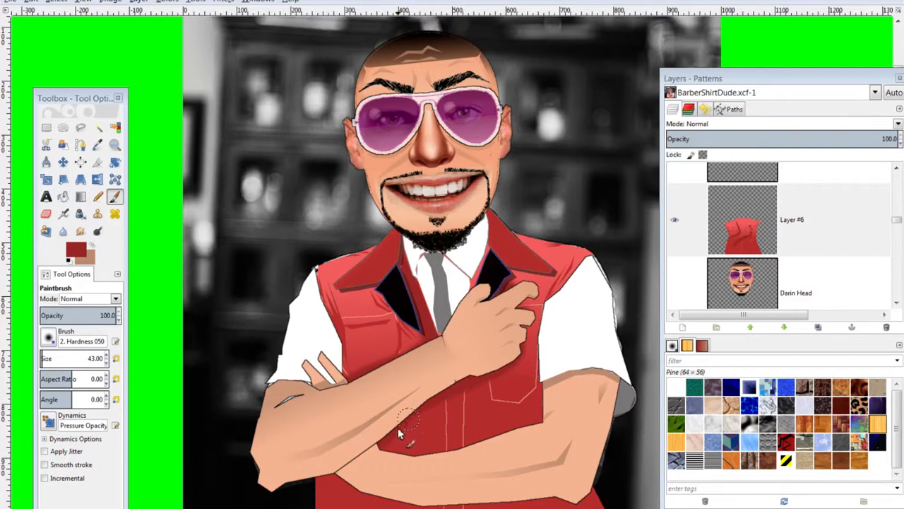
scroll(509, 407, "down", 5)
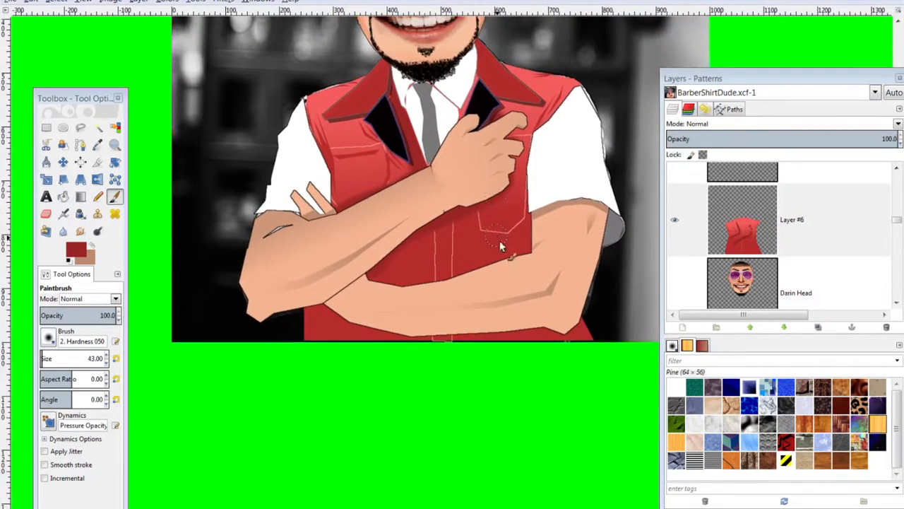
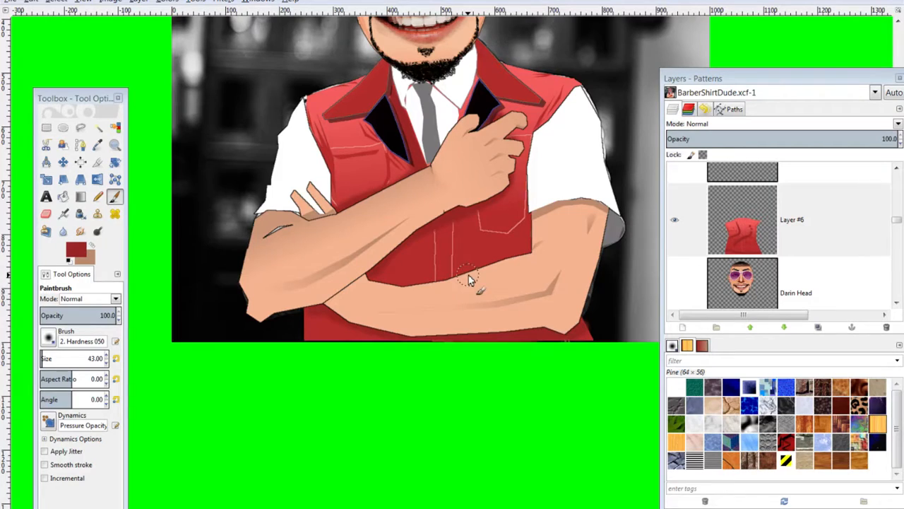
Zoom out to show the whole barber caricature, then scroll the Layers list
scroll(468, 275, "down", 2)
scroll(469, 279, "up", 1)
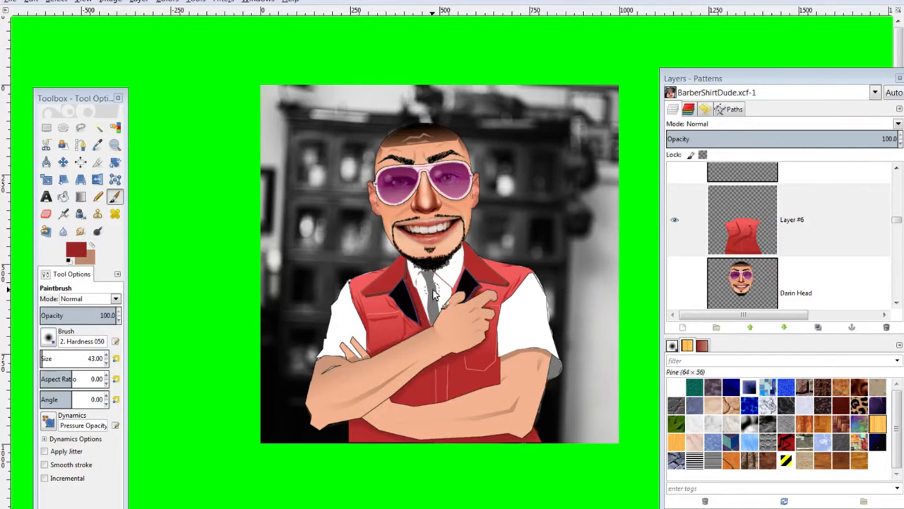
scroll(763, 252, "up", 5)
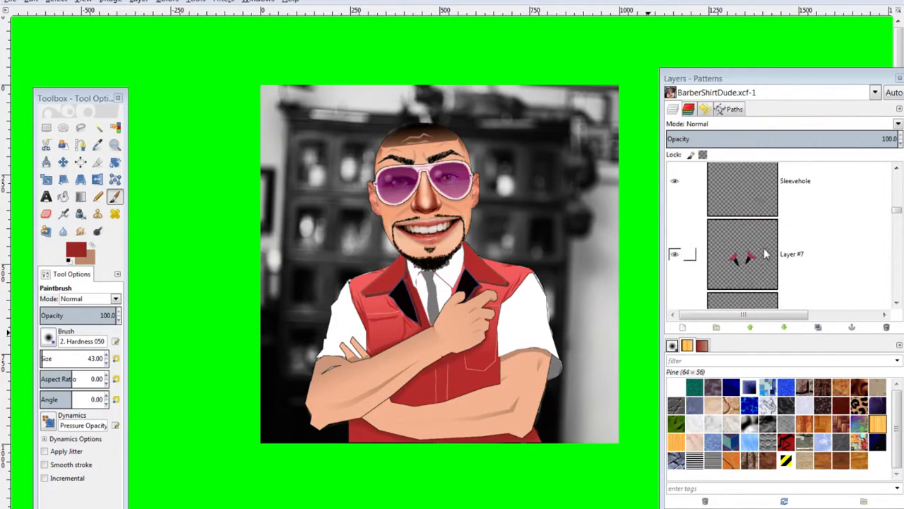
On the collar layer, select the grey tie with Fuzzy Select
left_click(763, 226)
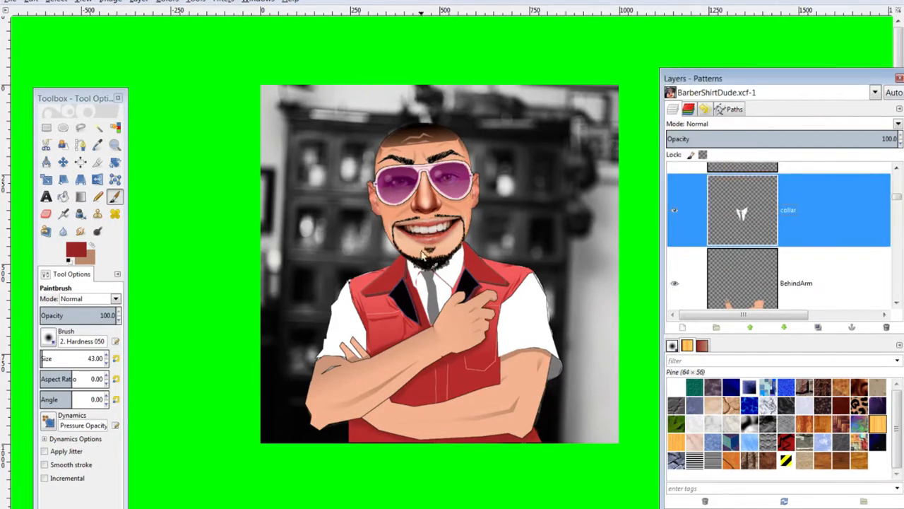
left_click(80, 127)
left_click(97, 127)
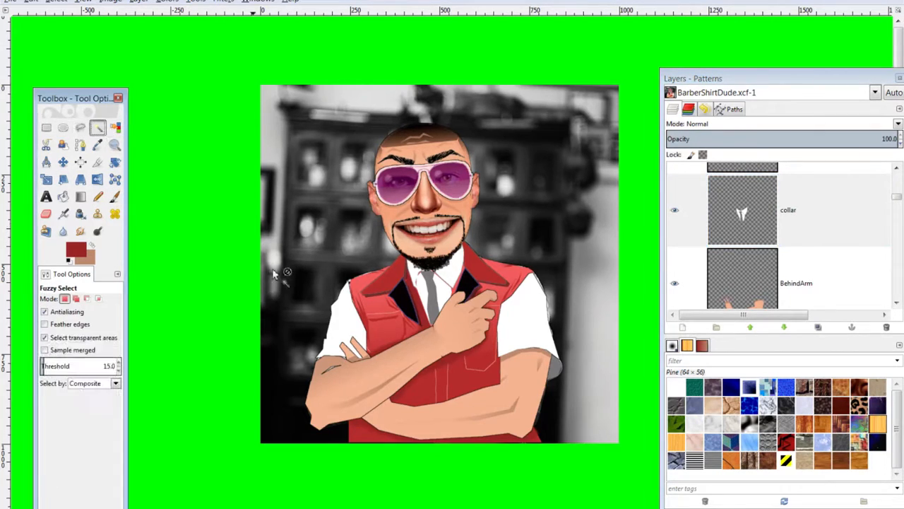
left_click(408, 290)
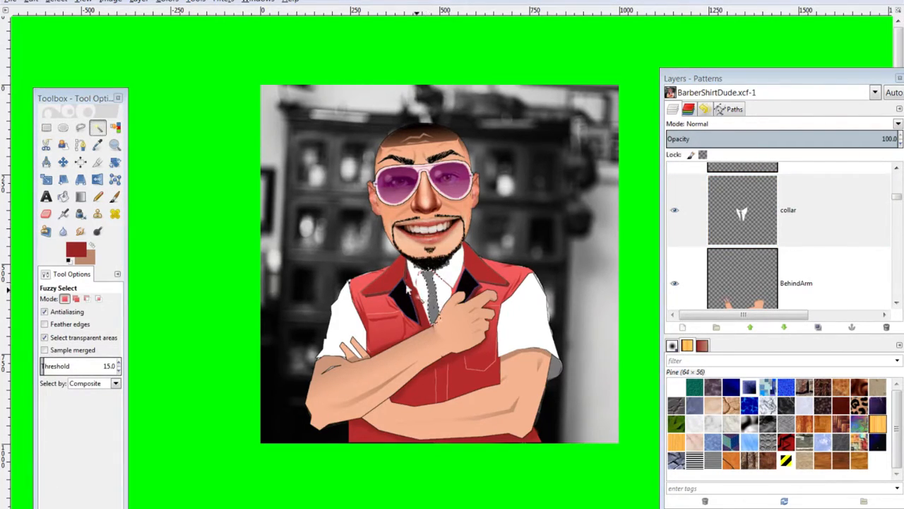
Stroke the tie selection with a 1 px solid line
left_click(31, 1)
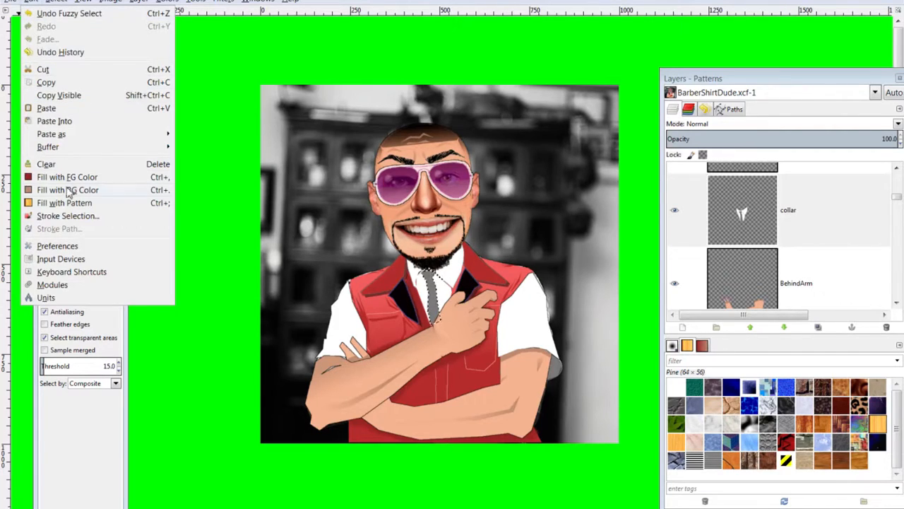
left_click(70, 215)
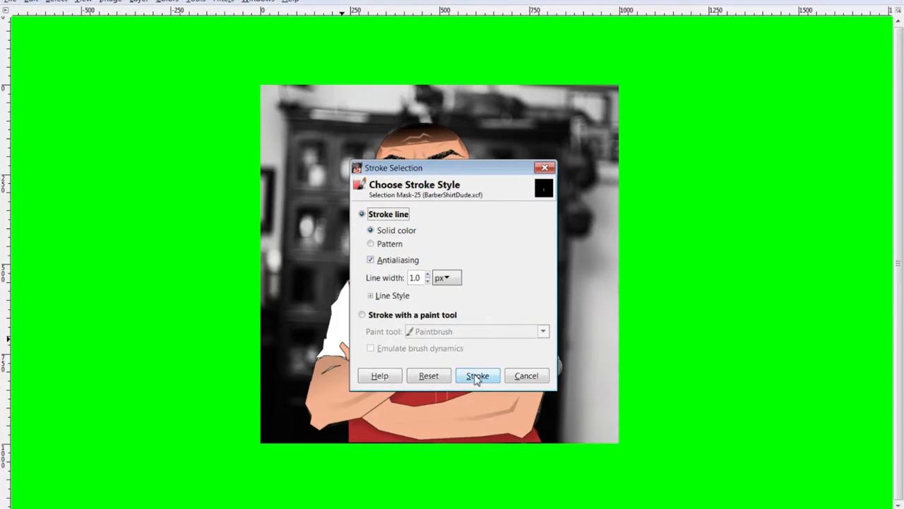
left_click(475, 375)
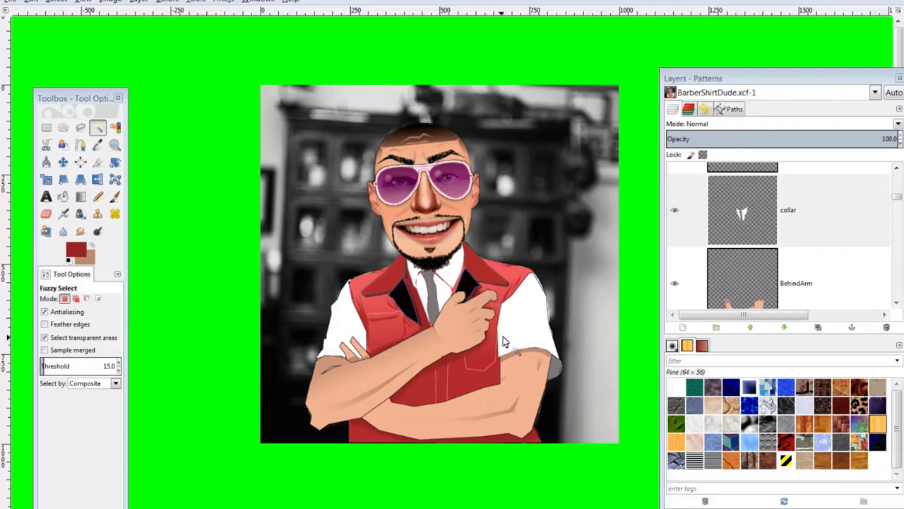
On the Sleeves layer, set the foreground colour to light grey c1bfbf
scroll(767, 233, "up", 5)
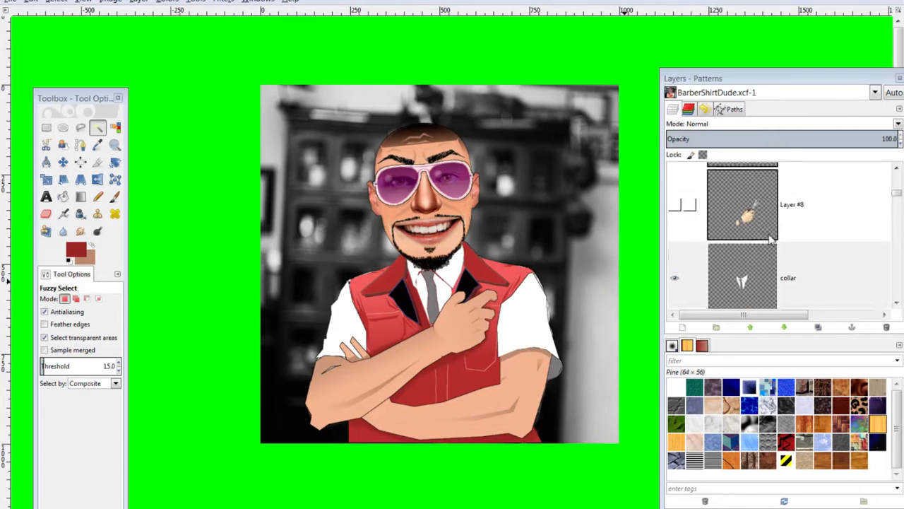
scroll(771, 281, "up", 3)
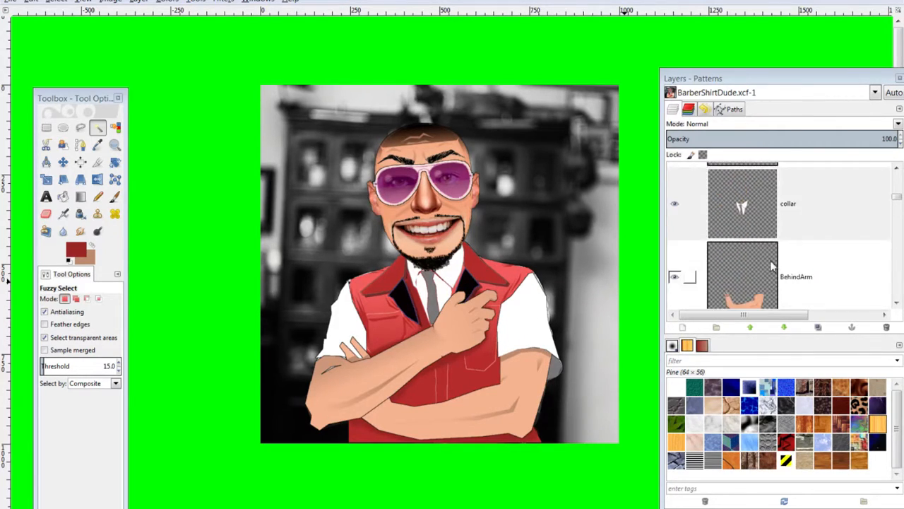
left_click(764, 230)
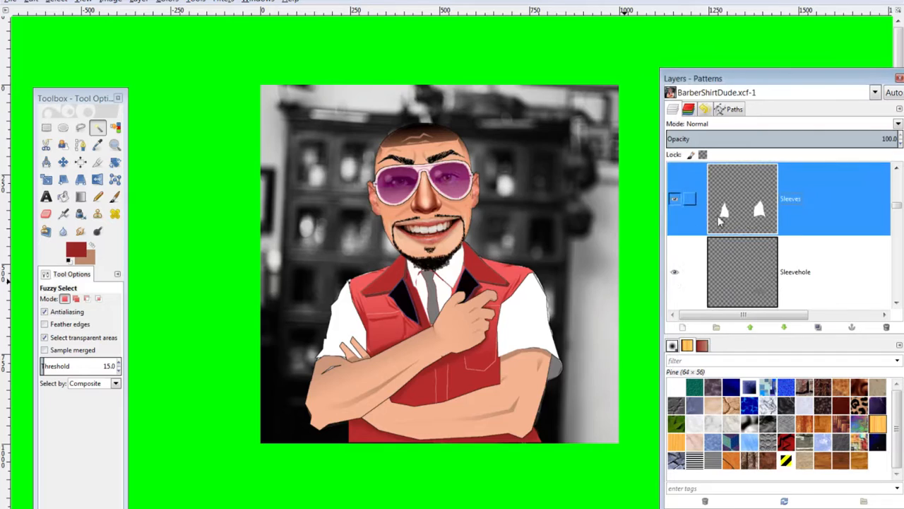
left_click(77, 251)
left_click_drag(243, 368, 249, 369)
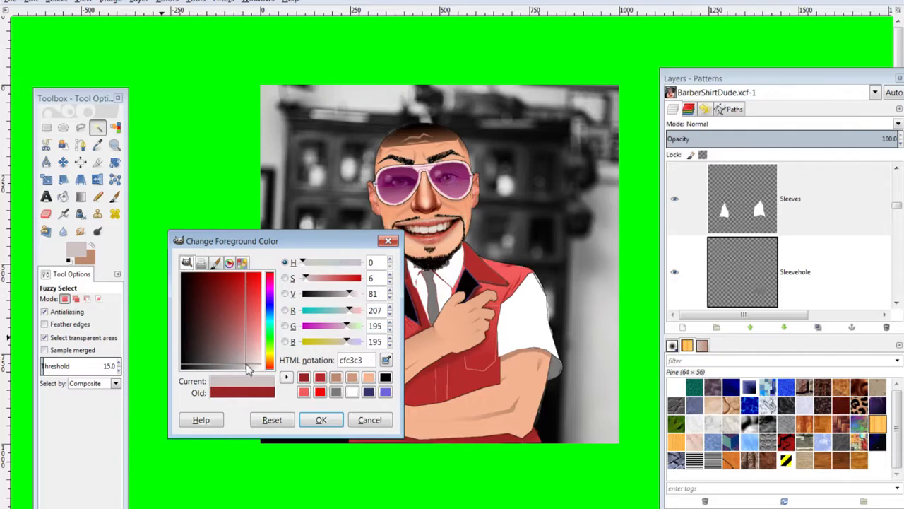
mouse_move(249, 367)
left_mouse_down()
mouse_move(236, 366)
mouse_move(248, 375)
left_mouse_up()
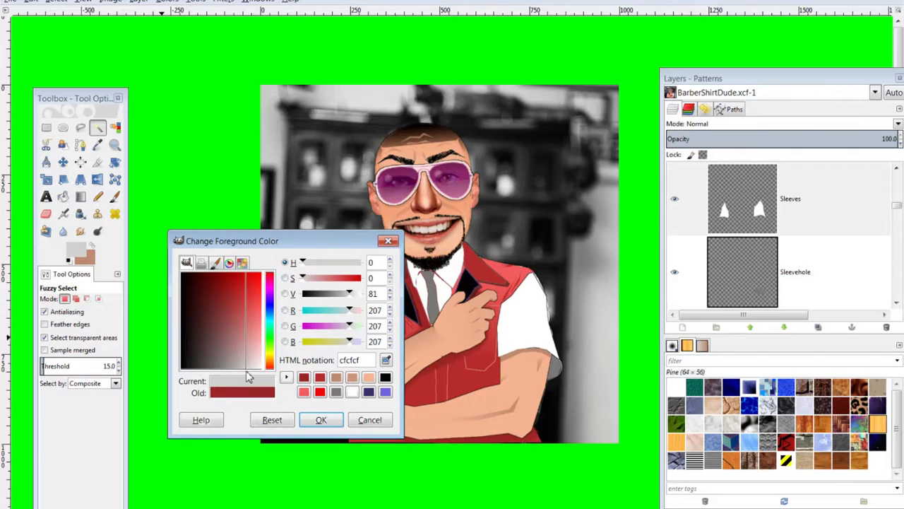
left_click_drag(246, 368, 242, 369)
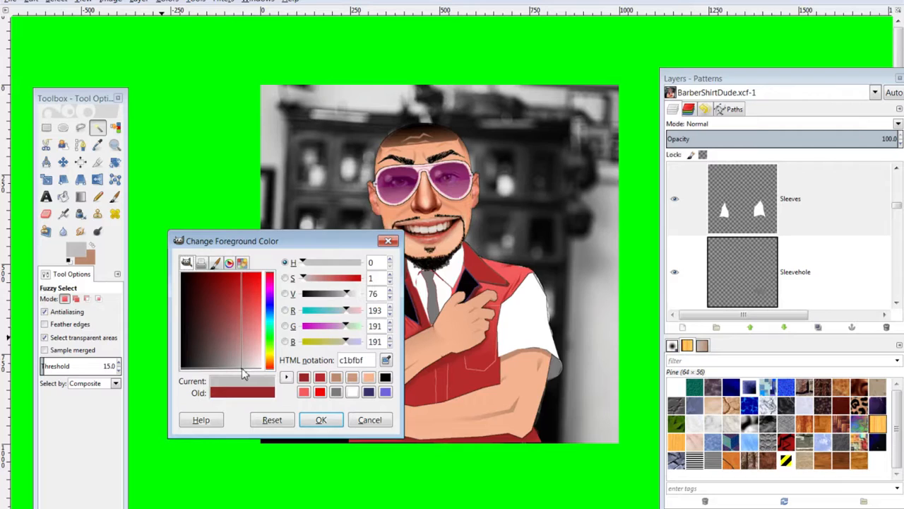
left_click(321, 420)
left_click(80, 127)
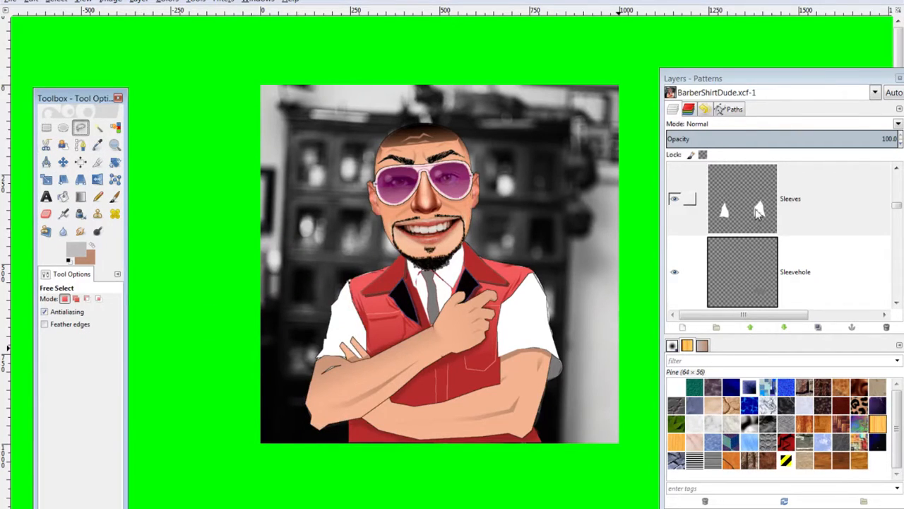
Make Sleeves active, cancel a stray selection, and zoom in on the right sleeve
left_click(754, 214)
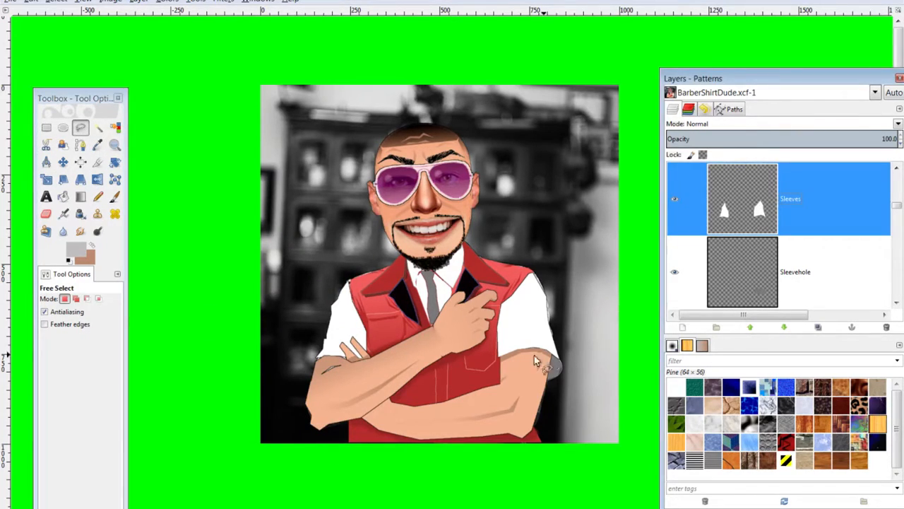
left_click(501, 308)
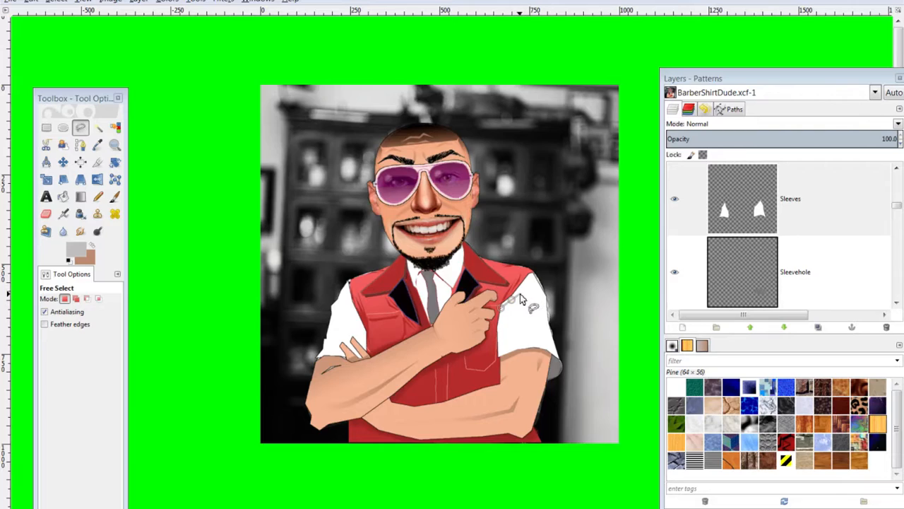
left_click(519, 295)
key("ctrl+shift+a")
key("plus")
key("plus")
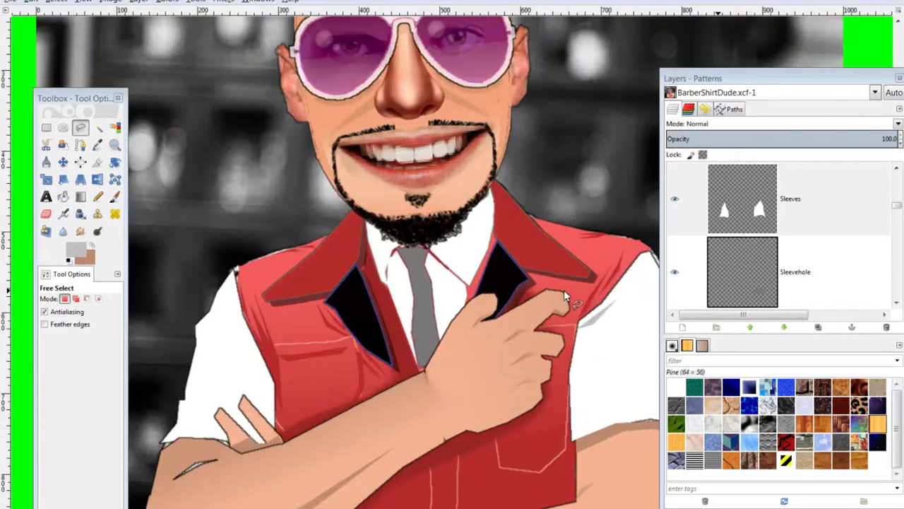
mouse_move(604, 337)
left_mouse_down()
mouse_move(457, 247)
mouse_move(389, 230)
left_mouse_up()
Shade a grey fold shape at the sleeve's armpit
left_click(363, 220)
left_click(384, 215)
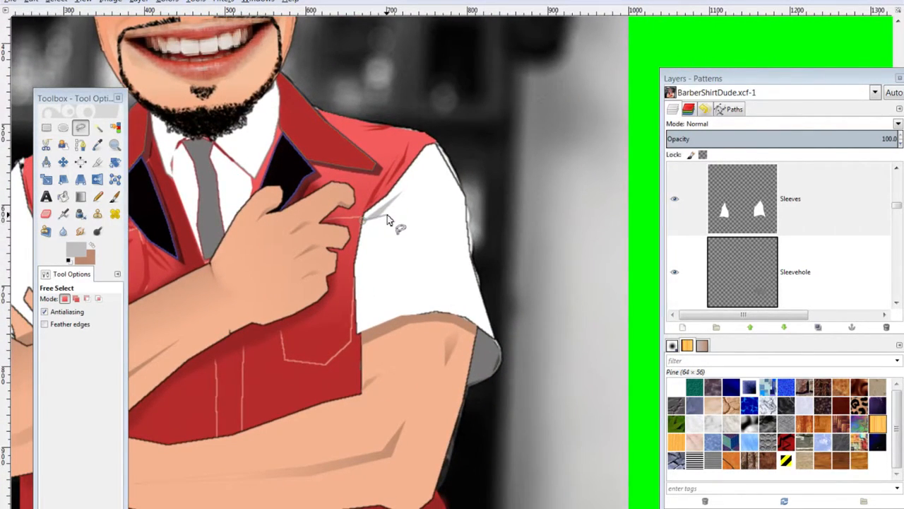
left_click(410, 187)
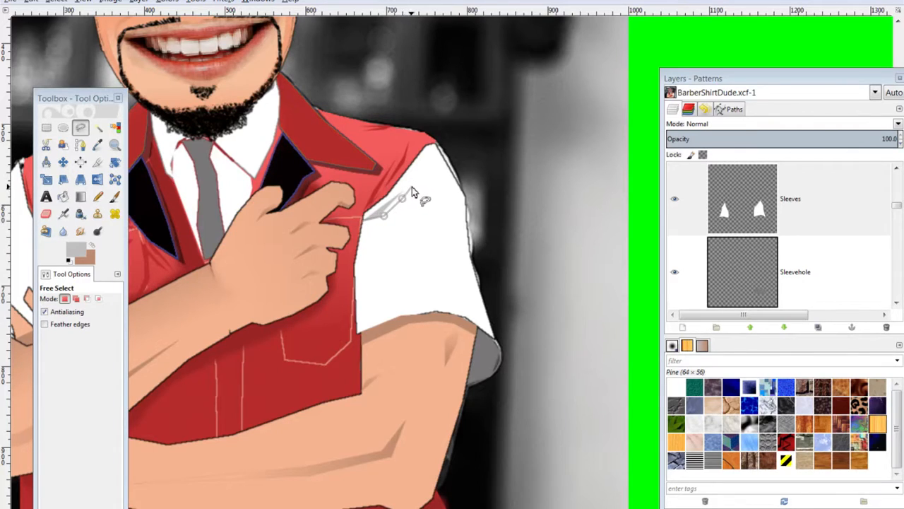
key("ctrl+shift+a")
left_click(386, 220)
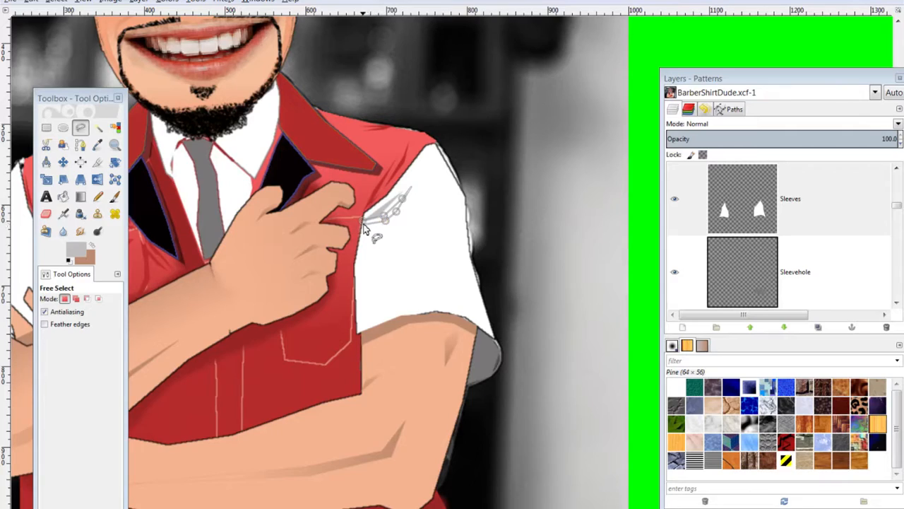
left_click(362, 219)
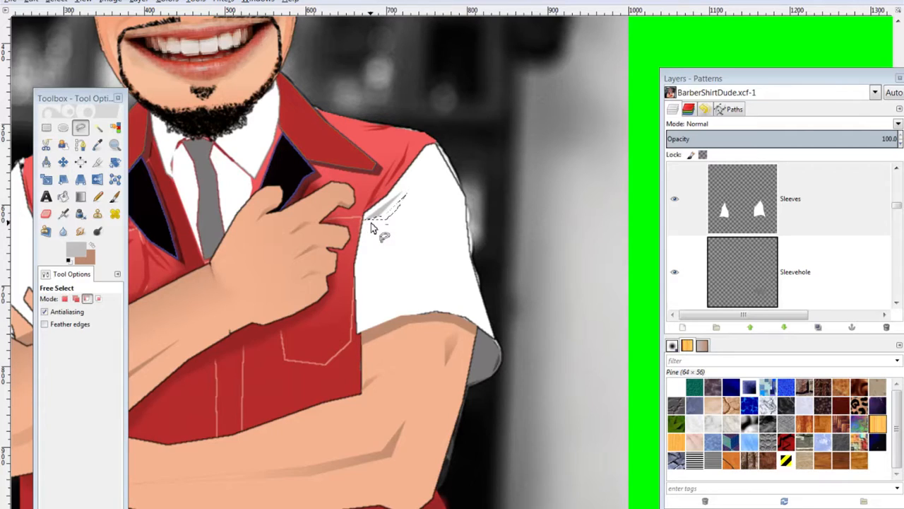
key("ctrl+shift+a")
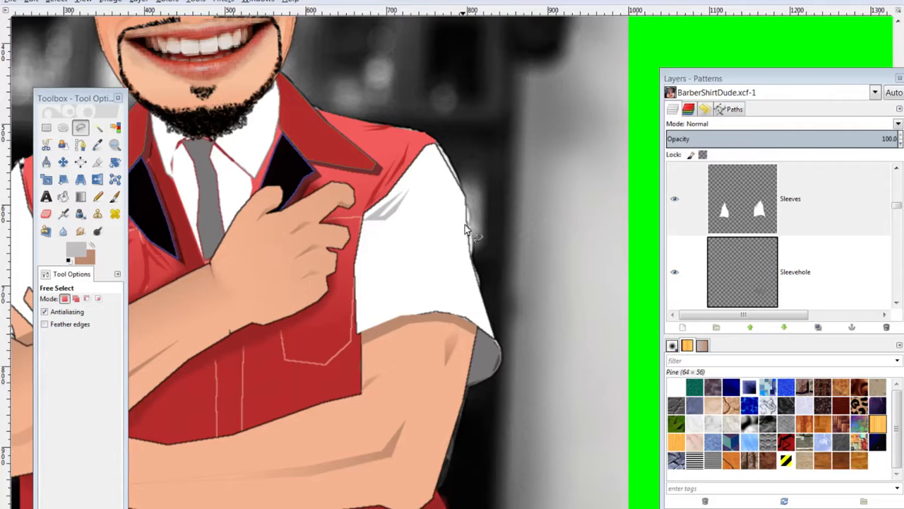
Fill a grey wrinkle wedge on the upper sleeve
left_click(464, 197)
left_click(452, 234)
left_click(426, 244)
left_click(452, 240)
left_click(462, 236)
left_click(467, 223)
key("ctrl")
key("ctrl+shift+a")
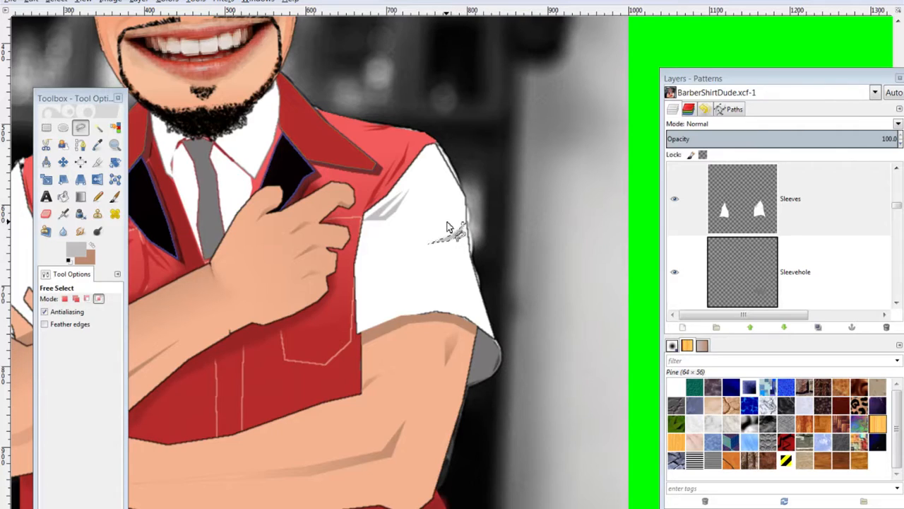
Fill a lower grey wrinkle on the sleeve
left_click(467, 227)
left_click(458, 247)
left_click(435, 257)
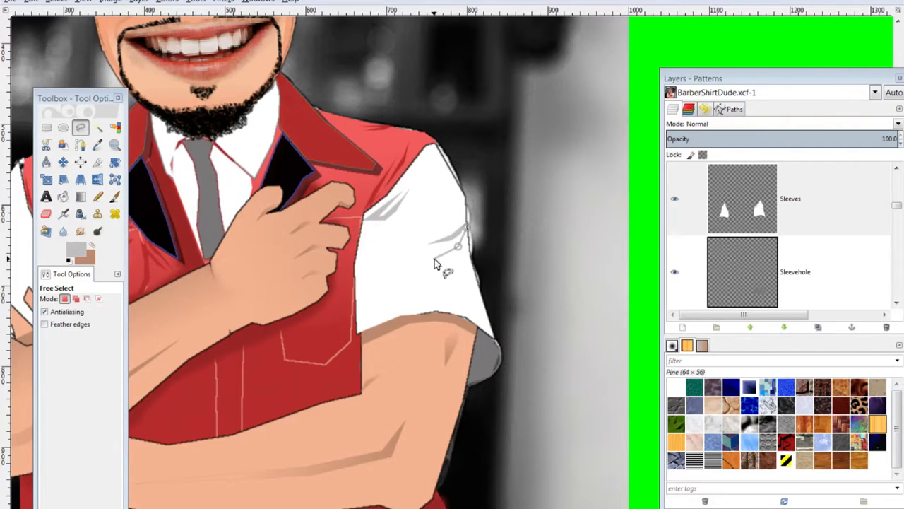
left_click(419, 259)
left_click(438, 263)
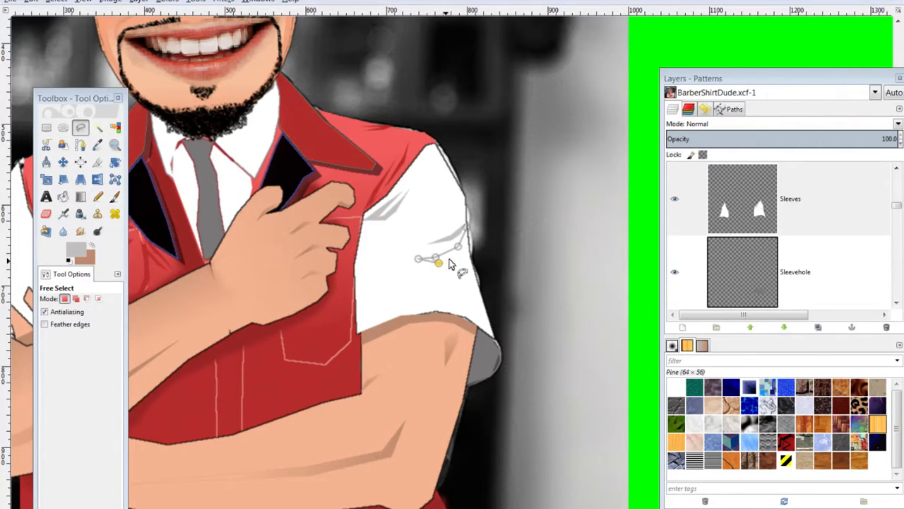
left_click_drag(457, 252, 462, 252)
left_click(465, 229)
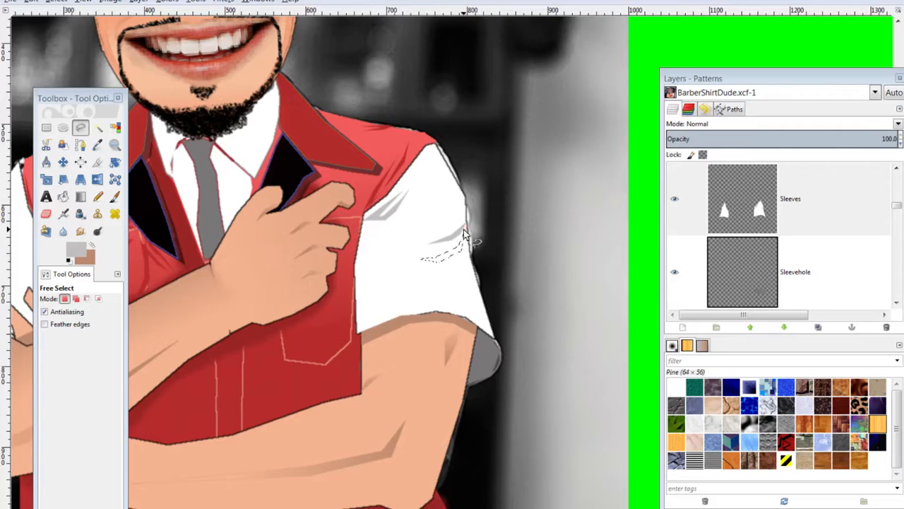
key("ctrl+comma")
key("ctrl+shift+a")
Fill a grey crease sliver across the upper sleeve, plus a small one beside it
left_click(359, 243)
left_click(370, 231)
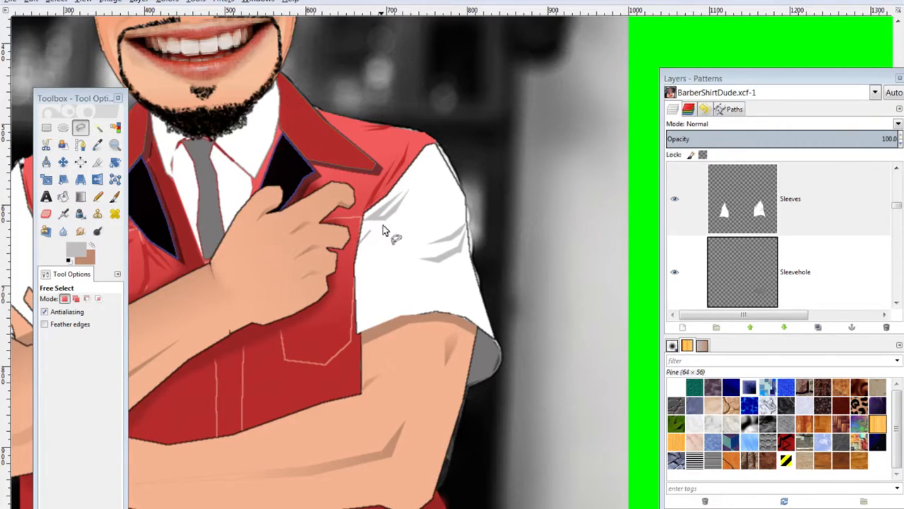
left_click(387, 222)
left_click(408, 217)
left_click(384, 227)
left_click(369, 236)
left_click(359, 242)
key("ctrl")
key("ctrl+shift+a")
left_click(363, 238)
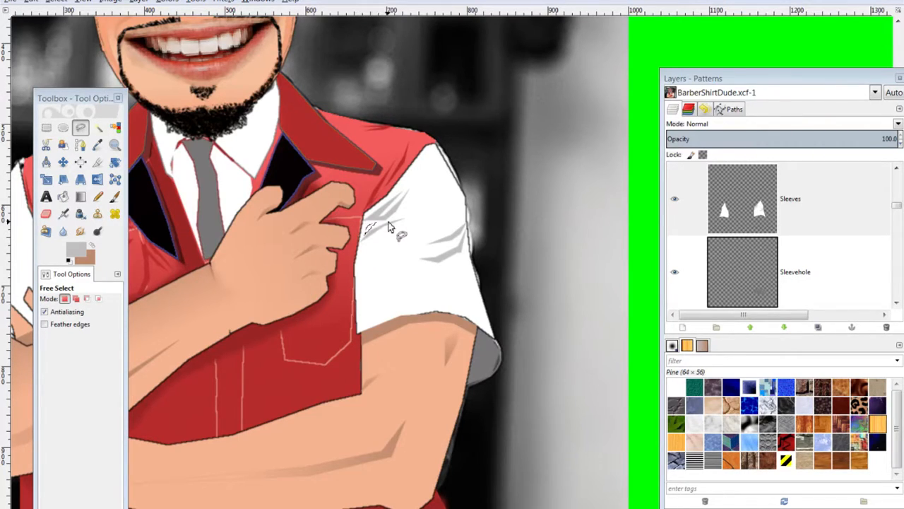
key("ctrl+comma")
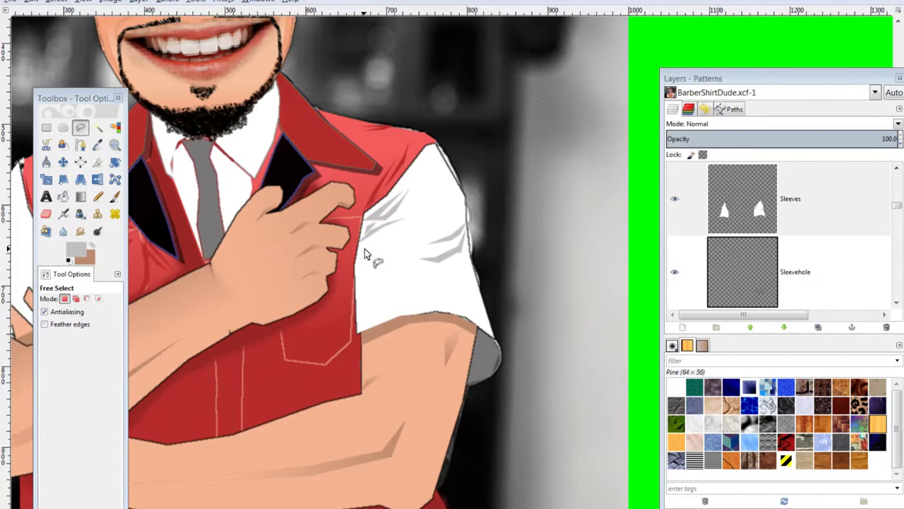
Add two more grey creases at the sleeve edge and lower sleeve
left_click(354, 258)
left_click(370, 244)
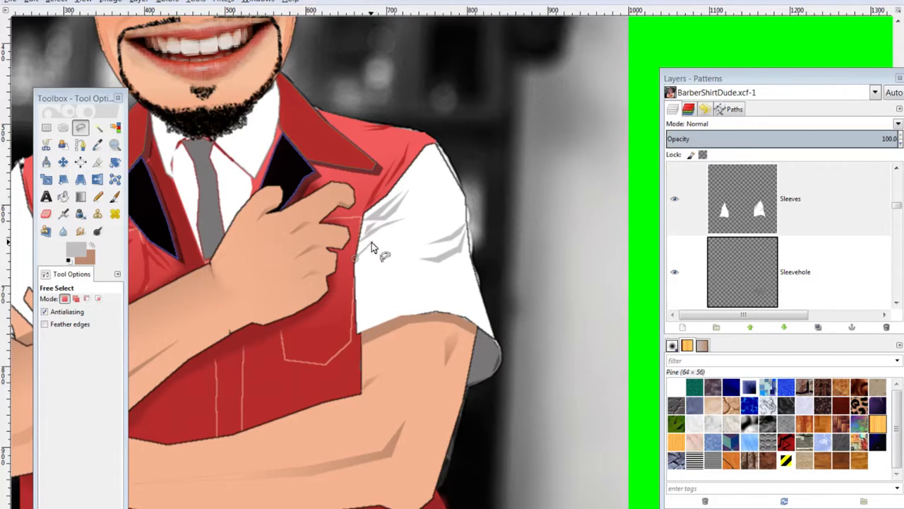
left_click(391, 239)
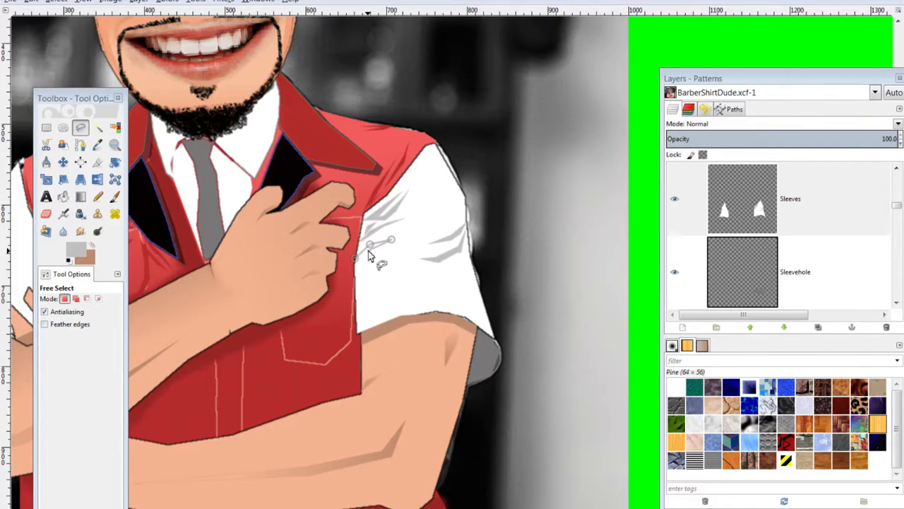
left_click(355, 258)
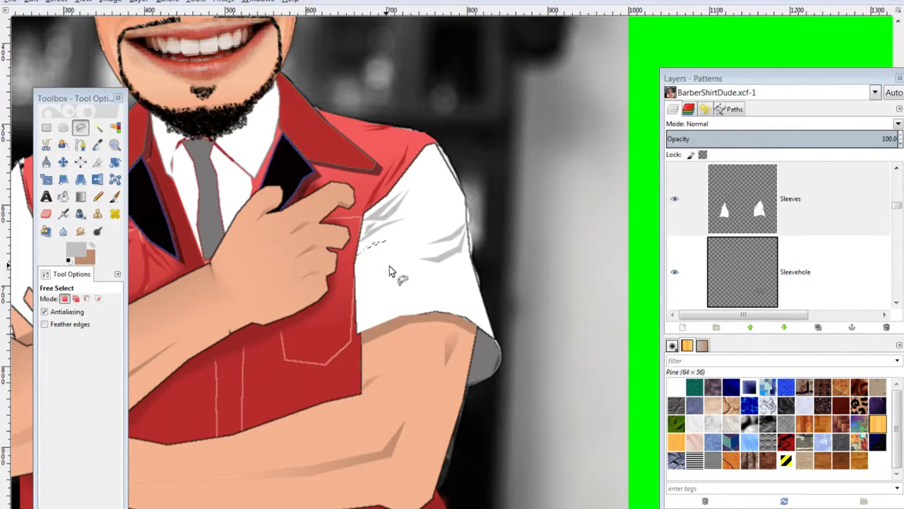
key("ctrl+shift+a")
left_click(483, 300)
left_click(460, 296)
left_click(438, 295)
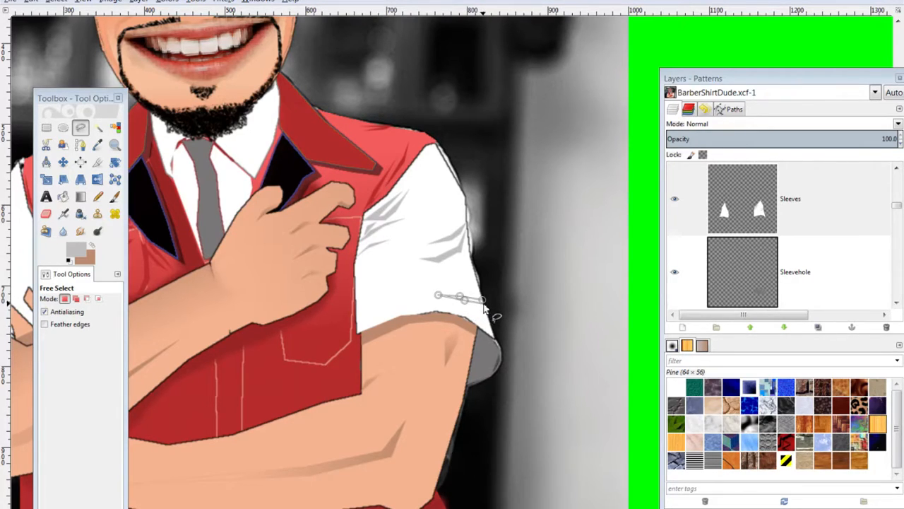
left_click(481, 299)
key("ctrl")
key("ctrl+shift")
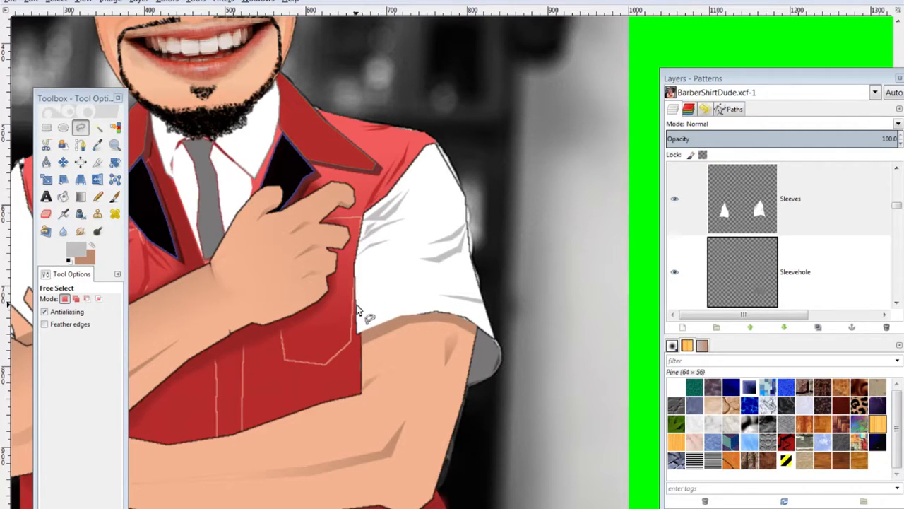
Fill a grey crease near the sleeve hem
left_click(357, 311)
left_click(370, 302)
left_click(403, 295)
left_click(380, 302)
left_click(357, 313)
key("Return")
key("ctrl+shift+a")
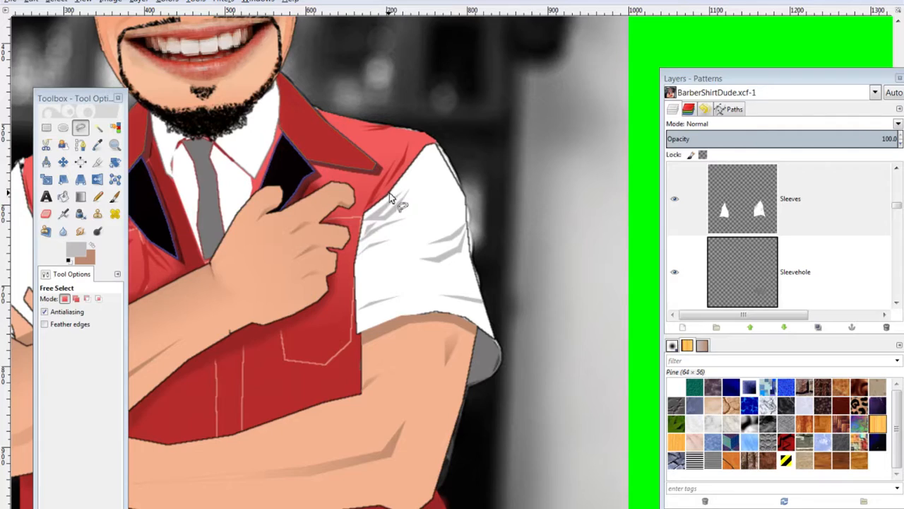
Fill a grey crease along the shoulder edge up to the shoulder tip
left_click(408, 175)
left_click(420, 161)
left_click(432, 146)
left_click(441, 146)
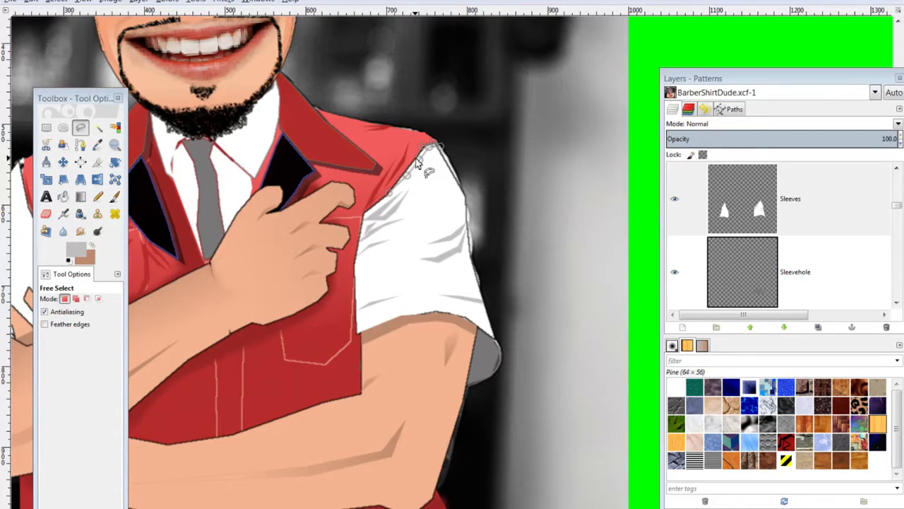
key("Return")
key("ctrl")
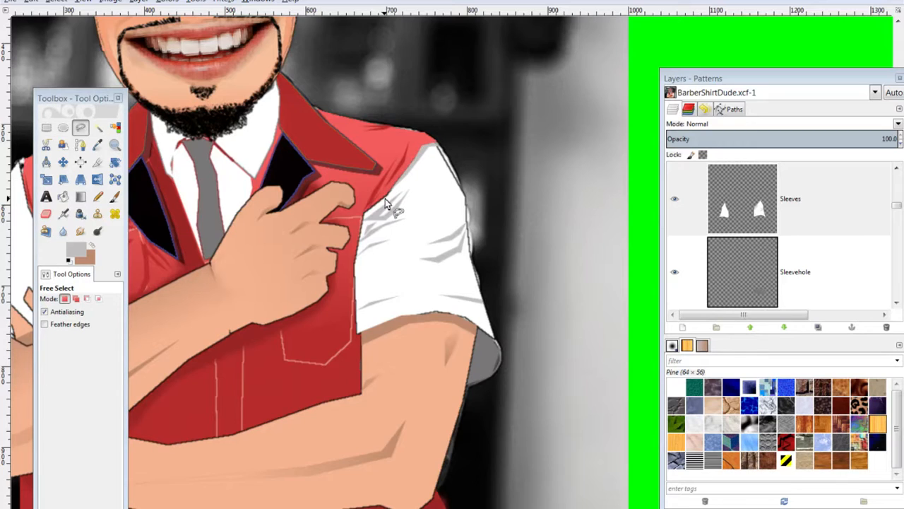
scroll(385, 203, "down", 4, "ctrl")
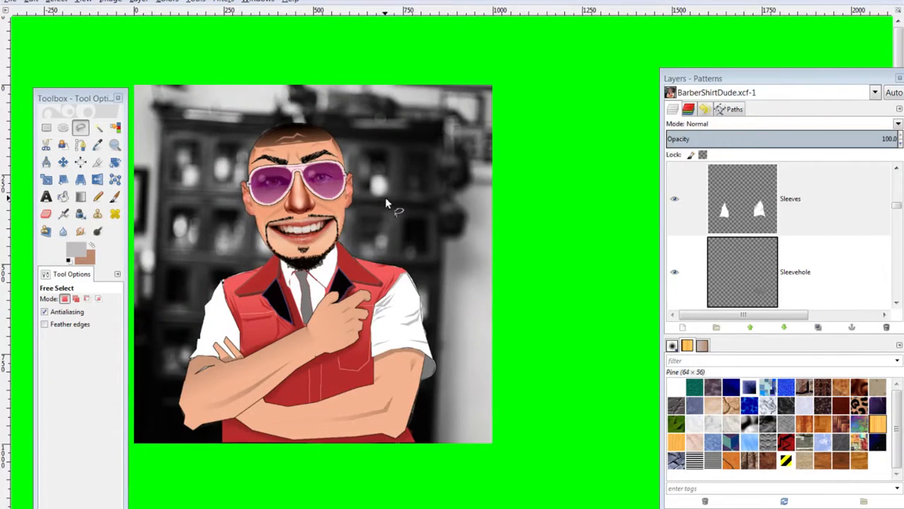
scroll(386, 203, "up", 4, "ctrl")
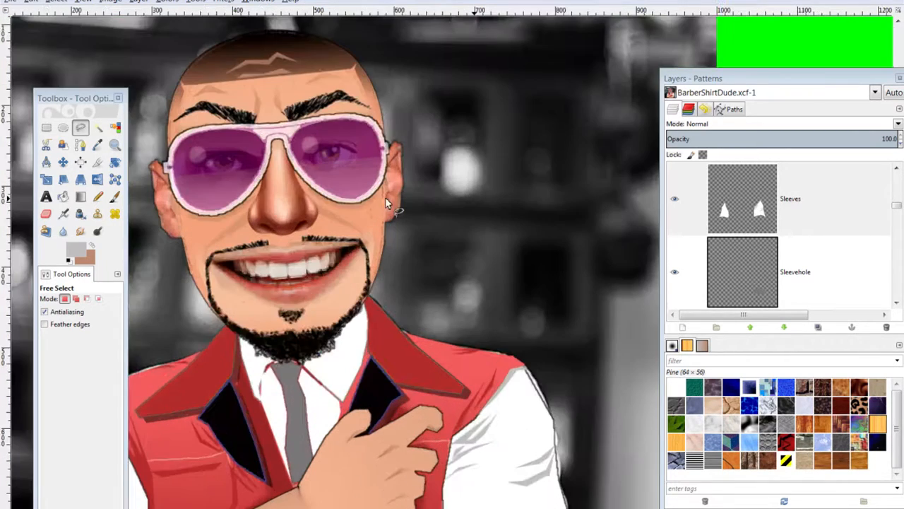
scroll(388, 204, "down", 5)
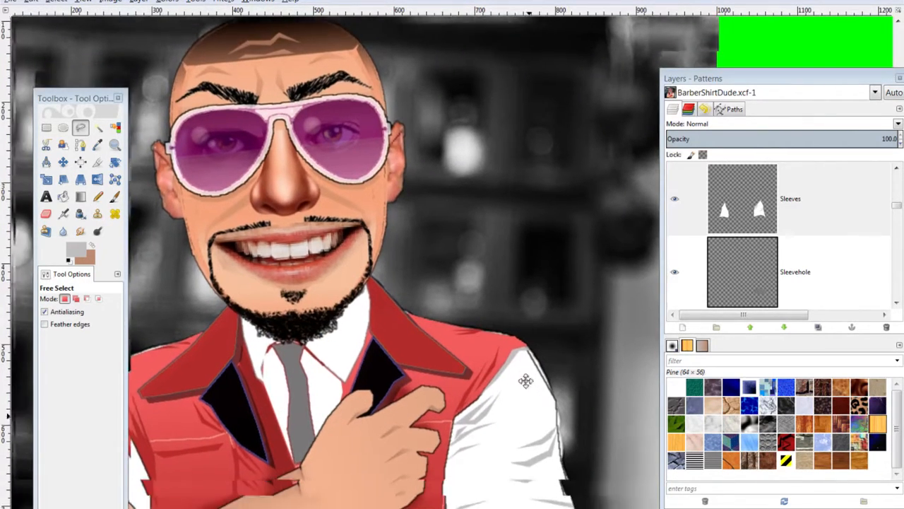
scroll(503, 292, "down", 2)
scroll(494, 297, "up", 2, "ctrl")
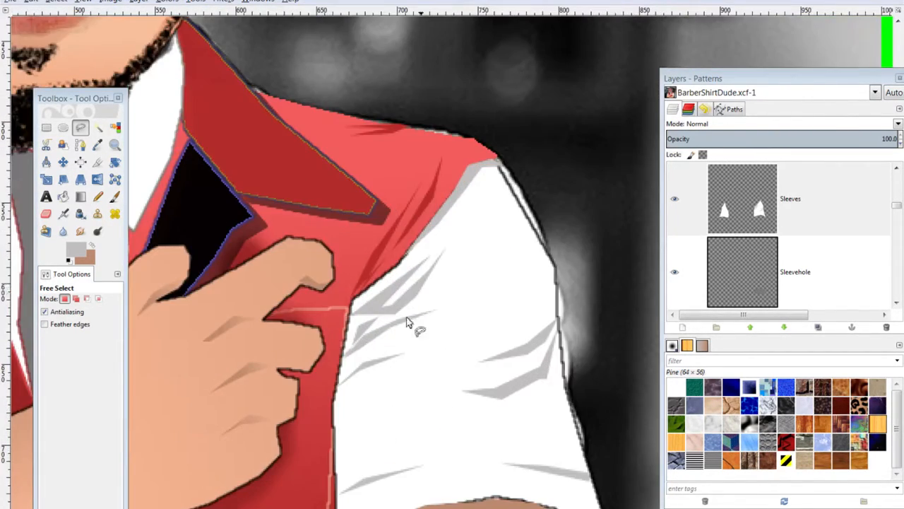
Outline a long diagonal crease across the sleeve toward the shoulder
left_click(417, 337)
left_click(451, 329)
left_click(485, 306)
left_click(521, 269)
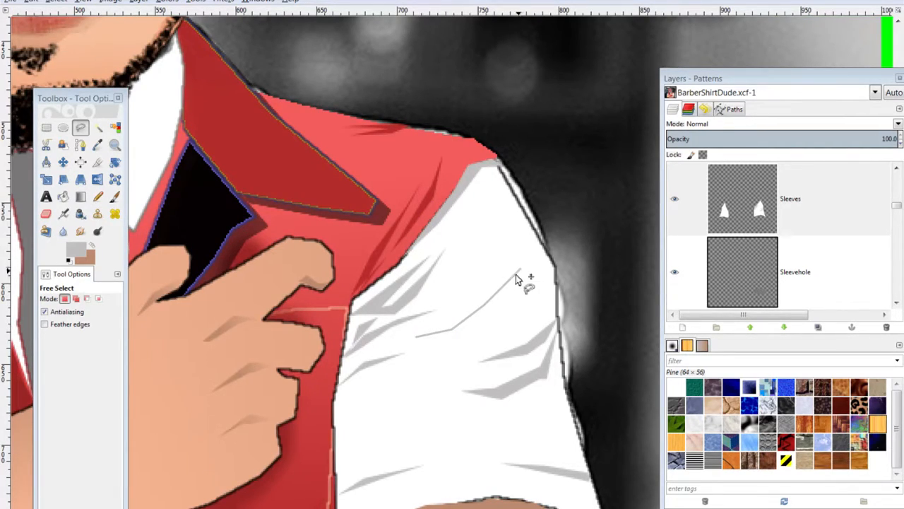
left_click(452, 333)
left_click(417, 338)
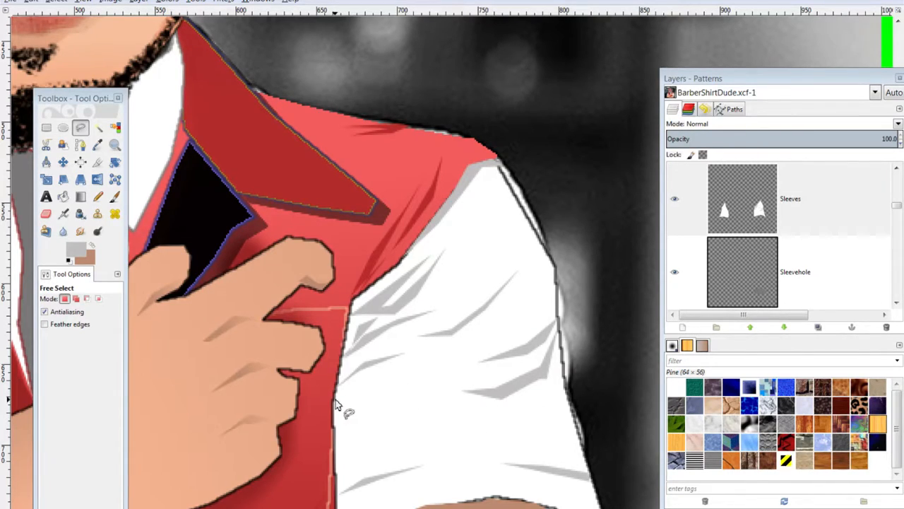
Fill a small grey crease at the shirt edge, then zoom out to the whole character
left_click(405, 381)
left_click(416, 393)
left_click(400, 384)
left_click(337, 398)
key("ctrl")
key("ctrl+comma")
key("ctrl+shift+a")
key("minus")
key("minus")
key("minus")
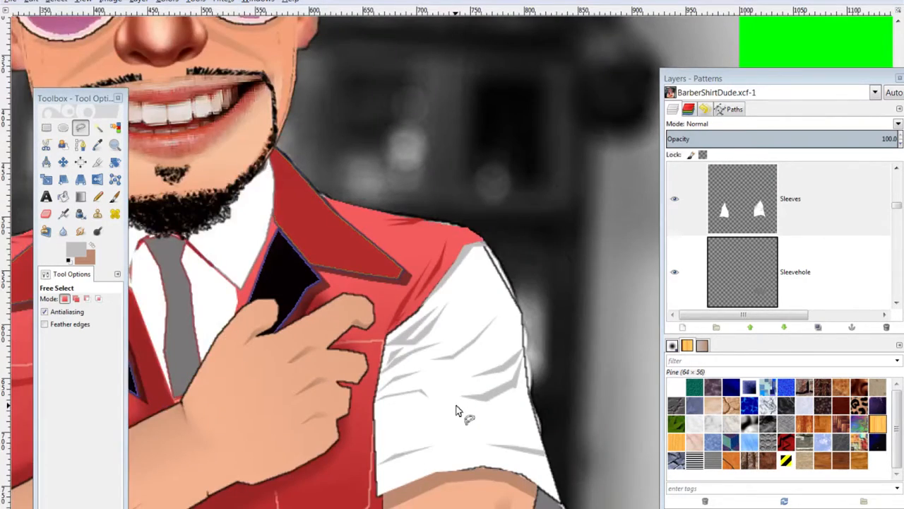
key("minus")
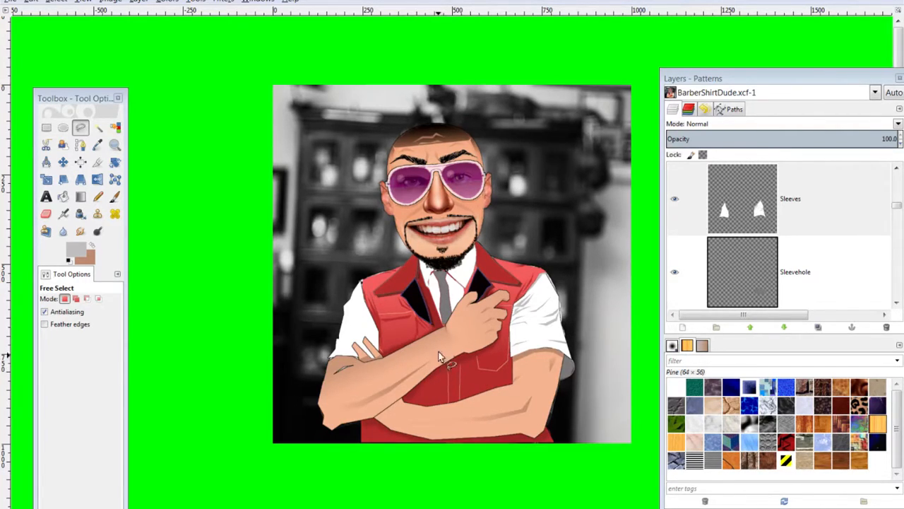
On Layer #7, select both lapels by colour with Select by Color
scroll(777, 226, "up", 5)
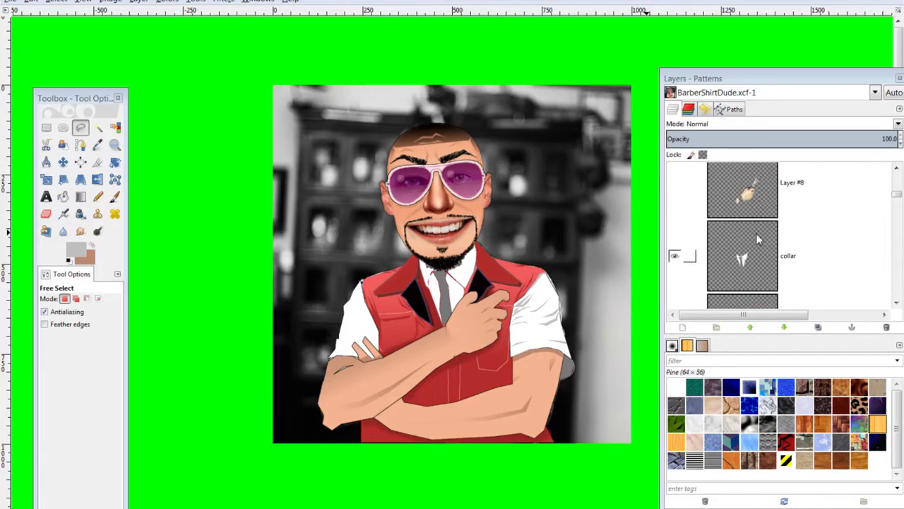
scroll(762, 240, "down", 6)
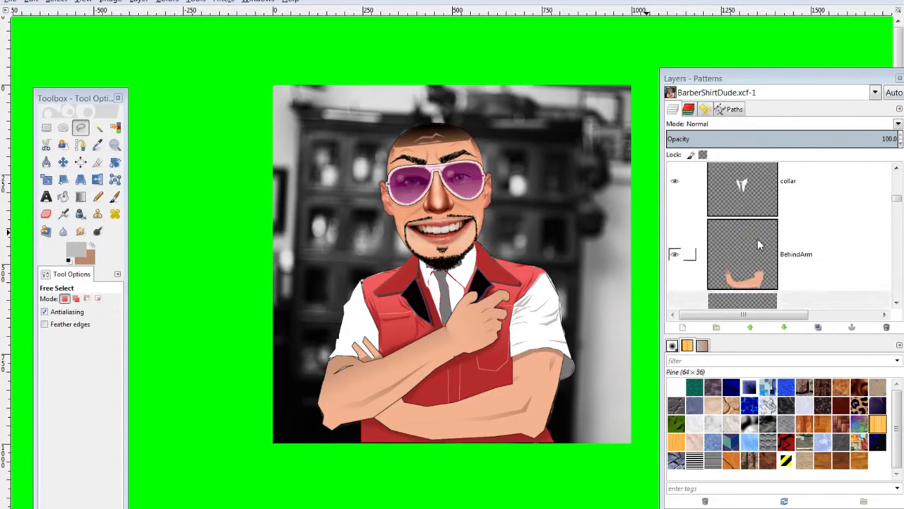
scroll(757, 245, "down", 1)
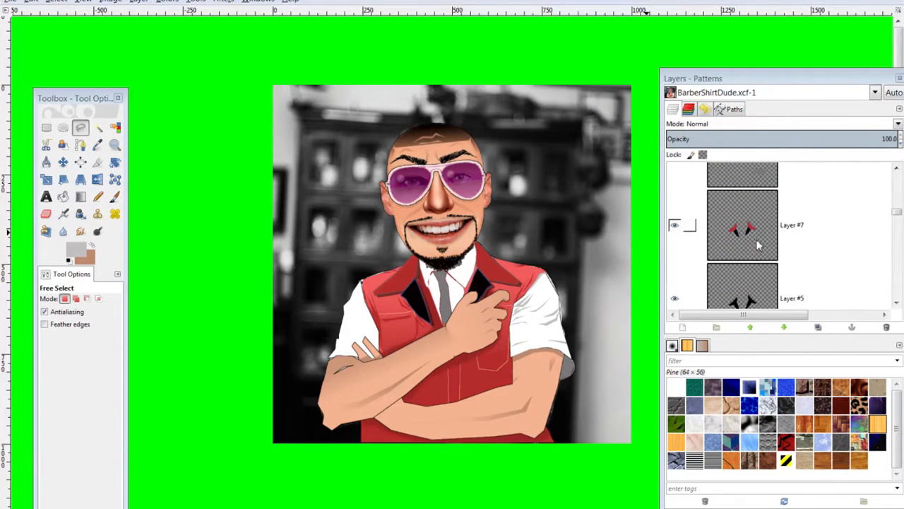
left_click(753, 239)
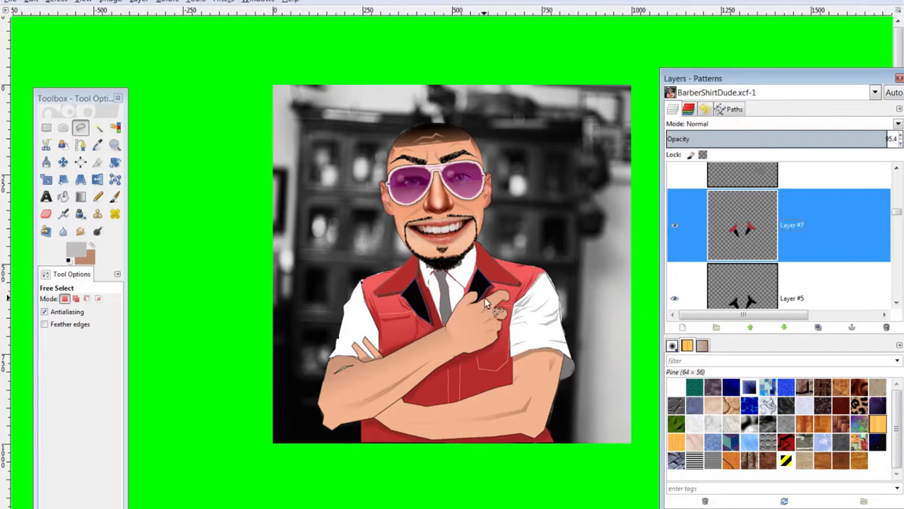
scroll(444, 297, "up", 2)
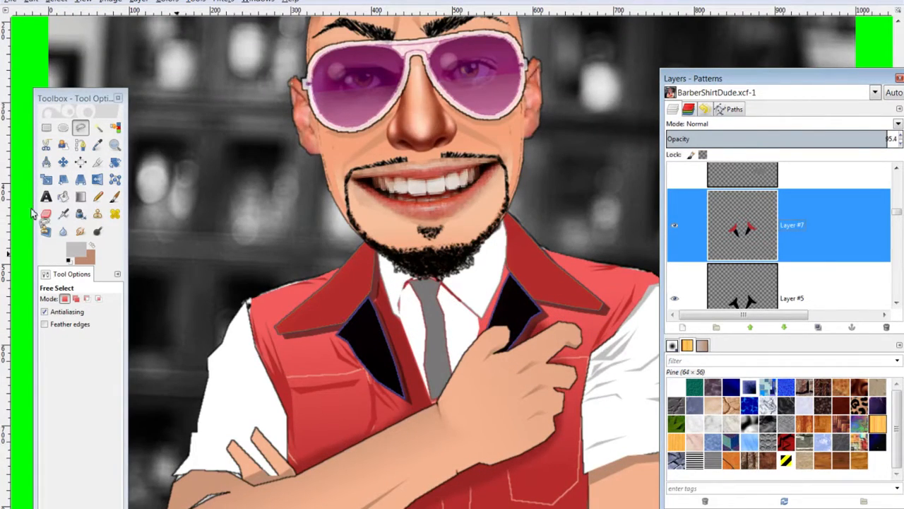
left_click(98, 127)
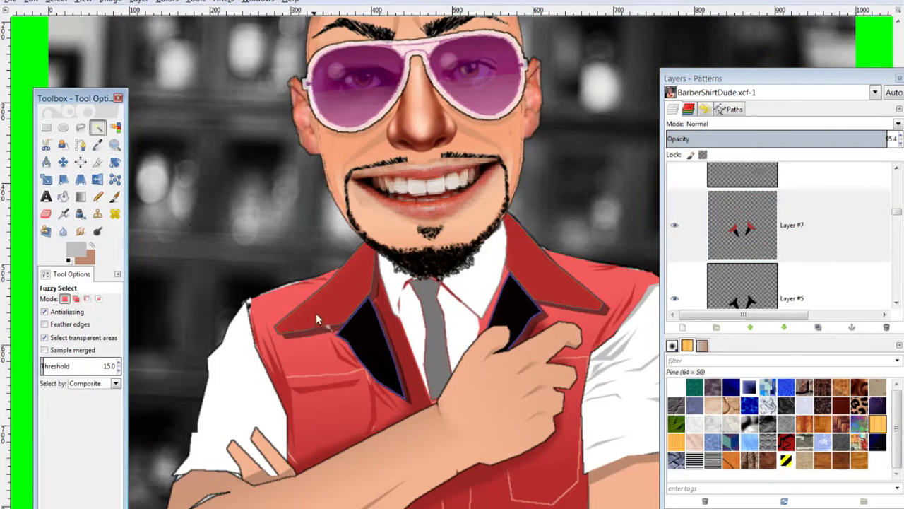
left_click(115, 128)
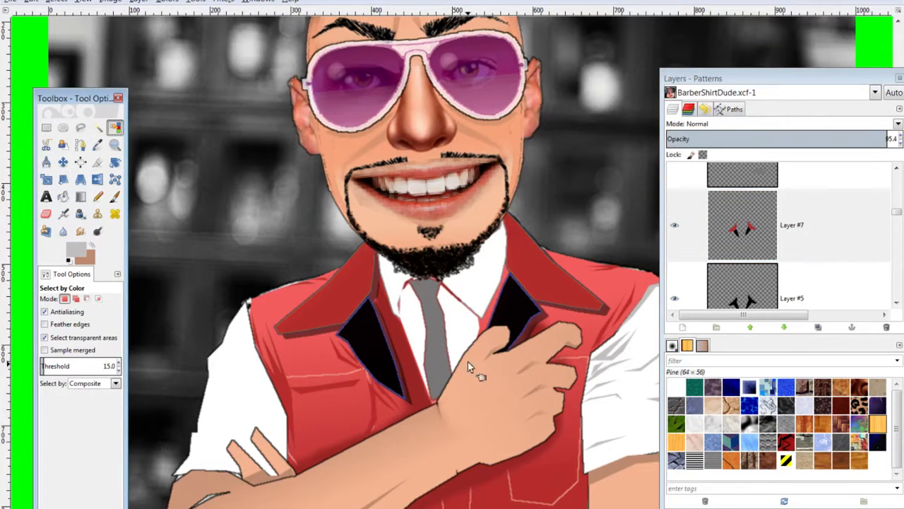
left_click(367, 305)
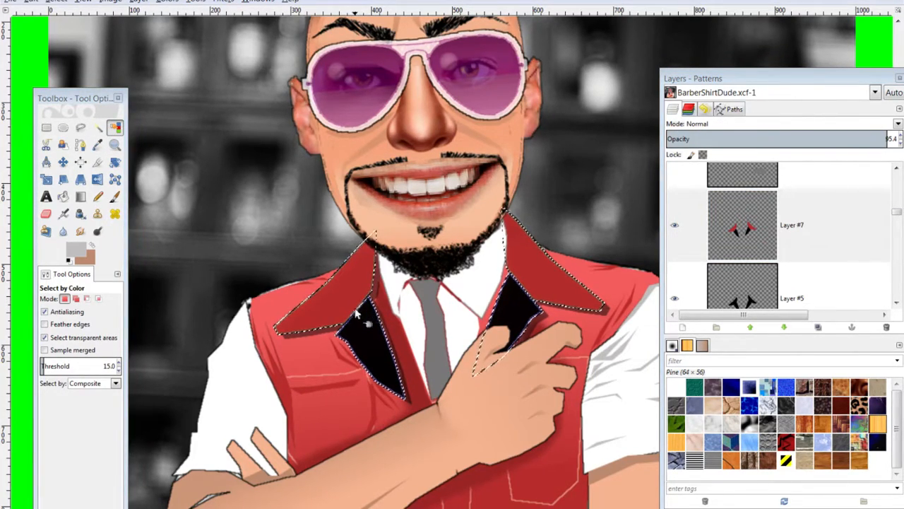
Set the foreground colour to bright red f10707
scroll(362, 312, "up", 5, "ctrl")
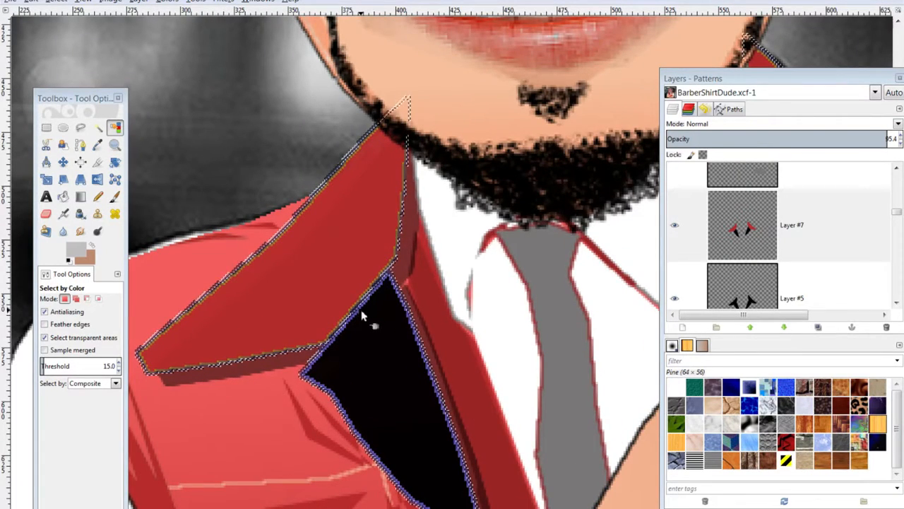
scroll(369, 367, "down", 5)
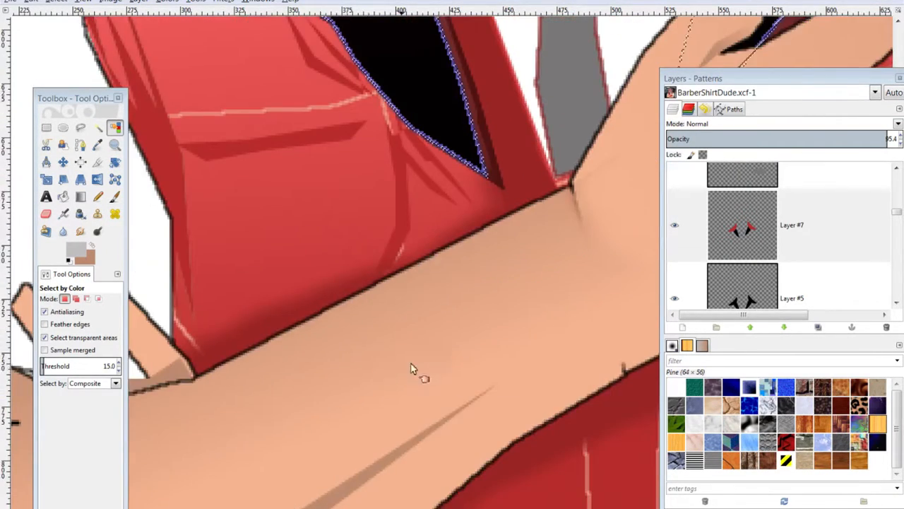
scroll(395, 371, "up", 2)
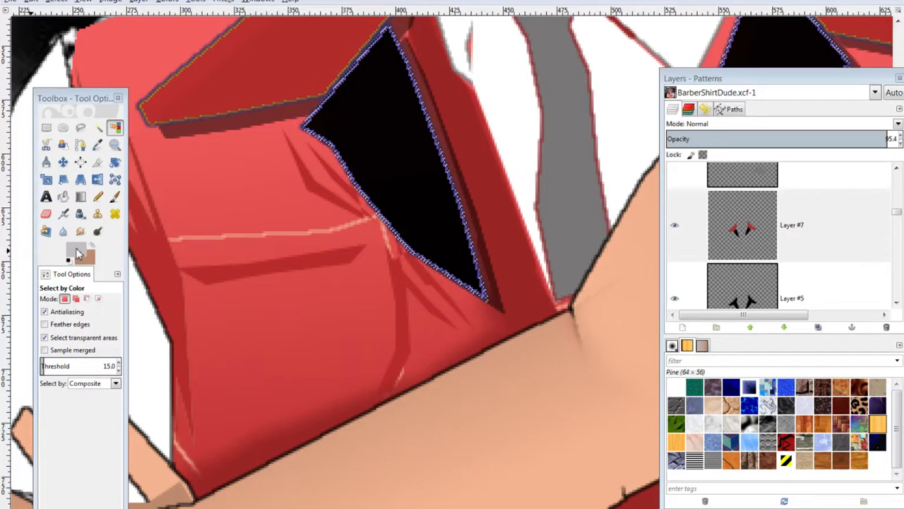
left_click(76, 251)
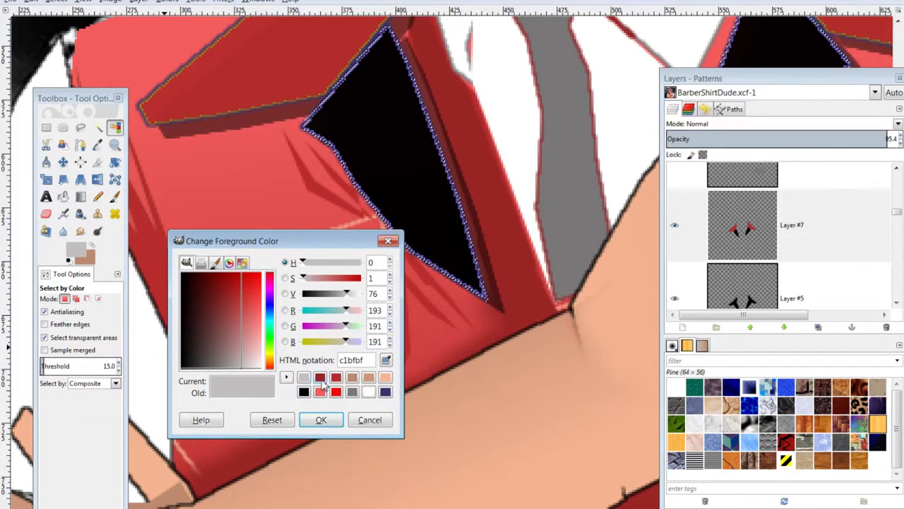
left_click(336, 391)
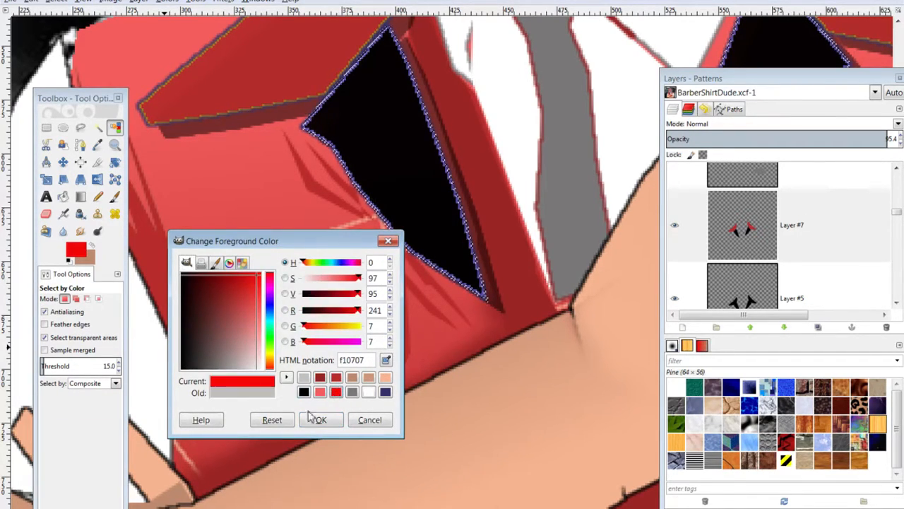
left_click(316, 420)
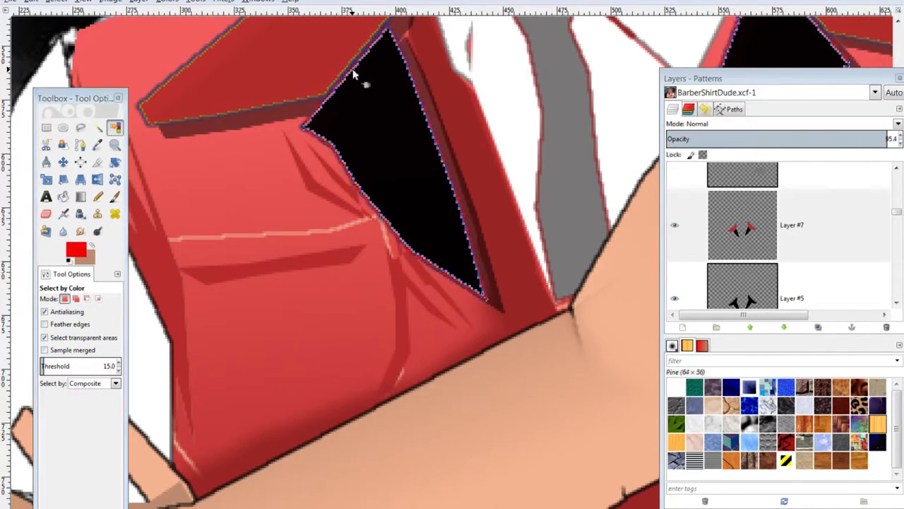
Clear the selection around the black lapel area
key("ctrl")
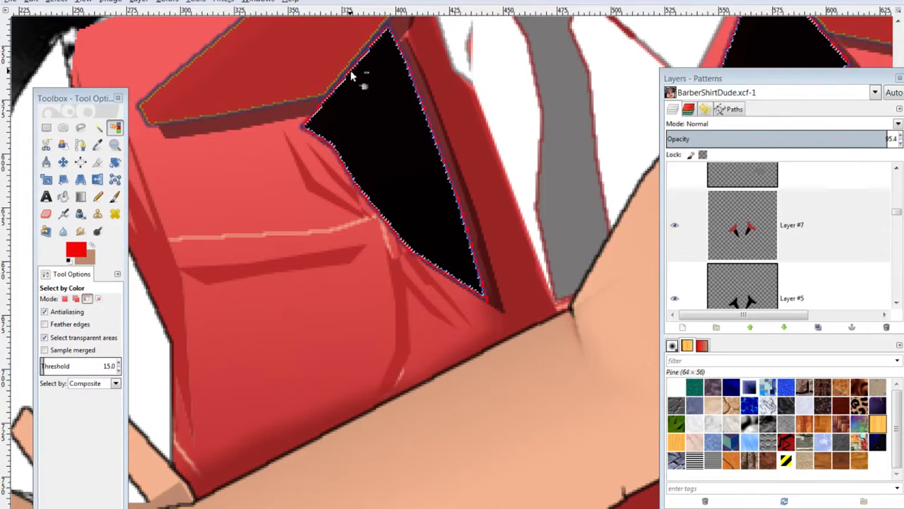
key("ctrl+shift")
key("ctrl+shift+a")
scroll(351, 75, "down", 3)
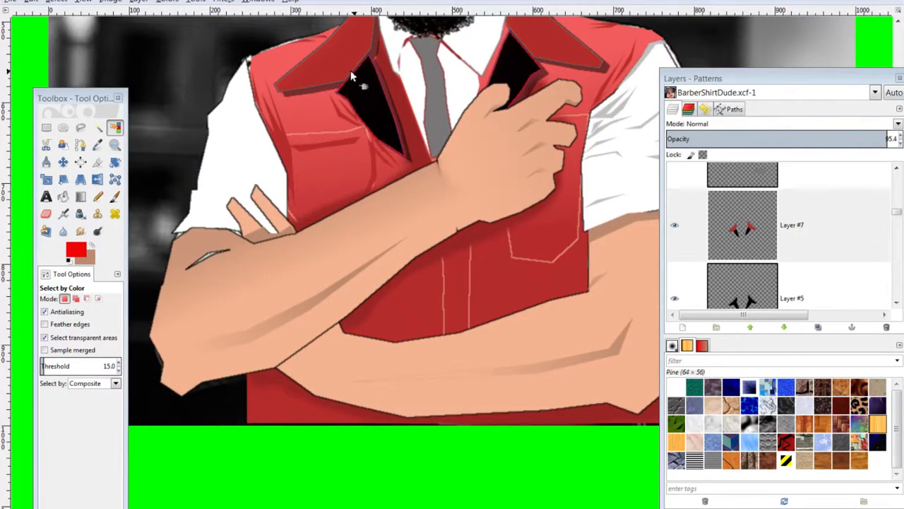
scroll(350, 70, "down", 1)
scroll(348, 73, "up", 3)
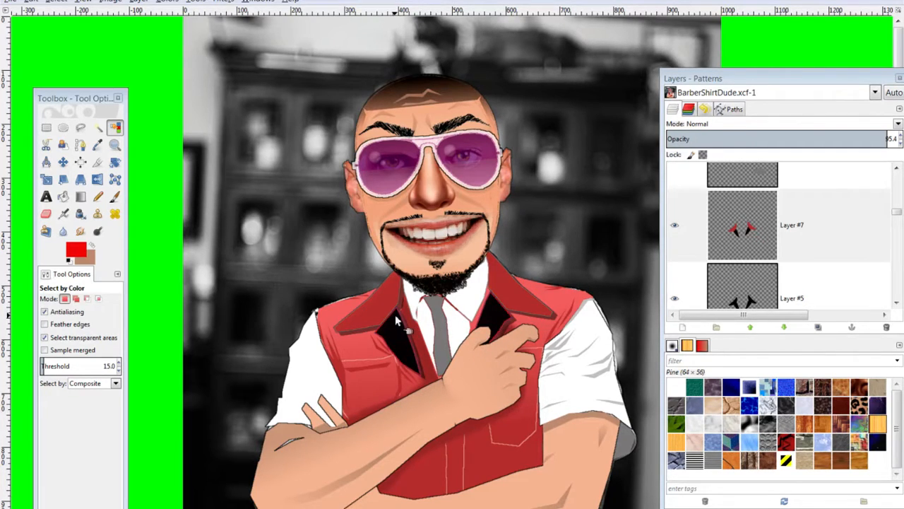
Set the Select by Color threshold to 23, undo the oversized vest selection, and deselect
scroll(418, 276, "up", 2)
scroll(418, 281, "up", 2)
left_click(117, 363)
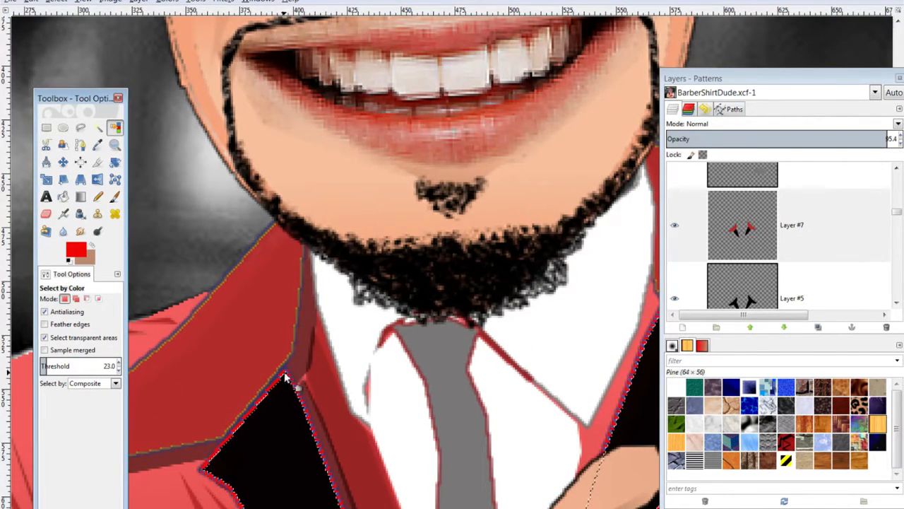
left_click(200, 302)
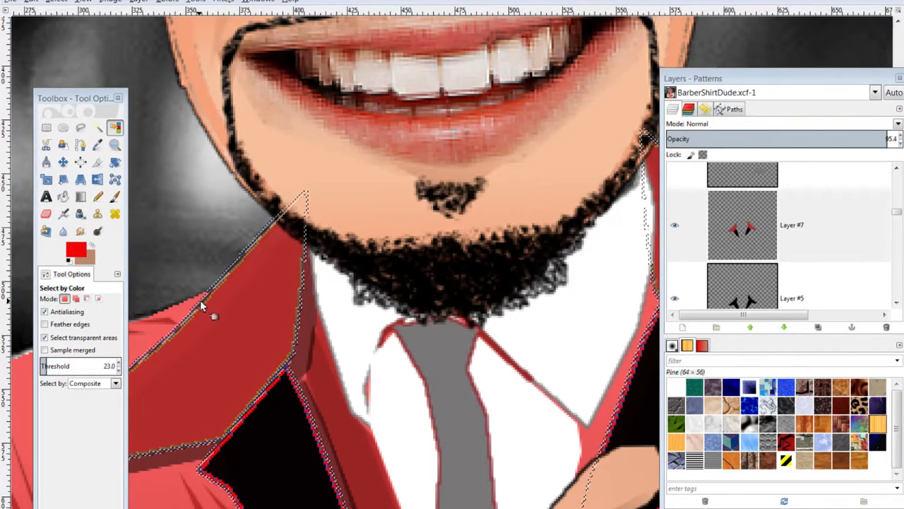
key("ctrl")
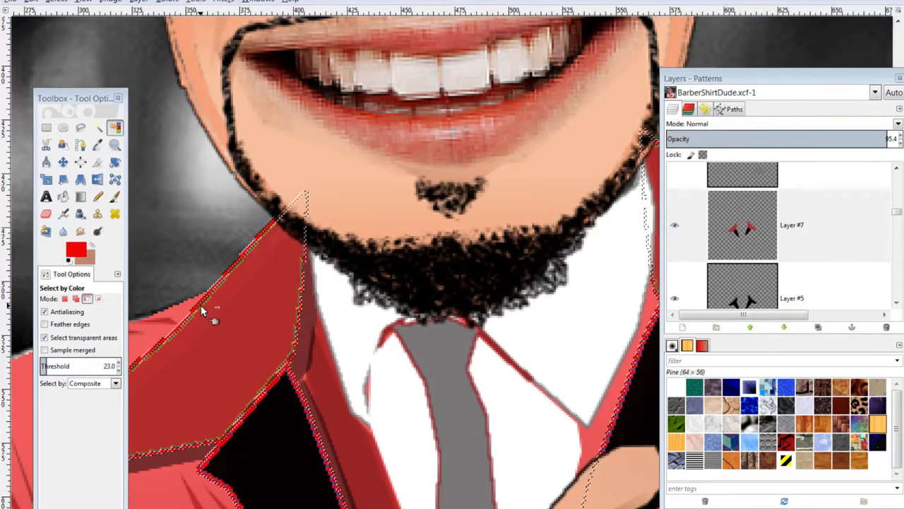
key("ctrl+z")
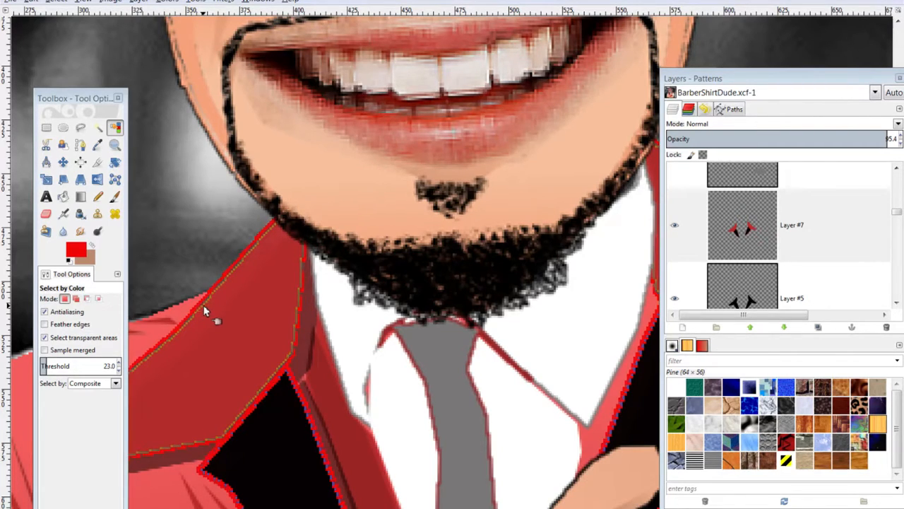
scroll(304, 417, "up", 2)
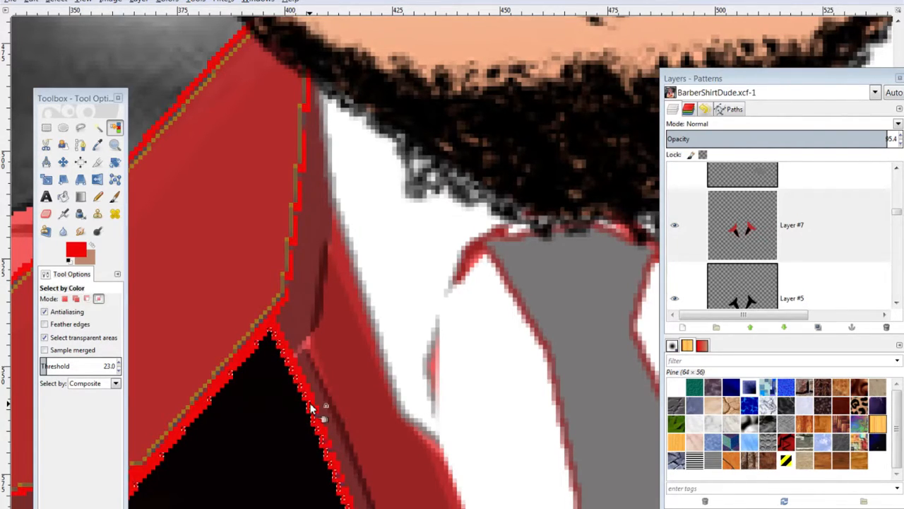
left_click(311, 404, "ctrl+shift")
scroll(309, 403, "down", 6)
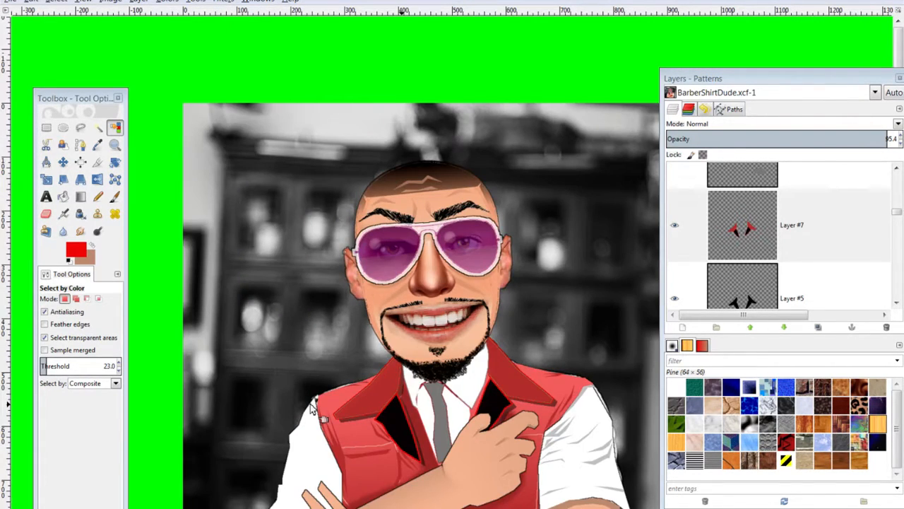
scroll(311, 409, "down", 1)
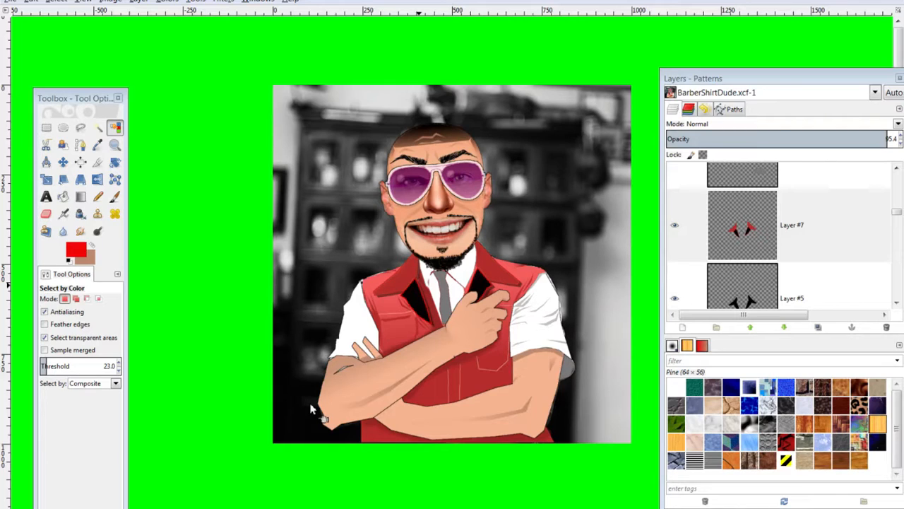
Pick Layer #5 with the Move tool and lower its opacity to soften the red lapel edging
left_click(742, 286)
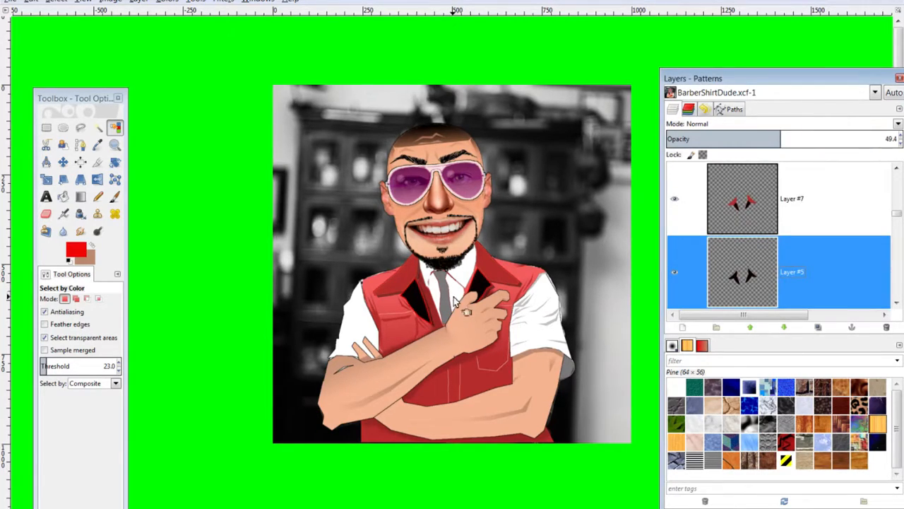
left_click(63, 162)
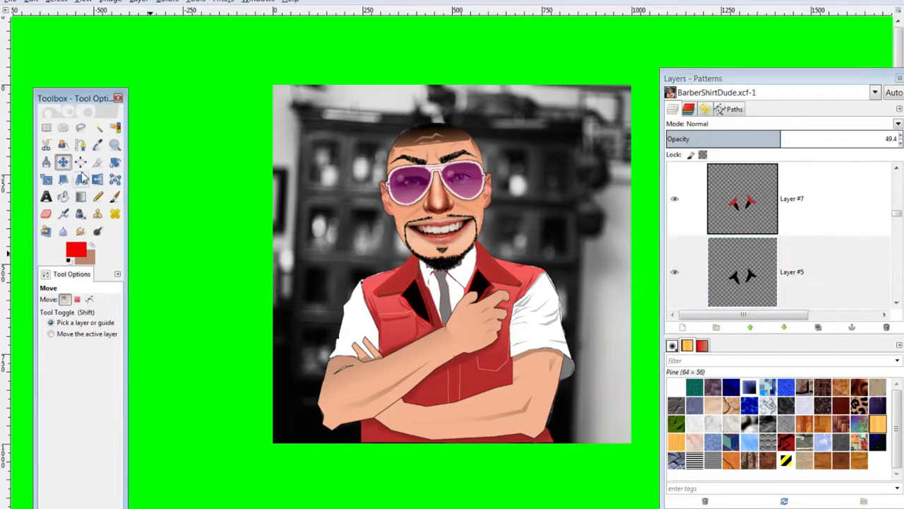
left_click(396, 296)
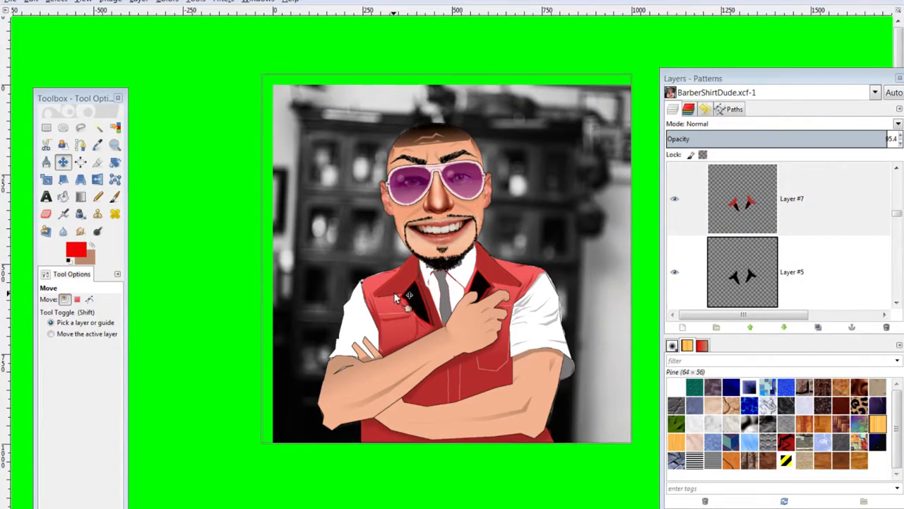
left_click(400, 297)
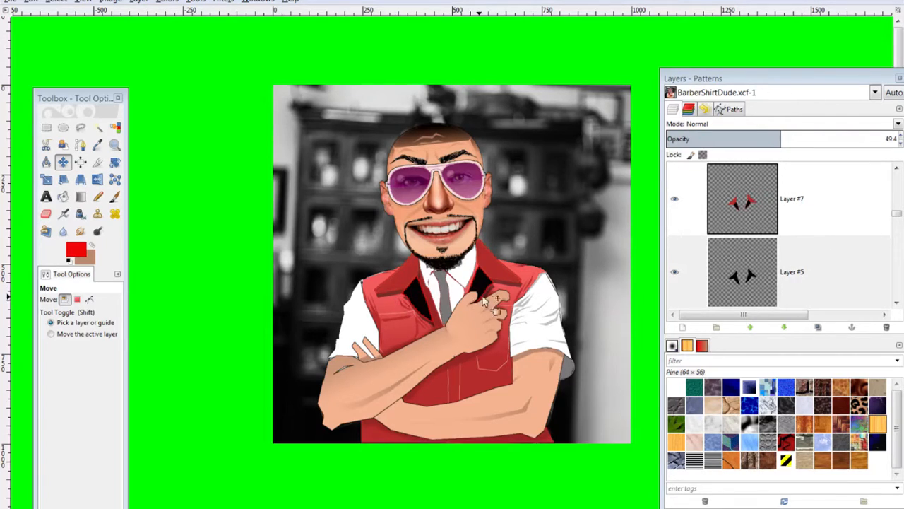
left_click(412, 272)
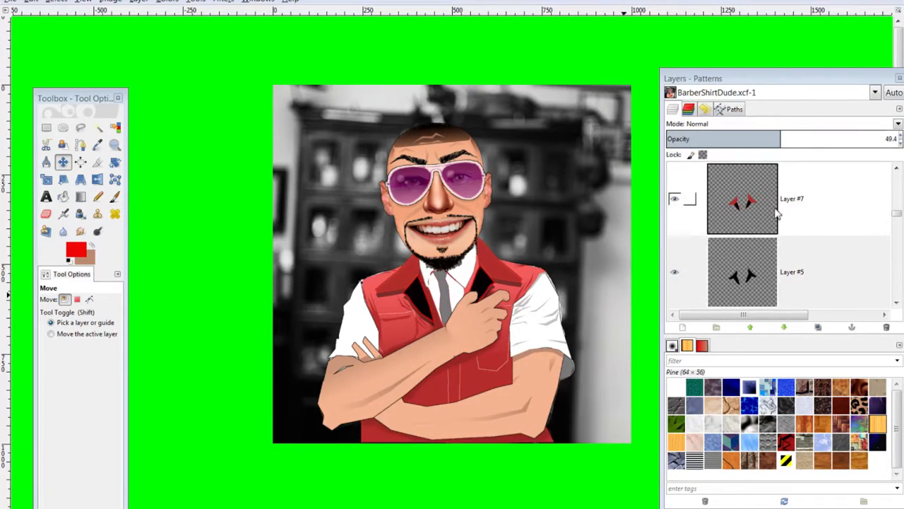
left_click(757, 267)
left_click_drag(757, 139, 777, 133)
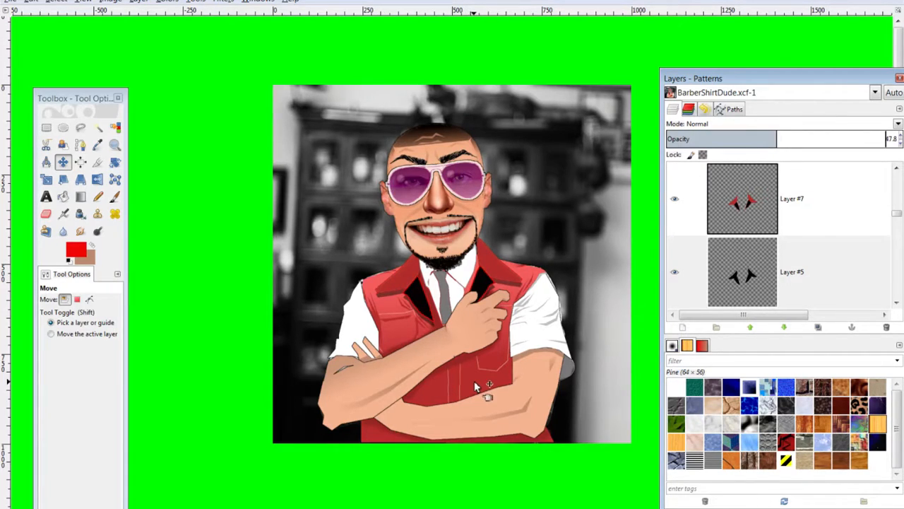
Make the collar layer active and choose the Fuzzy Select tool
scroll(766, 264, "down", 10)
scroll(768, 264, "up", 16)
scroll(768, 263, "up", 4)
left_click(767, 261)
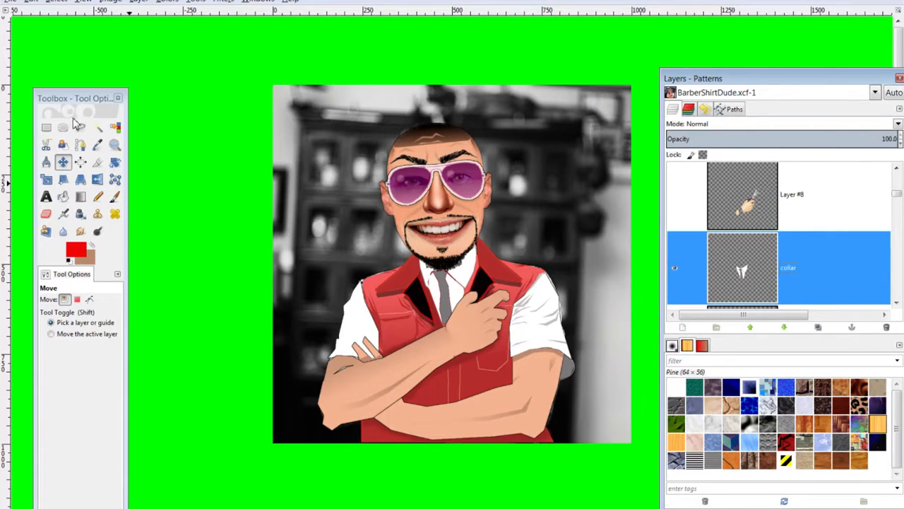
left_click(98, 127)
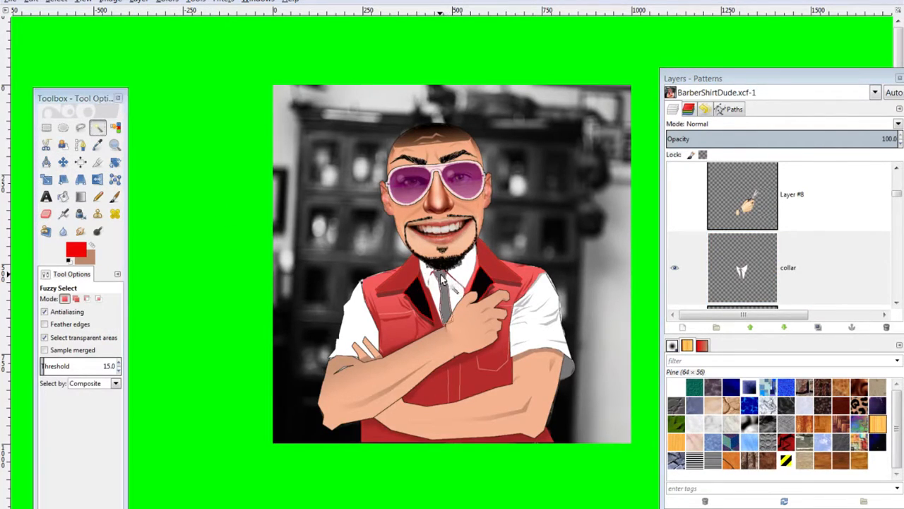
Set the Blend tool to the Blinds gradient and drag it down the selected tie
left_click(76, 250)
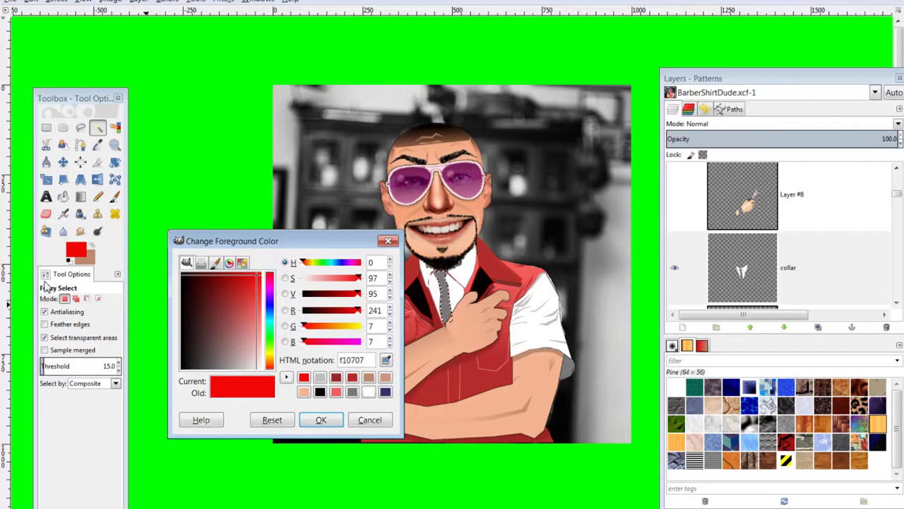
left_click(80, 196)
left_click(65, 340)
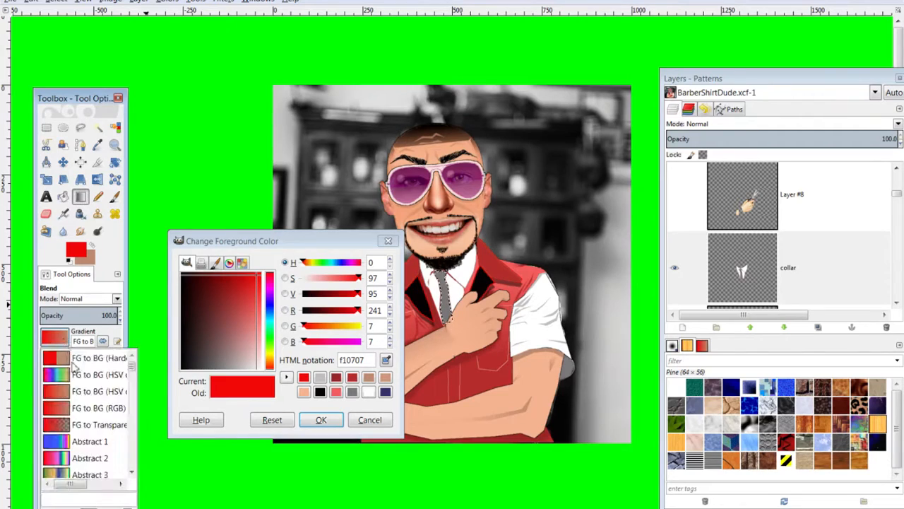
scroll(82, 438, "down", 2)
left_click(81, 448)
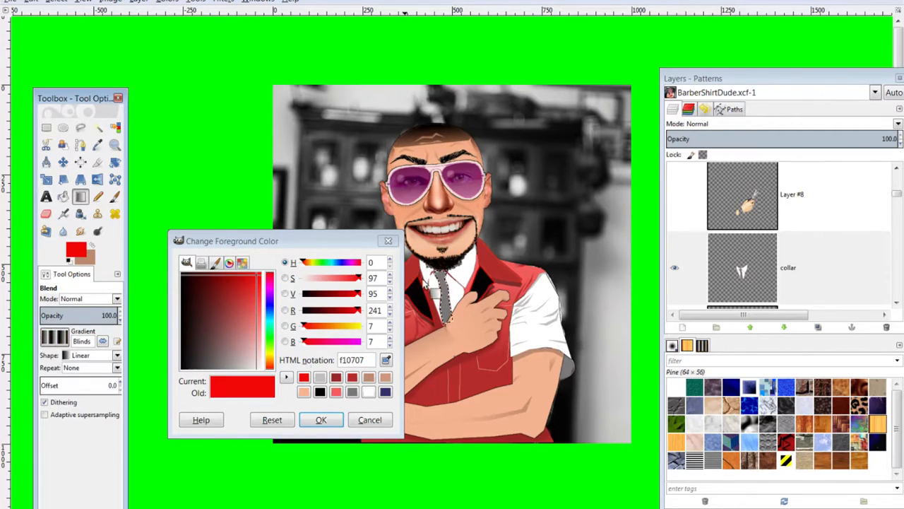
left_click(322, 420)
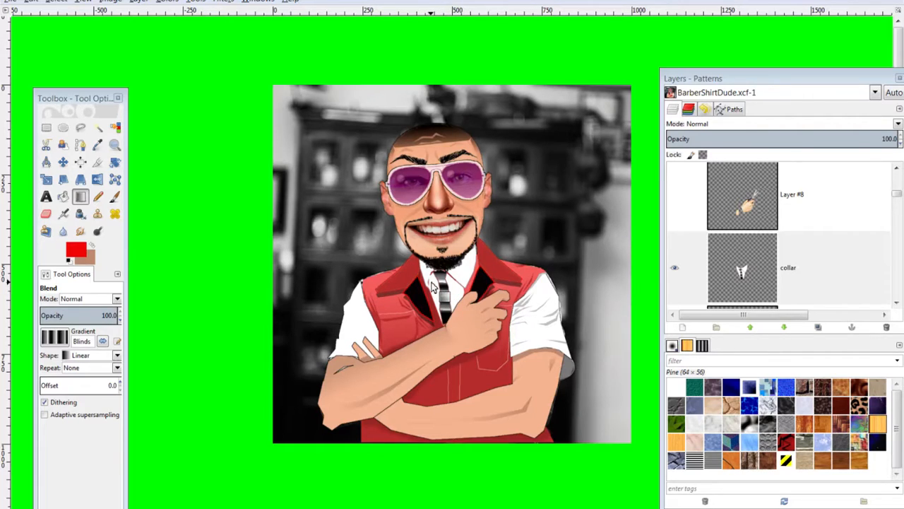
key("ctrl+z")
left_click_drag(443, 277, 452, 344)
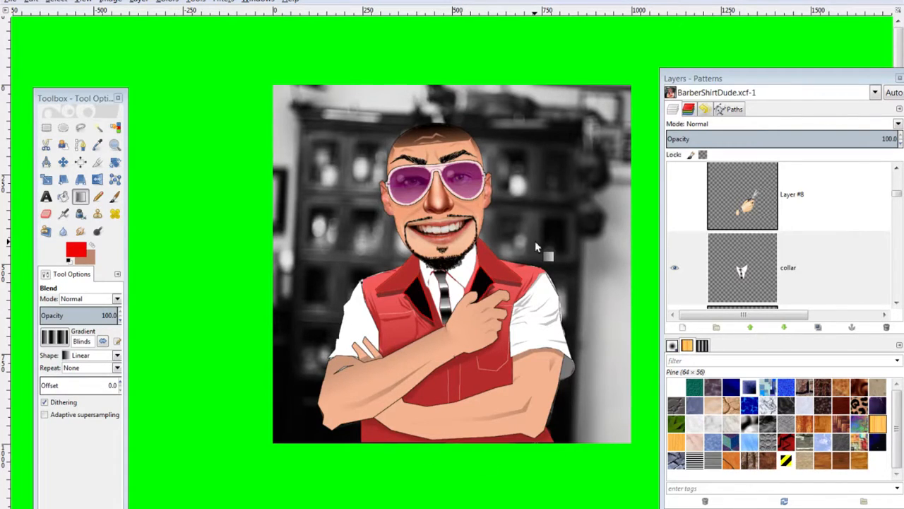
Choose Free Select and make the BehindArm layer active
left_click(79, 128)
scroll(759, 254, "down", 2)
scroll(762, 261, "up", 4)
scroll(756, 255, "down", 5)
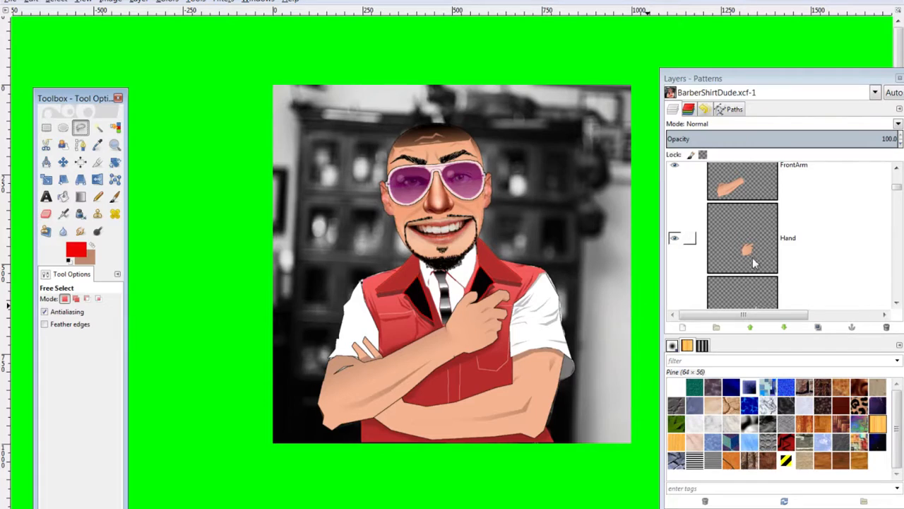
scroll(754, 263, "down", 3)
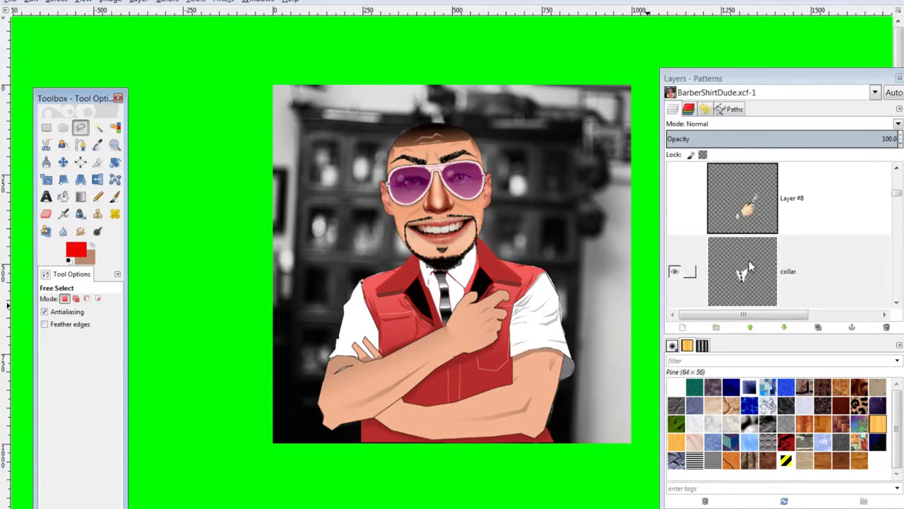
scroll(750, 267, "down", 5)
left_click(742, 226)
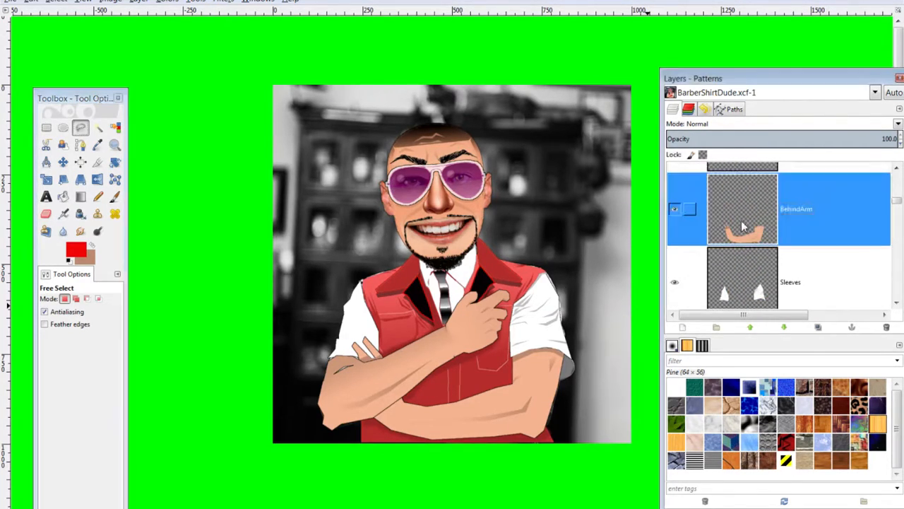
Lasso an area around the wrist, then clear that selection
left_click(398, 402)
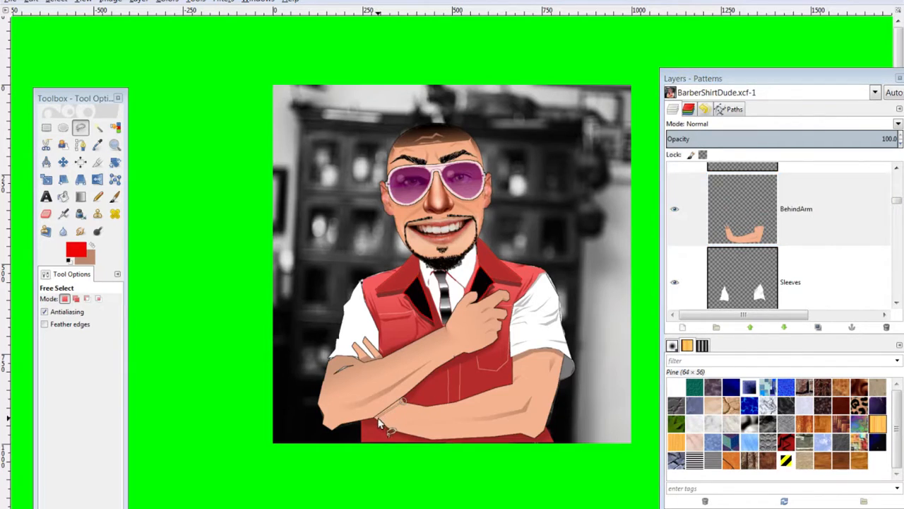
left_click(376, 418)
left_click(368, 411)
left_click(399, 388)
left_click(399, 402)
key("ctrl")
key("ctrl+shift+a")
Lasso a new selection from the wrist along the folded forearm
left_click(403, 404)
left_click(377, 419)
left_click(402, 402)
scroll(394, 420, "up", 1)
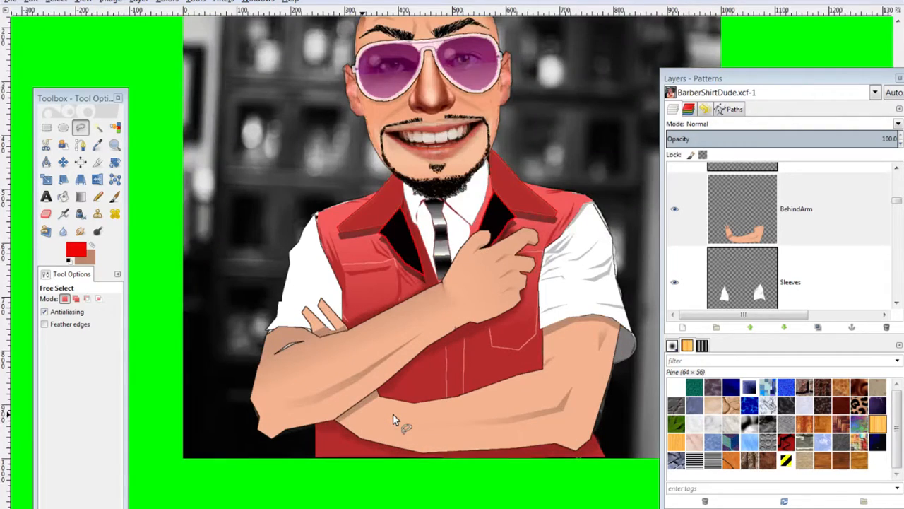
scroll(398, 414, "down", 1)
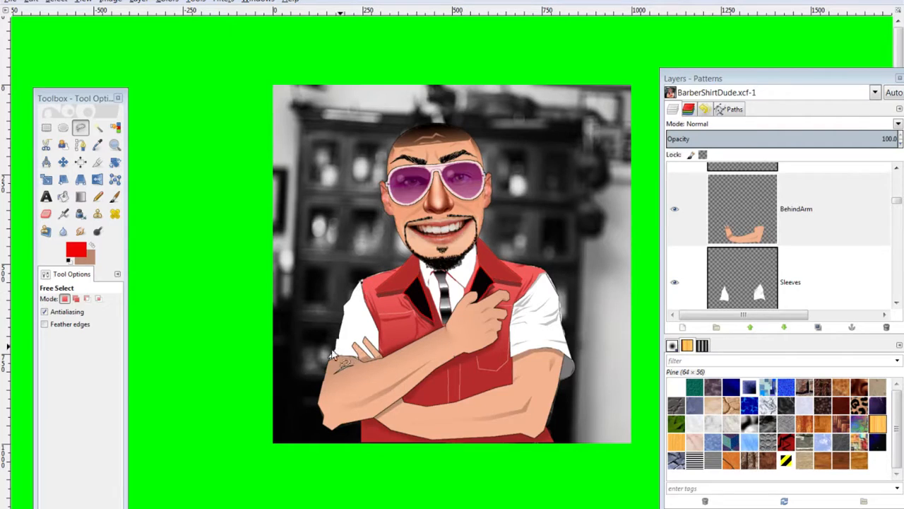
Make the collar layer active and lasso the small tie tip above the wrist
scroll(294, 356, "up", 2)
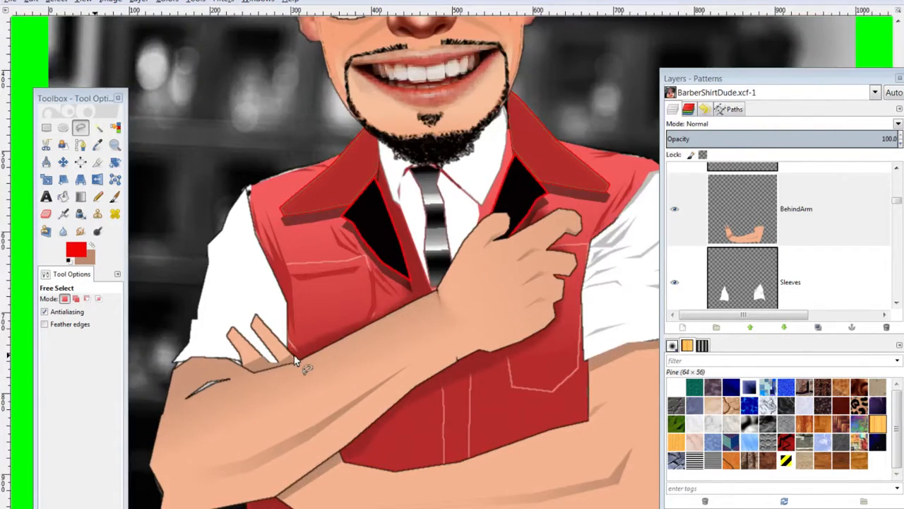
scroll(294, 356, "up", 1)
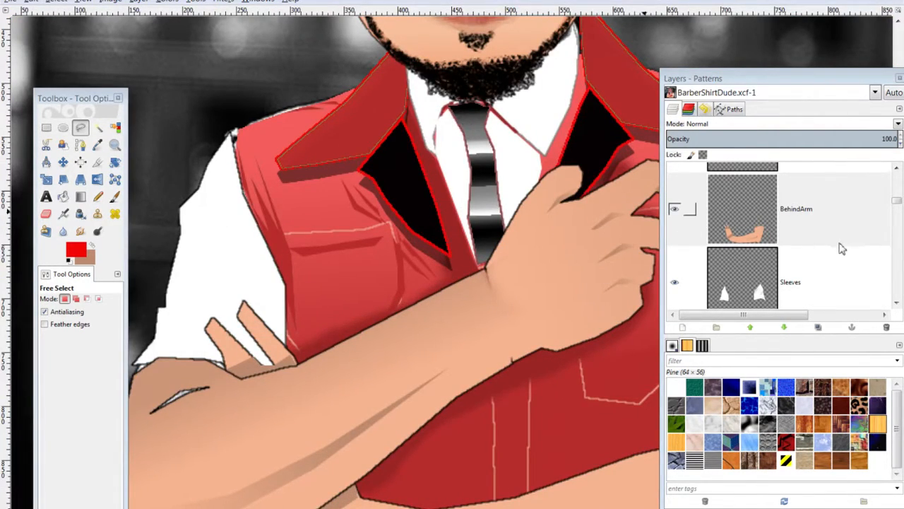
scroll(747, 247, "up", 1)
scroll(746, 250, "up", 4)
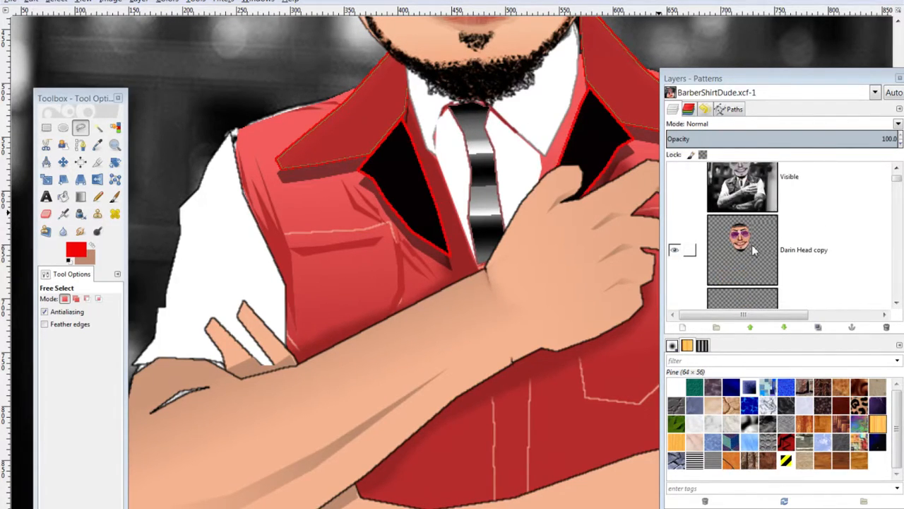
scroll(752, 244, "up", 1)
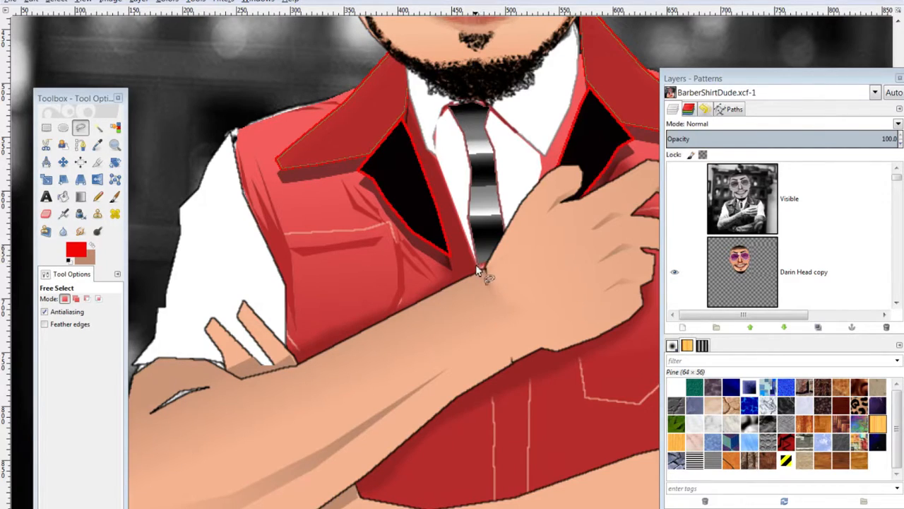
scroll(749, 251, "down", 6)
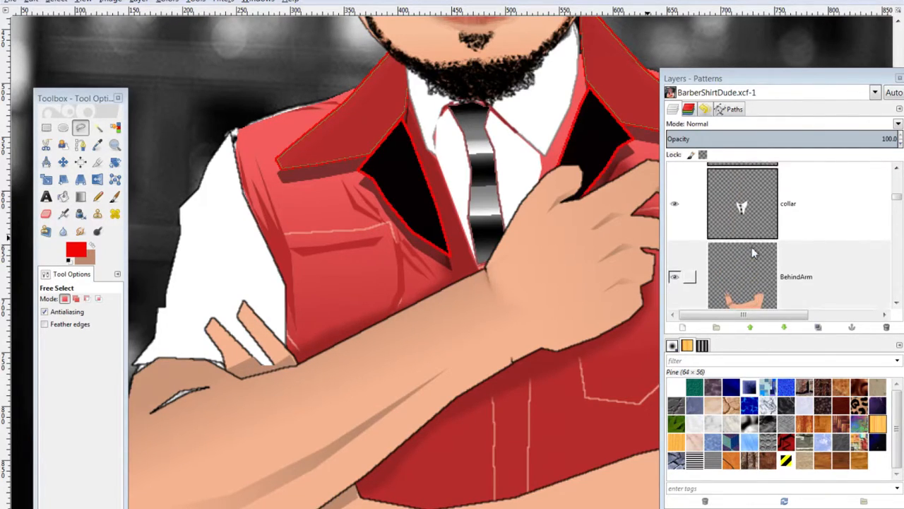
left_click(745, 230)
left_click(480, 267)
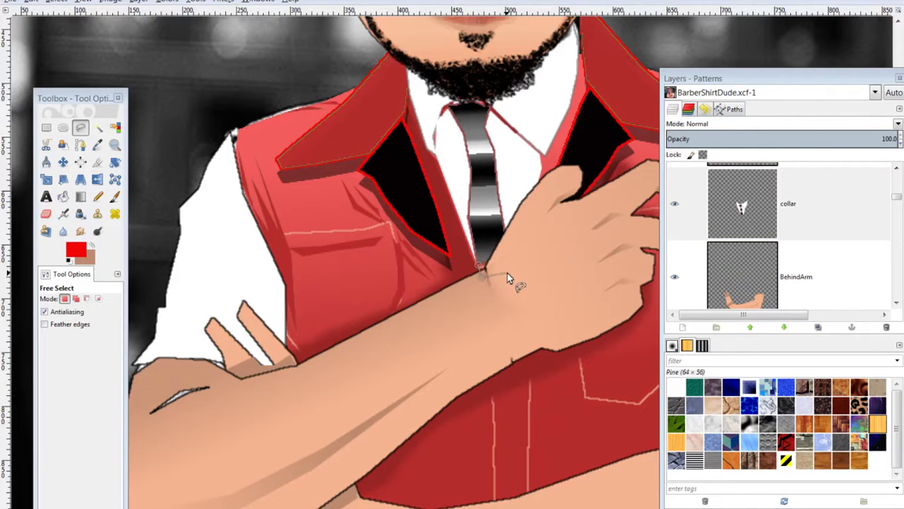
left_click(502, 255)
left_click(480, 266)
Briefly pick the Blend tool, return to Free Select, and reselect the collar layer
left_click(80, 196)
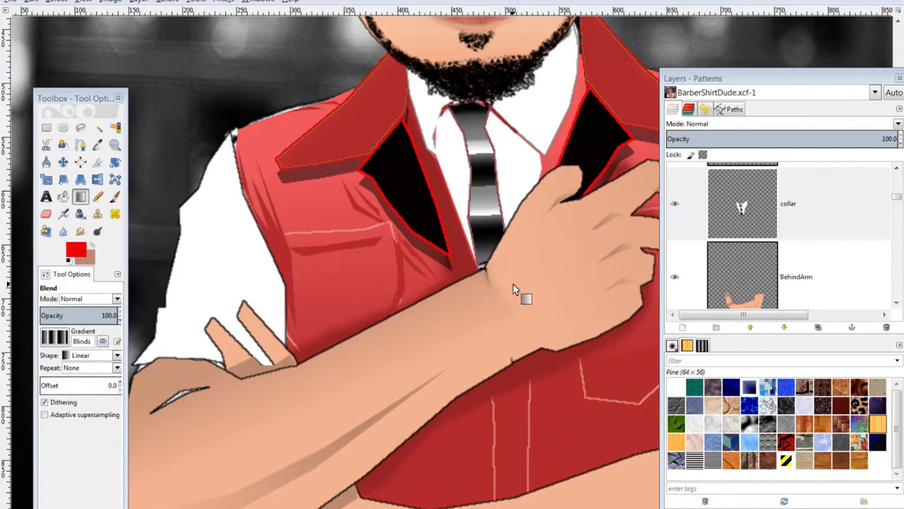
scroll(513, 283, "up", 3)
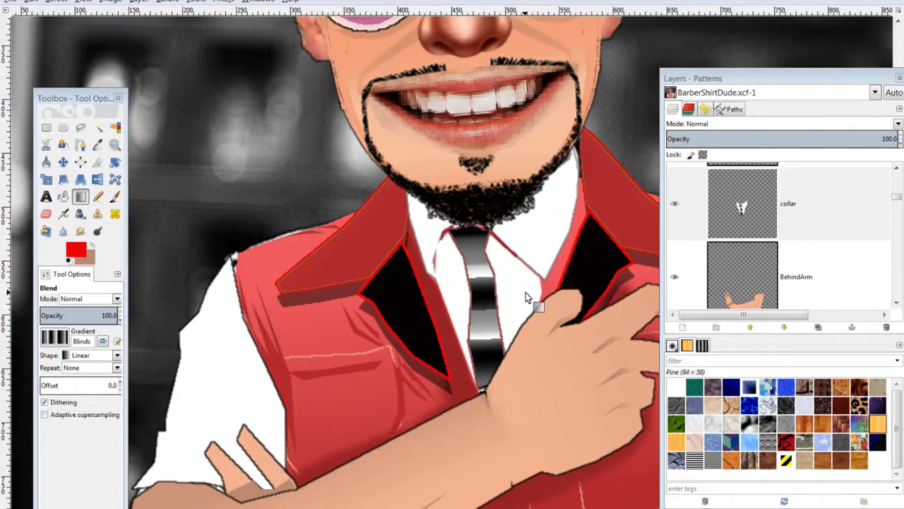
left_click(80, 128)
scroll(763, 262, "down", 5)
scroll(763, 265, "down", 6)
scroll(765, 263, "up", 8)
scroll(764, 255, "up", 6)
scroll(764, 279, "down", 3)
scroll(763, 283, "down", 3)
left_click(756, 272)
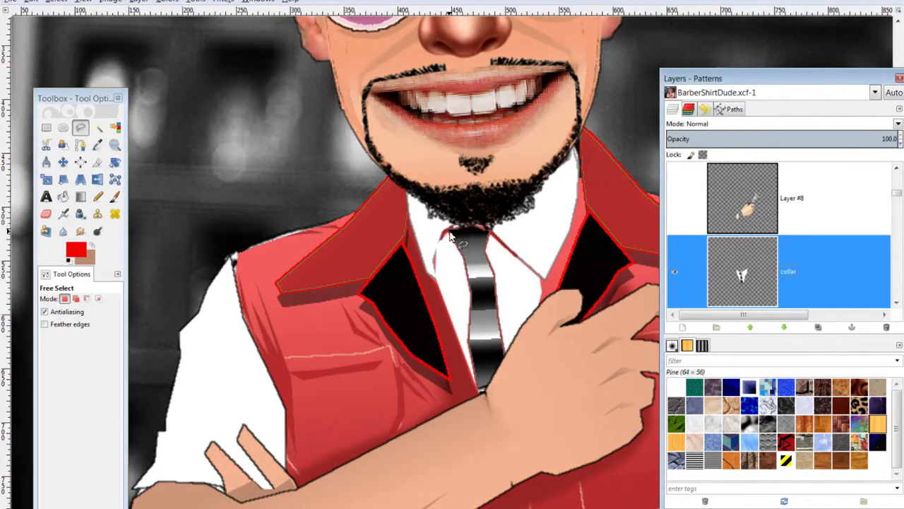
scroll(276, 404, "down", 5)
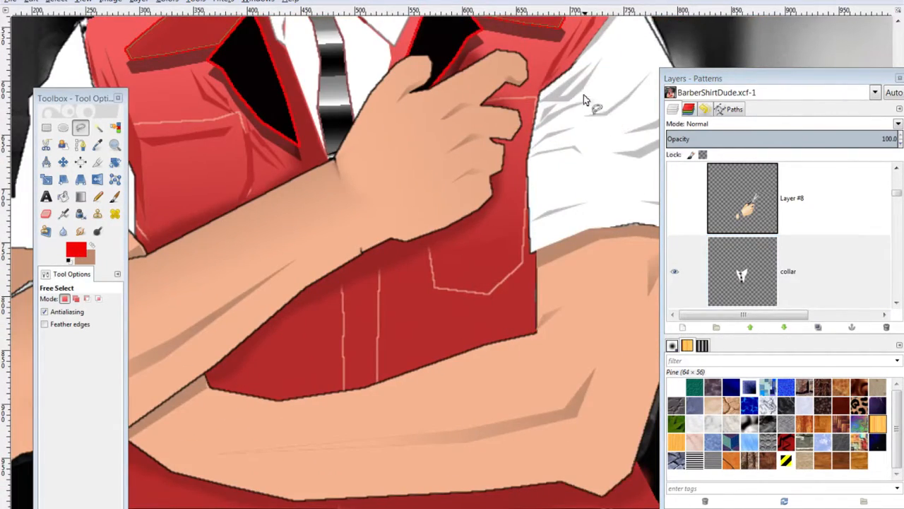
Set the foreground colour to light grey
left_click(76, 250)
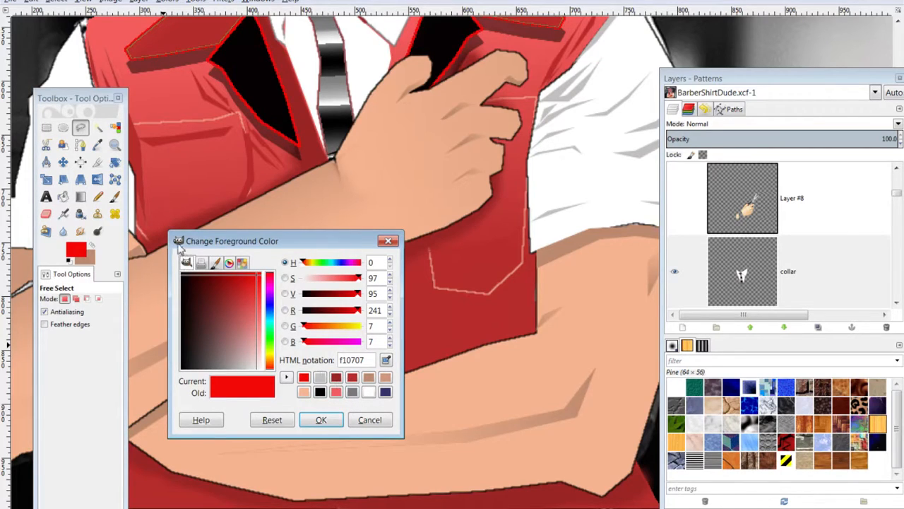
left_click(320, 378)
left_click(320, 419)
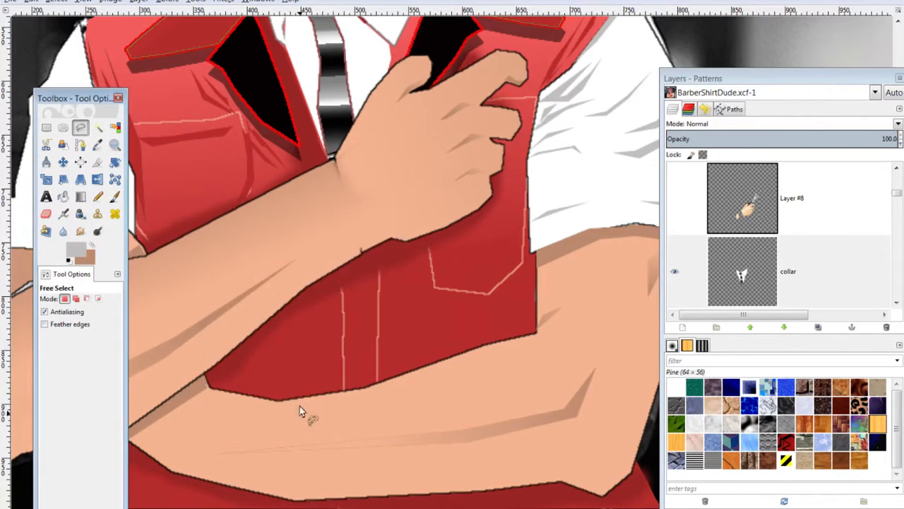
scroll(566, 101, "up", 3)
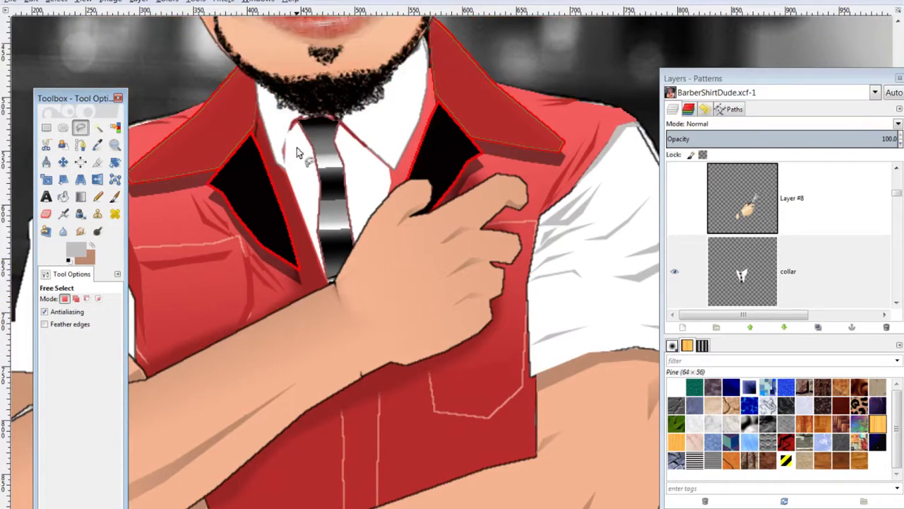
Outline areas along the shirt collar beside the tie, then clear the selection
left_click(293, 130)
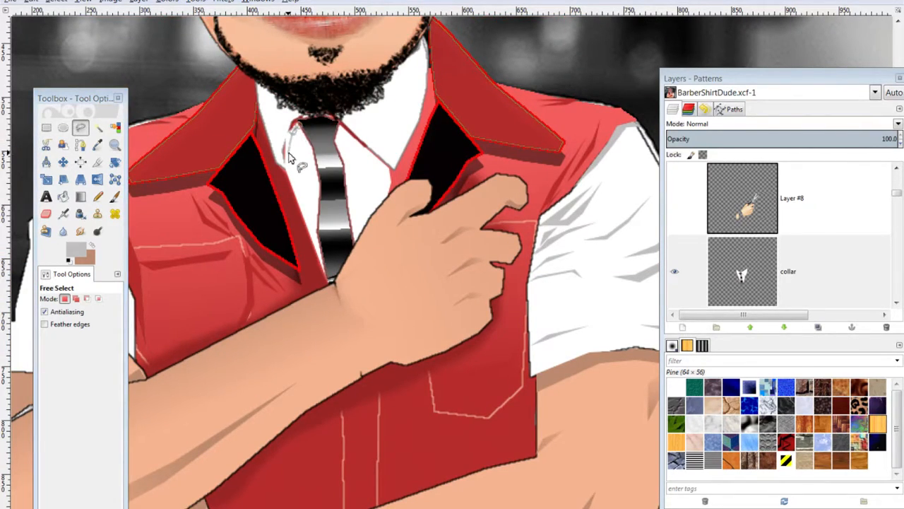
left_click(288, 147)
left_click(285, 168)
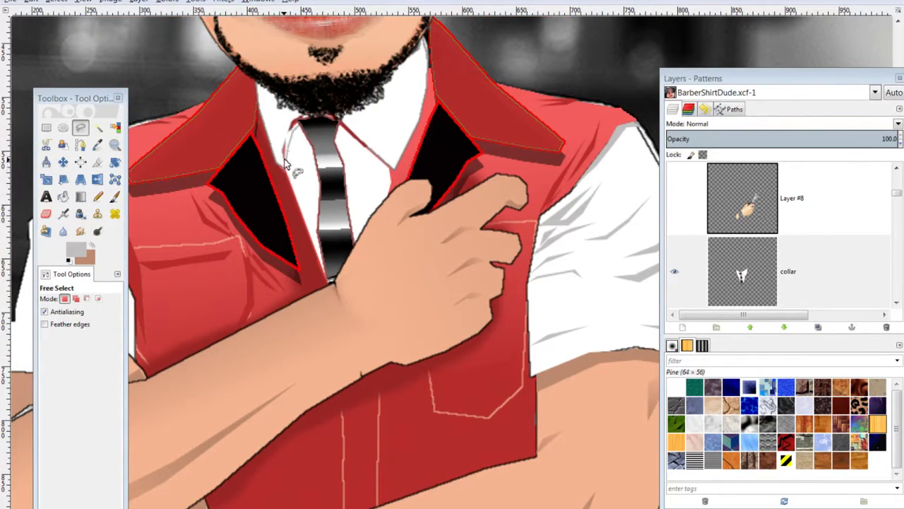
left_click(283, 145)
left_click(289, 127)
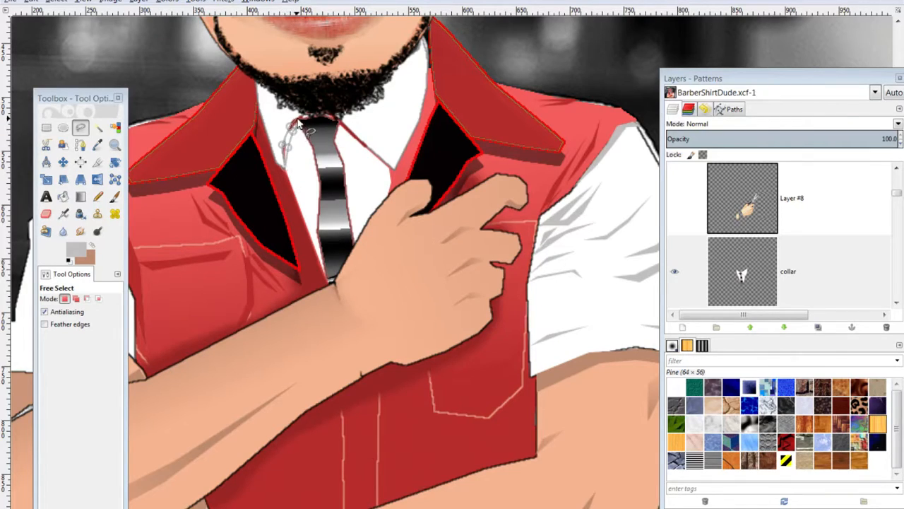
left_click(299, 128)
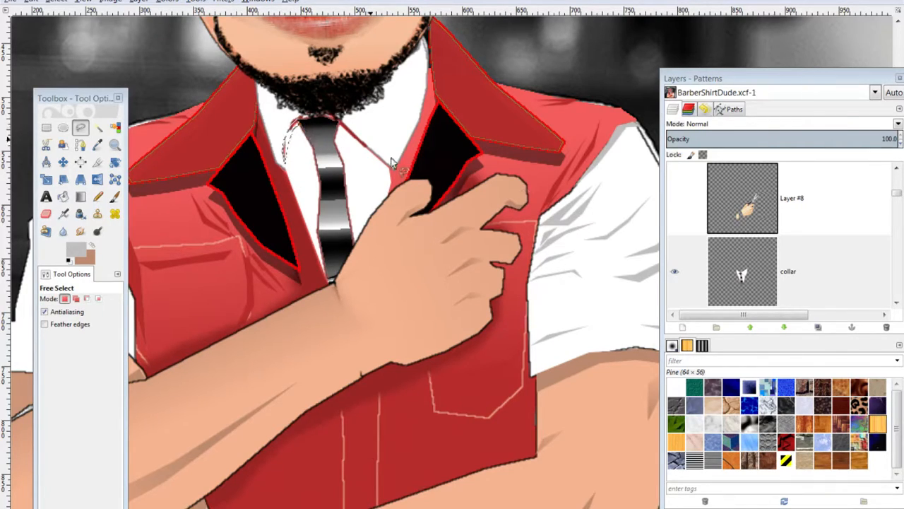
left_click(772, 275)
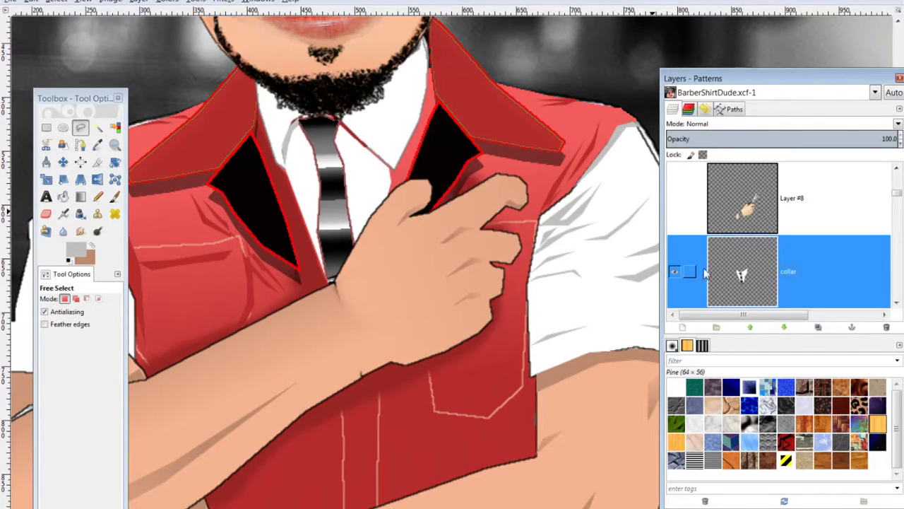
left_click(339, 126)
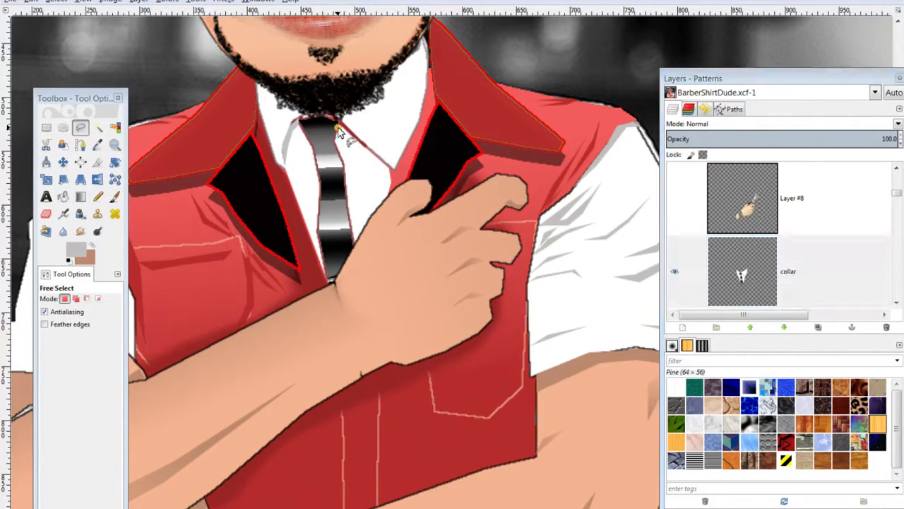
left_click(378, 163)
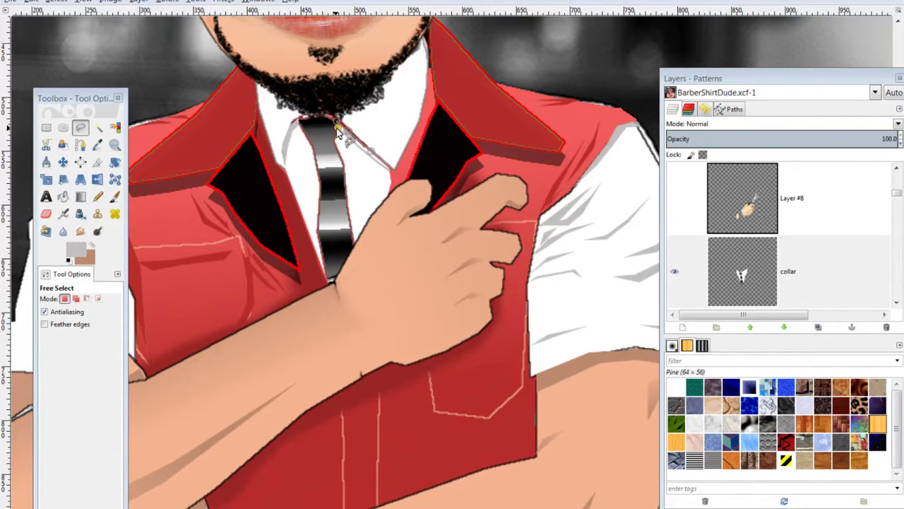
key("ctrl+shift")
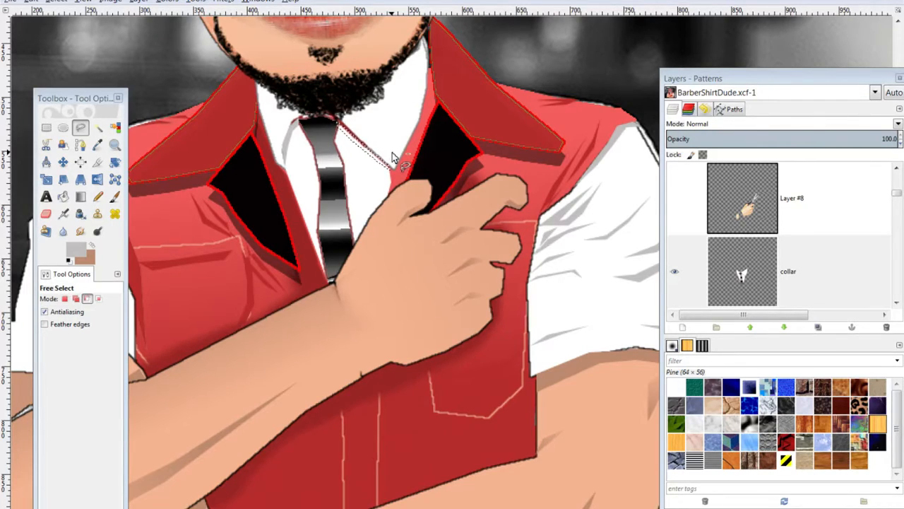
key("ctrl+shift+a")
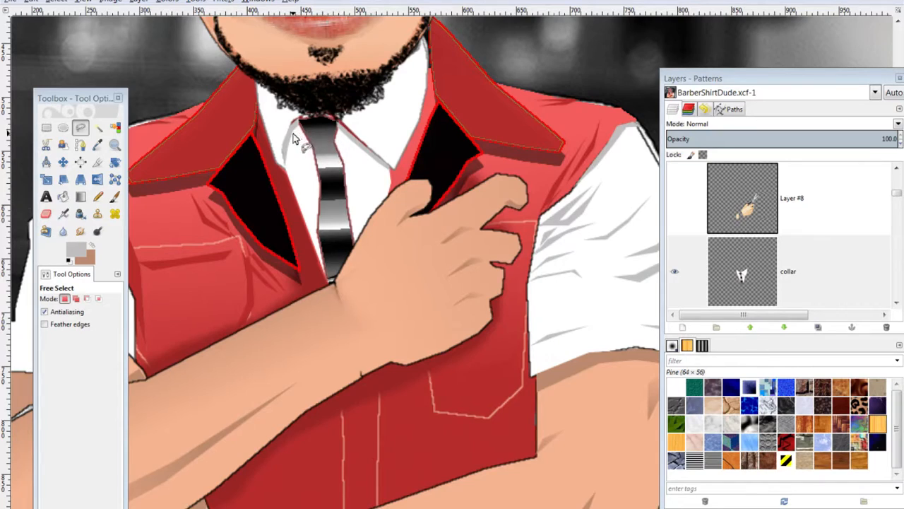
Lasso the shirt sliver between the tie and hand and fill it with grey
left_click(314, 241)
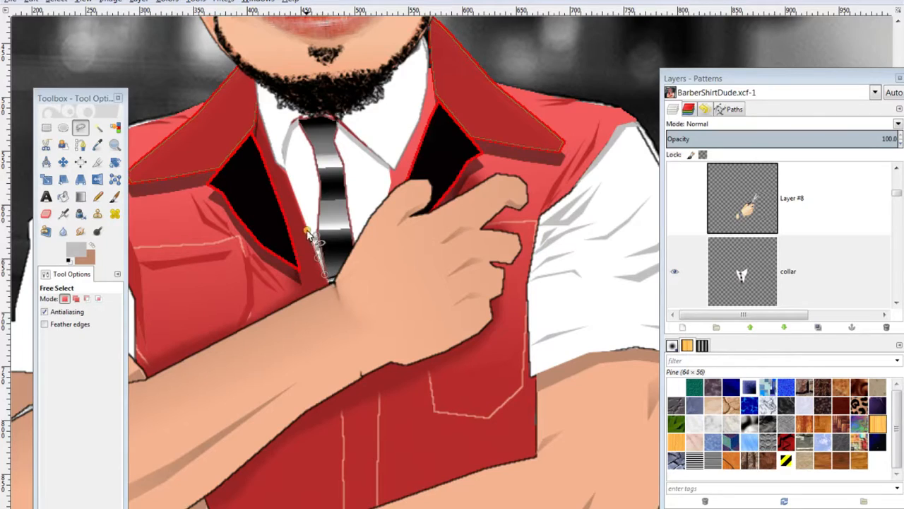
left_click(308, 232)
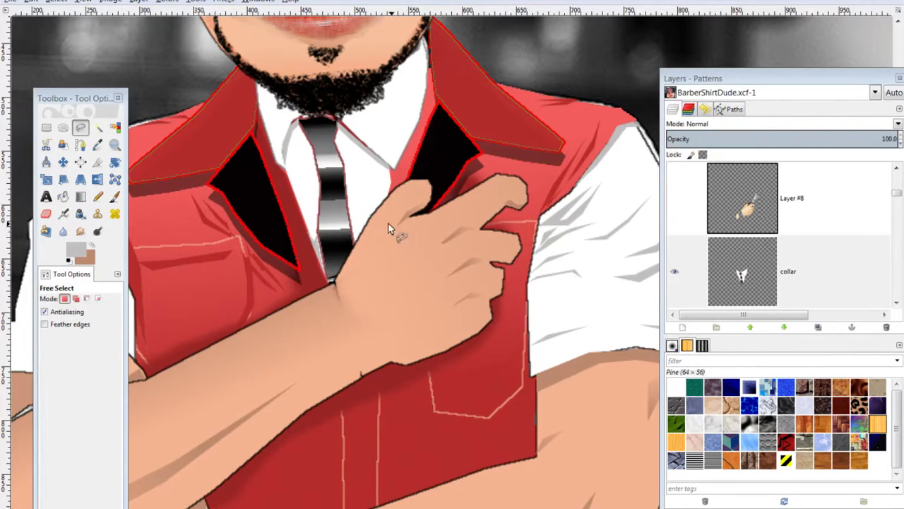
left_click(353, 229)
left_click(363, 223)
left_click(370, 211)
left_click(384, 199)
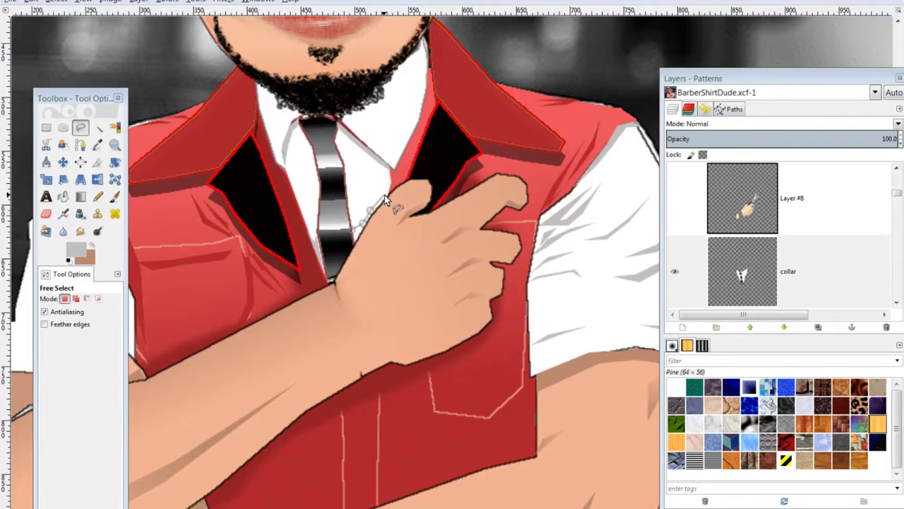
left_click(390, 177)
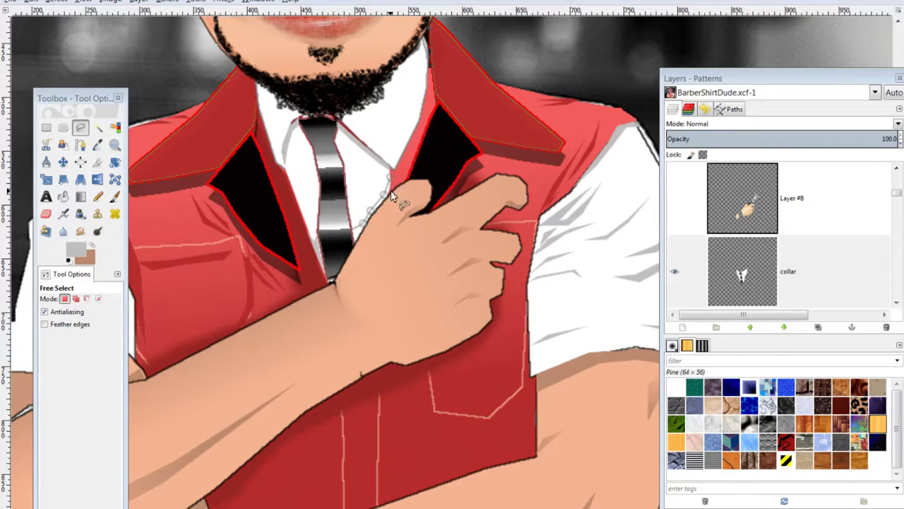
left_click(375, 221)
left_click(352, 251)
left_click(354, 235)
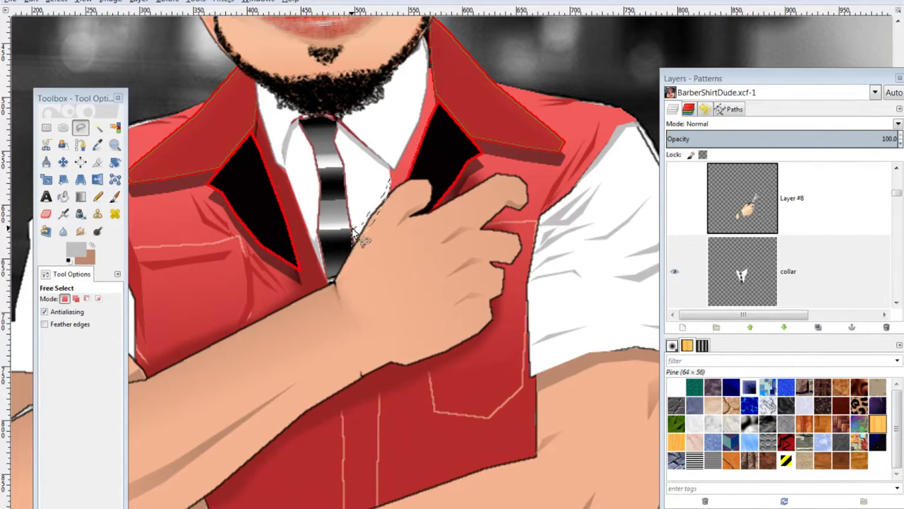
key("ctrl+comma")
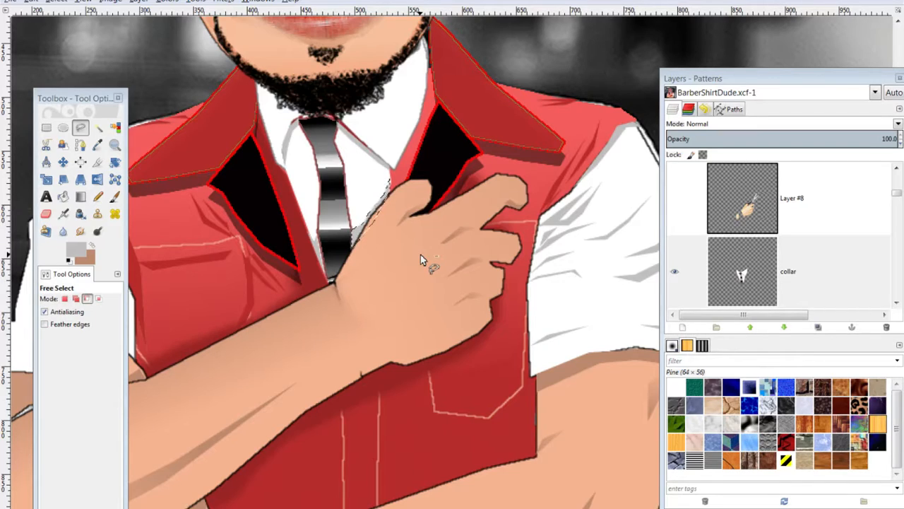
key("ctrl+shift+a")
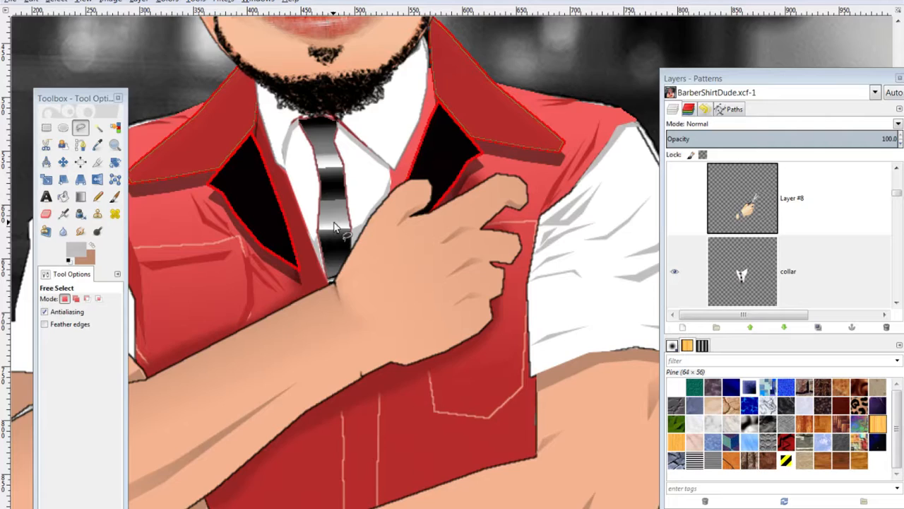
Zoom to the face and vest, outline an area under the beard, then discard it
key("minus")
key("minus")
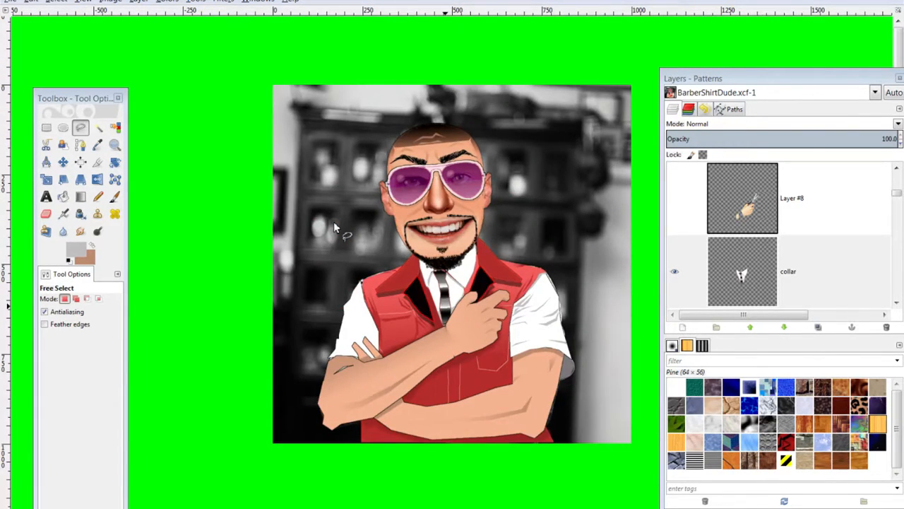
key("plus")
key("plus")
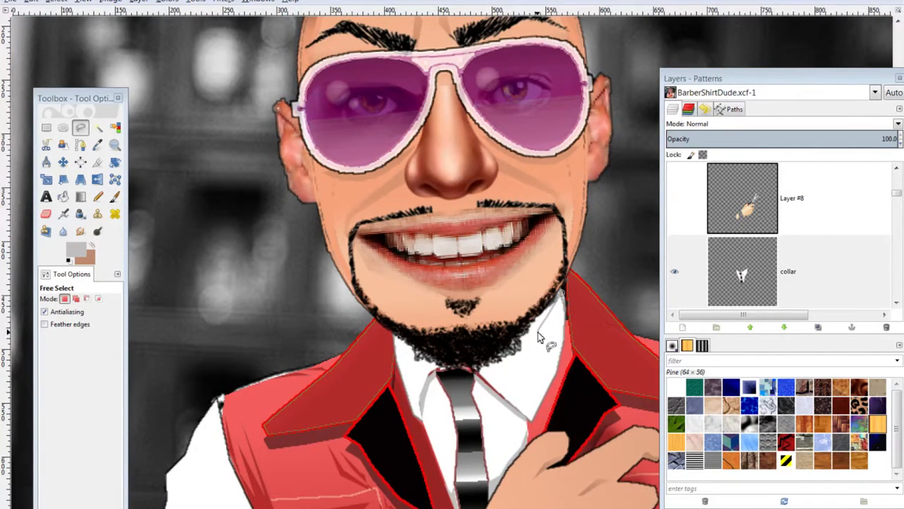
left_click(476, 372)
left_click(424, 364)
left_click(404, 348)
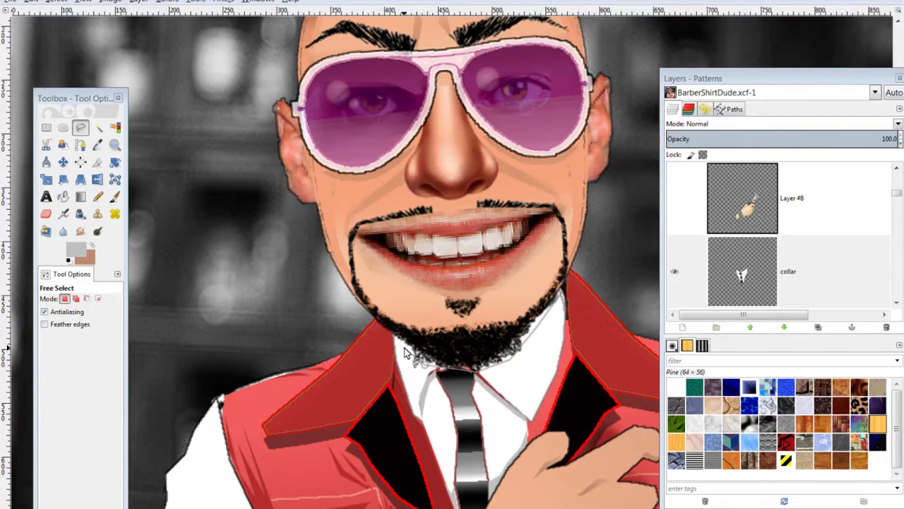
left_click(389, 327)
left_click(535, 329)
left_click(560, 296)
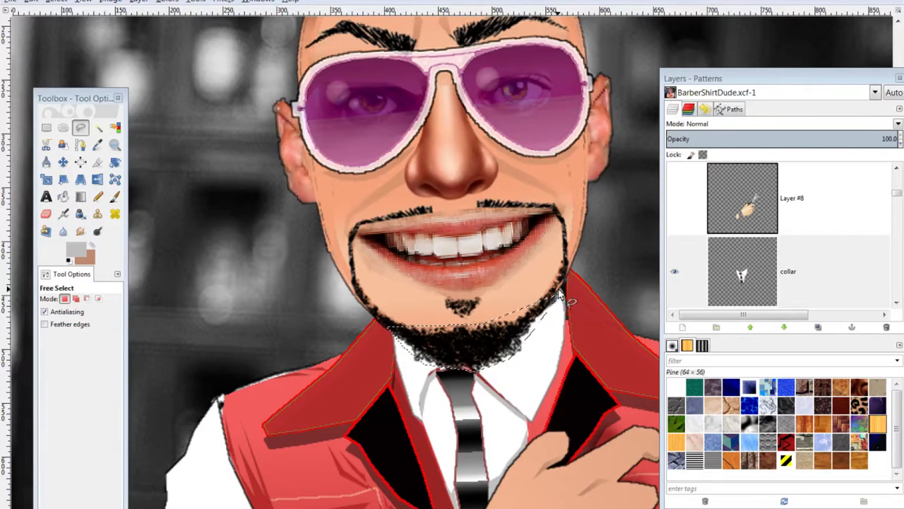
key("ctrl+shift+a")
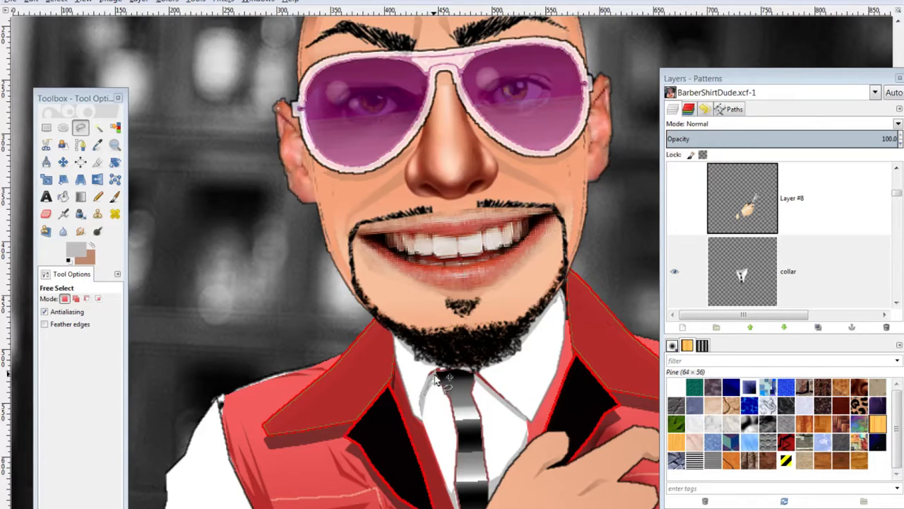
left_click(473, 387)
scroll(489, 387, "down", 3)
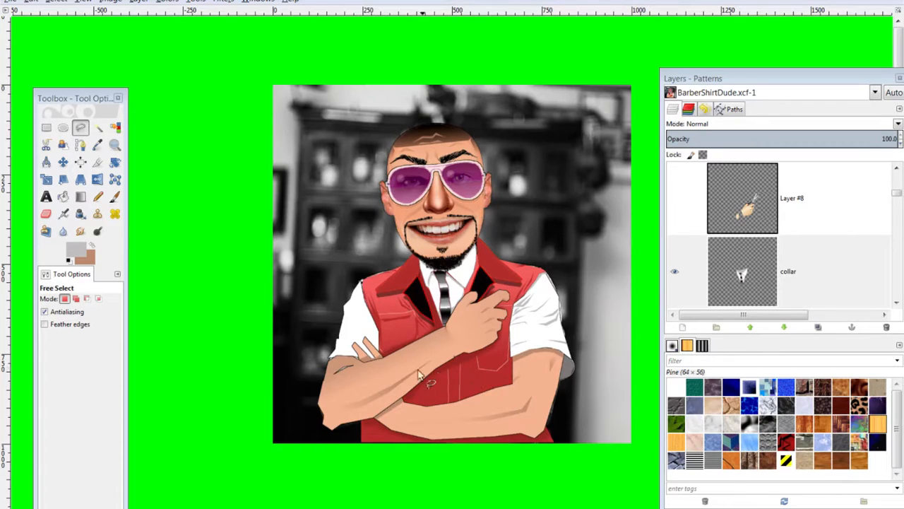
Keep light grey c1bfbf as foreground and make the Sleeves layer active
scroll(415, 367, "up", 3)
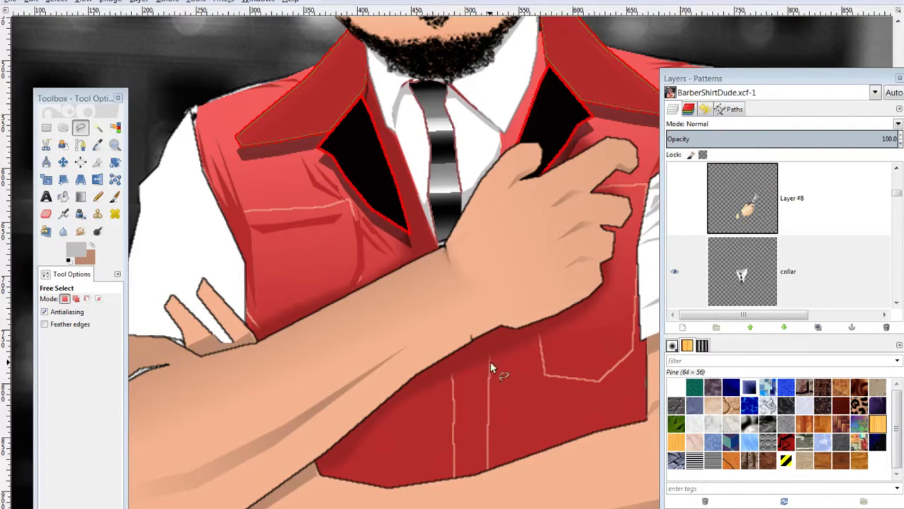
left_click(77, 251)
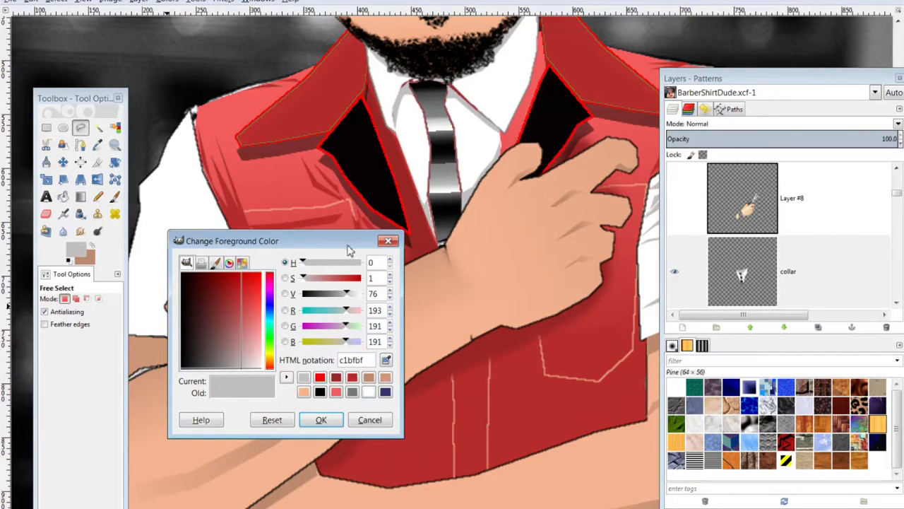
left_click(388, 241)
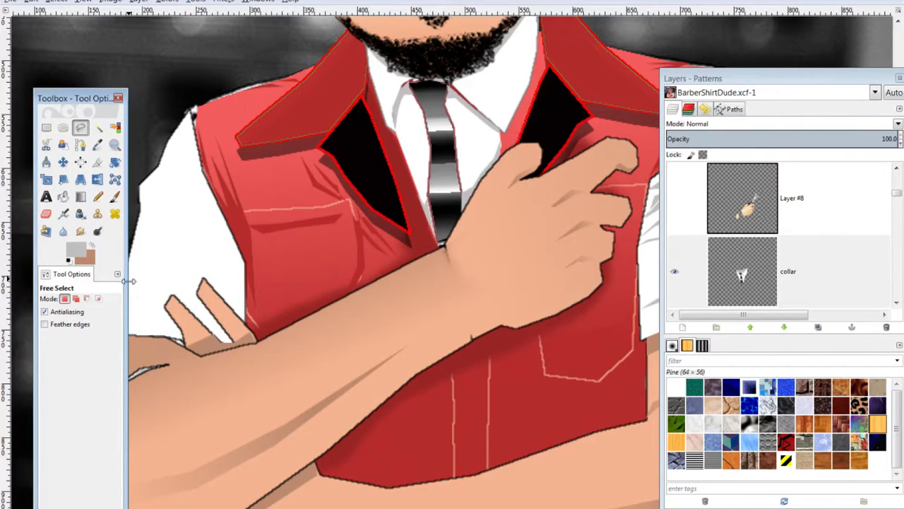
left_click_drag(101, 98, 5, 92)
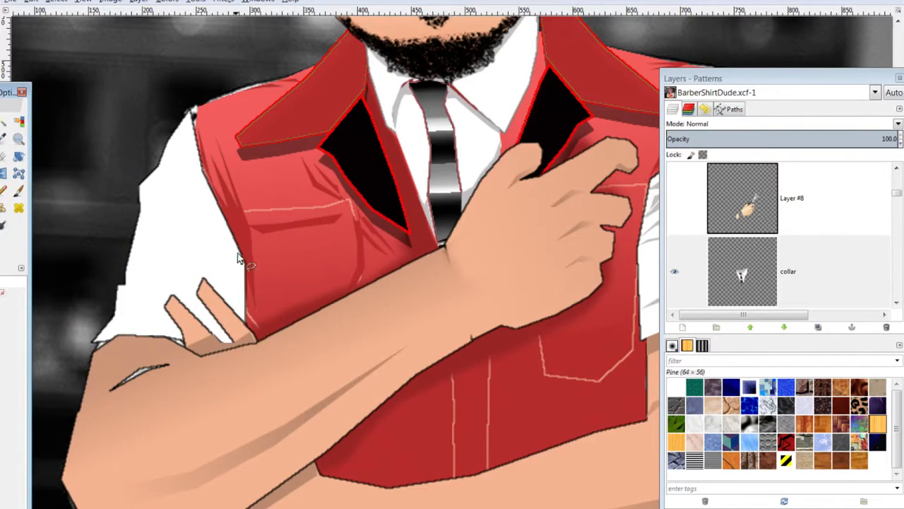
scroll(797, 252, "down", 10)
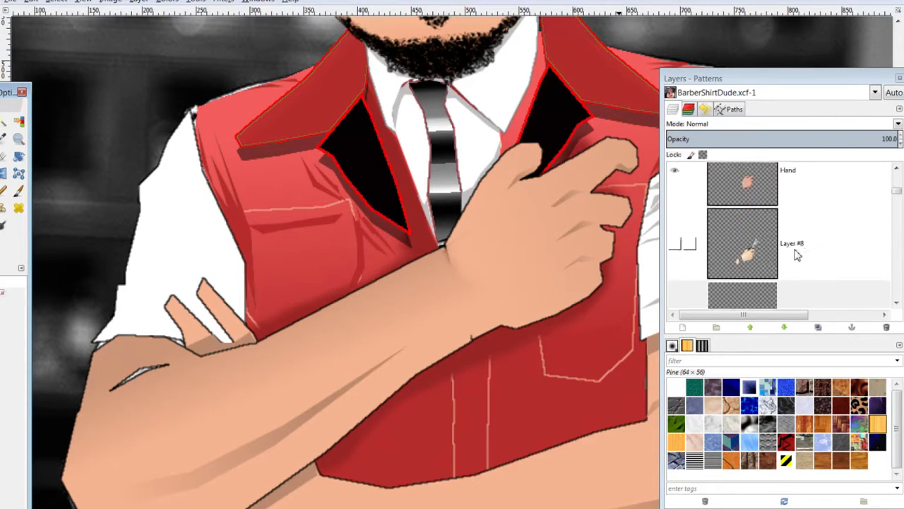
scroll(797, 252, "up", 9)
scroll(794, 265, "down", 2)
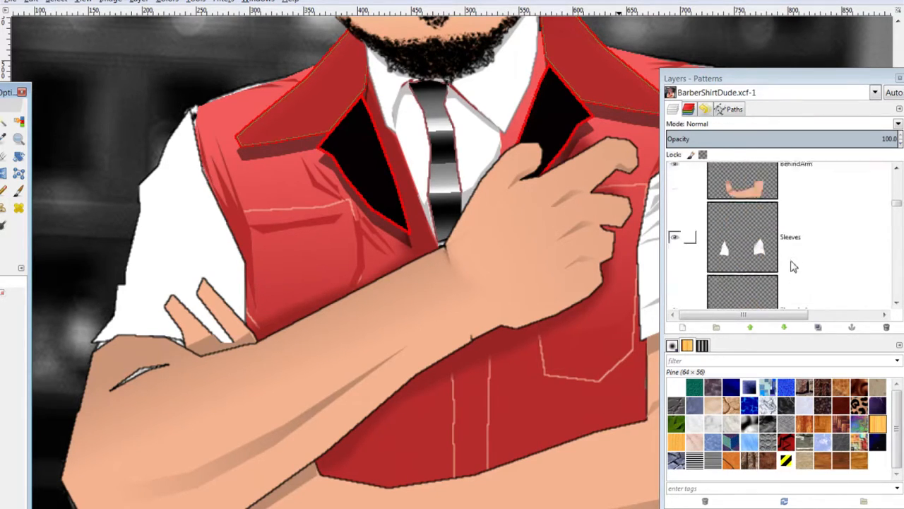
left_click(792, 240)
left_click_drag(6, 94, 83, 88)
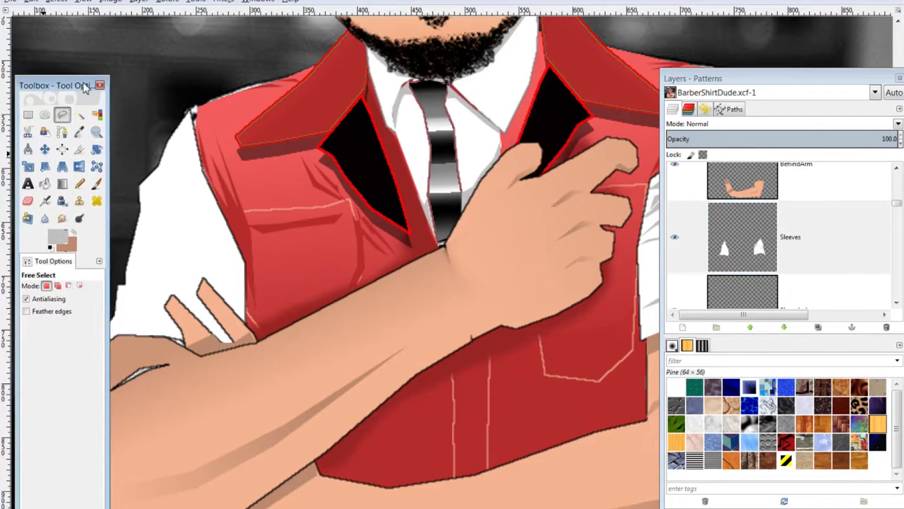
Outline a fold on the left sleeve, then drop that selection
left_click(217, 224)
left_click(199, 188)
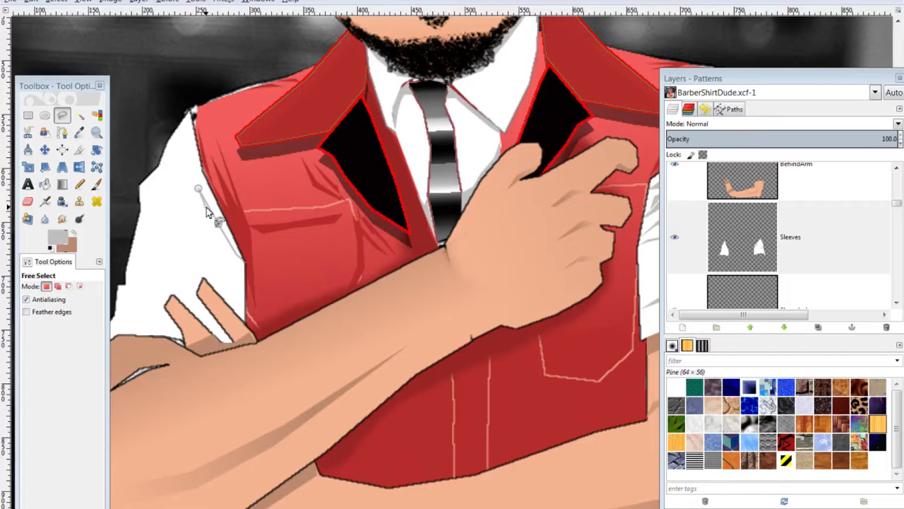
left_click(221, 237)
left_click(236, 260)
double_click(246, 263)
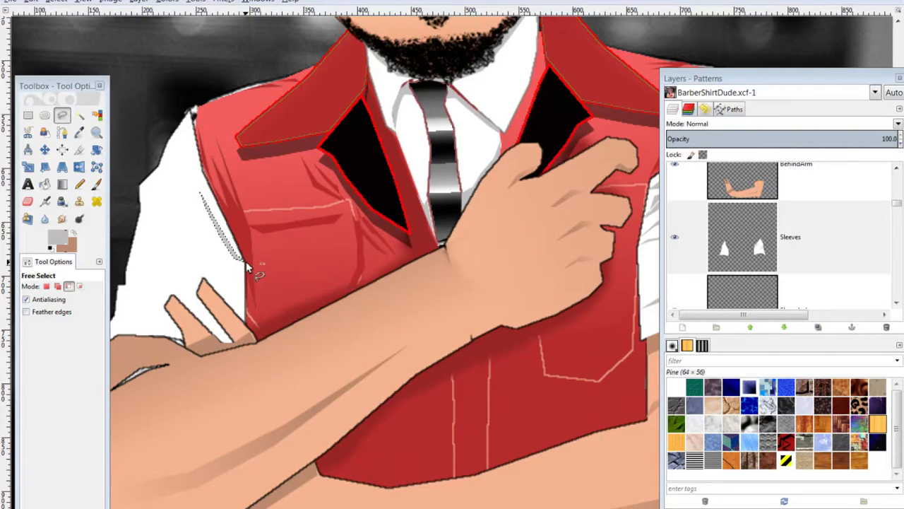
key("ctrl+shift")
key("ctrl+shift+a")
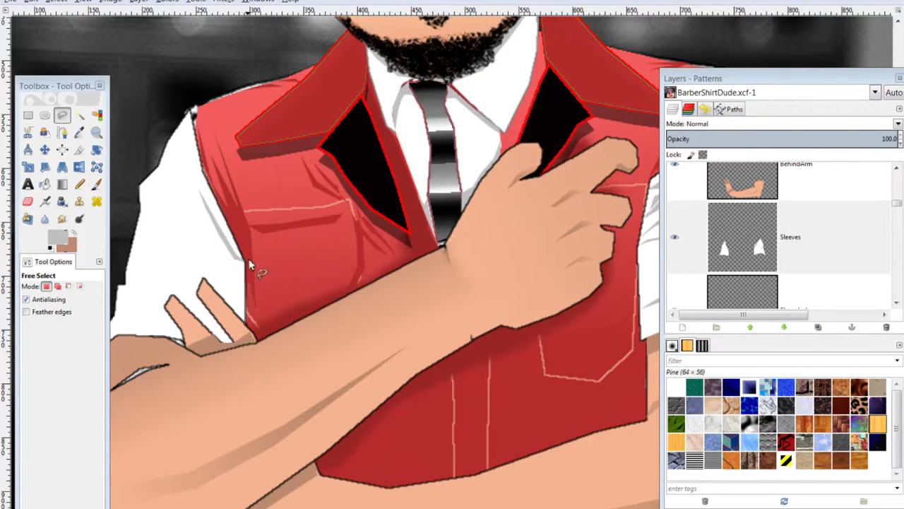
Redraw the sleeve fold outline and fill it with light grey
left_click(243, 264)
left_click(199, 222)
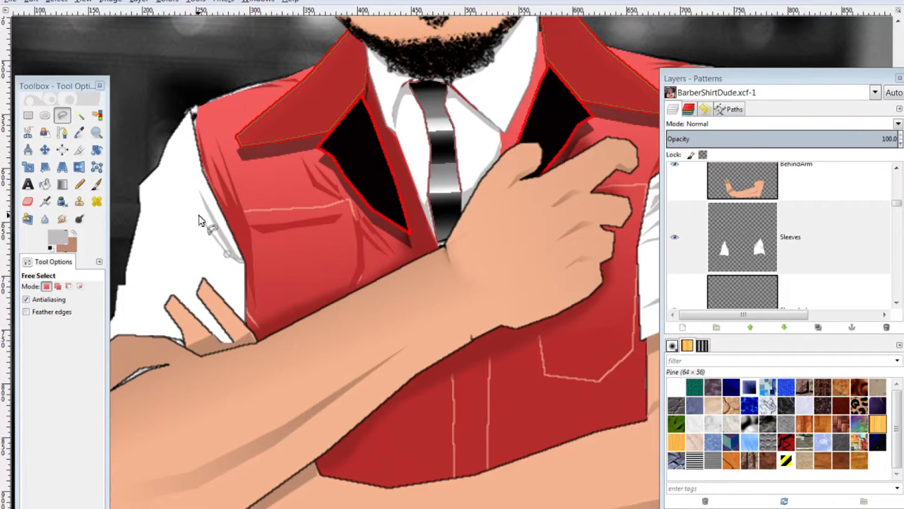
left_click(221, 254)
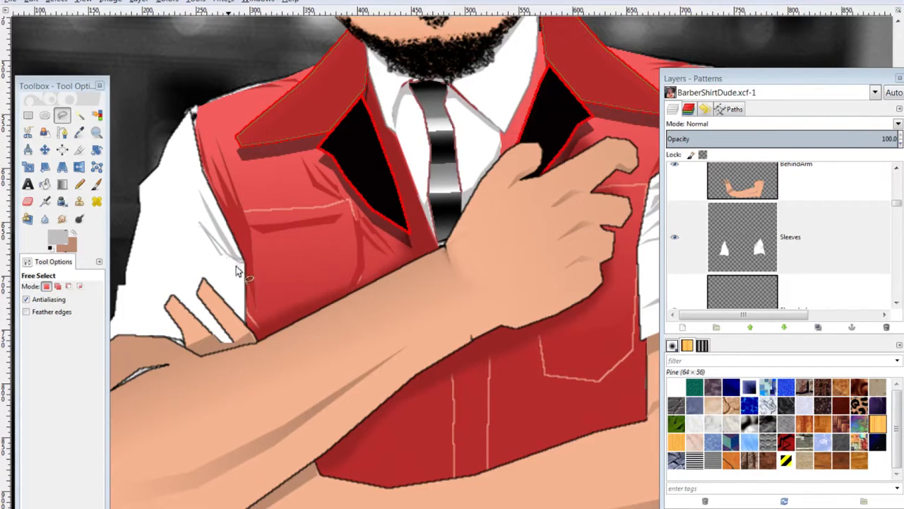
left_click(243, 264)
key("ctrl+comma")
key("ctrl+shift+a")
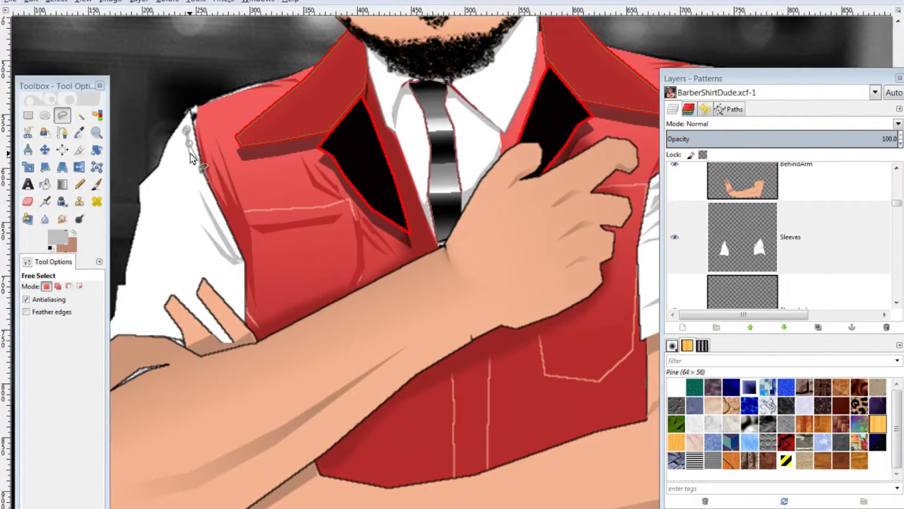
Outline another fold near the top of the sleeve, then drop that selection
left_click(187, 149)
left_click(204, 170)
key("ctrl+shift")
key("ctrl+shift+a")
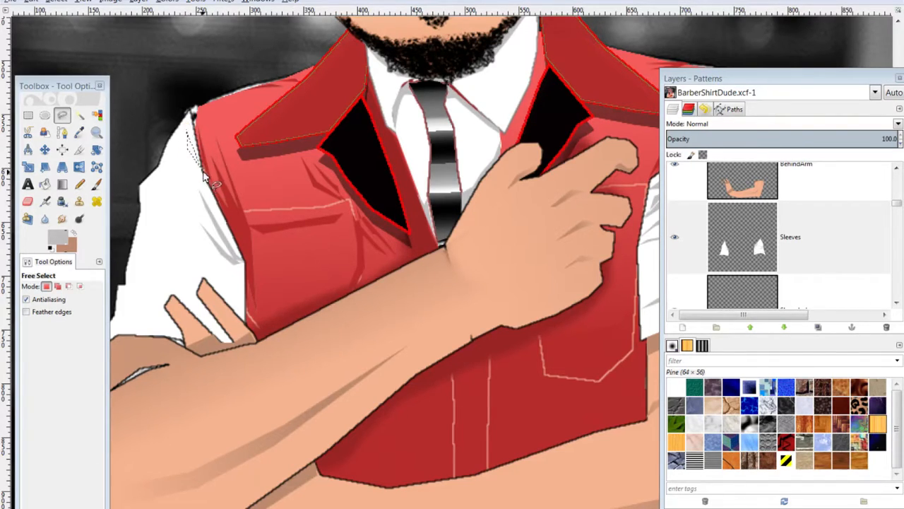
key("ctrl+shift")
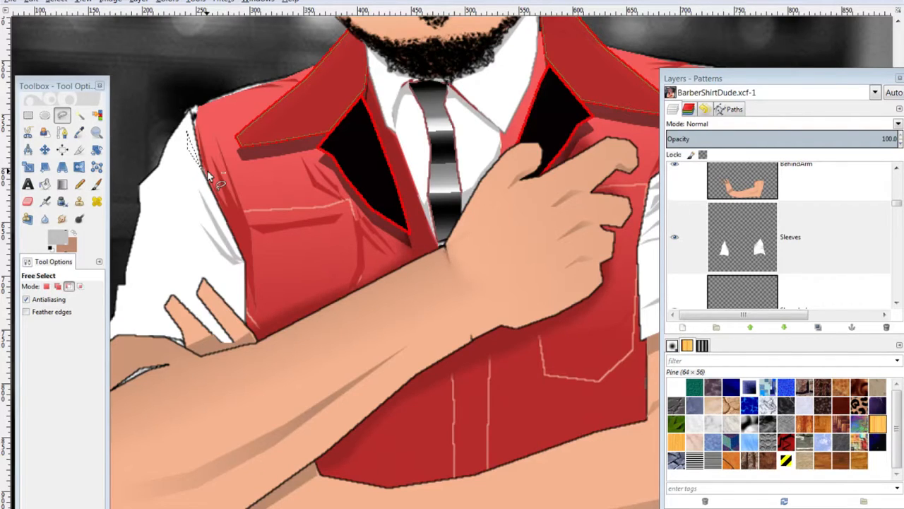
key("shift")
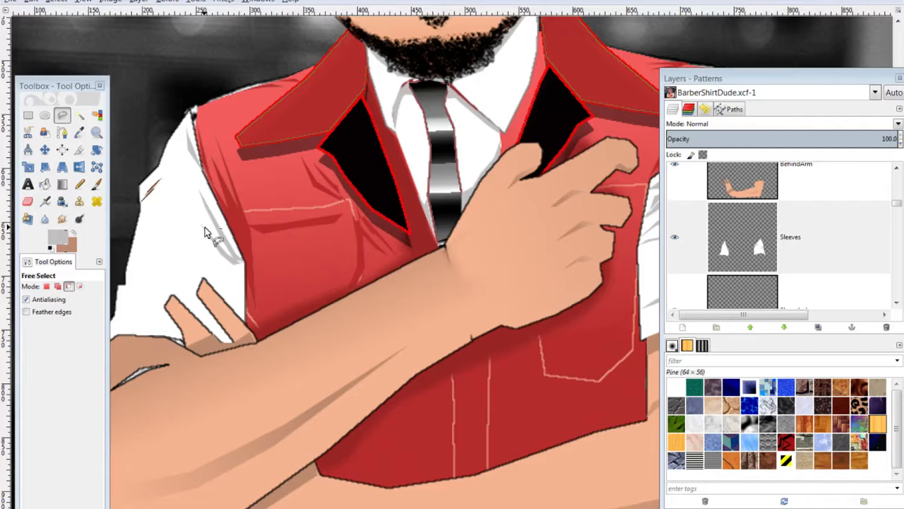
Outline the lower sleeve fold and the fold by the vest edge, fill them grey, then deselect
key("ctrl+shift")
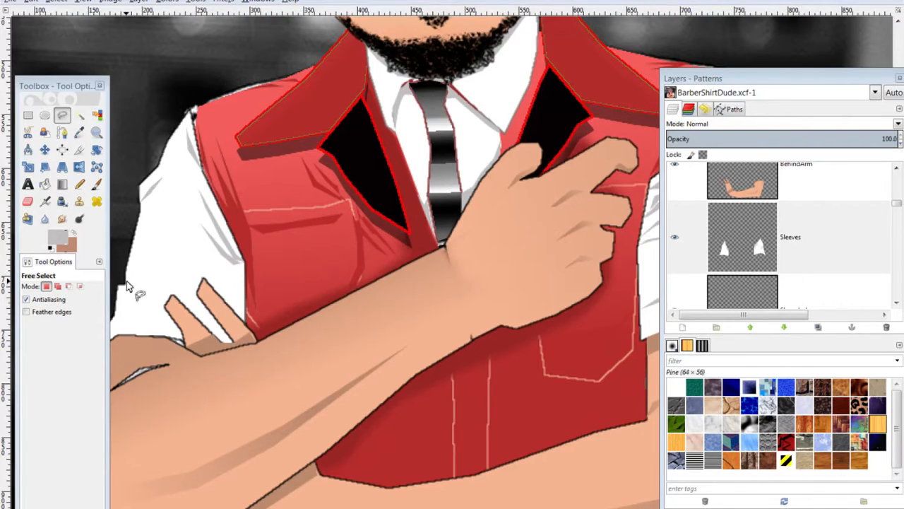
left_click(167, 285)
left_click(147, 291)
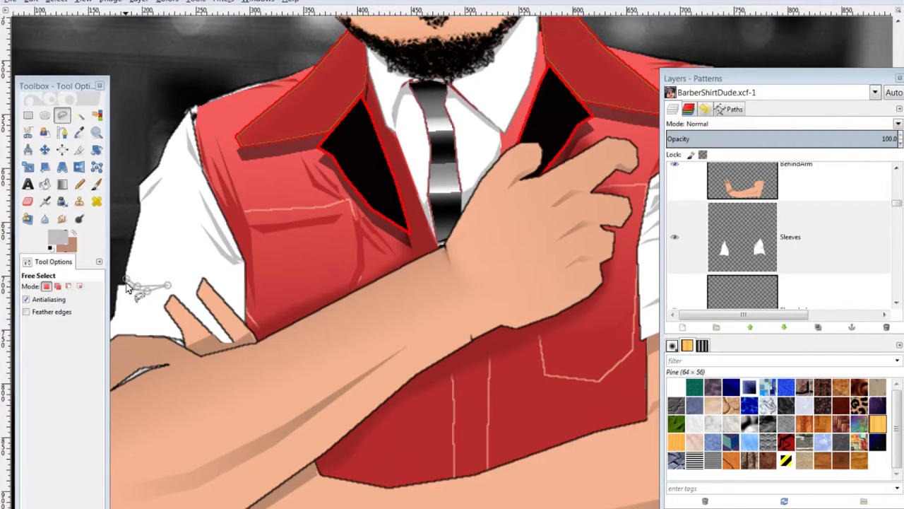
left_click(130, 284)
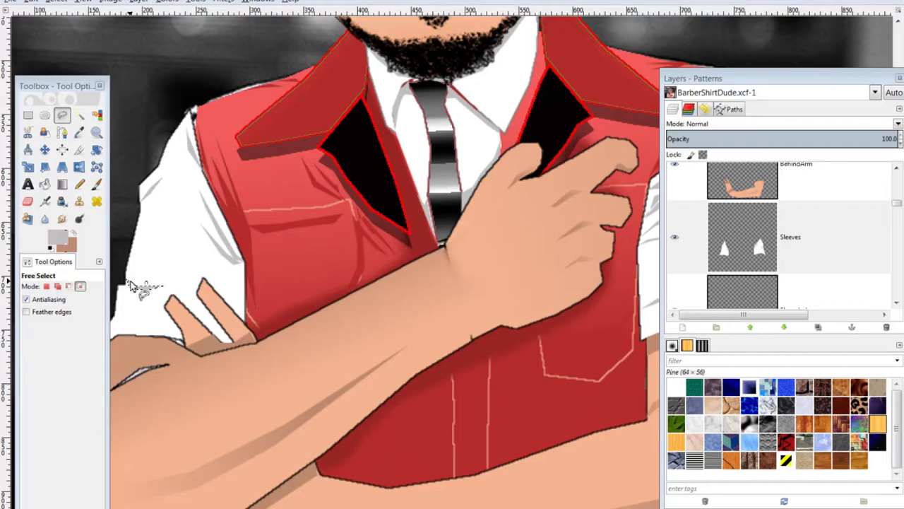
left_click(245, 267)
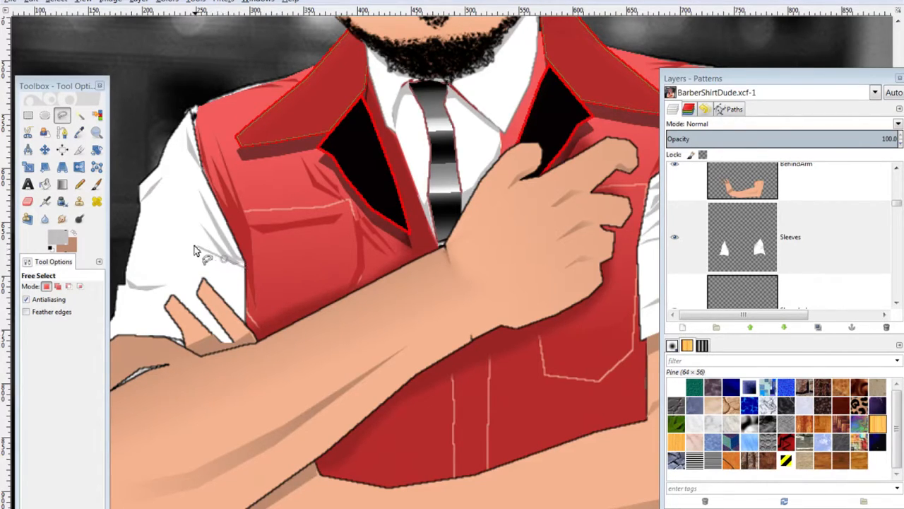
left_click(198, 249)
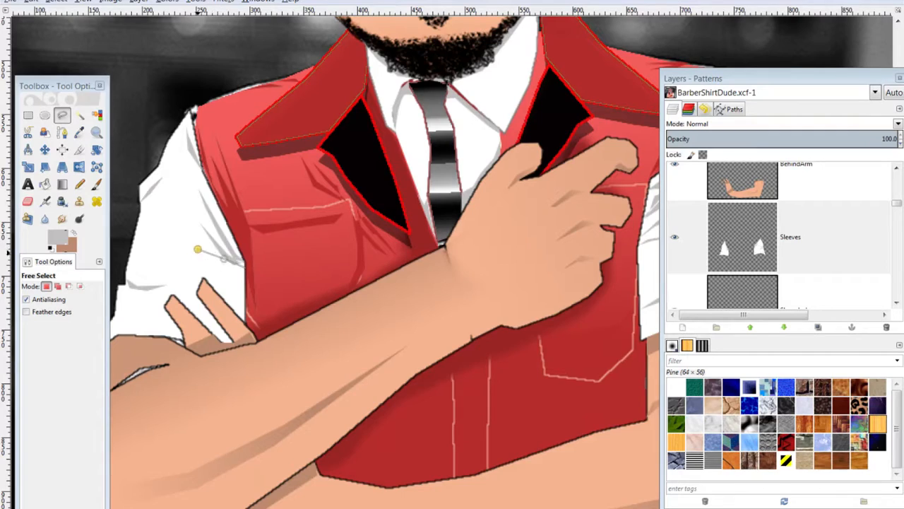
left_click(245, 269)
key("ctrl")
key("ctrl+comma")
key("ctrl+shift+a")
Outline another small sleeve fold beside the vest edge, then clear the selection
left_click(244, 267)
left_click(233, 274)
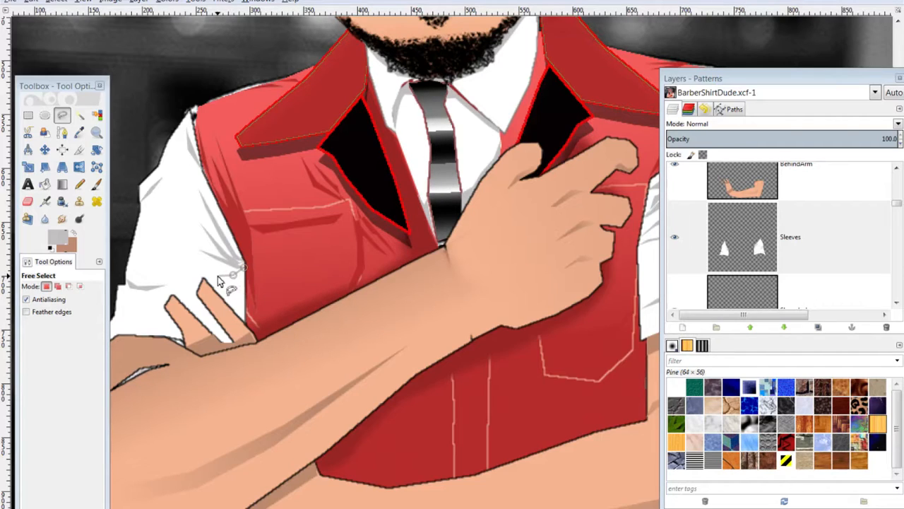
left_click(215, 276)
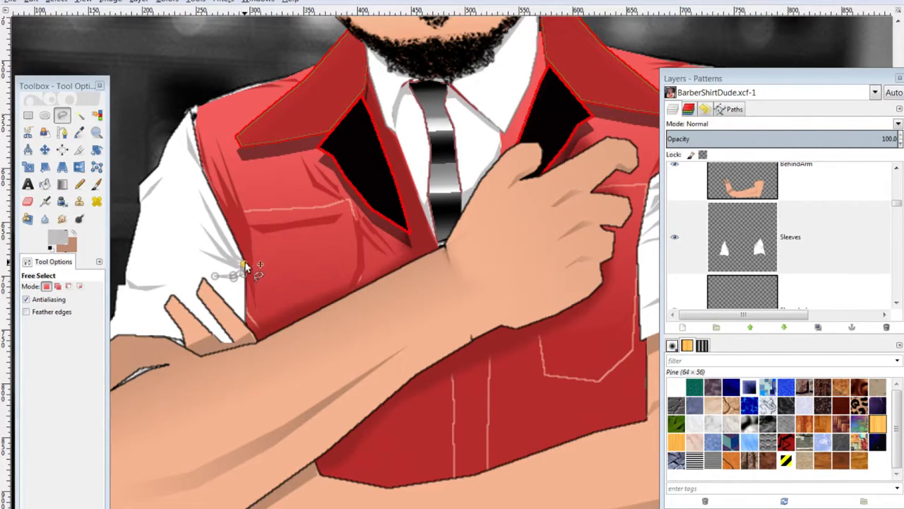
left_click(243, 264)
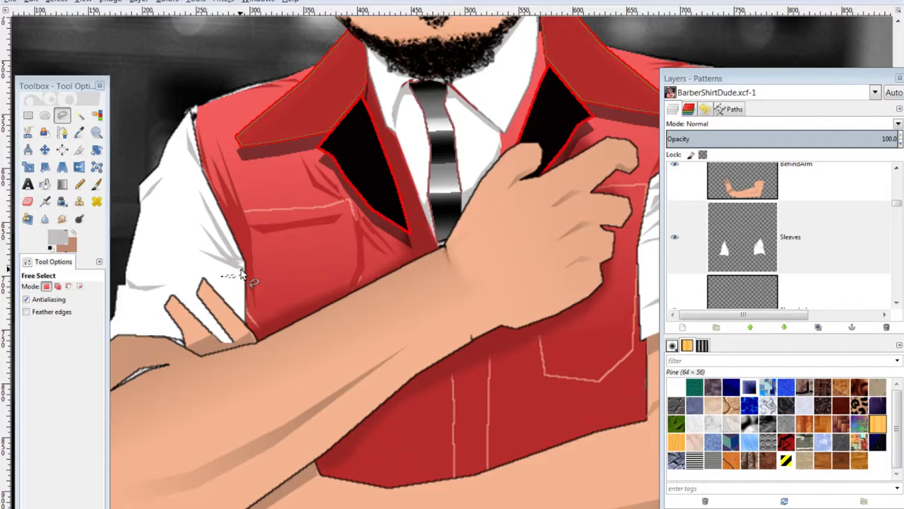
key("ctrl")
key("ctrl+shift")
key("ctrl+shift+a")
Outline a fold along the upper sleeve edge, then clear the selection
left_click_drag(188, 244, 294, 248)
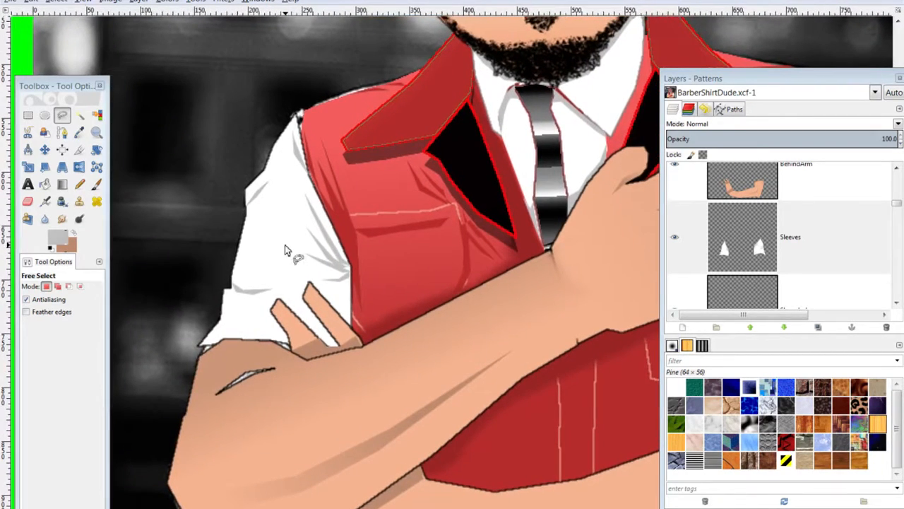
left_click(241, 236)
left_click(253, 222)
left_click(275, 208)
left_click(293, 212)
left_click(241, 236)
key("ctrl+shift+a")
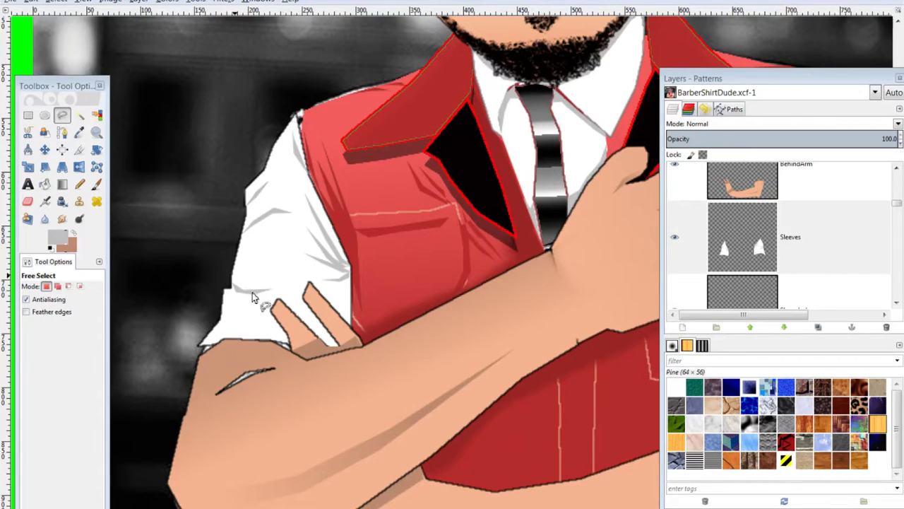
Outline a wrinkle lower on the sleeve, then clear the selection
left_click(223, 315)
left_click(234, 311)
left_click(256, 316)
left_click(238, 316)
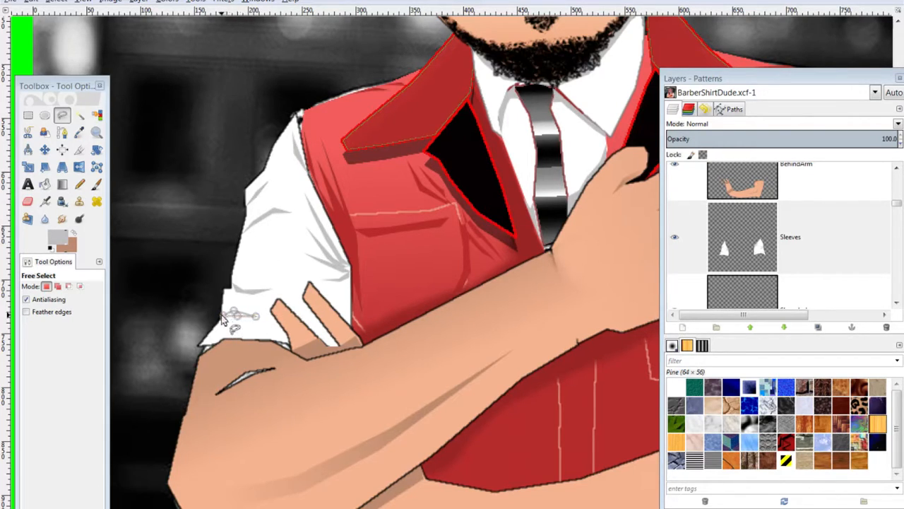
left_click(222, 315)
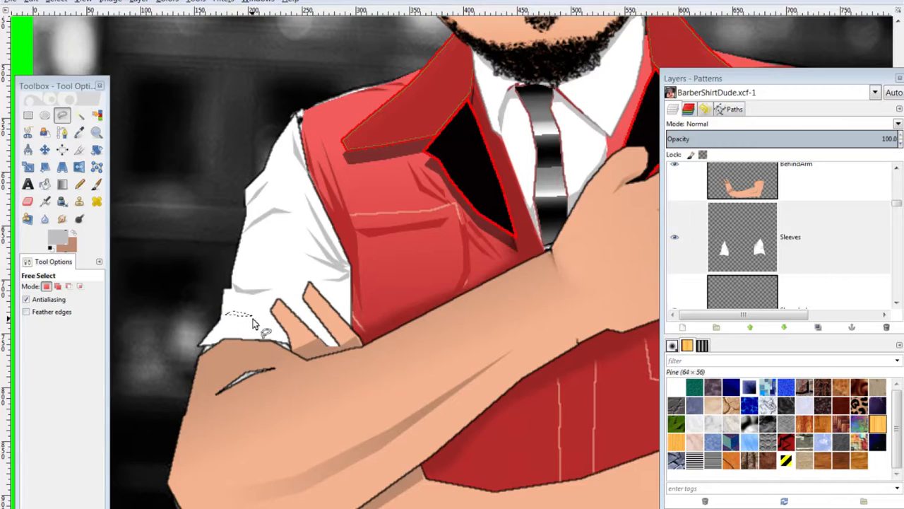
key("ctrl")
key("ctrl+shift+a")
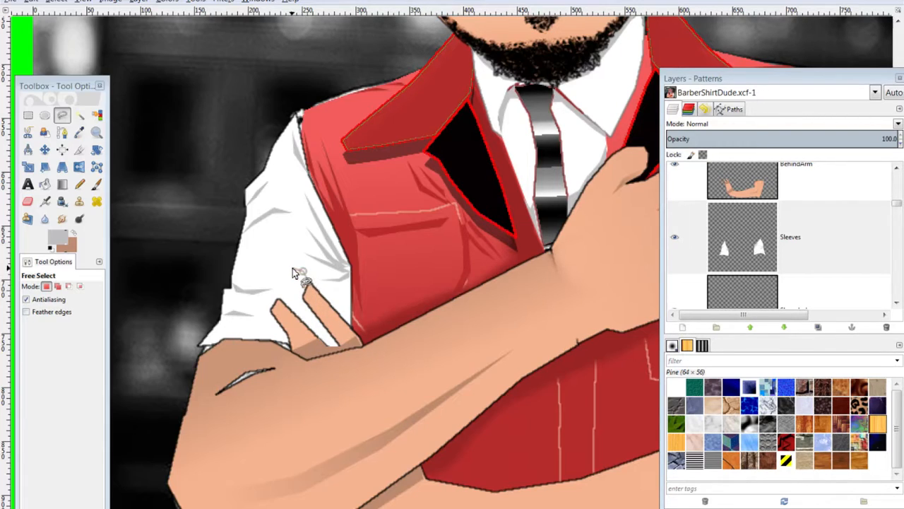
Outline a small three-point wrinkle on the sleeve, then clear it
left_click(293, 267)
left_click(308, 271)
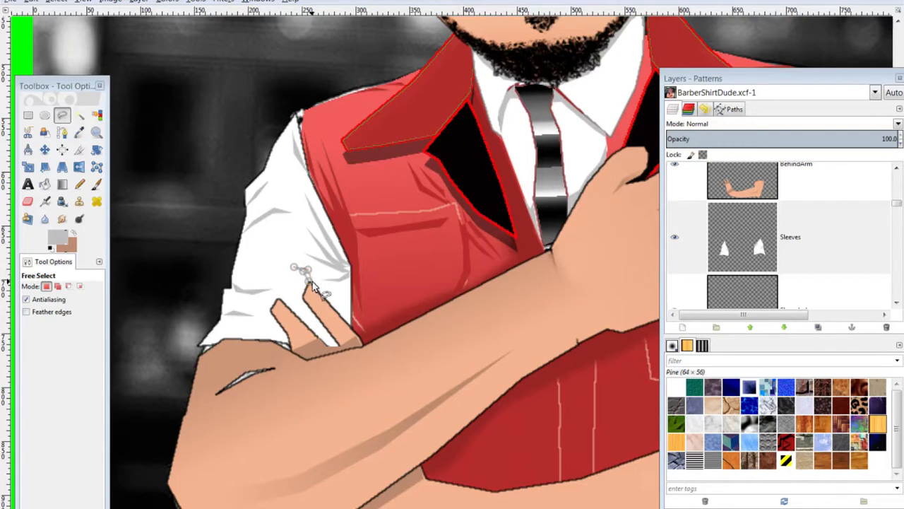
left_click(309, 282)
key("ctrl+shift+a")
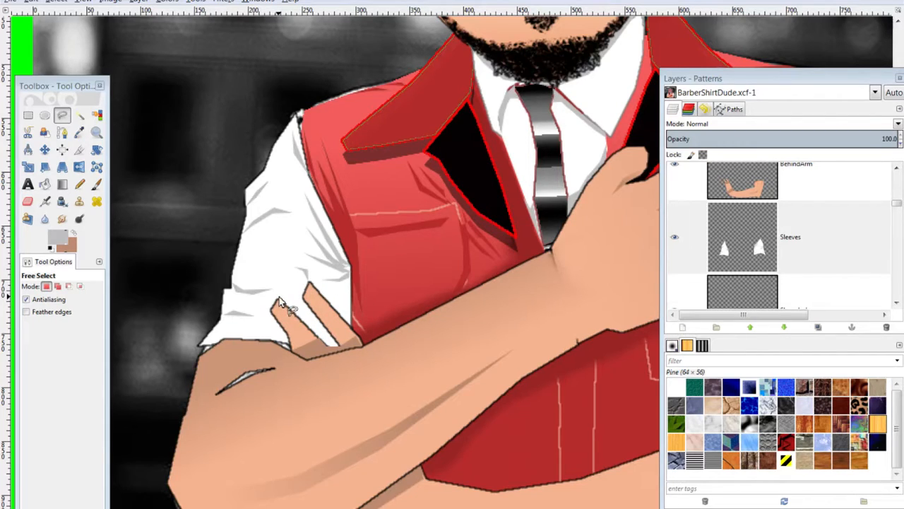
Outline a wrinkle beside the finger, save the drawing, and deselect
left_click(276, 285)
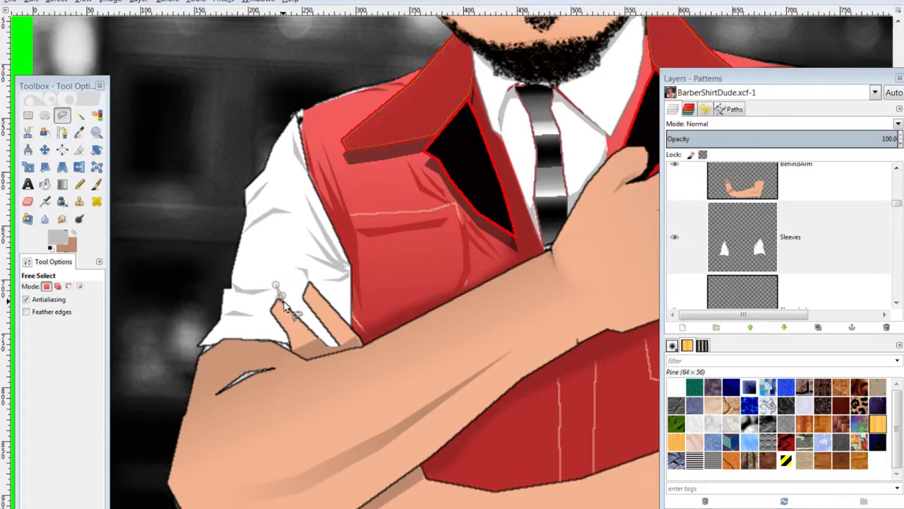
left_click(284, 303)
left_click(286, 282)
left_click(291, 306)
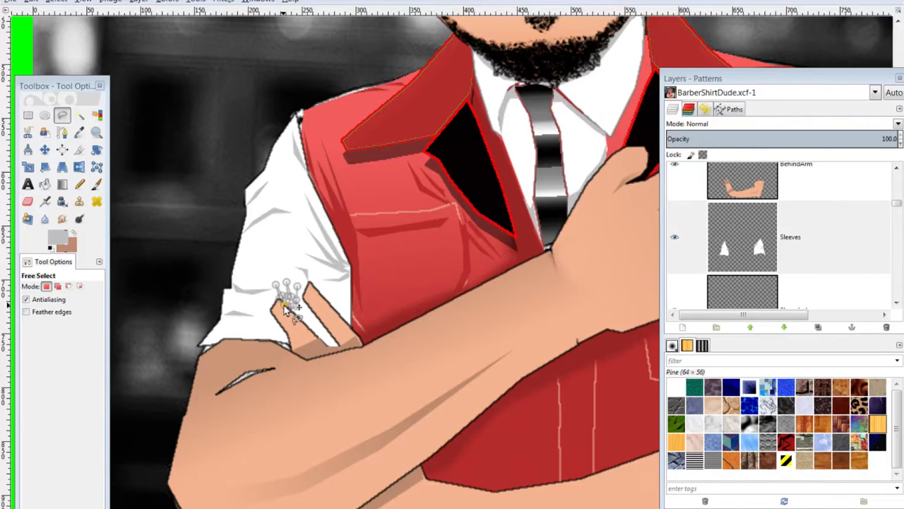
left_click(279, 299)
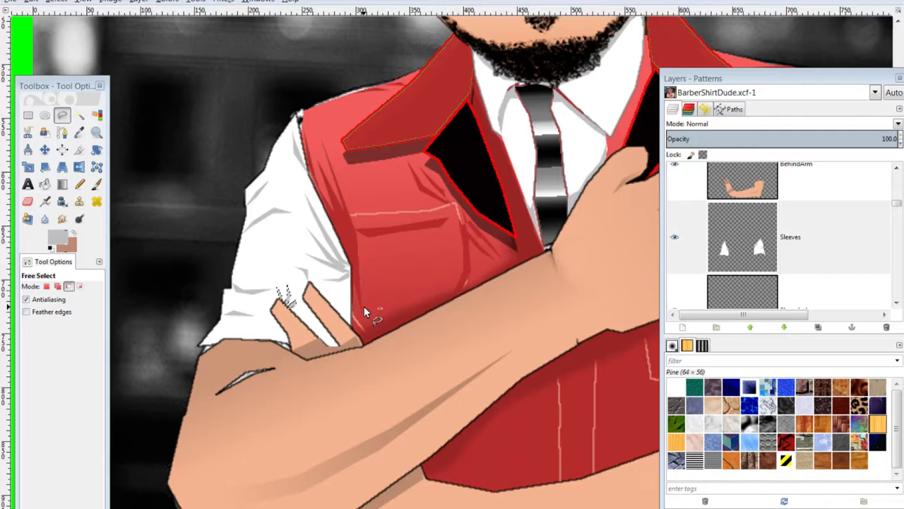
key("ctrl+s")
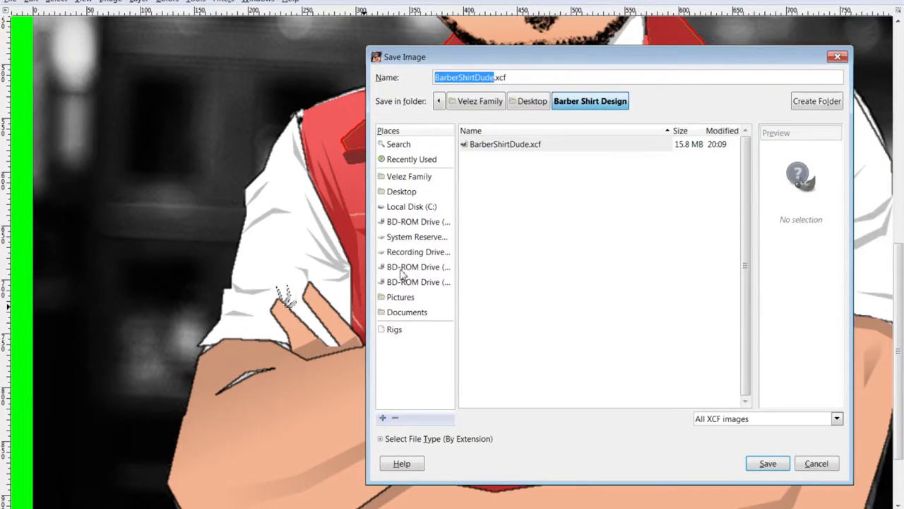
left_click(837, 57)
key("ctrl+shift+a")
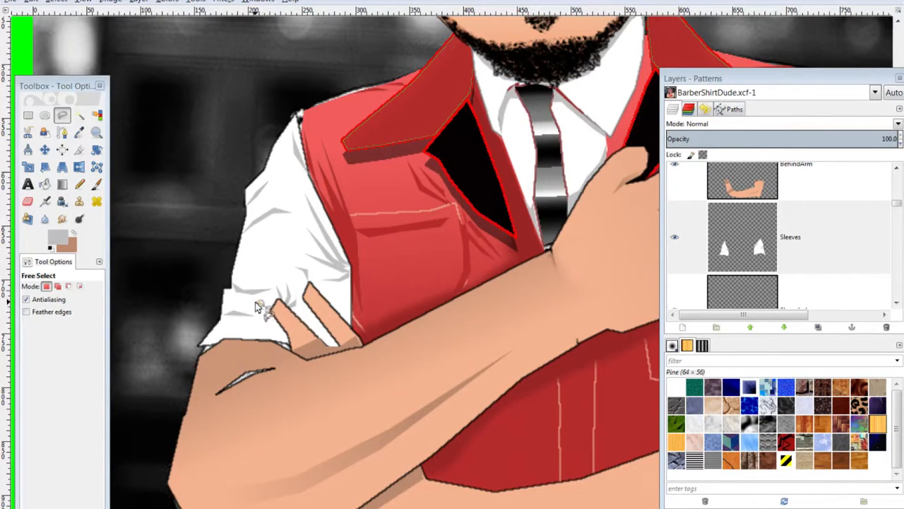
Trace a wrinkle shape on the sleeve, fill it with grey, and deselect
left_click_drag(257, 298, 270, 313)
left_click(262, 314)
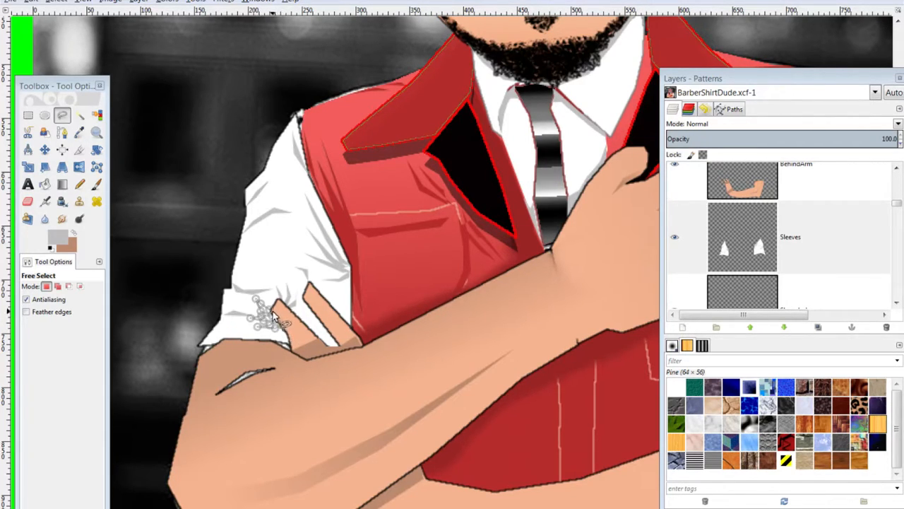
left_click(272, 314)
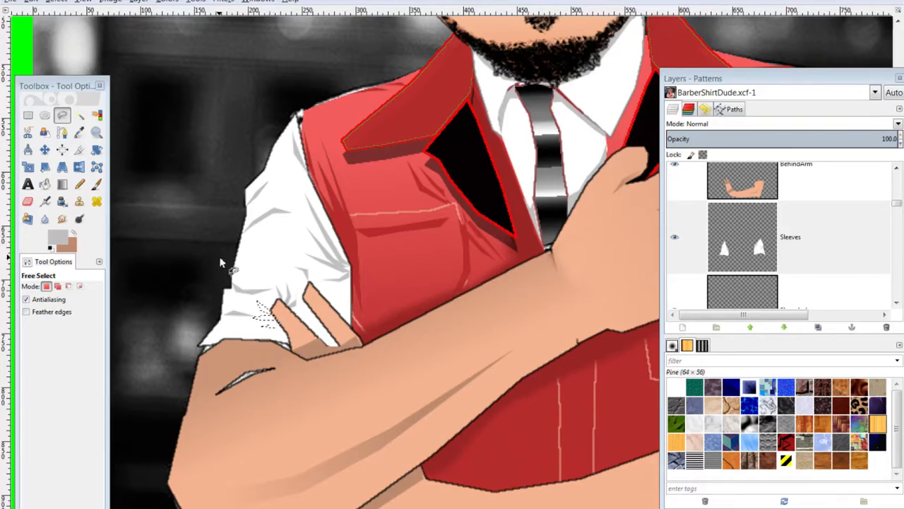
key("ctrl+comma")
key("ctrl+shift+a")
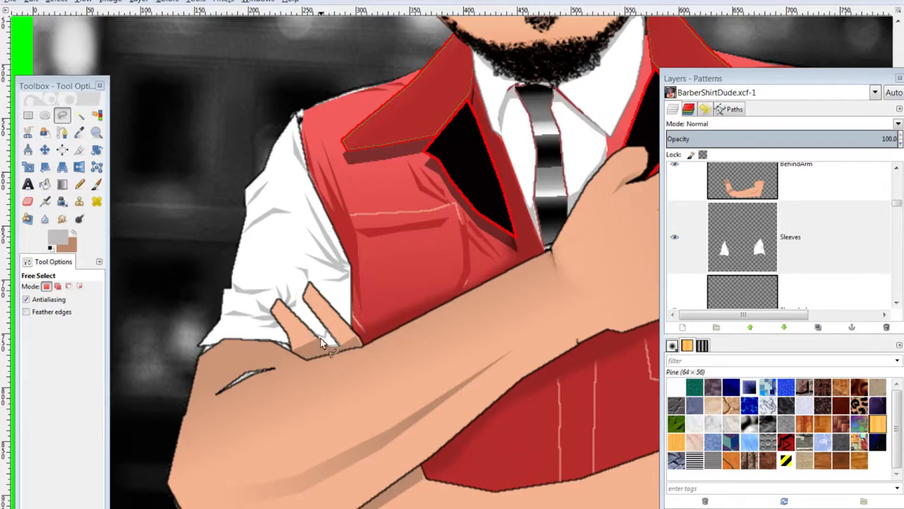
key("ctrl")
key("ctrl+shift+a")
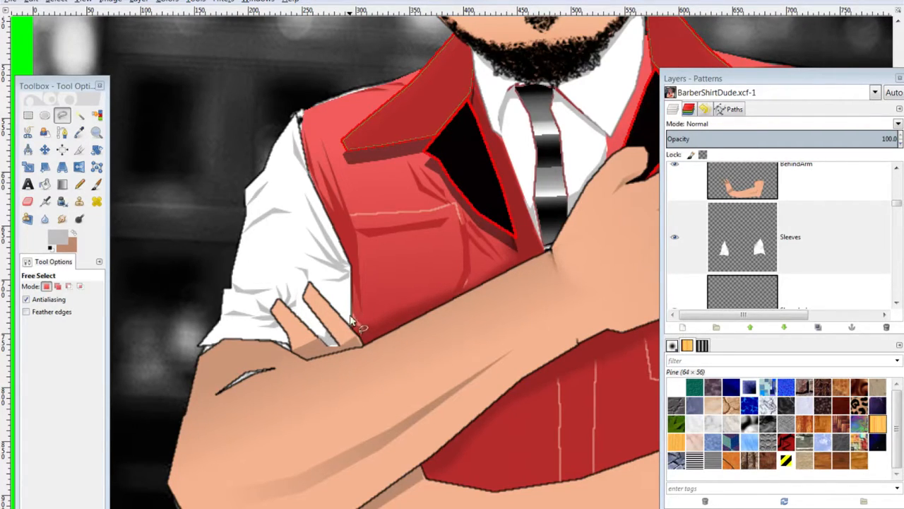
Outline a shape beside the finger, then fit the whole image in the window
left_click(339, 346)
key("ctrl+shift+a")
left_click(343, 316)
left_click(349, 311)
left_click(351, 297)
left_click(352, 325)
left_click(343, 317)
key("ctrl")
key("shift+ctrl+j")
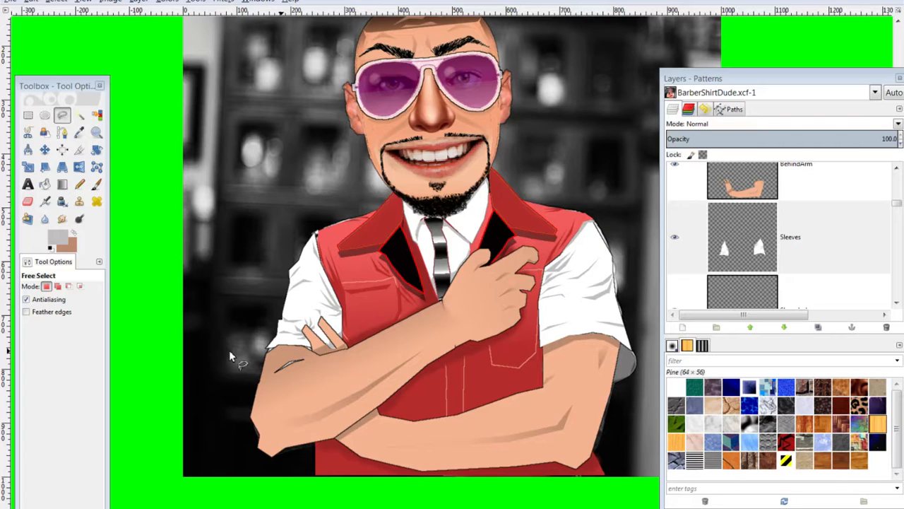
Zoom out and set the foreground colour to black sampled from the outline
key("minus")
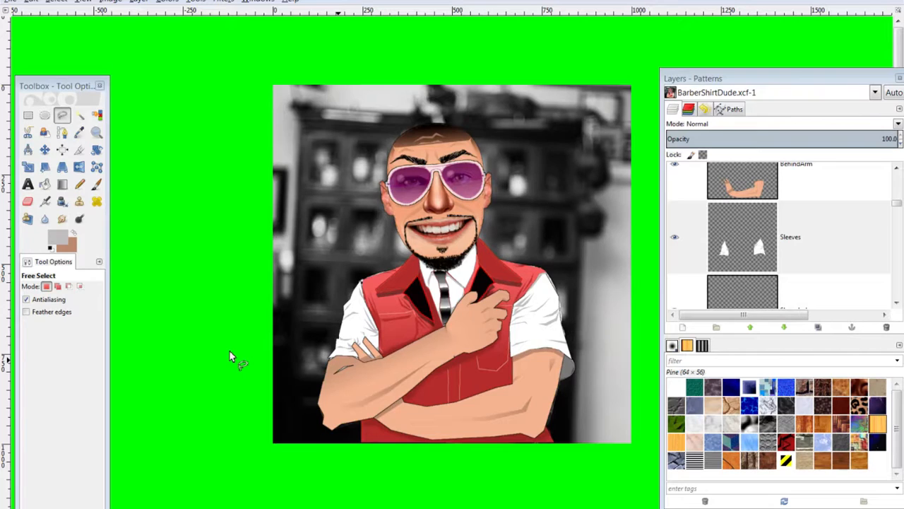
left_click(51, 235)
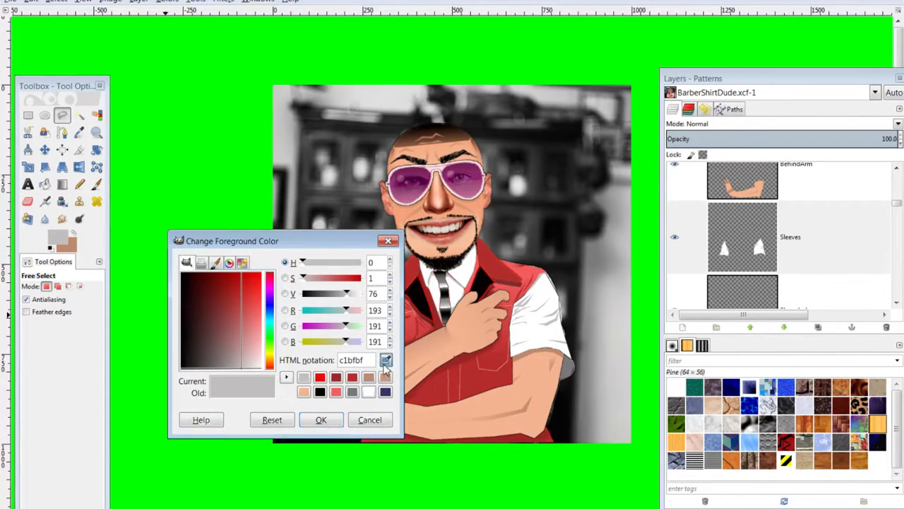
left_click(408, 306)
left_click(330, 422)
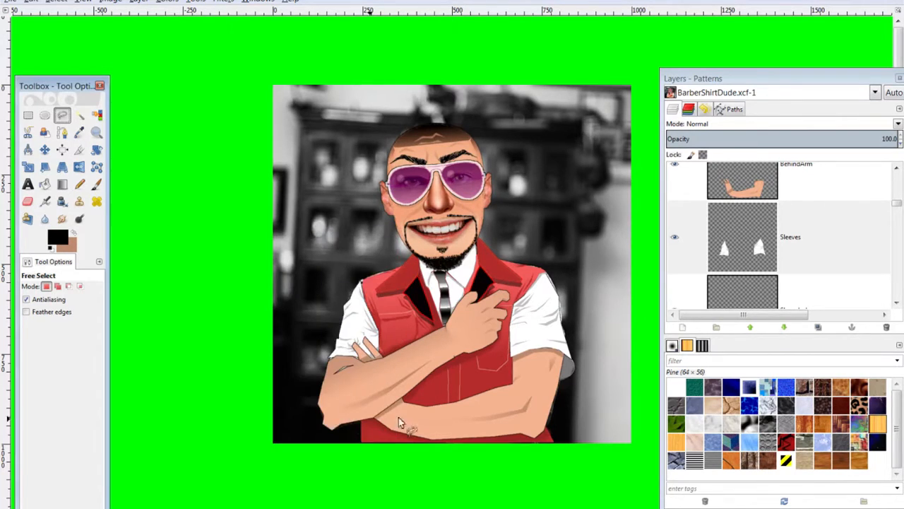
scroll(763, 271, "down", 3)
scroll(763, 270, "down", 2)
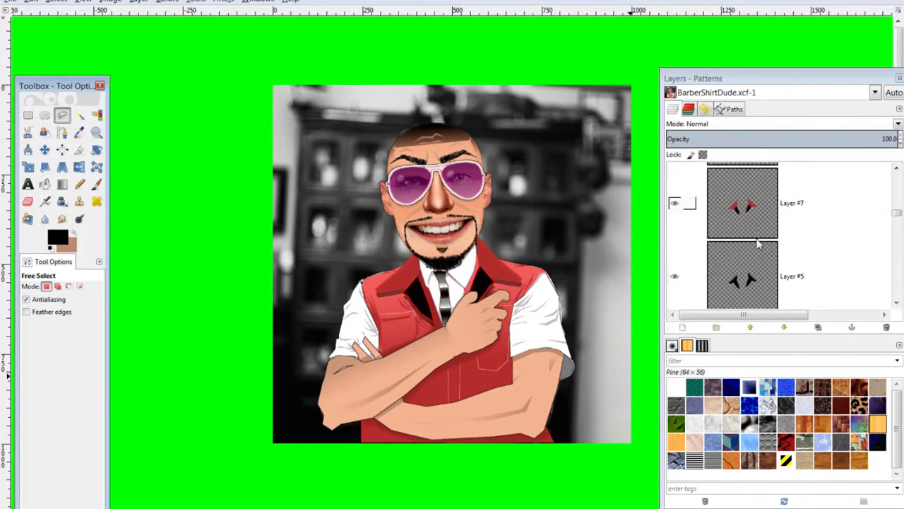
On Layer #7, paint dark shading down the red lapel with the Paintbrush at 54.9 opacity
left_click(760, 226)
left_click(97, 183)
left_click(74, 305)
left_click_drag(72, 303, 63, 303)
mouse_move(414, 256)
left_mouse_down()
mouse_move(406, 301)
mouse_move(398, 289)
left_mouse_up()
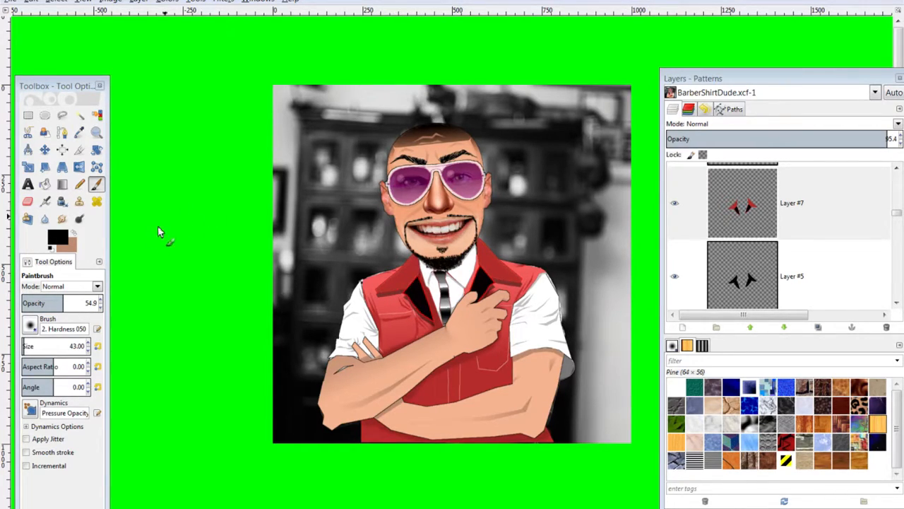
left_click(59, 236)
On Layer #7, set the foreground to the vest red darkened to 872525
left_click(386, 360)
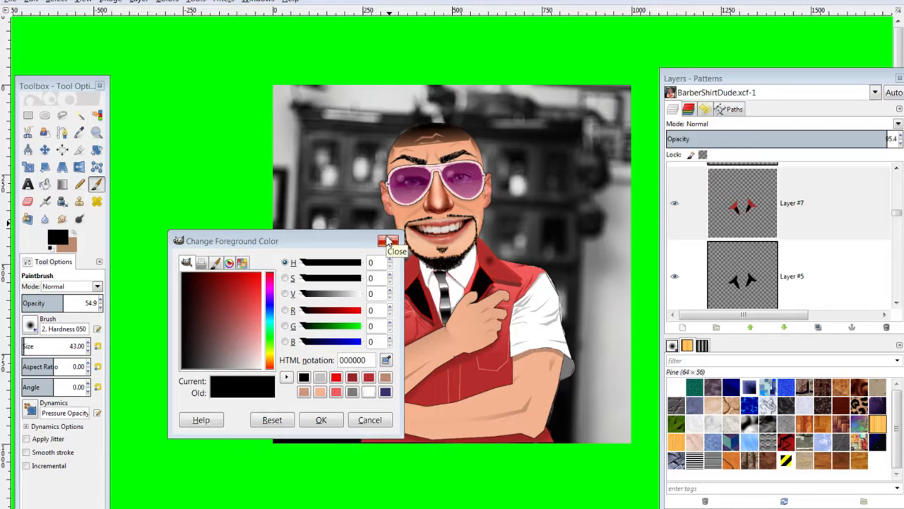
left_click(758, 212)
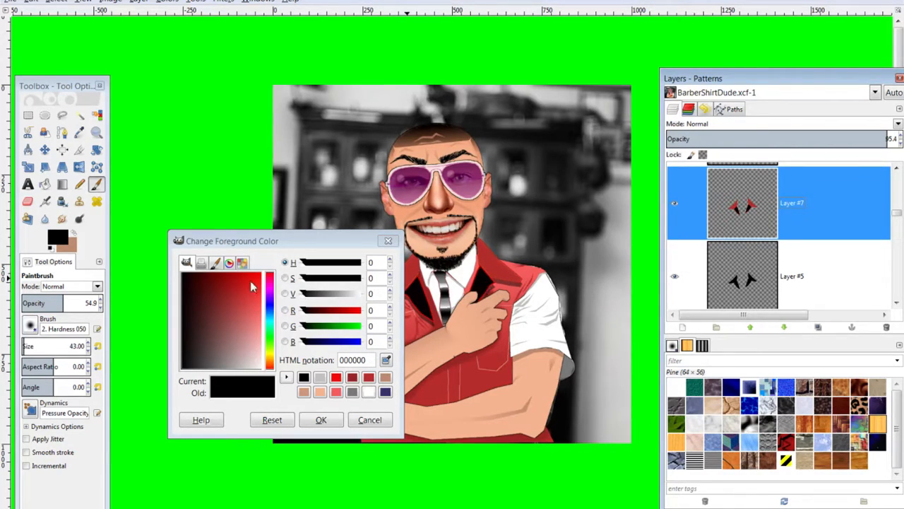
left_click(386, 360)
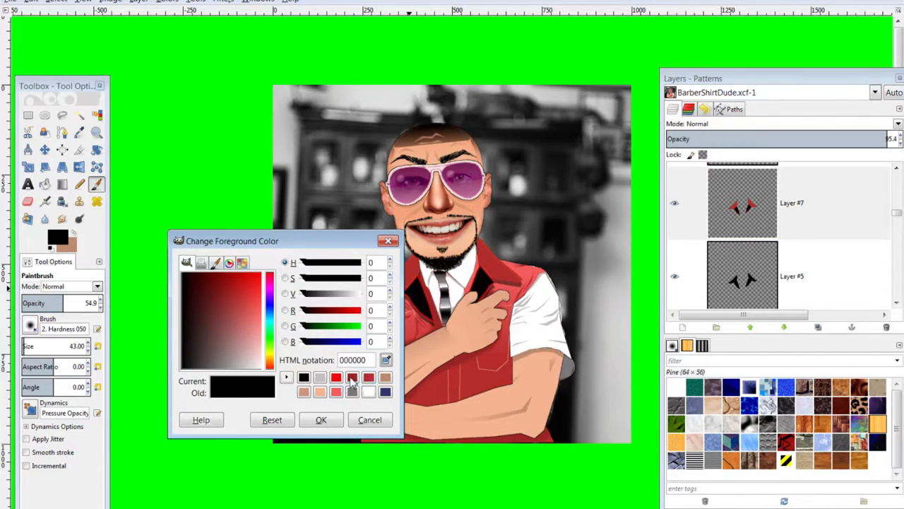
left_click(352, 379)
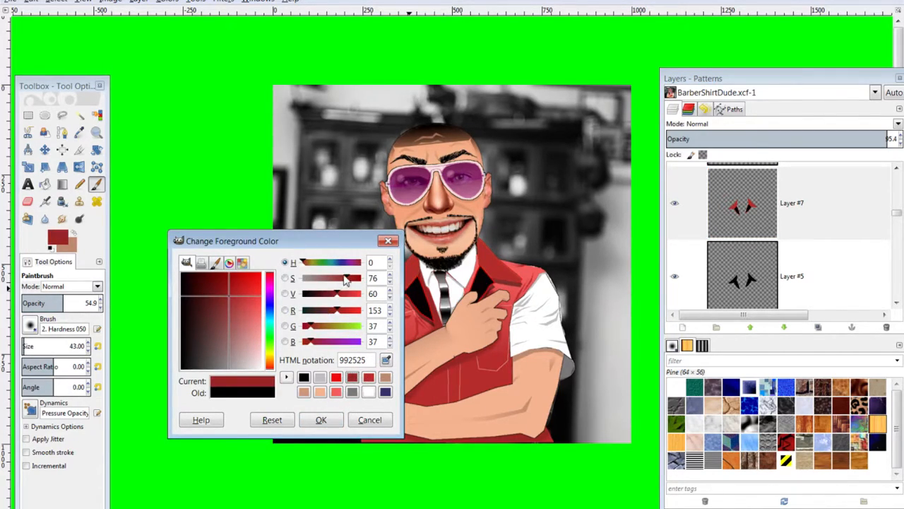
left_click_drag(337, 311, 333, 314)
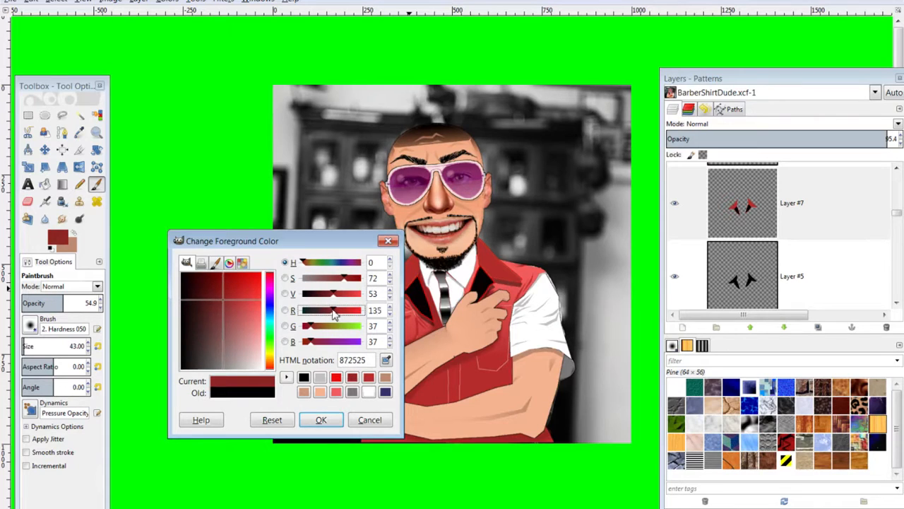
left_click(321, 419)
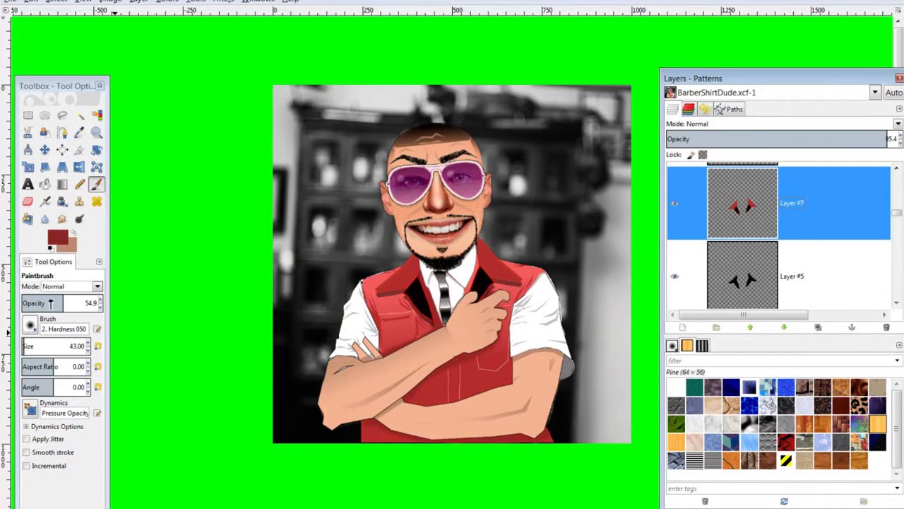
Shade the vest collar edge at about 36 opacity, then lower opacity to 16.9
left_click(50, 303)
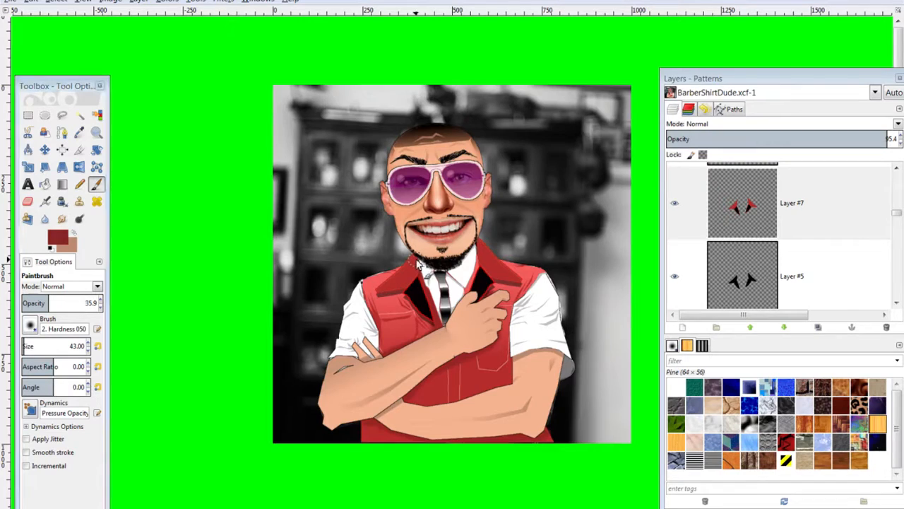
mouse_move(483, 246)
left_mouse_down()
mouse_move(483, 256)
mouse_move(477, 241)
mouse_move(483, 263)
left_mouse_up()
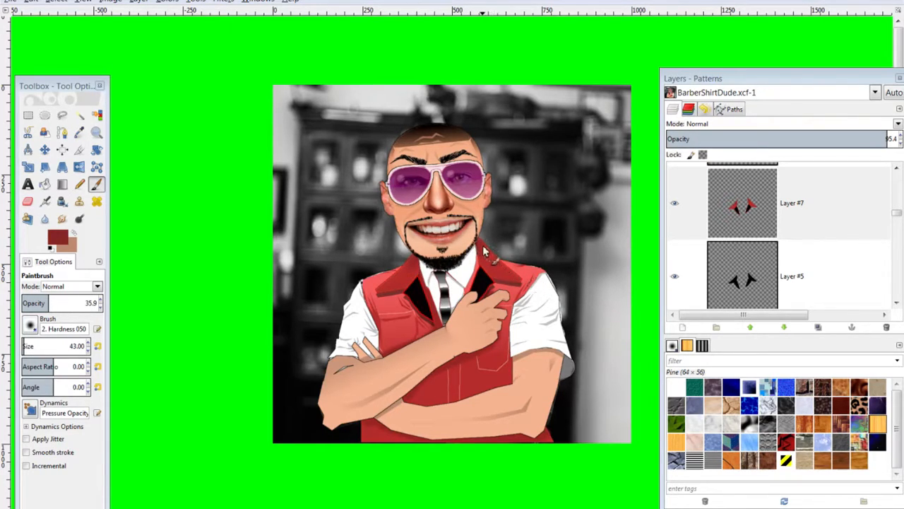
left_click(33, 302)
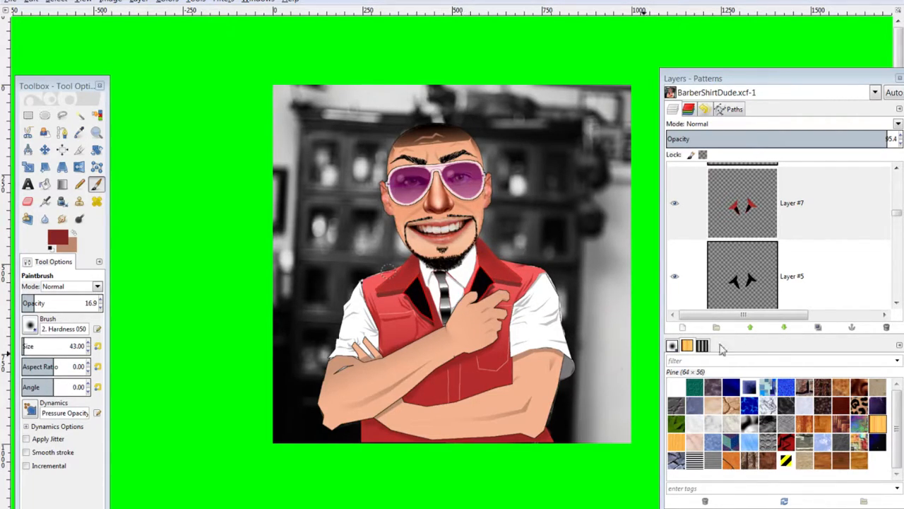
left_click(58, 238)
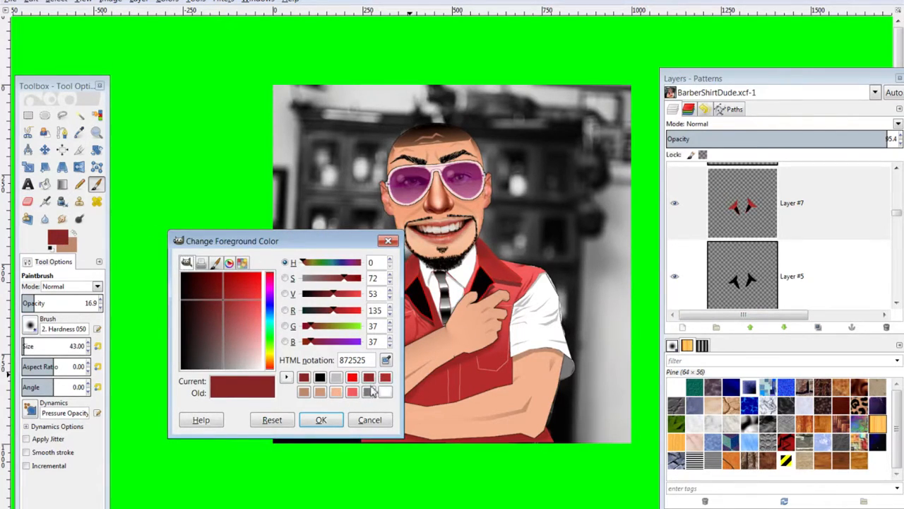
Make Layer #6 active and set the foreground to medium red cd4e4e
left_click(387, 360)
left_click(466, 385)
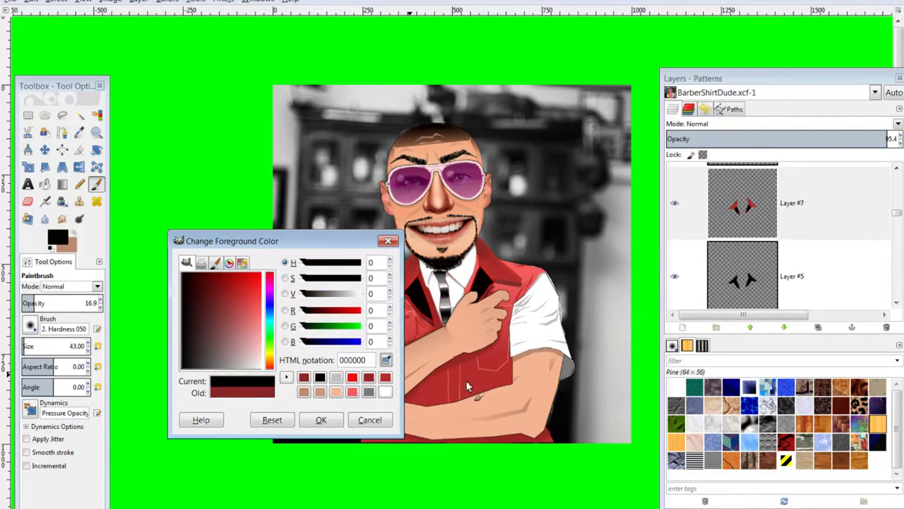
left_click(772, 256)
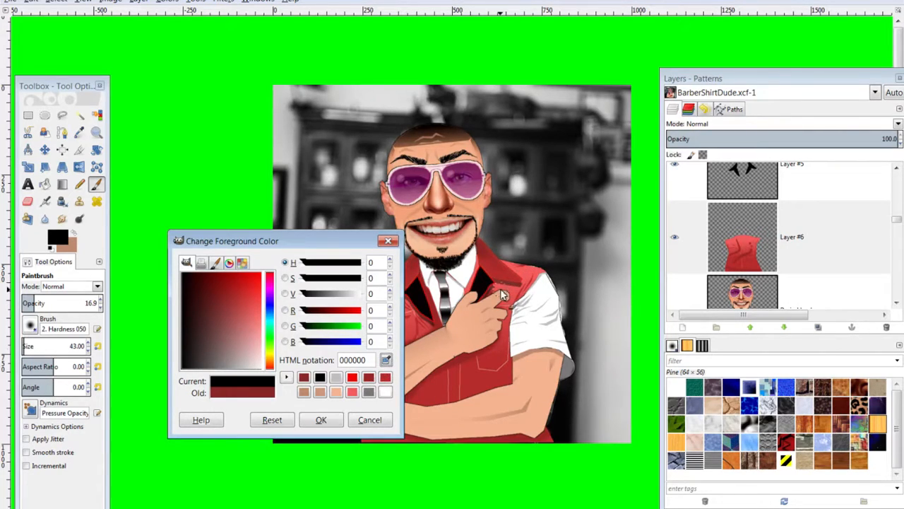
left_click(756, 241)
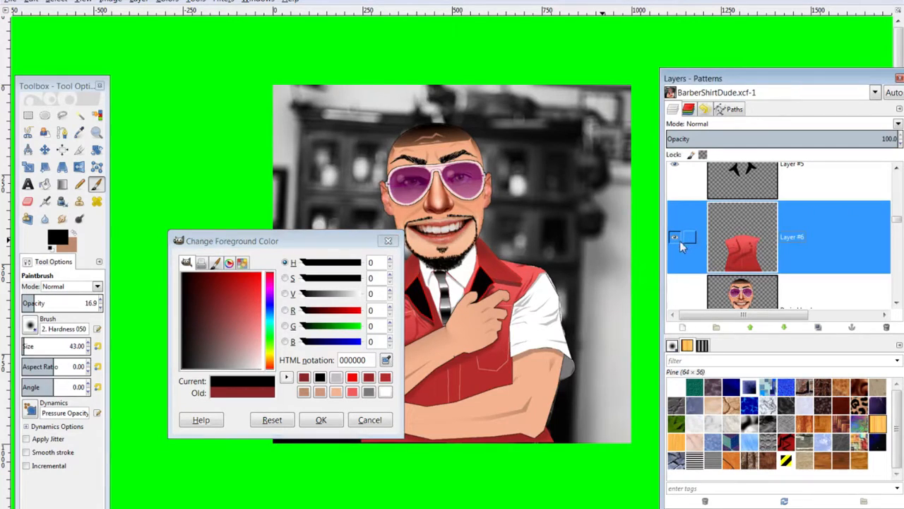
left_click(387, 361)
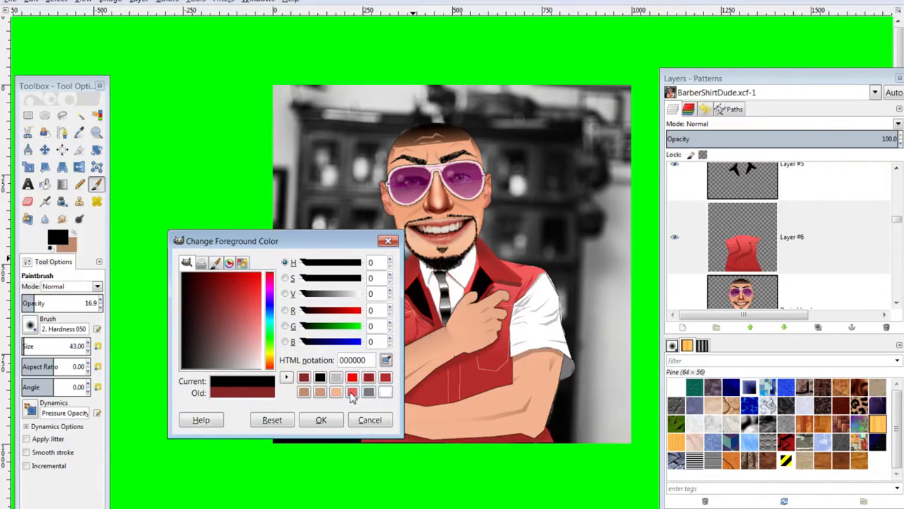
left_click(352, 393)
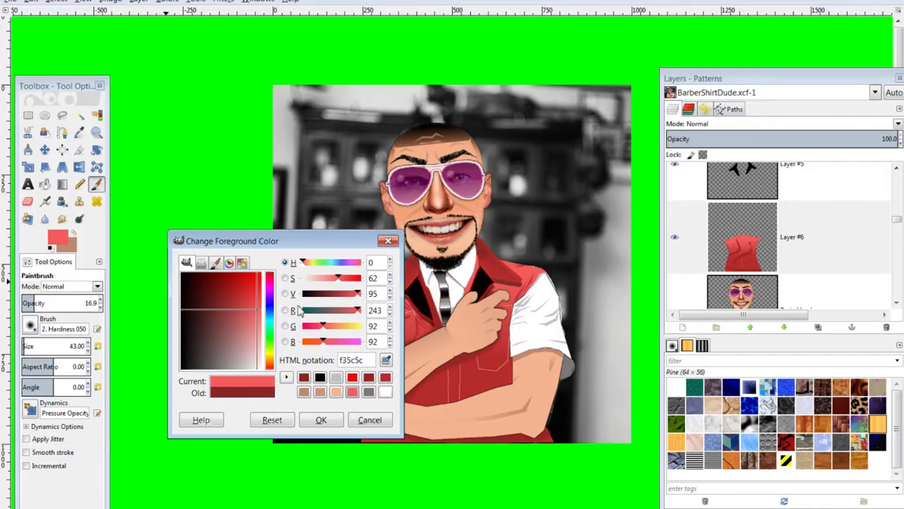
left_click_drag(360, 294, 347, 294)
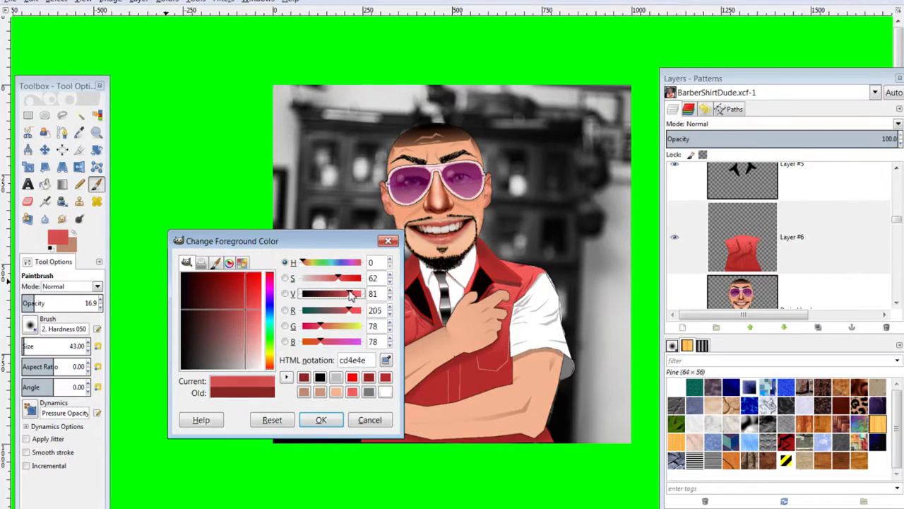
left_click(323, 422)
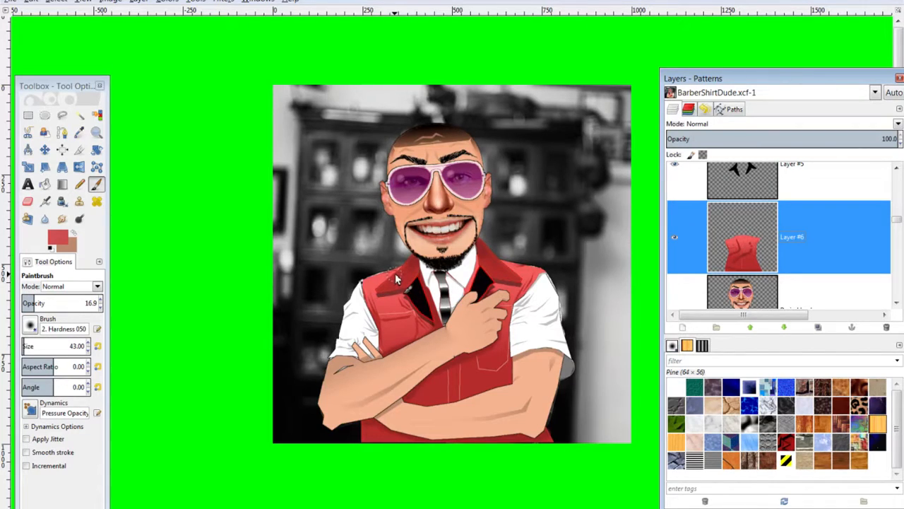
Paint faint red strokes over the vest's shoulders at 16.9 opacity and check the result
mouse_move(394, 274)
left_mouse_down()
mouse_move(364, 283)
mouse_move(391, 273)
mouse_move(368, 281)
mouse_move(396, 271)
left_mouse_up()
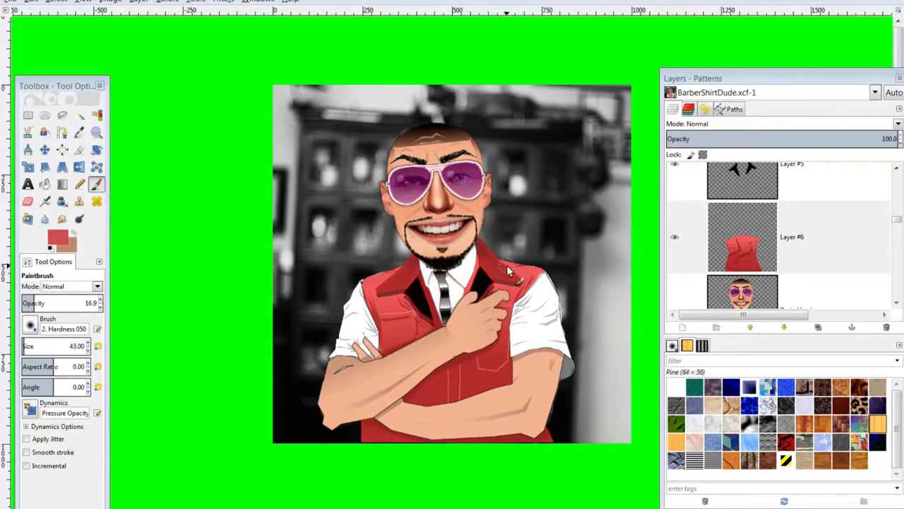
left_click_drag(532, 277, 504, 286)
key("minus")
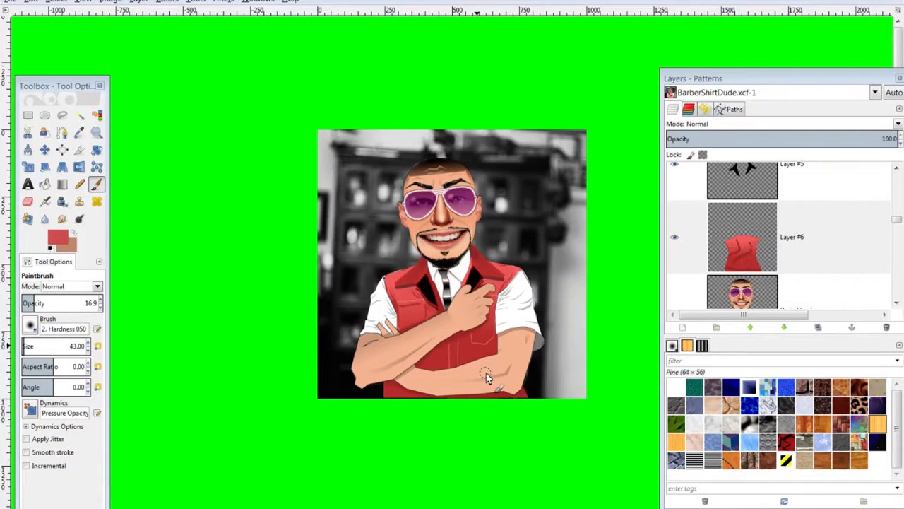
key("plus")
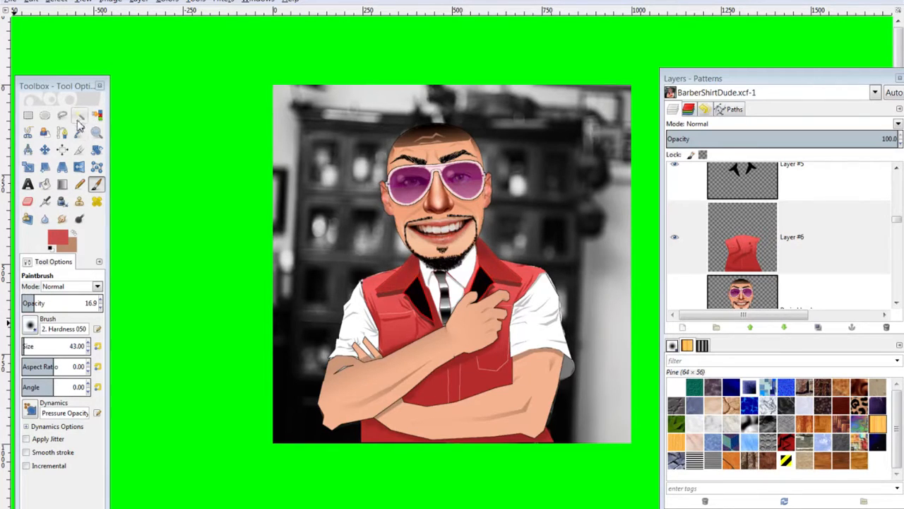
Make the head copy layer the active layer
left_click(59, 243)
left_click(386, 359)
left_click(380, 180)
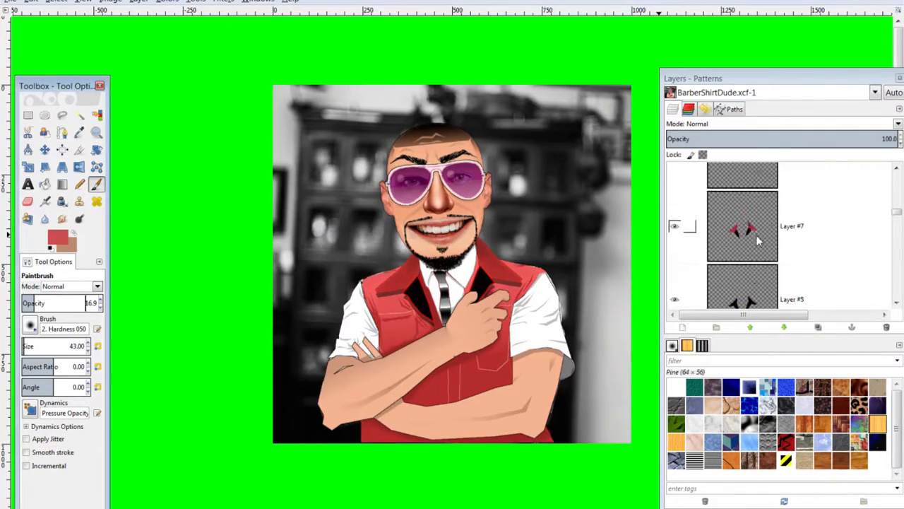
scroll(749, 240, "up", 10)
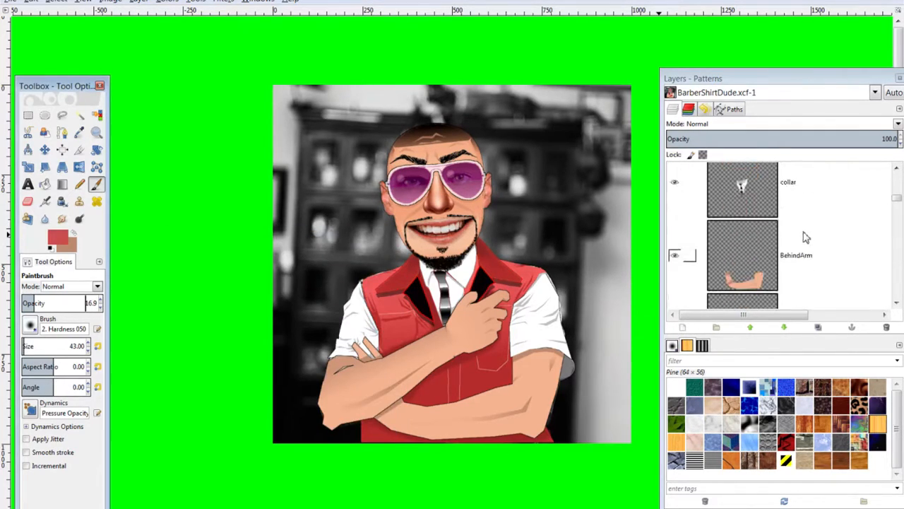
left_click(746, 268)
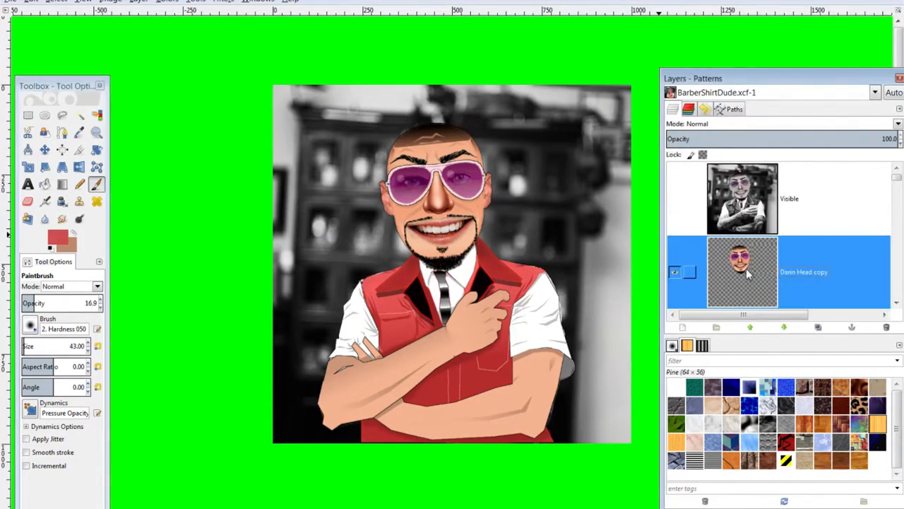
scroll(746, 269, "down", 2)
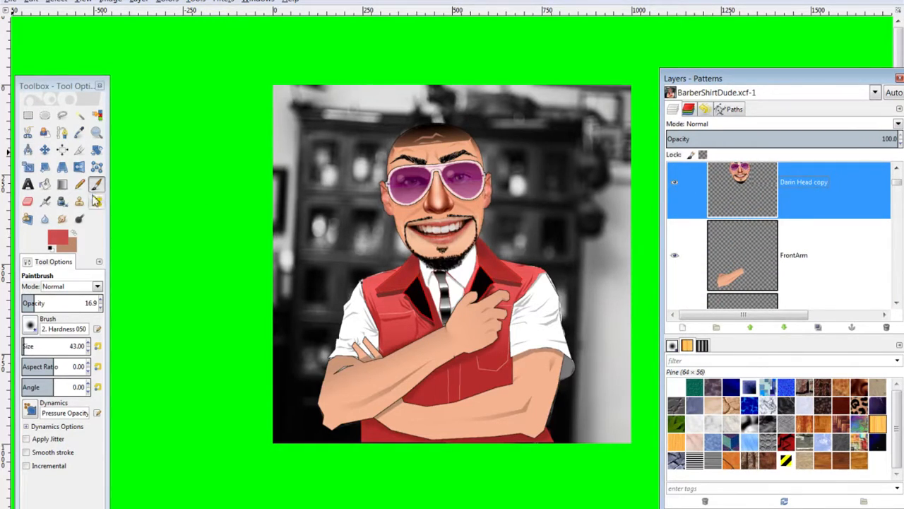
Cancel the colour change to keep the red, then raise the OBS recording window
left_click(63, 242)
left_click(385, 361)
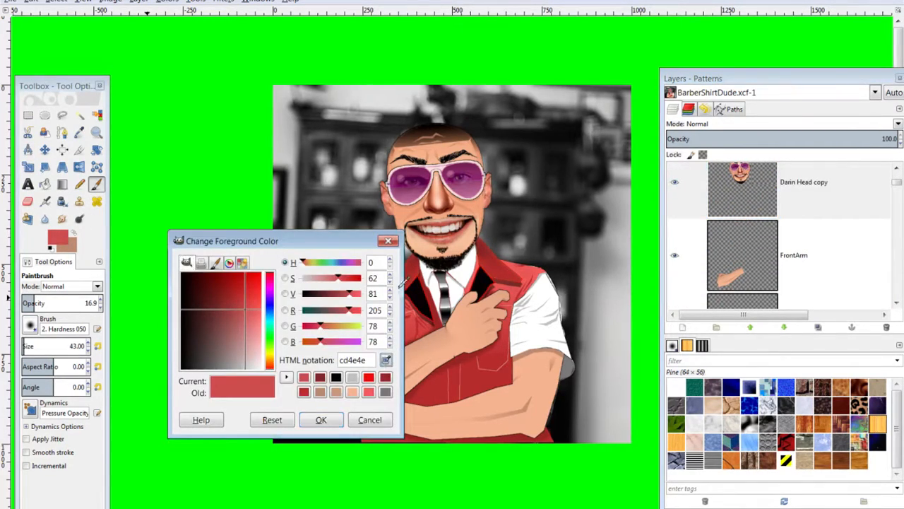
left_click(411, 164)
left_click(388, 241)
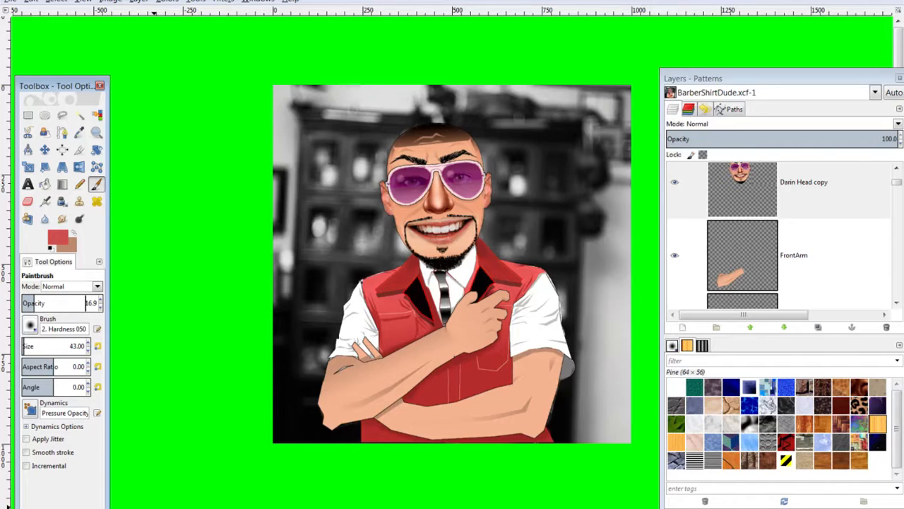
left_click(154, 507)
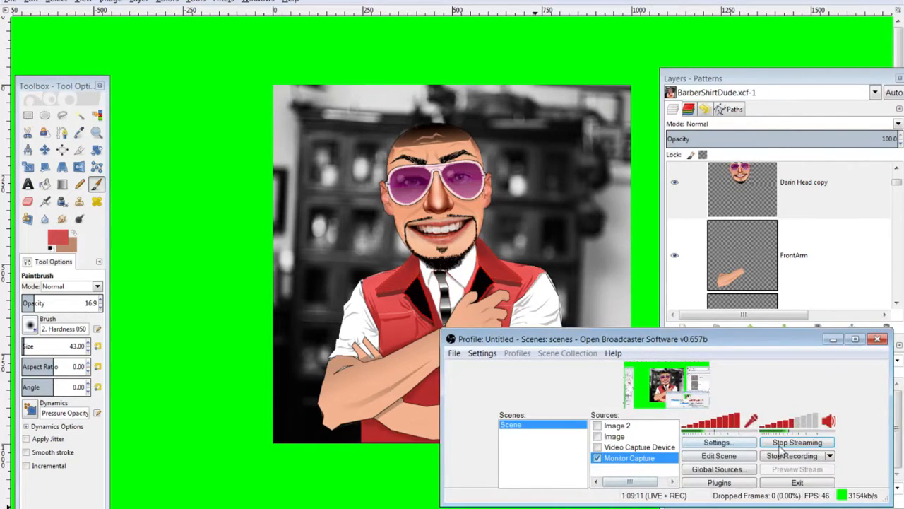